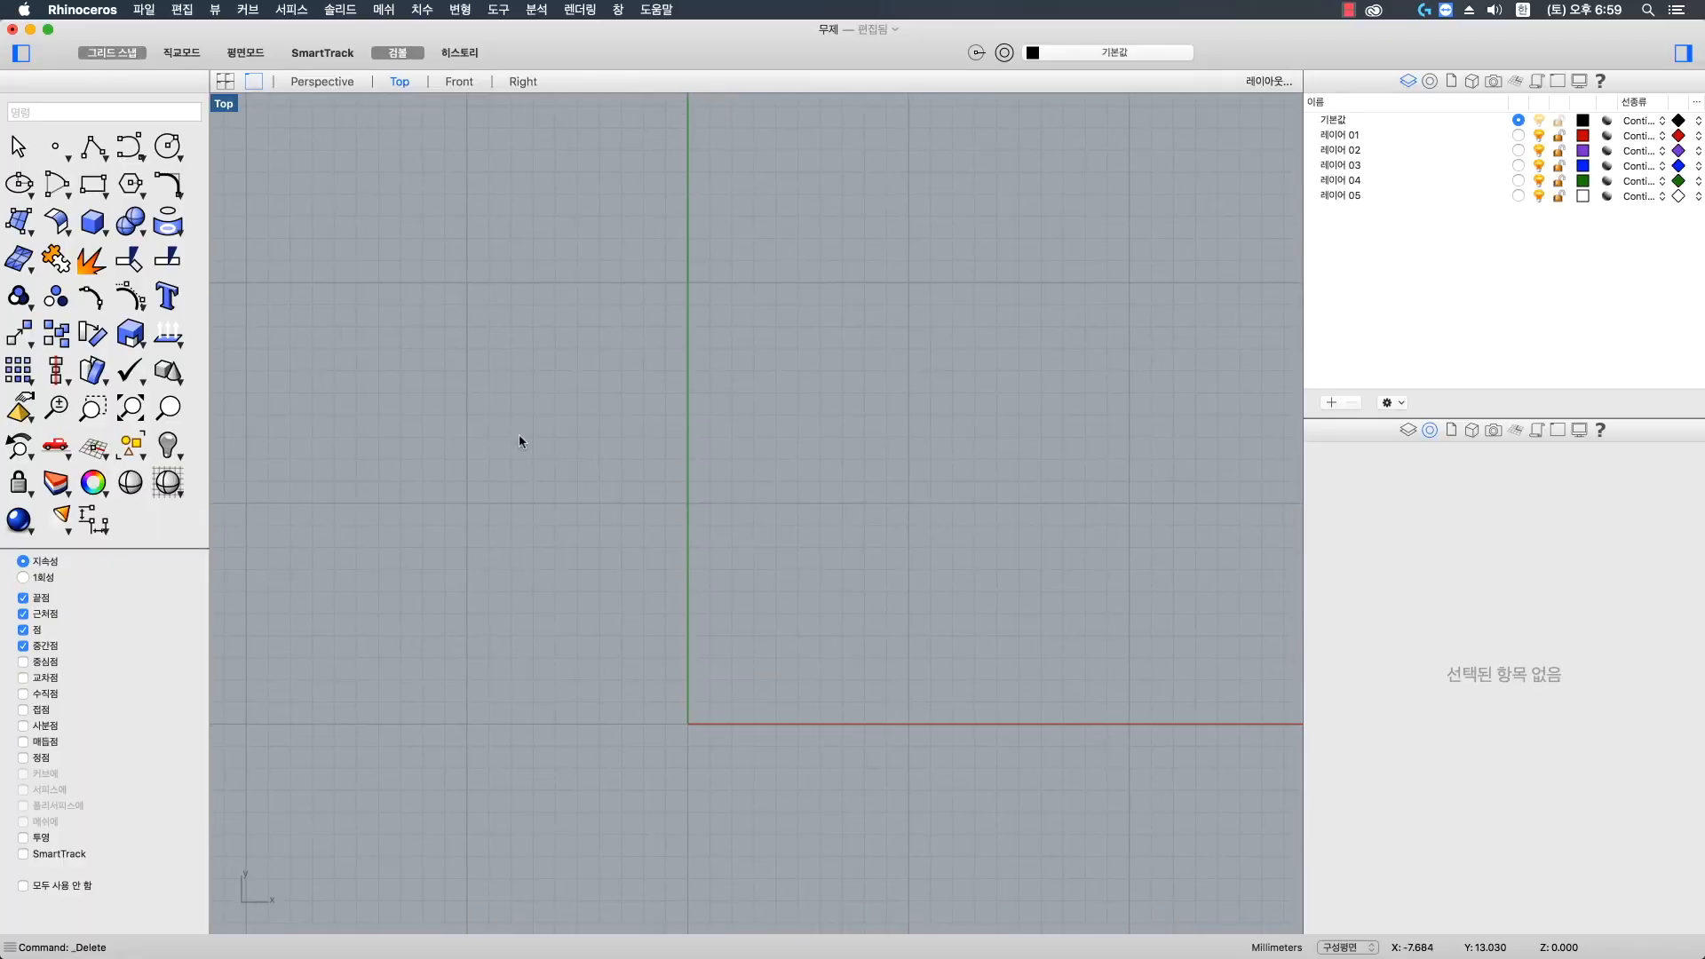
# - Draw a closed polyline in the Top view through (-10,20), (0,20), (0,30), (10,40), (10,10) and (-10,10)
pyautogui.scroll(-1, 519, 434)
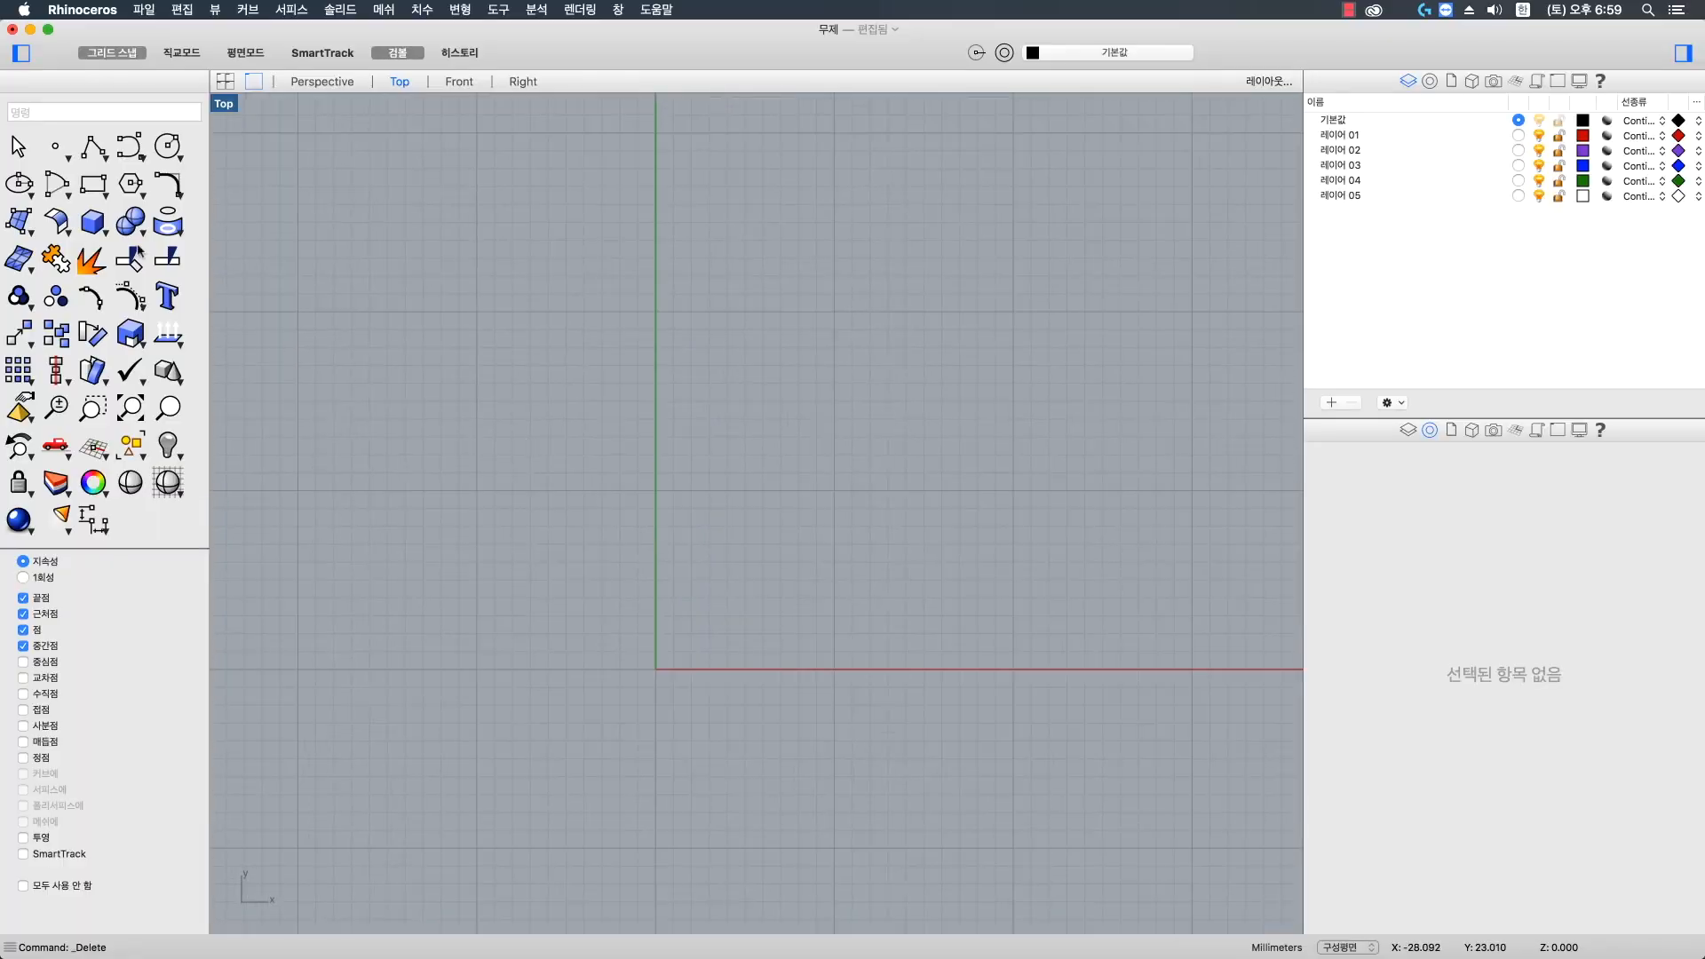
pyautogui.click(94, 185)
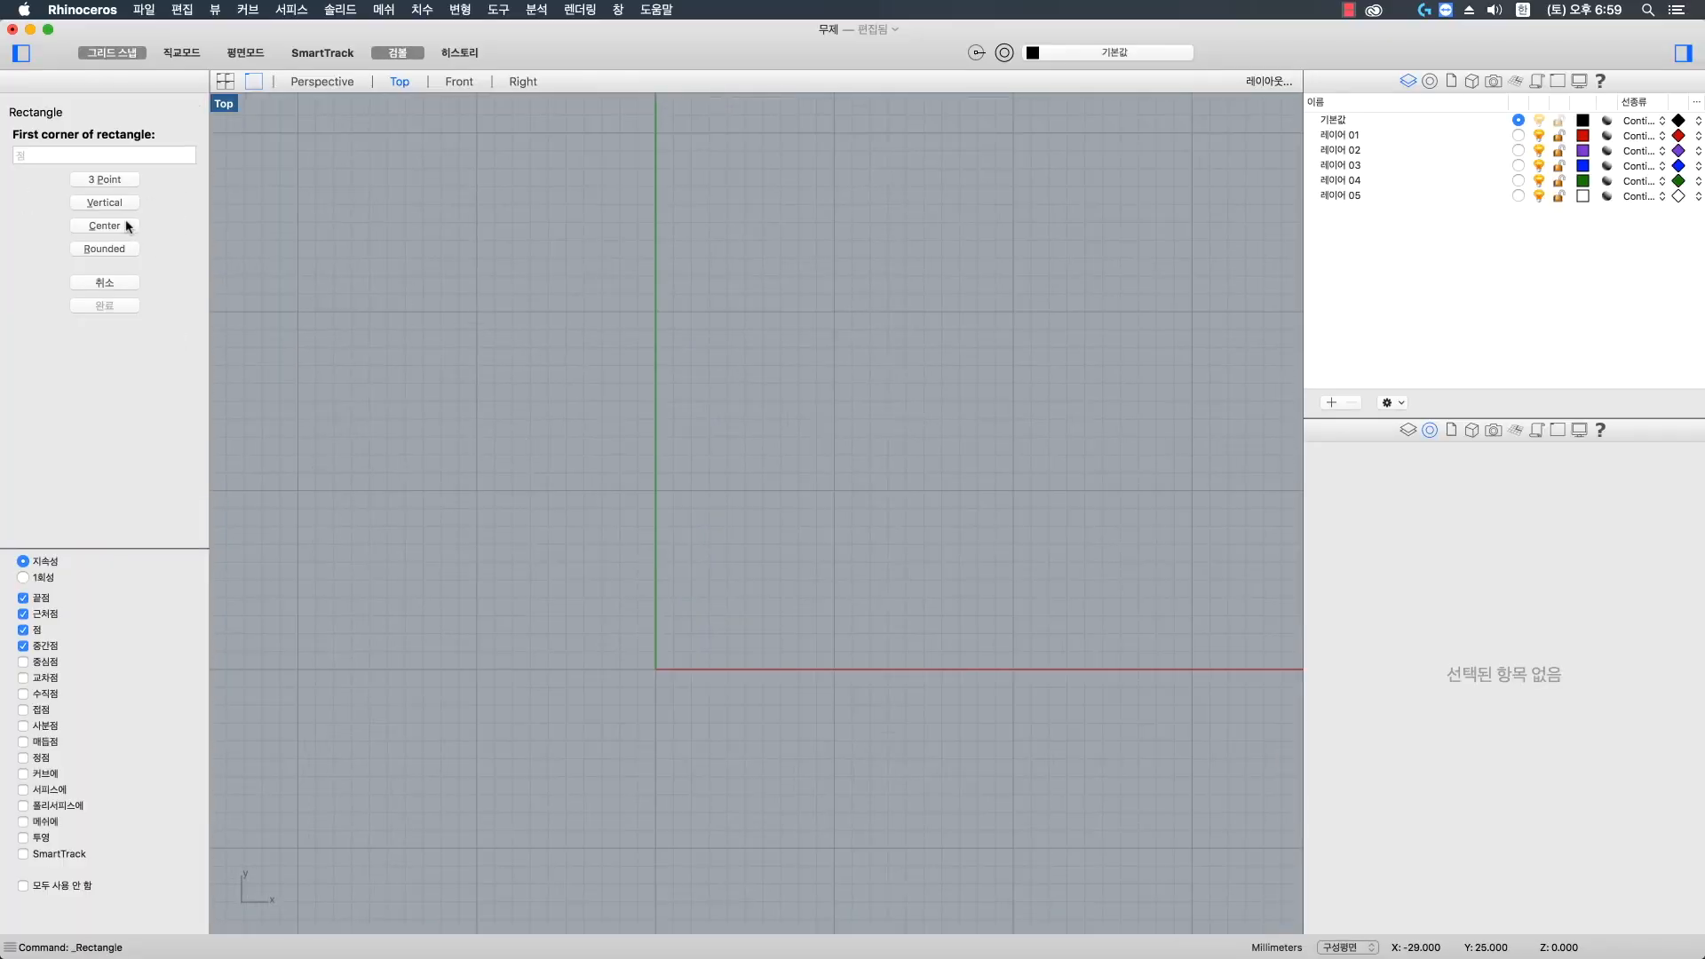
pyautogui.press('Escape')
pyautogui.click(93, 148)
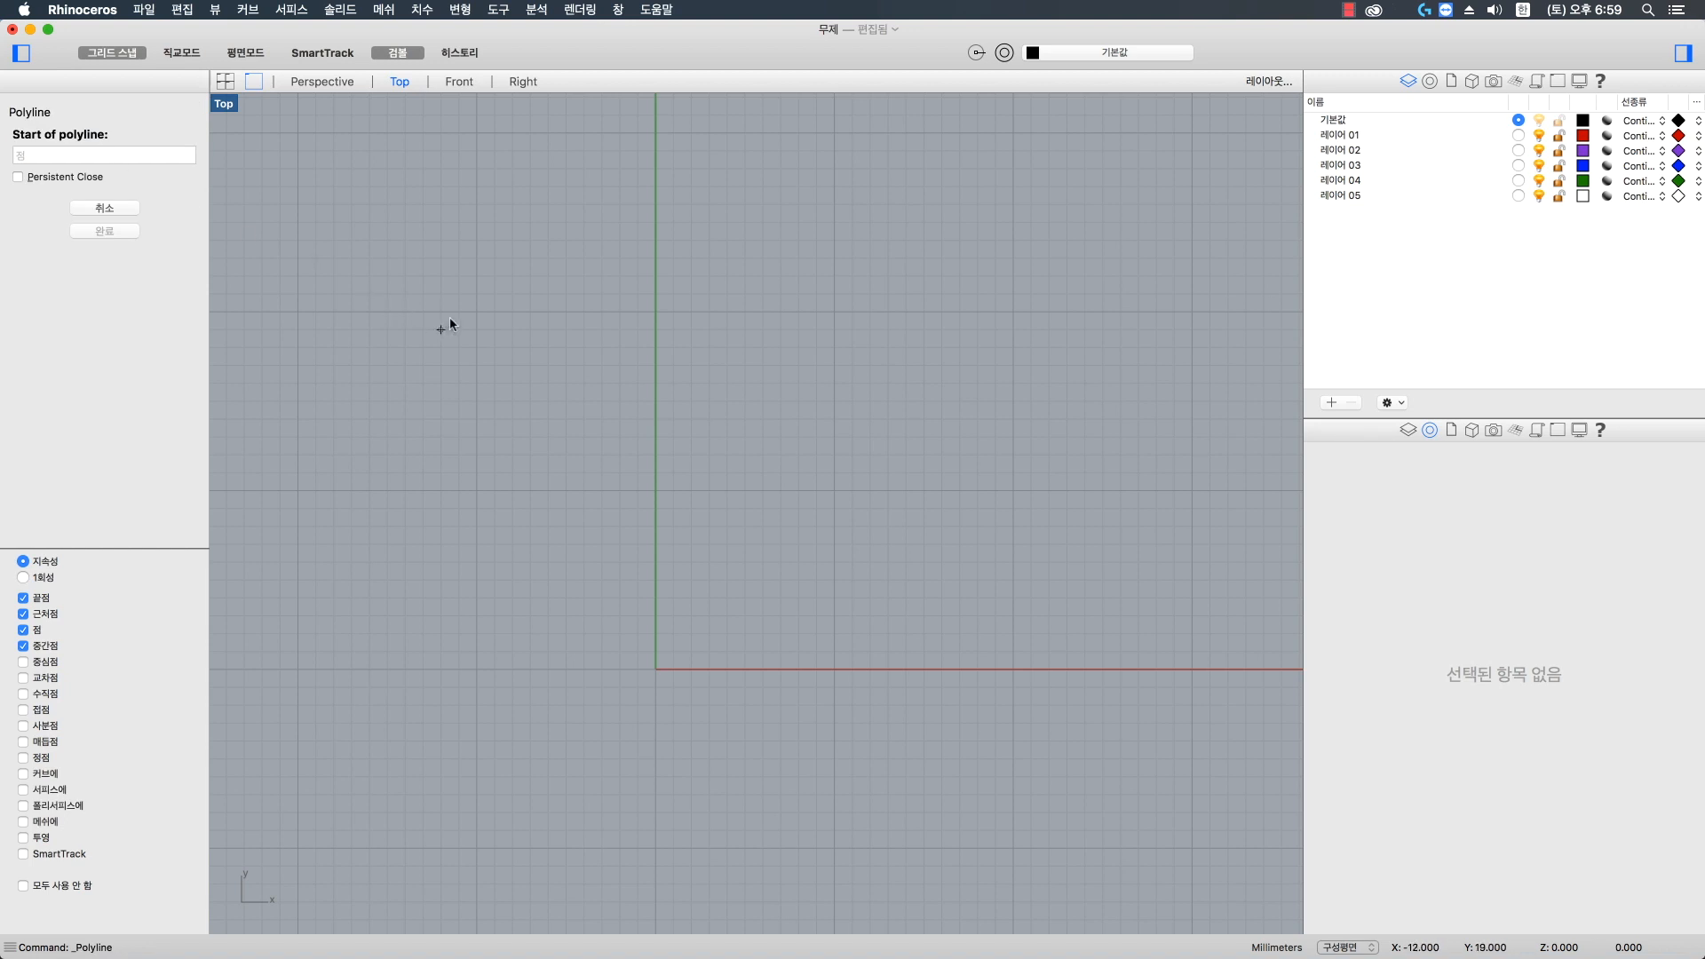
pyautogui.click(477, 311)
pyautogui.click(655, 311)
pyautogui.scroll(5, 652, 338)
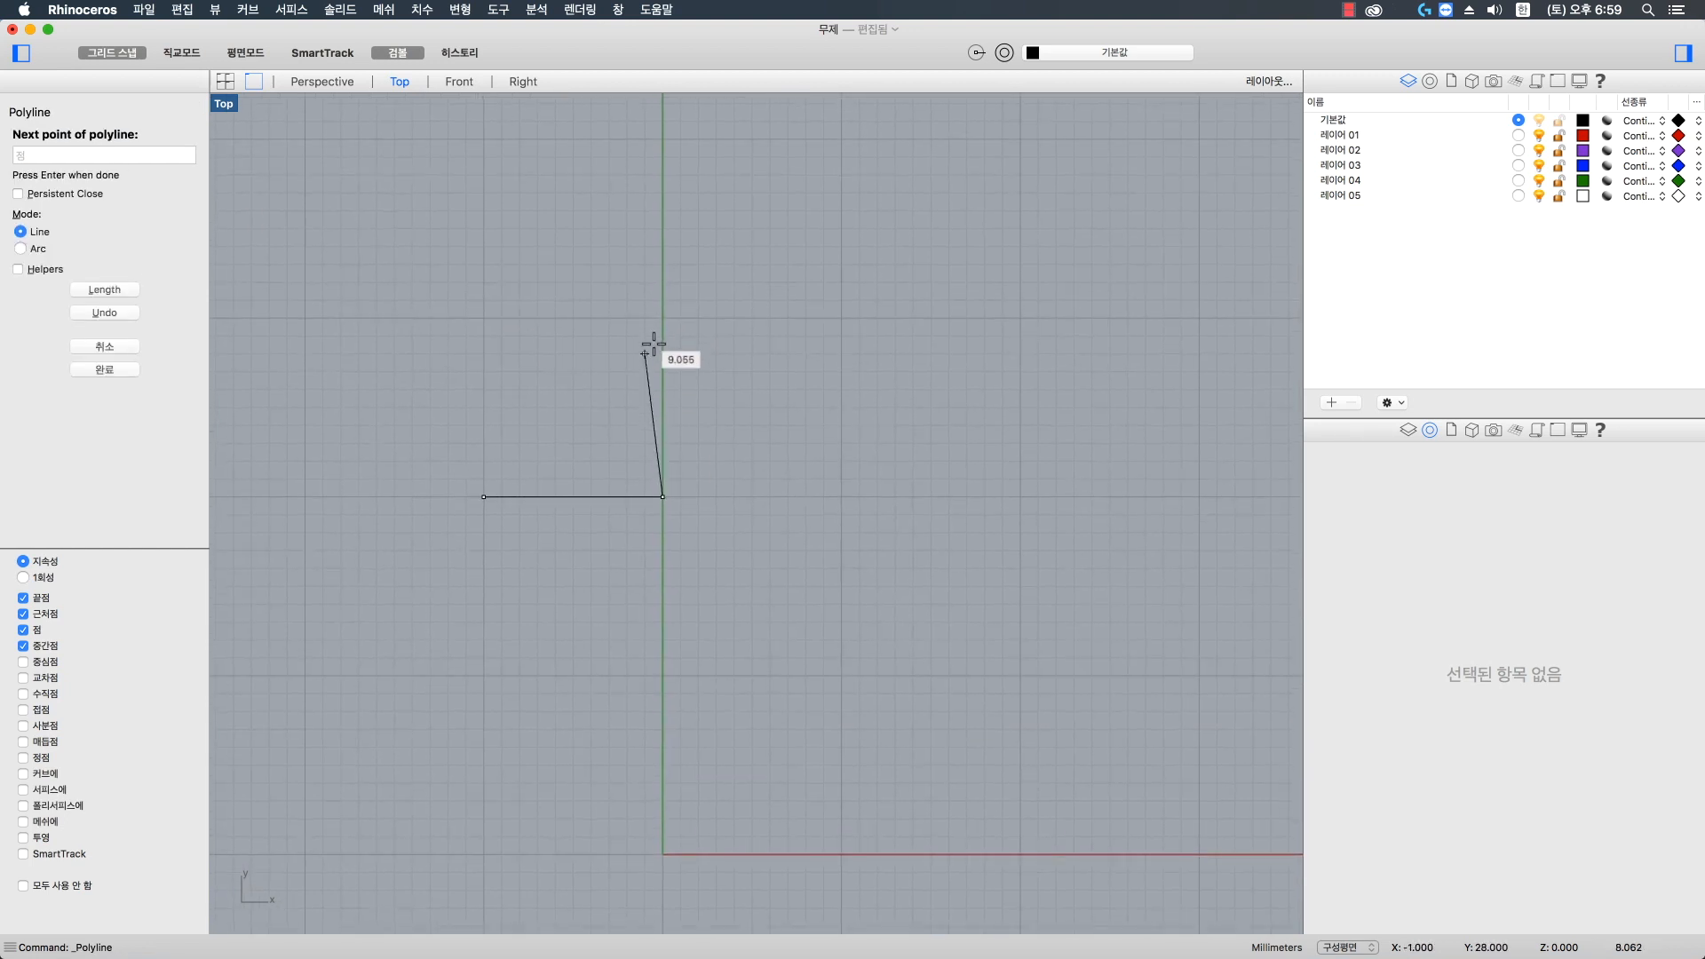
pyautogui.click(664, 318)
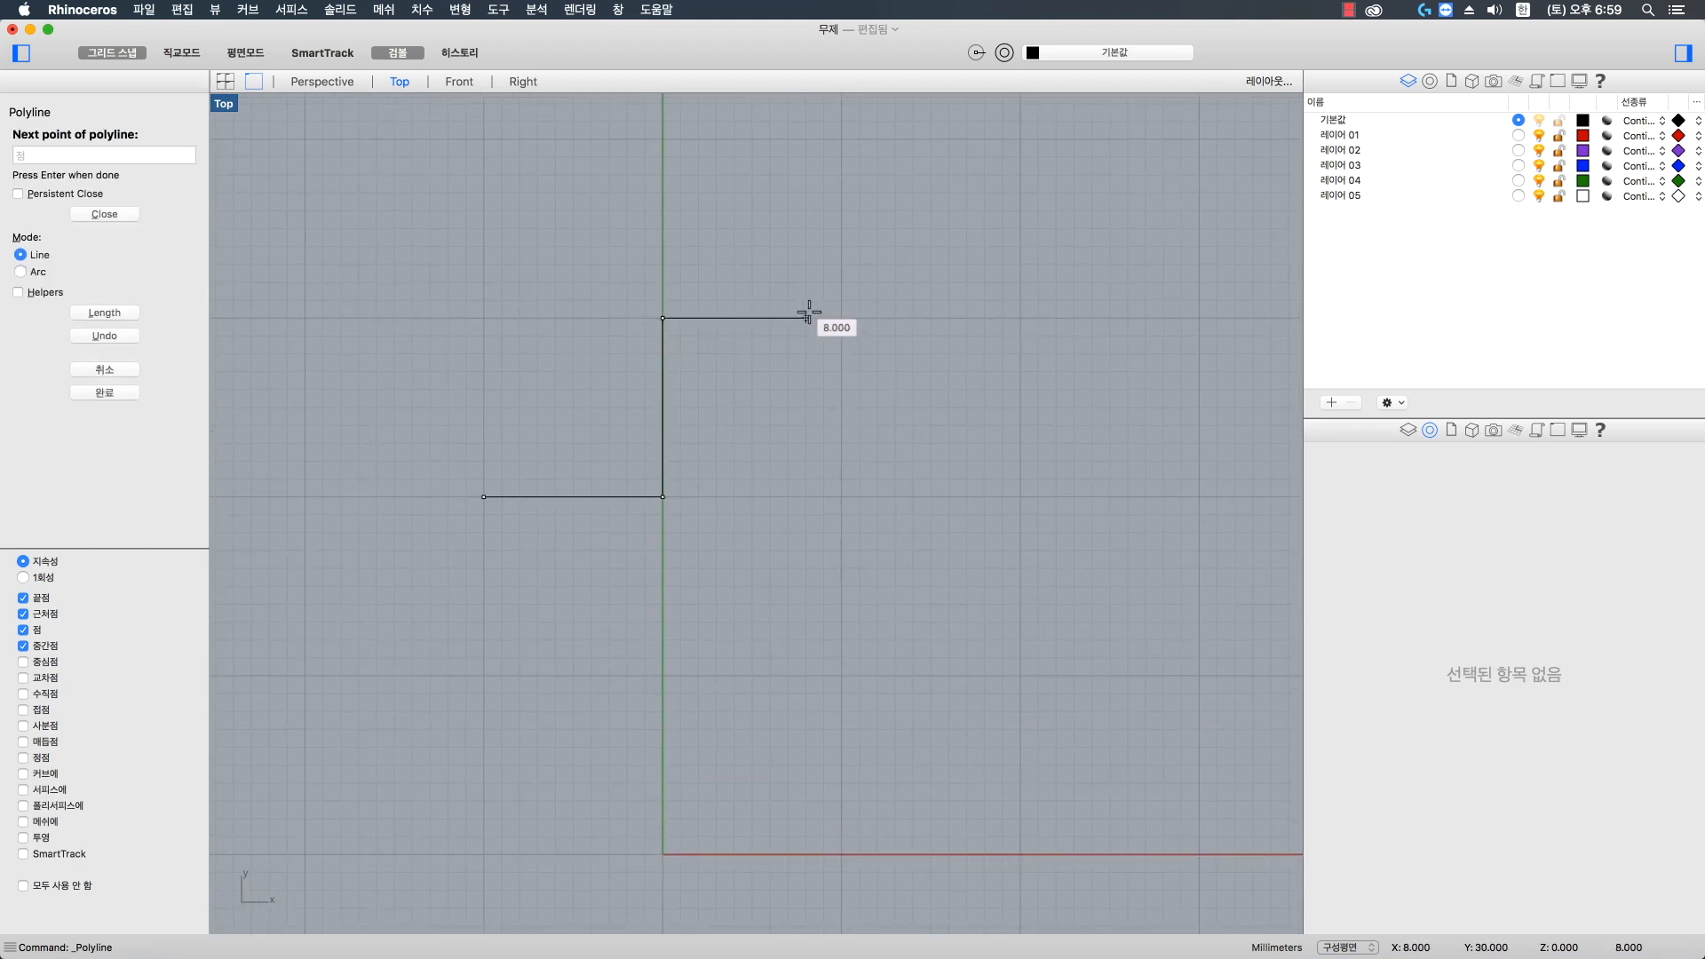
pyautogui.scroll(3, 816, 266)
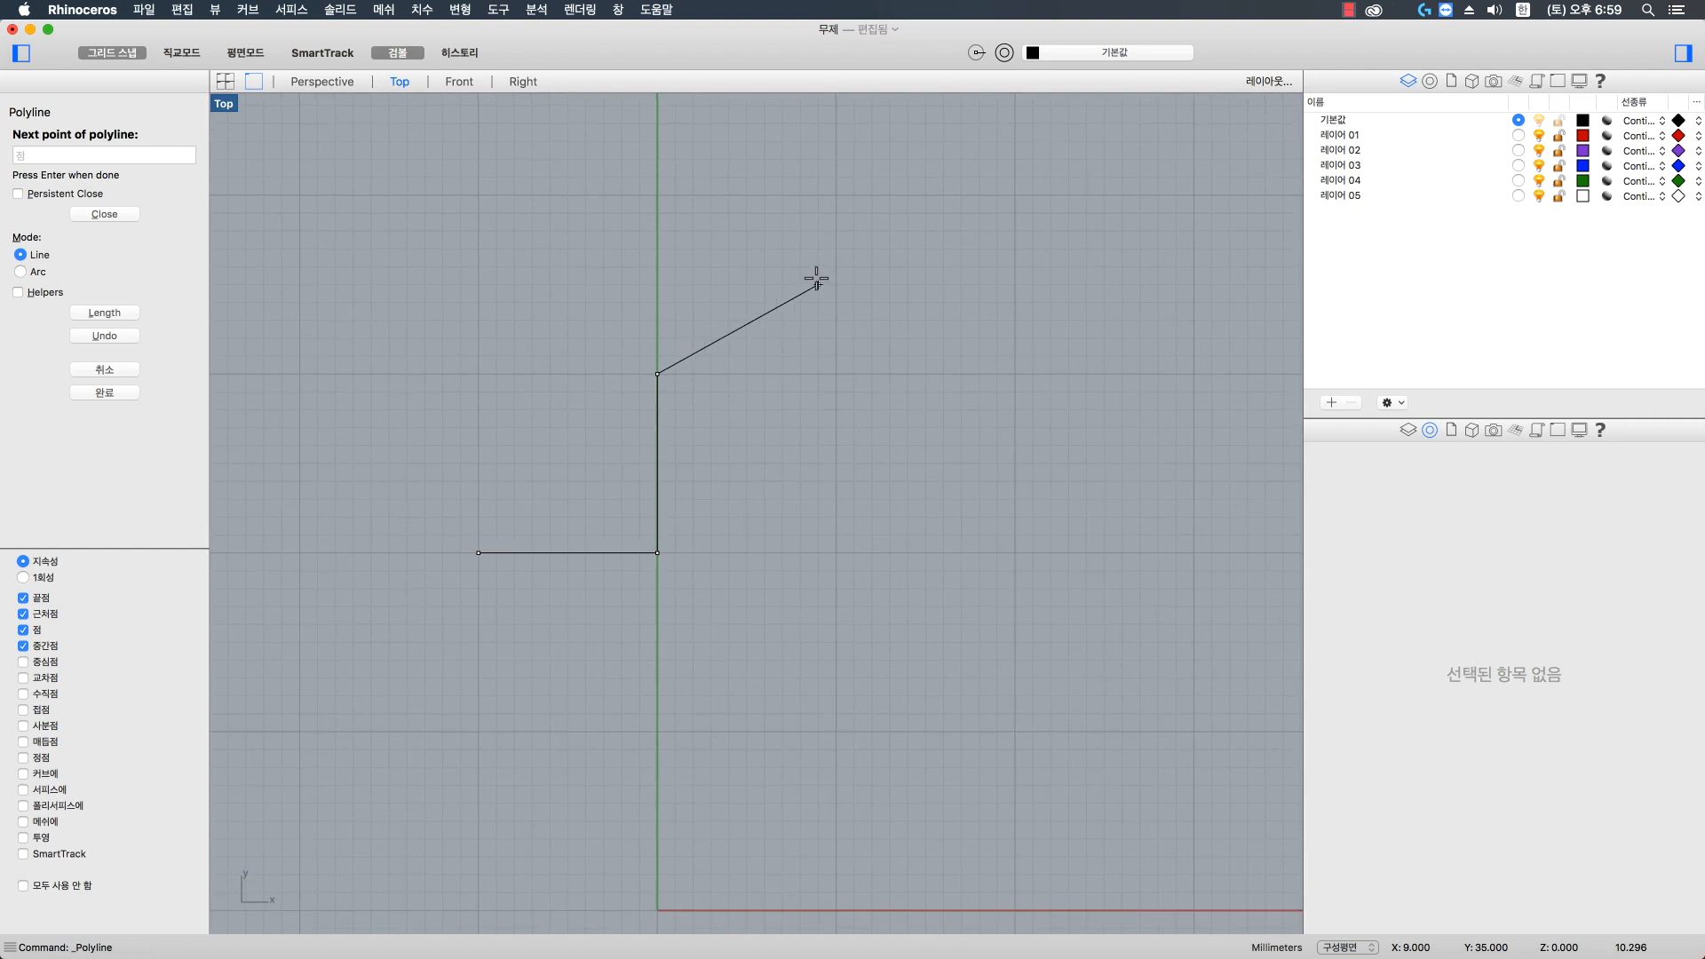
pyautogui.click(836, 195)
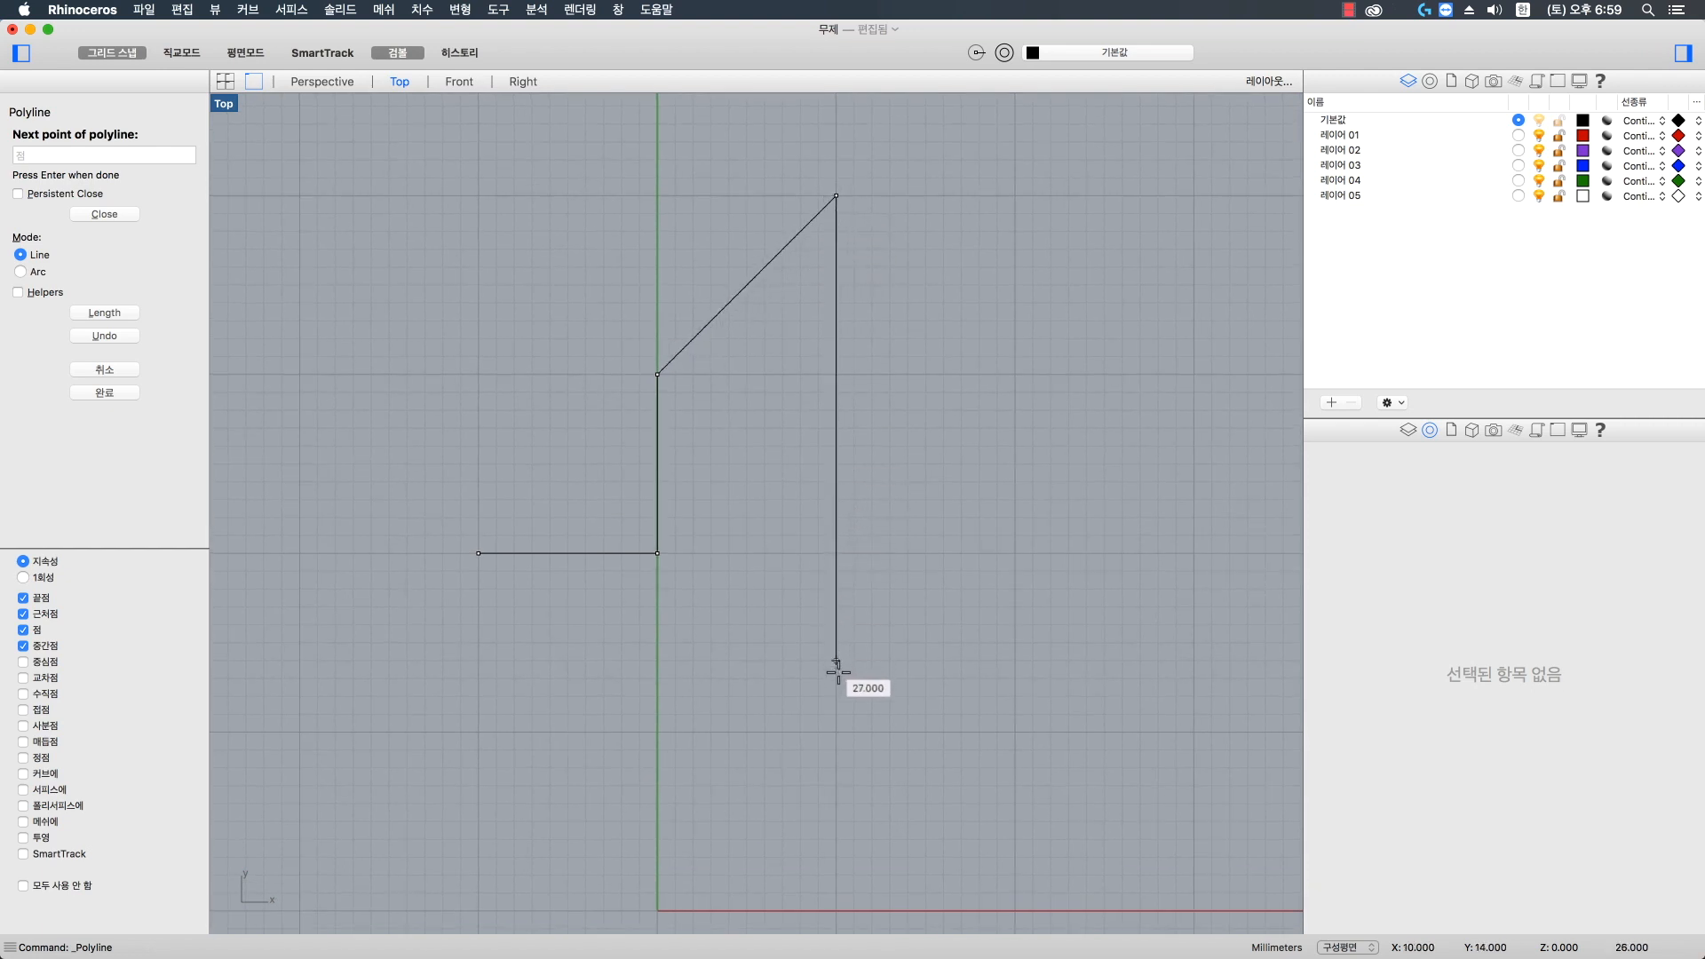
pyautogui.click(836, 731)
pyautogui.click(479, 732)
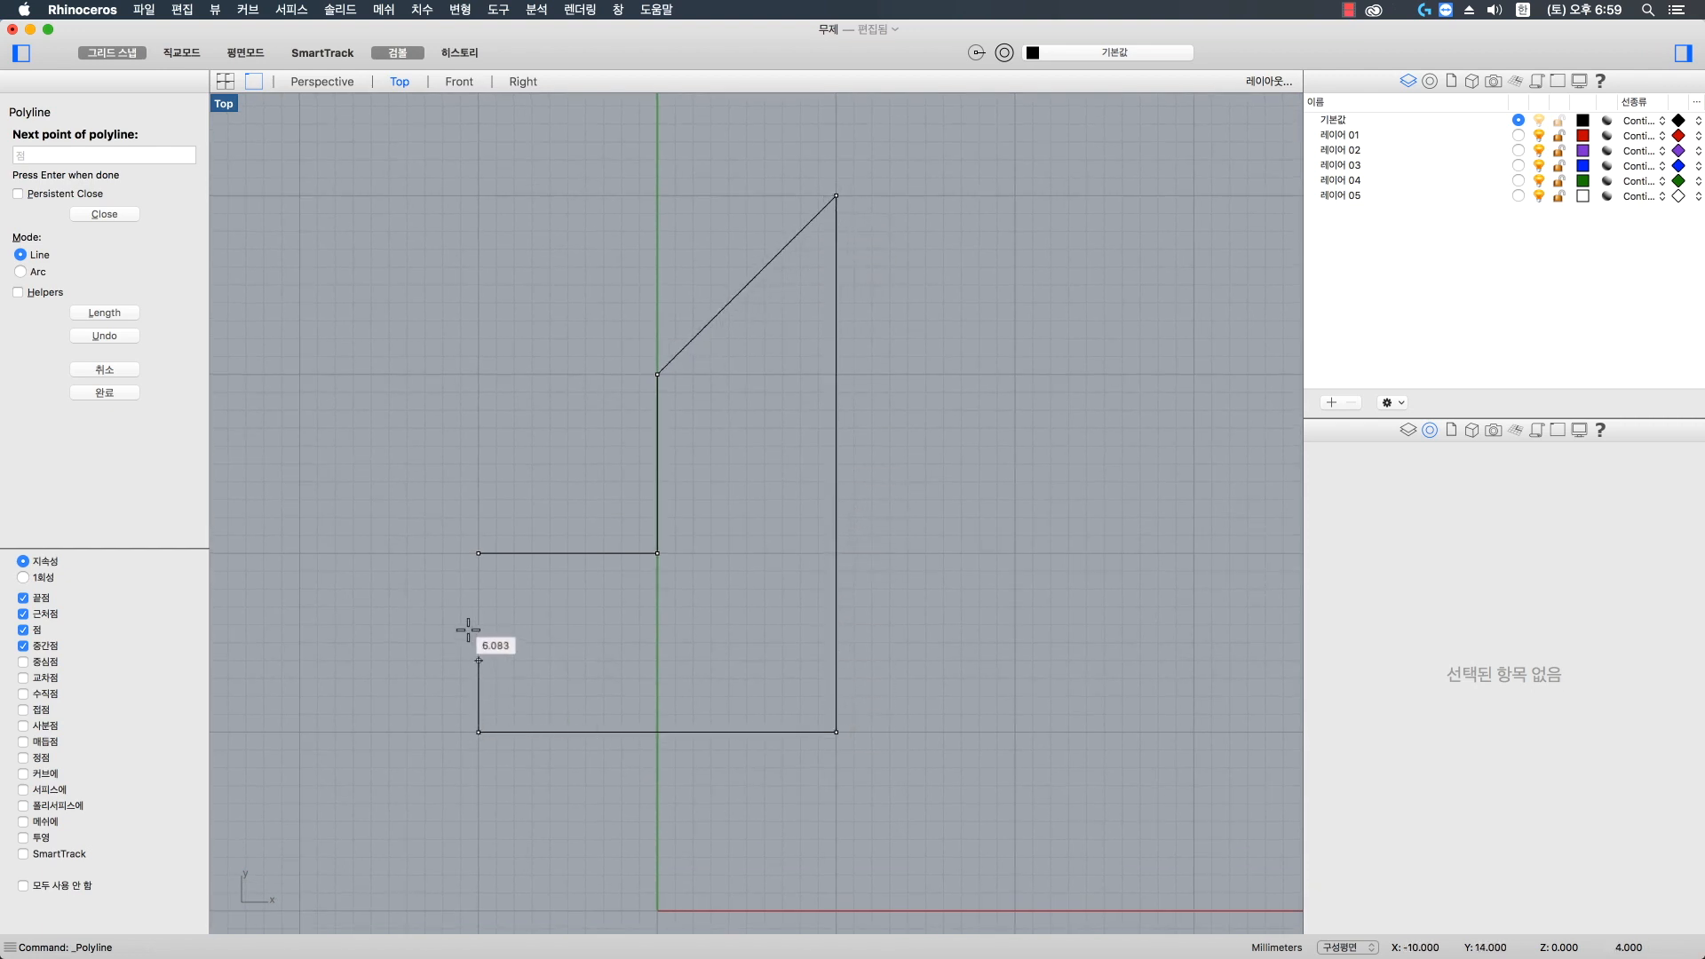
pyautogui.click(476, 556)
pyautogui.hscroll(-3, 746, 538)
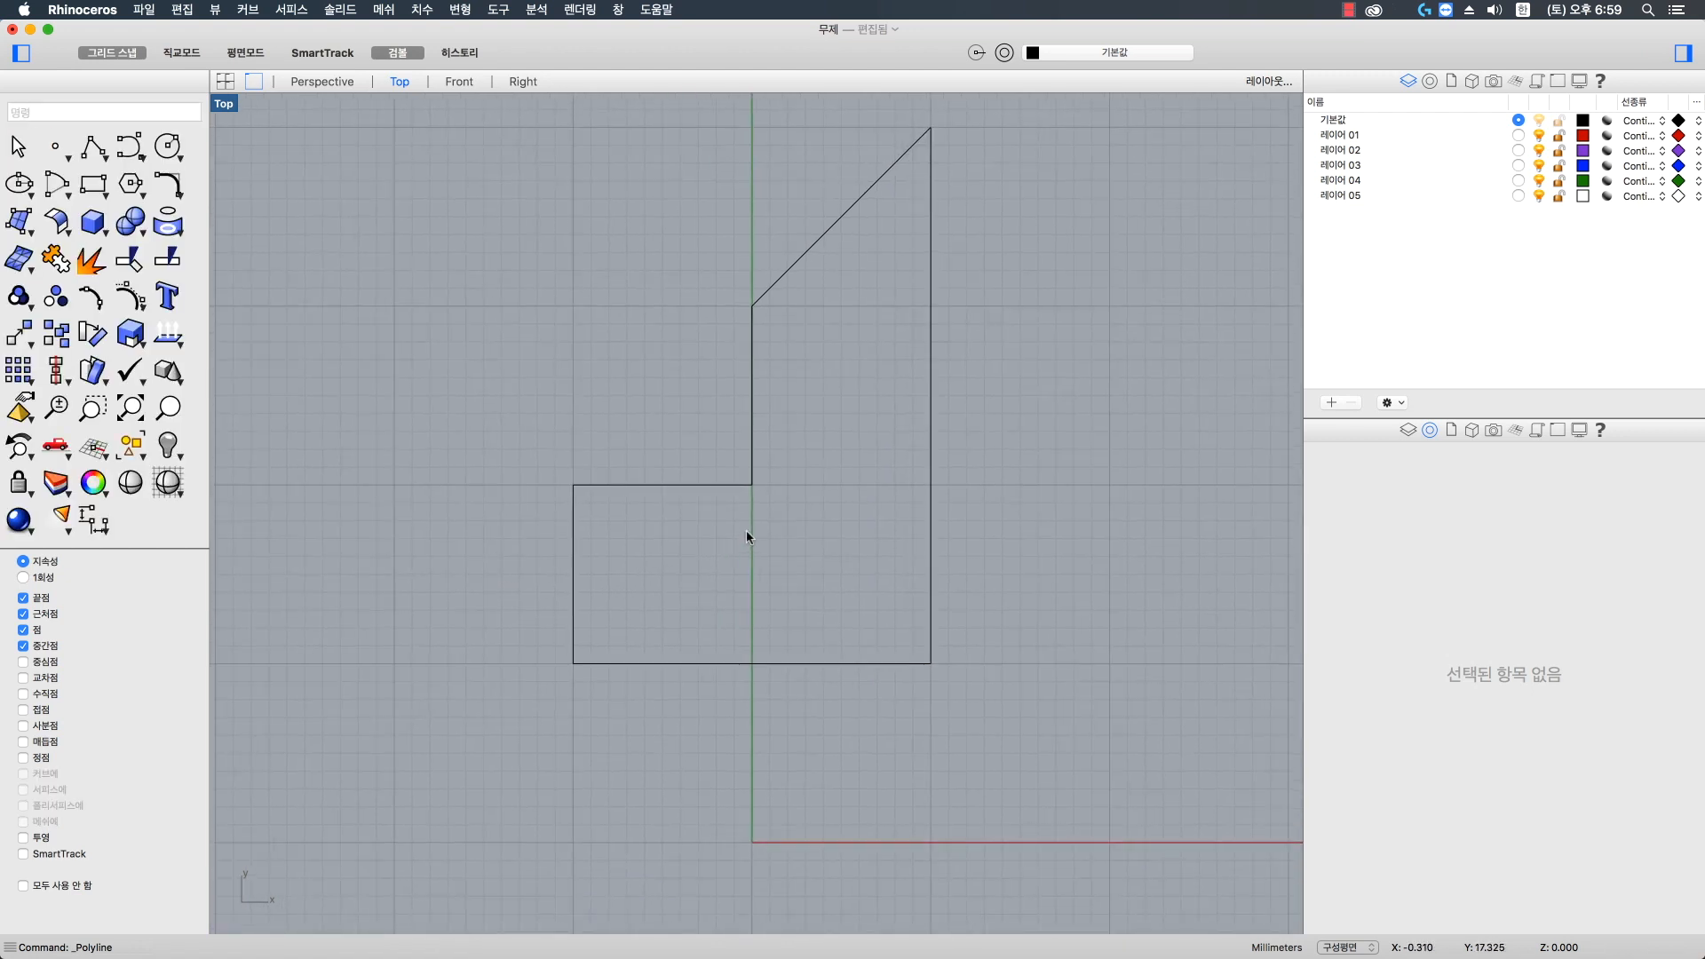
# - Draw a 6 mm diameter circle centred at (-3,23), touching both edges of the inner corner, with the Near snap turned off
pyautogui.moveTo(746, 530); pyautogui.dragTo(742, 588, button='right')
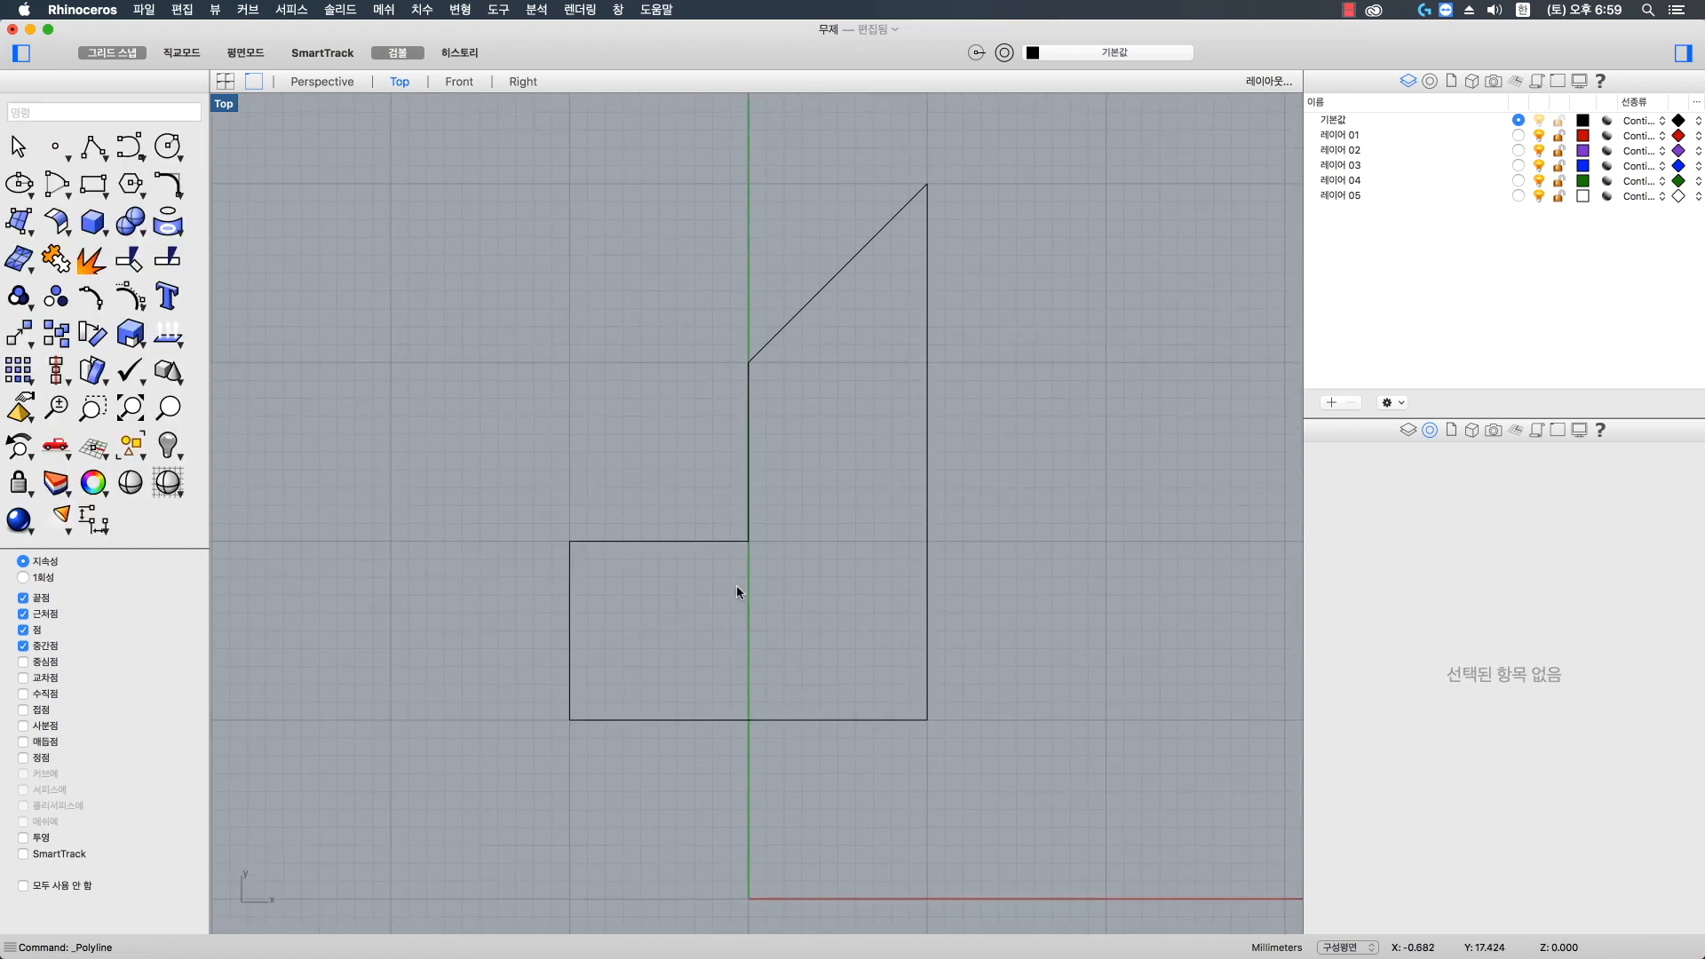
pyautogui.press('c')
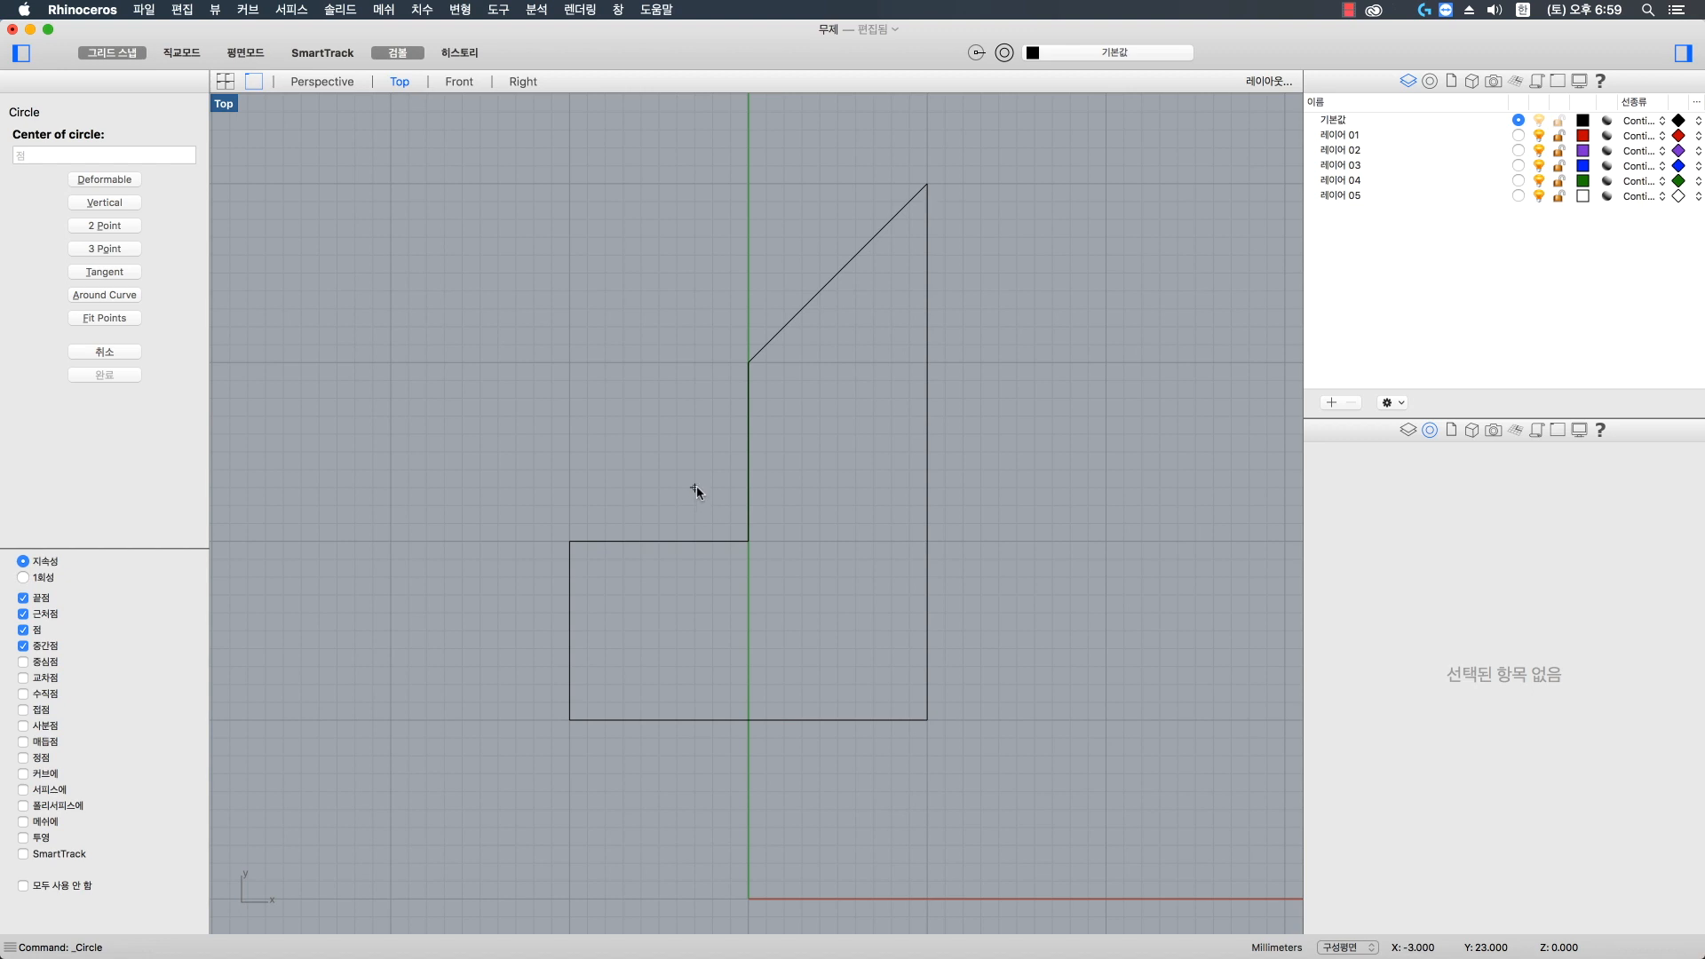
pyautogui.click(694, 487)
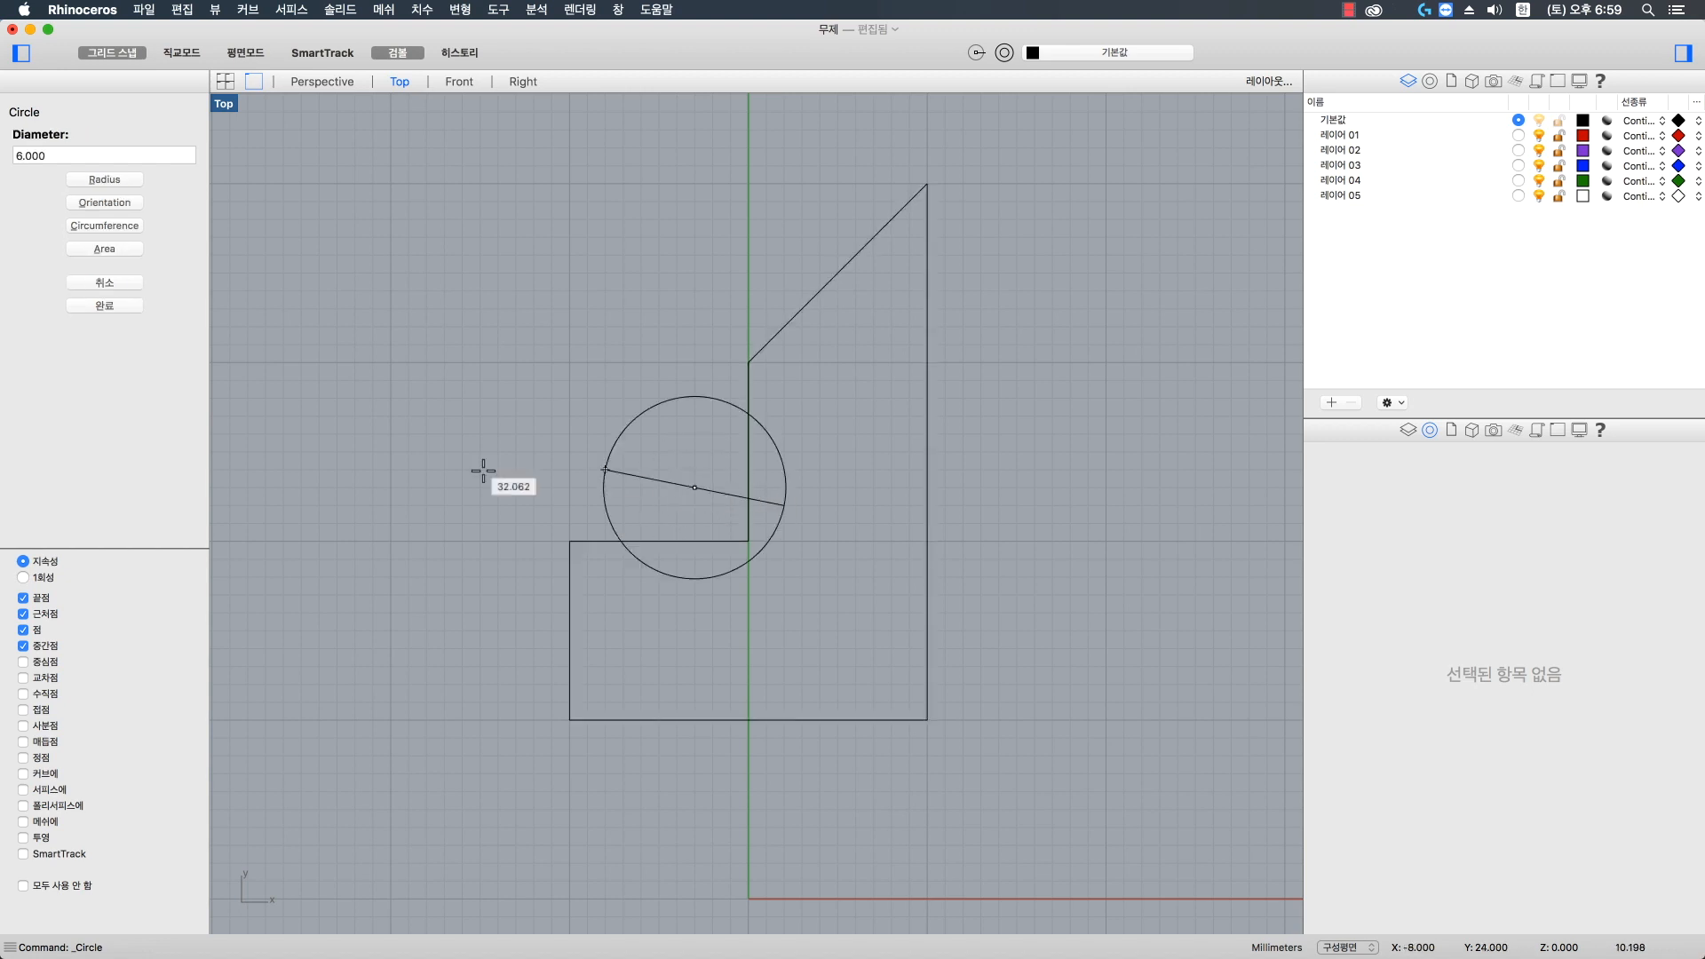
pyautogui.click(23, 613)
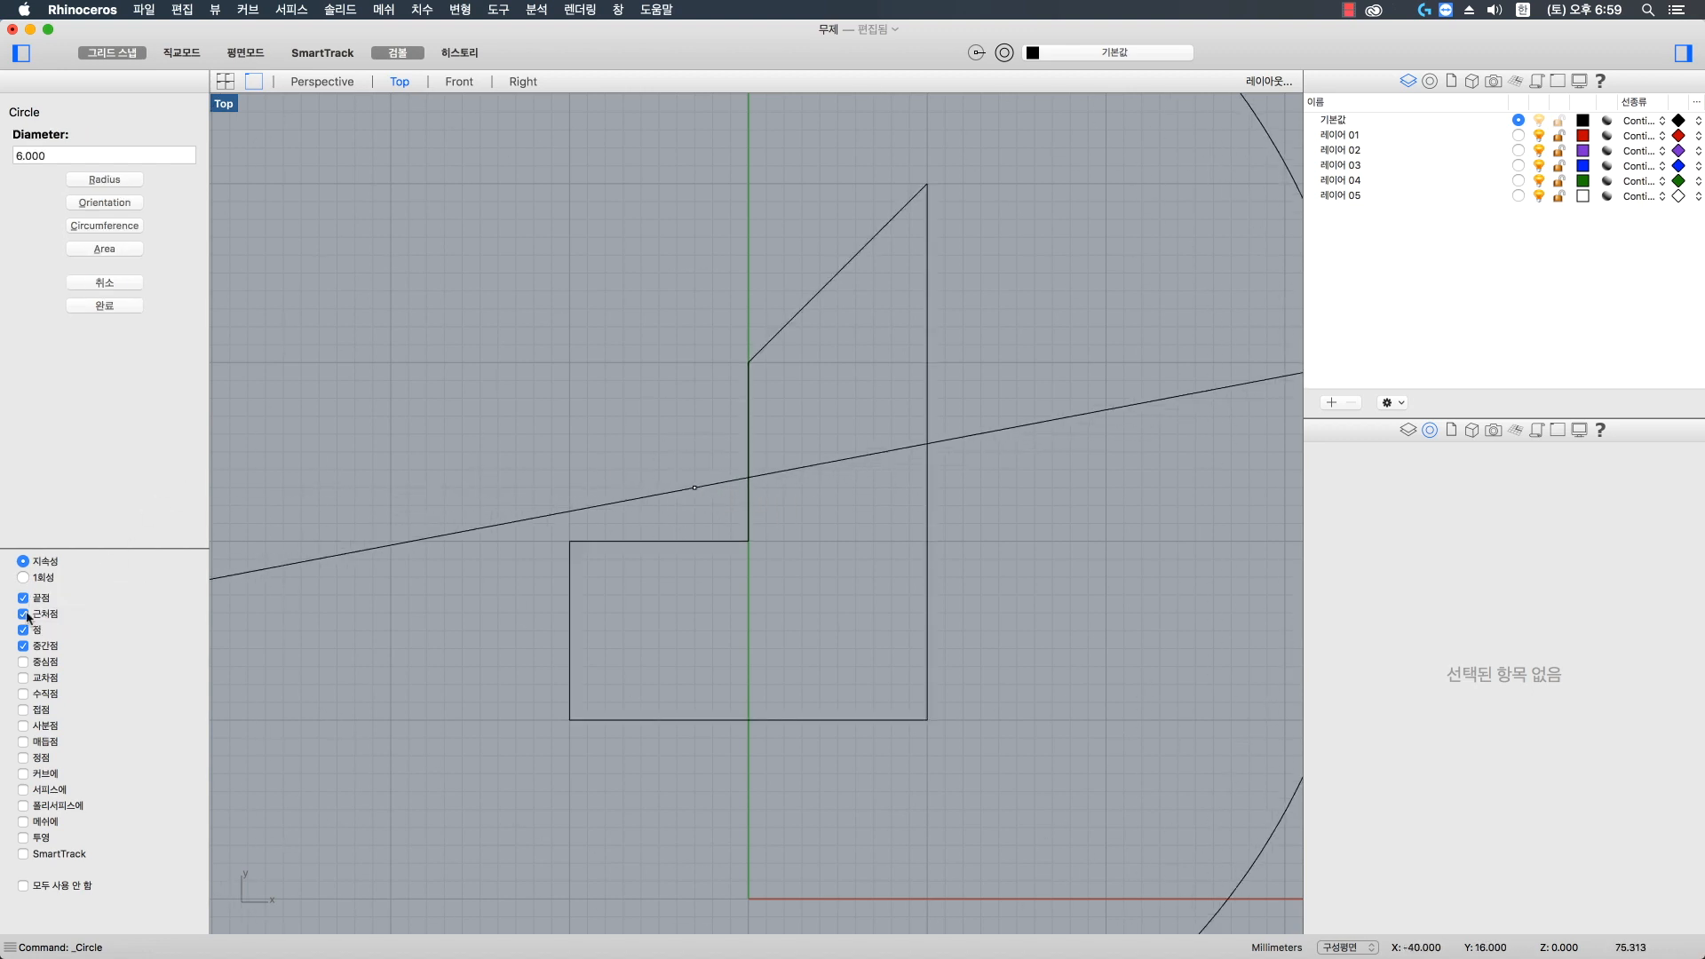
pyautogui.click(749, 488)
# - Measure the distance along the vertical edge from the circle's tangent point to the inner corner at (0,20)
pyautogui.moveTo(750, 586); pyautogui.dragTo(726, 583, button='right')
pyautogui.scroll(2, 671, 481)
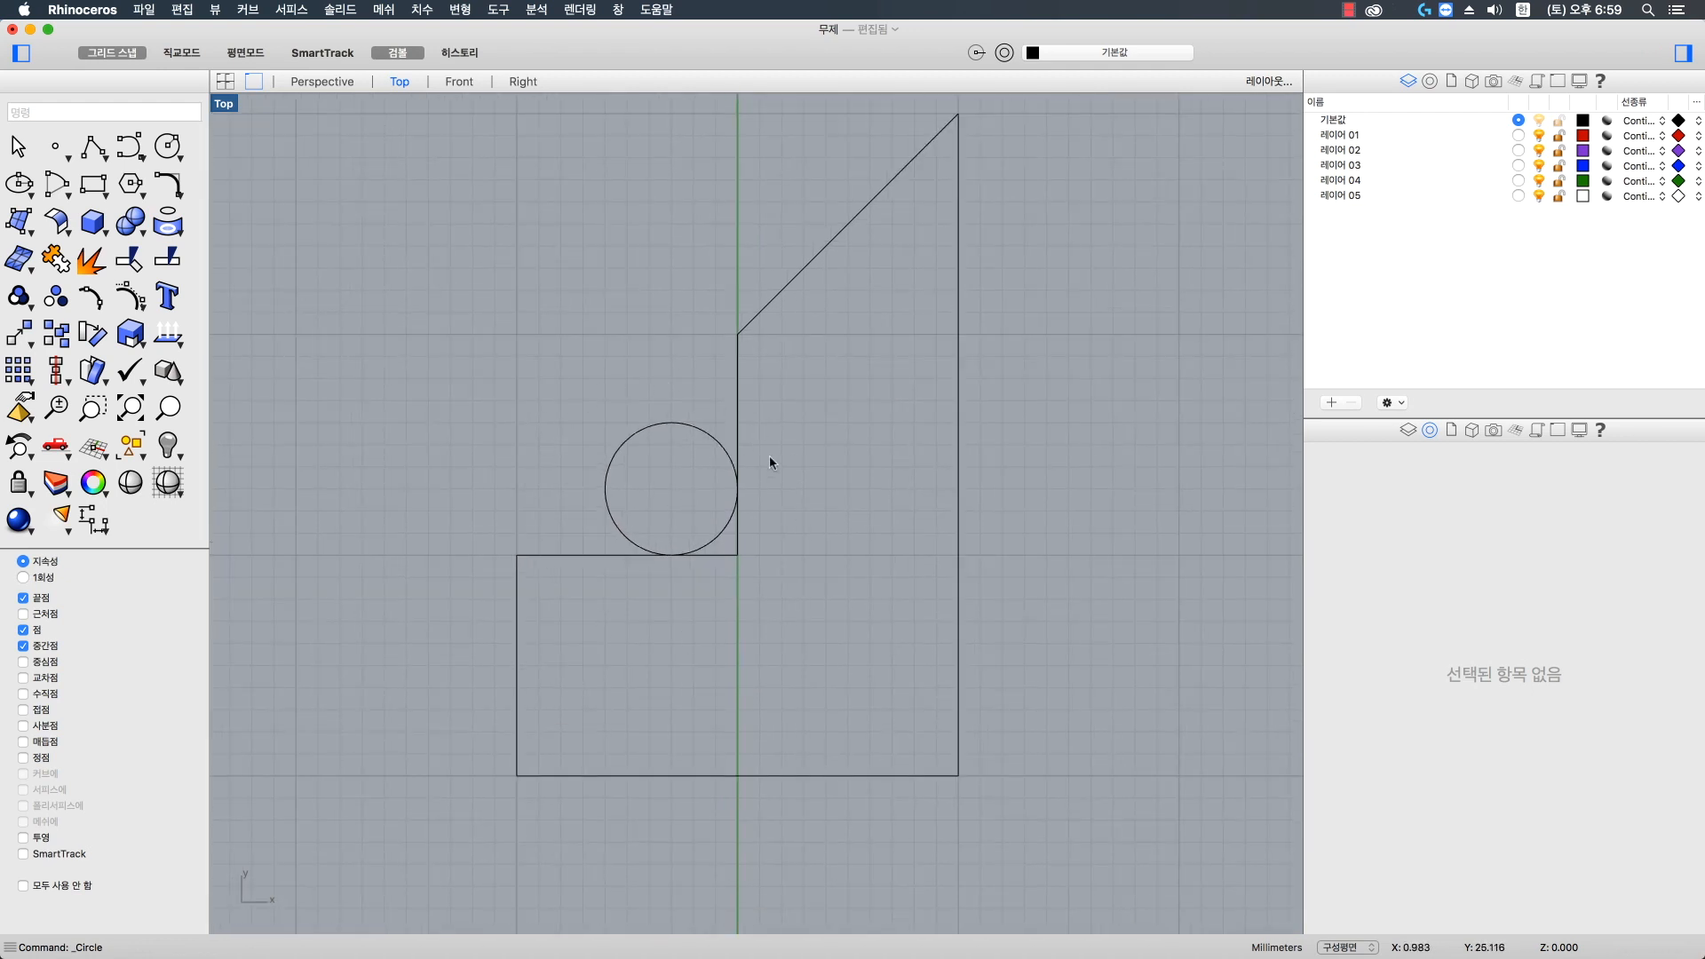
pyautogui.moveTo(806, 514); pyautogui.dragTo(819, 511, button='right')
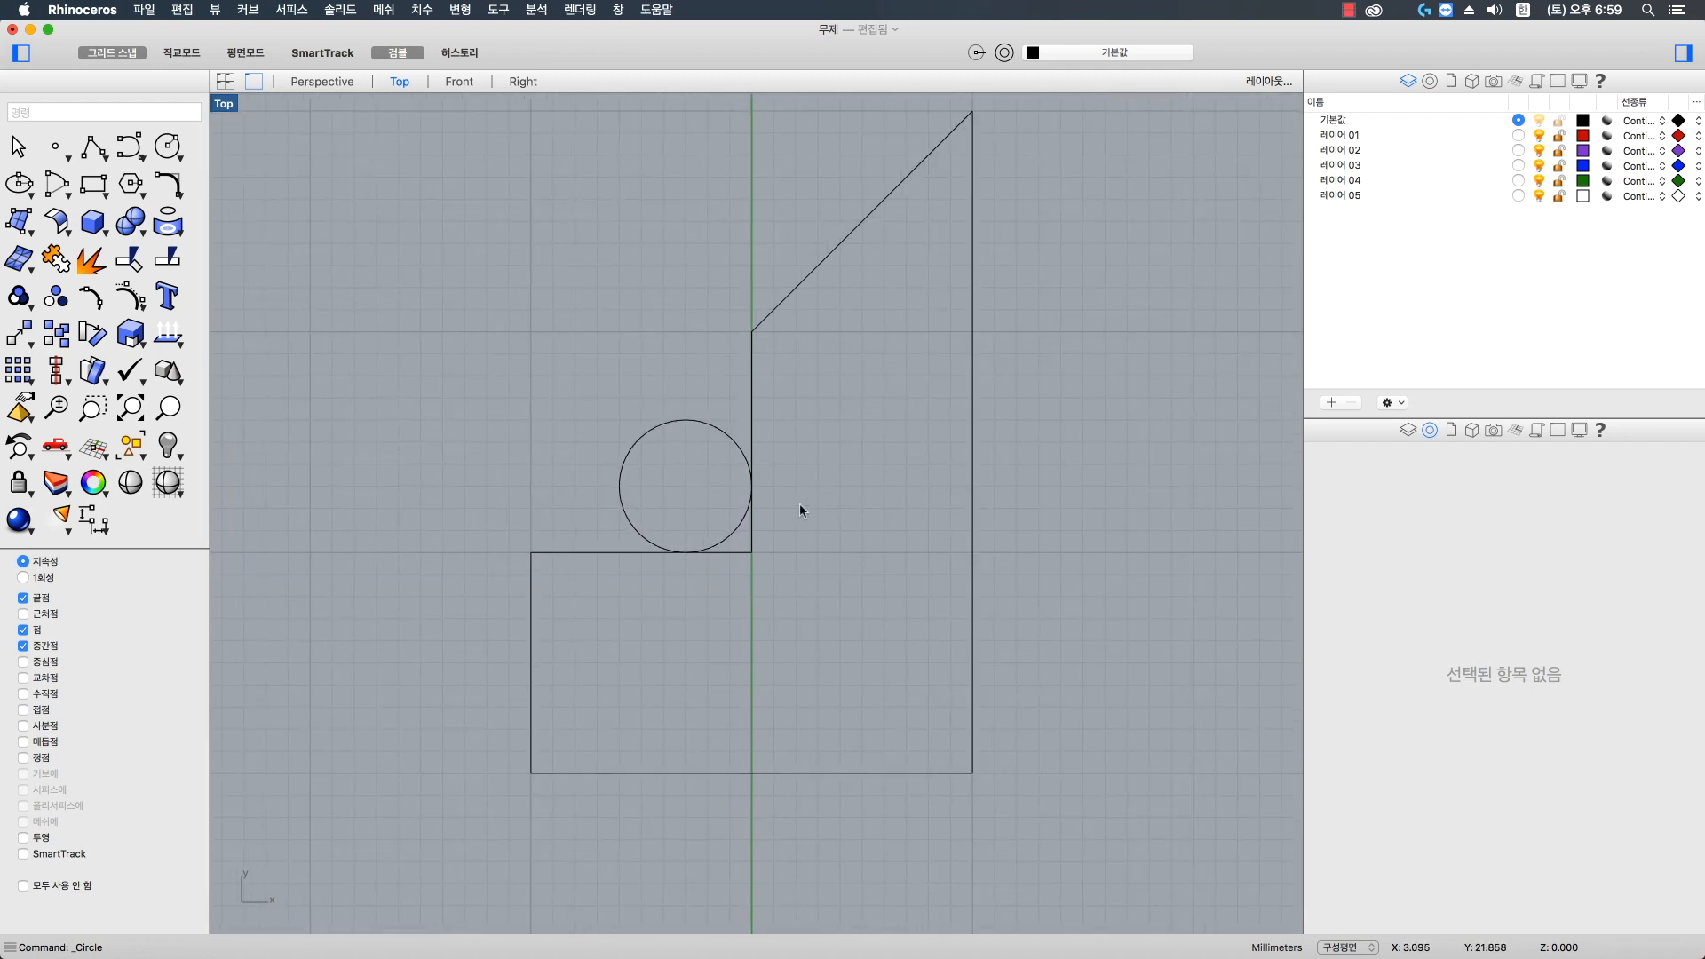
pyautogui.scroll(2, 760, 495)
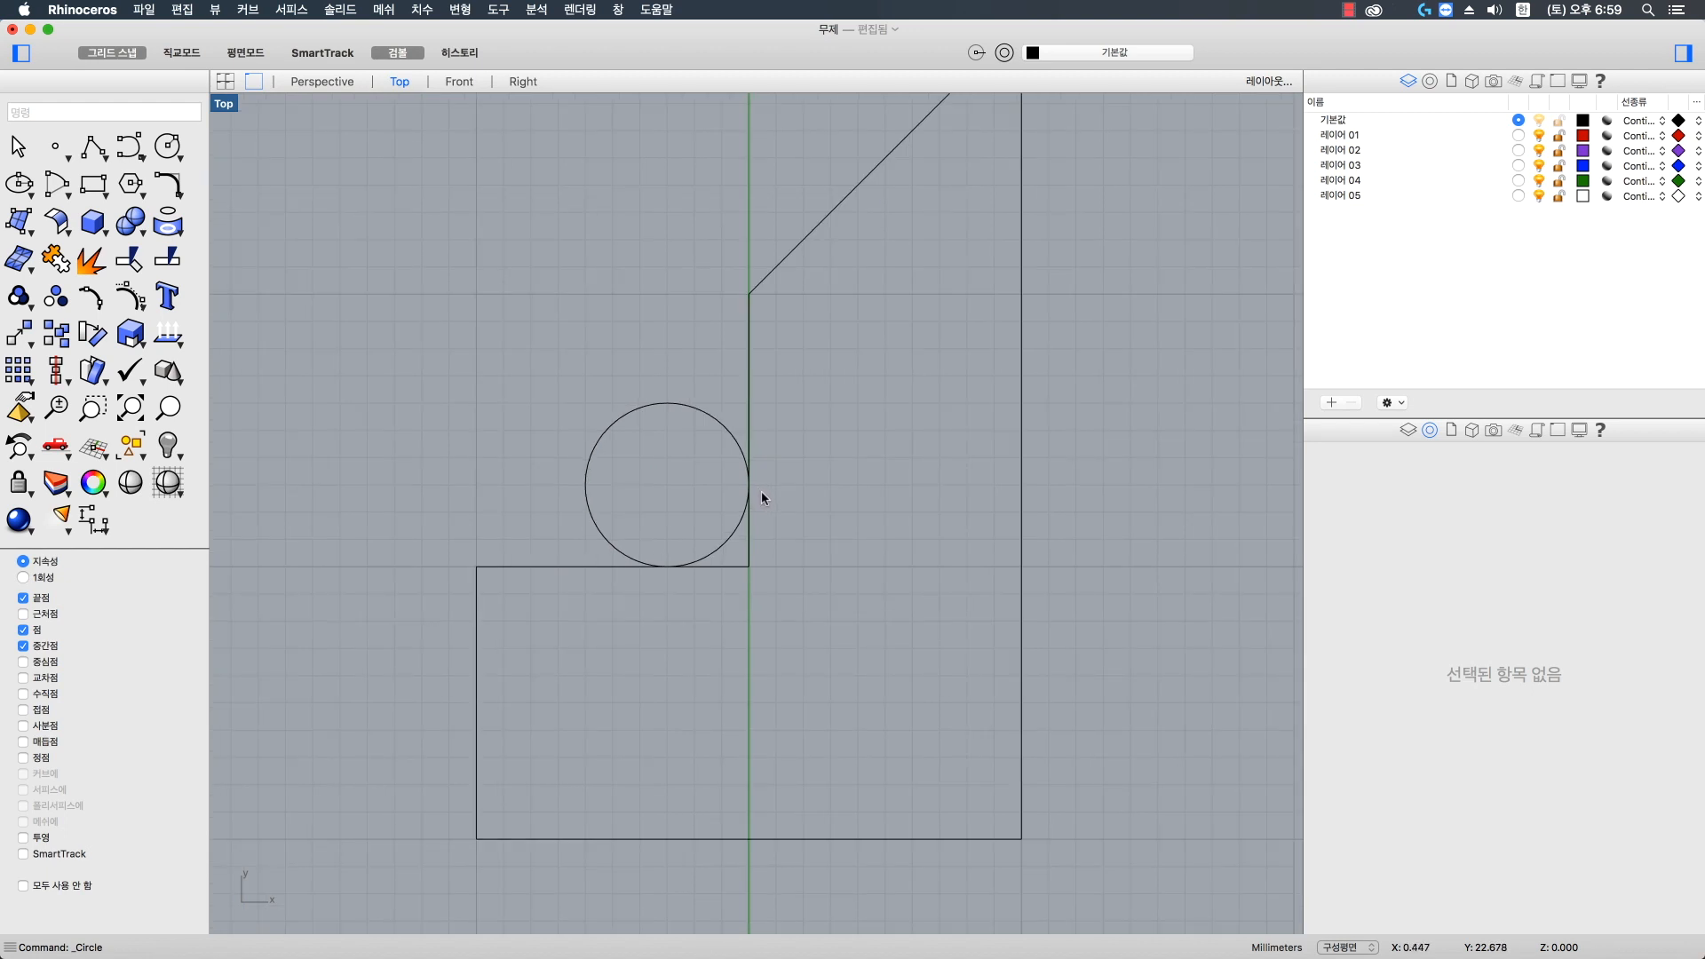
pyautogui.write('o')
pyautogui.press('BackSpace')
pyautogui.press('BackSpace')
pyautogui.press('BackSpace')
pyautogui.press('BackSpace')
pyautogui.hotkey('ctrl', 'space')
pyautogui.write('dist')
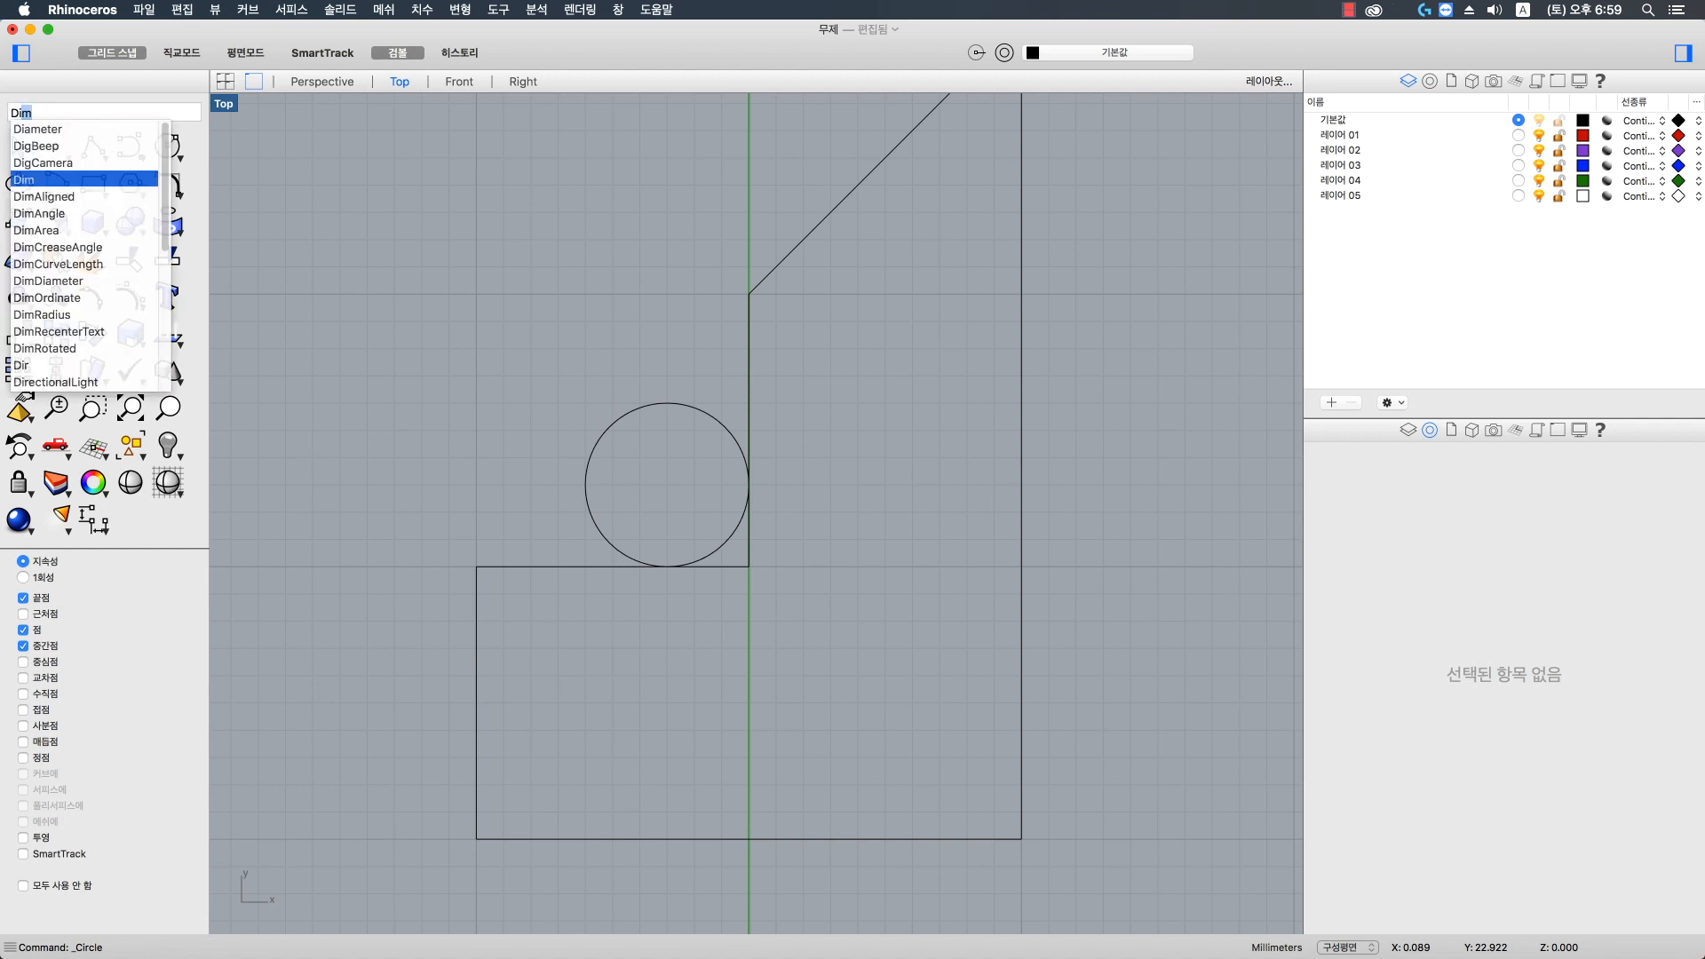
pyautogui.press('Return')
pyautogui.click(752, 486)
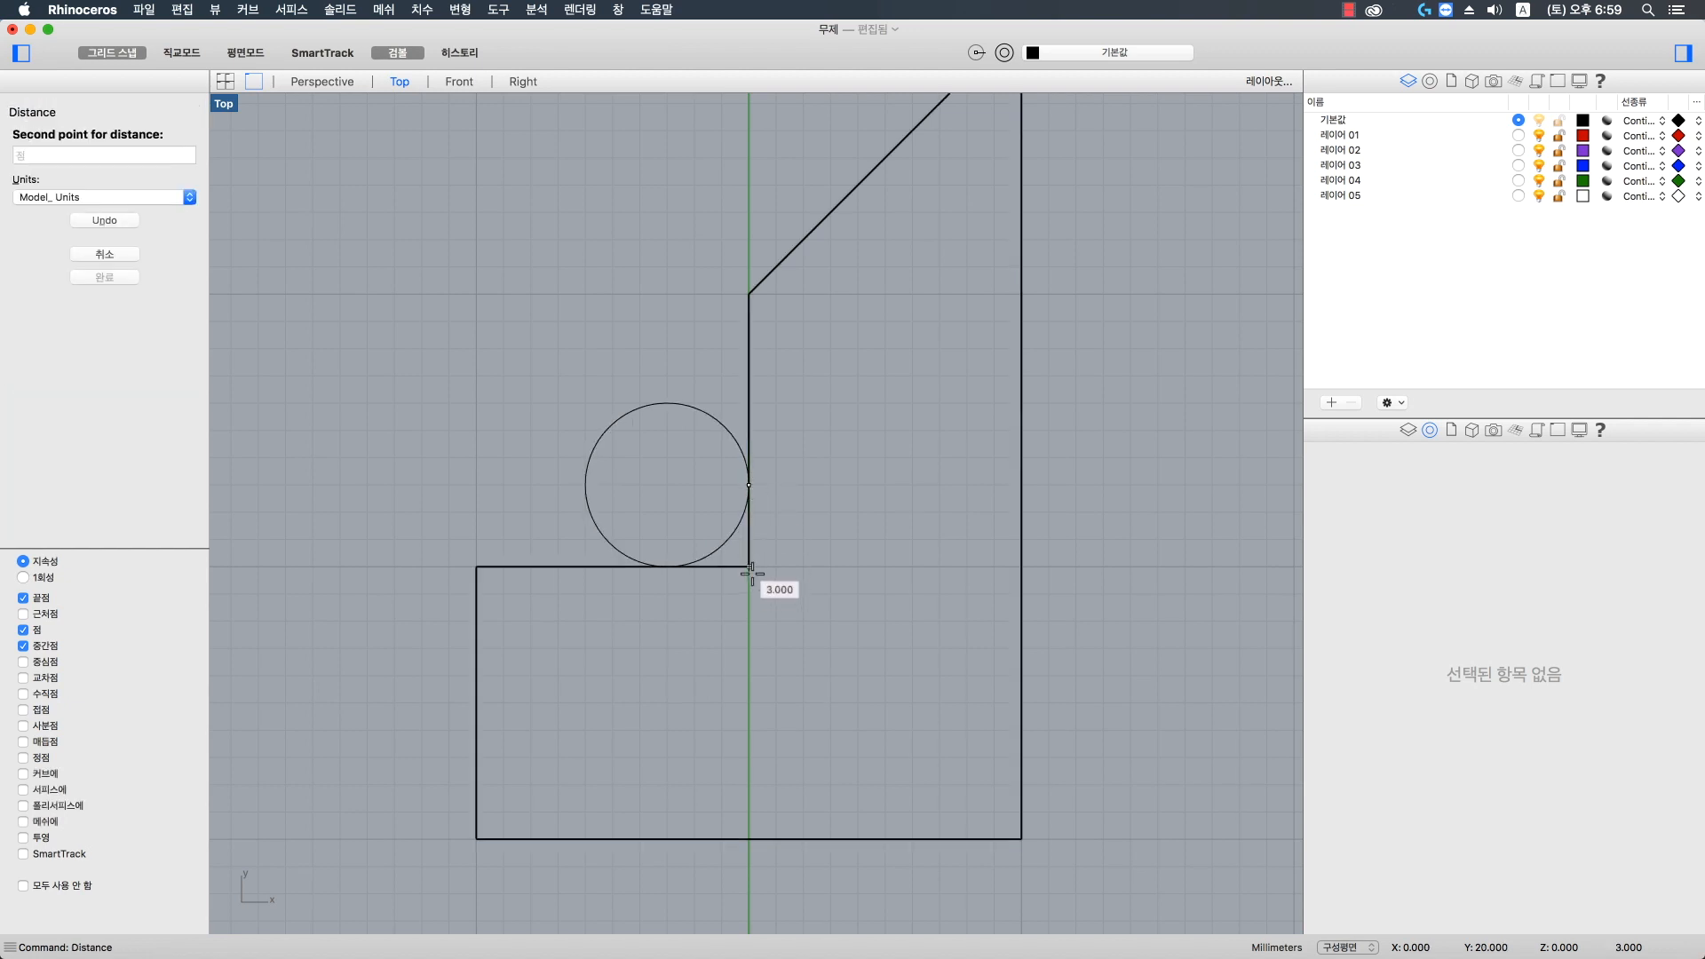
pyautogui.click(753, 569)
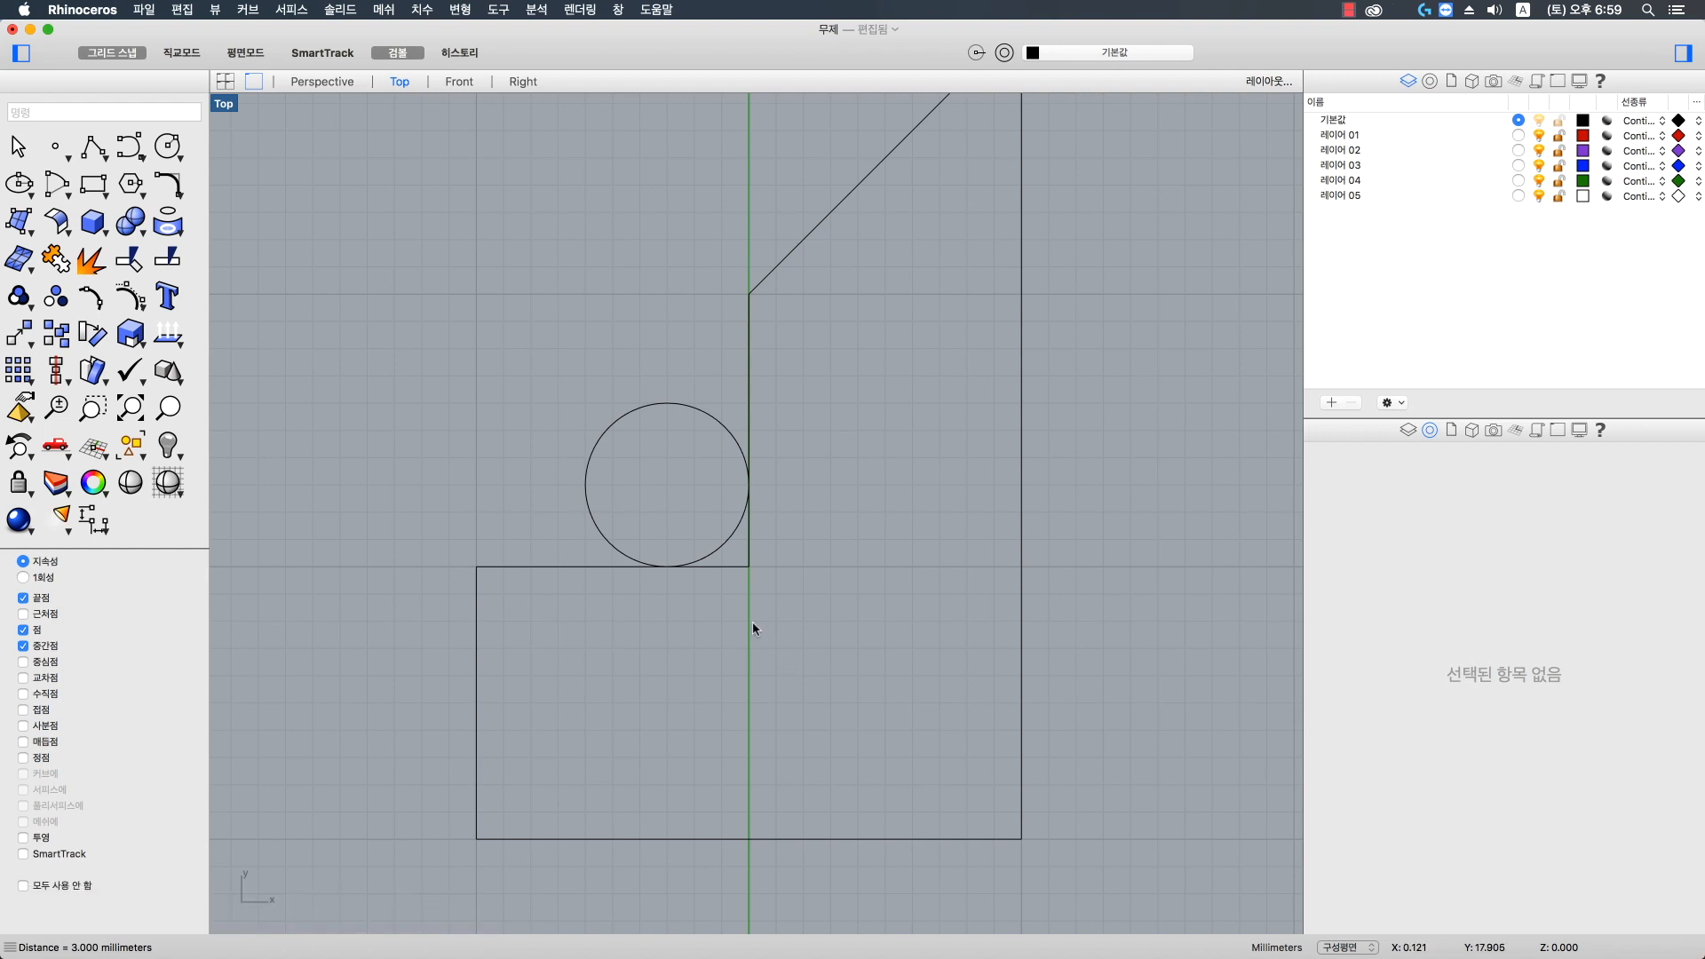
# - Draw a 3 mm radius circle tangent to the short vertical edge and the slanted edge, inside the outline
pyautogui.scroll(5, 753, 621)
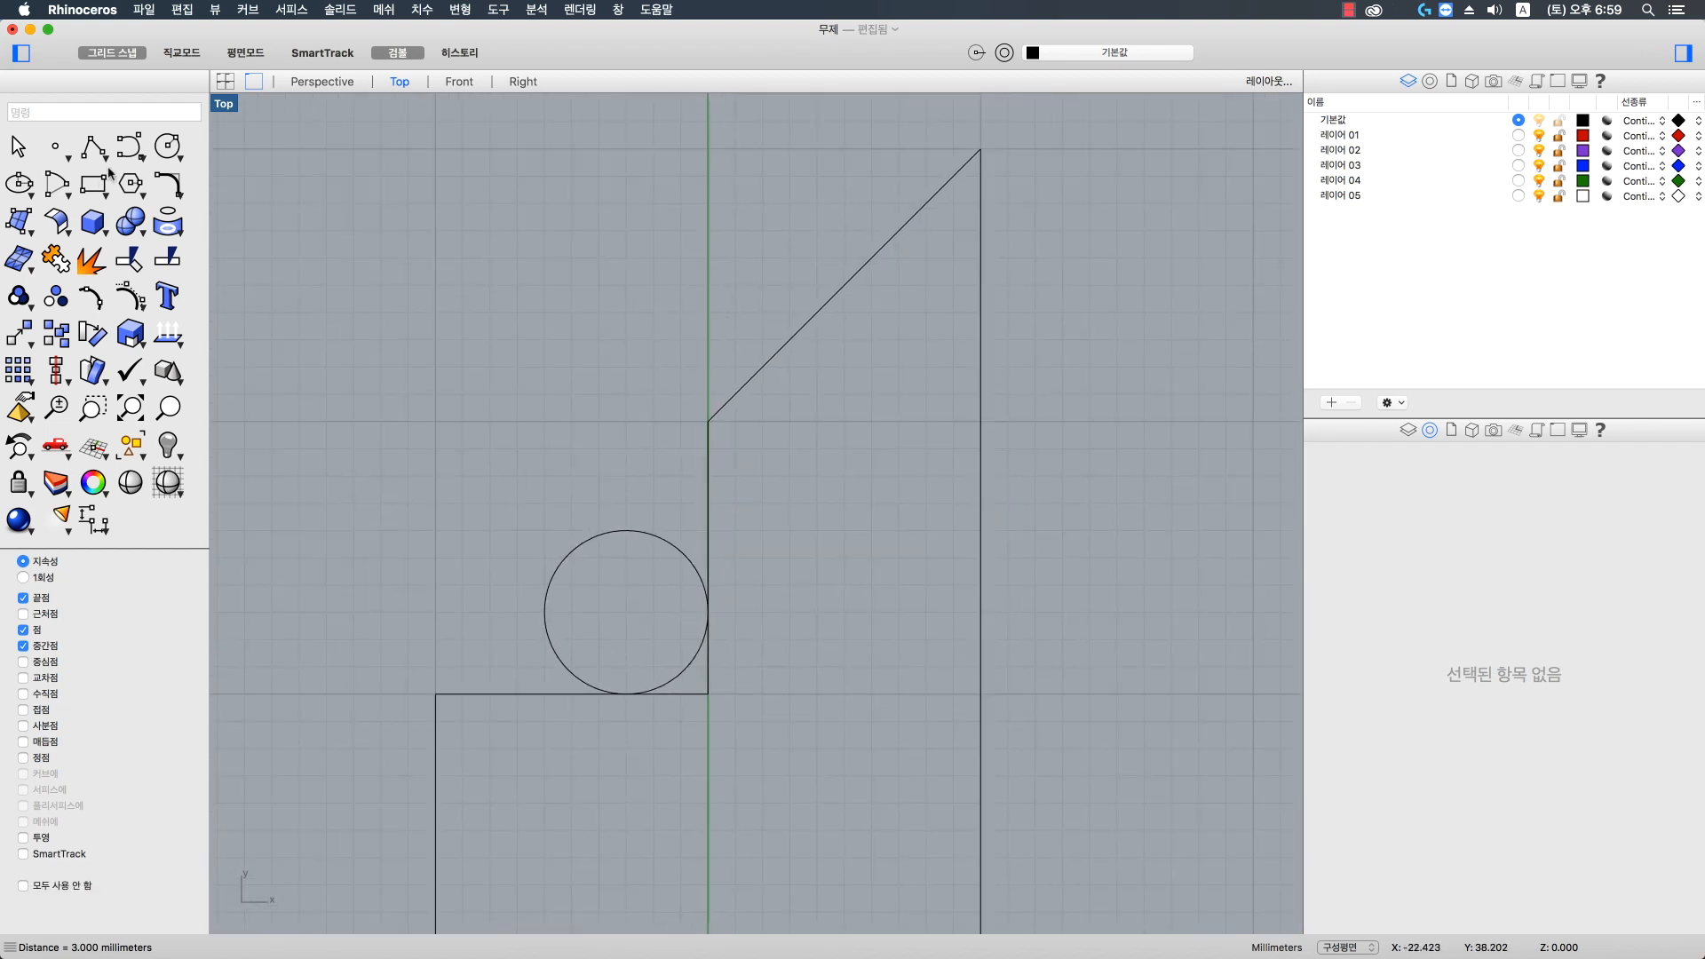
pyautogui.click(169, 148)
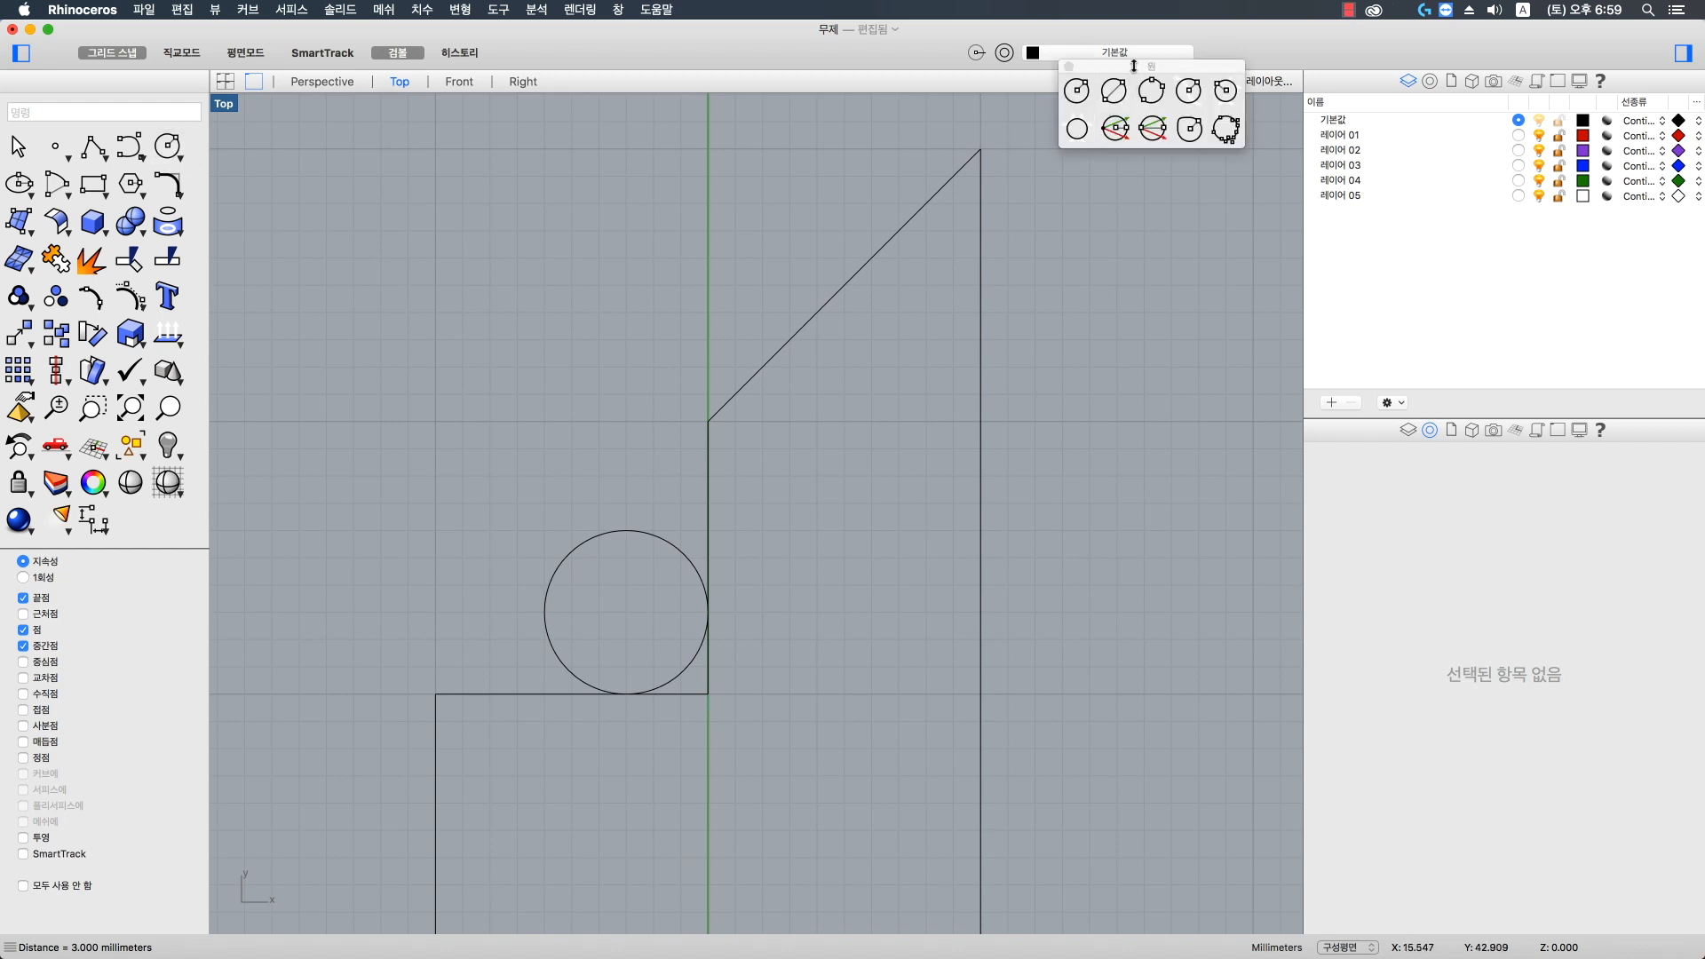
pyautogui.moveTo(1133, 66); pyautogui.dragTo(513, 236)
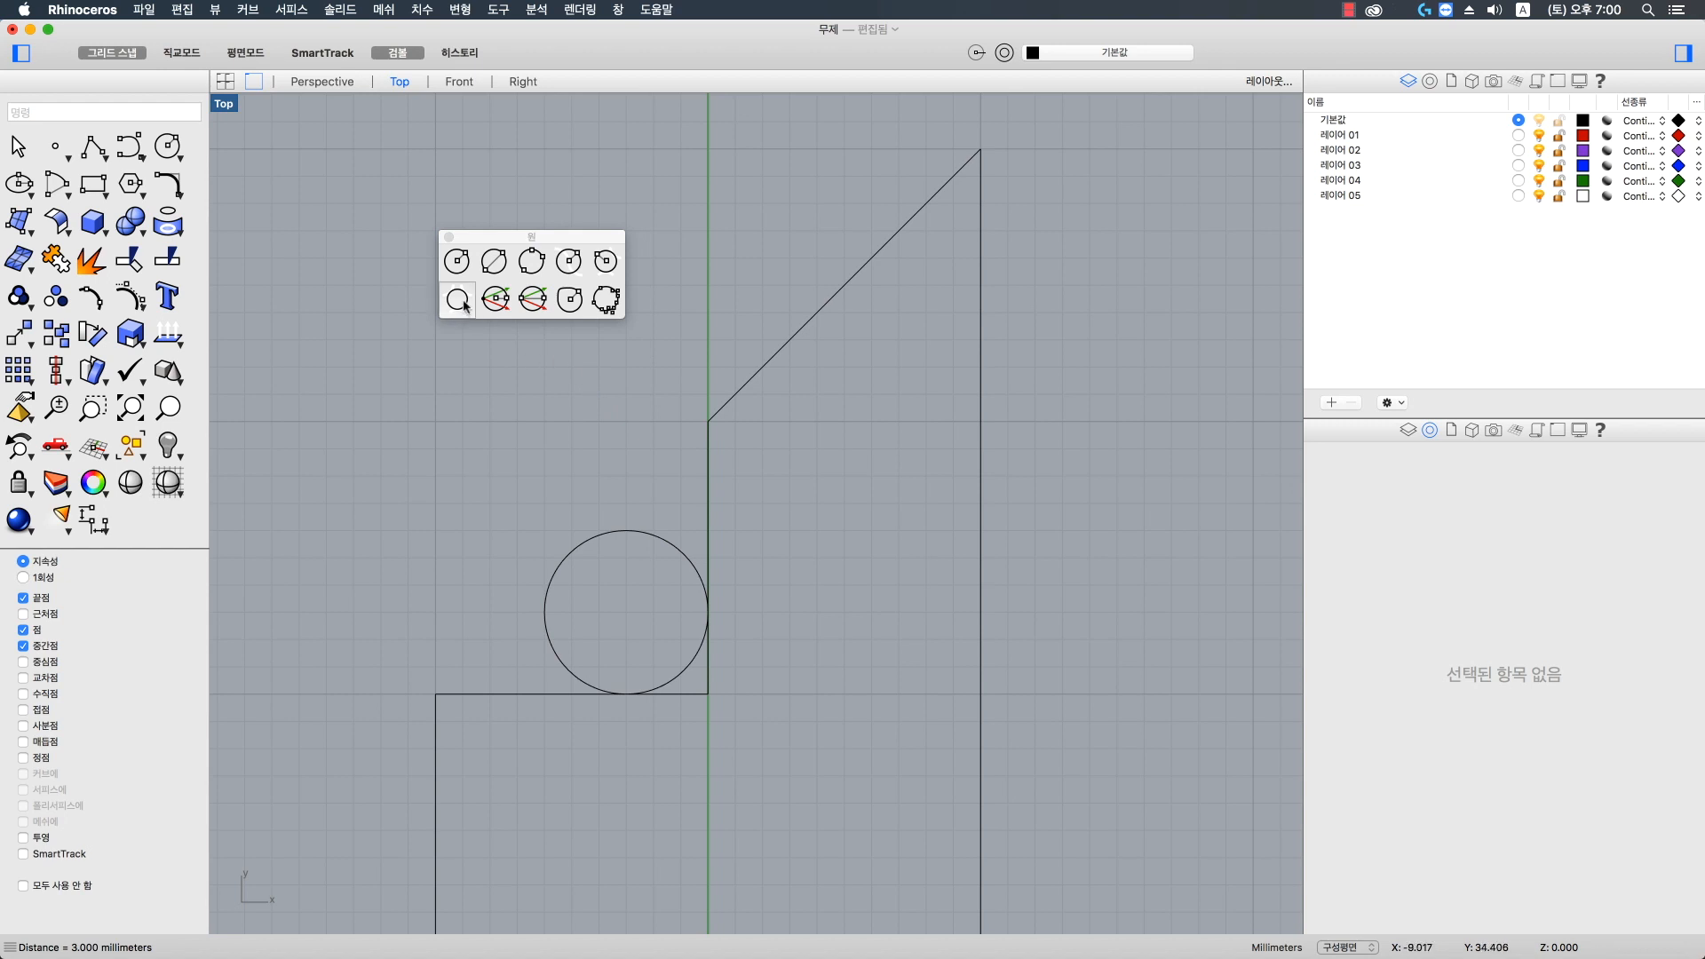
pyautogui.click(605, 261)
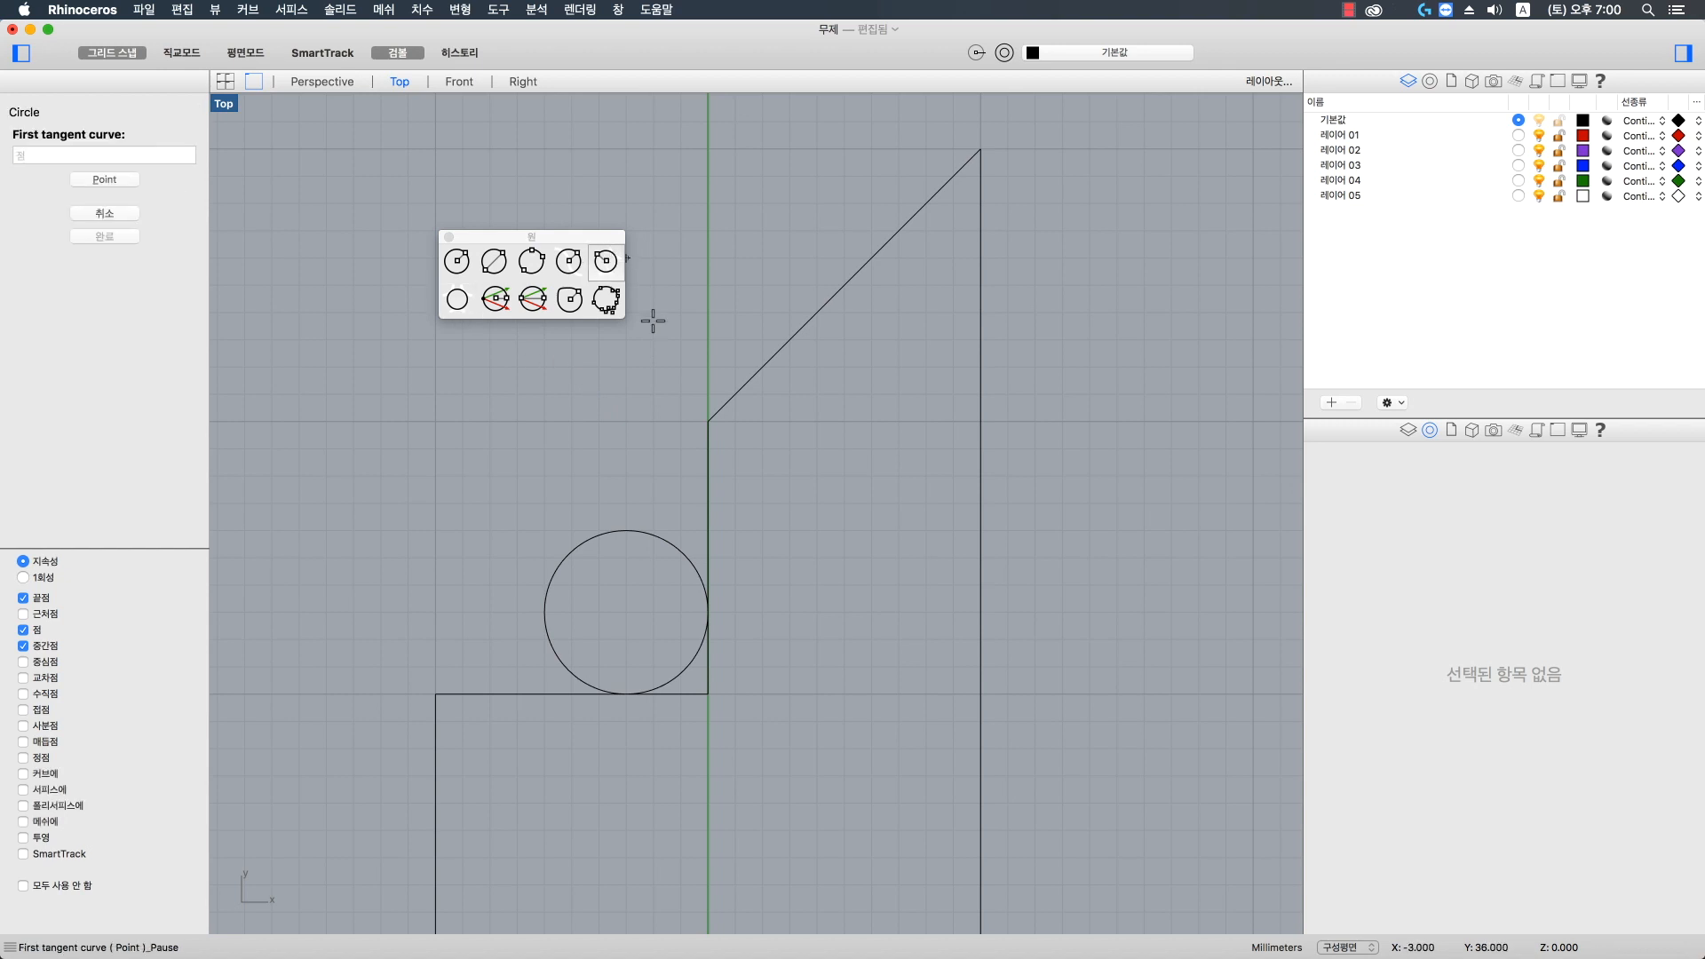
pyautogui.click(707, 483)
pyautogui.click(742, 384)
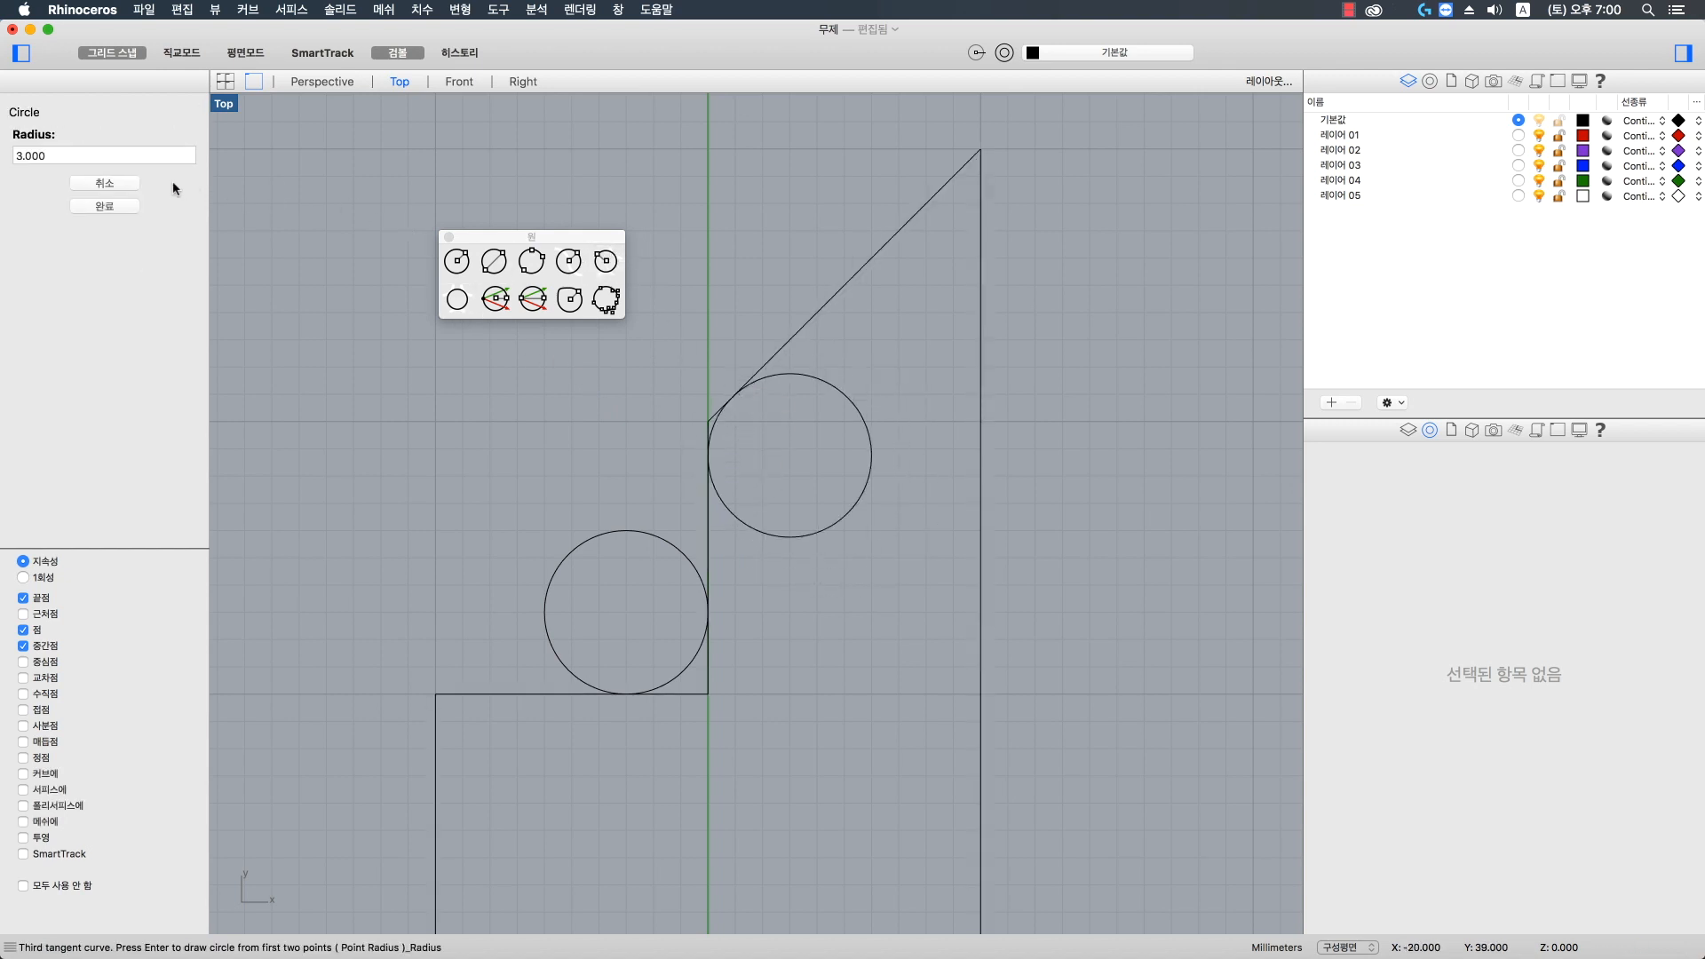
# - Draw another 3 mm radius circle tangent to the slanted edge and the long vertical edge below the outline's peak
pyautogui.scroll(2, 863, 596)
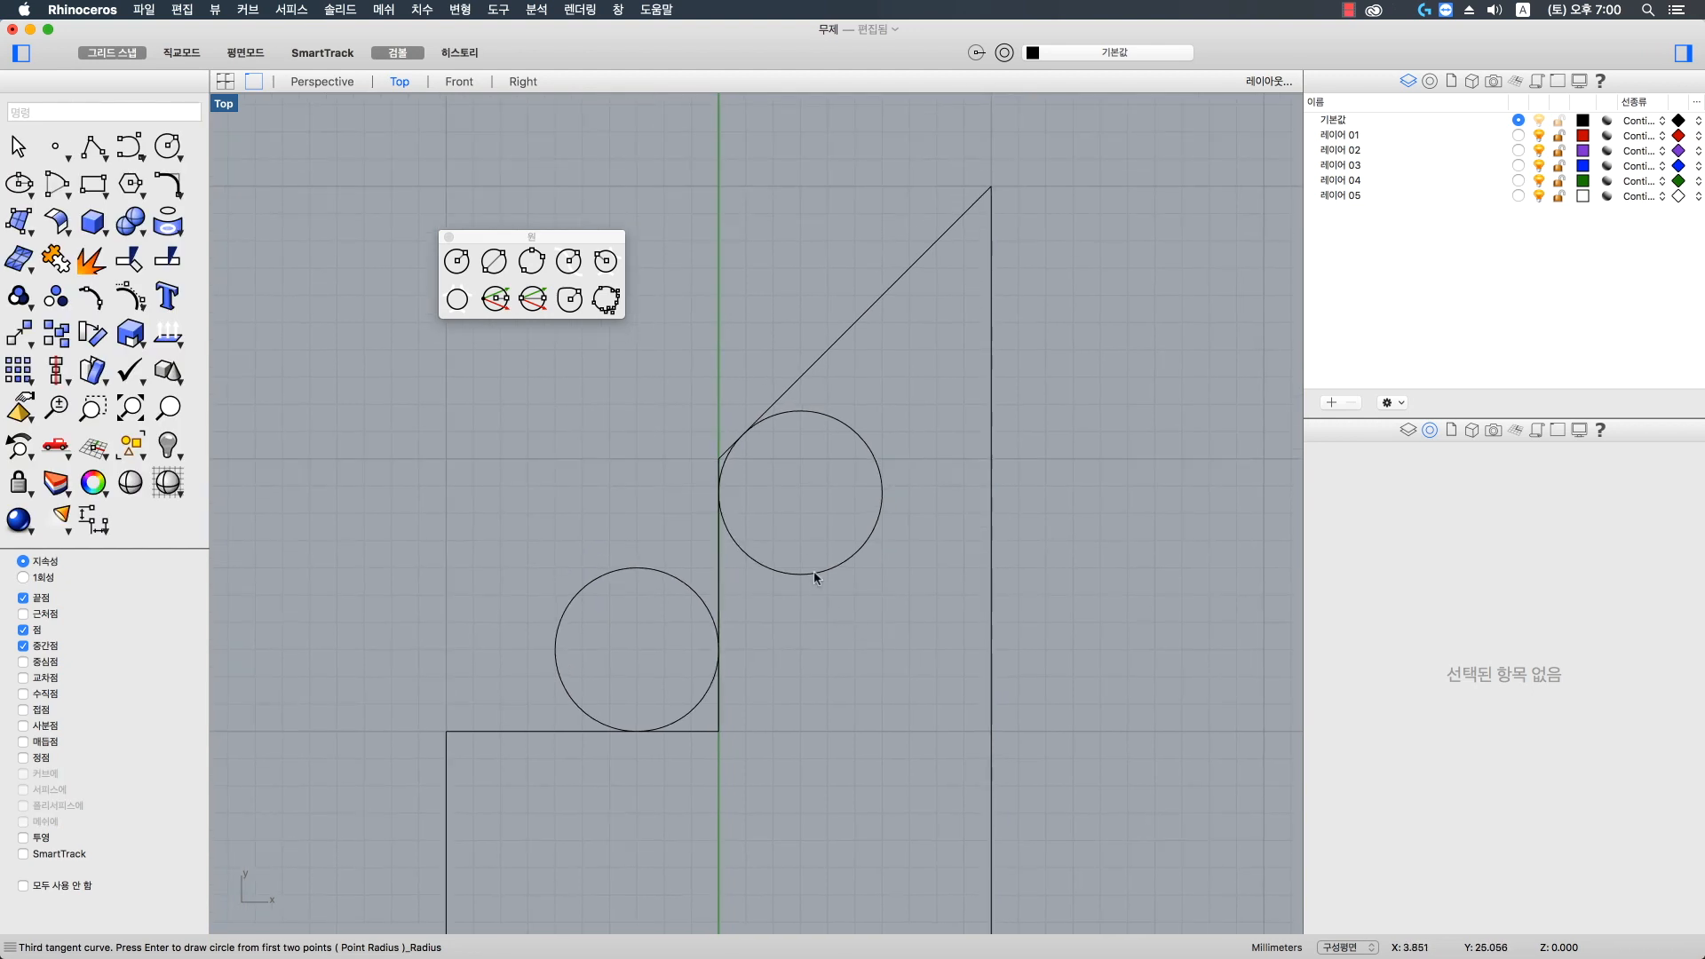
pyautogui.moveTo(903, 327); pyautogui.dragTo(895, 354, button='right')
pyautogui.rightClick(896, 353)
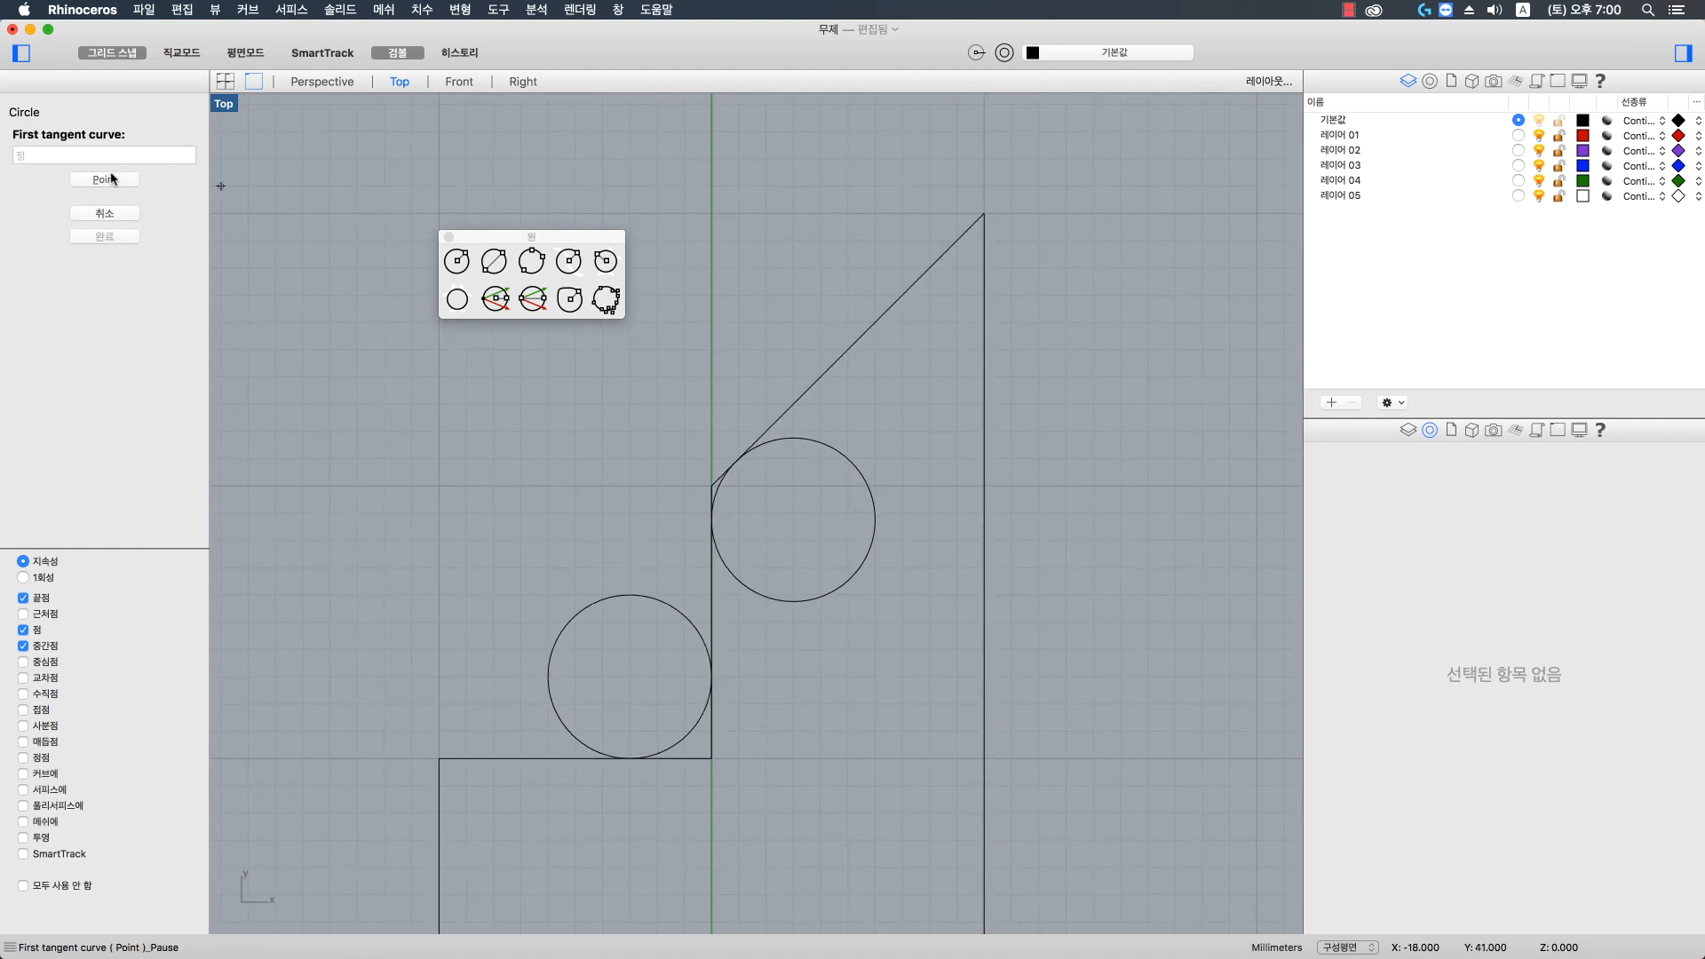
pyautogui.click(881, 317)
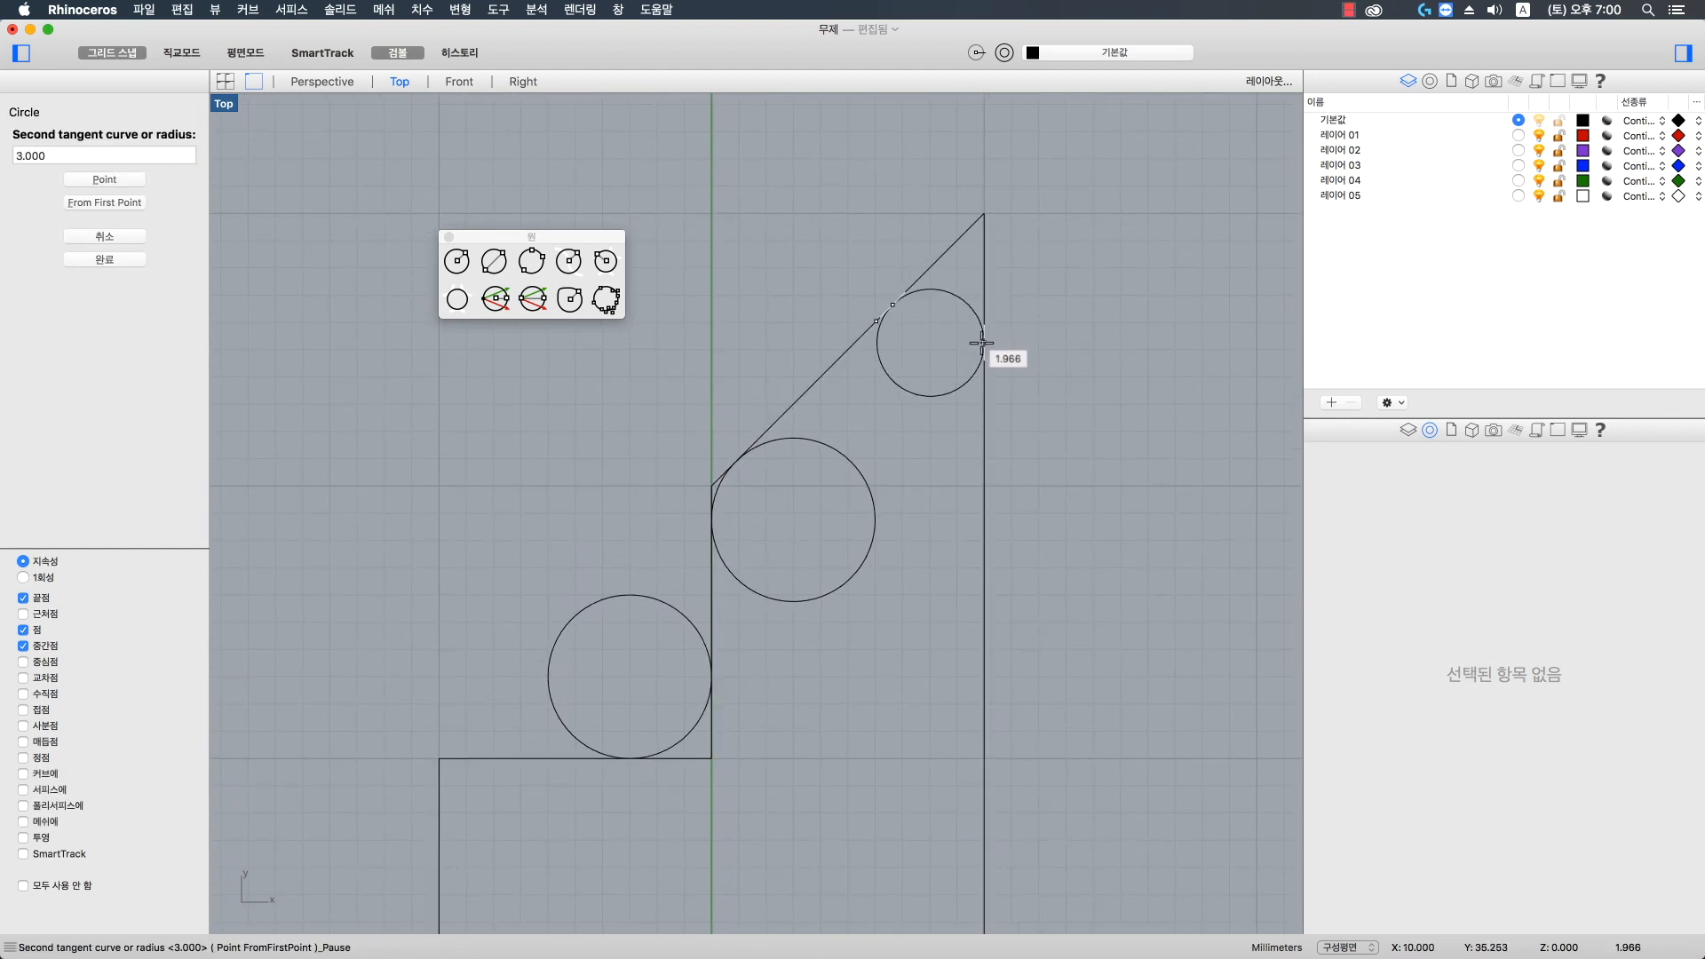
pyautogui.click(983, 346)
pyautogui.click(97, 208)
# - Measure the distance from the middle circle's tangent point on the short vertical edge to the corner at (0,30)
pyautogui.moveTo(599, 434); pyautogui.dragTo(679, 456, button='right')
pyautogui.moveTo(998, 546); pyautogui.dragTo(1021, 430, button='right')
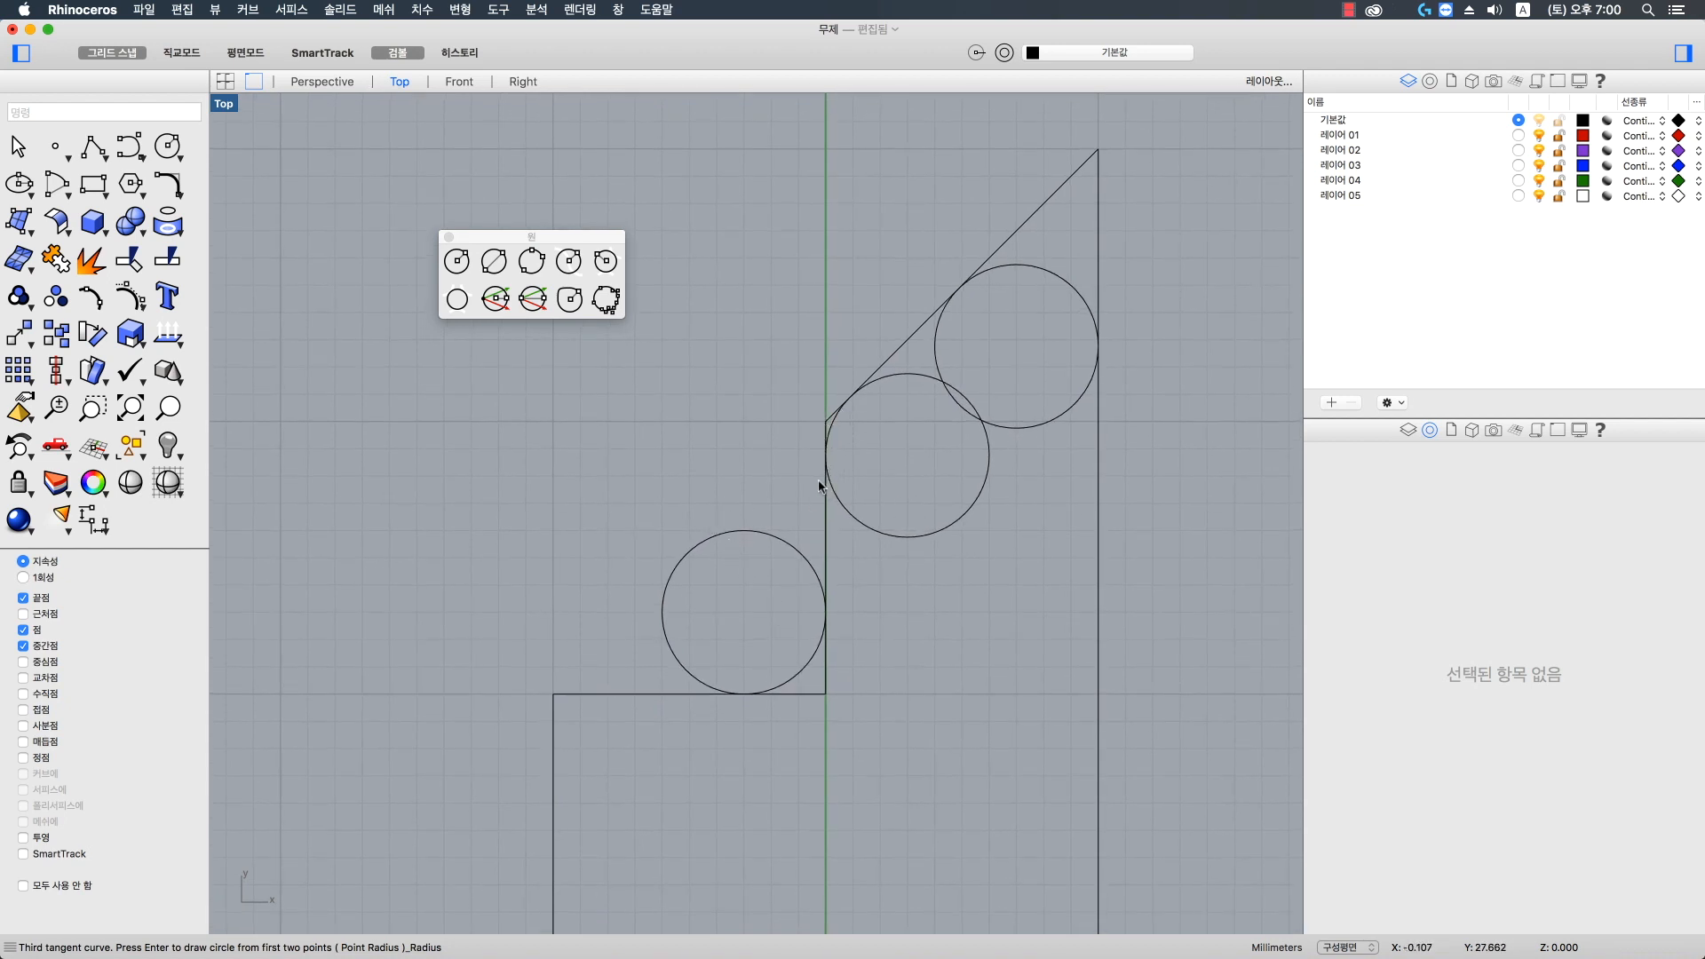
pyautogui.scroll(3, 819, 470)
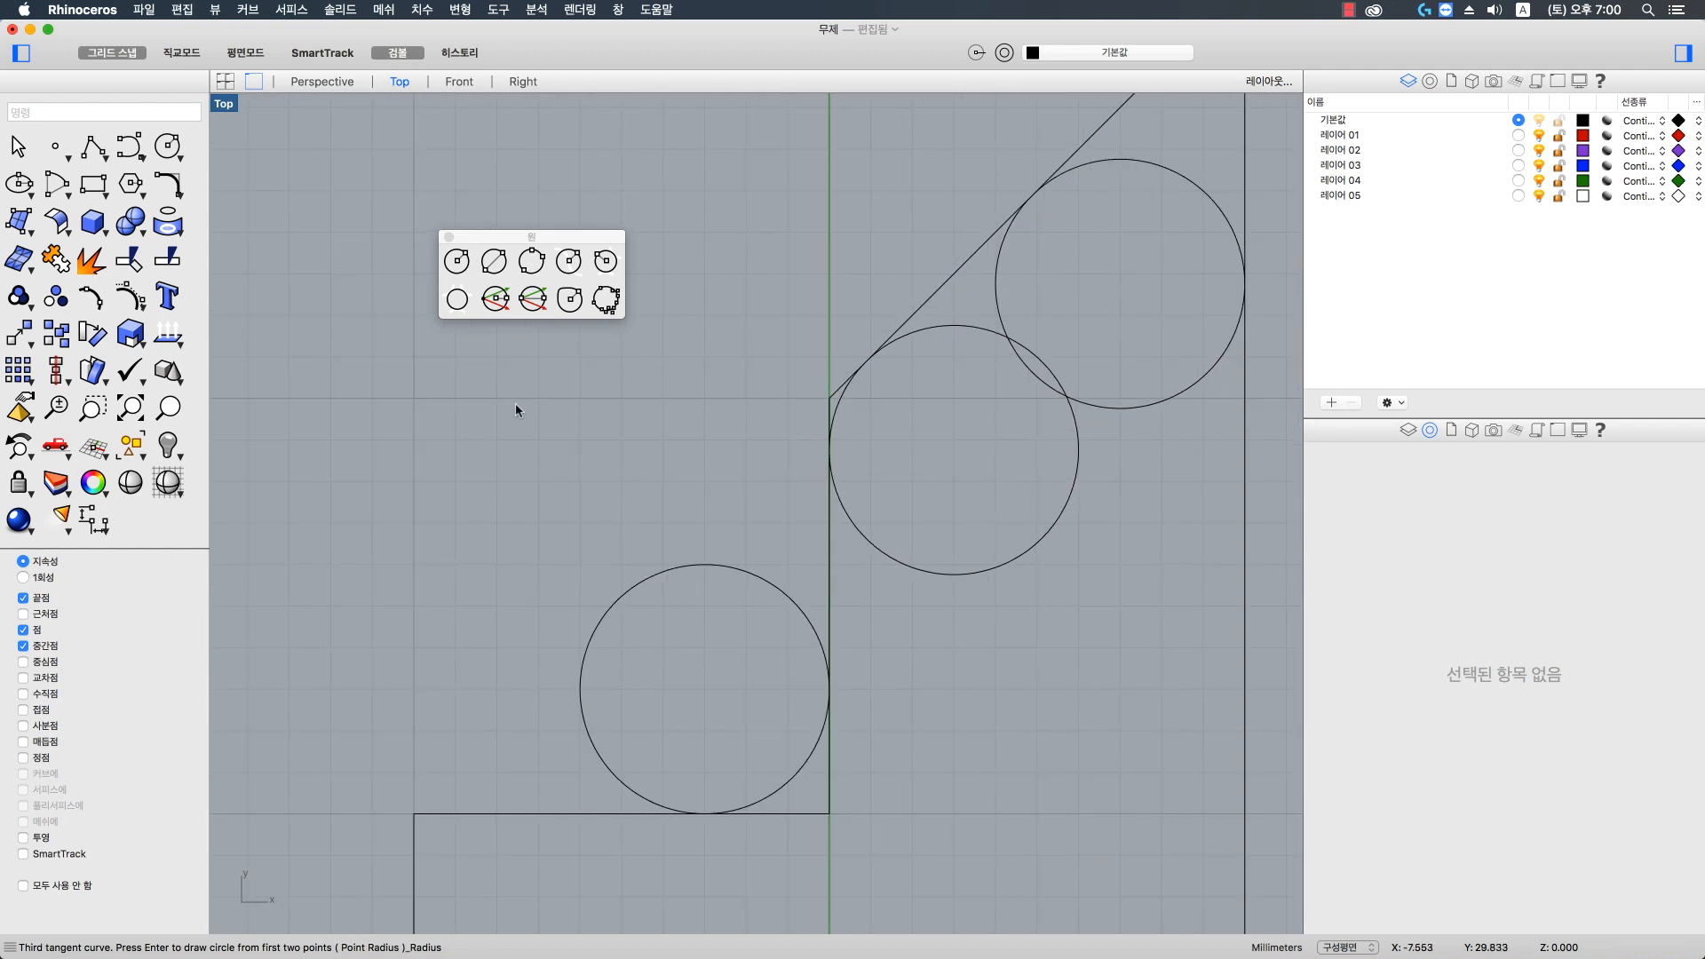
pyautogui.write('dis')
pyautogui.press('Return')
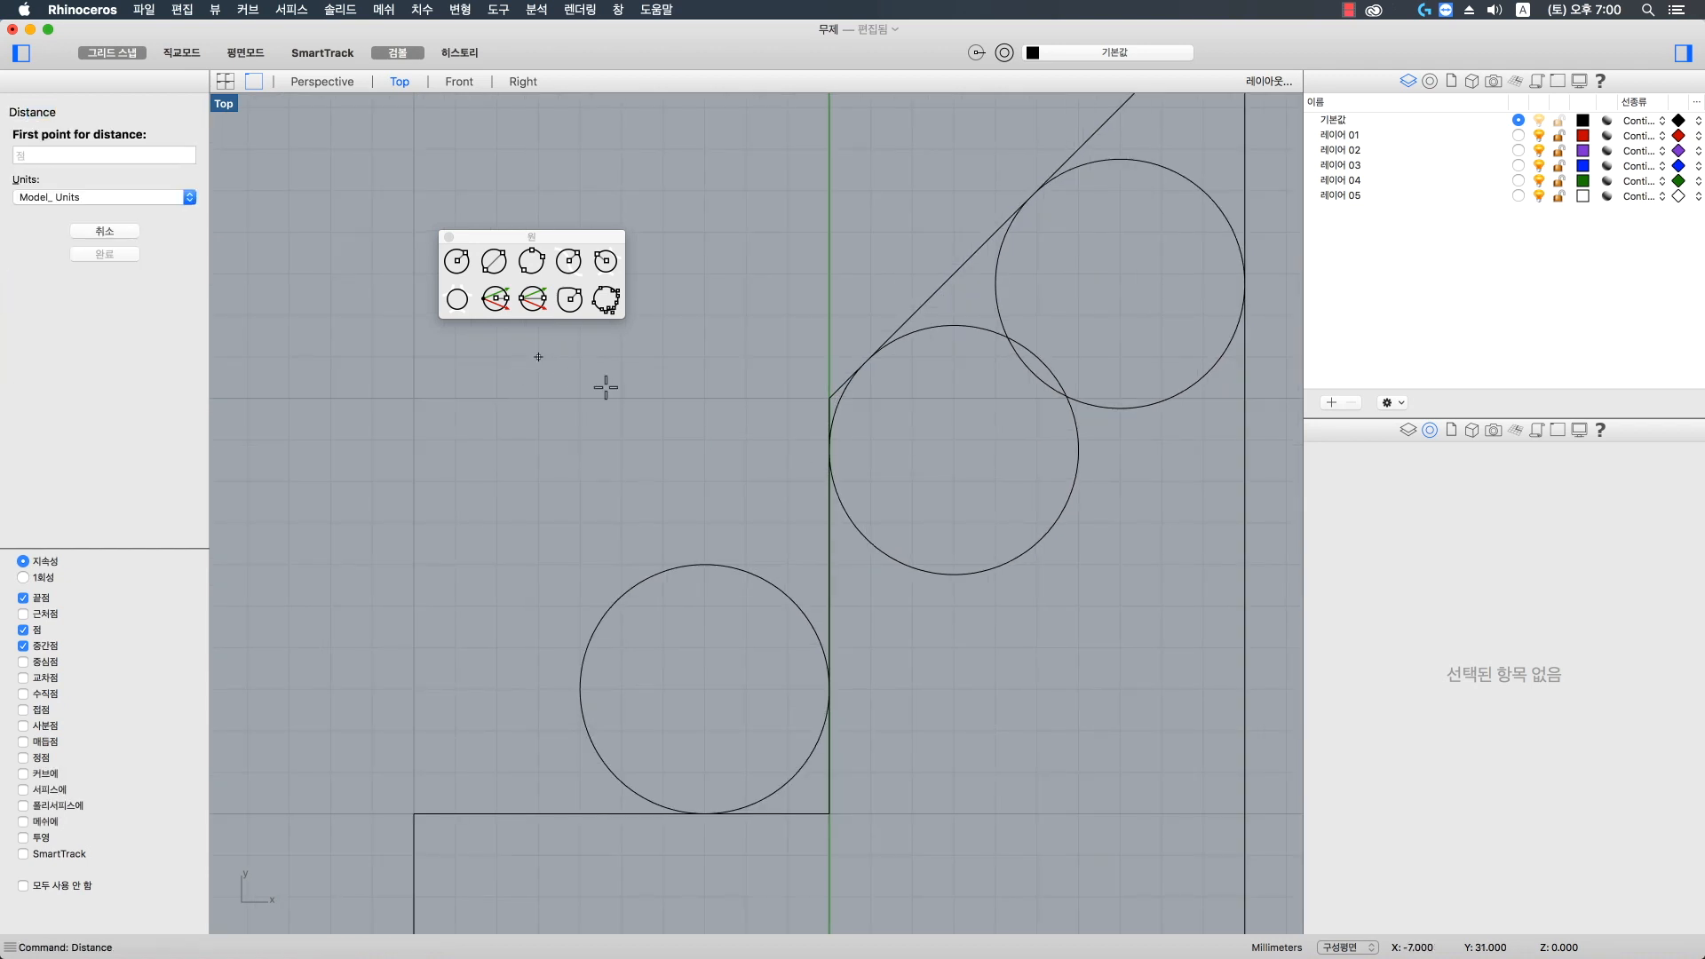
pyautogui.click(829, 450)
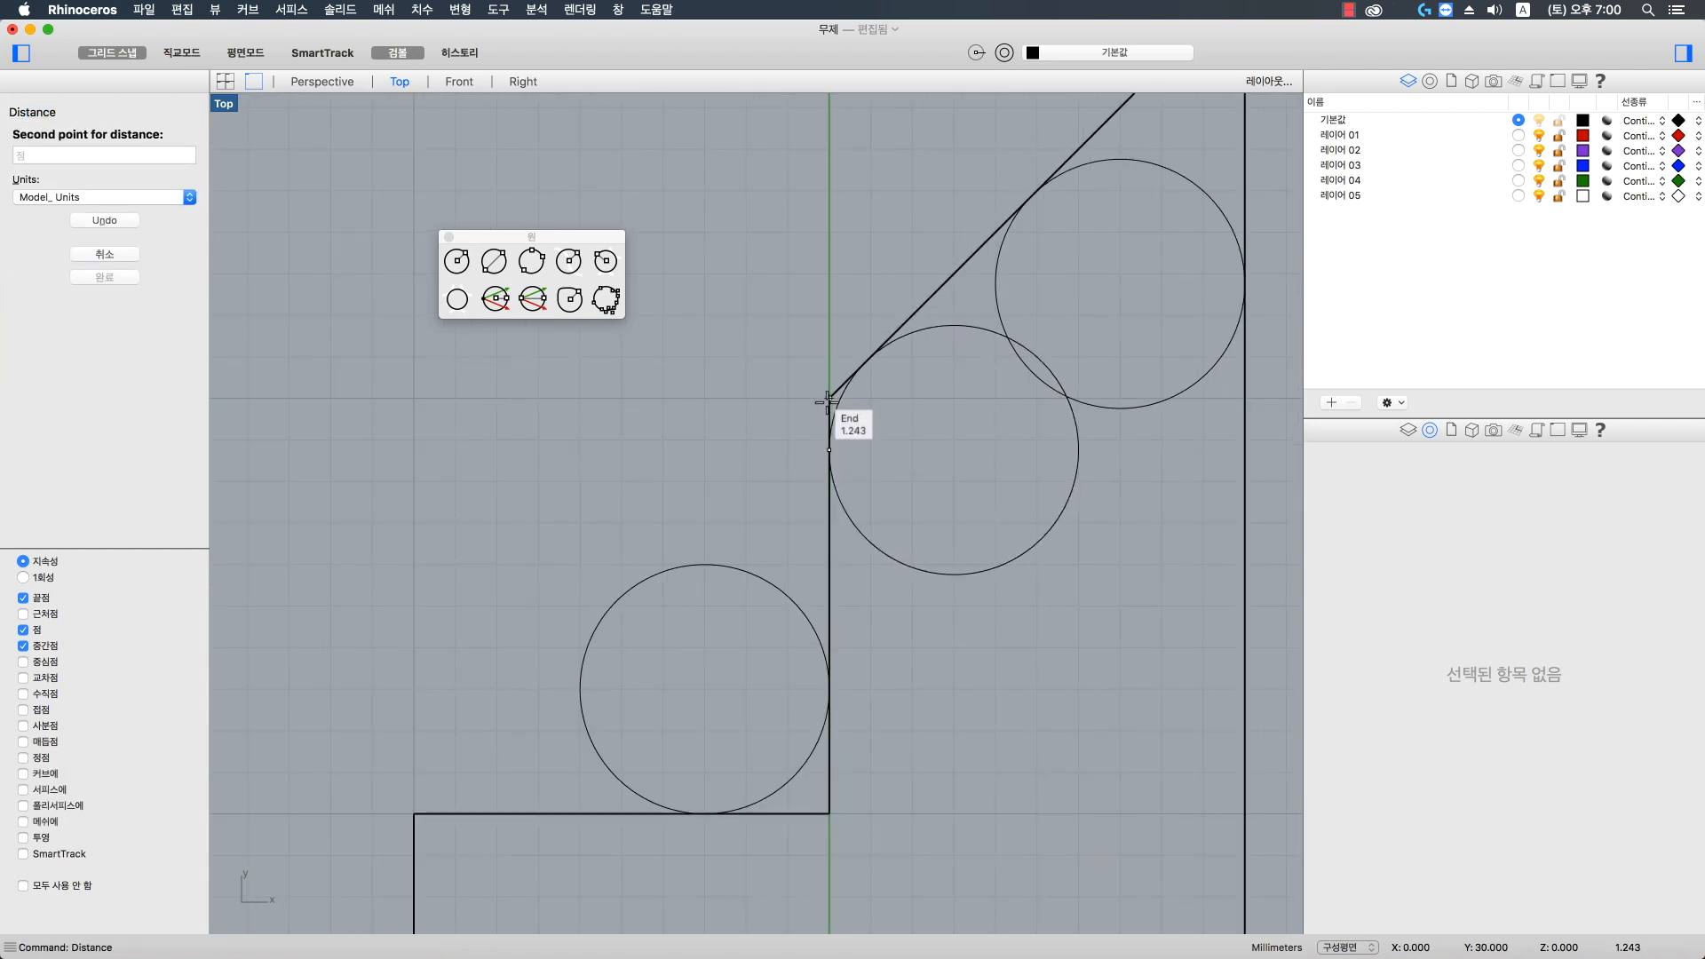
pyautogui.click(827, 402)
# - Measure the distance from the upper circle's tangent point on the slanted edge to the outline's peak at (10,40)
pyautogui.moveTo(1054, 275); pyautogui.dragTo(820, 524, button='right')
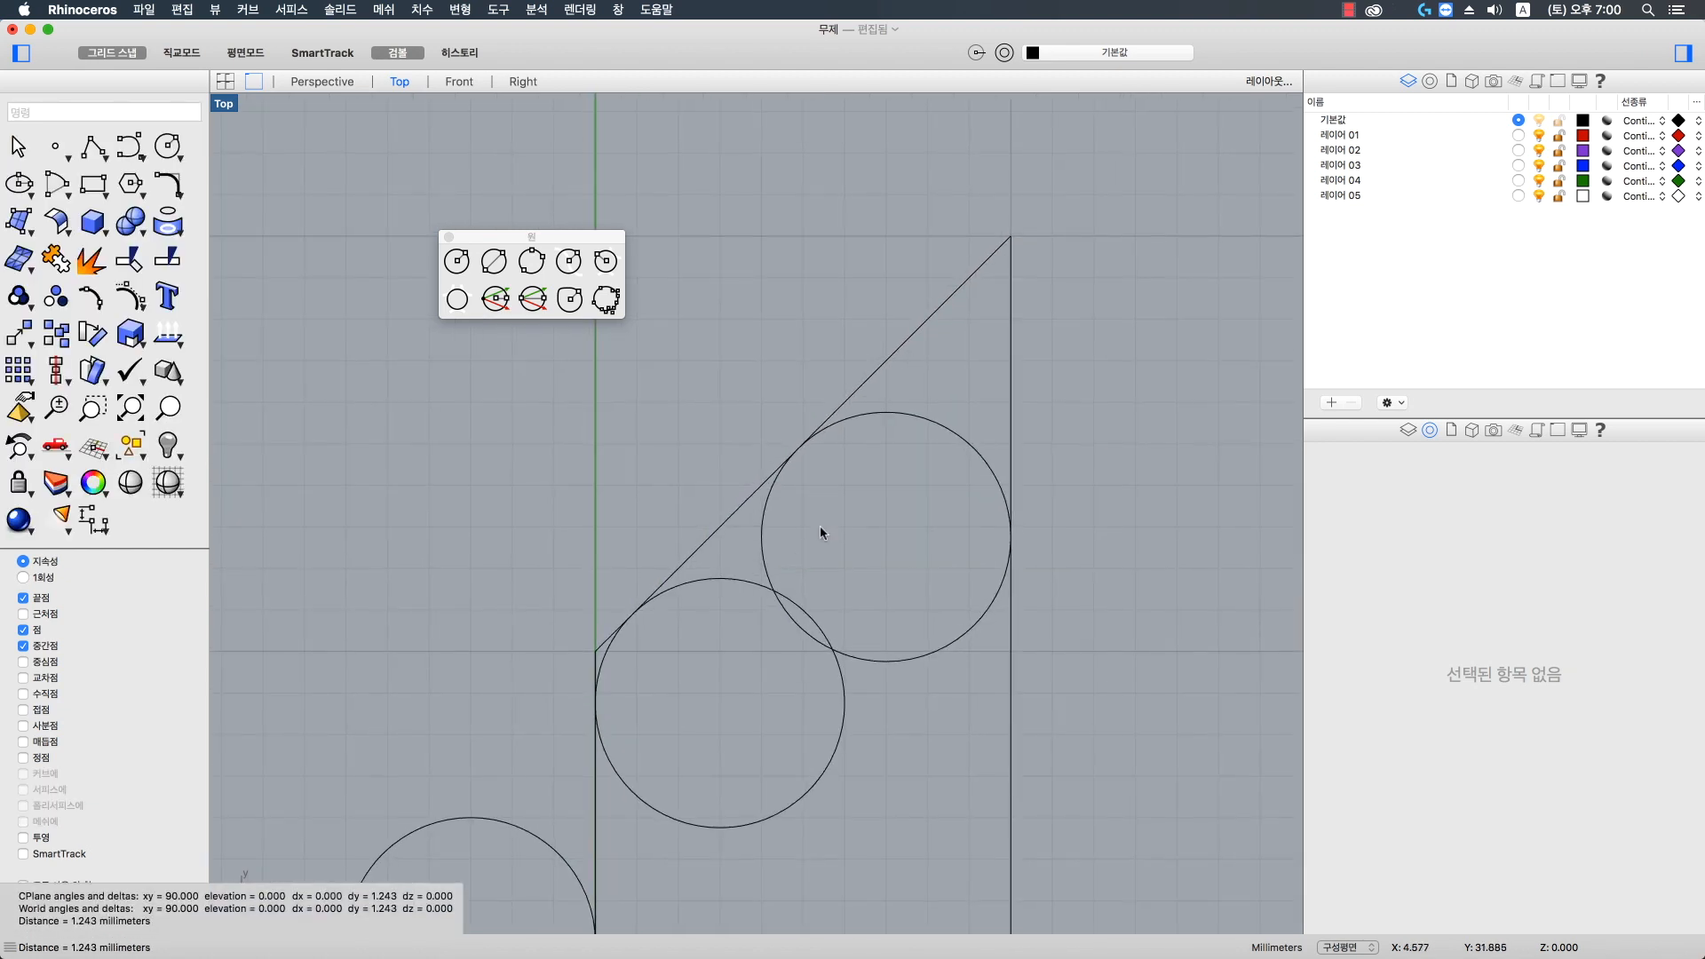
pyautogui.scroll(-2, 821, 525)
pyautogui.rightClick(821, 519)
pyautogui.click(805, 462)
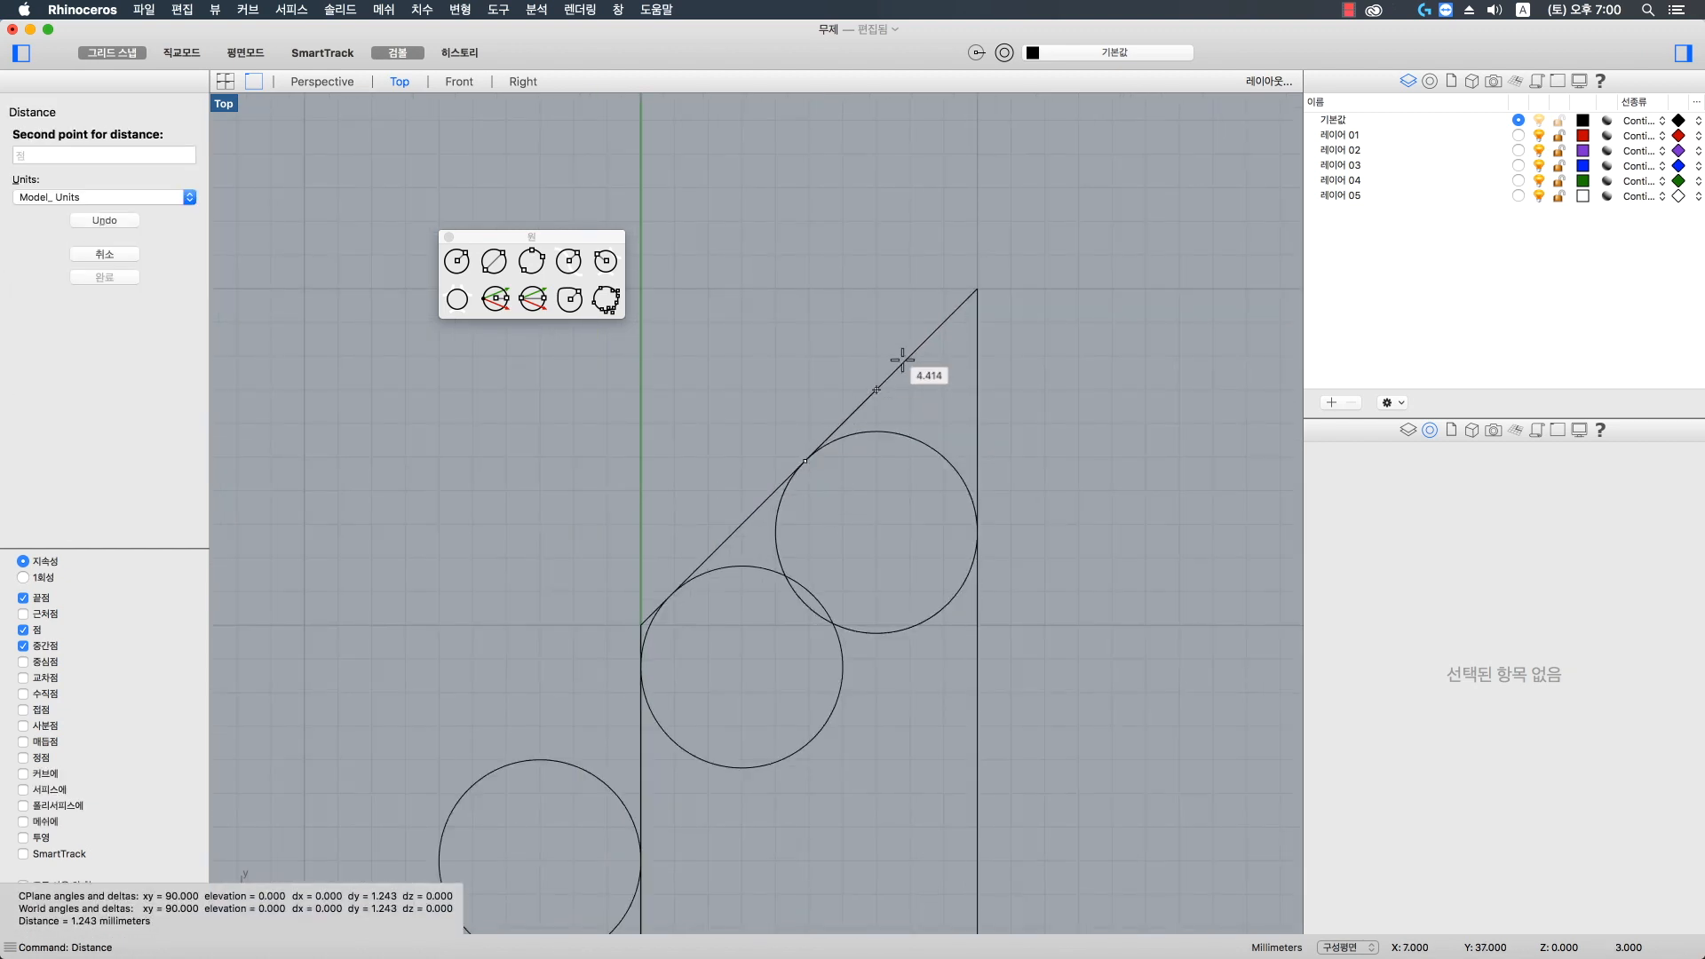
pyautogui.click(979, 288)
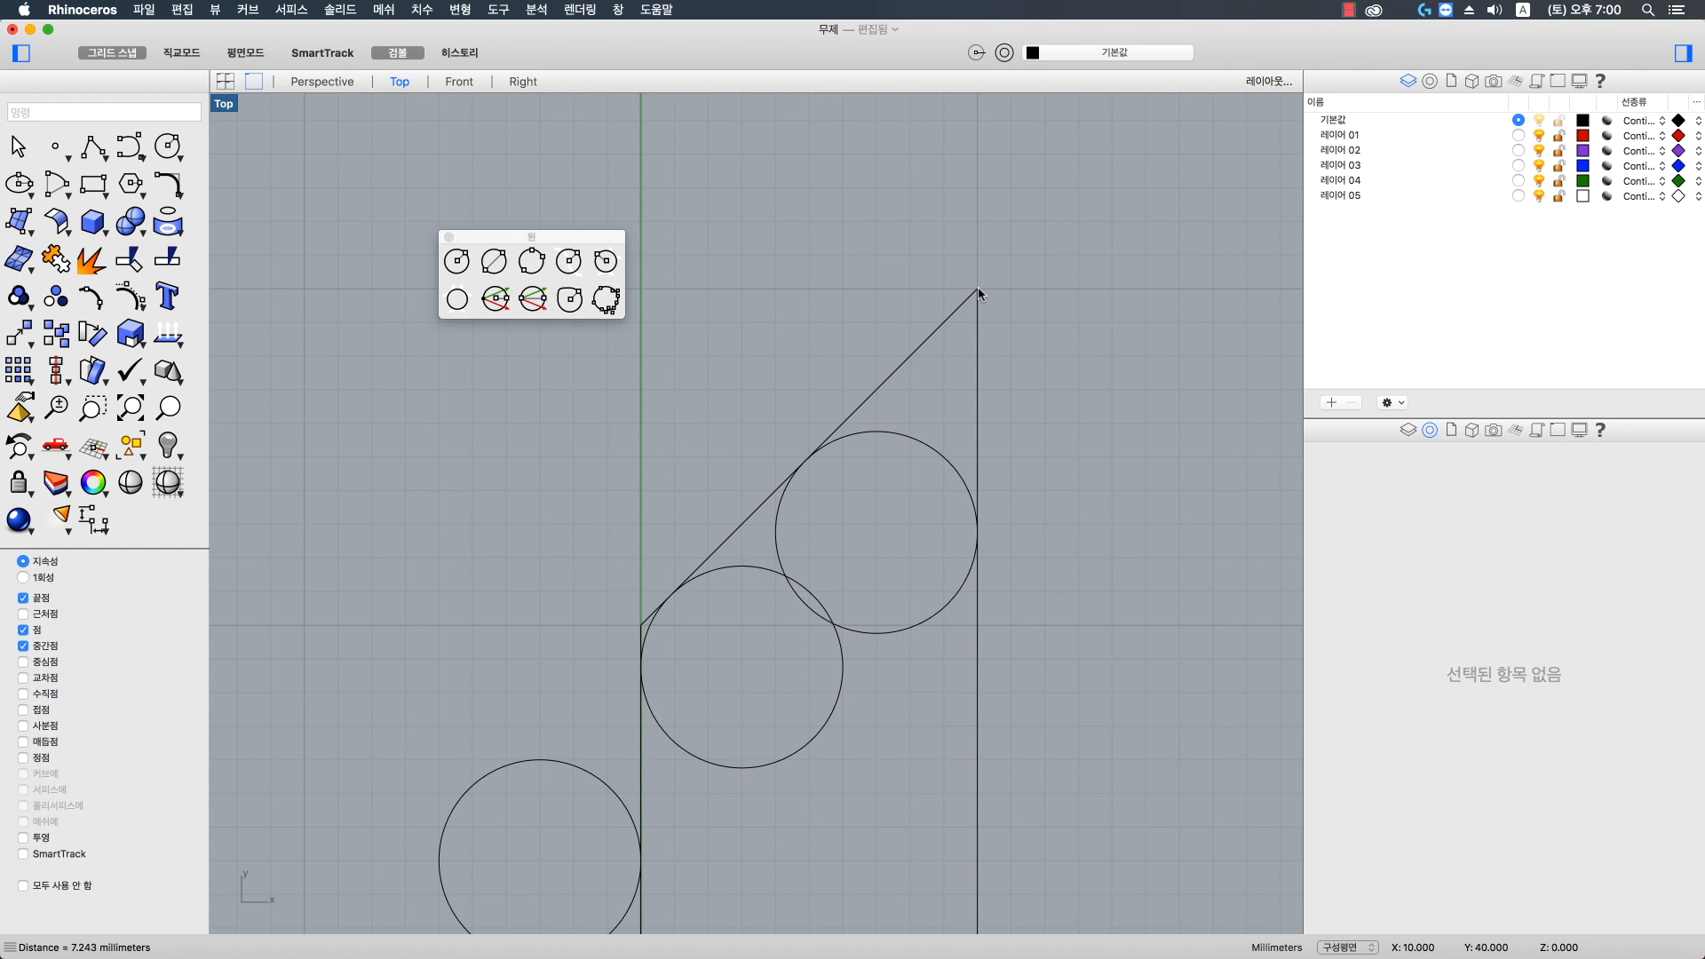
pyautogui.scroll(-5, 884, 411)
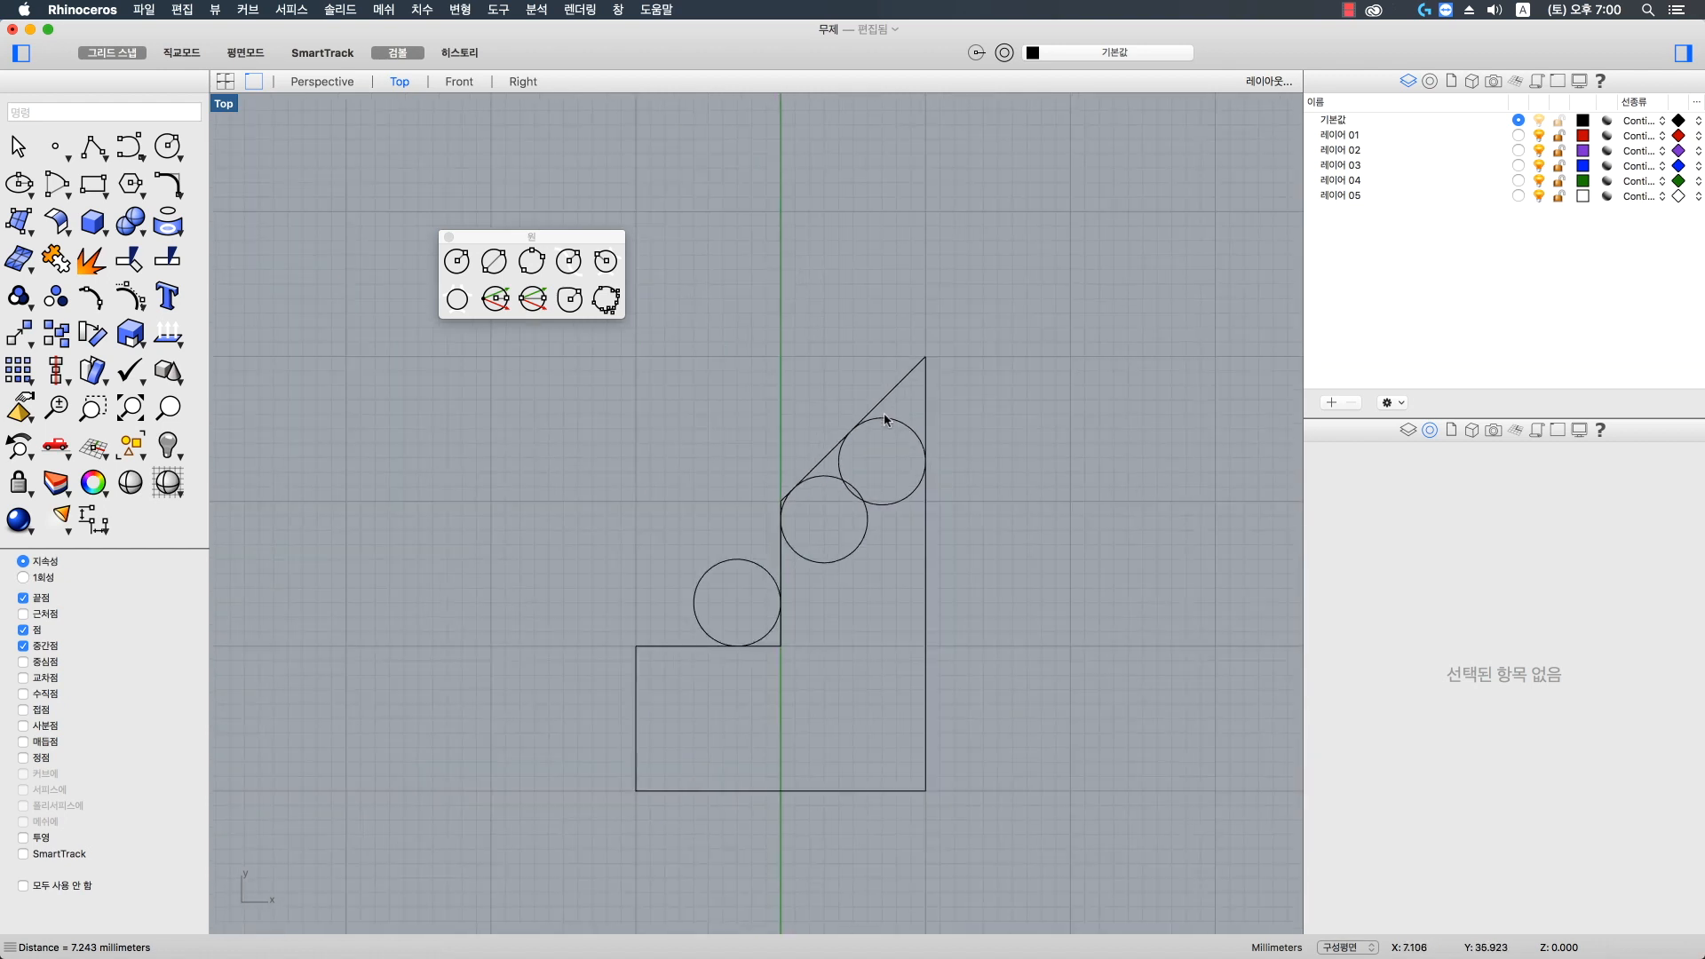
# - Try to extrude the closed outline 17 mm downward in the Perspective view
pyautogui.click(319, 81)
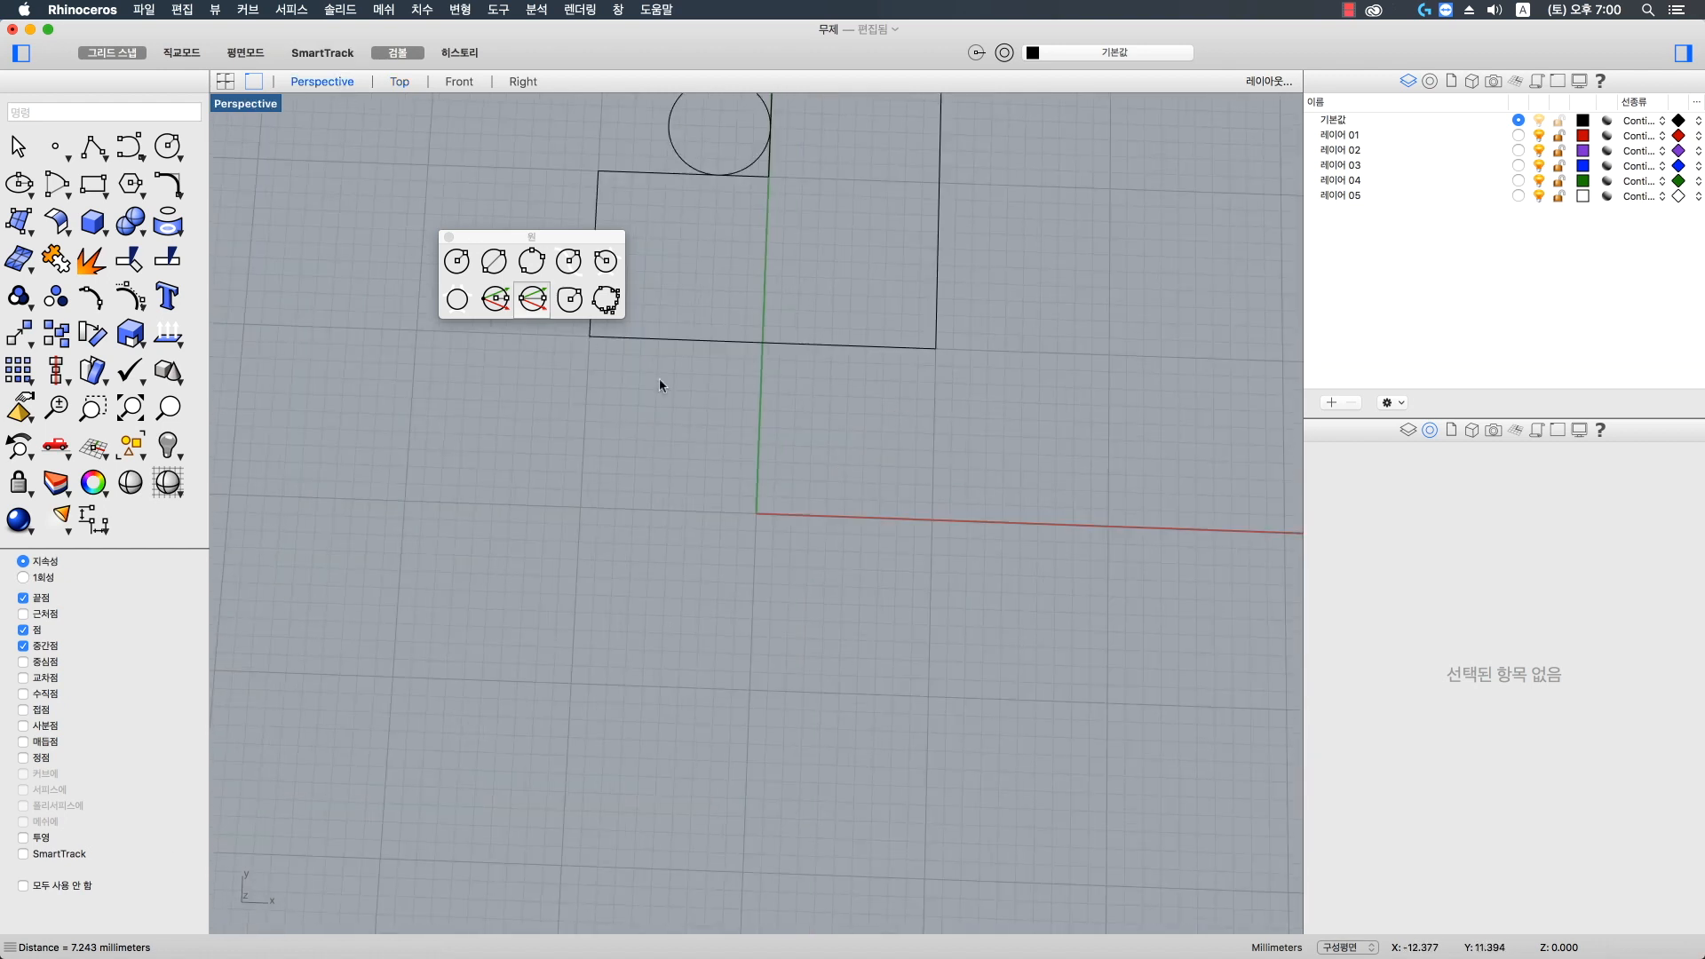
pyautogui.moveTo(659, 379)
pyautogui.mouseDown(button='right')
pyautogui.moveTo(935, 682)
pyautogui.moveTo(989, 631)
pyautogui.moveTo(1010, 696)
pyautogui.moveTo(950, 650)
pyautogui.moveTo(960, 682)
pyautogui.moveTo(942, 652)
pyautogui.mouseUp(button='right')
pyautogui.click(981, 675)
pyautogui.write('extrudecrv')
pyautogui.press('Return')
pyautogui.click(995, 813)
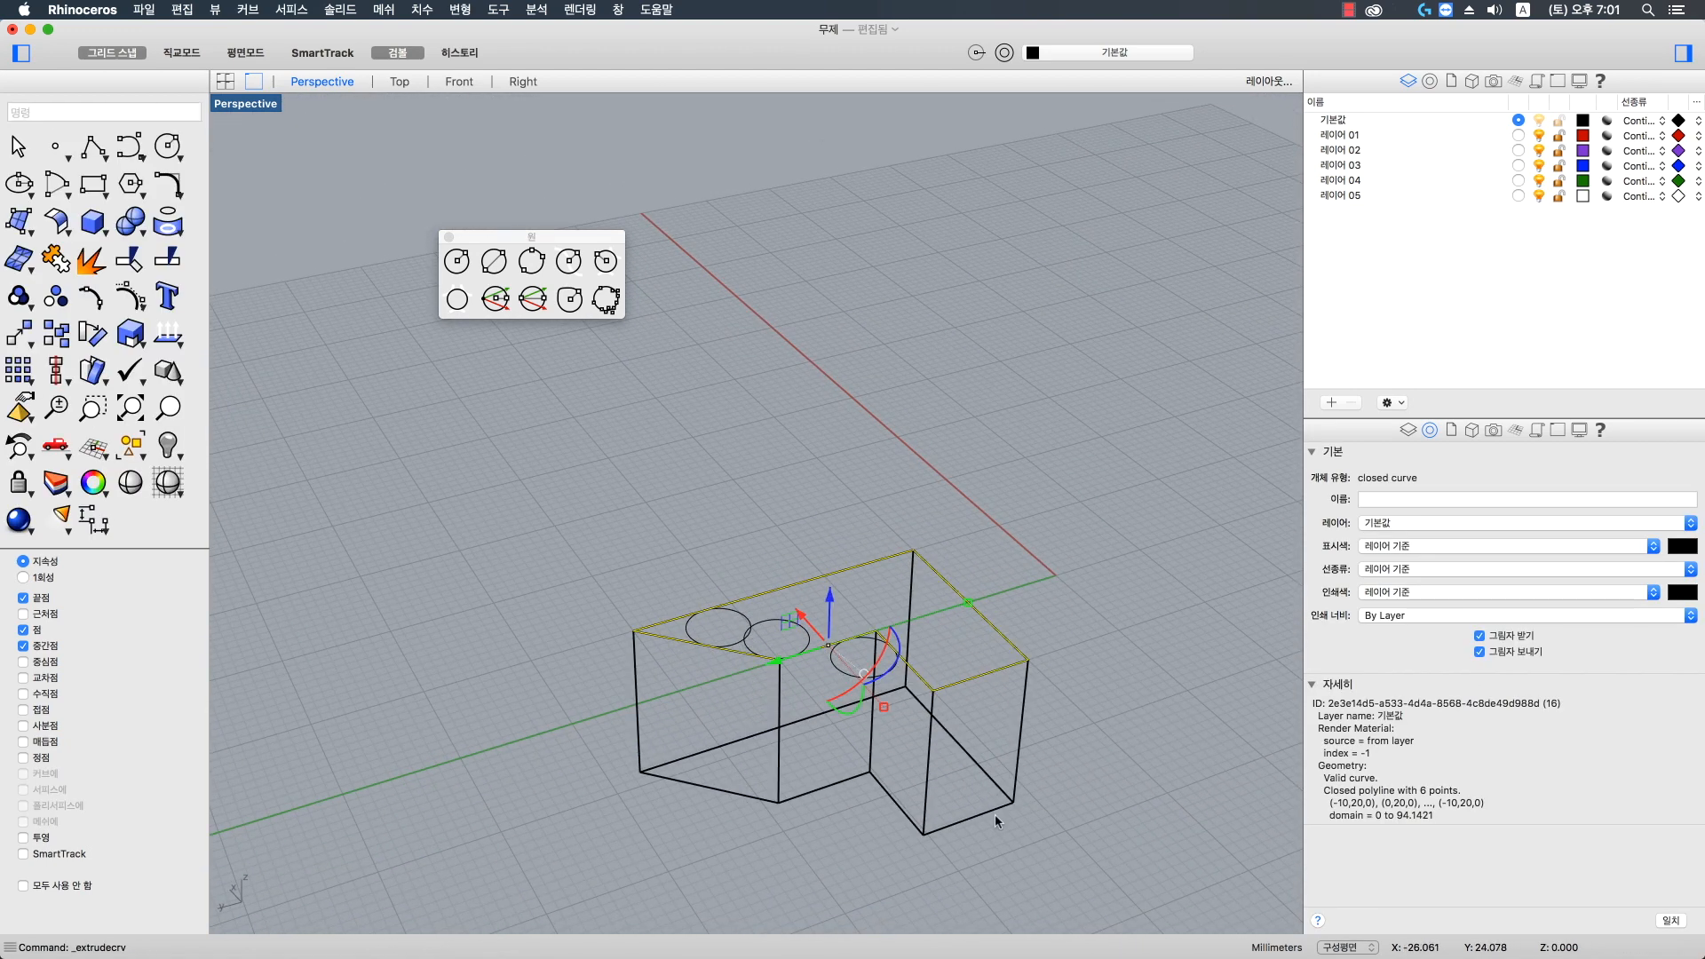
# - Set the Perspective viewport to Ghosted display and undo the open-ended extrusion of the outline
pyautogui.press('super+alt+g')
pyautogui.scroll(4, 885, 583)
pyautogui.scroll(2, 888, 584)
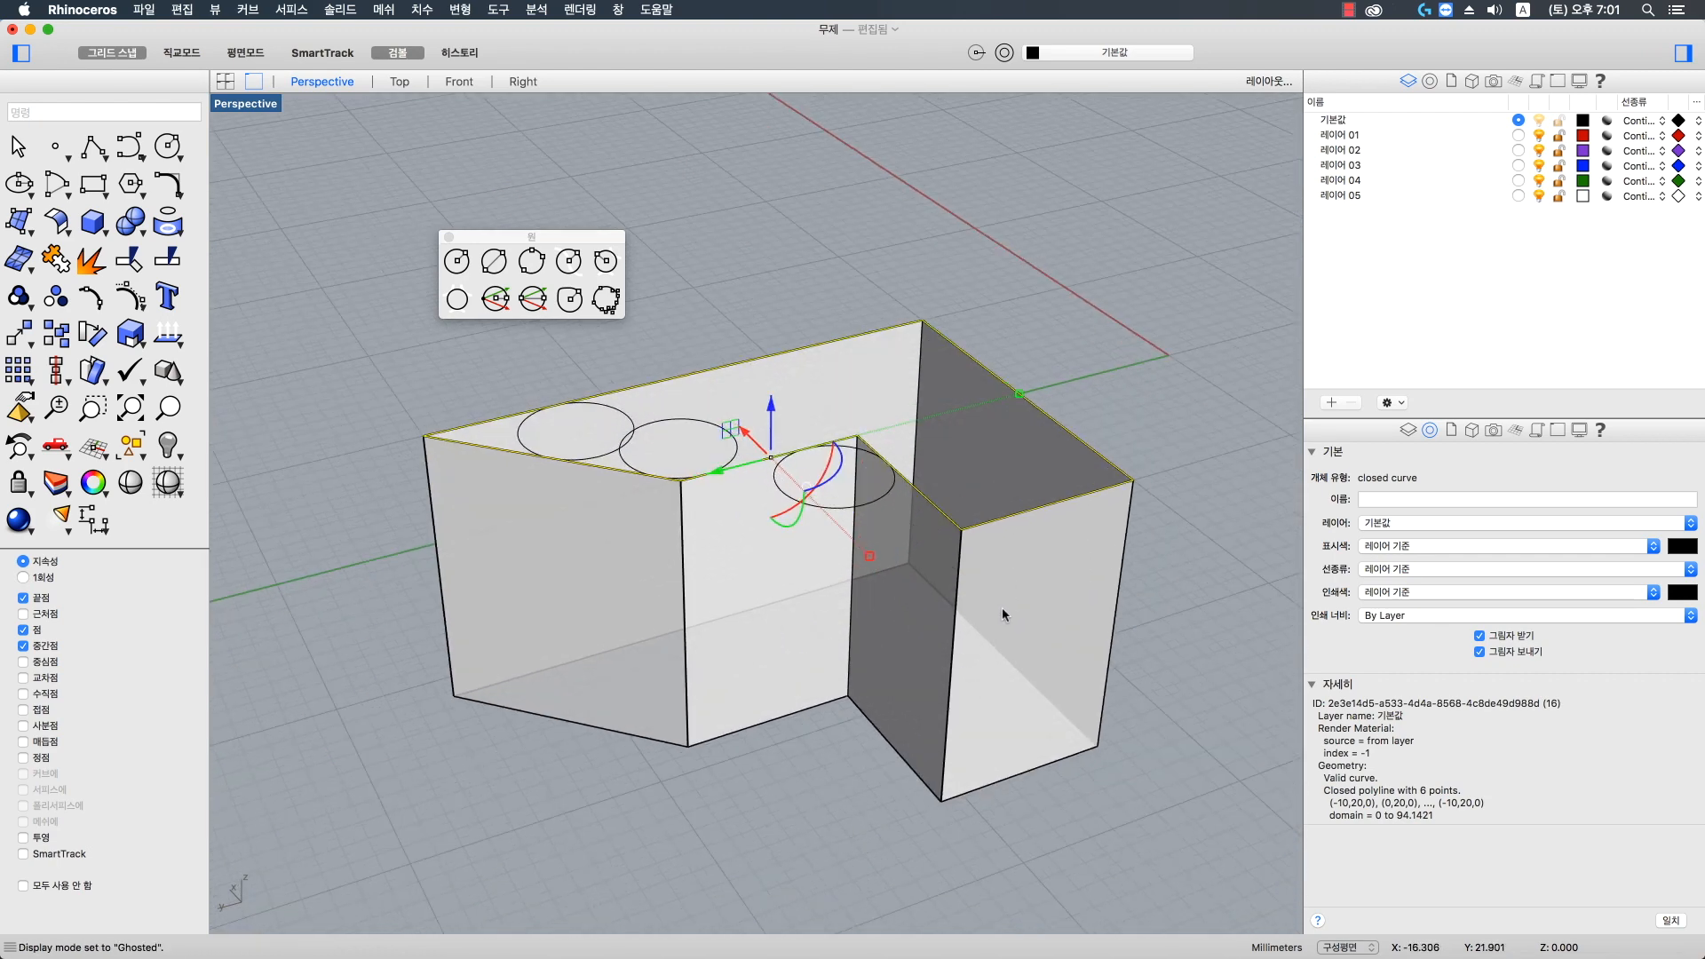
pyautogui.press('super+z')
# - Extrude the closed outline downward with the Solid option enabled
pyautogui.click(152, 262)
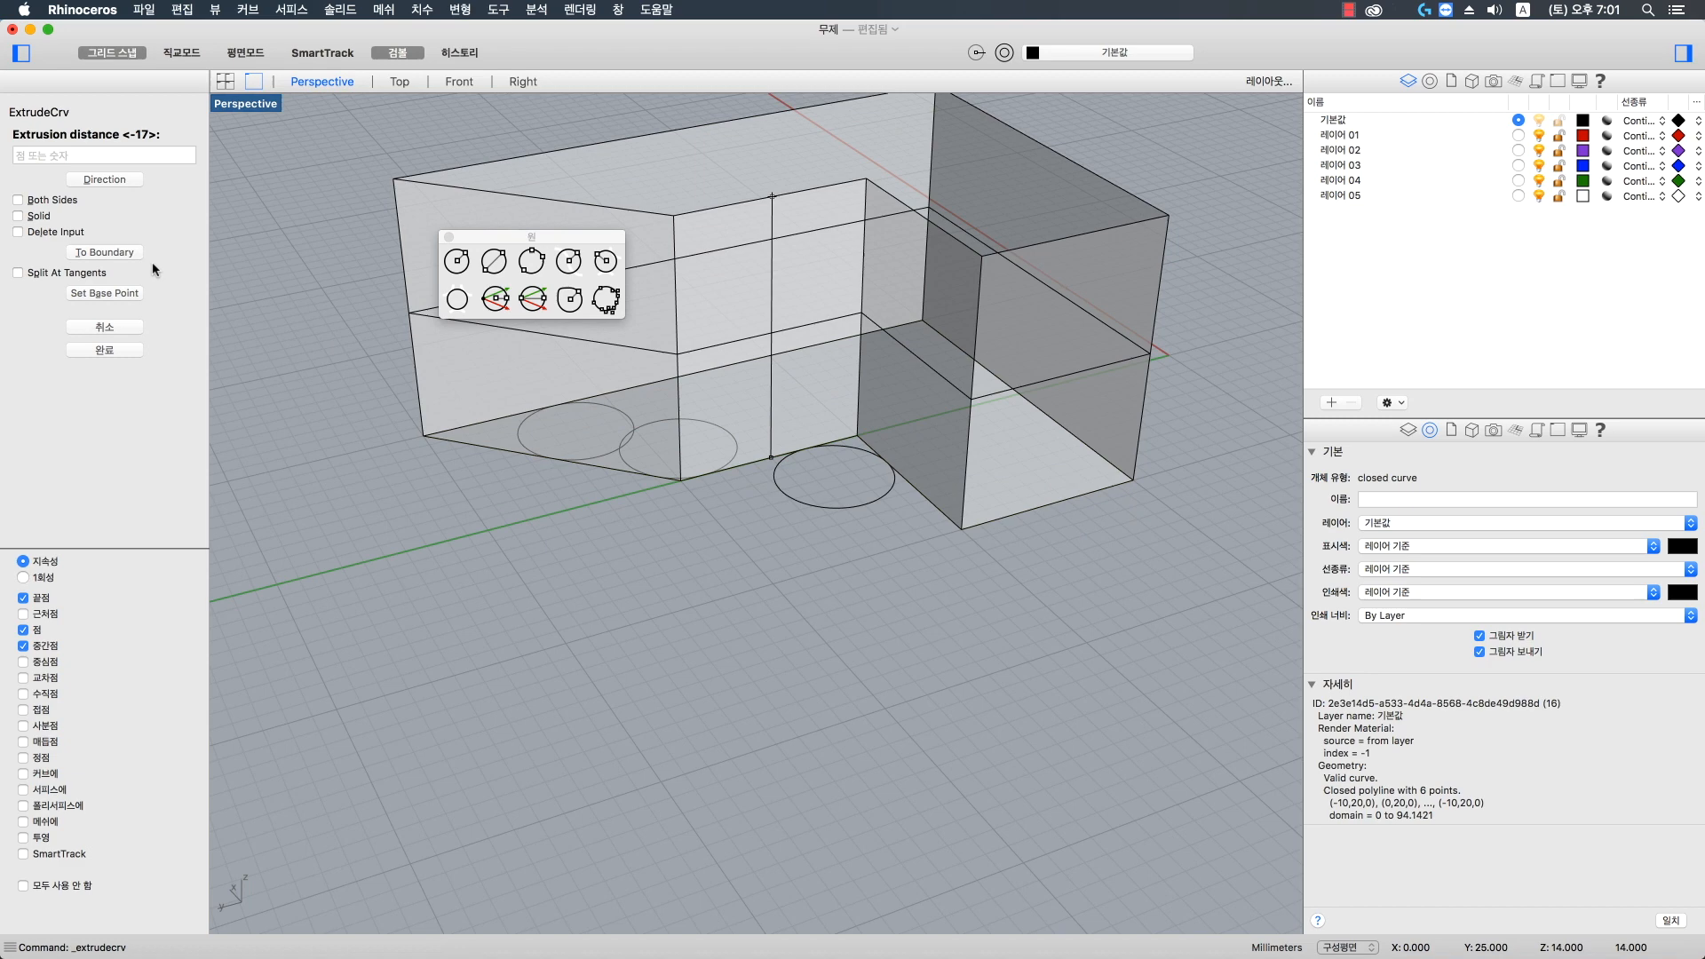
pyautogui.click(18, 216)
pyautogui.click(1044, 743)
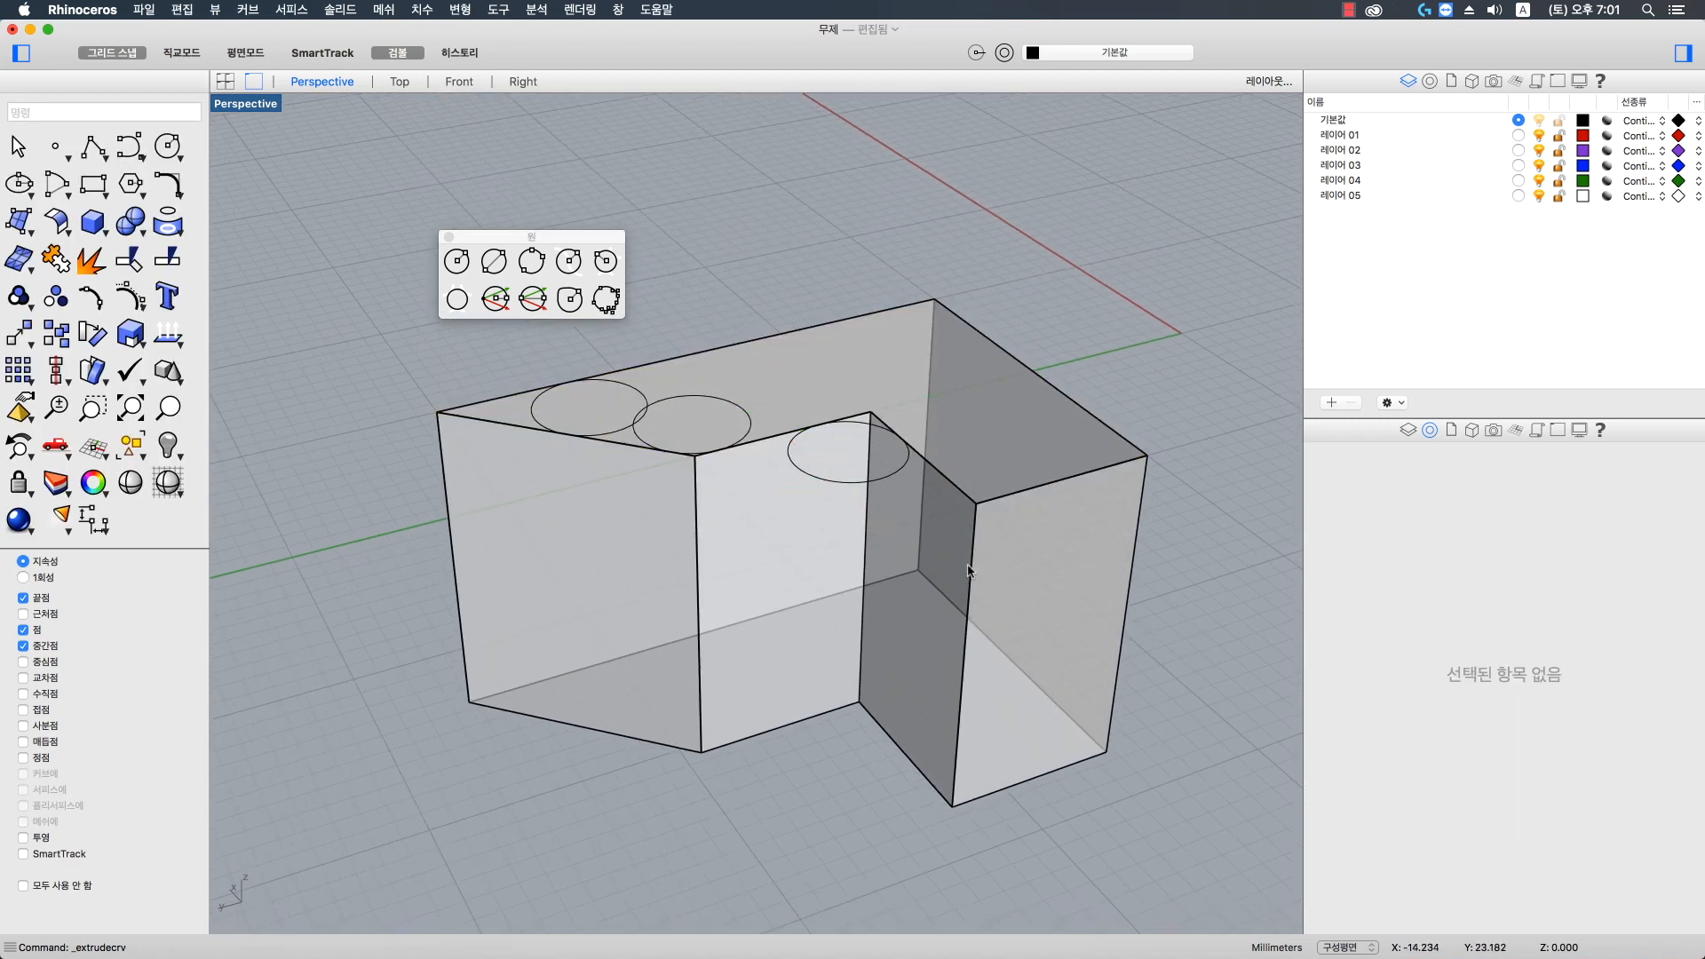
# - Fillet the solid's vertical edge at the inner corner (0,20) with FilletEdge at a radius of 3 mm
pyautogui.write('FilletSrf')
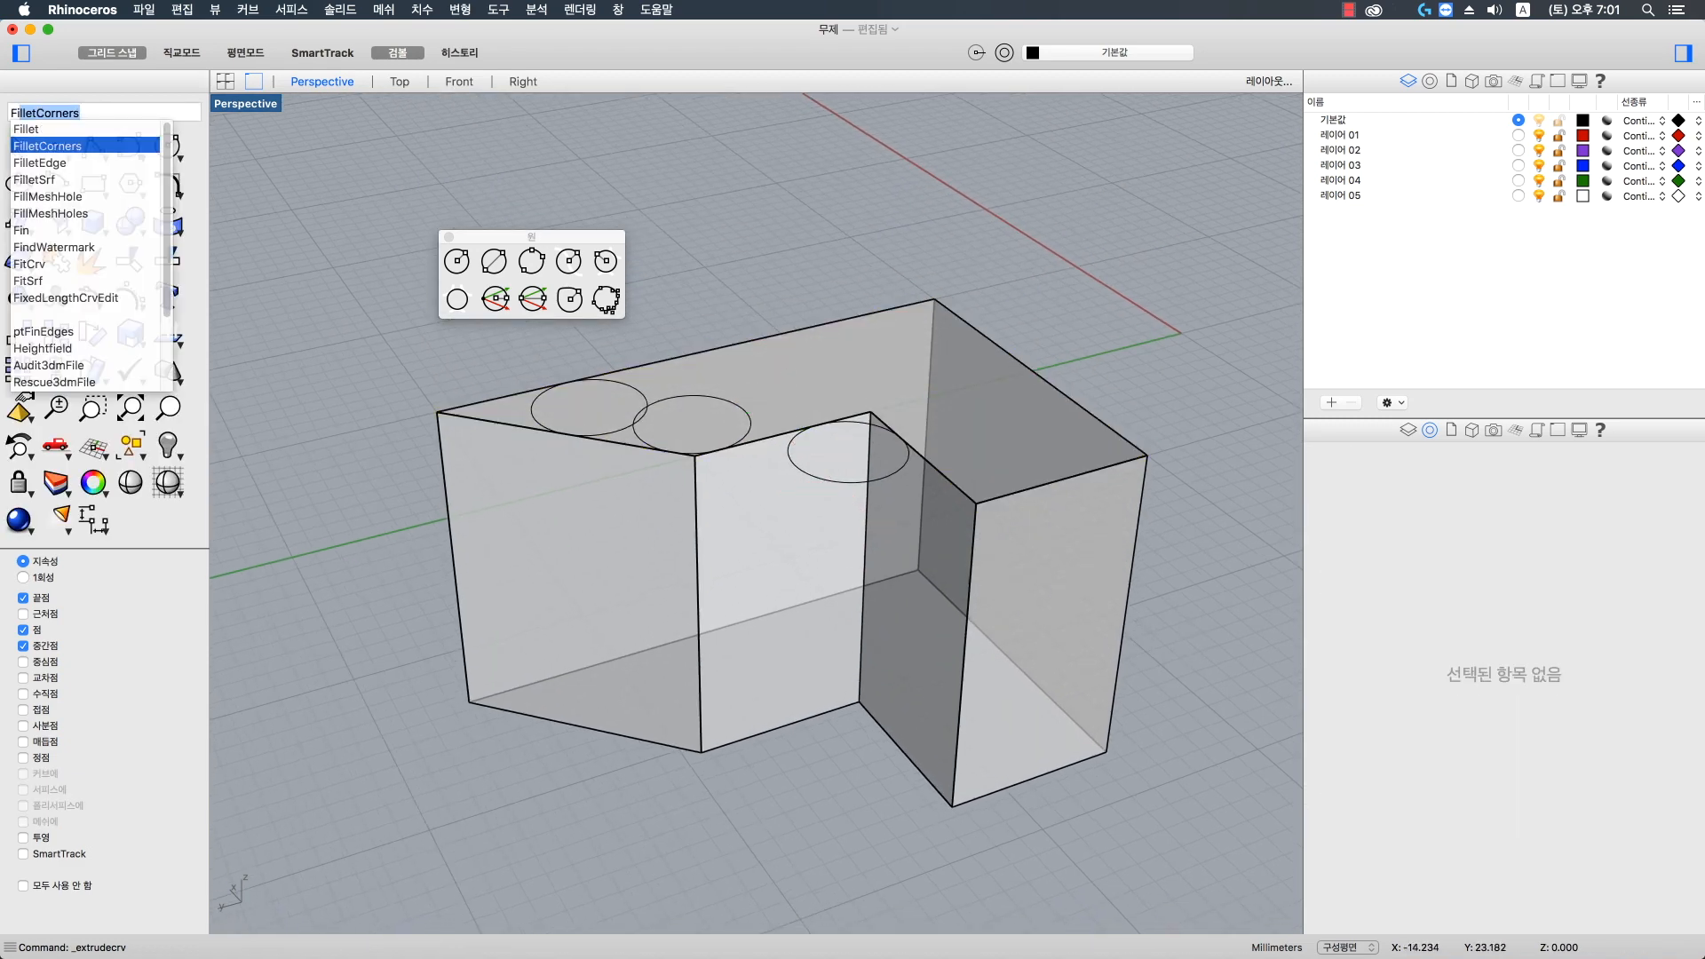
pyautogui.press('Up')
pyautogui.press('Return')
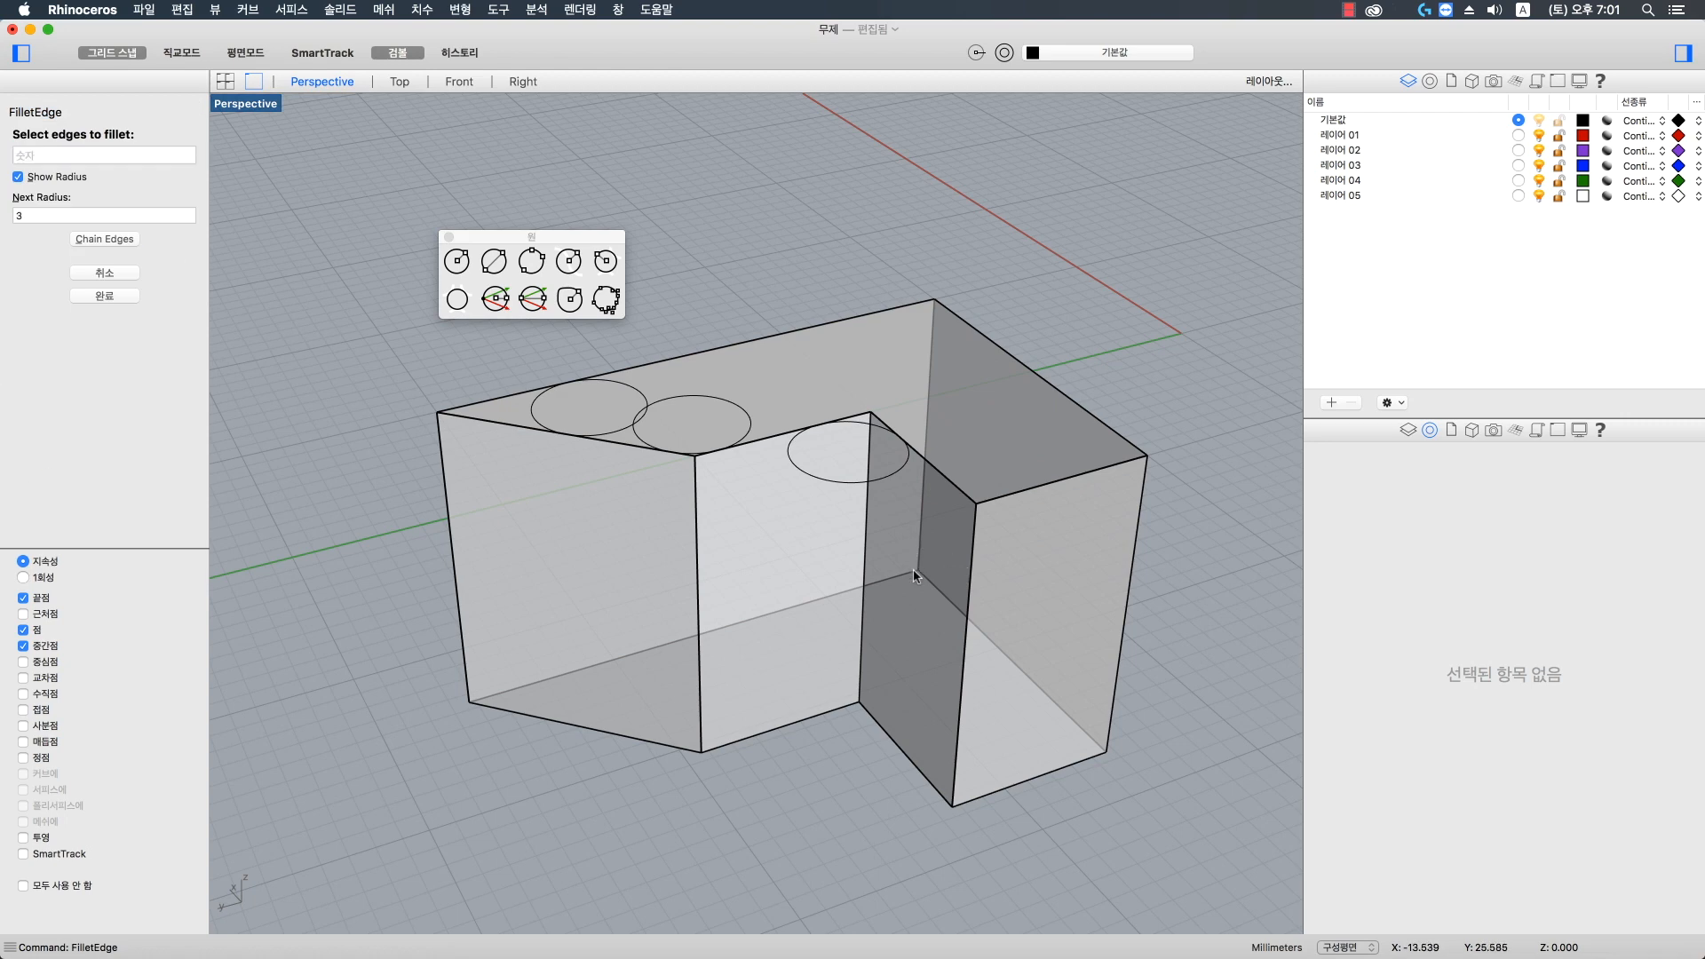
pyautogui.click(860, 525)
pyautogui.press('Return')
pyautogui.press('Return')
pyautogui.scroll(2, 936, 430)
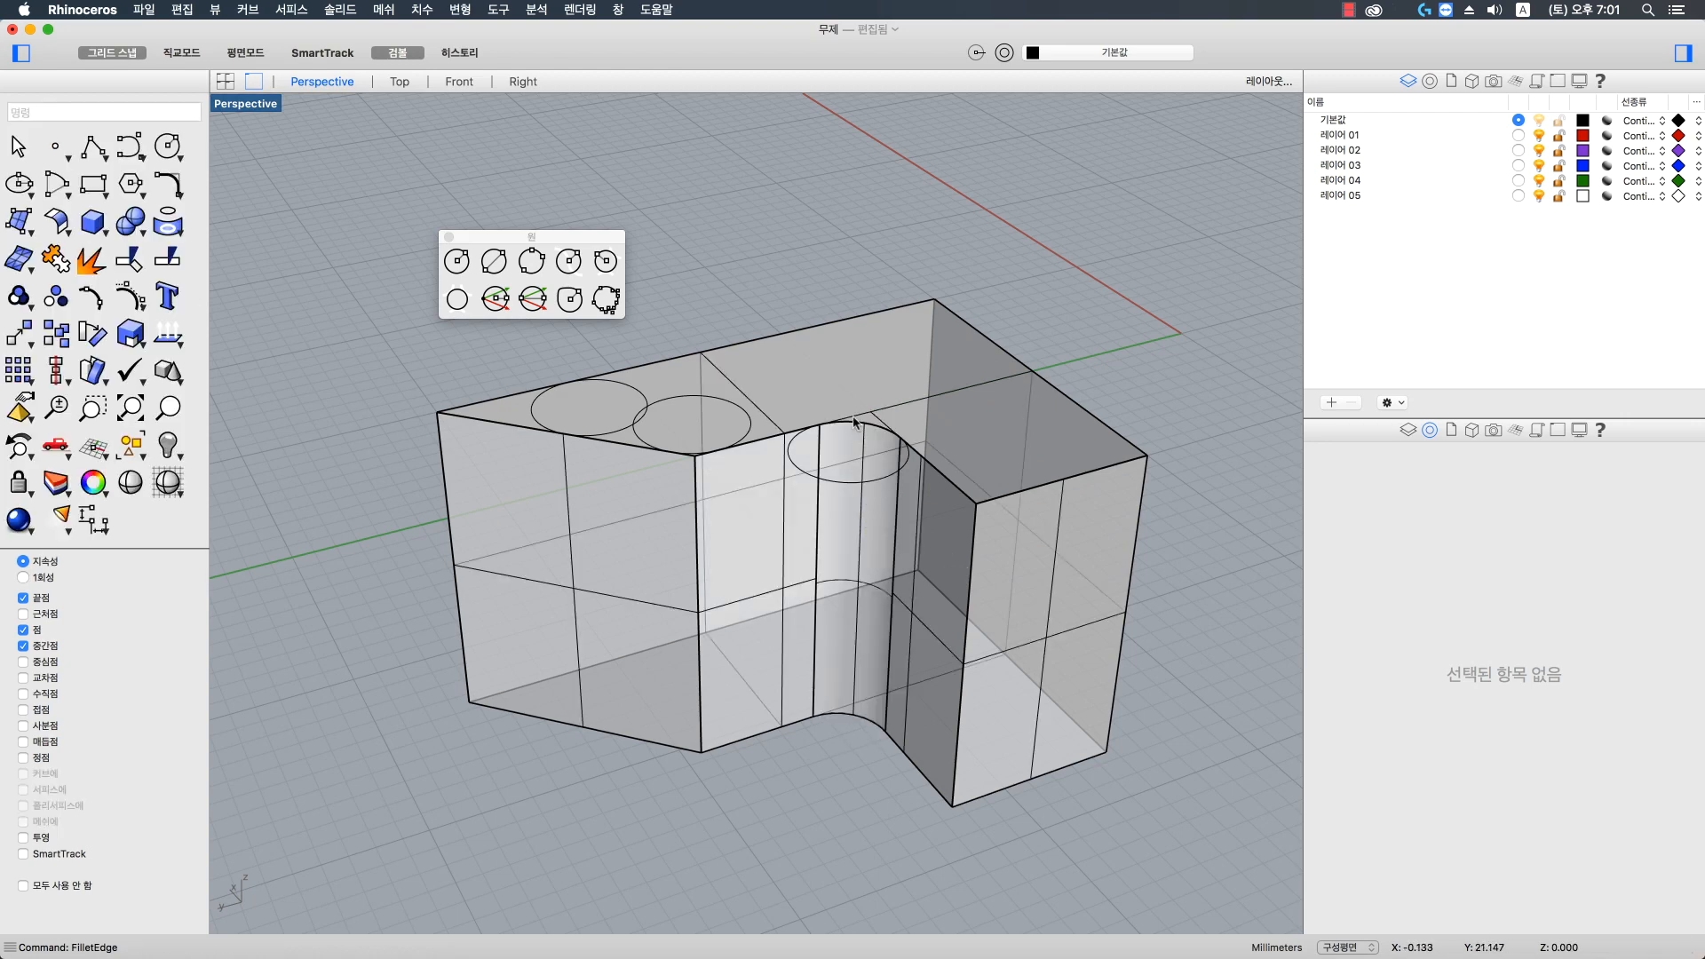
# - Turn off the isocurve display of the solid and deselect it
pyautogui.click(928, 562)
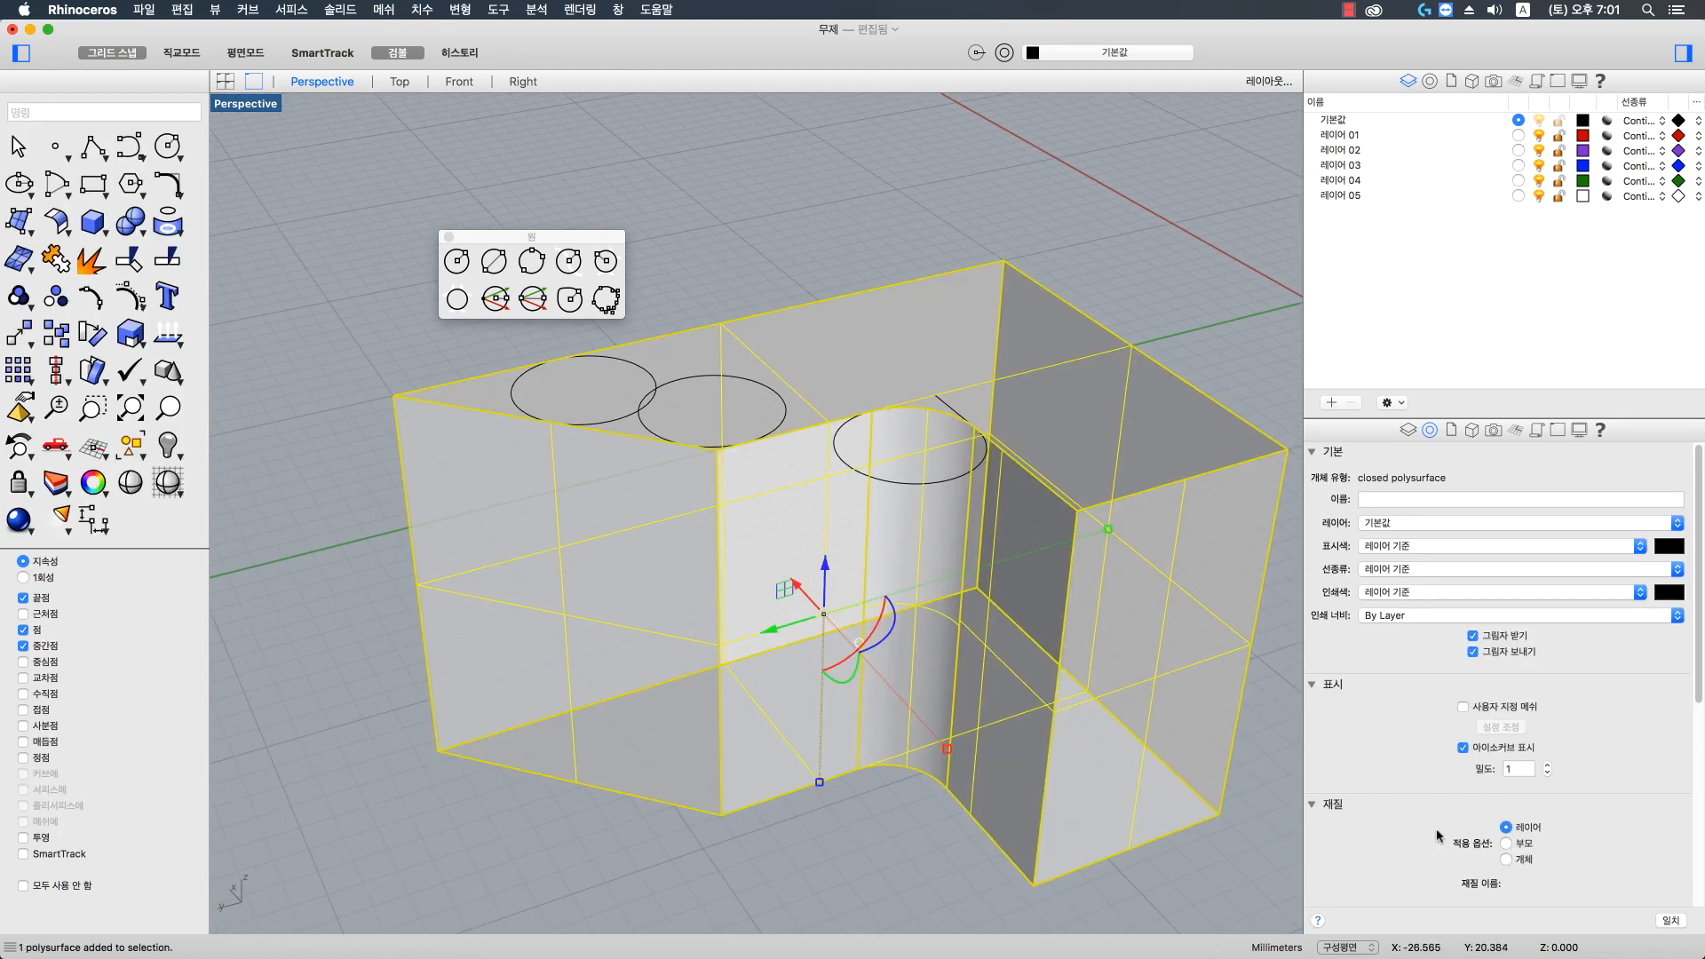
pyautogui.click(1481, 752)
pyautogui.click(856, 841)
# - Fillet the solid's vertical edge at the corner (0,30) with a 3 mm radius
pyautogui.keyDown('shift'); pyautogui.moveTo(855, 830); pyautogui.dragTo(946, 835, button='right'); pyautogui.keyUp('shift')
pyautogui.press('Return')
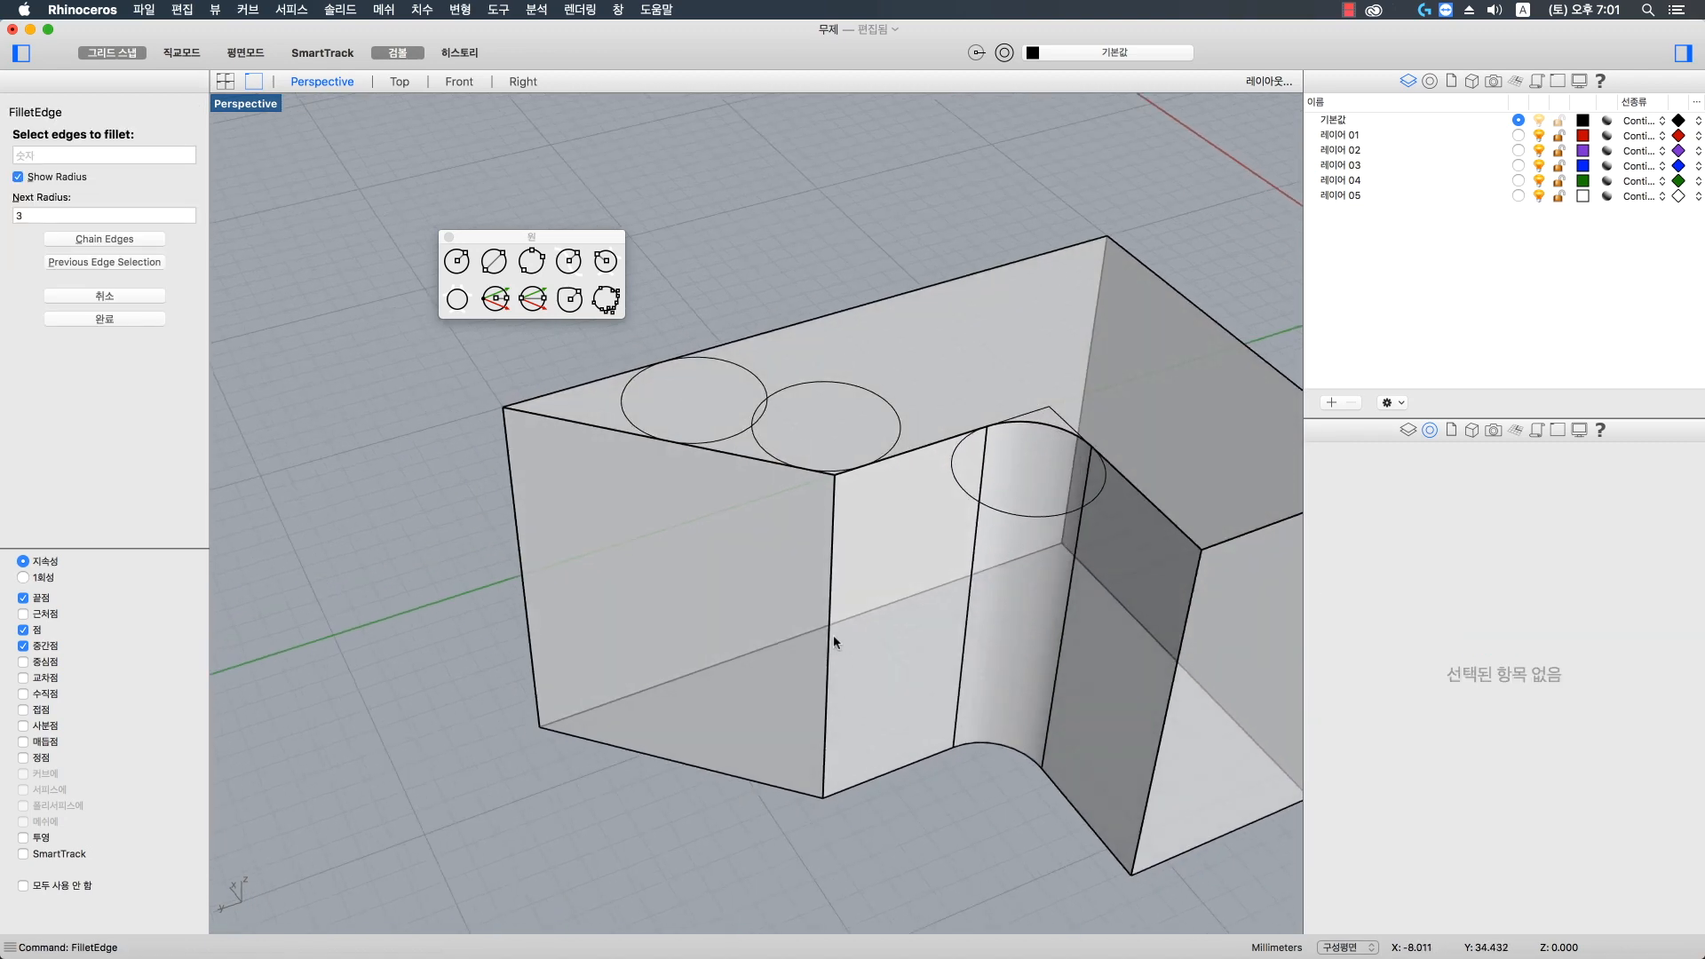
pyautogui.click(832, 633)
pyautogui.press('Return')
pyautogui.press('Return')
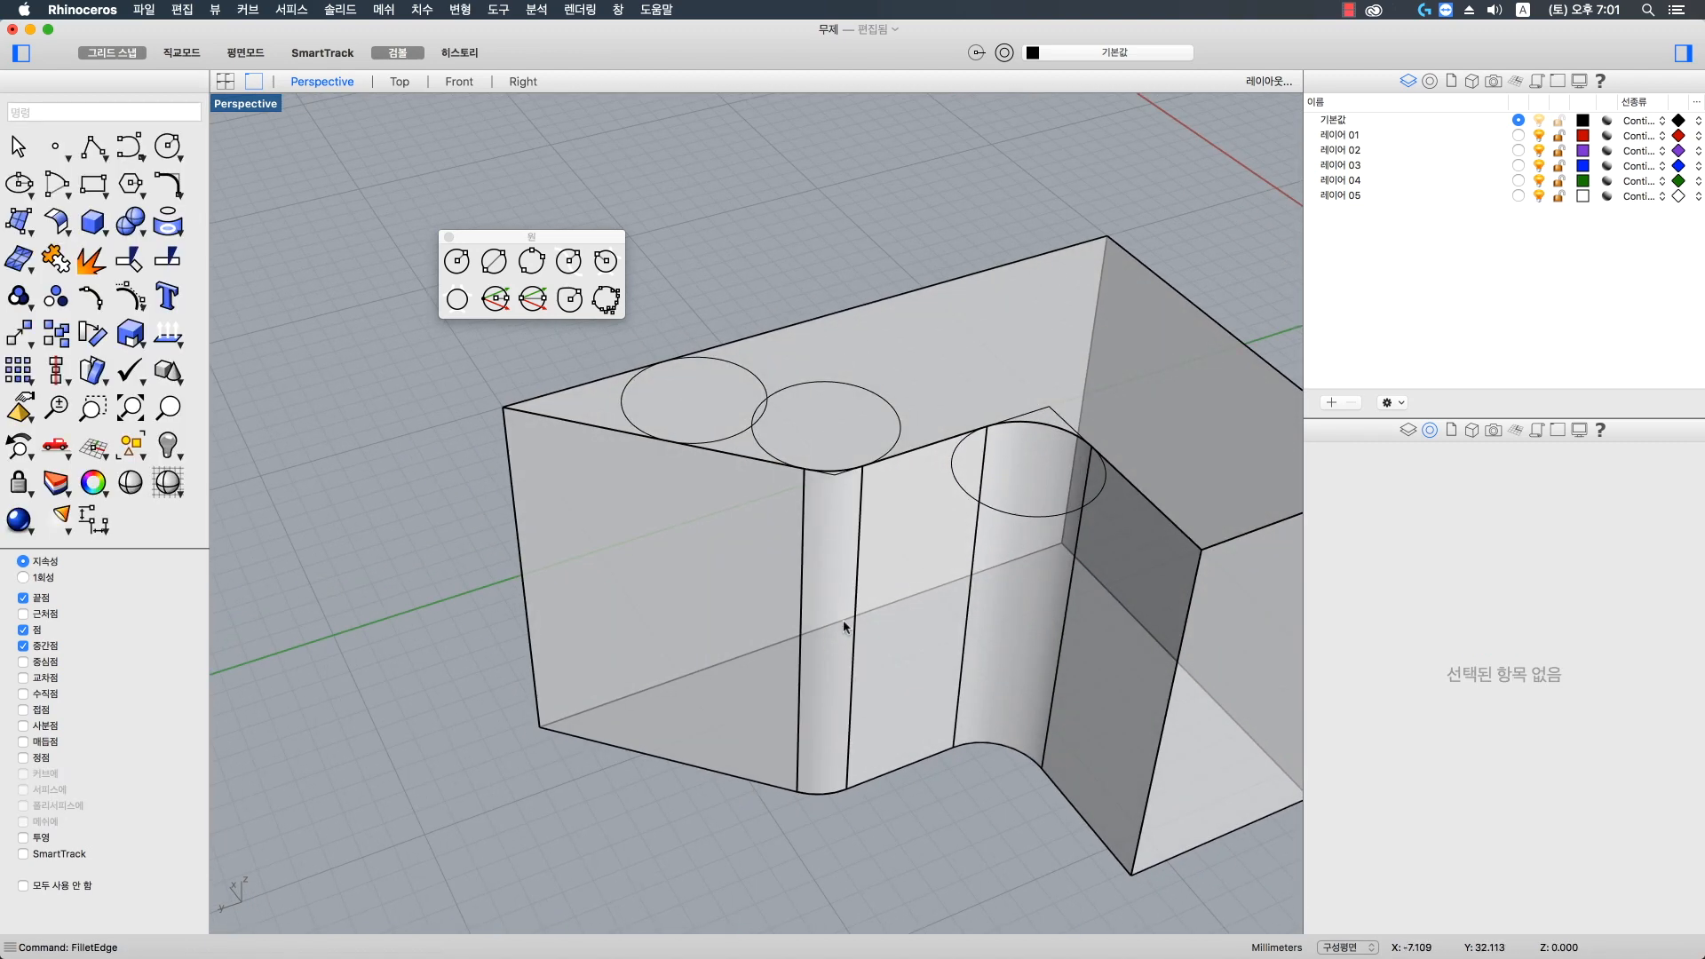
# - Fillet the sharp vertical edge at the solid's peak (10,40) with a 3 mm radius
pyautogui.keyDown('shift'); pyautogui.moveTo(517, 504); pyautogui.dragTo(552, 536, button='right'); pyautogui.keyUp('shift')
pyautogui.press('Return')
pyautogui.click(547, 526)
pyautogui.press('Return')
pyautogui.press('Return')
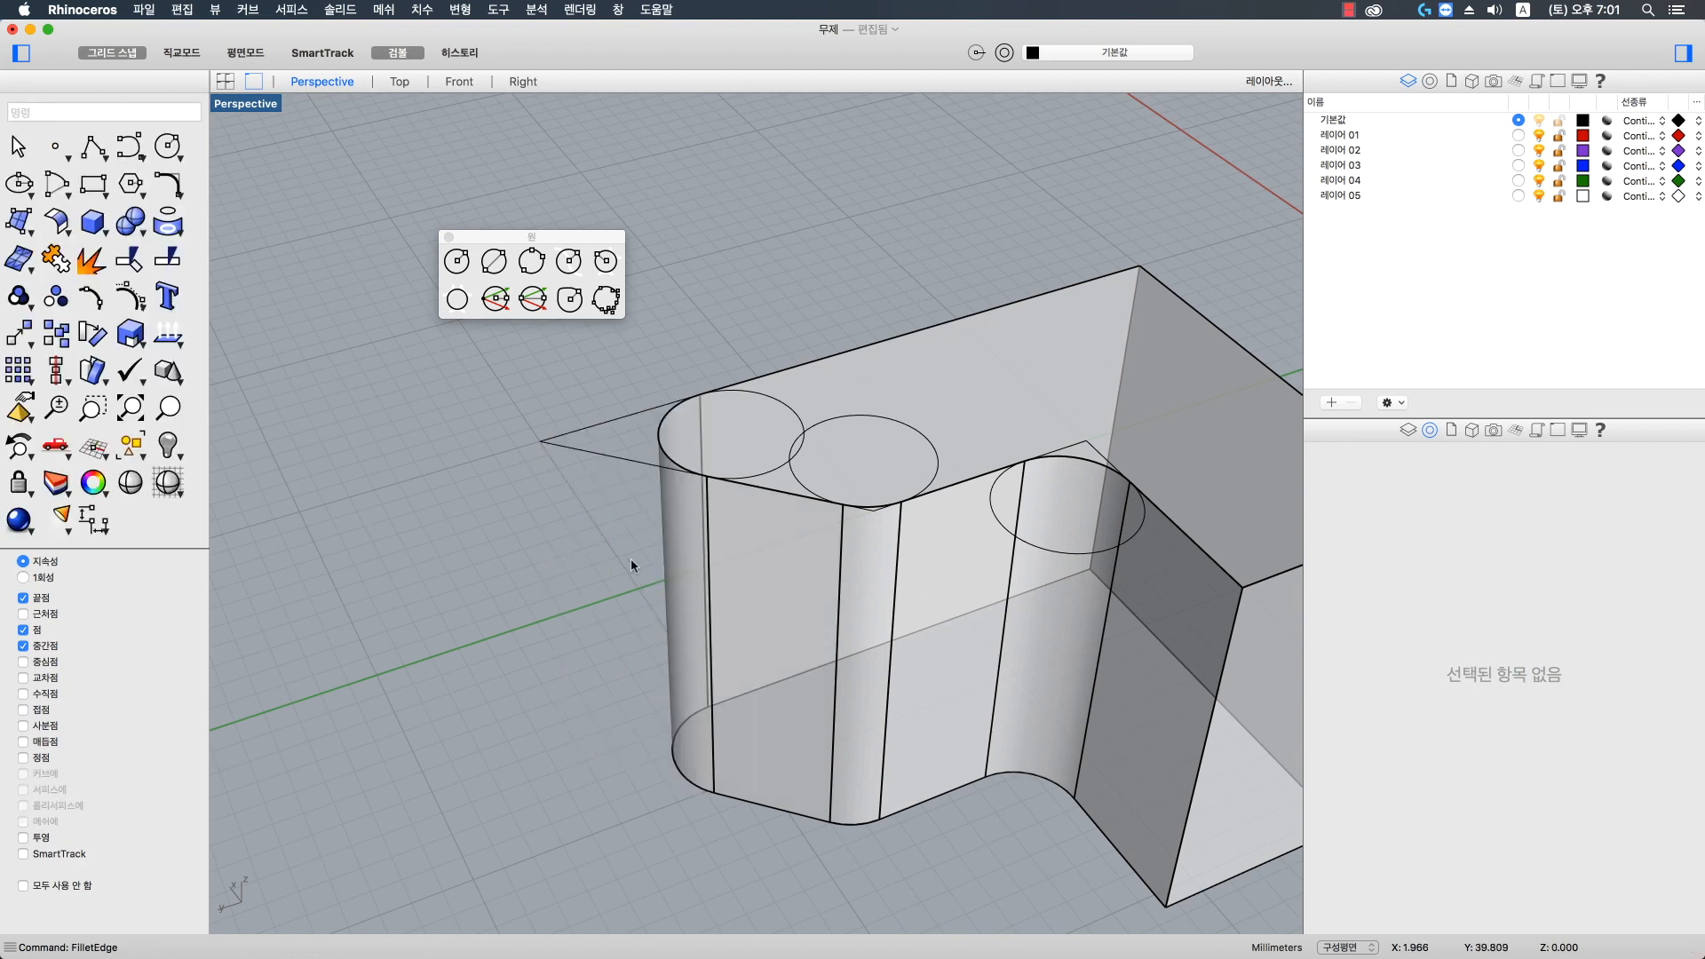
# - Fillet the solid's outer vertical edge at the corner (-10,20) with a 3 mm radius
pyautogui.scroll(-2, 742, 711)
pyautogui.keyDown('shift'); pyautogui.moveTo(743, 691); pyautogui.dragTo(627, 718, button='right'); pyautogui.keyUp('shift')
pyautogui.keyDown('shift'); pyautogui.moveTo(591, 802); pyautogui.dragTo(586, 732, button='right'); pyautogui.keyUp('shift')
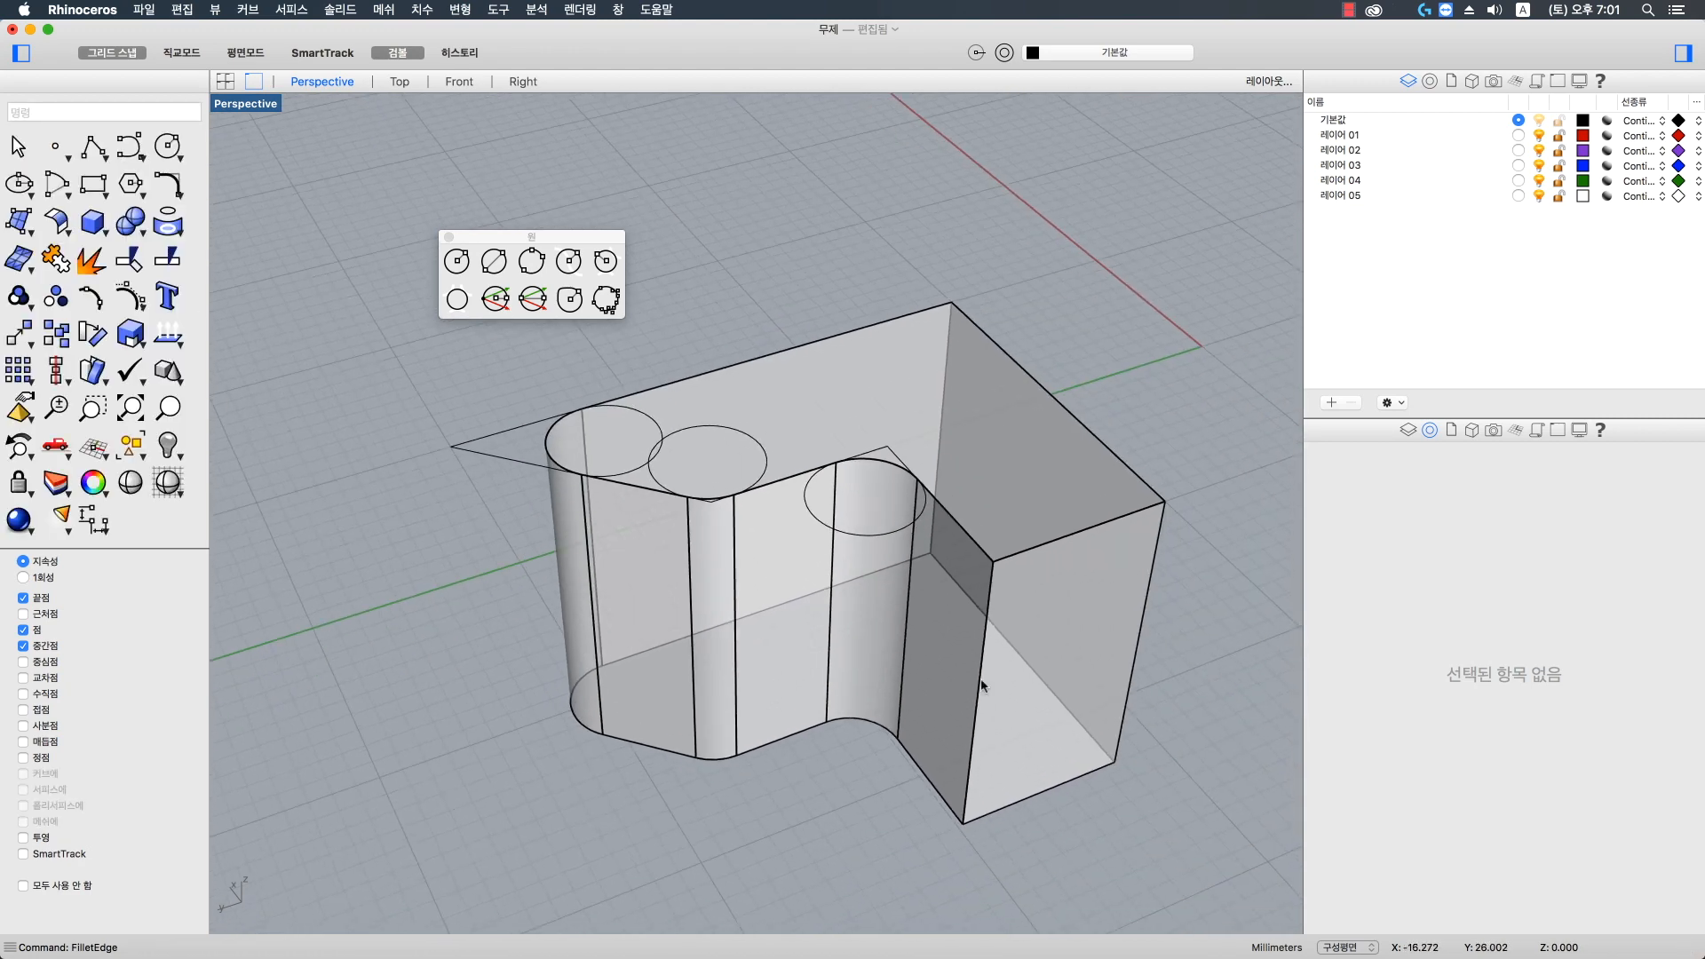
pyautogui.press('Return')
pyautogui.click(982, 667)
pyautogui.press('Return')
pyautogui.press('Return')
pyautogui.moveTo(968, 675); pyautogui.dragTo(930, 722, button='right')
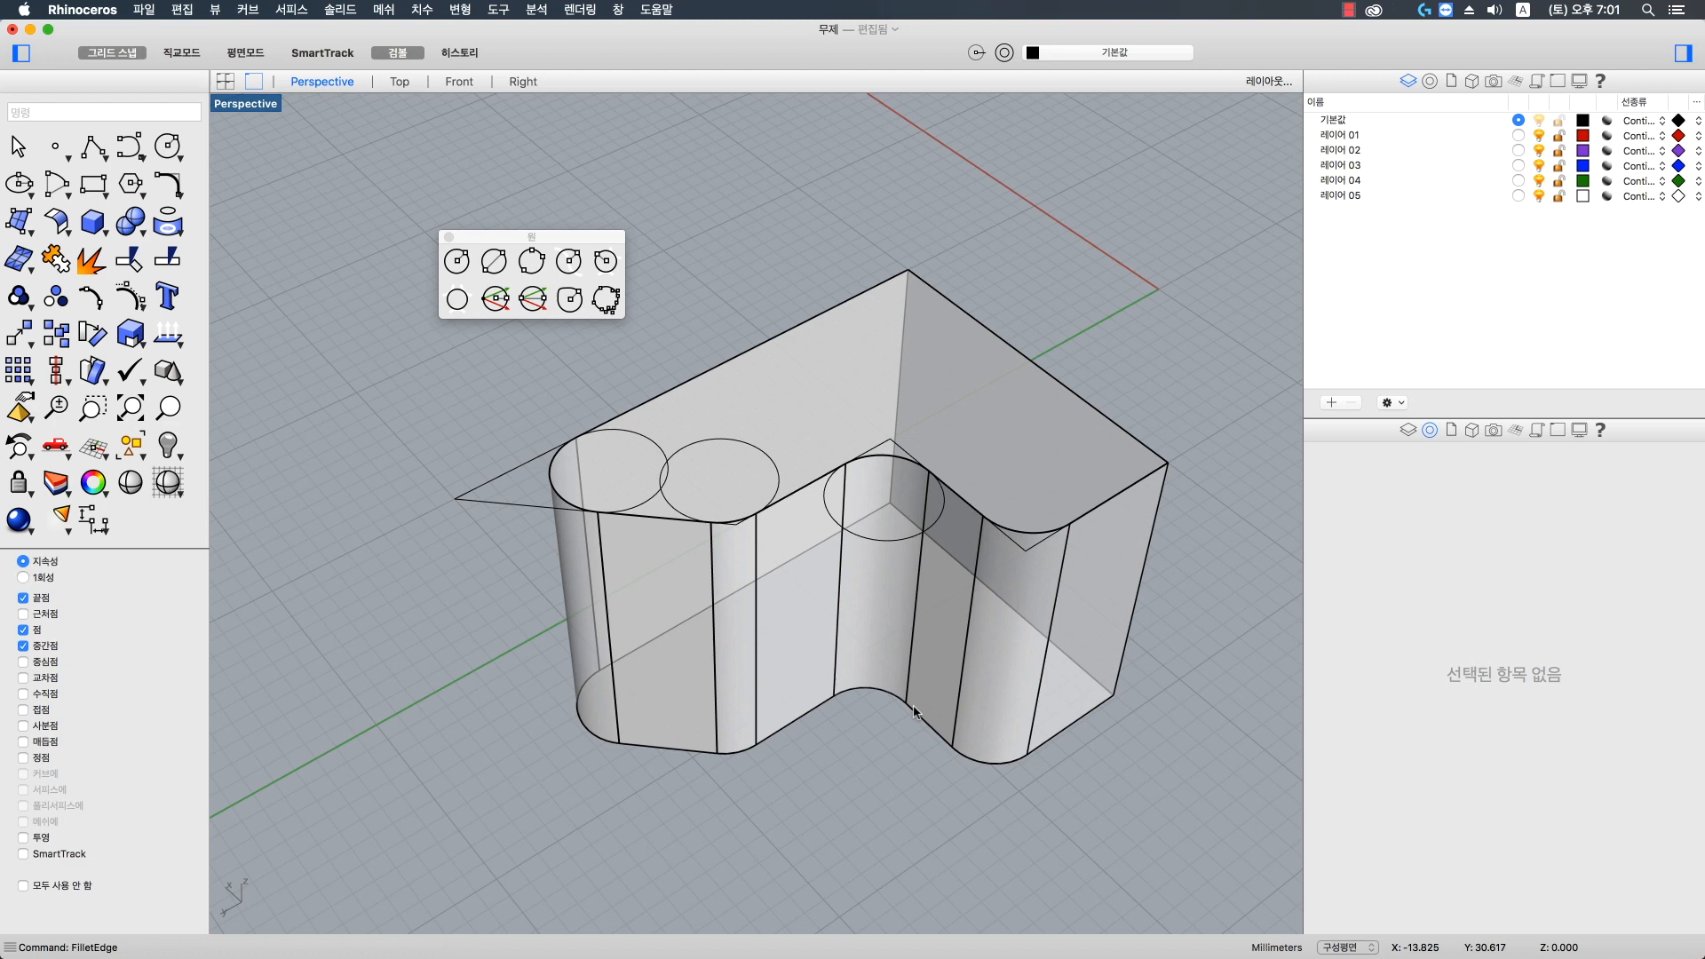
pyautogui.moveTo(821, 677); pyautogui.dragTo(828, 755, button='right')
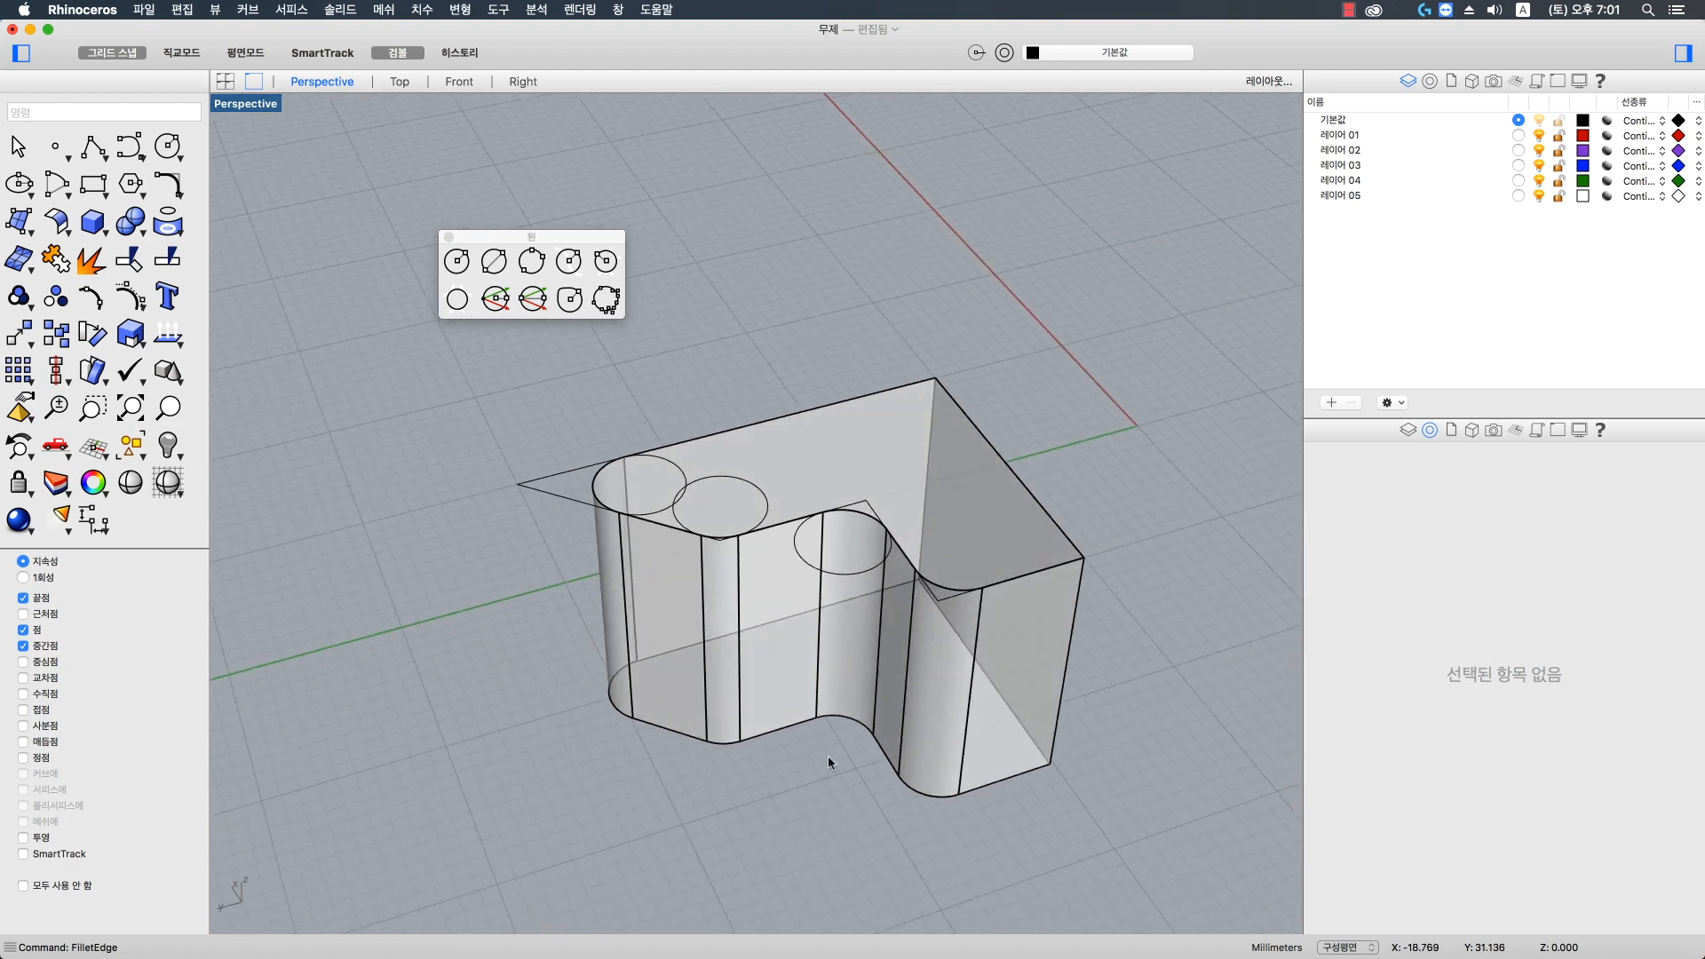
# - Reset the original outline's gumball and copy the outline 40 mm in the negative Y direction, clear of the solid
pyautogui.click(558, 492)
pyautogui.moveTo(558, 492); pyautogui.dragTo(619, 578, button='right')
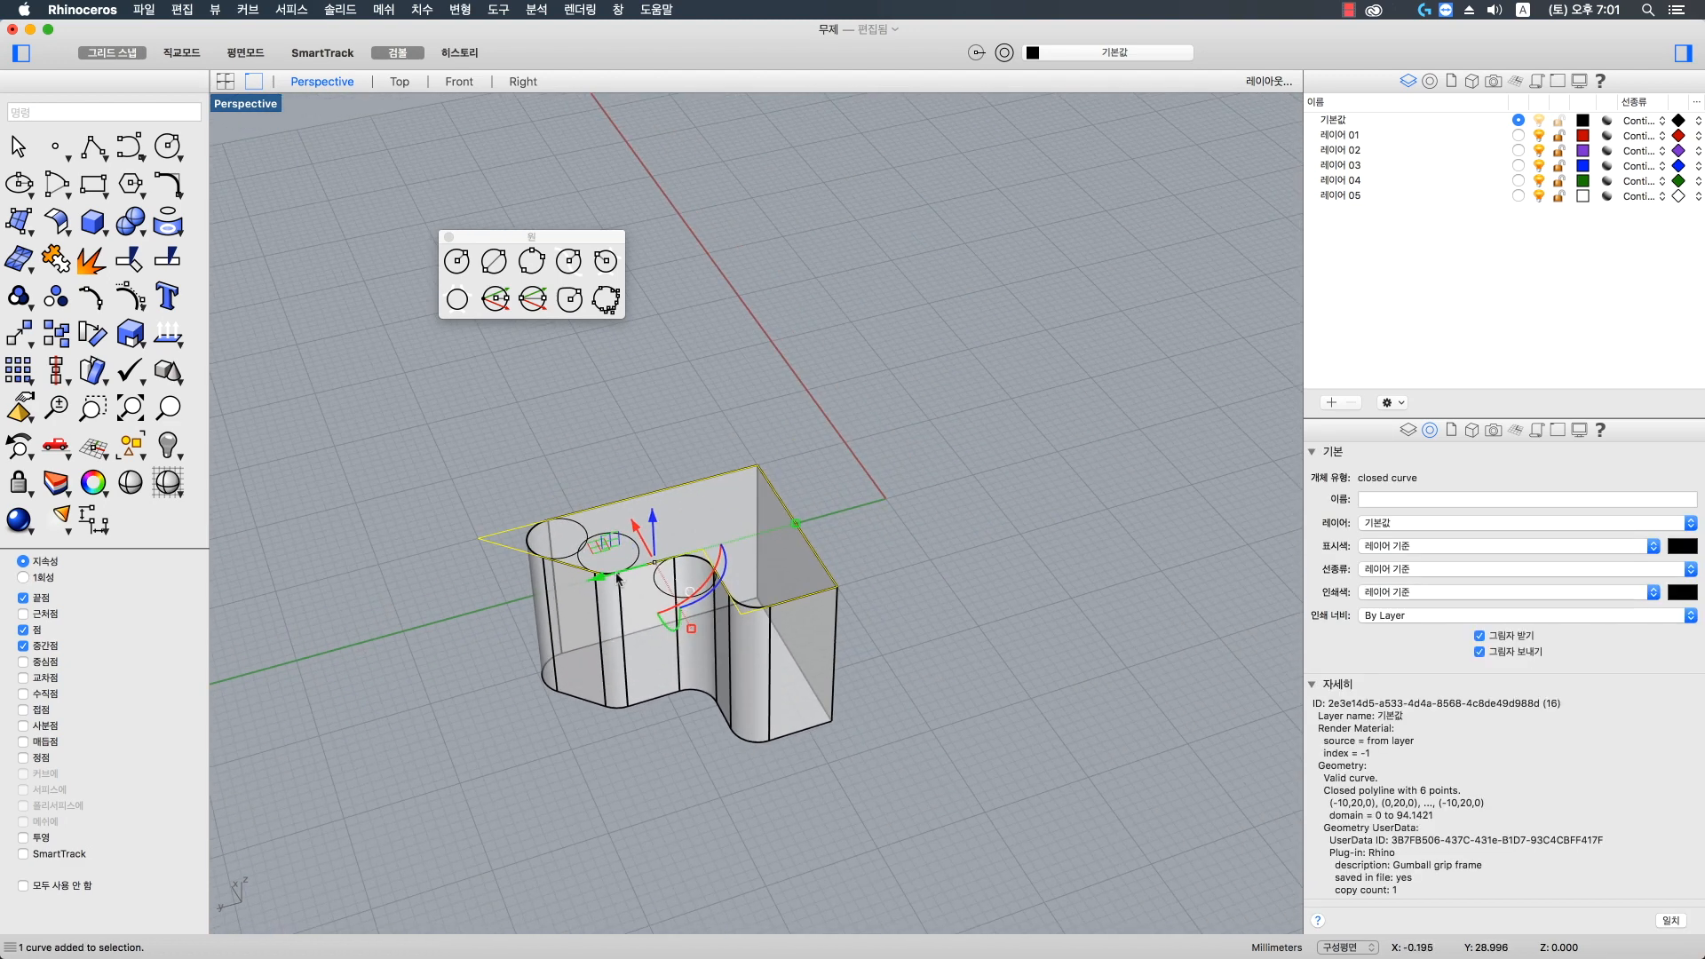
pyautogui.moveTo(609, 578); pyautogui.dragTo(1048, 498)
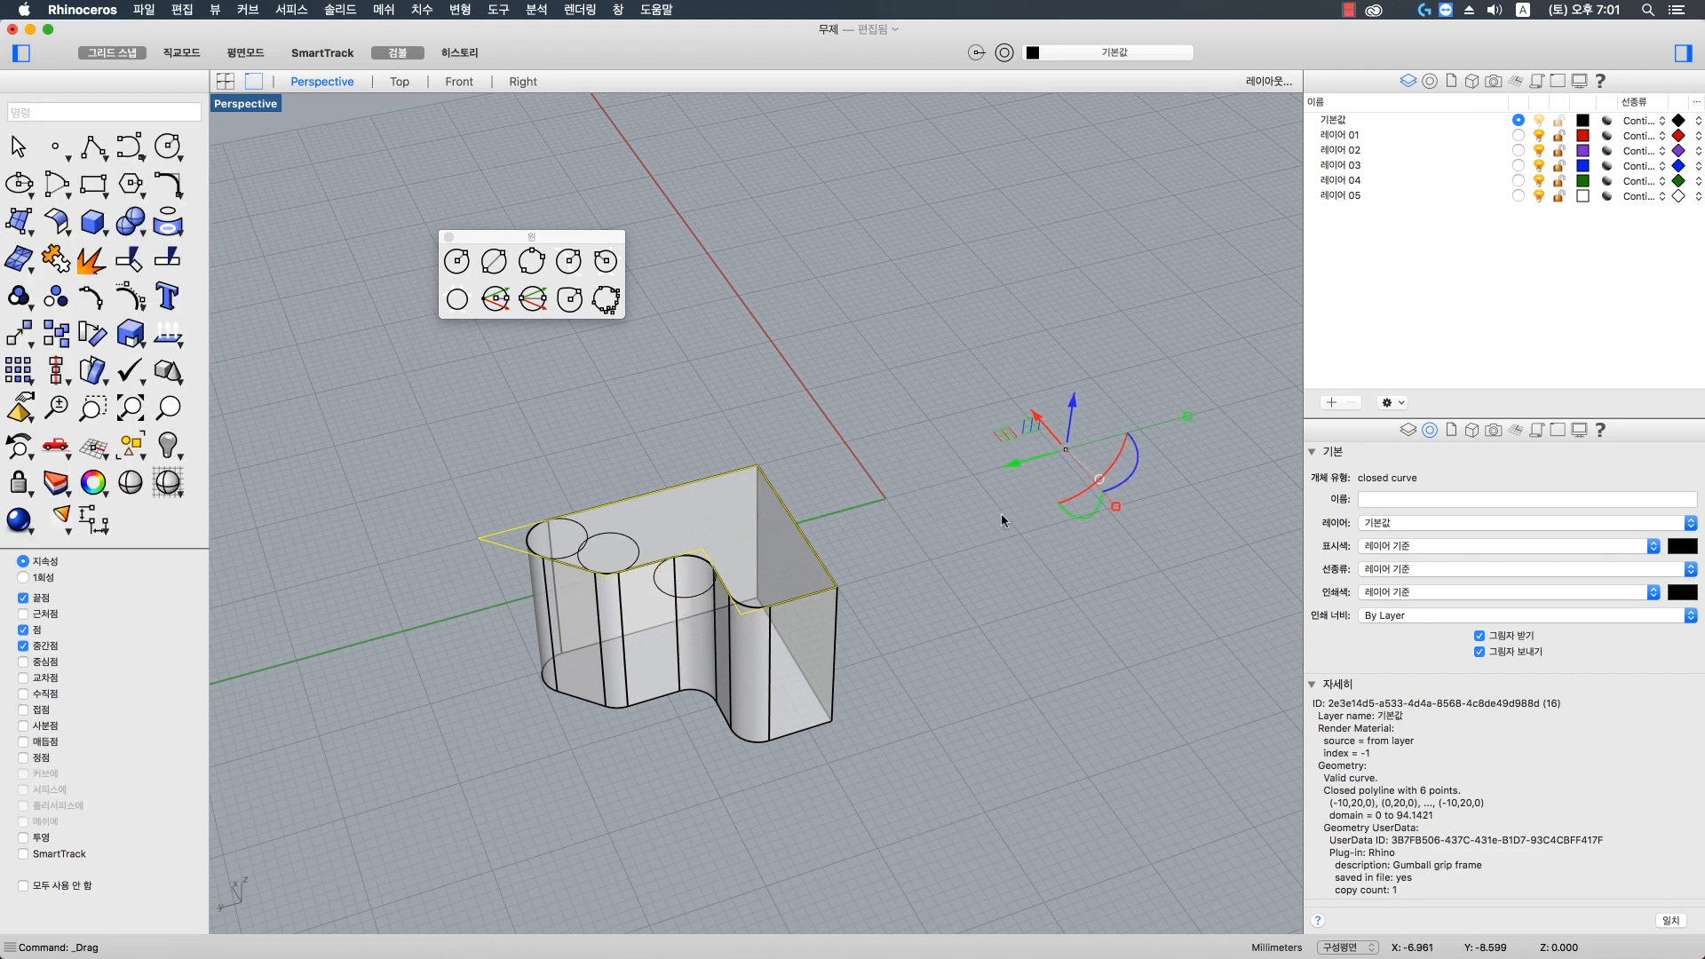
pyautogui.moveTo(1104, 478); pyautogui.dragTo(1106, 495, button='right')
pyautogui.click(1112, 481)
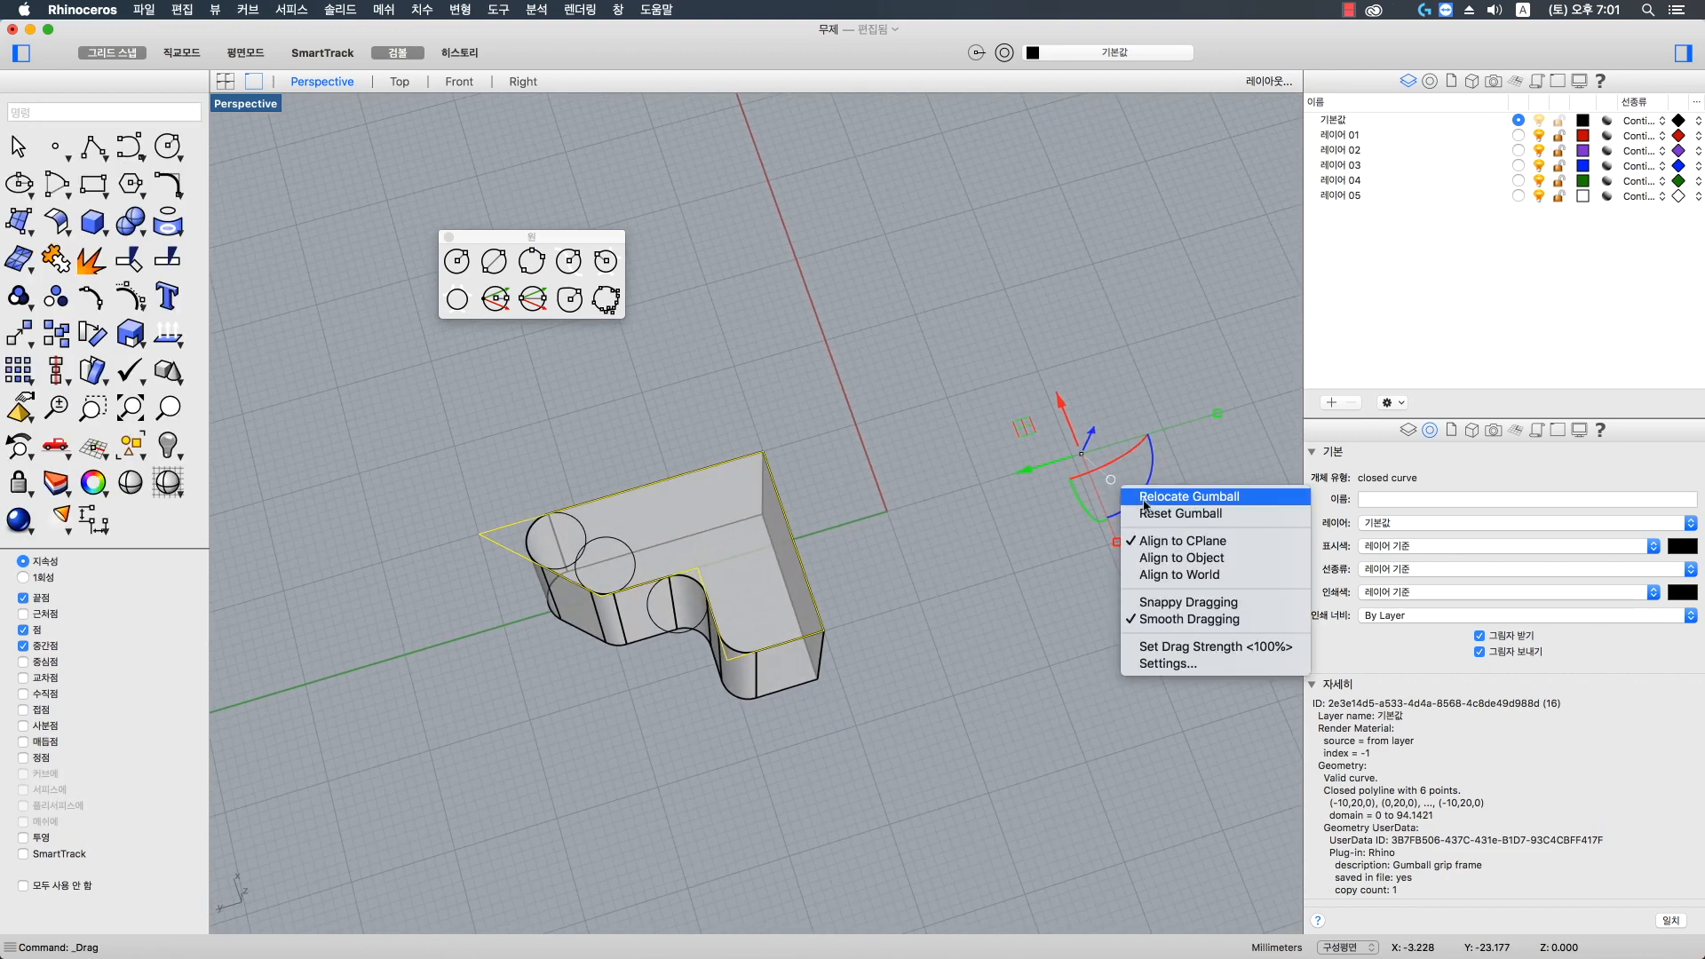
pyautogui.click(1155, 513)
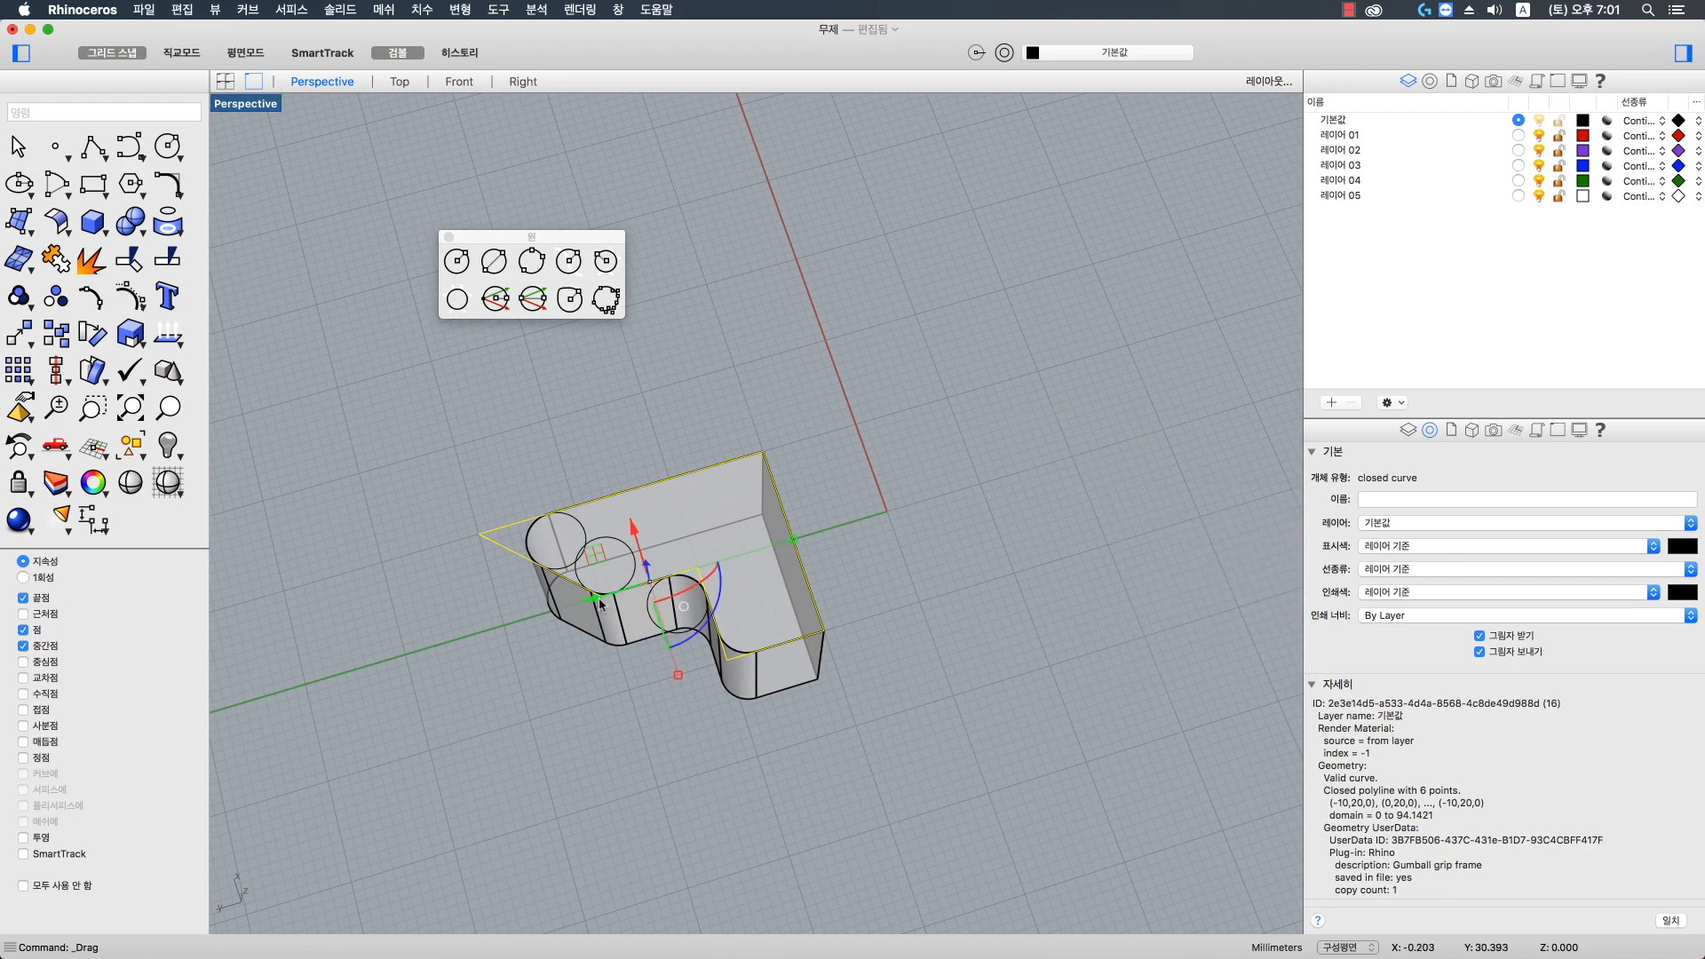
pyautogui.keyDown('alt'); pyautogui.moveTo(598, 600); pyautogui.dragTo(971, 552); pyautogui.keyUp('alt')
pyautogui.click(991, 607)
pyautogui.keyDown('shift'); pyautogui.moveTo(991, 607); pyautogui.dragTo(538, 813, button='right'); pyautogui.keyUp('shift')
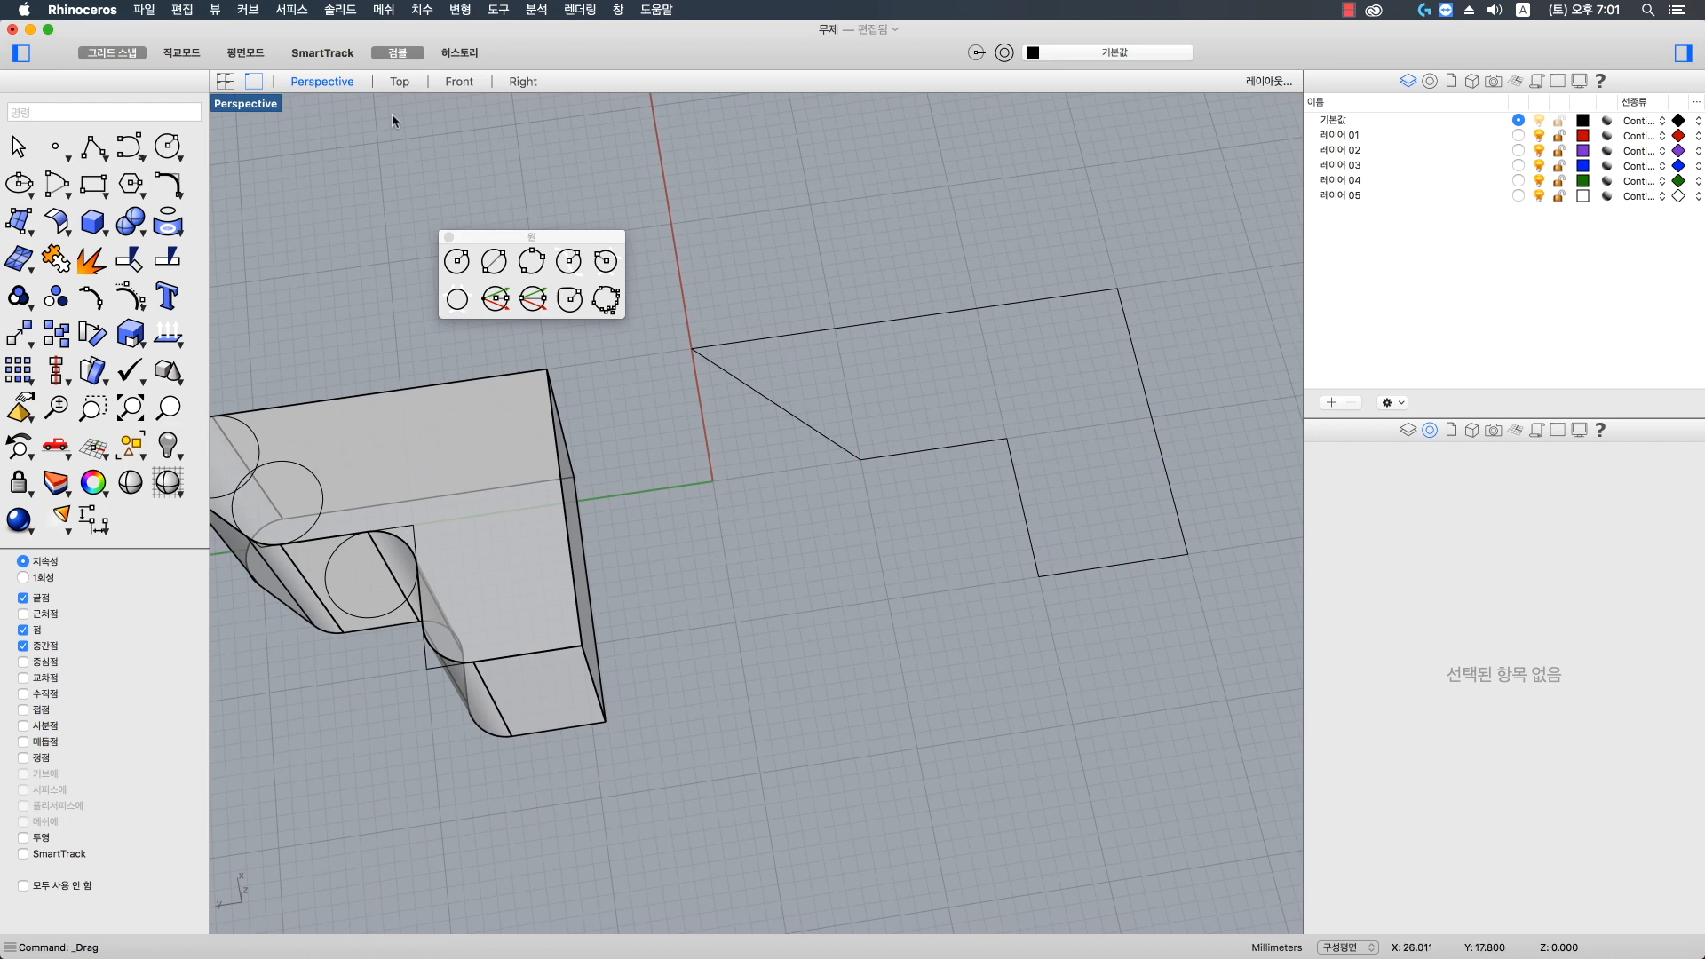
# - Switch to the Top view and frame the copied outline
pyautogui.click(400, 81)
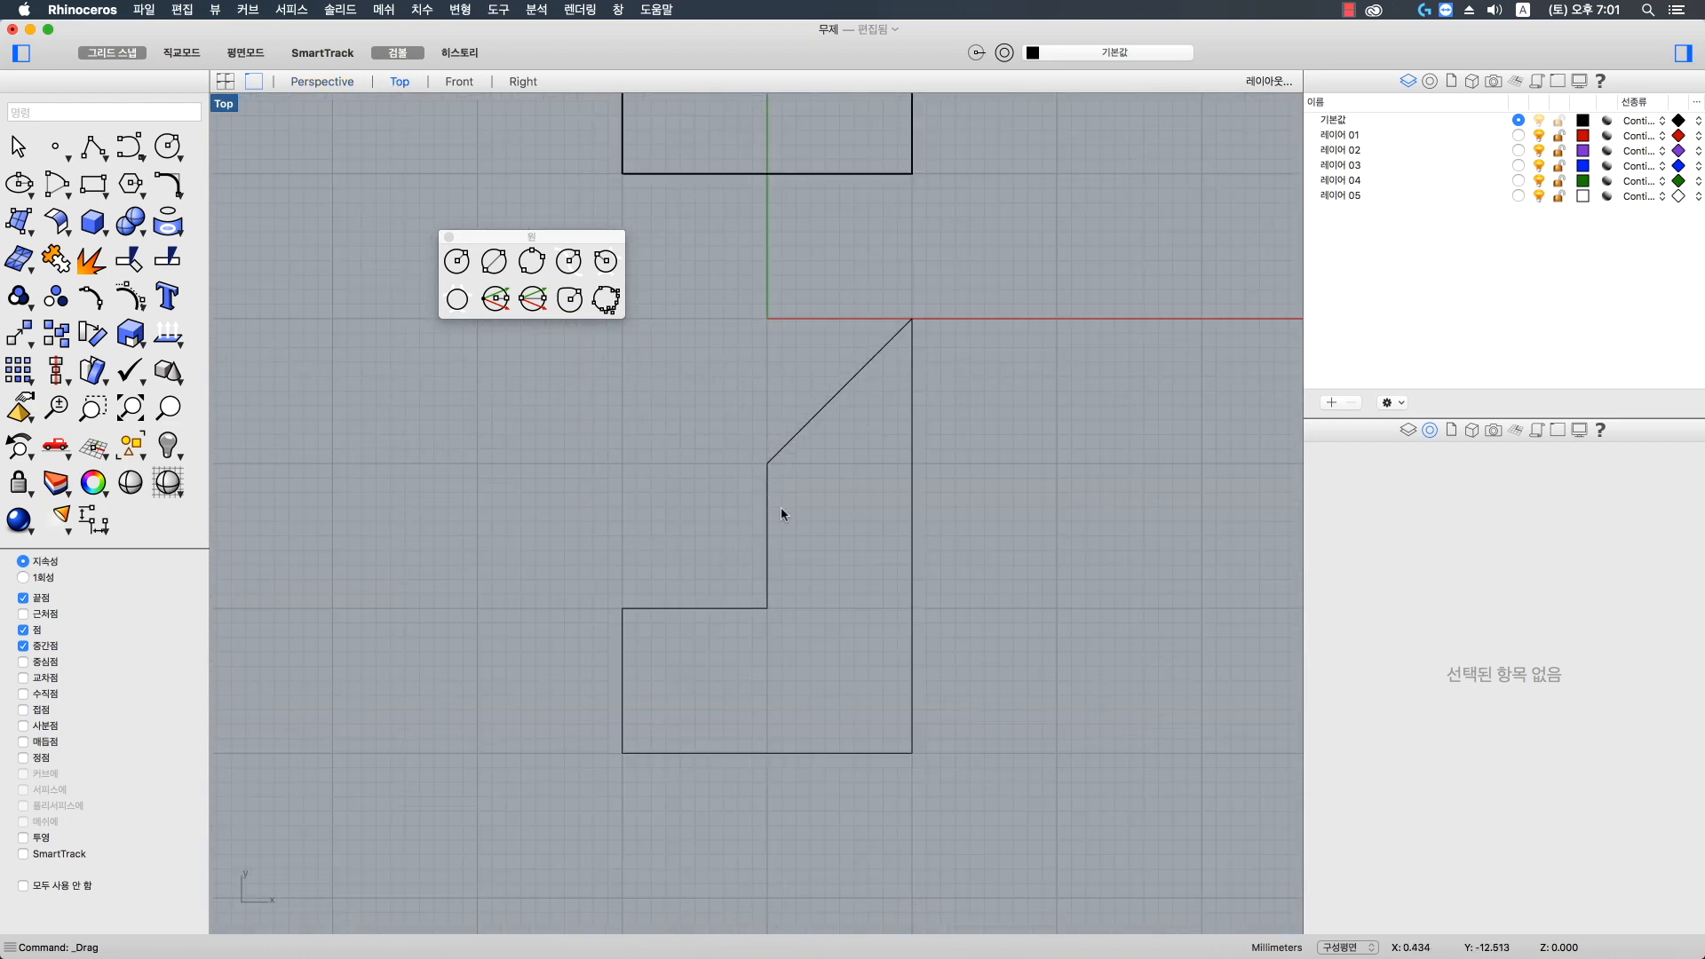
pyautogui.moveTo(787, 480); pyautogui.dragTo(815, 493, button='right')
pyautogui.scroll(2, 815, 493)
pyautogui.moveTo(730, 599); pyautogui.dragTo(754, 611, button='right')
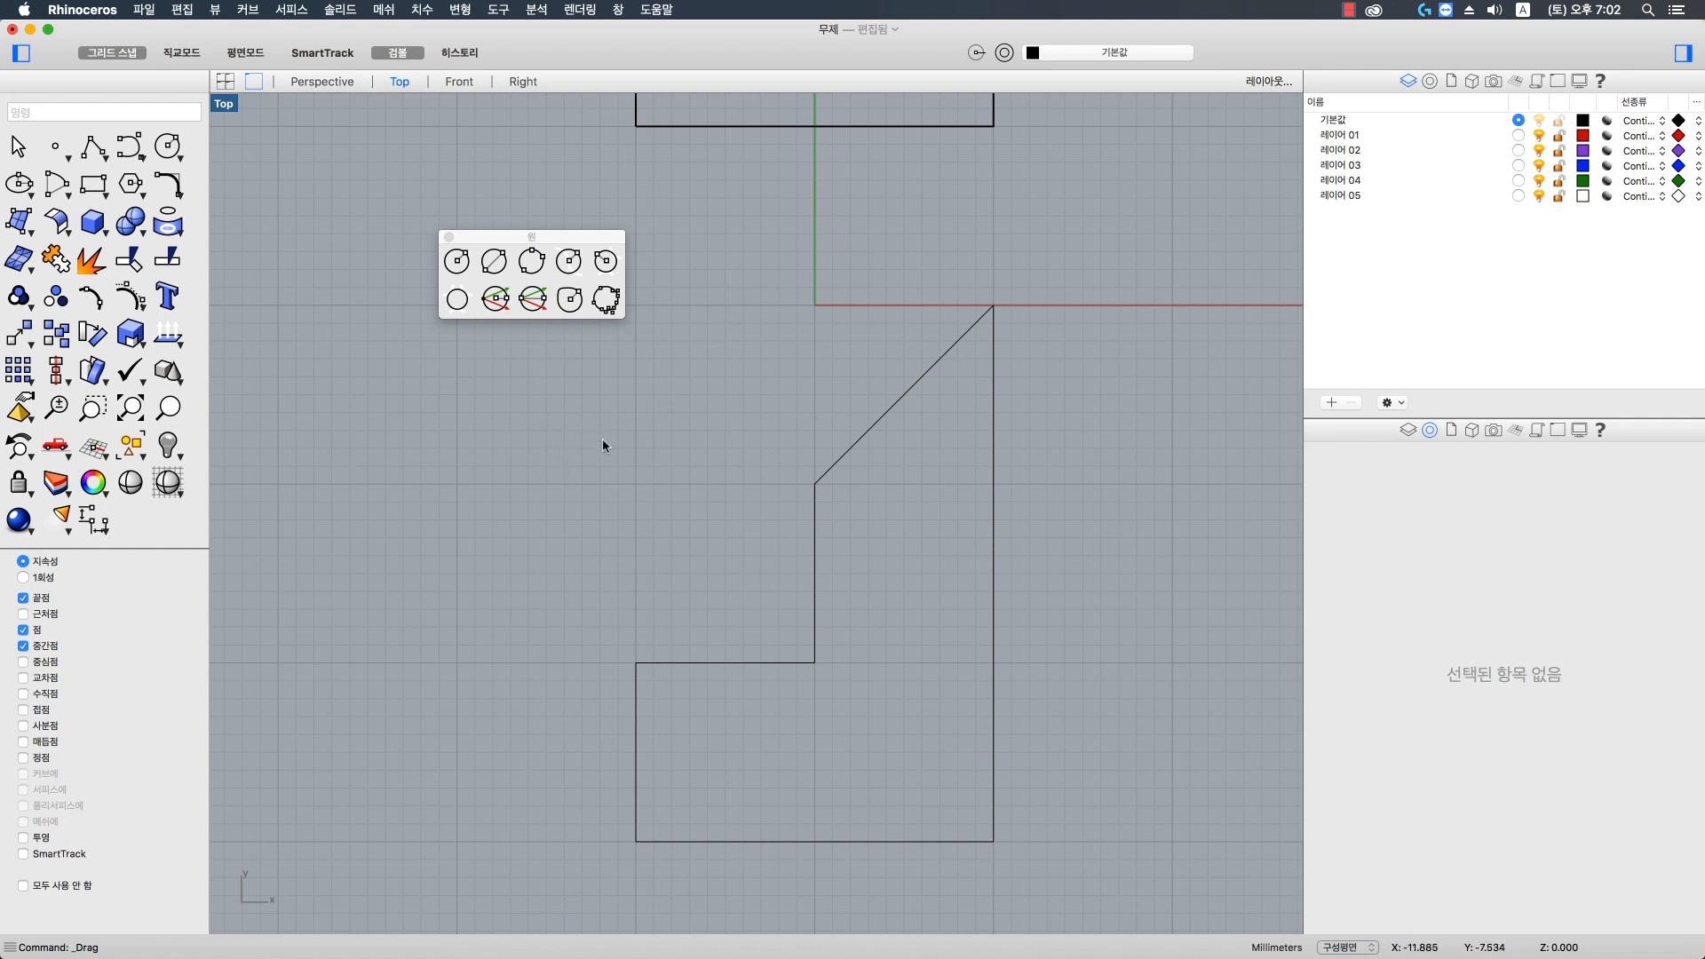
pyautogui.write('Import')
pyautogui.press('Return')
pyautogui.moveTo(761, 559); pyautogui.dragTo(799, 530, button='right')
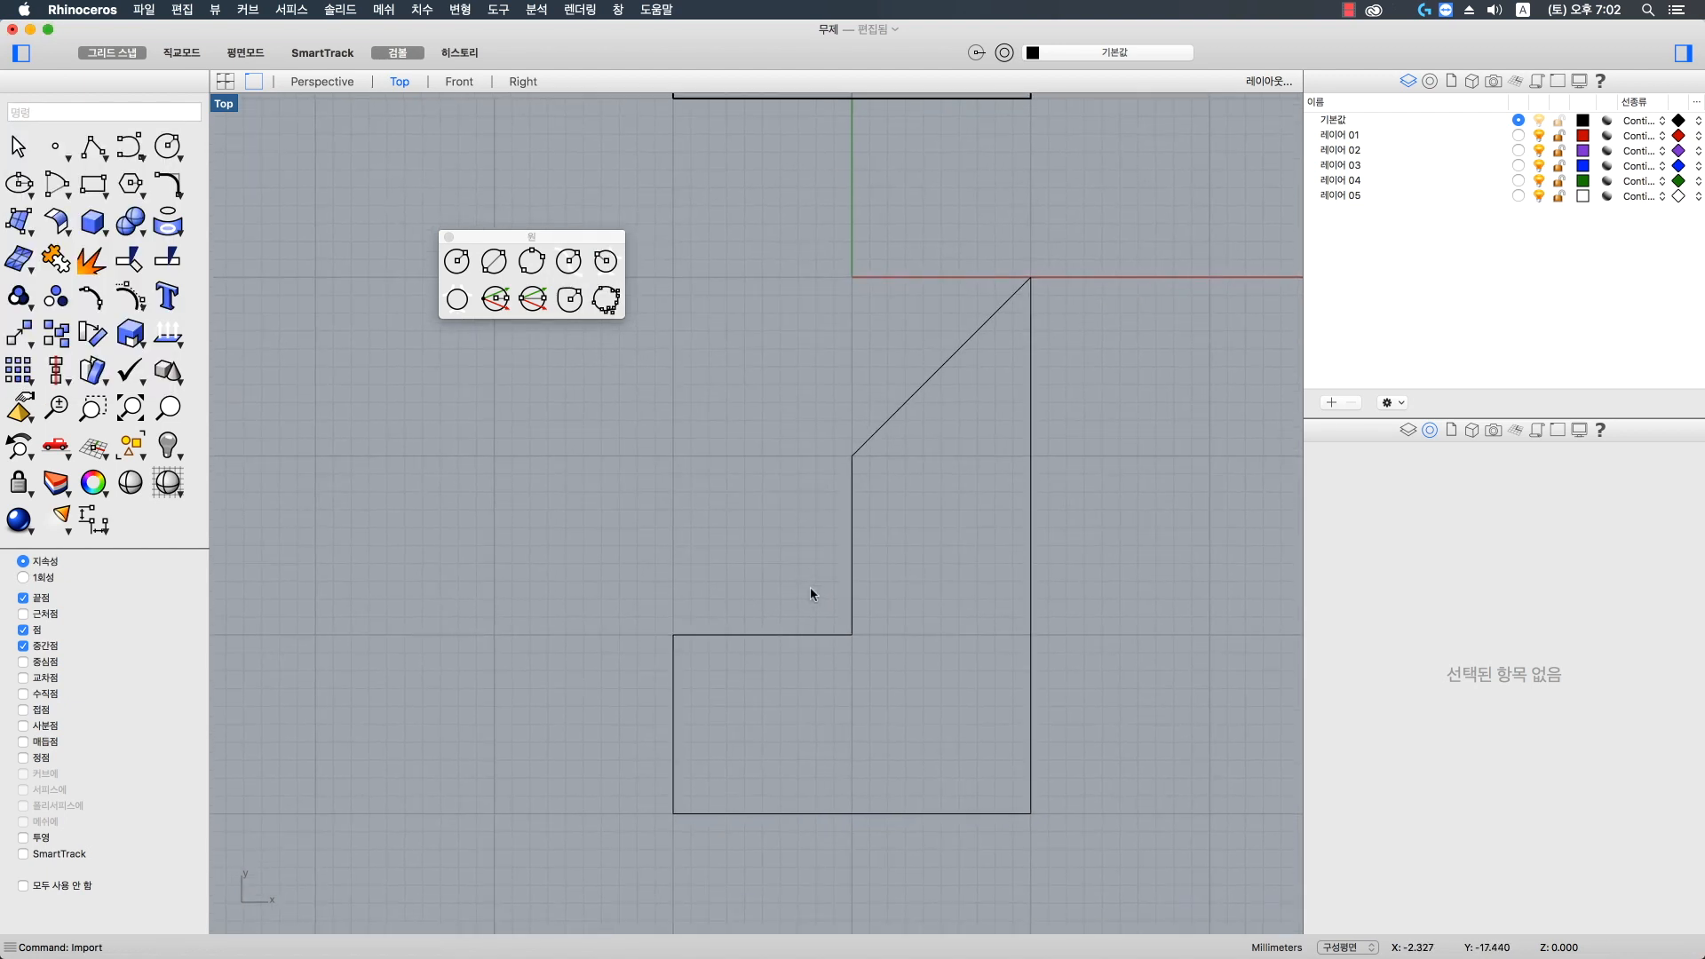
pyautogui.write('circle')
pyautogui.press('Return')
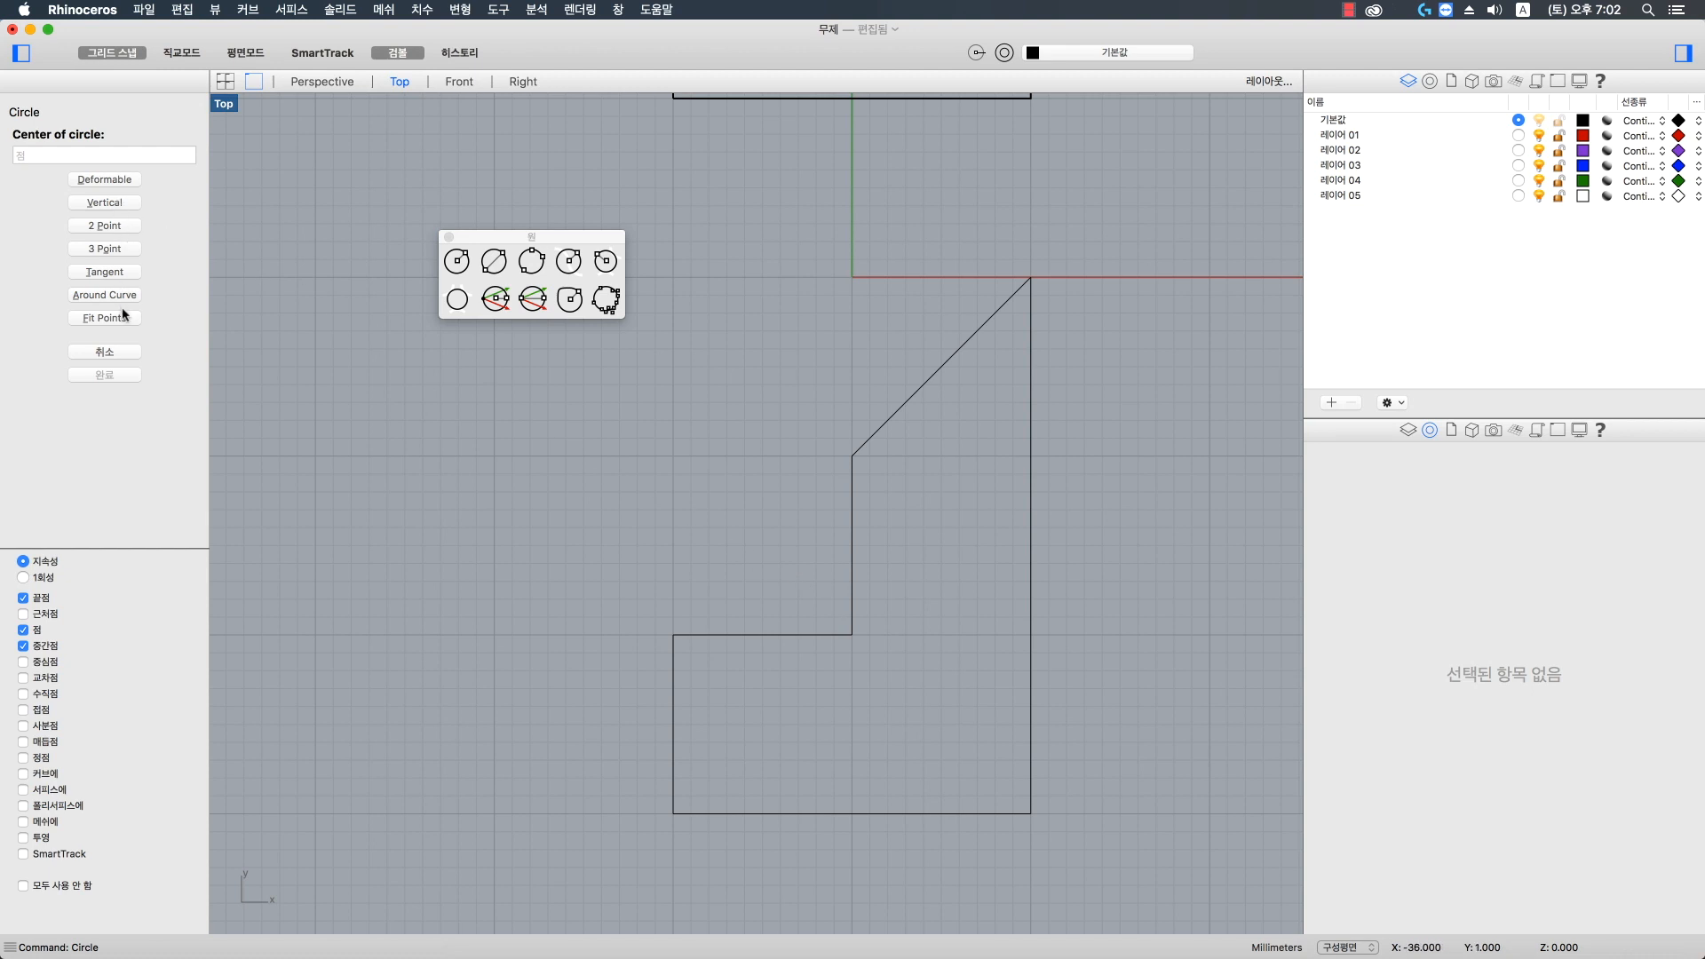
pyautogui.click(104, 271)
pyautogui.click(777, 634)
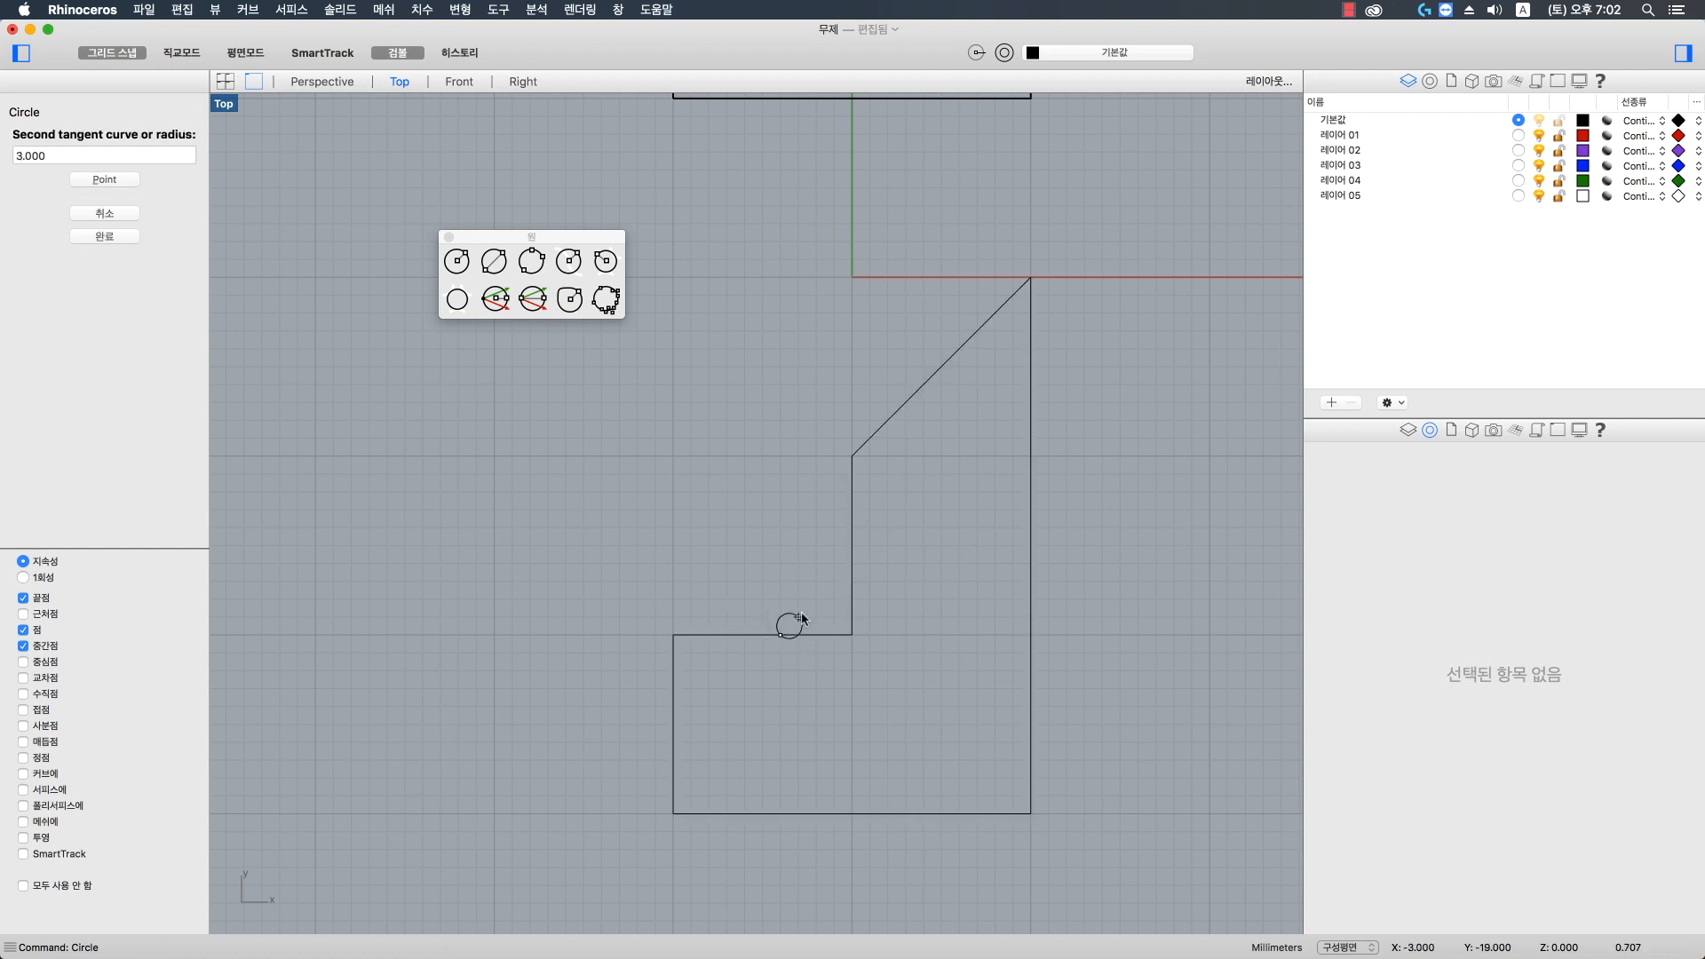
pyautogui.press('Escape')
pyautogui.press('Return')
pyautogui.press('Escape')
# - Draw a 3 mm radius circle tangent to the copied outline's short horizontal edge and short vertical edge, outside the inner corner
pyautogui.click(606, 265)
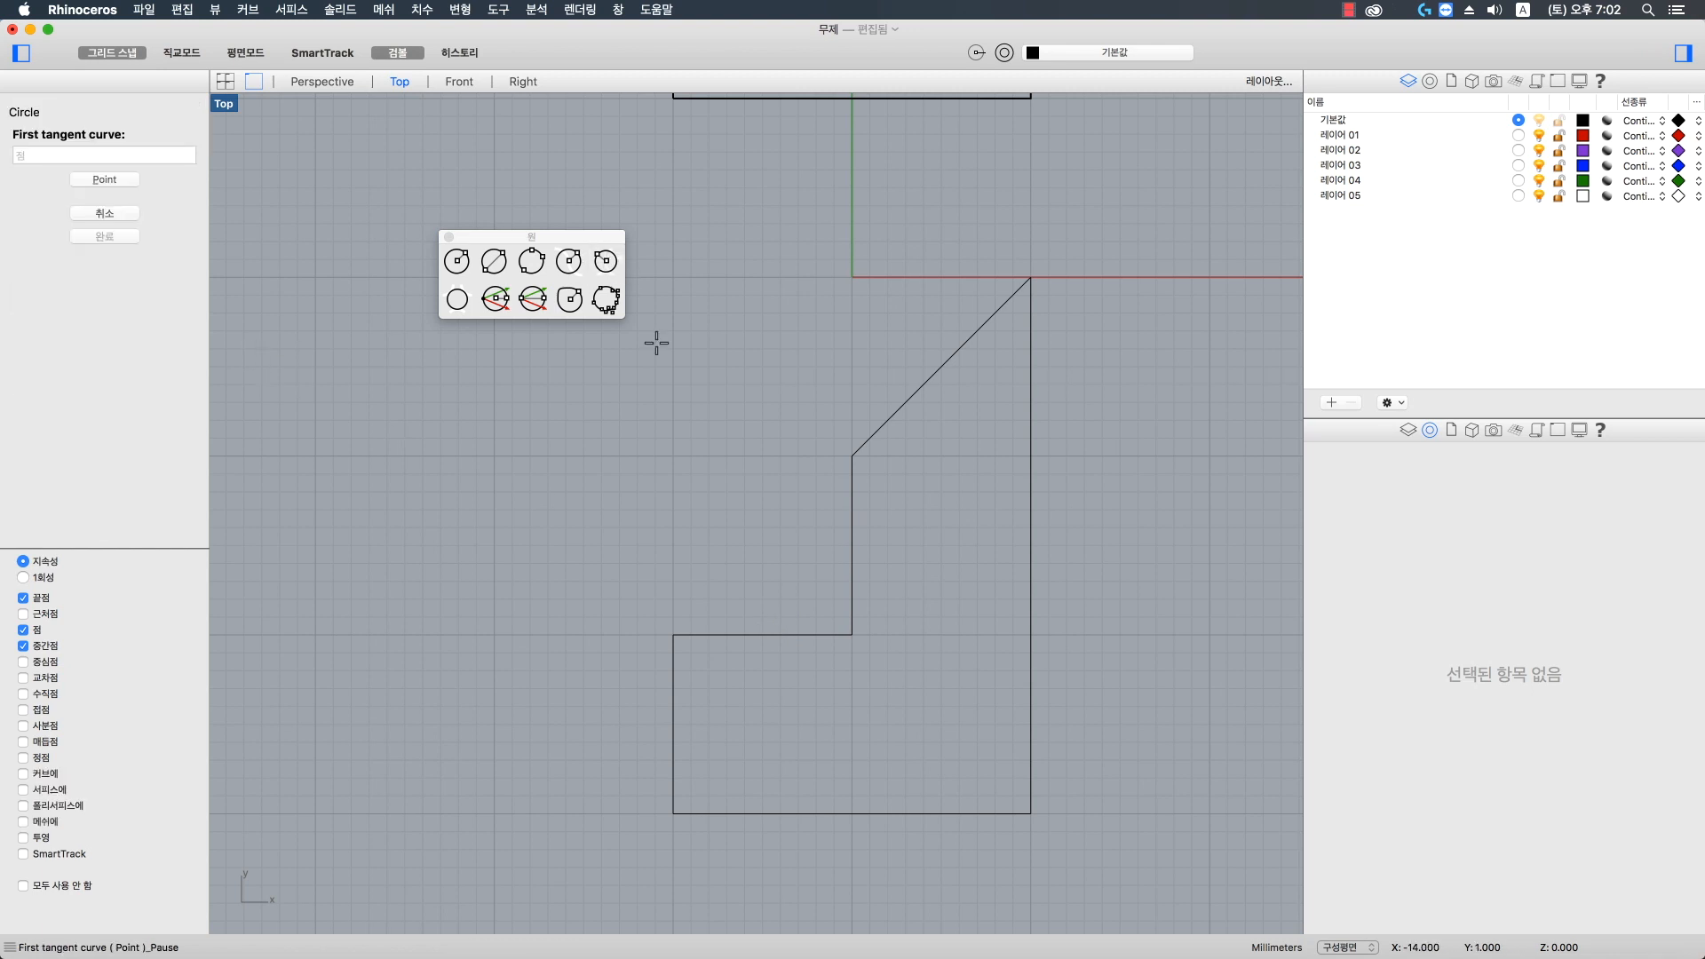
pyautogui.click(778, 634)
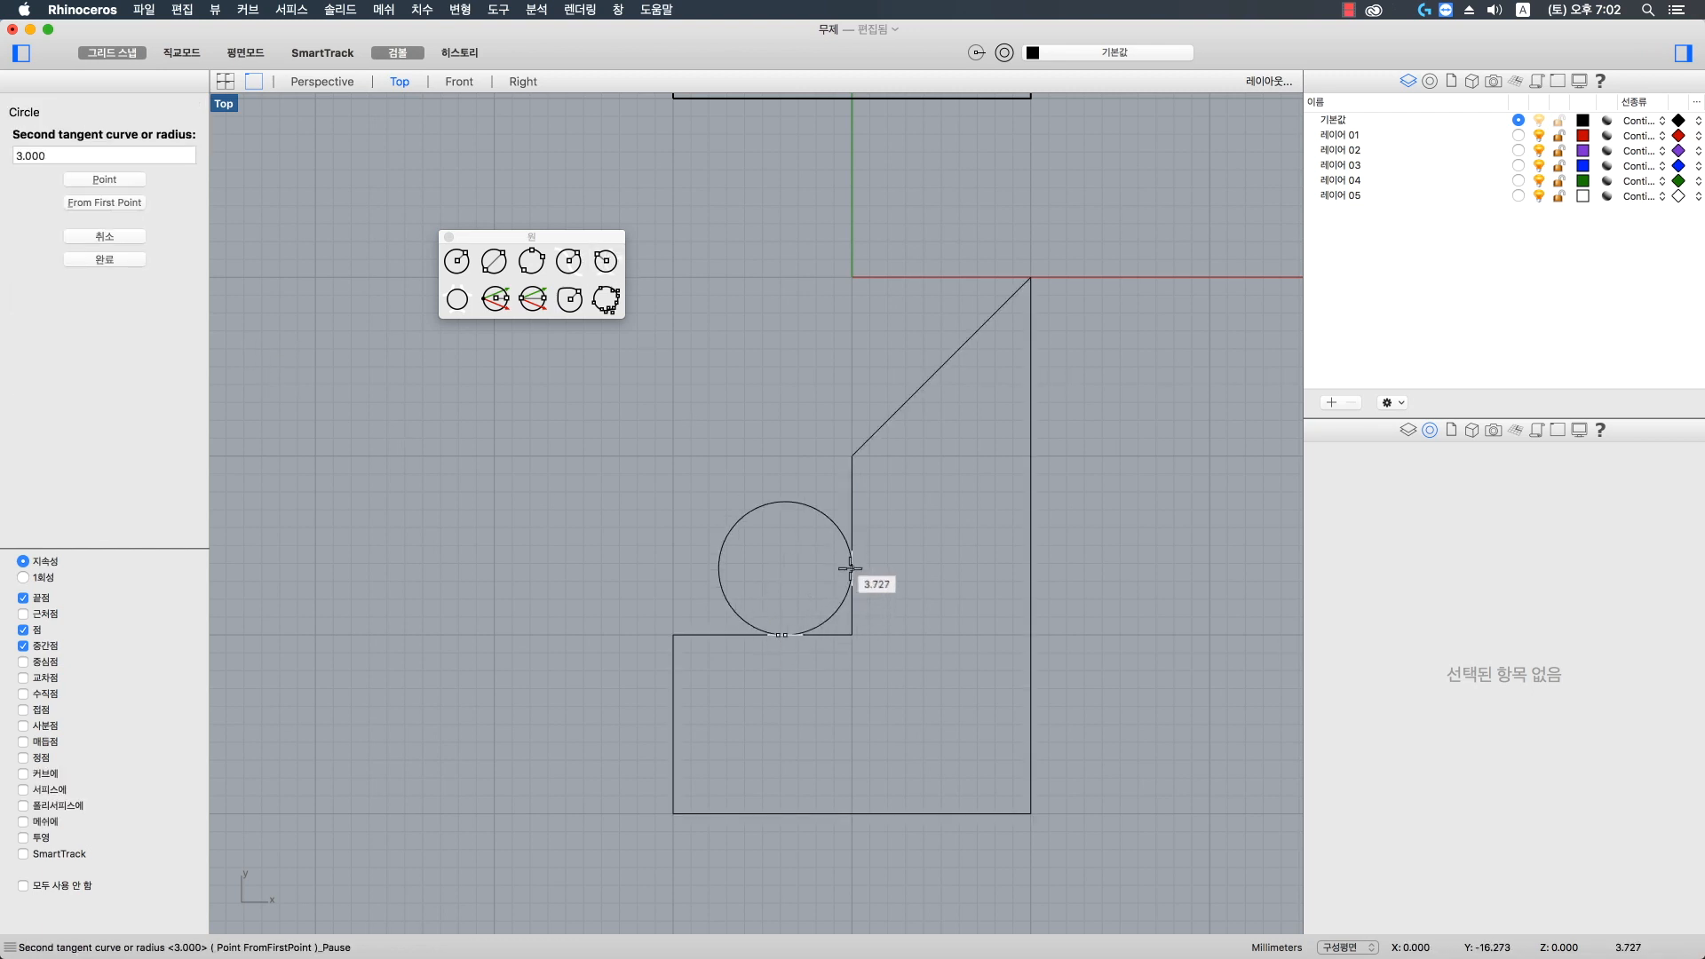
pyautogui.click(847, 563)
pyautogui.scroll(3, 757, 627)
pyautogui.hscroll(3, 756, 627)
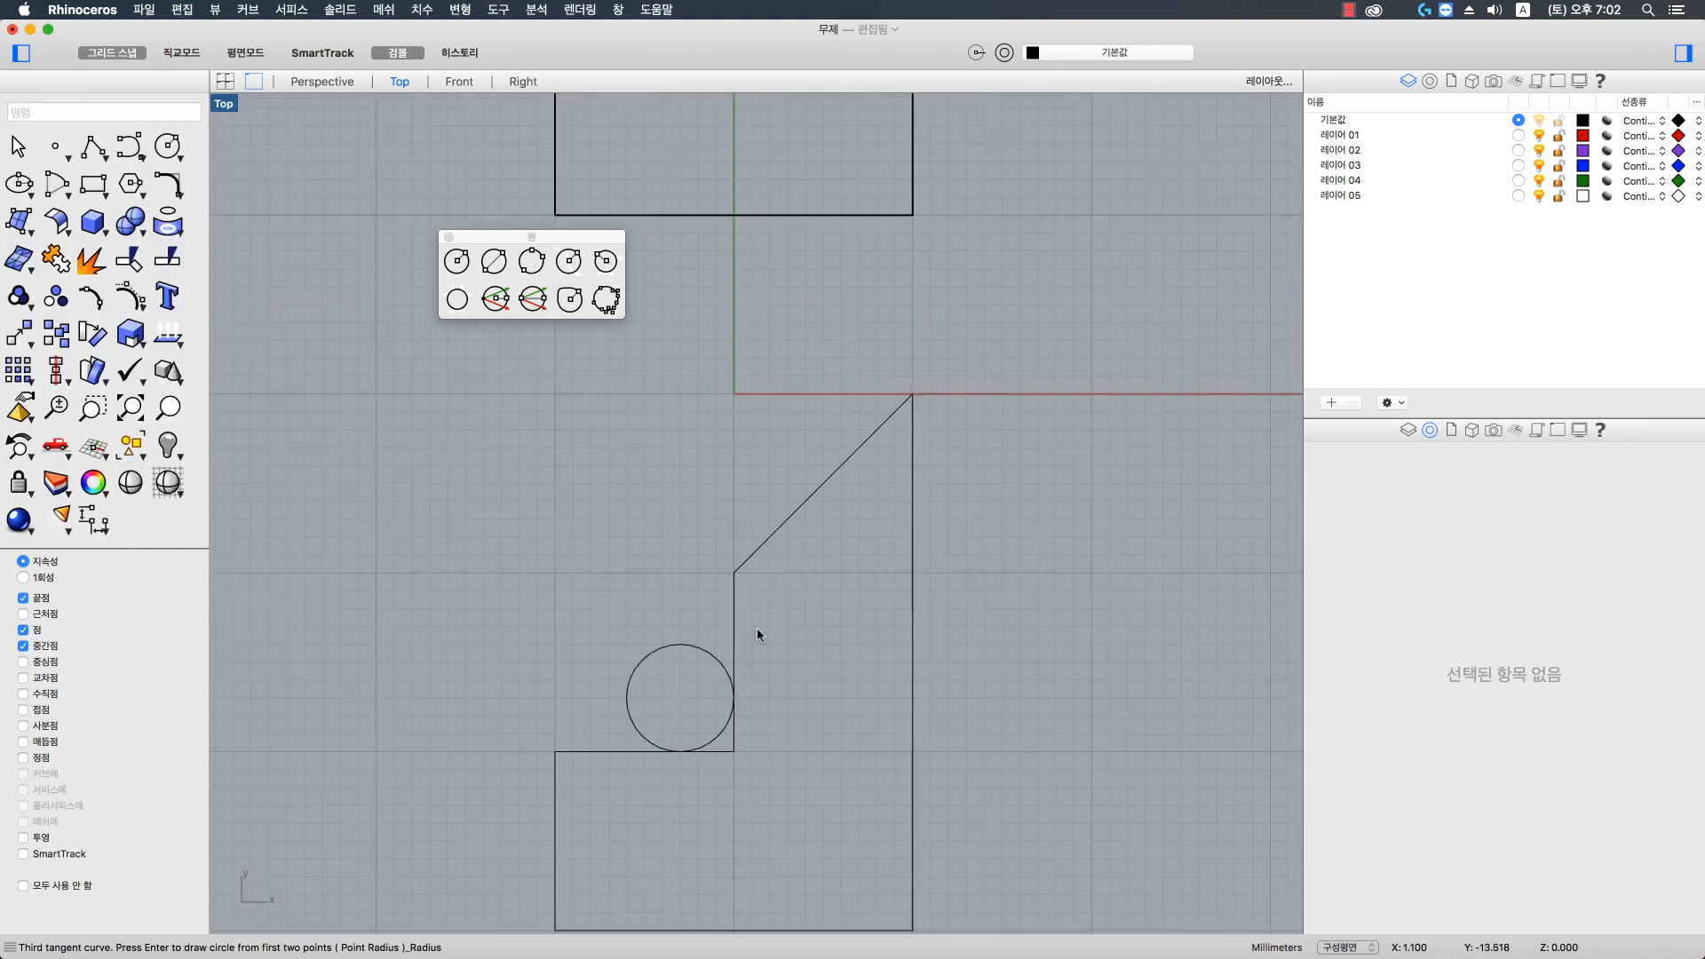
# - Draw a circle with a diameter of 3 mm centred on the copied outline's peak
pyautogui.scroll(3, 914, 391)
pyautogui.press('Escape')
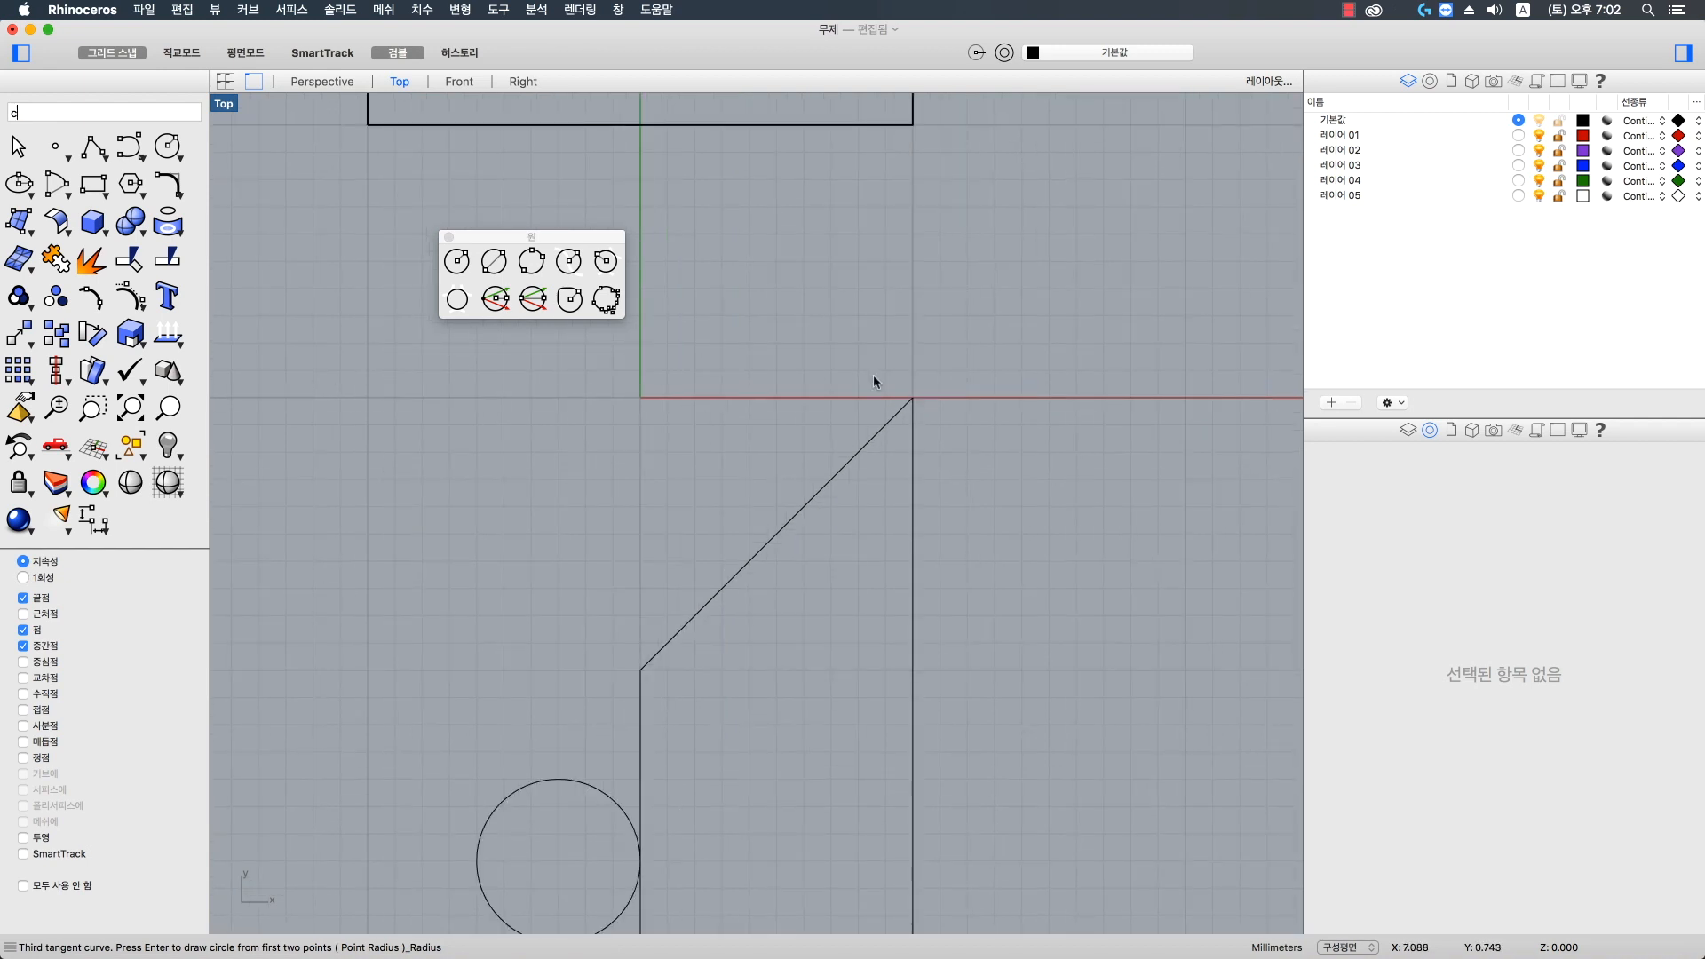
pyautogui.write('circle')
pyautogui.press('Return')
pyautogui.click(913, 396)
pyautogui.write('3')
pyautogui.press('Return')
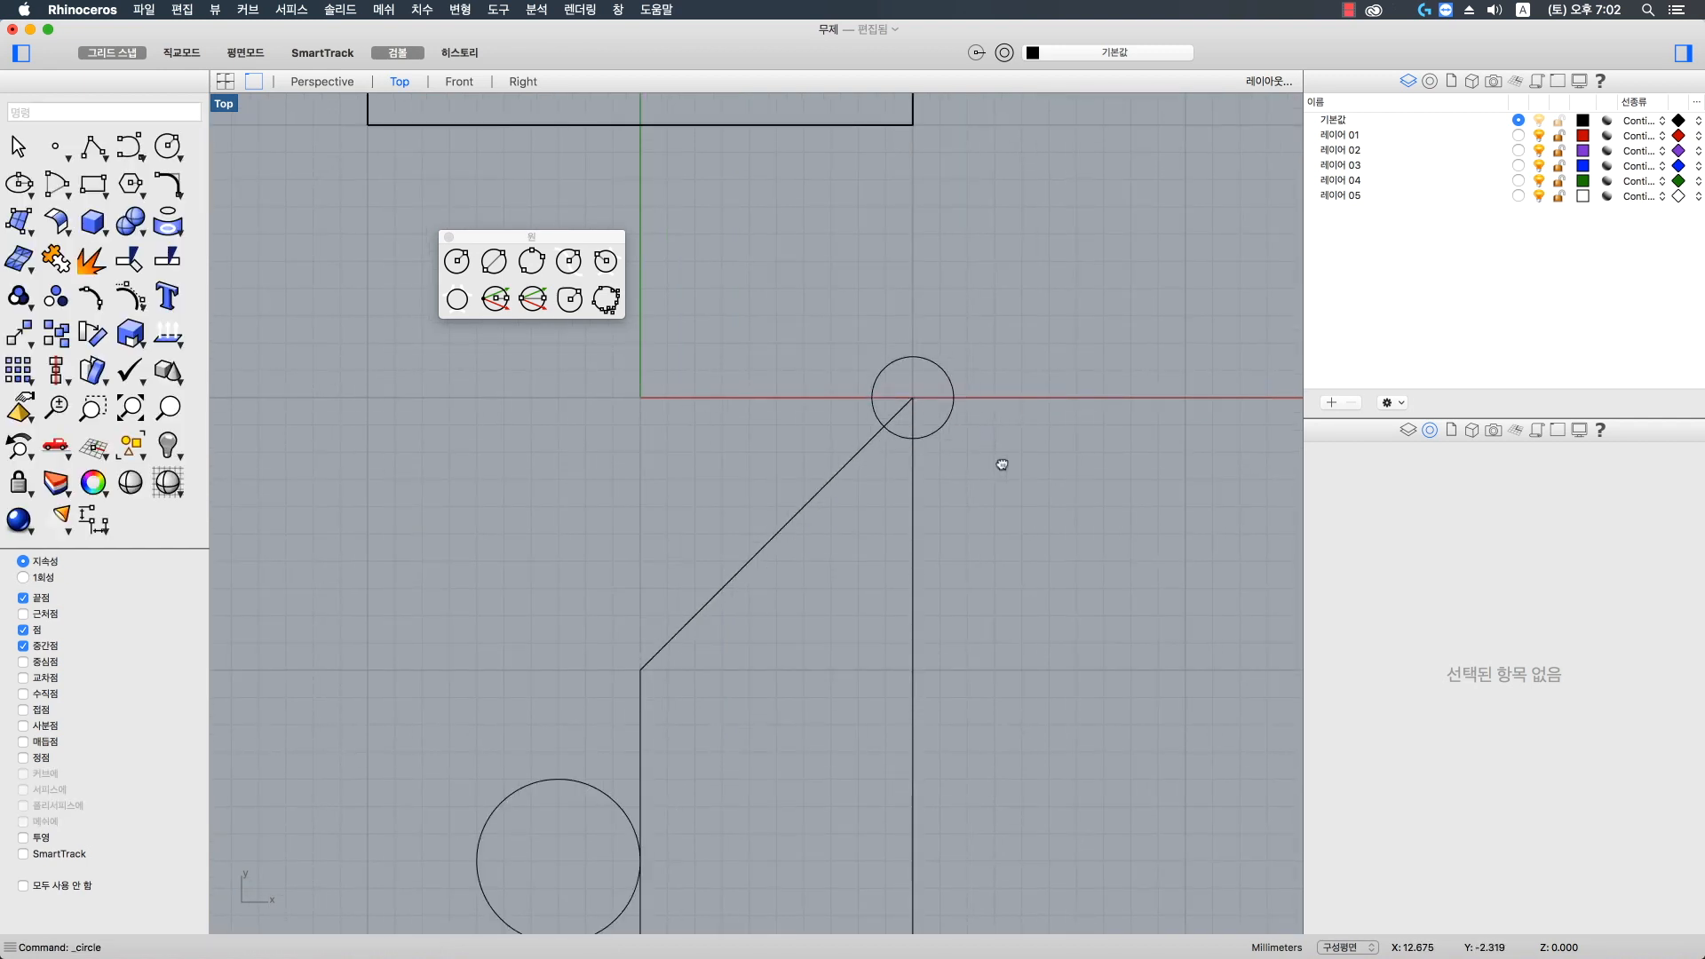
# - Draw a circle with a diameter of 6 mm centred on the copied outline's peak
pyautogui.hscroll(-2, 994, 453)
pyautogui.press('Return')
pyautogui.click(932, 398)
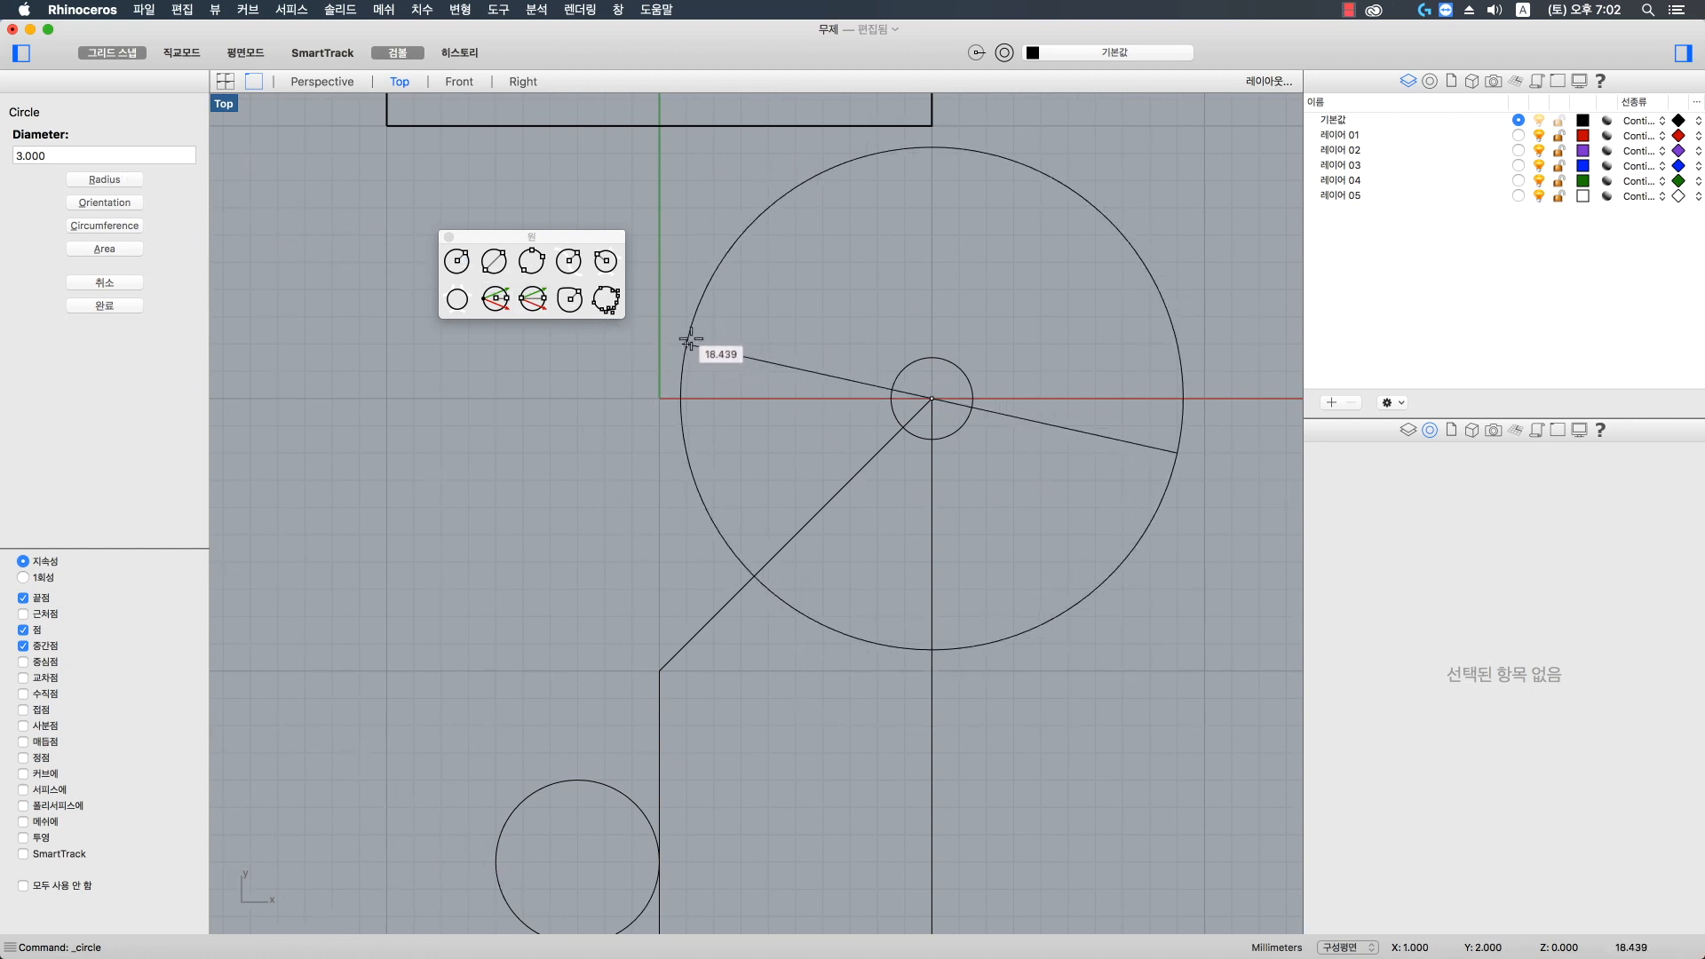
pyautogui.write('6')
pyautogui.press('Return')
# - Delete the smaller of the two concentric circles at the copied outline's peak
pyautogui.click(893, 396)
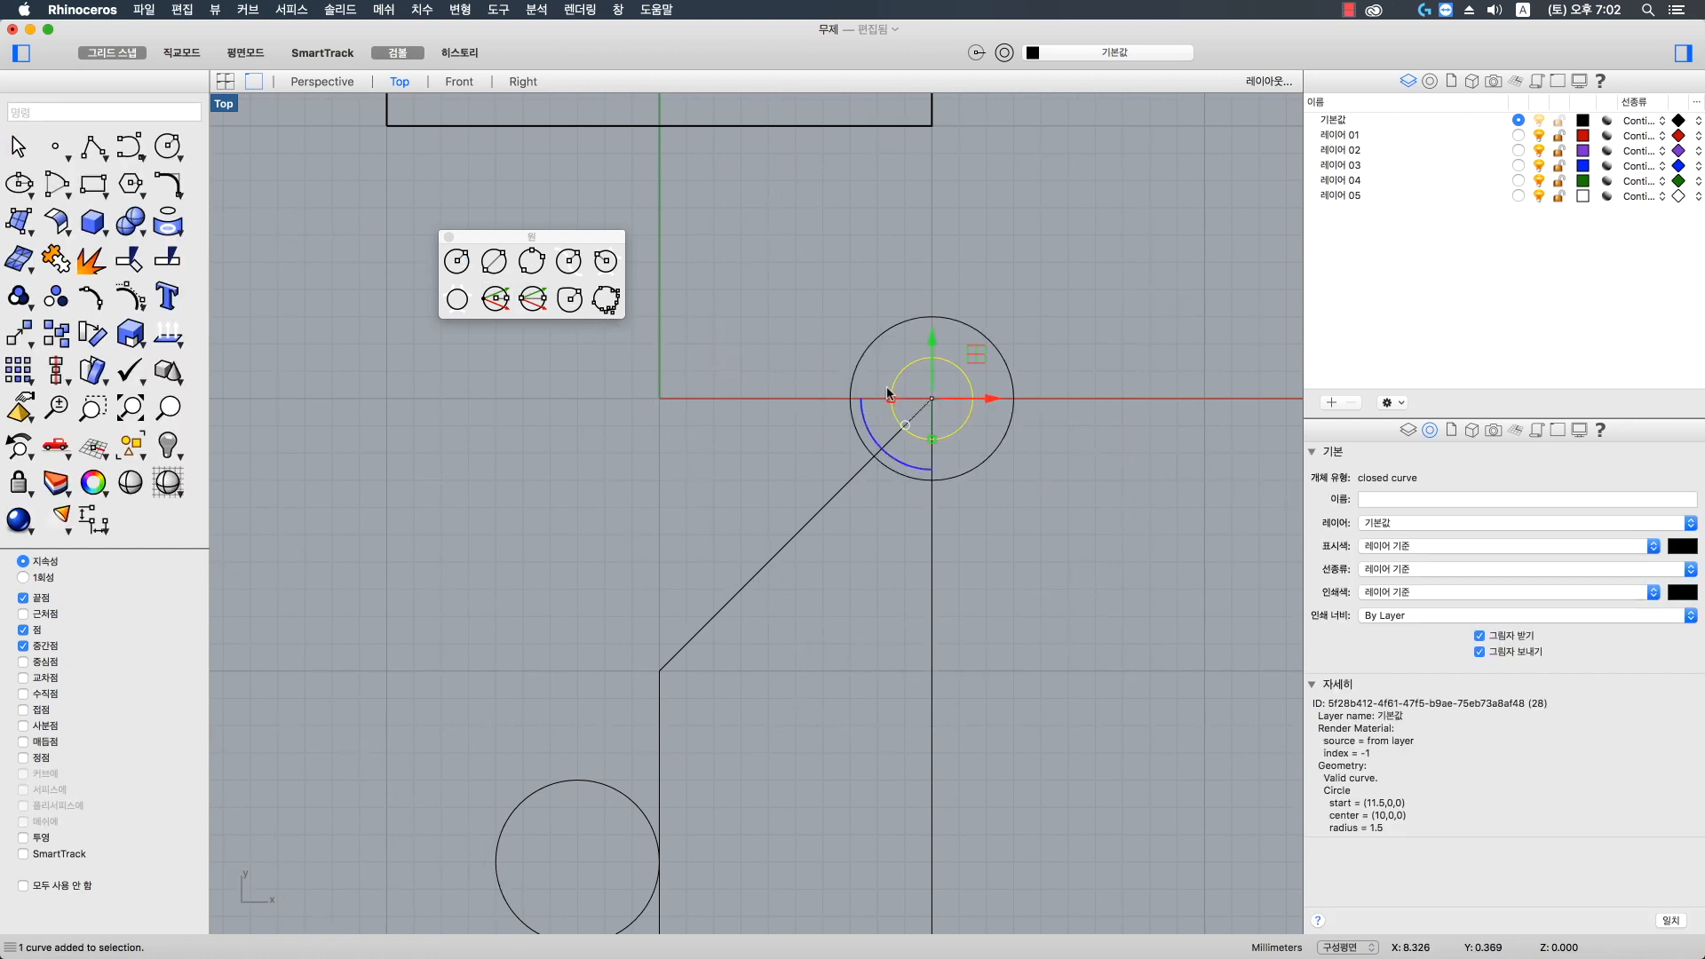
pyautogui.press('Delete')
pyautogui.scroll(2, 874, 462)
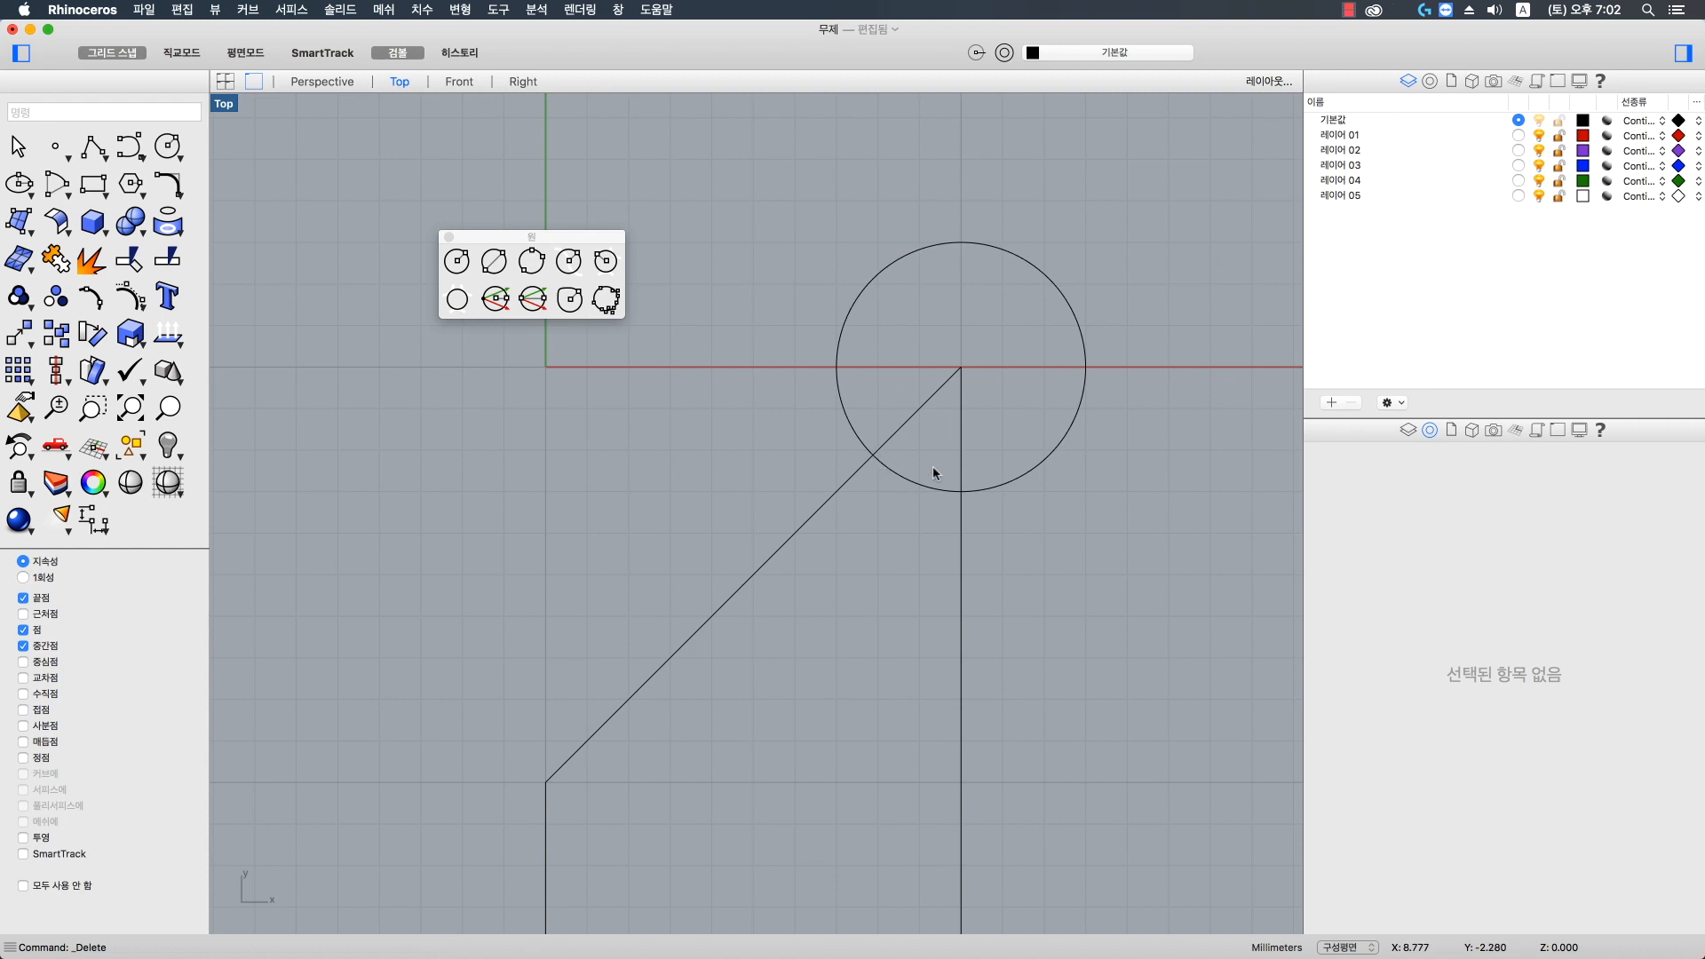
pyautogui.scroll(-3, 941, 494)
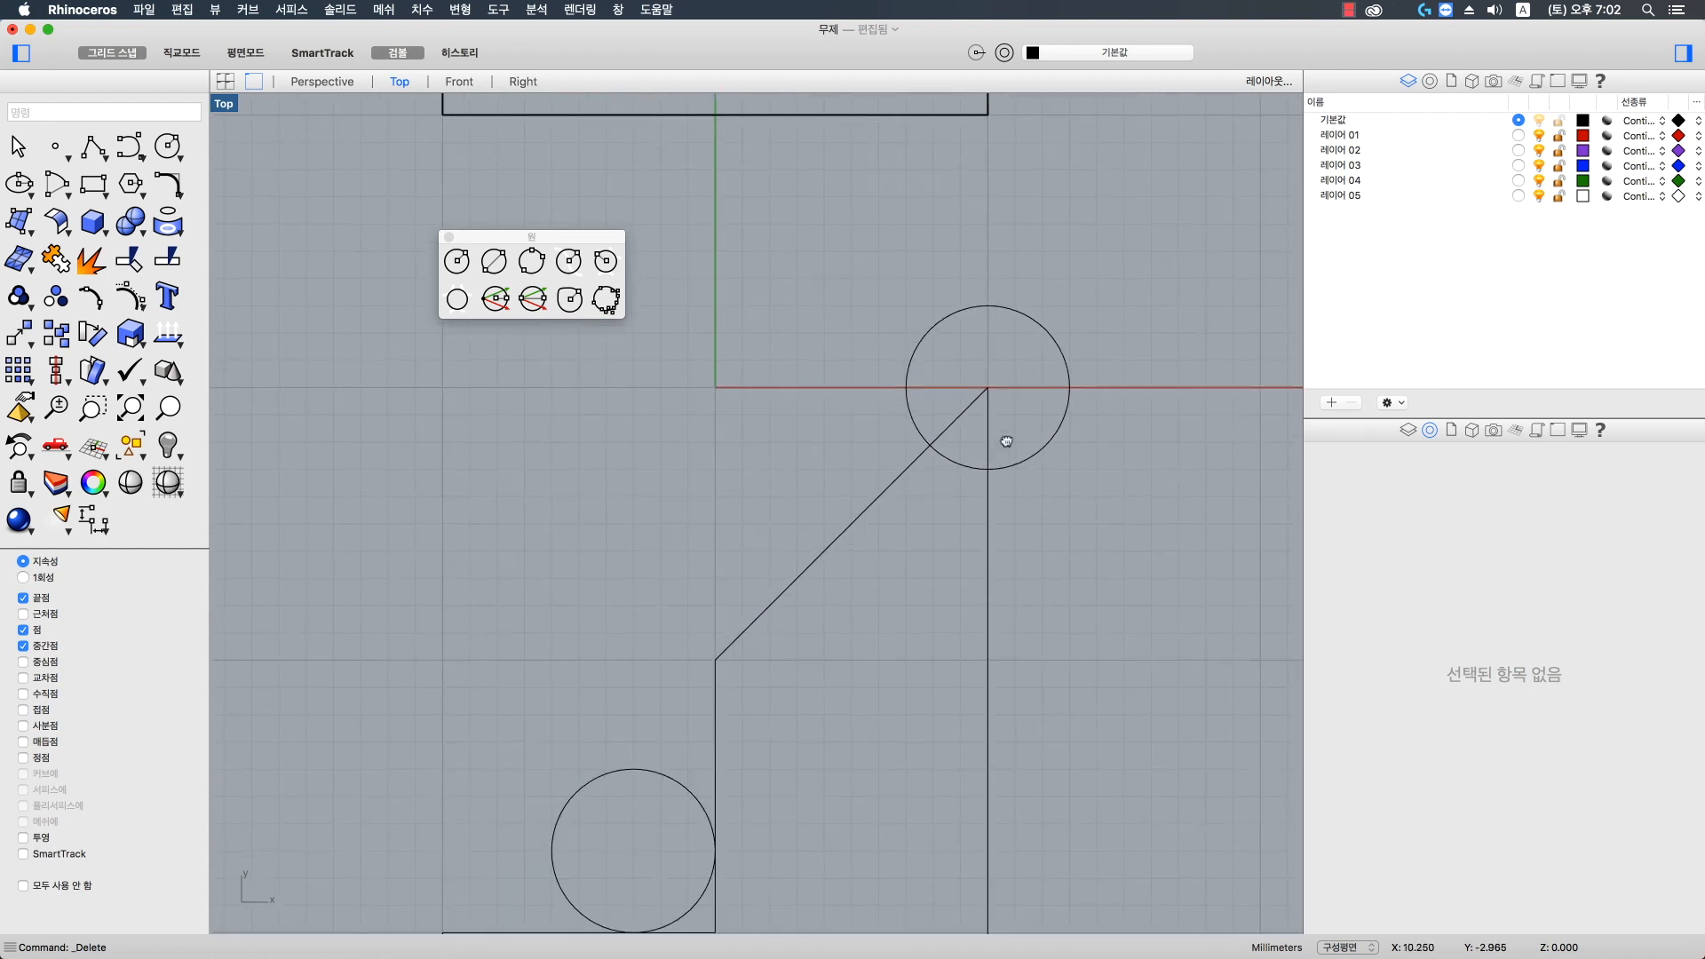
pyautogui.scroll(2, 999, 426)
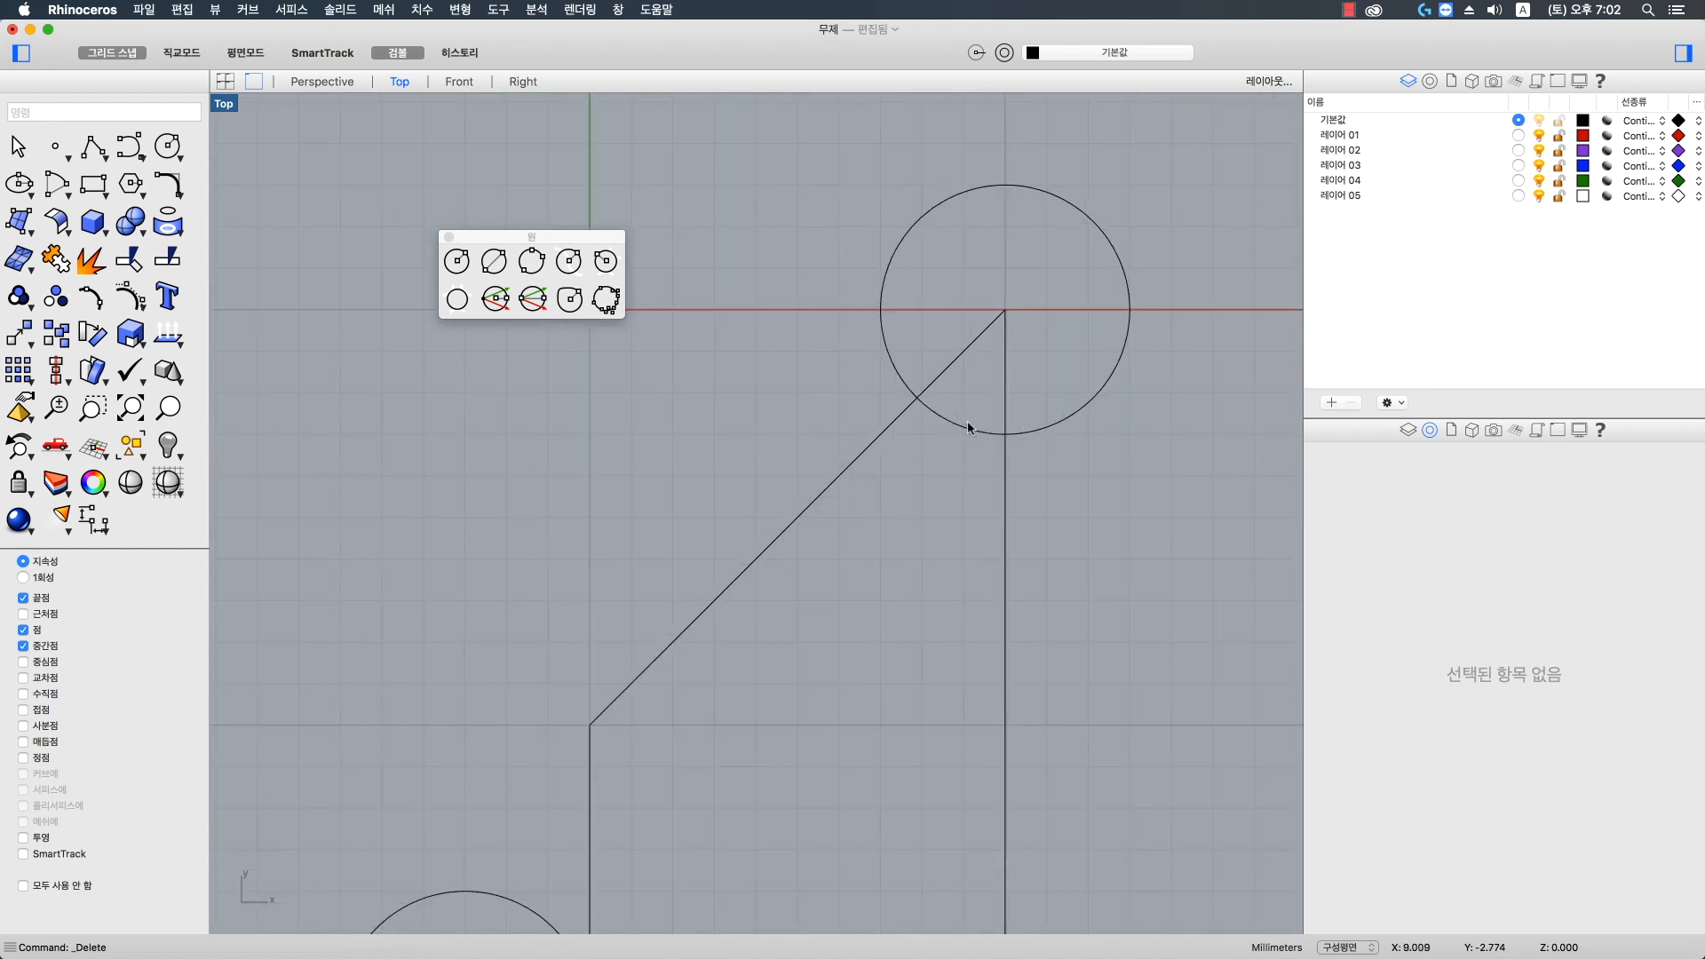
# - Trim the copied outline's peak with the 6 mm diameter circle and delete the circle arc left between the open ends
pyautogui.scroll(-4, 1105, 513)
pyautogui.moveTo(1165, 544); pyautogui.dragTo(972, 447)
pyautogui.scroll(2, 1092, 403)
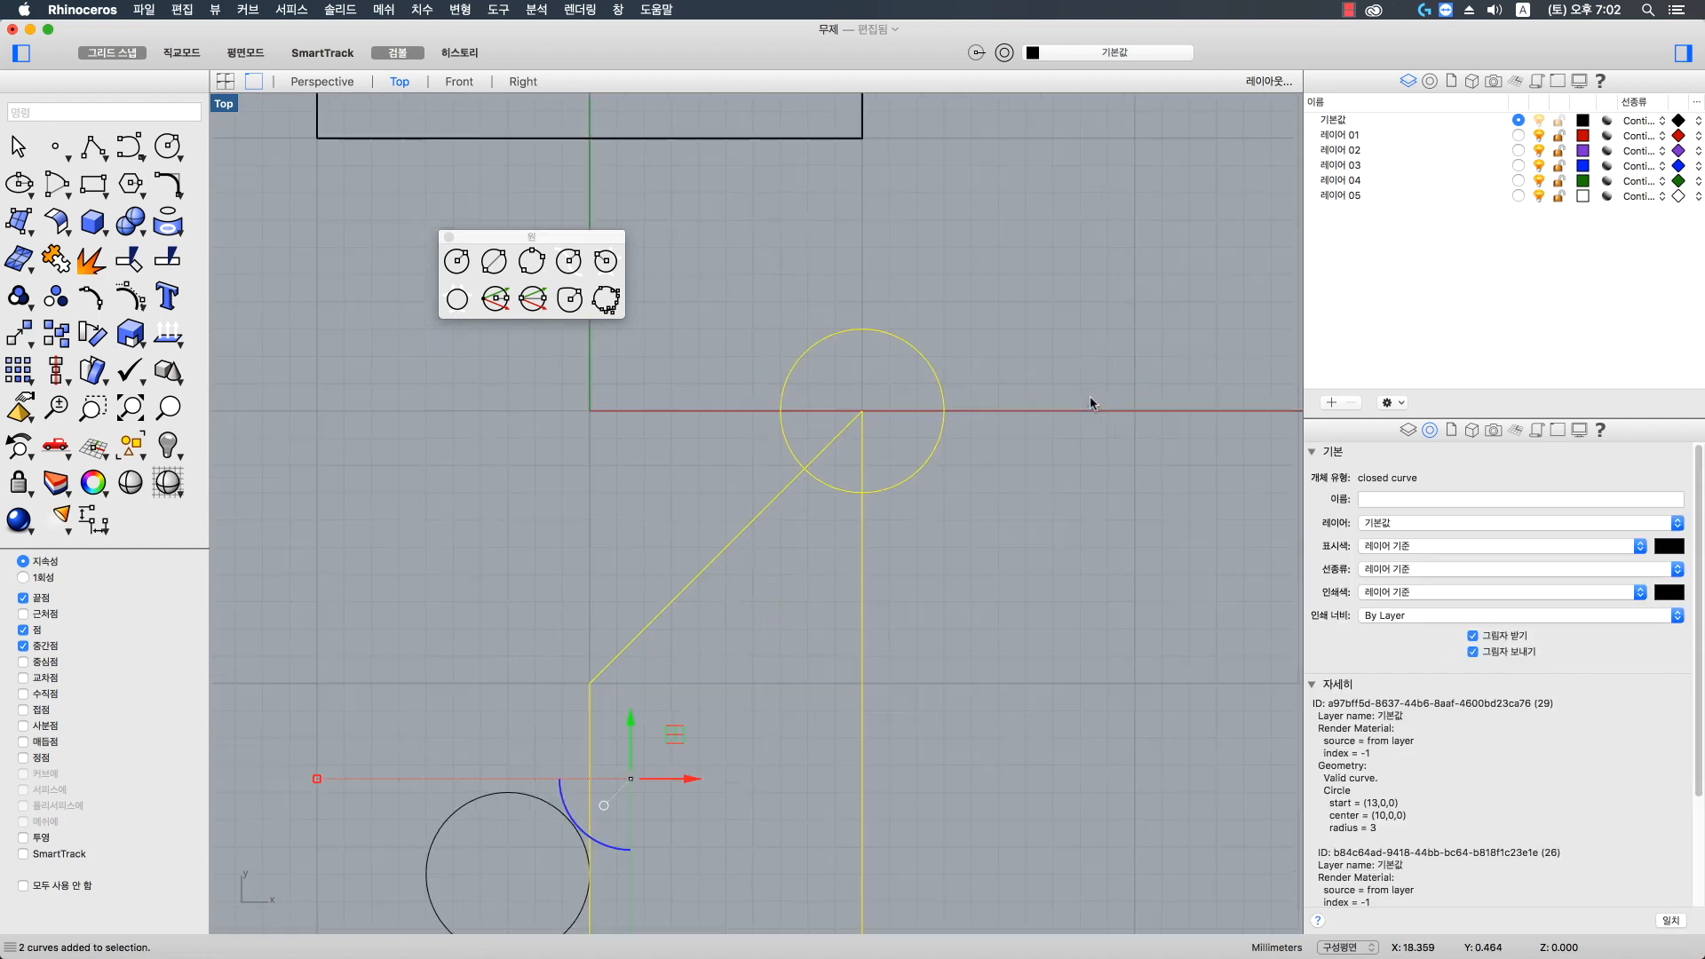
pyautogui.scroll(1, 1091, 404)
pyautogui.write('trim')
pyautogui.press('Return')
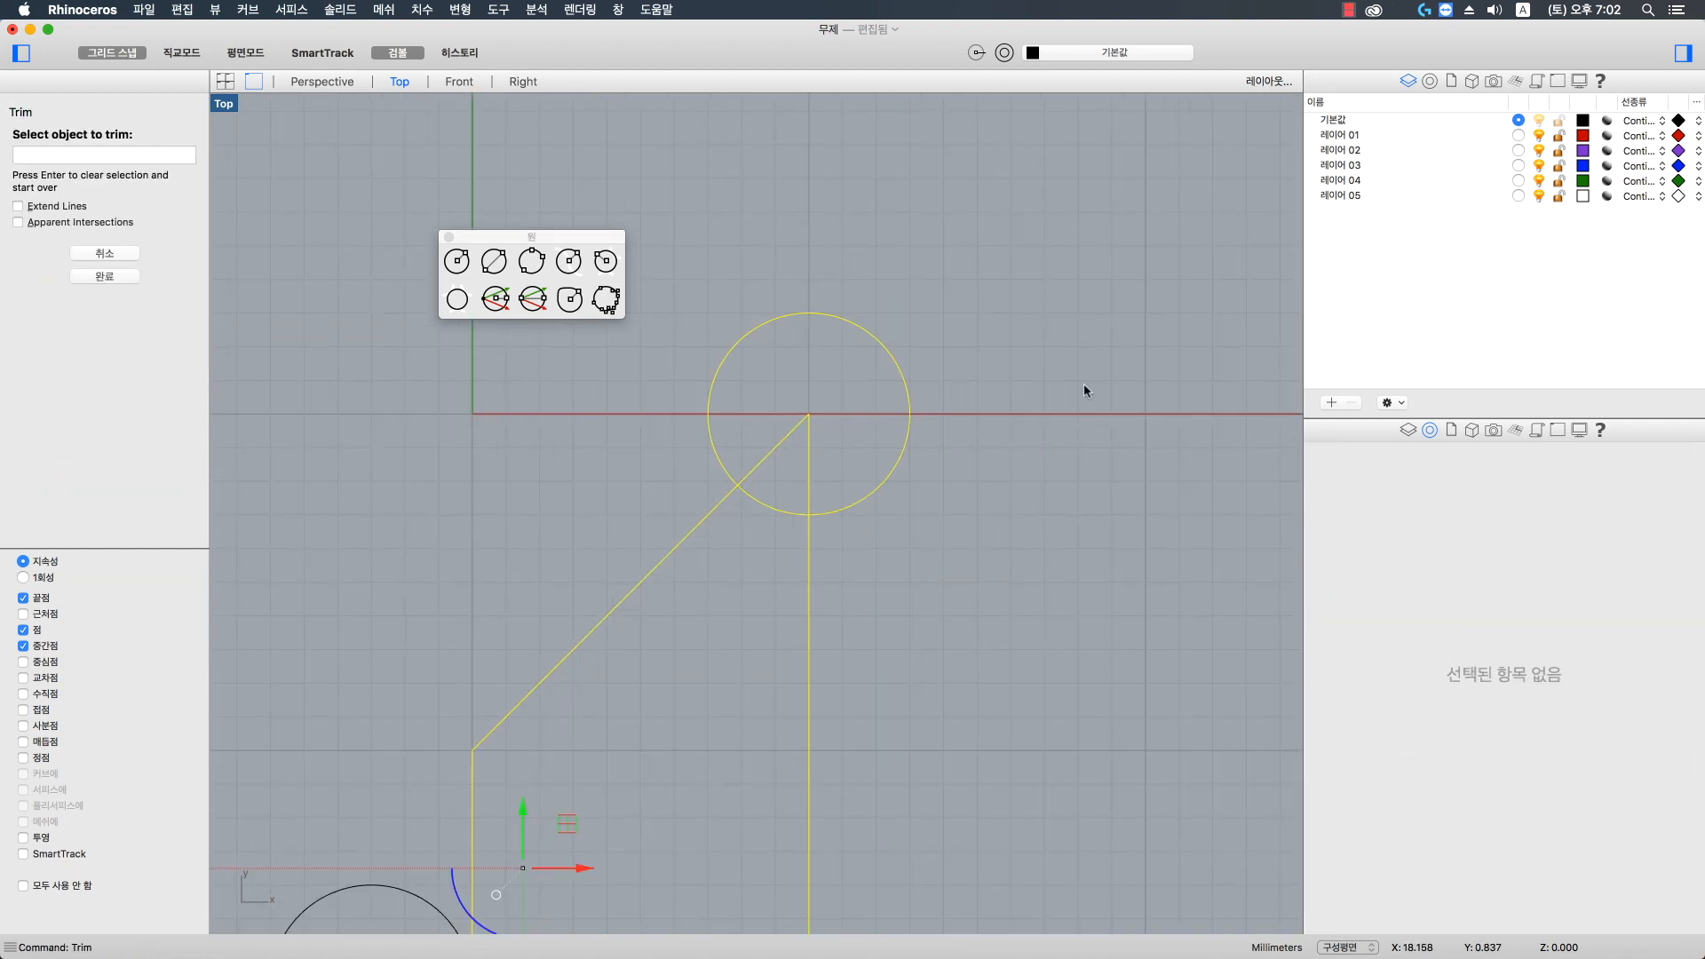
pyautogui.moveTo(890, 341); pyautogui.dragTo(746, 449)
pyautogui.moveTo(788, 482); pyautogui.dragTo(887, 460, button='right')
pyautogui.press('Return')
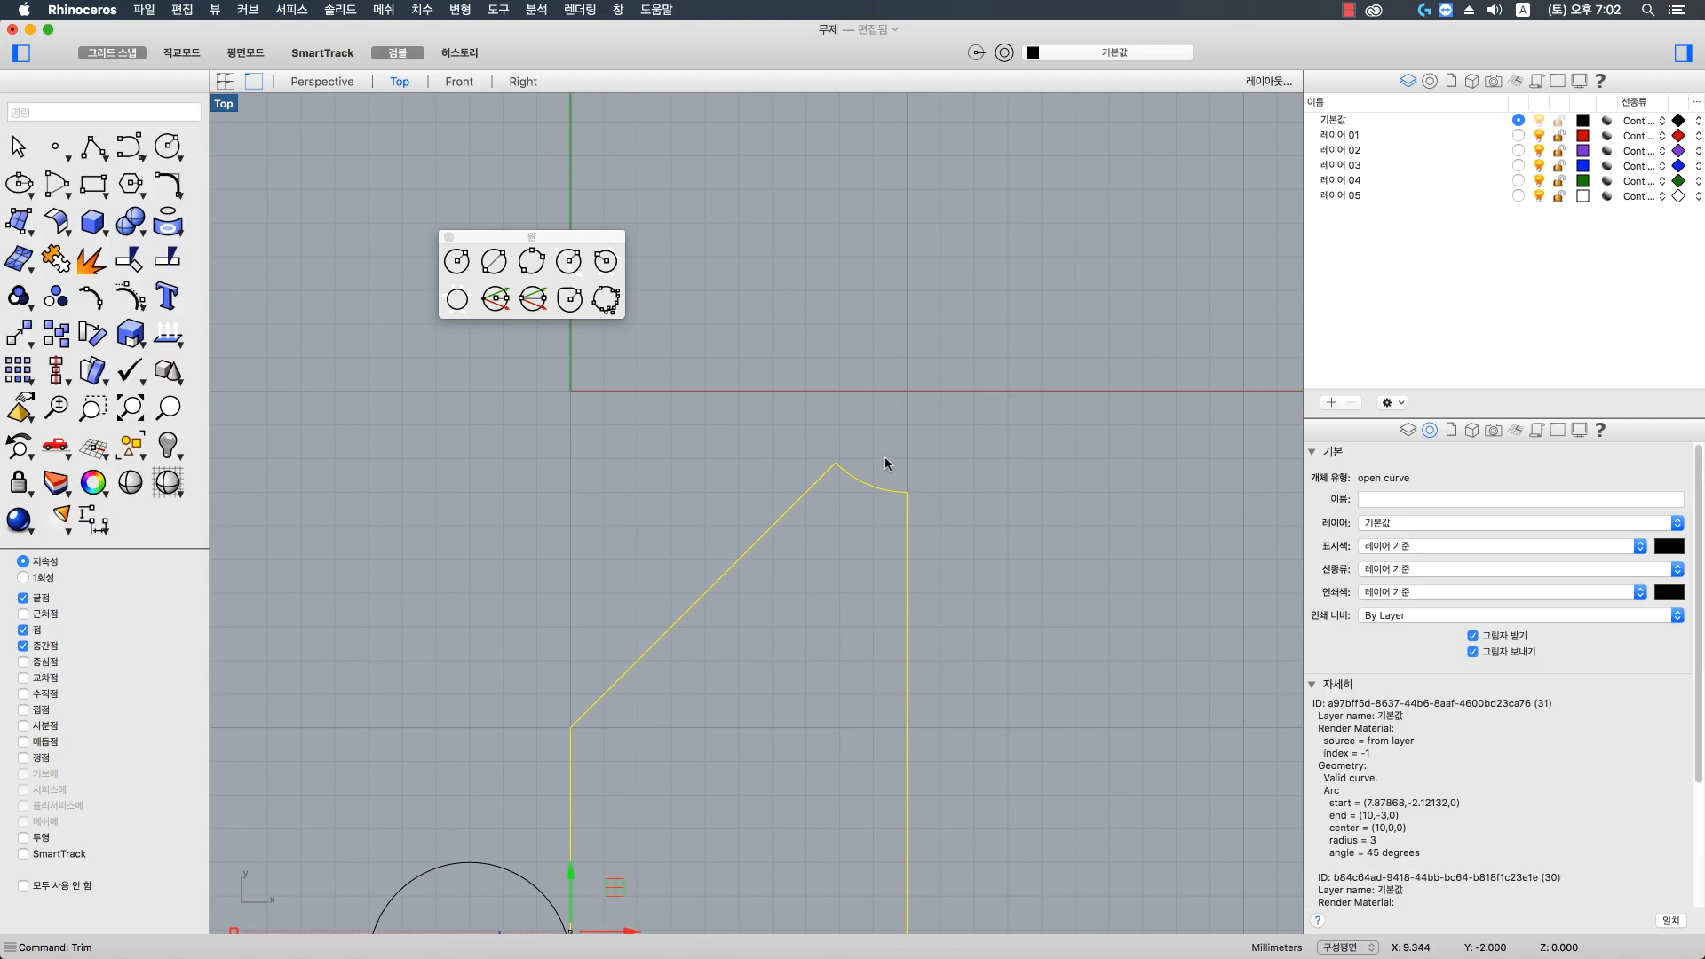
pyautogui.click(874, 488)
pyautogui.press('Delete')
# - Join the outline's two open ends at the peak with an ArcBlend and select the blend curve to inspect it
pyautogui.write('arc')
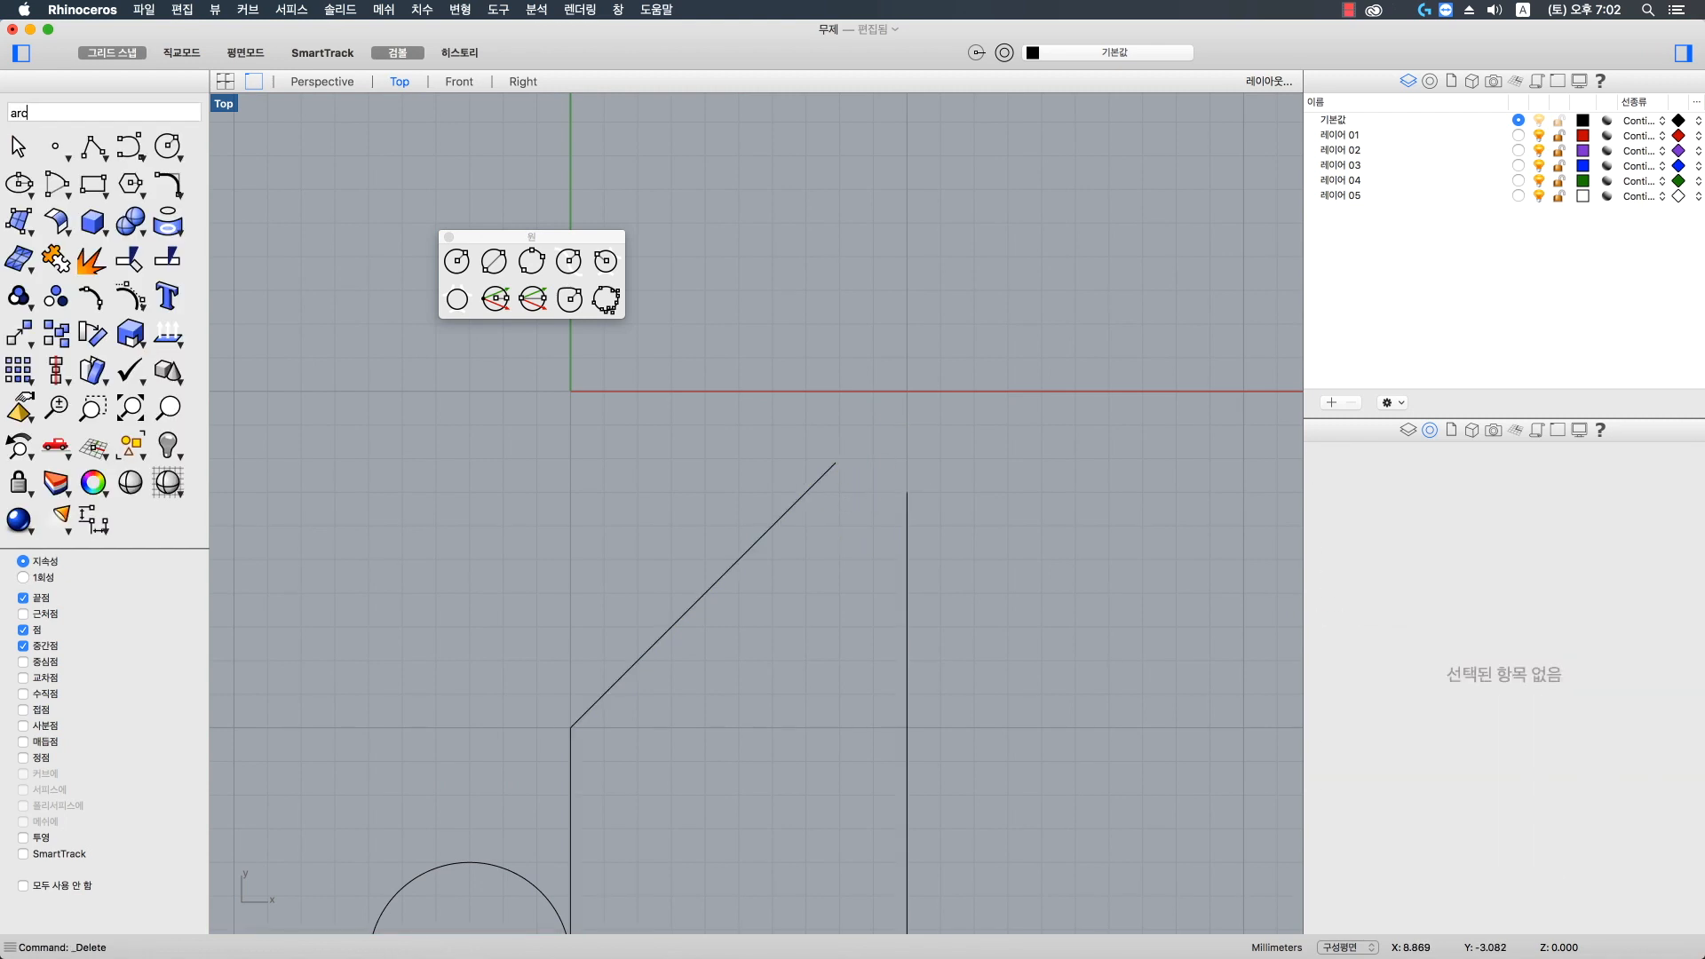
pyautogui.press('Down')
pyautogui.press('Return')
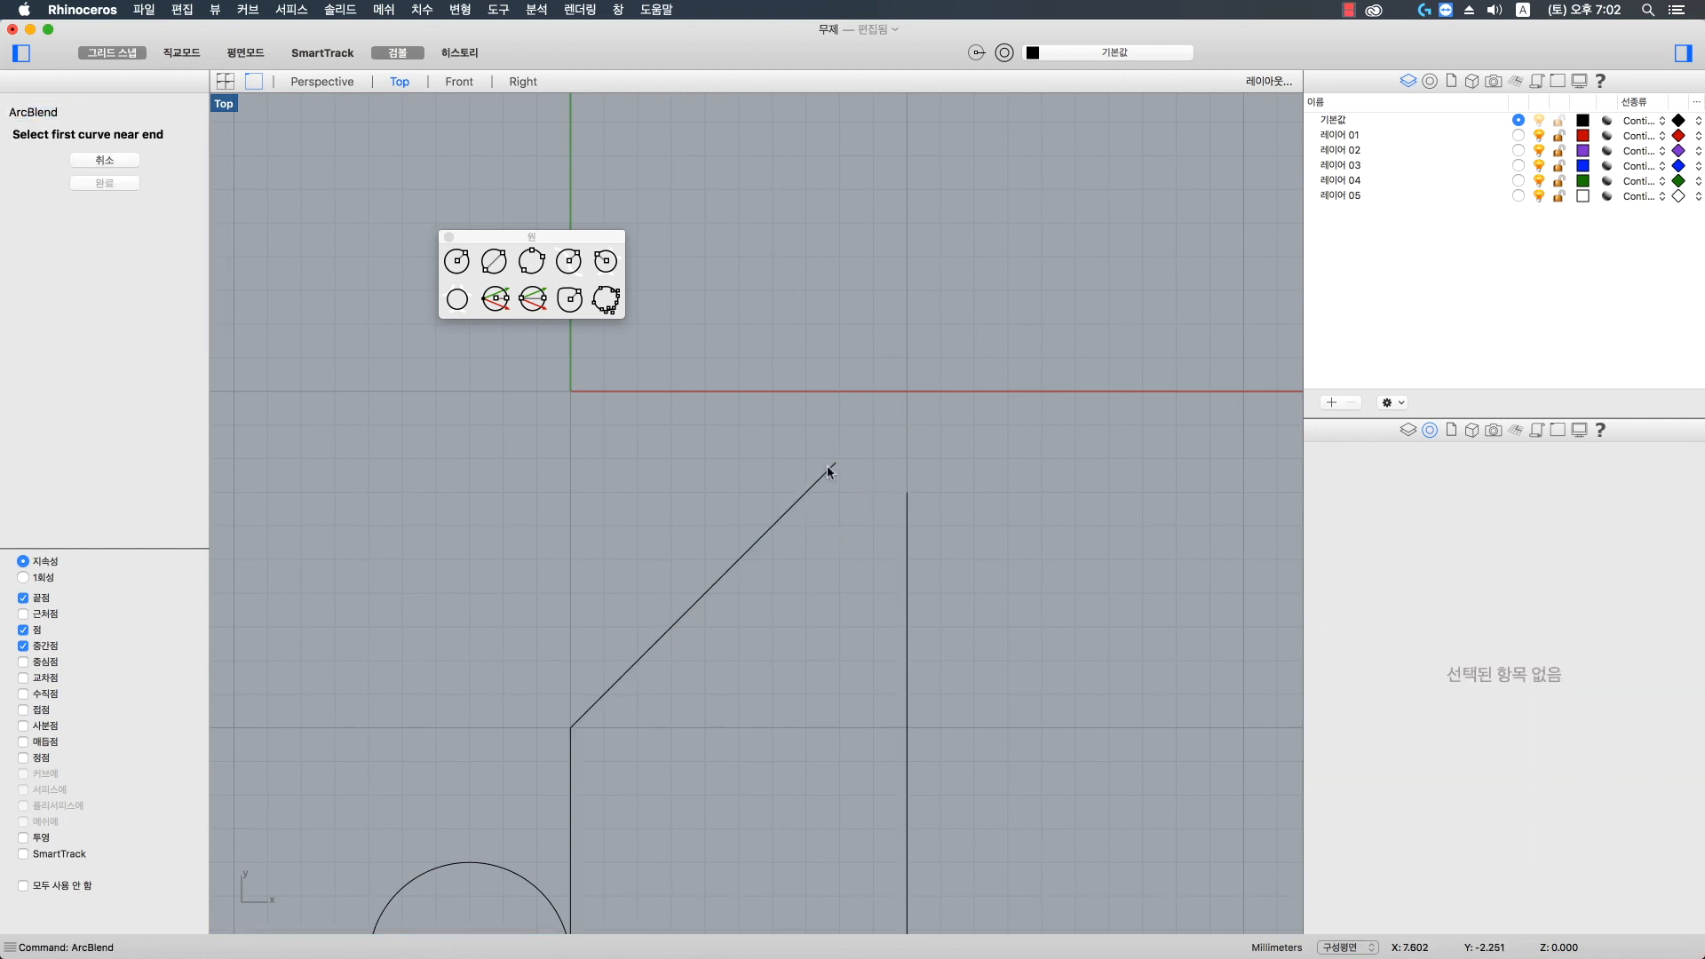
pyautogui.click(828, 465)
pyautogui.click(902, 503)
pyautogui.scroll(-3, 902, 521)
pyautogui.press('Return')
pyautogui.moveTo(807, 613); pyautogui.dragTo(920, 512, button='right')
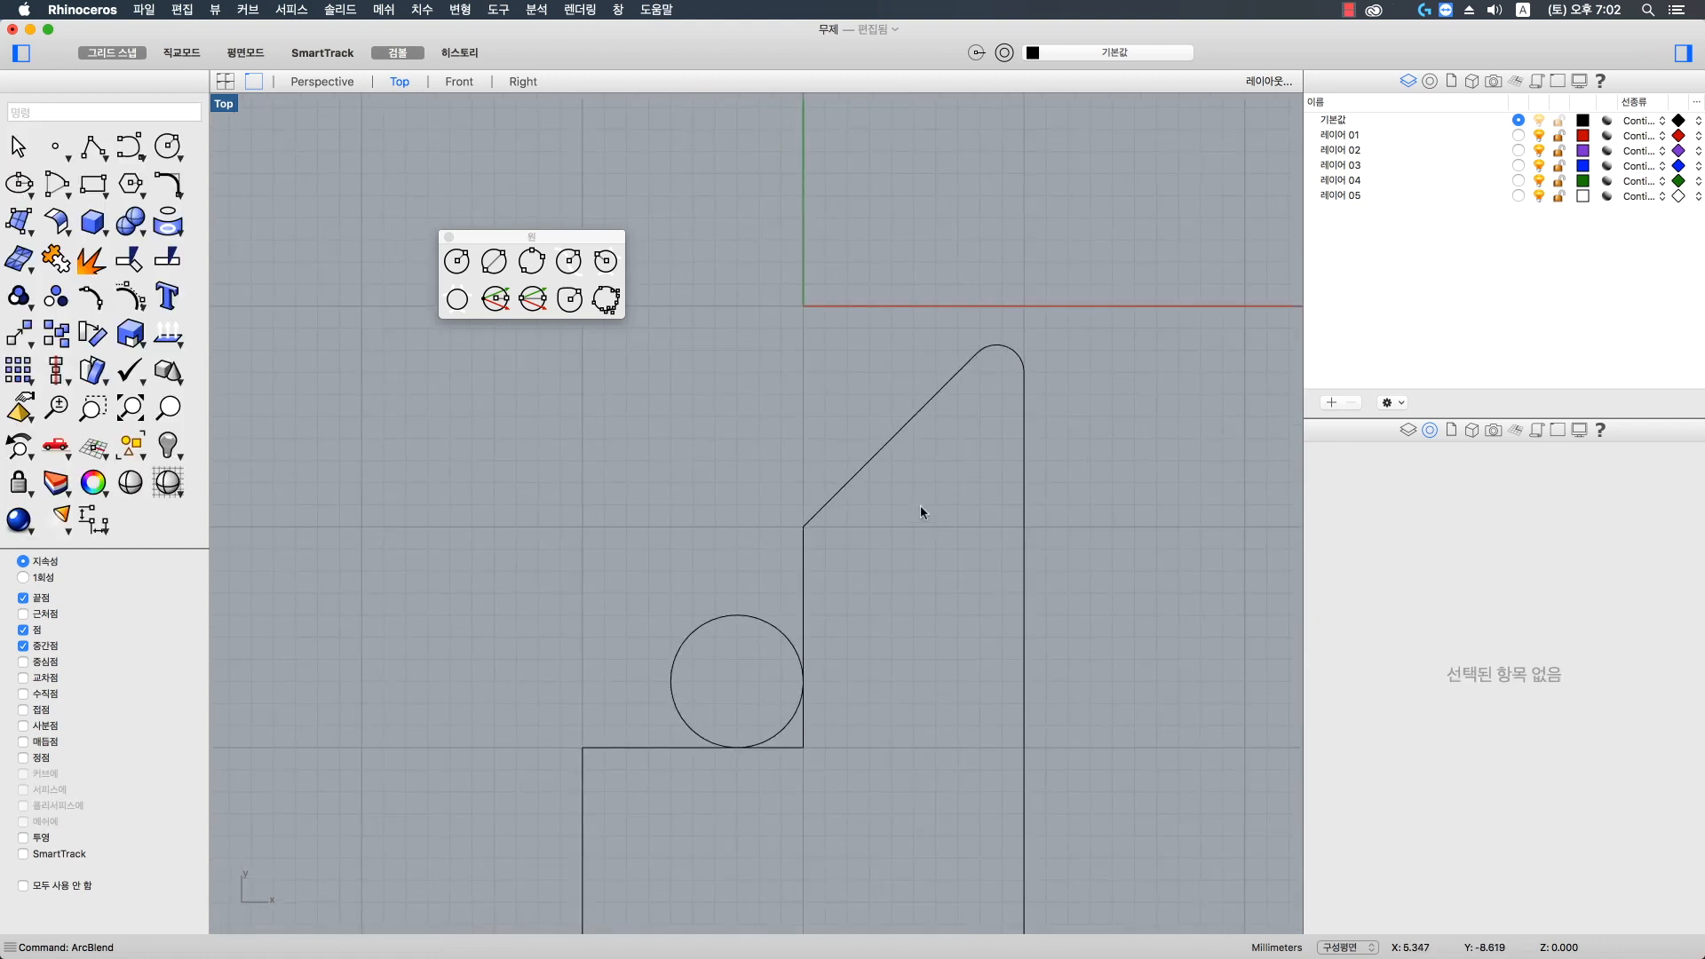
pyautogui.click(1014, 364)
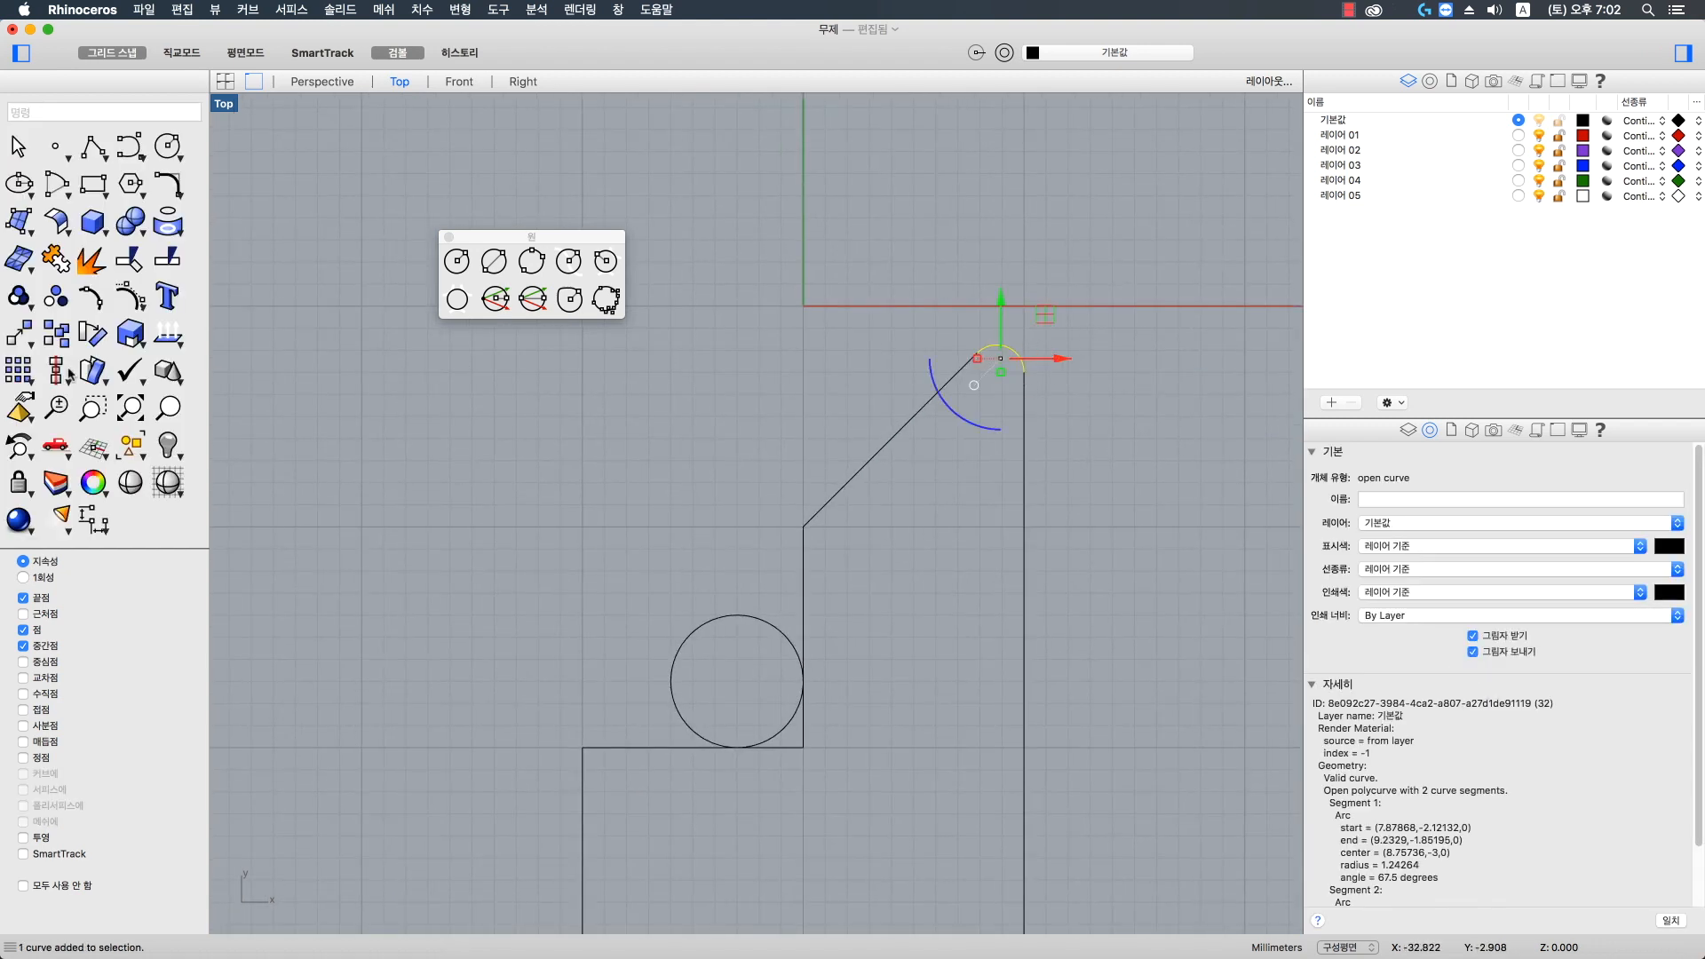
pyautogui.press('Escape')
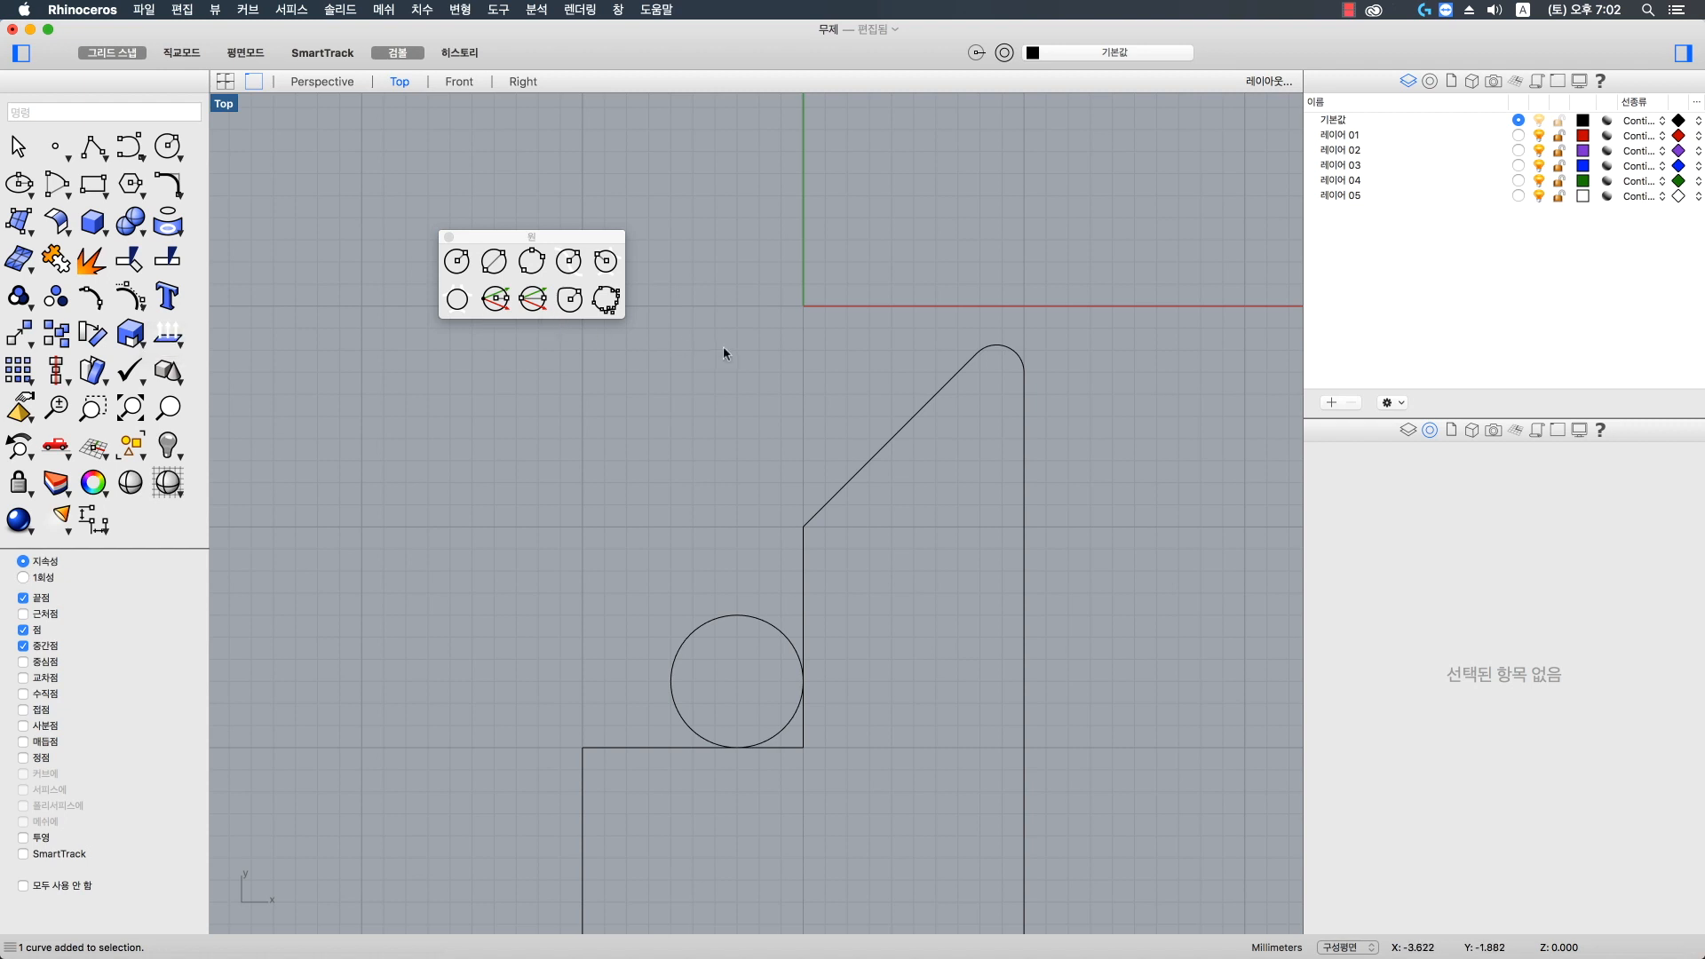
# - Undo the arc blend, the deletion and the trim at the outline's peak
pyautogui.press('super+z')
pyautogui.press('super+z')
pyautogui.scroll(3, 746, 353)
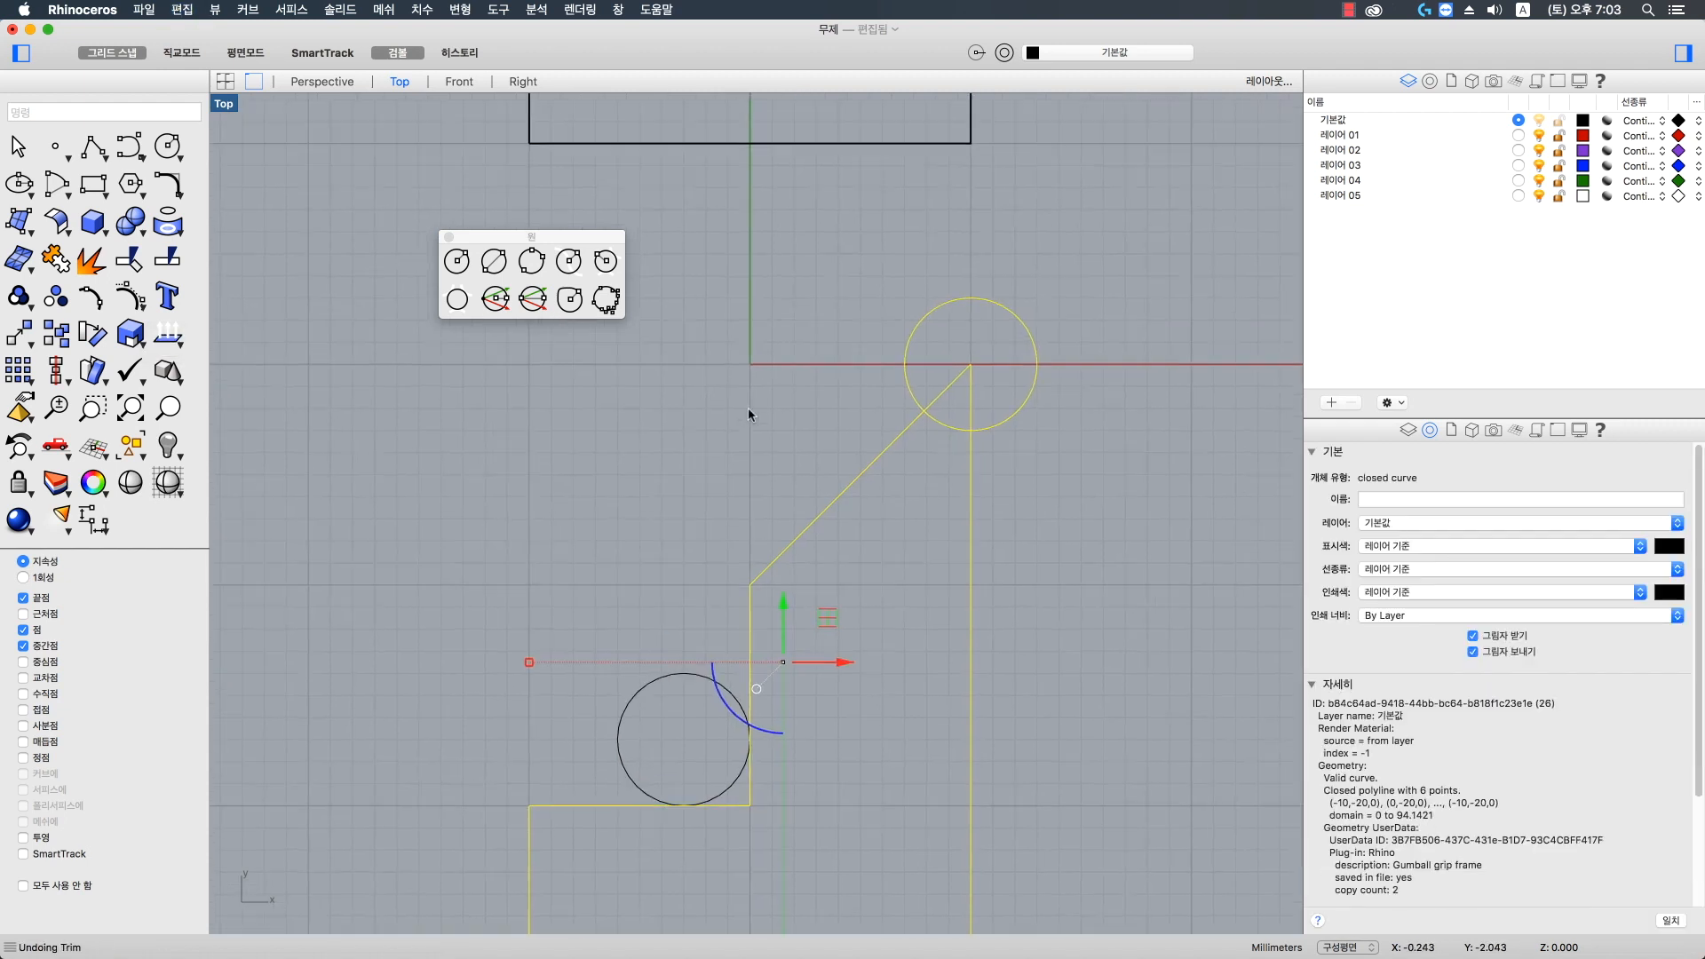
# - Split the copied outline at its peak, using the 6 mm diameter circle as the cutting object
pyautogui.click(988, 466)
pyautogui.click(977, 462)
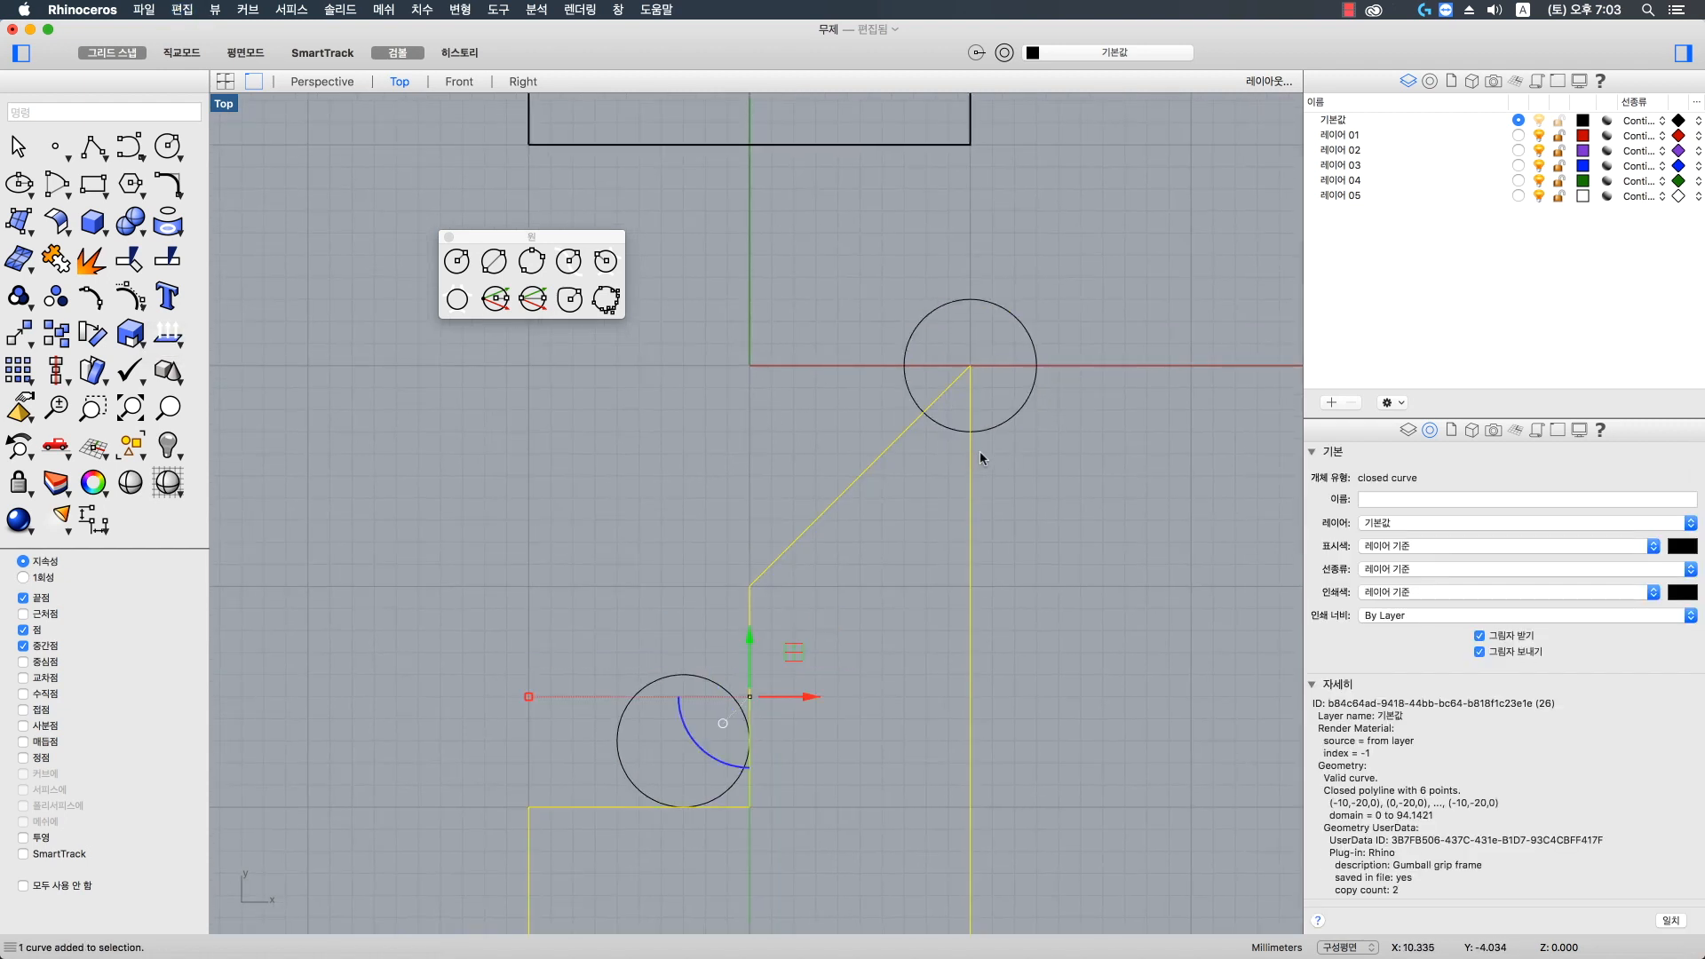
pyautogui.write('split')
pyautogui.press('Return')
pyautogui.click(1000, 426)
pyautogui.press('Return')
pyautogui.click(974, 407)
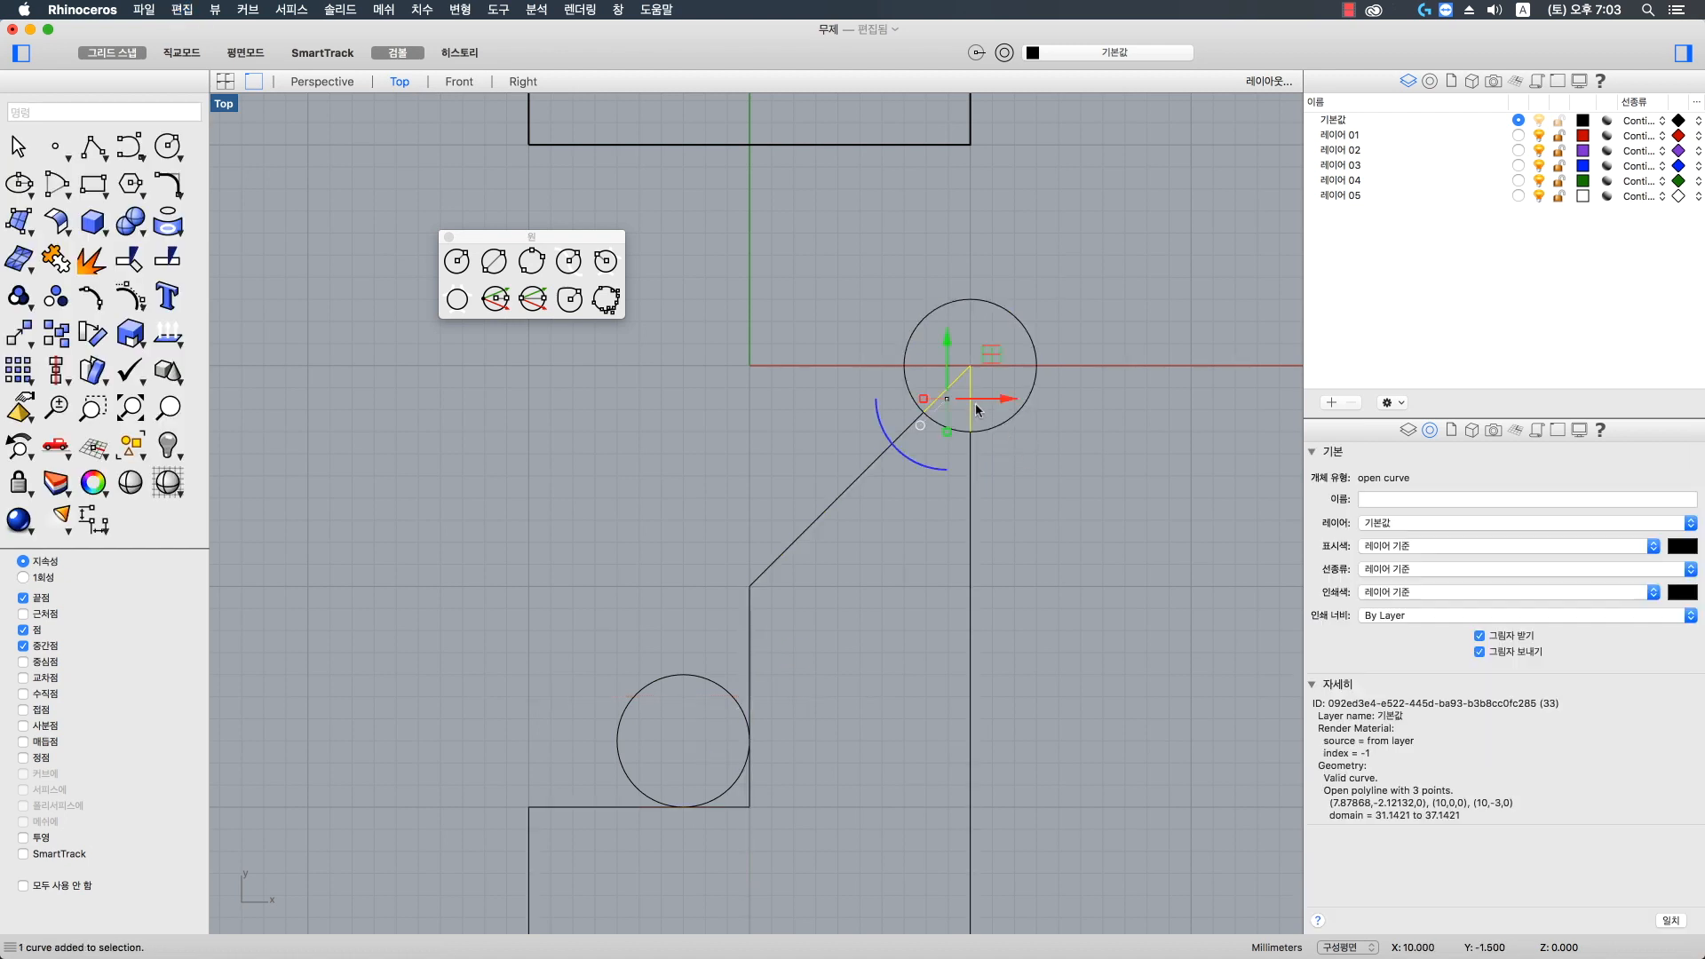
# - Delete the cutting circle at the outline's peak
pyautogui.click(998, 423)
pyautogui.press('Delete')
pyautogui.scroll(2, 941, 404)
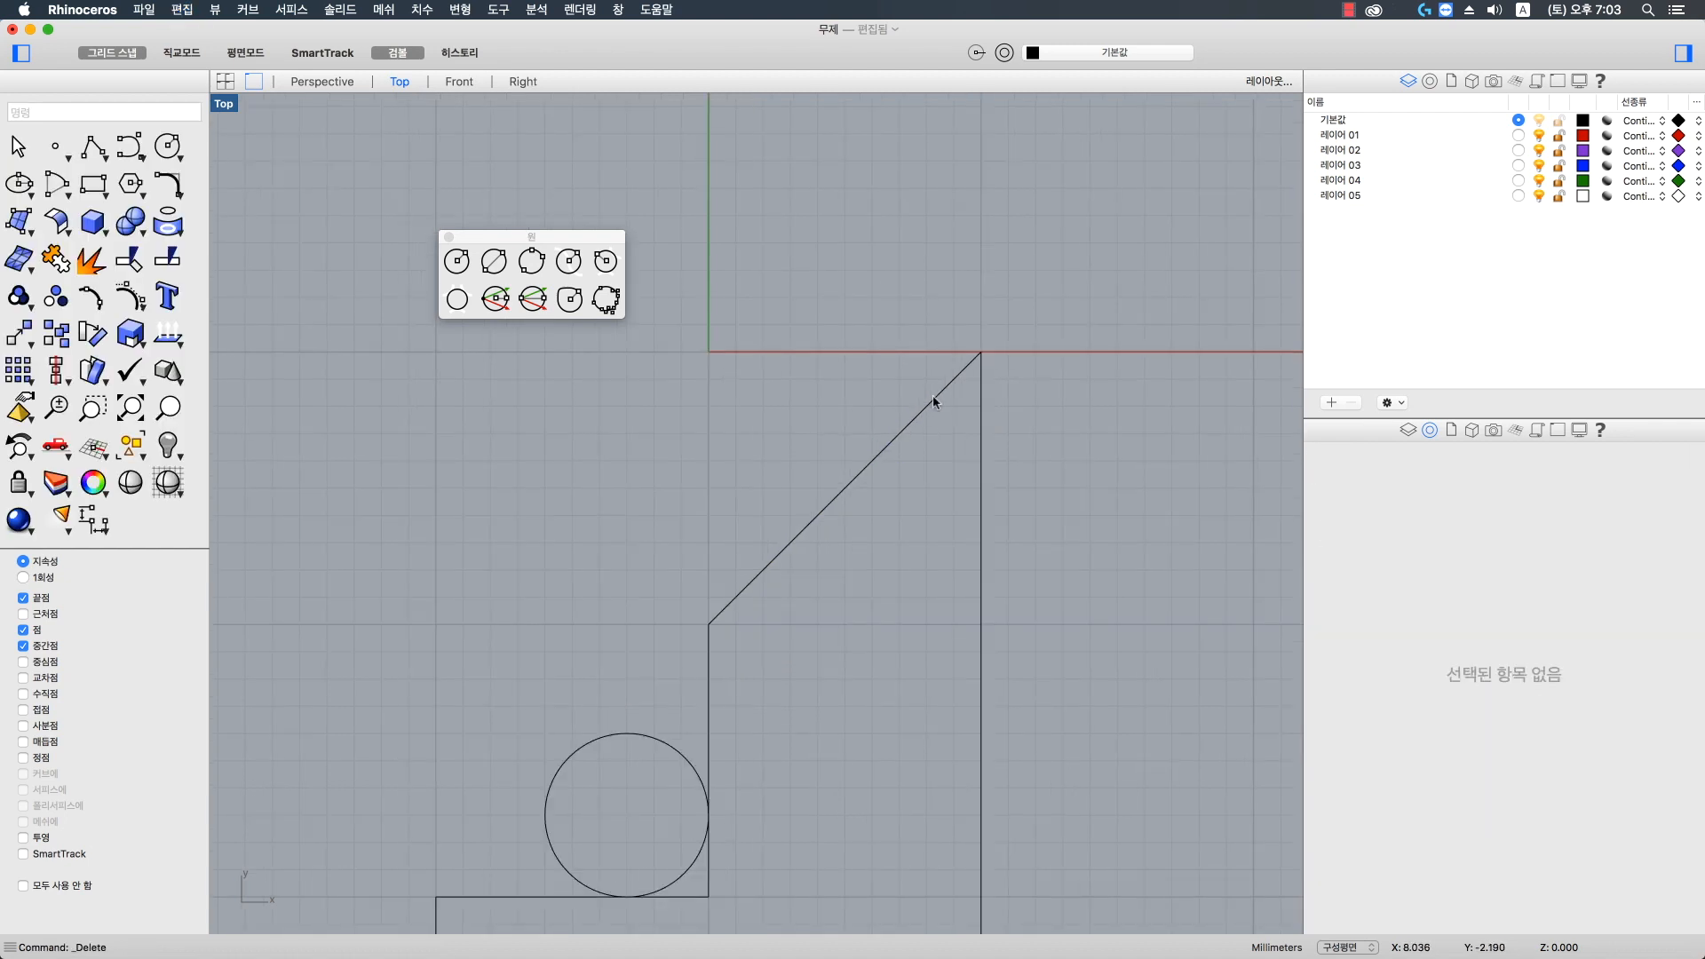
# - Move the split-off corner piece at the peak to layer 레이어 01
pyautogui.click(980, 407)
pyautogui.rightClick(1350, 136)
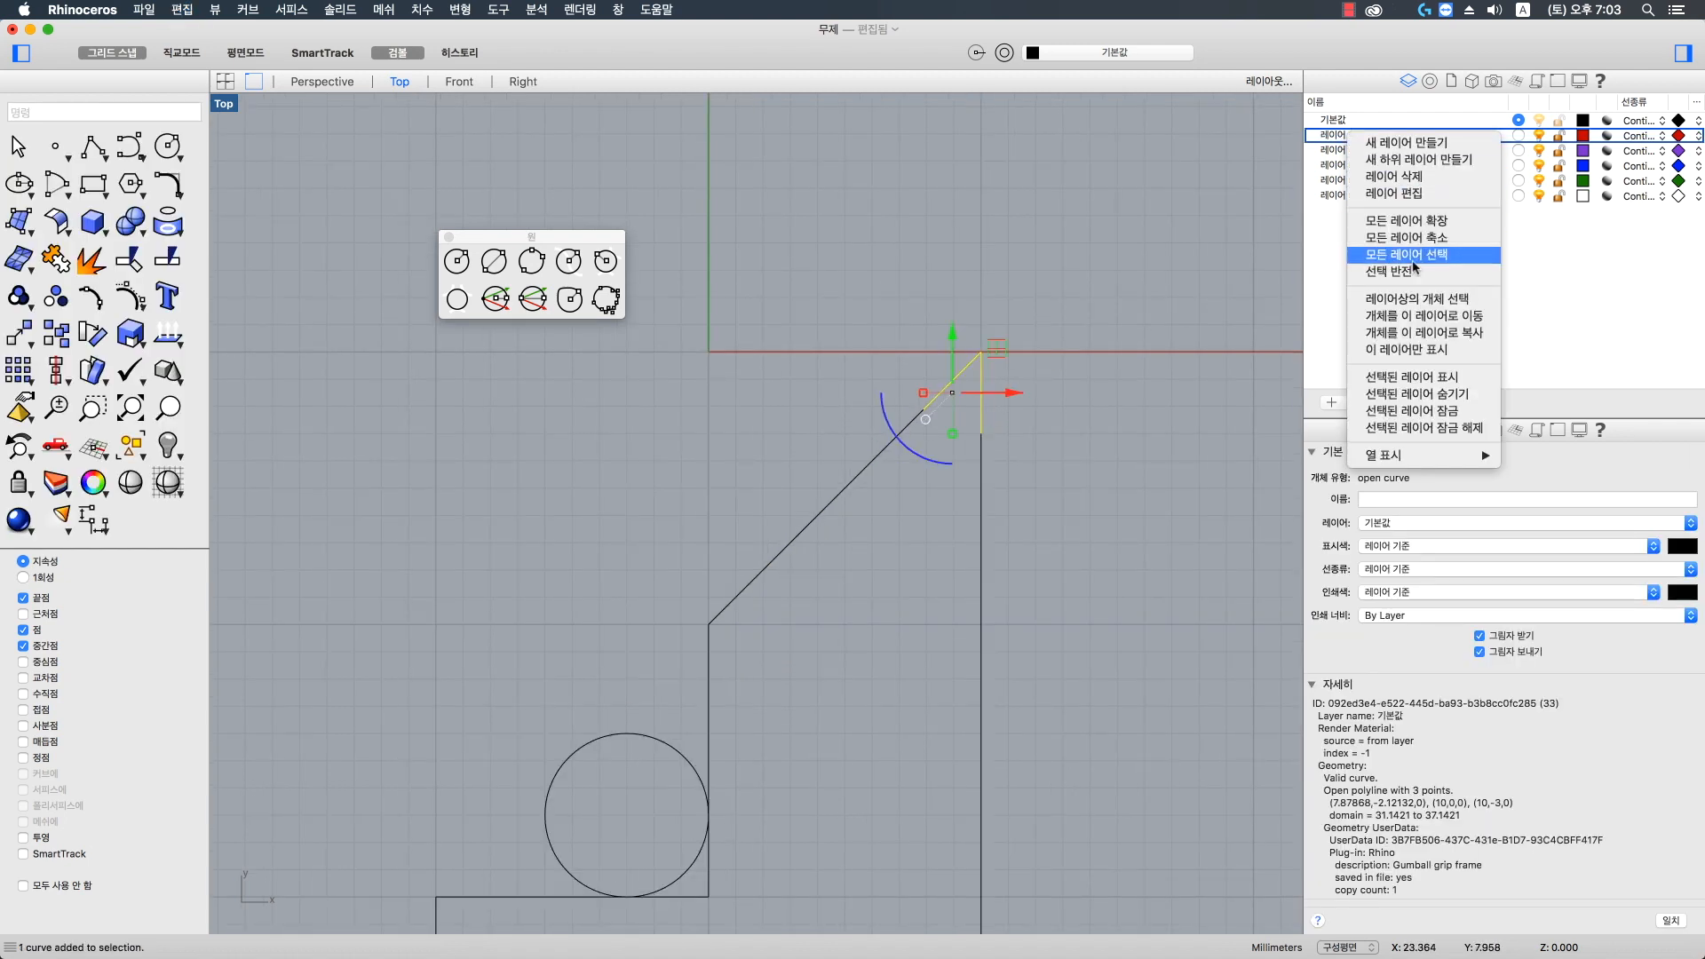
pyautogui.click(1424, 315)
pyautogui.moveTo(1129, 486); pyautogui.dragTo(1167, 451, button='right')
pyautogui.write('a')
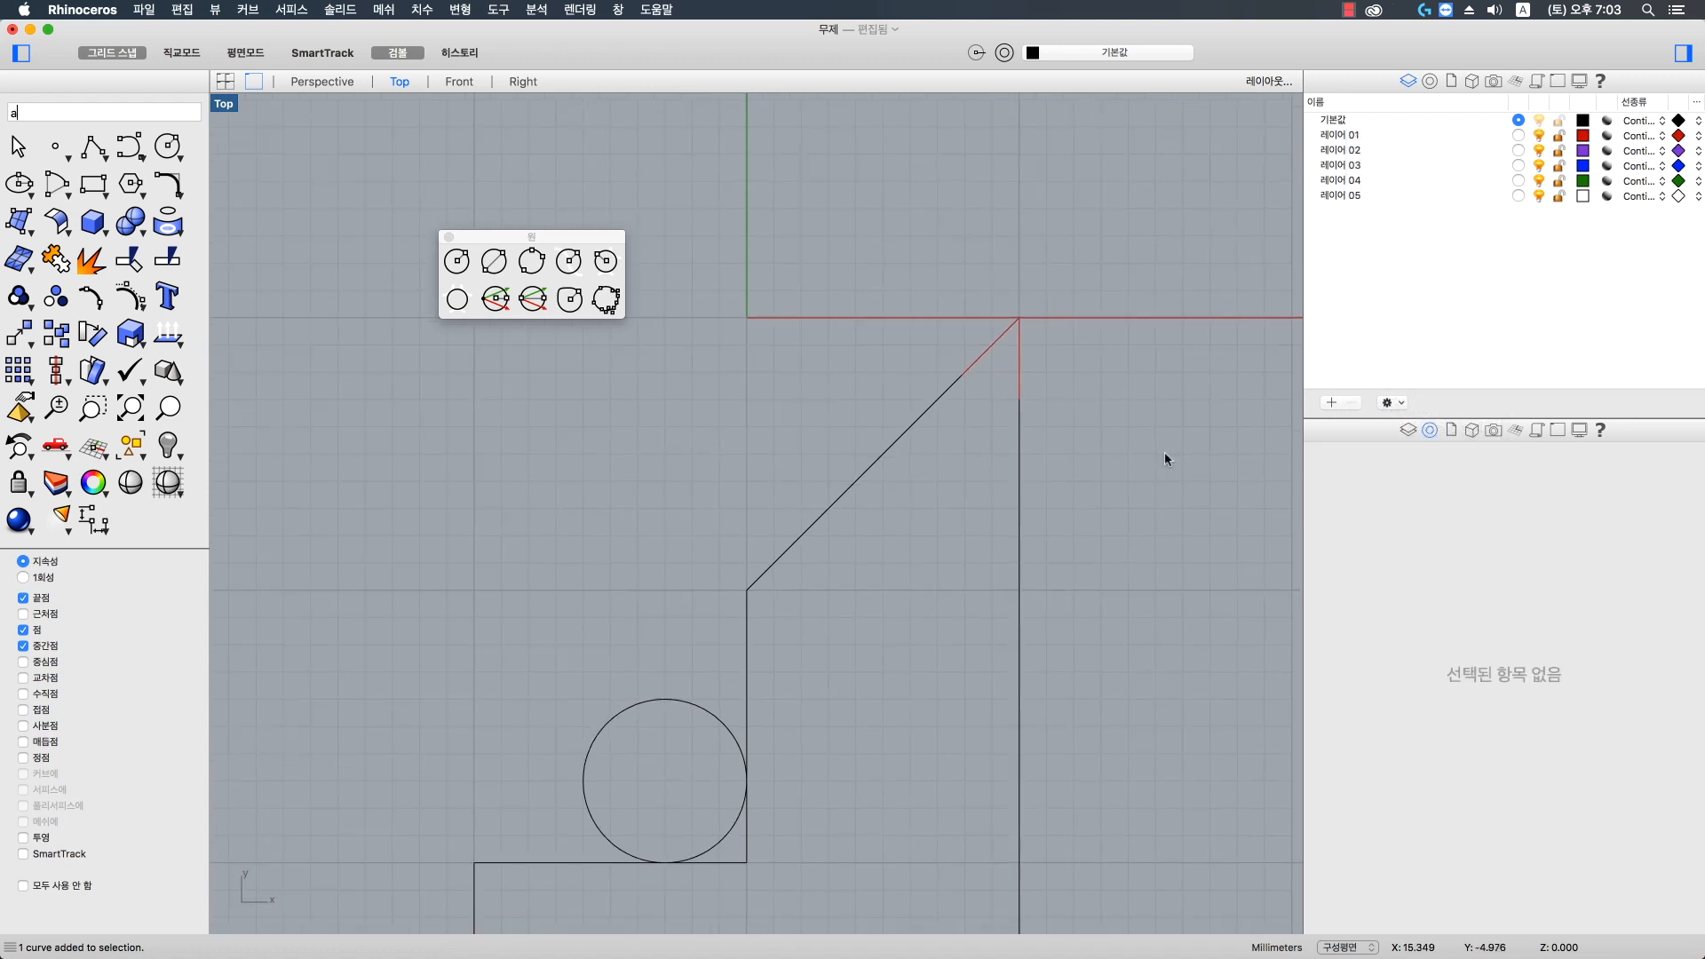
pyautogui.write('rc')
pyautogui.press('Return')
pyautogui.press('Escape')
# - Create an ArcBlend between the sloped edge's and long vertical edge's open ends at the peak, and inspect the blend curve
pyautogui.write('arc')
pyautogui.press('Down')
pyautogui.press('Down')
pyautogui.press('Return')
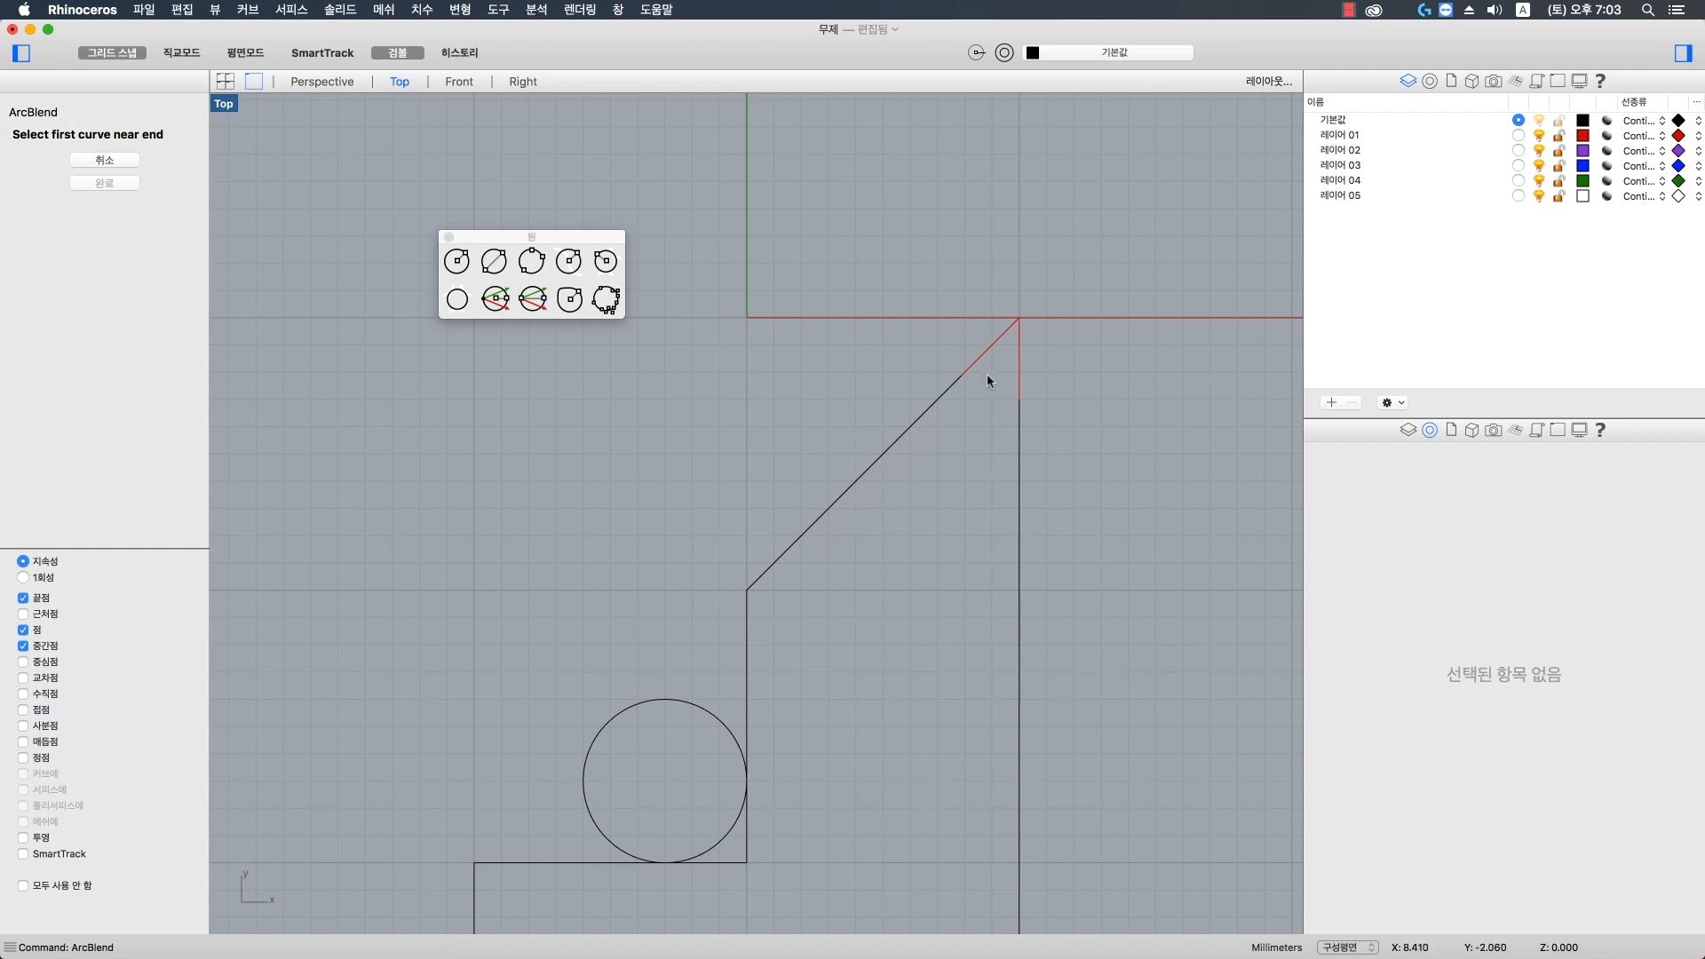
pyautogui.click(944, 393)
pyautogui.click(1019, 415)
pyautogui.press('Return')
pyautogui.moveTo(1041, 441); pyautogui.dragTo(936, 489, button='right')
pyautogui.click(950, 393)
pyautogui.scroll(-2, 936, 483)
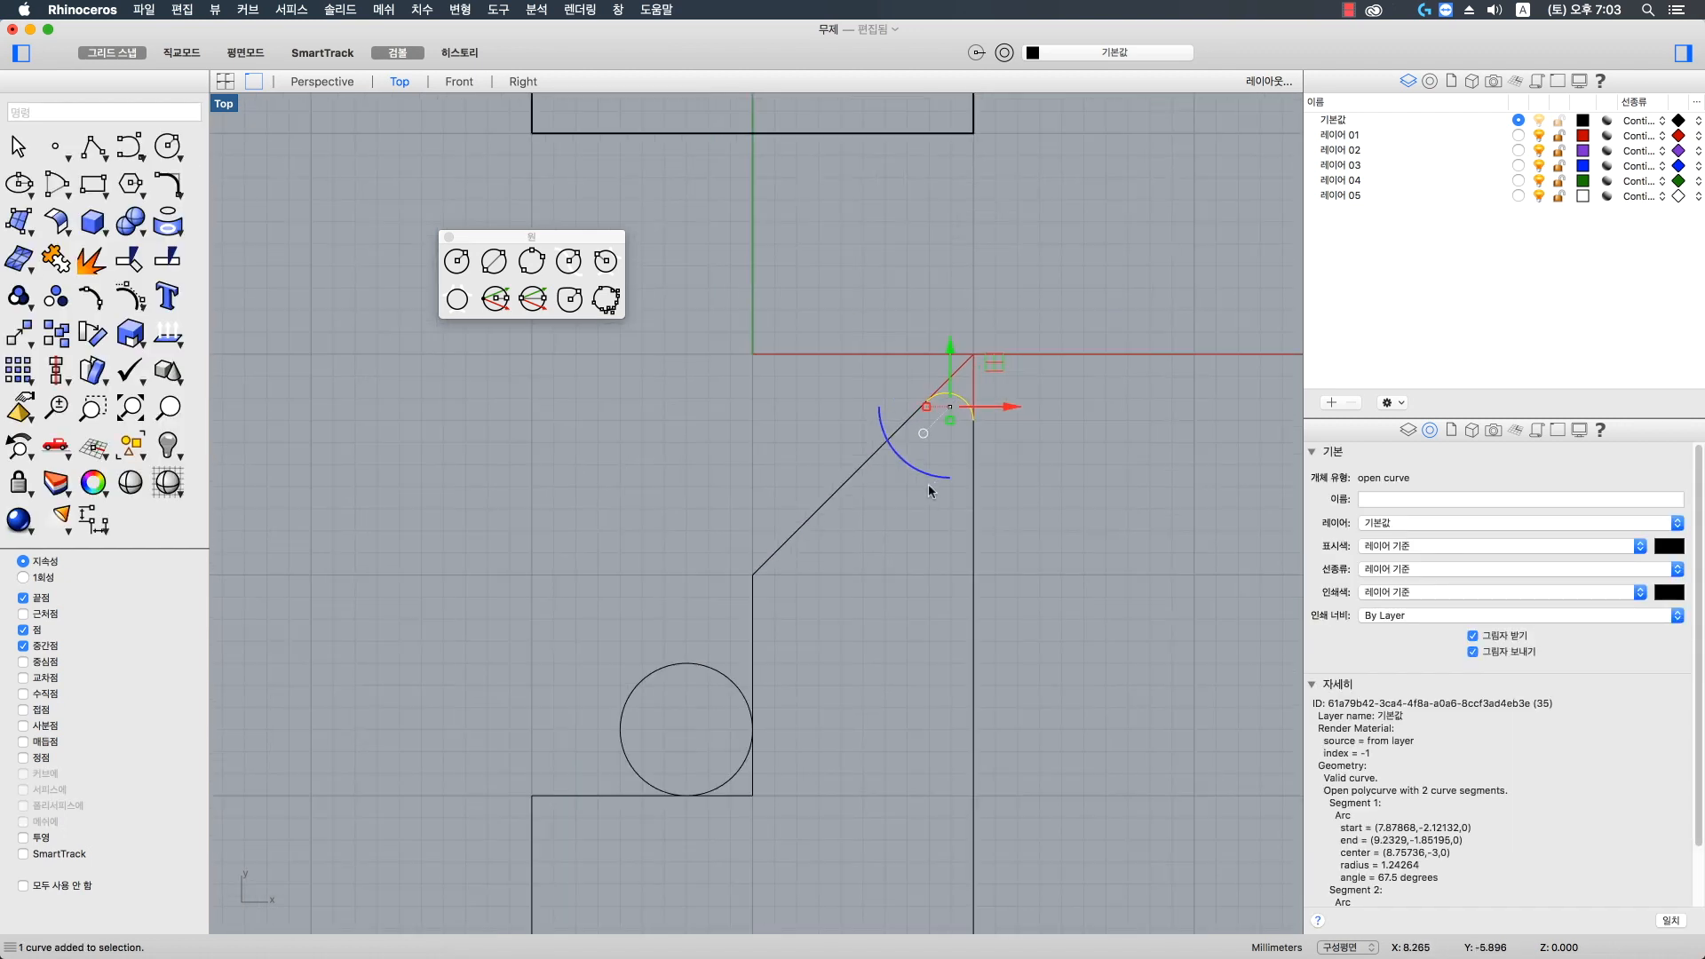
pyautogui.click(929, 484)
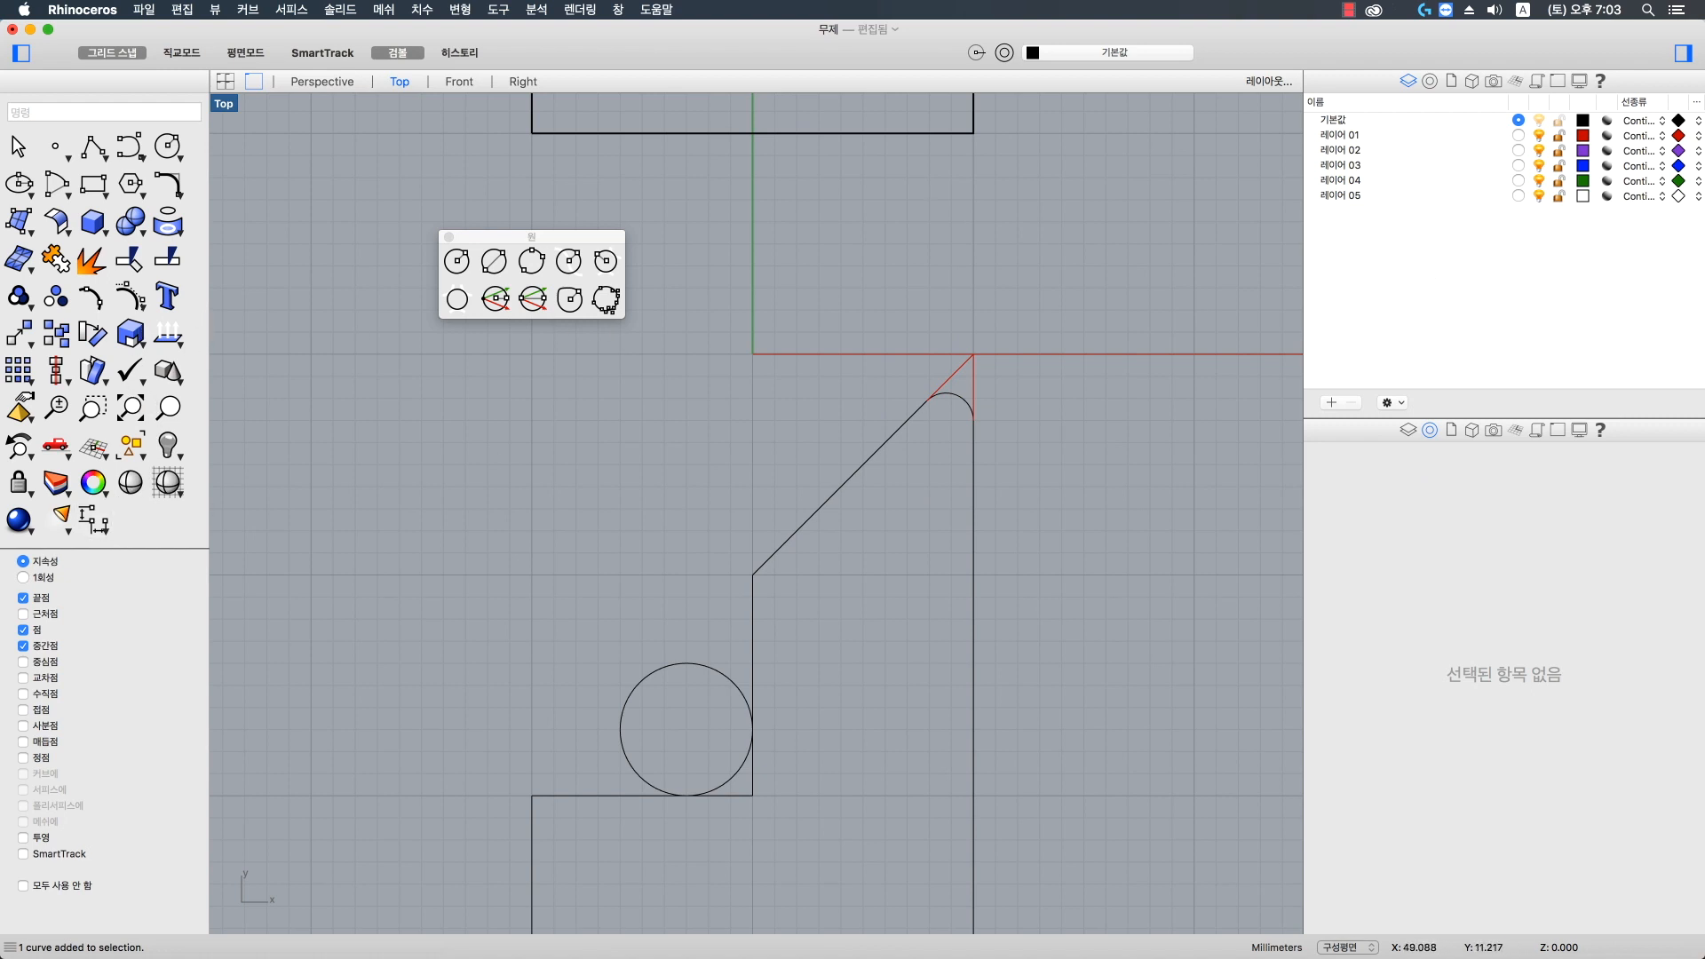
# - Add an aligned dimension from the peak's corner point to the blend's end on the sloped edge
pyautogui.moveTo(93, 524); pyautogui.dragTo(1143, 147)
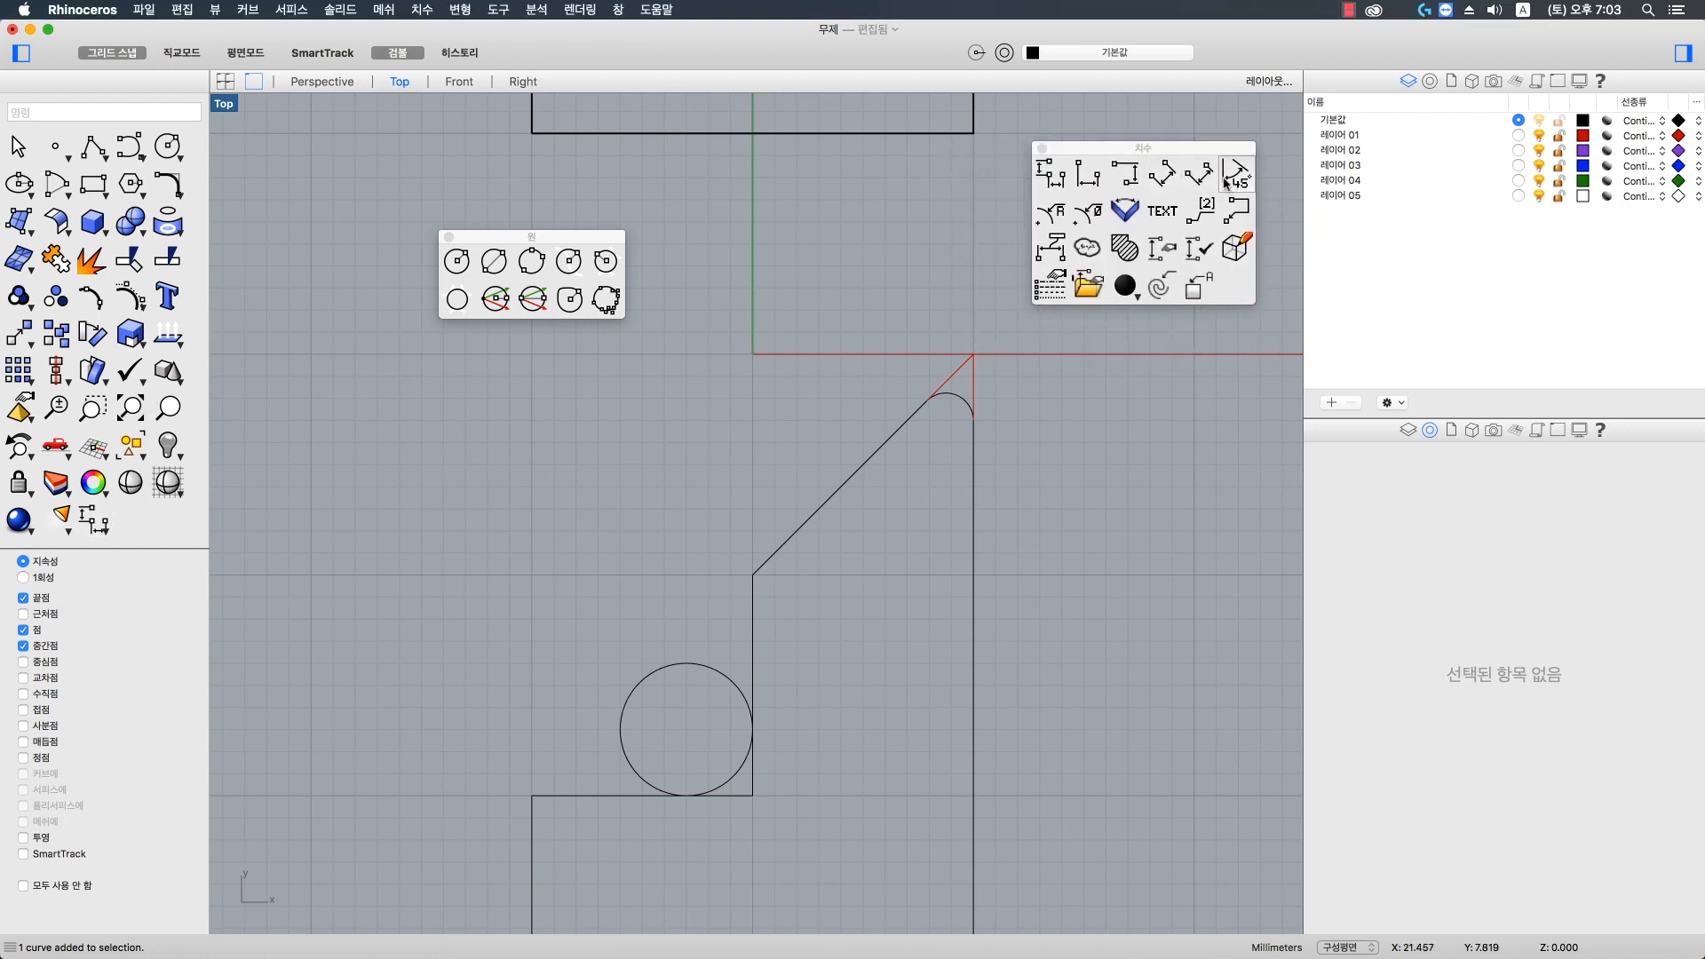
pyautogui.click(1161, 174)
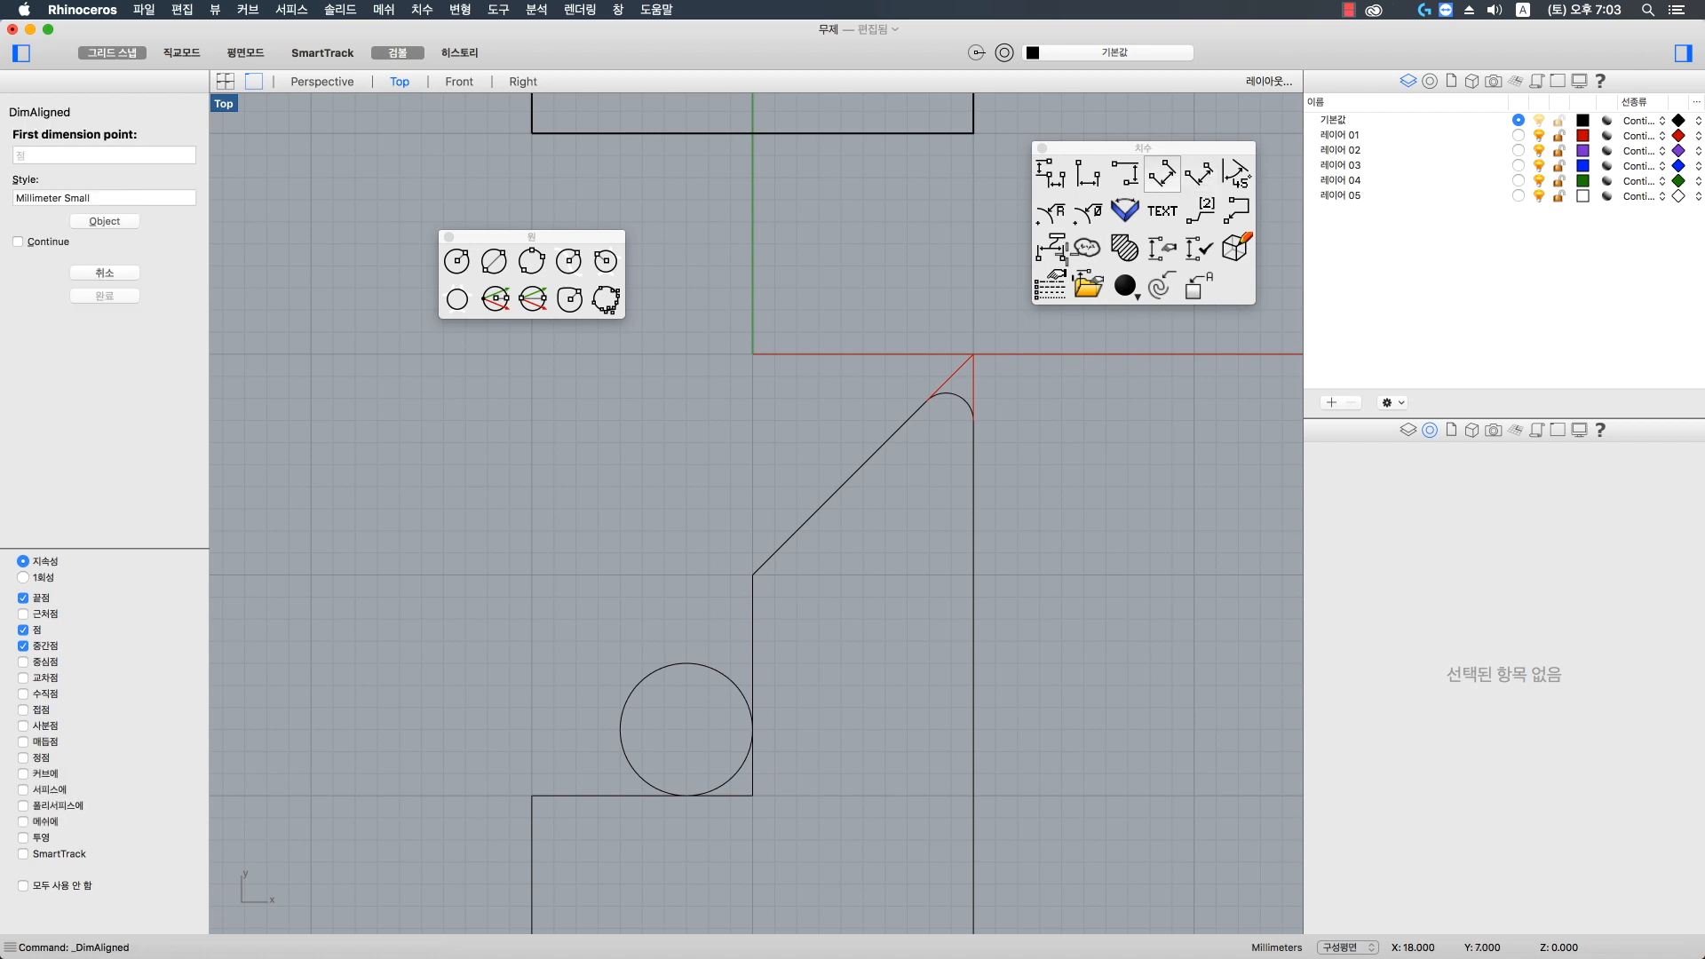
pyautogui.click(970, 353)
pyautogui.click(929, 395)
pyautogui.click(888, 327)
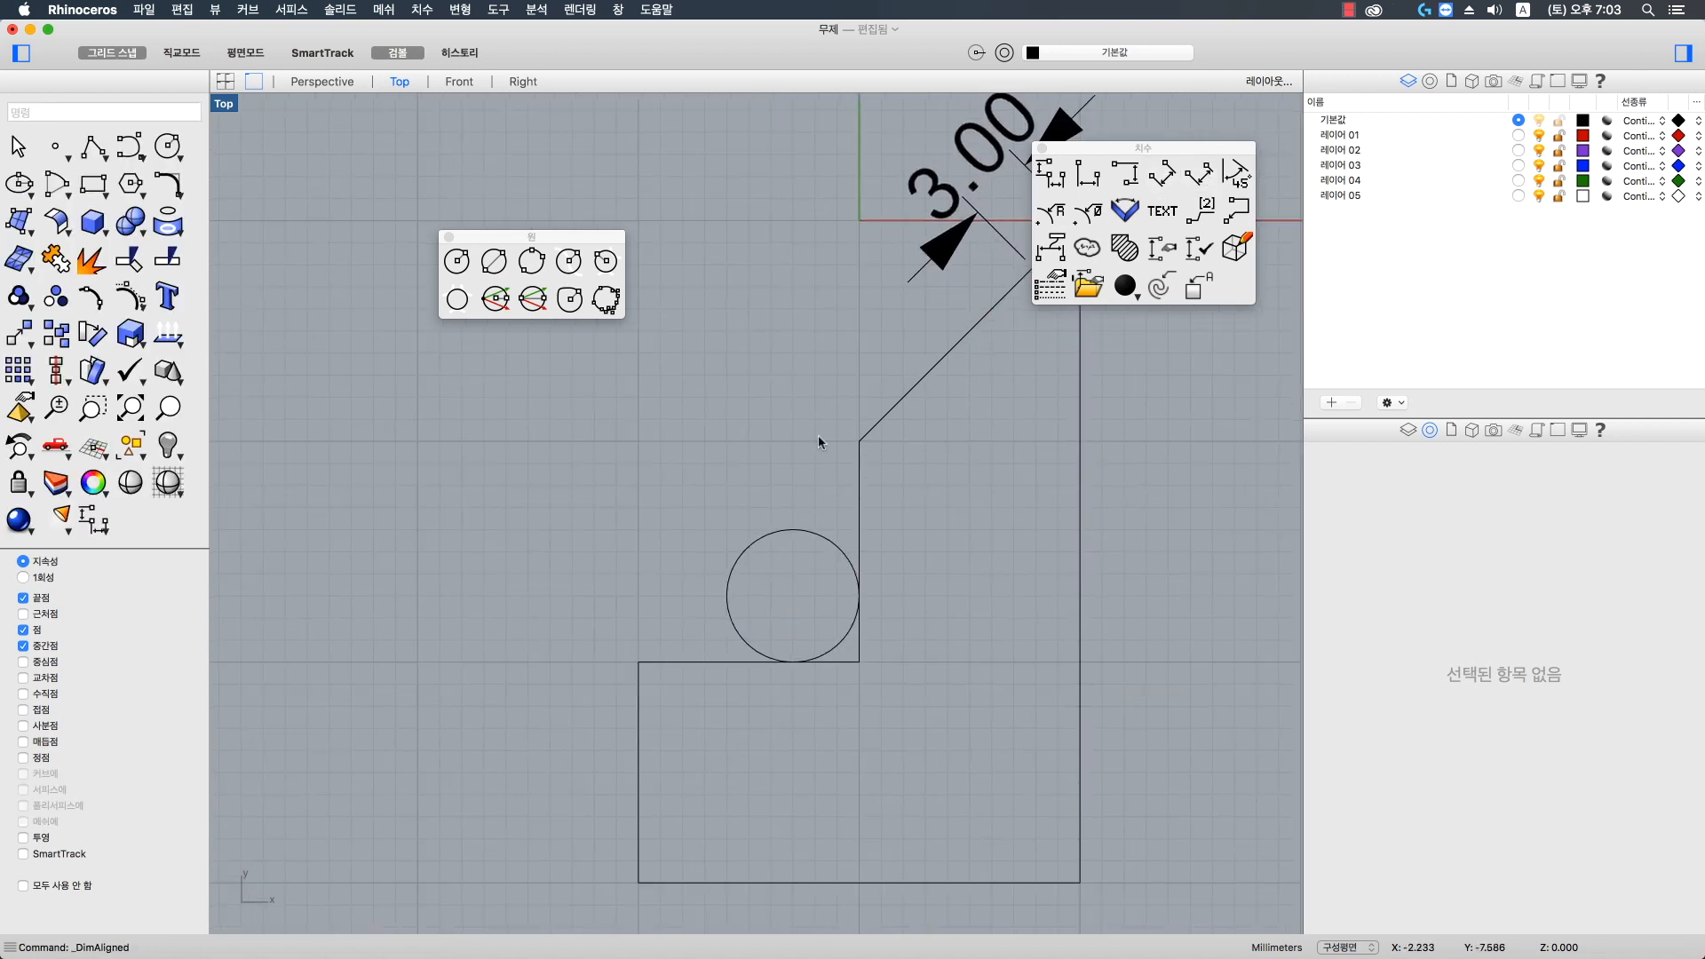
# - Add an aligned dimension along the short vertical edge from the inner corner to the circle's tangent point
pyautogui.press('Return')
pyautogui.click(859, 661)
pyautogui.click(859, 595)
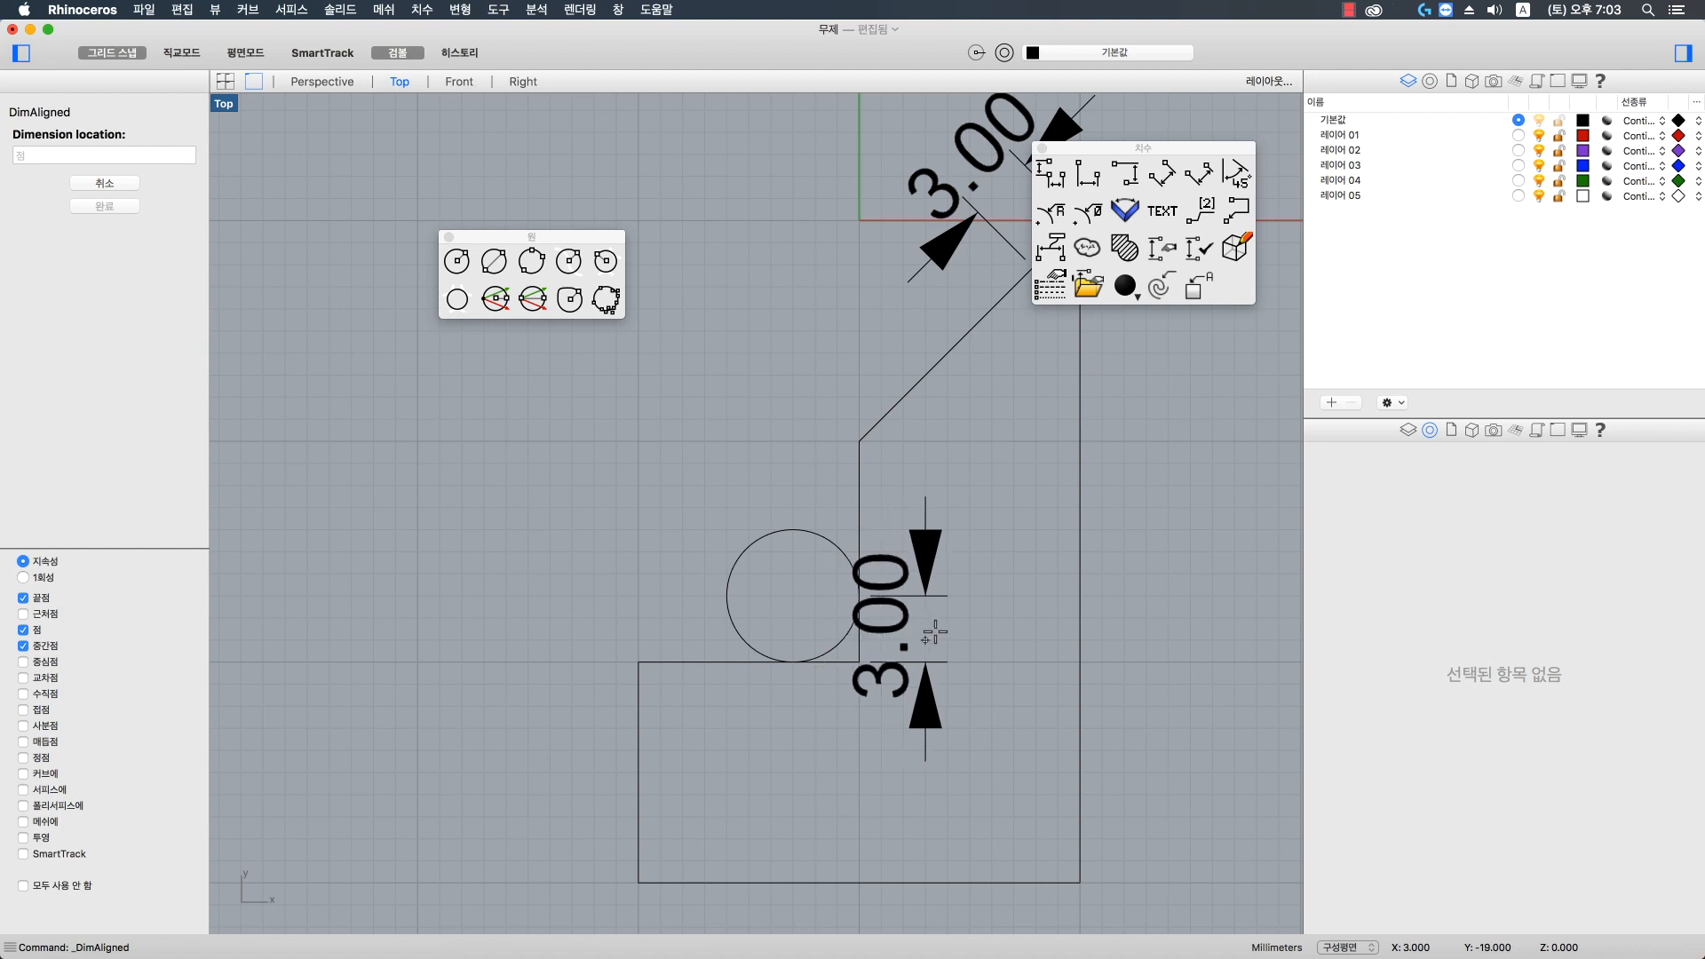
pyautogui.click(932, 633)
pyautogui.hscroll(5, 799, 533)
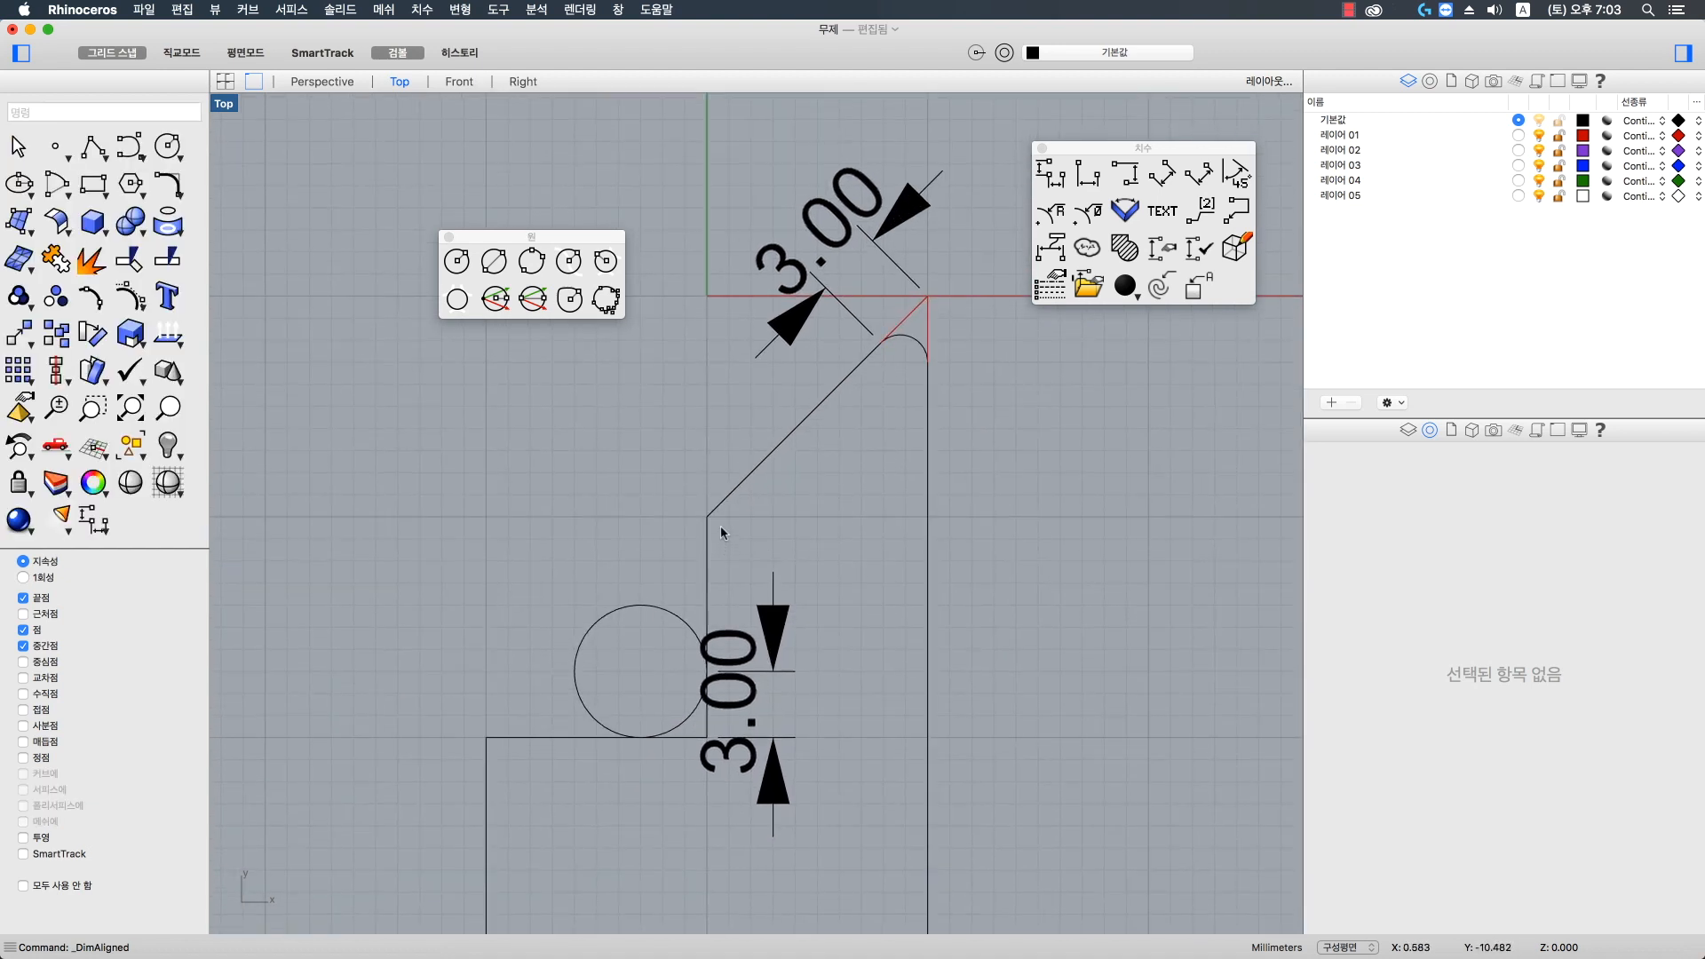
# - Draw a circle with a diameter of 6 mm centred on the corner between the sloped edge and the short vertical edge
pyautogui.write('circle')
pyautogui.press('Return')
pyautogui.click(707, 517)
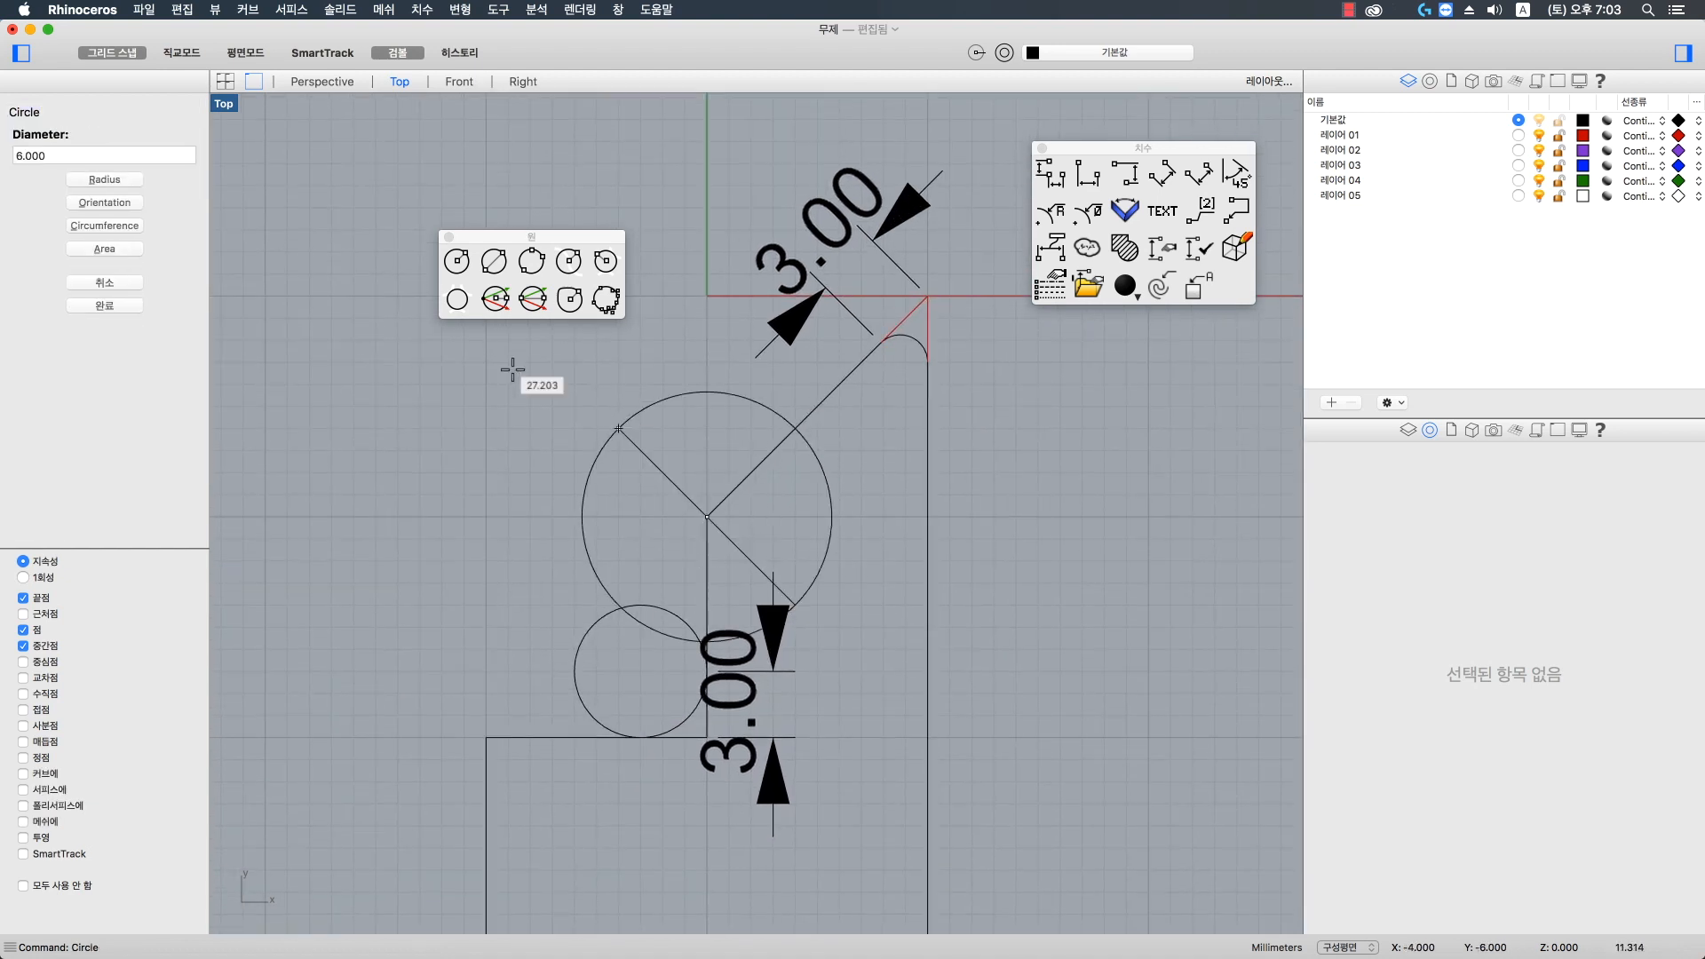
pyautogui.press('Return')
pyautogui.hscroll(-3, 744, 527)
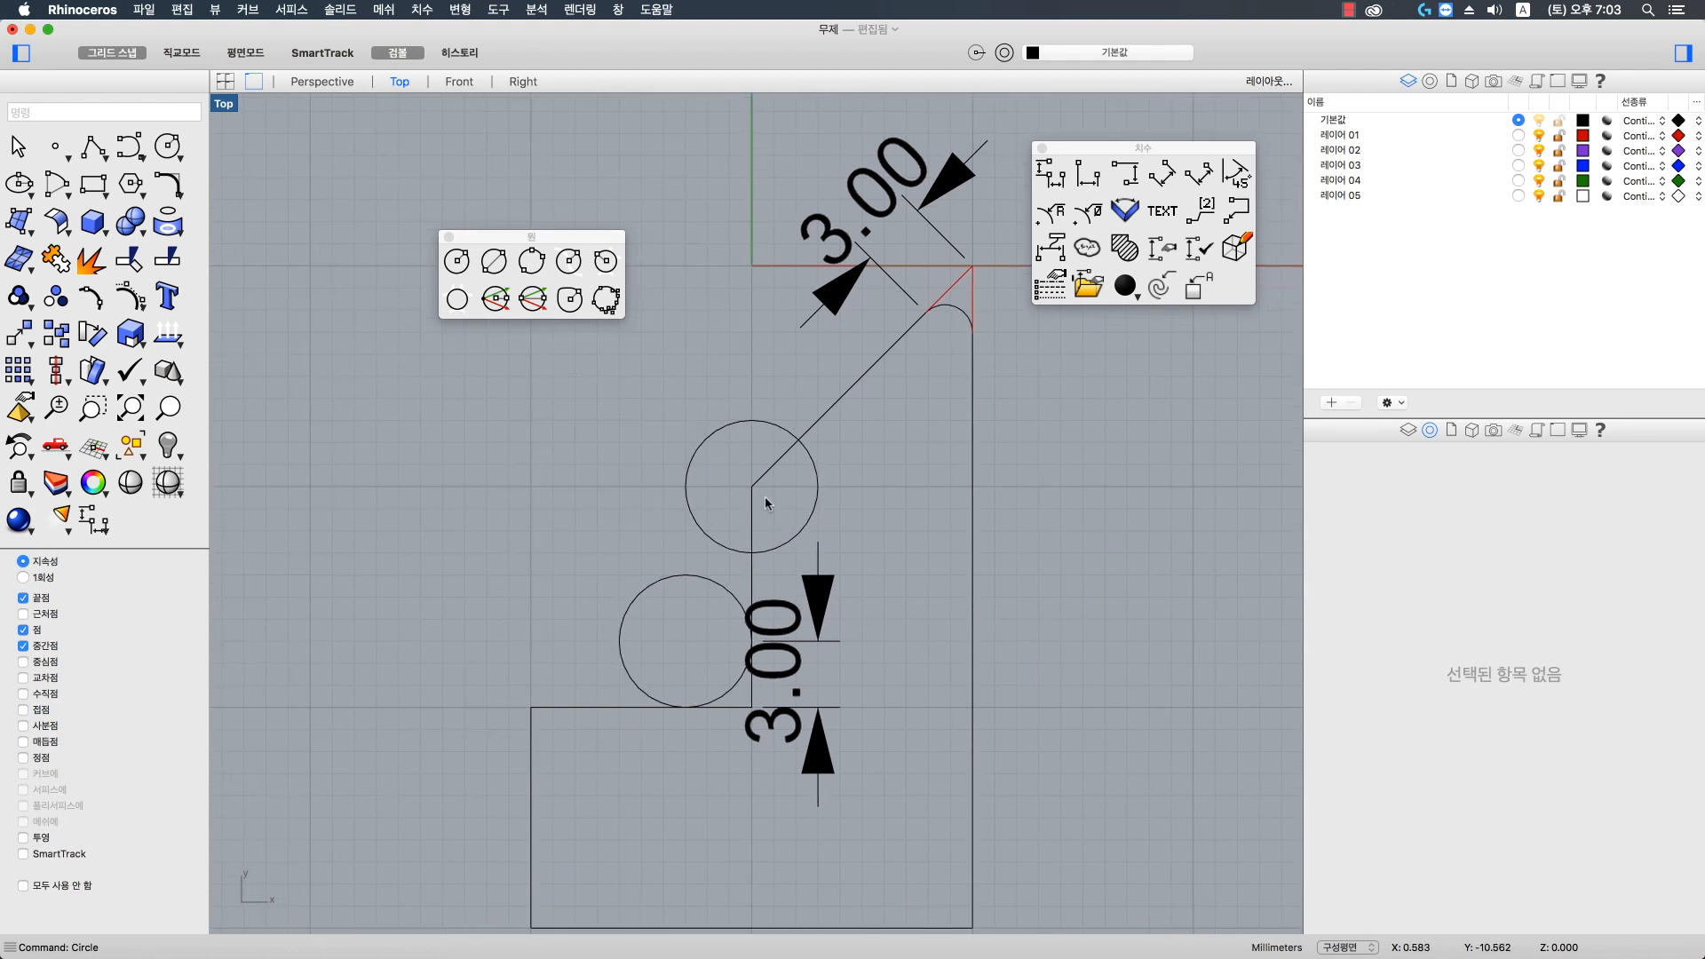
# - Split the outline with the circle at the sloped edge's lower corner, and delete that circle
pyautogui.click(785, 459)
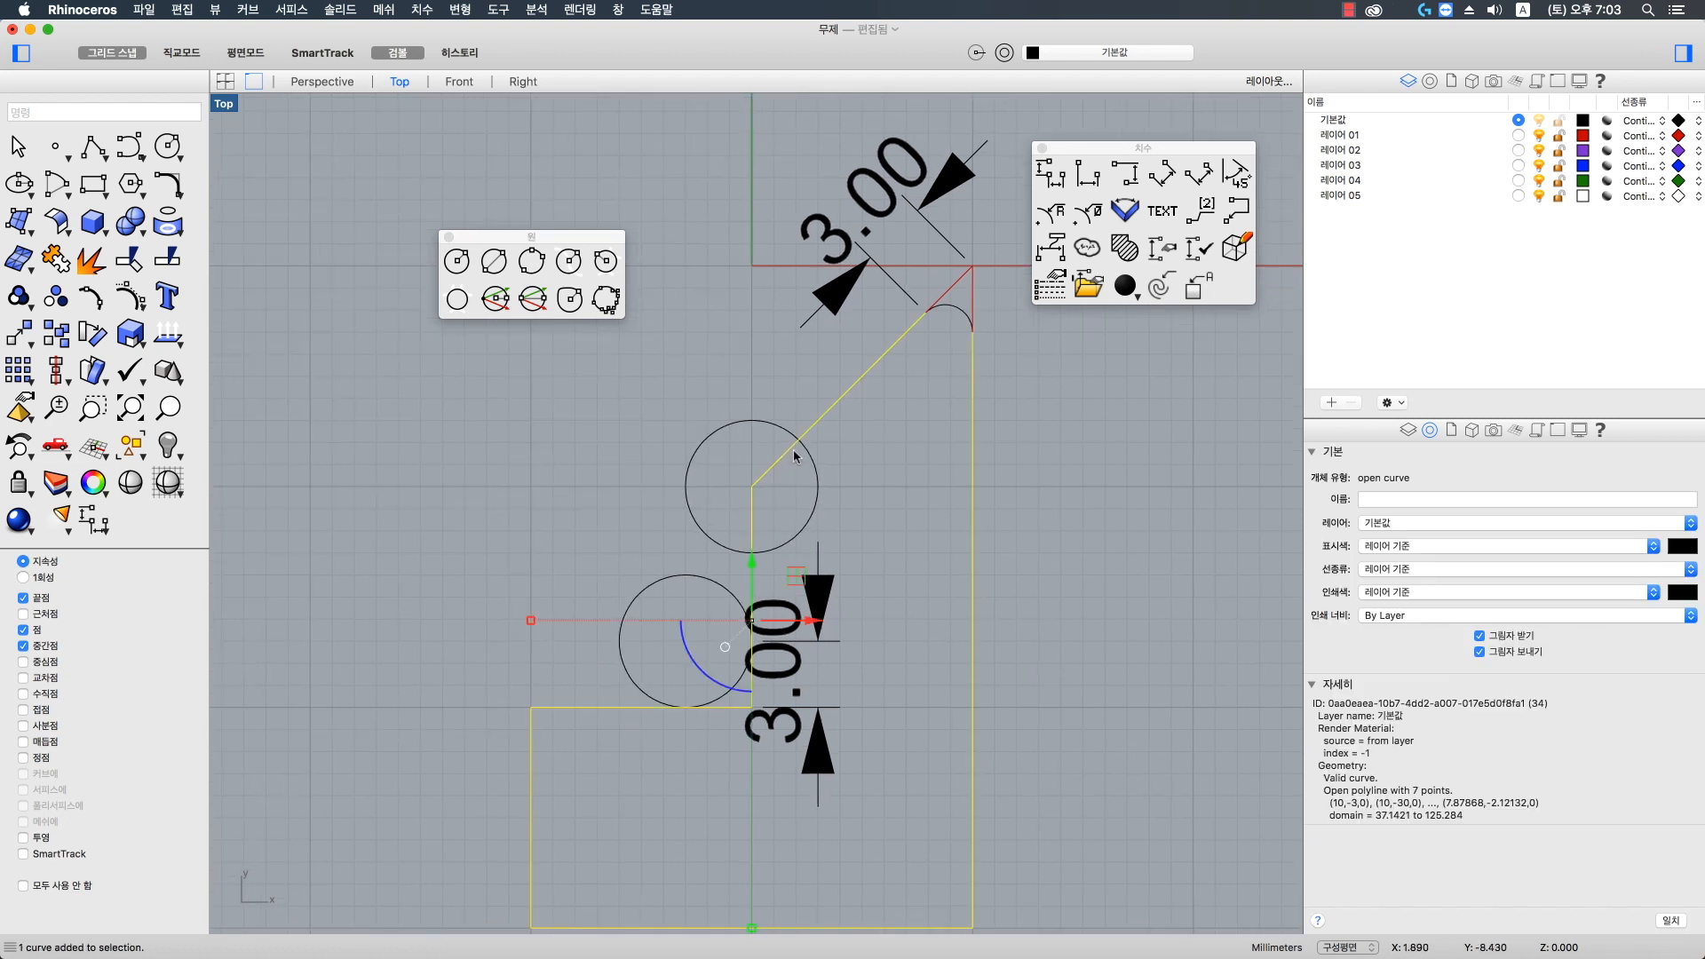
pyautogui.hotkey('ctrl', 'shift', 's')
pyautogui.click(781, 427)
pyautogui.press('Return')
pyautogui.click(766, 420)
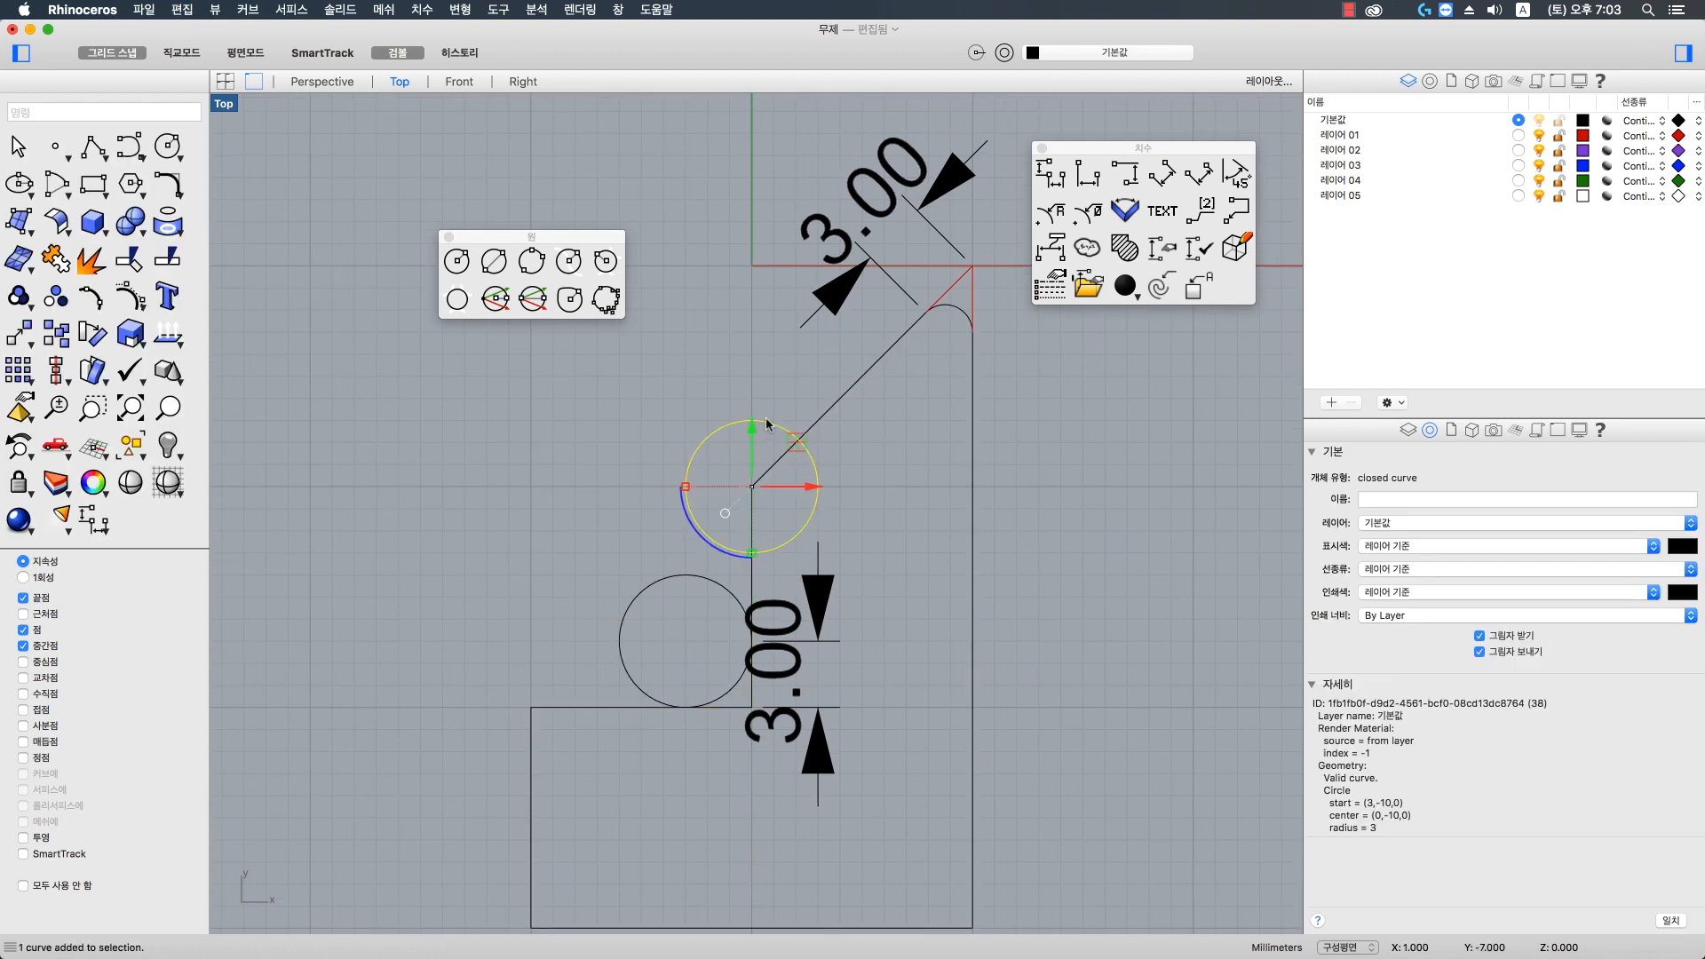
pyautogui.press('Escape')
# - Move the split-off piece at the sloped edge's lower corner to layer 레이어 01
pyautogui.click(782, 460)
pyautogui.rightClick(1359, 135)
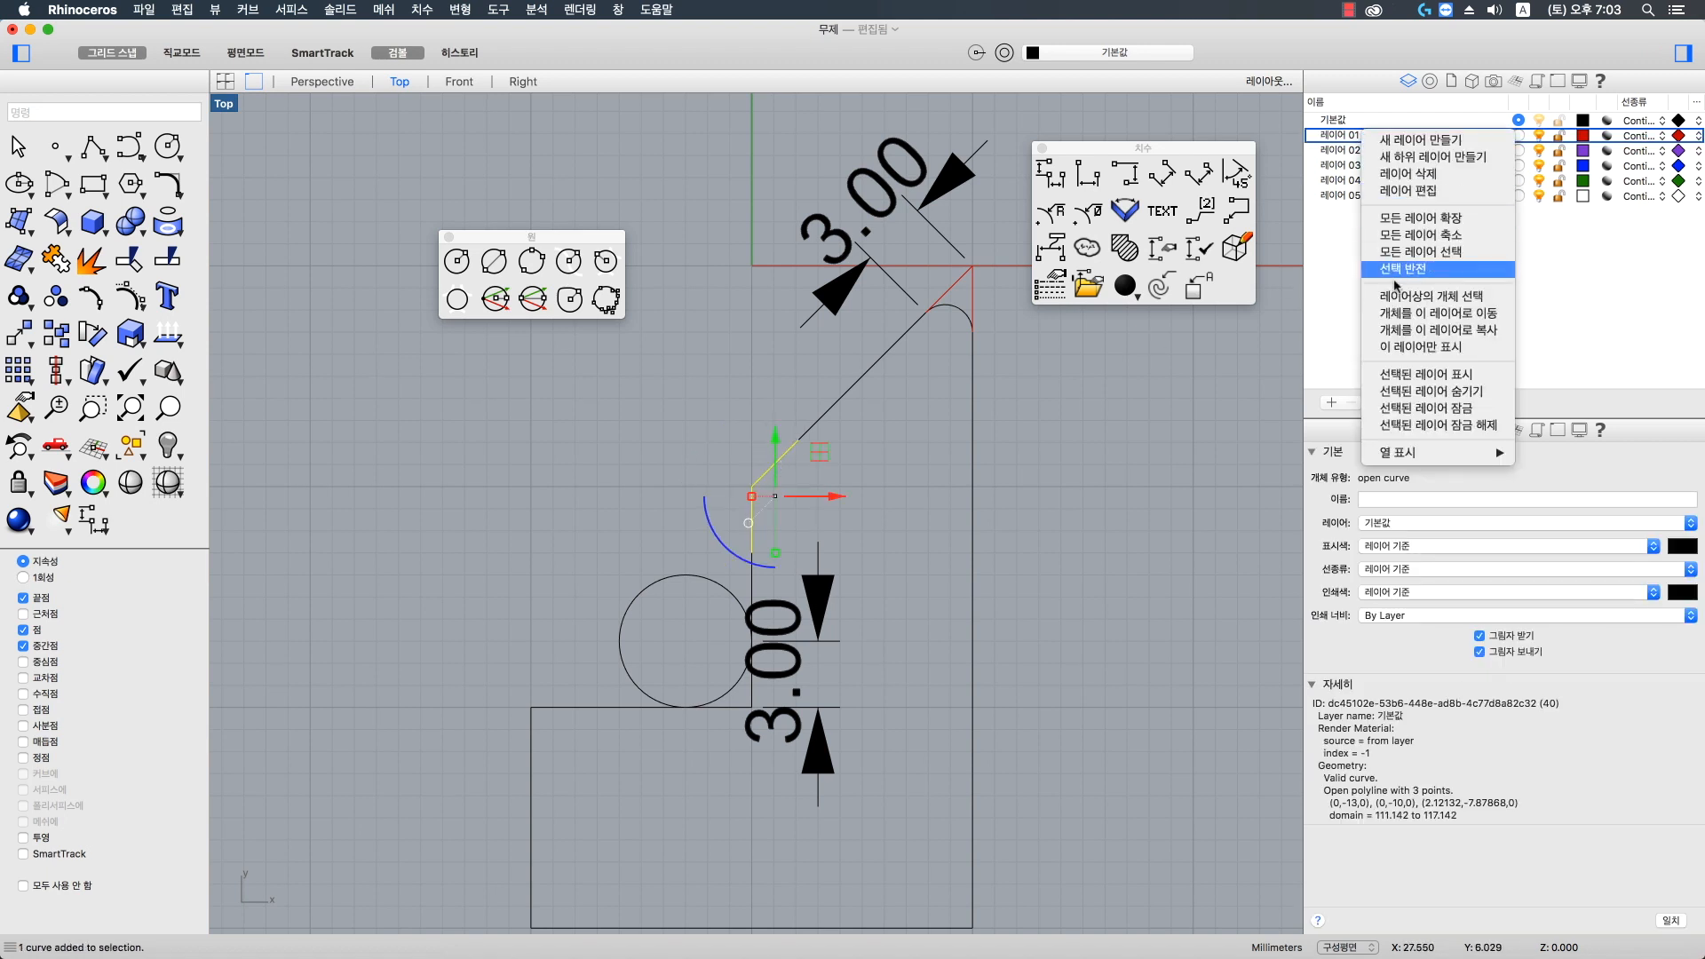
pyautogui.click(1438, 312)
pyautogui.scroll(-1, 625, 329)
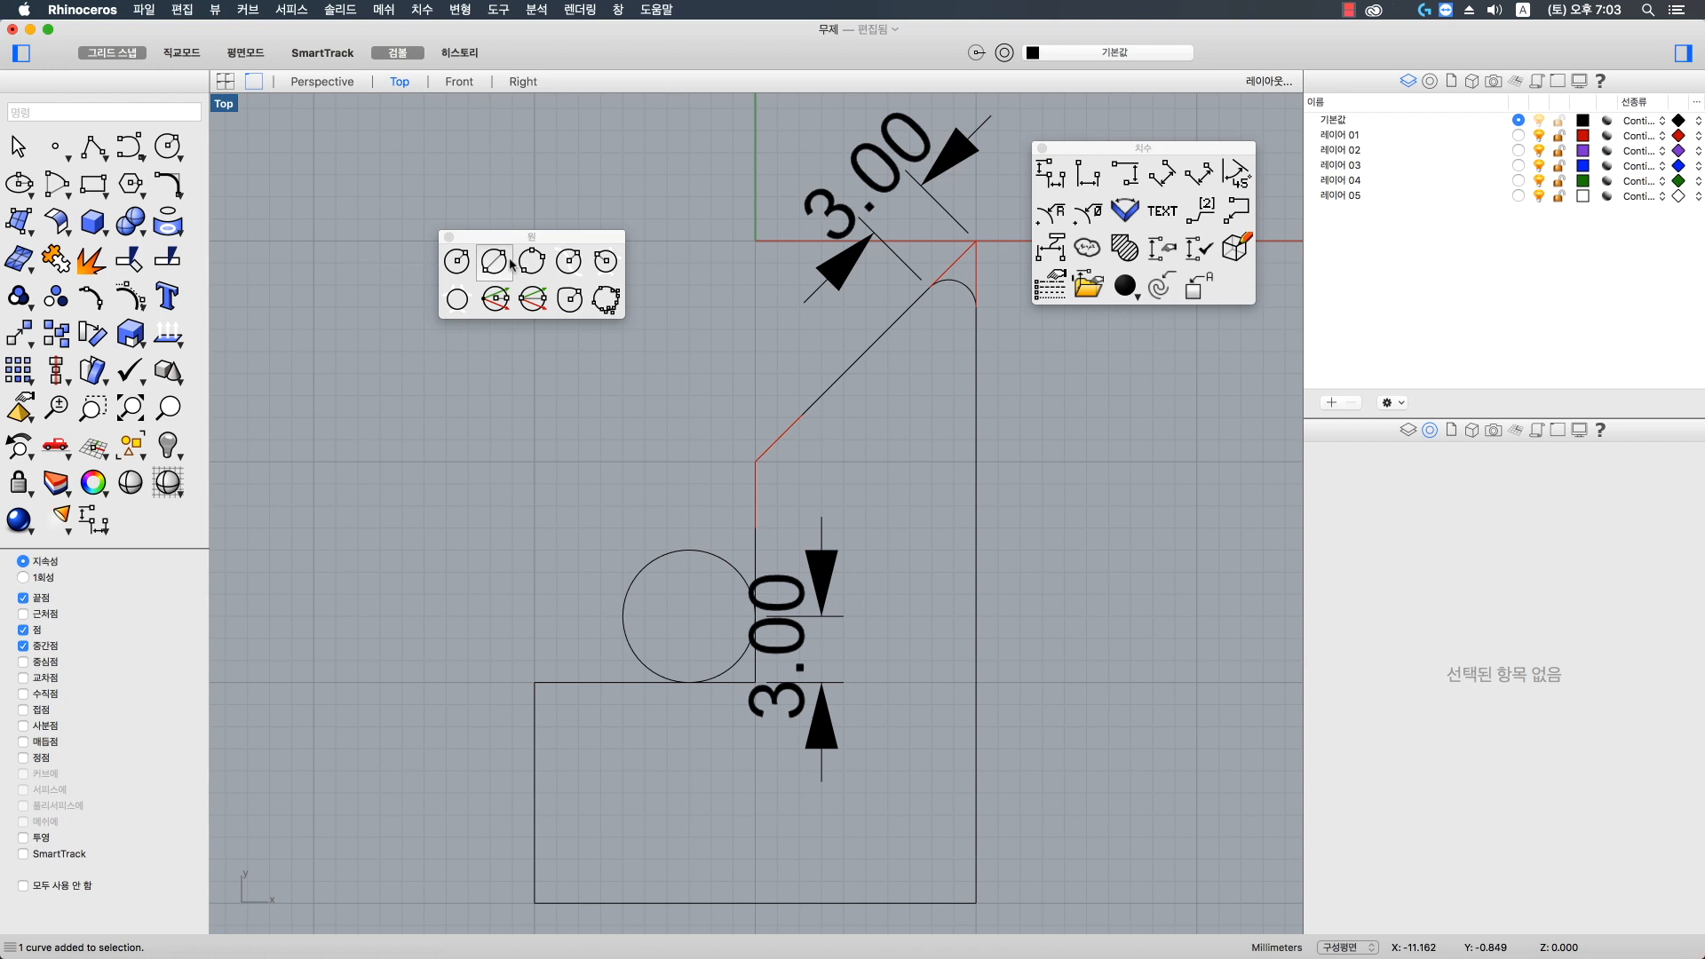
# - Create an ArcBlend between the short vertical edge's open end and the sloped edge's lower open end
pyautogui.write('arc')
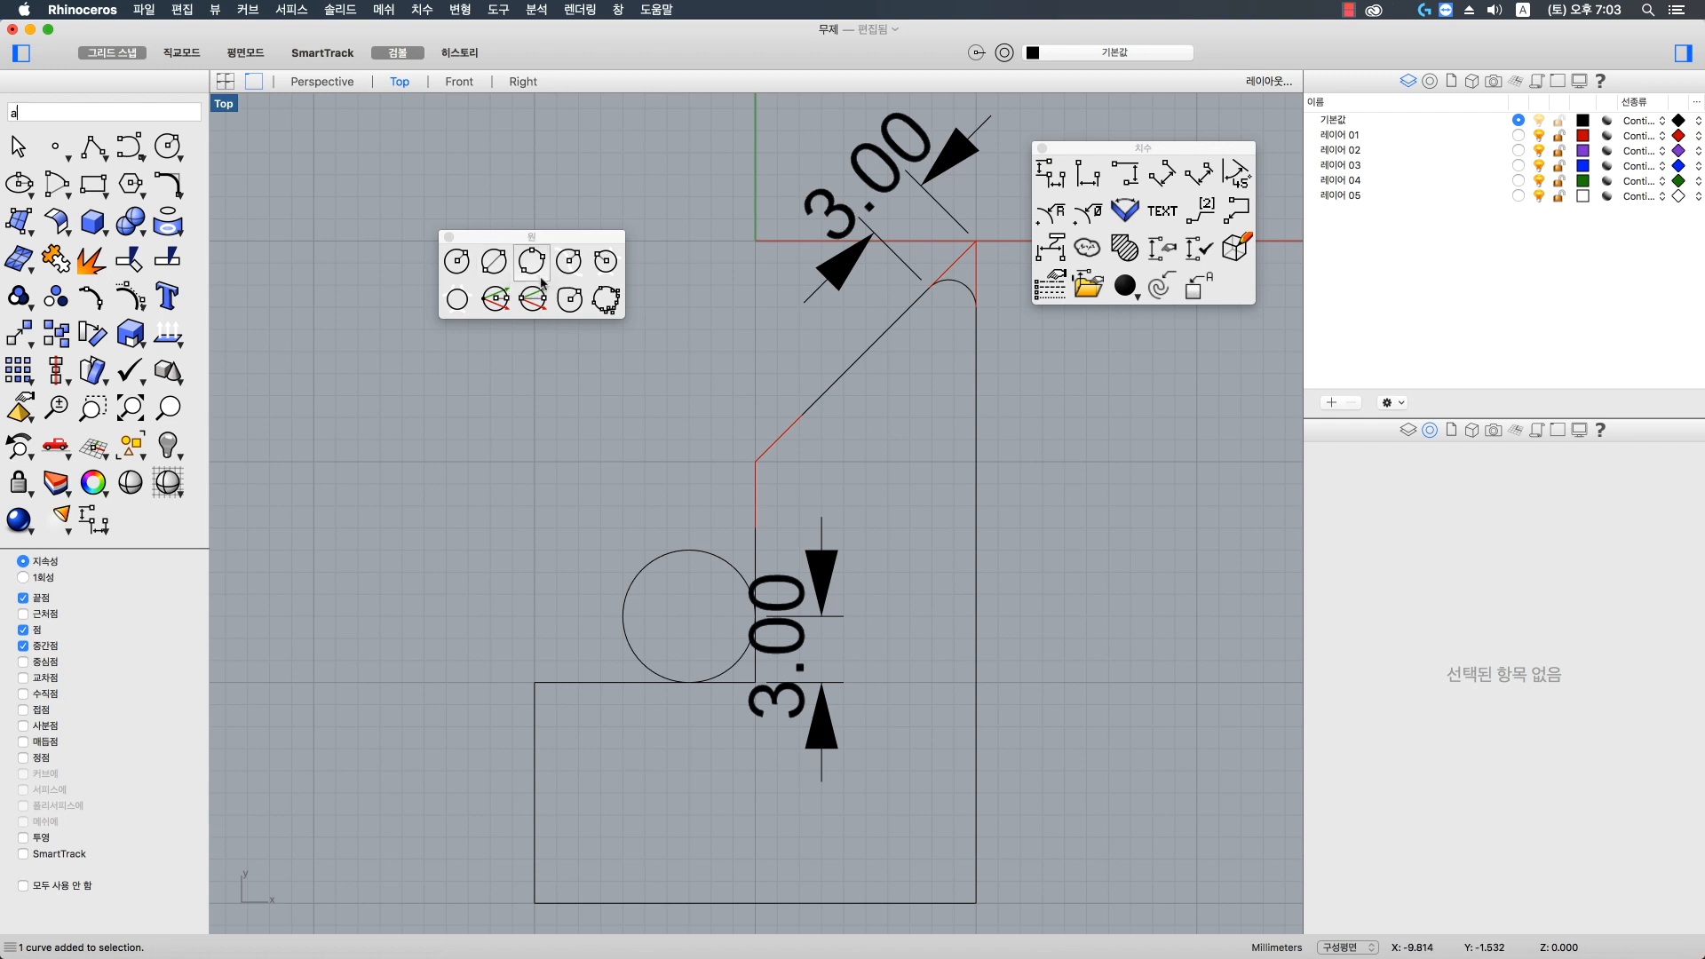
pyautogui.click(51, 155)
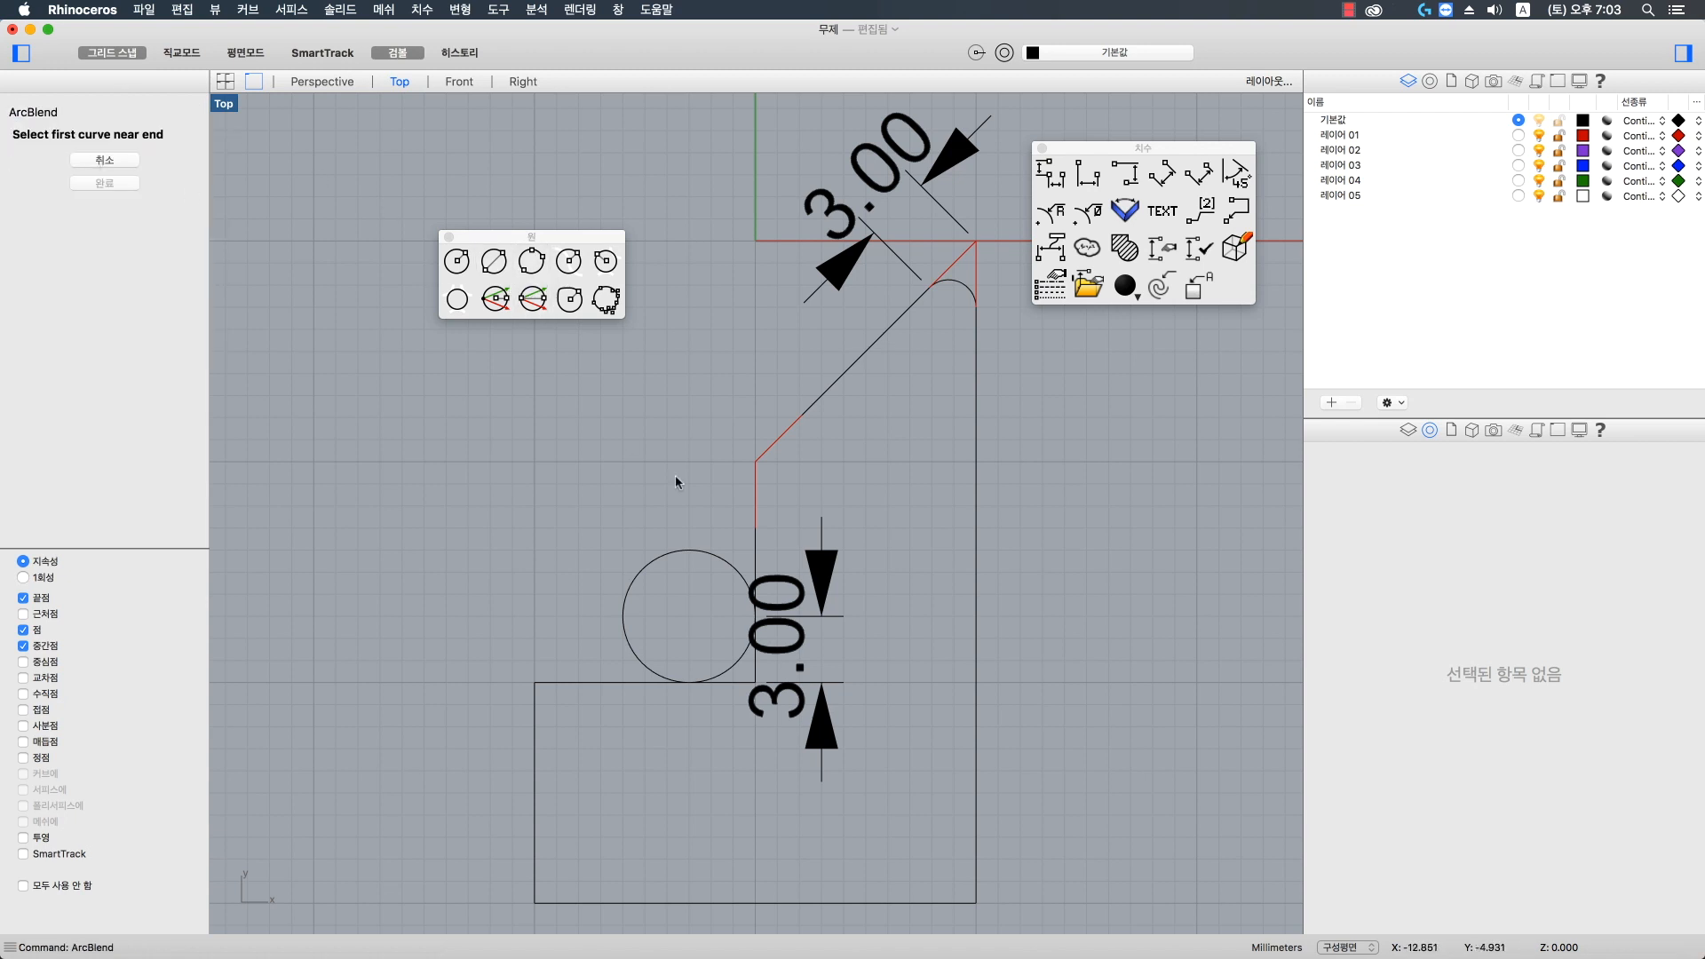
pyautogui.click(757, 551)
pyautogui.click(822, 396)
pyautogui.press('Return')
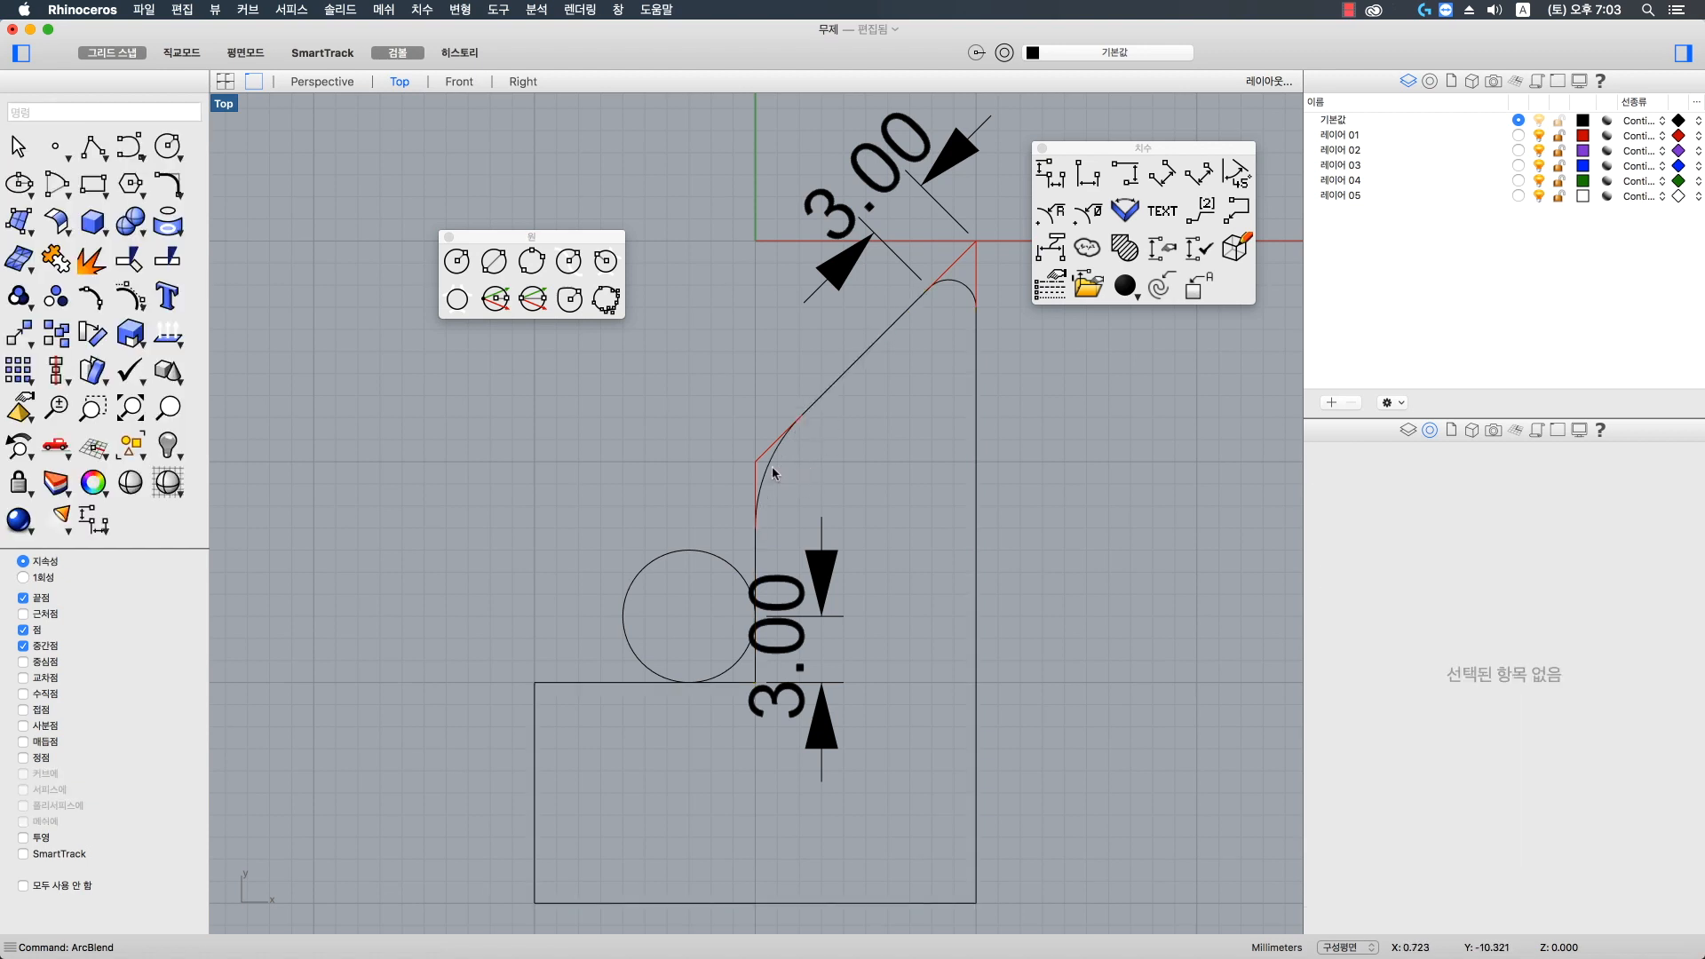
pyautogui.click(771, 468)
pyautogui.moveTo(850, 425); pyautogui.dragTo(849, 440, button='right')
pyautogui.click(849, 440)
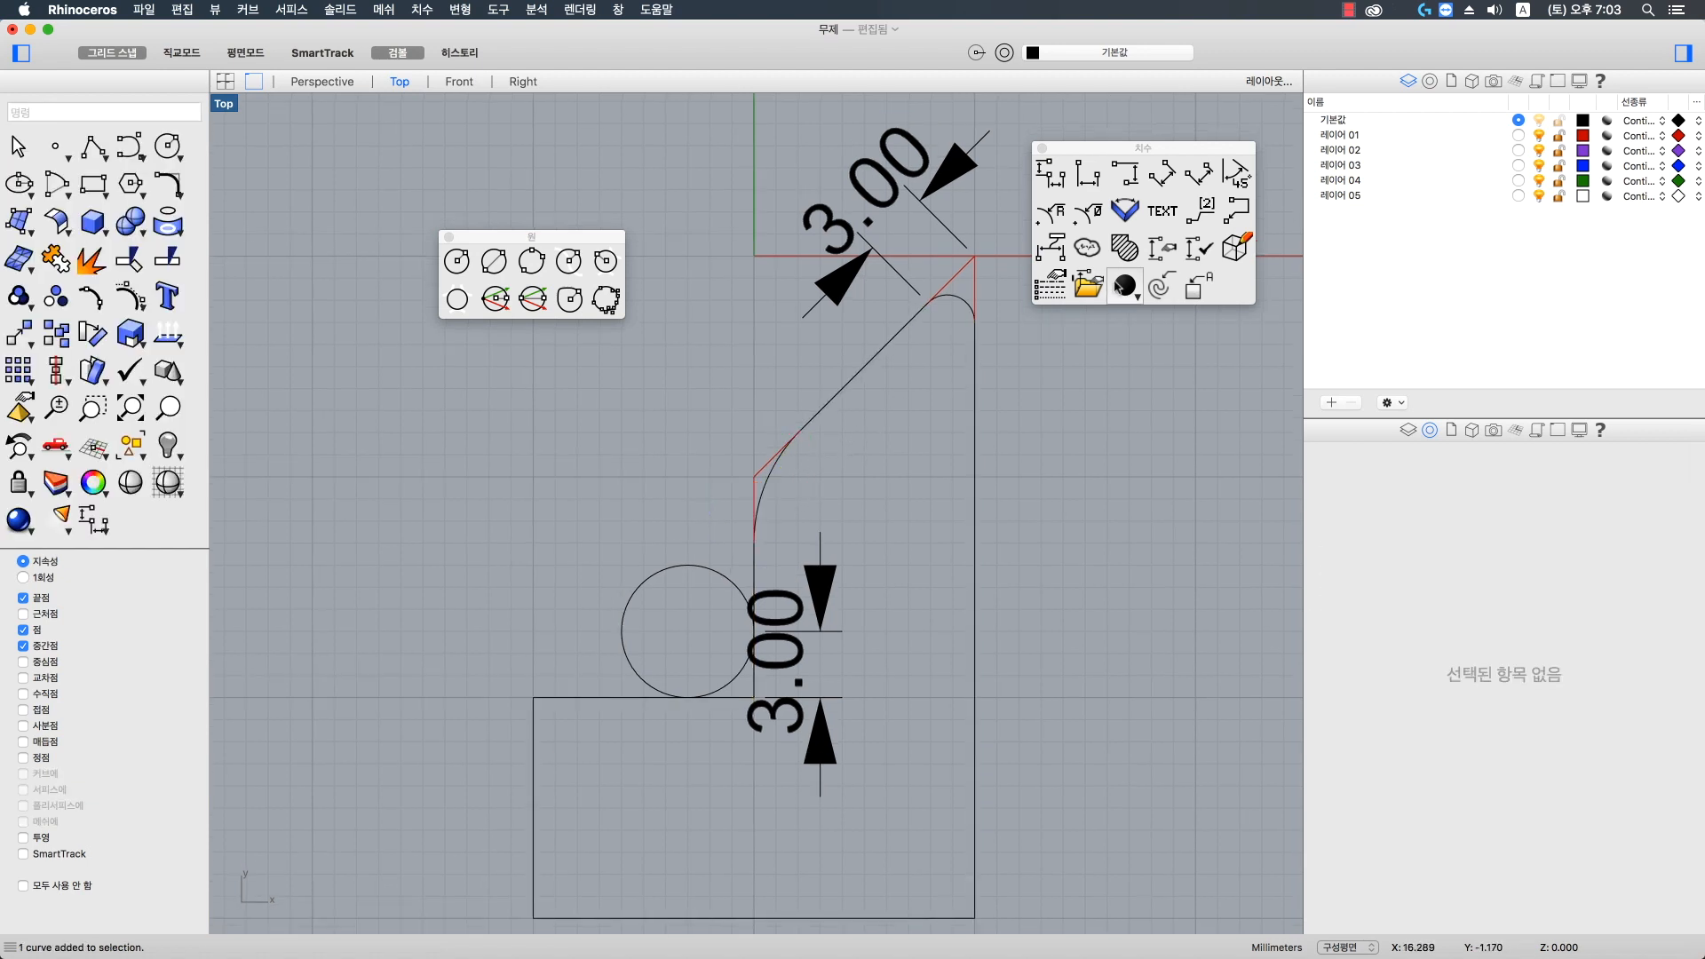
# - Add an aligned dimension from the lower blend's end on the sloped edge to the original corner point
pyautogui.click(1190, 180)
pyautogui.click(800, 431)
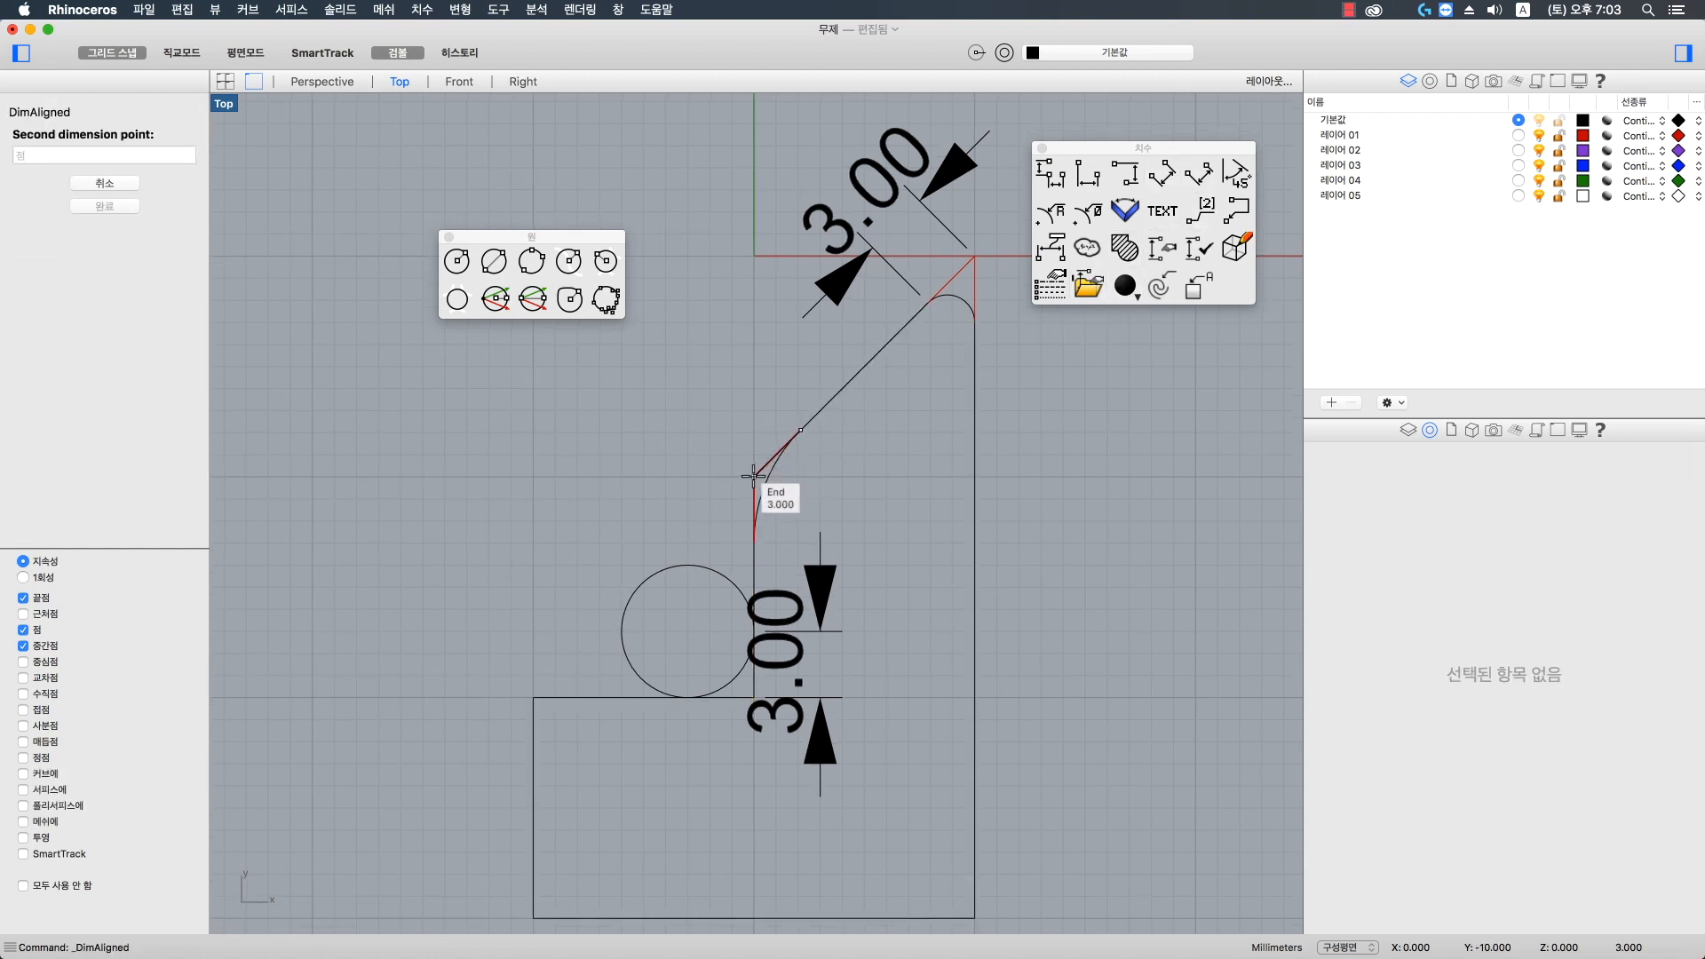
pyautogui.click(754, 477)
pyautogui.click(726, 396)
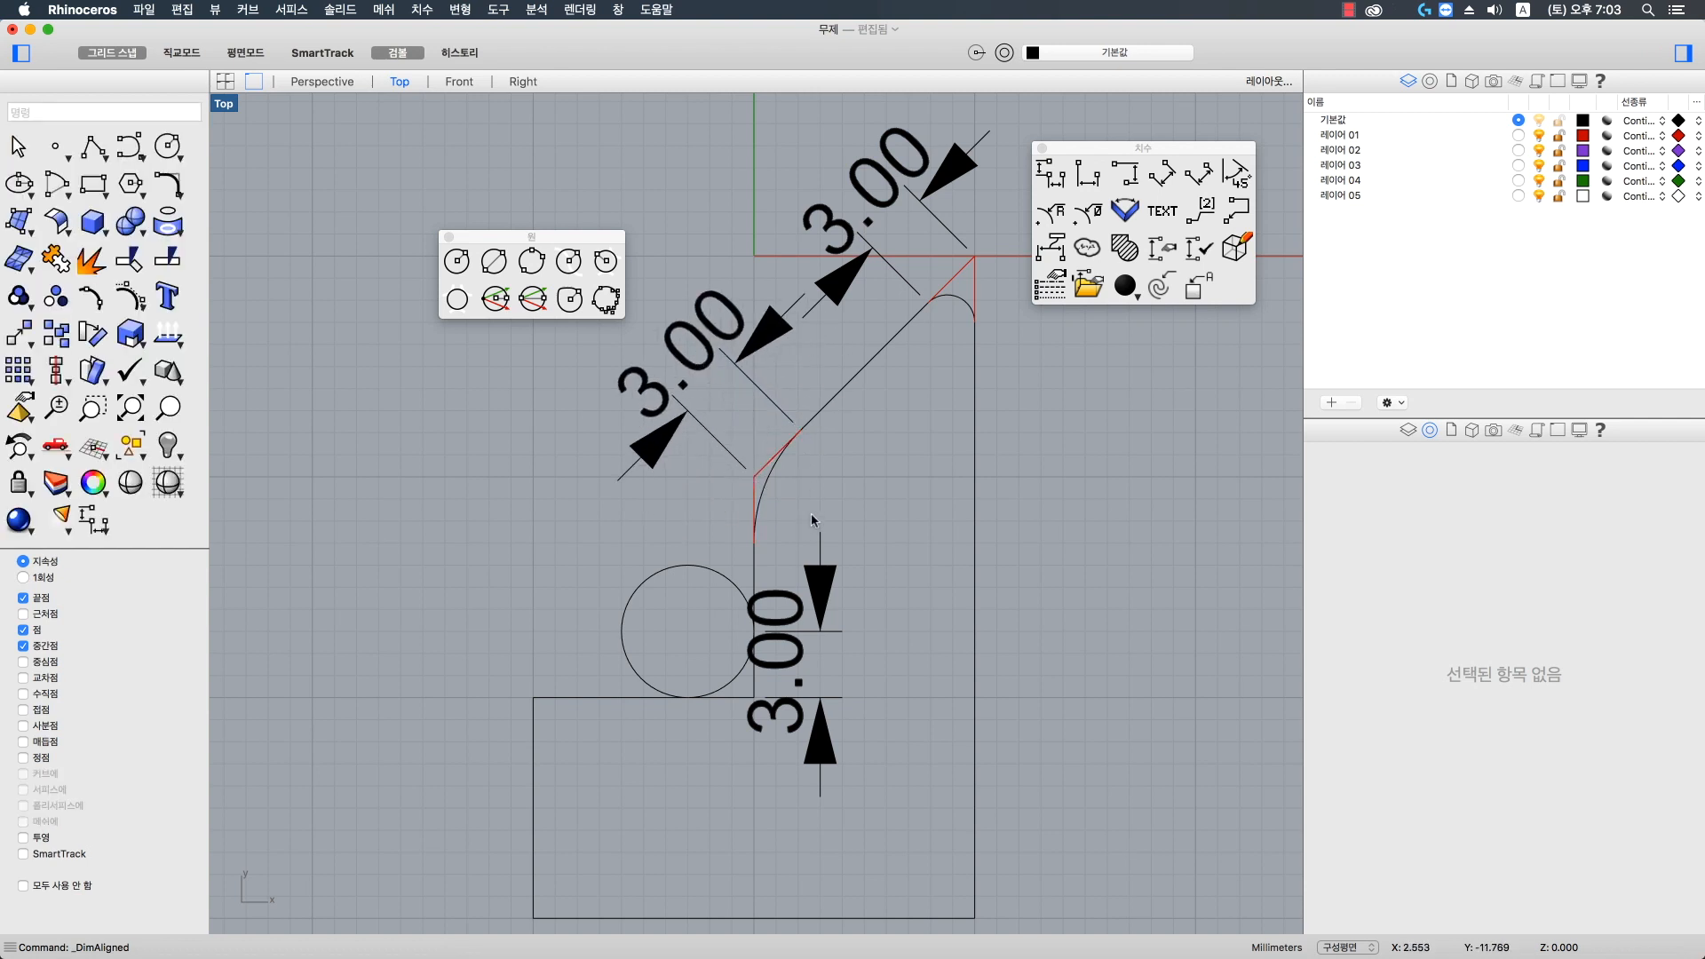
# - Add radius dimensions to the lower arc blend and to the upper arc blend of the sloped edge
pyautogui.click(1049, 216)
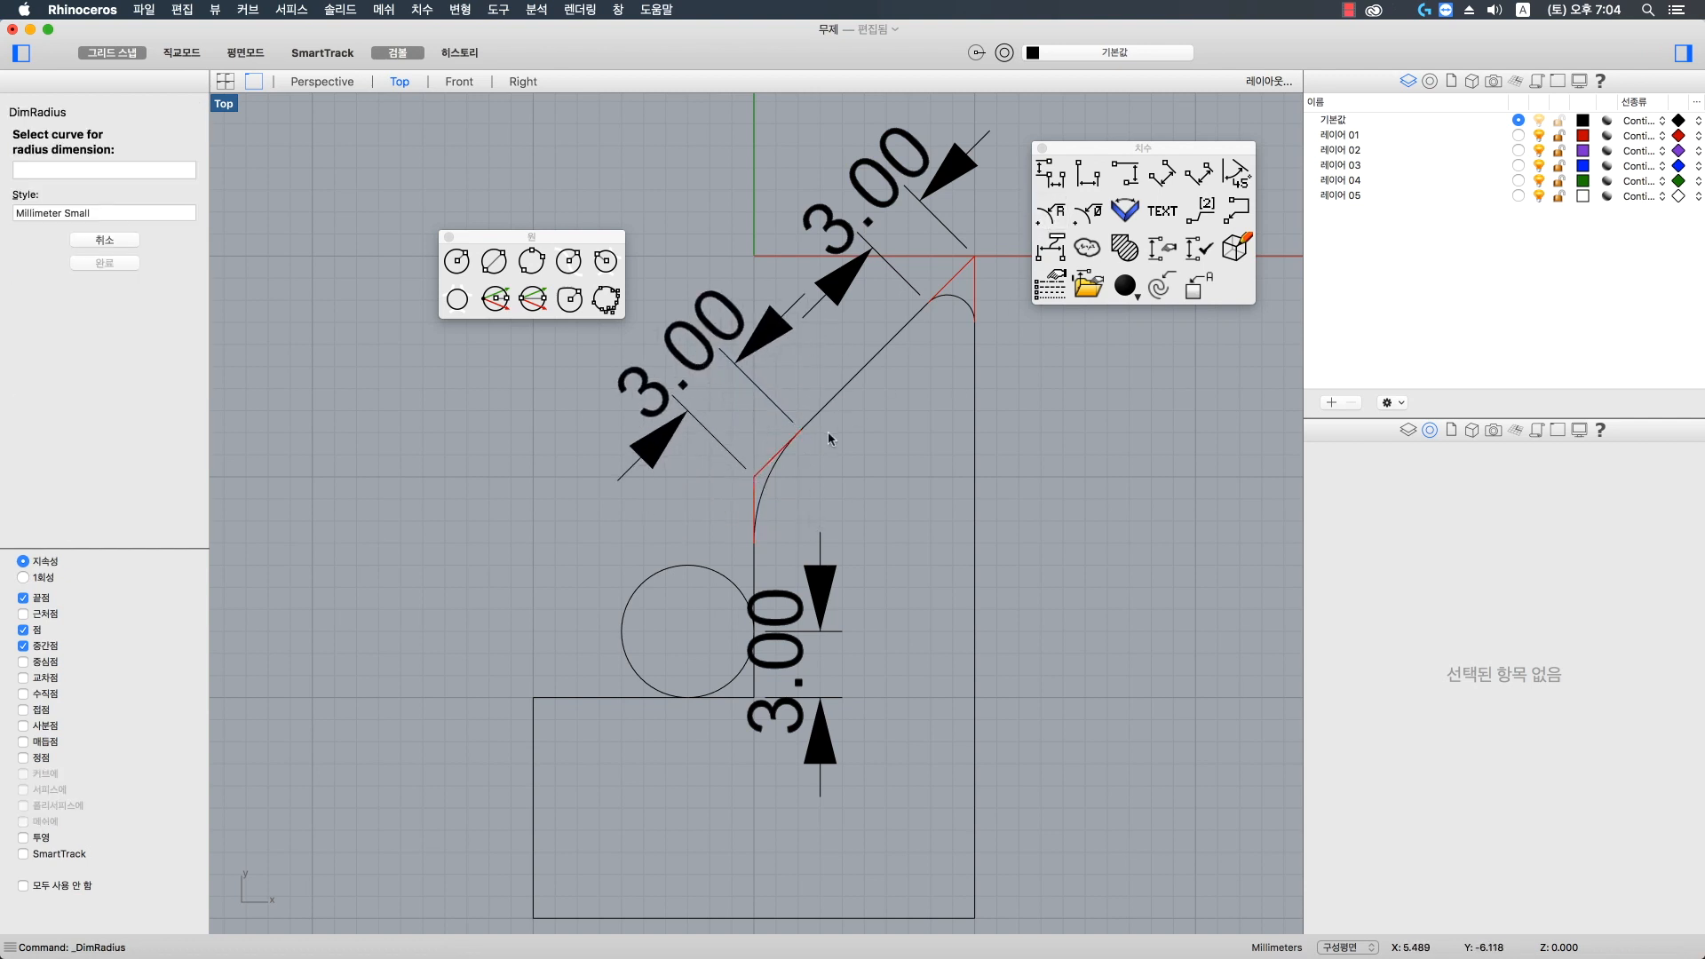
pyautogui.click(769, 465)
pyautogui.click(589, 499)
pyautogui.moveTo(720, 477); pyautogui.dragTo(577, 596, button='right')
pyautogui.rightClick(791, 444)
pyautogui.click(821, 421)
pyautogui.click(929, 327)
# - Add a radius dimension to the circle at the inner corner, placing its text below and outside the outline
pyautogui.scroll(-4, 923, 377)
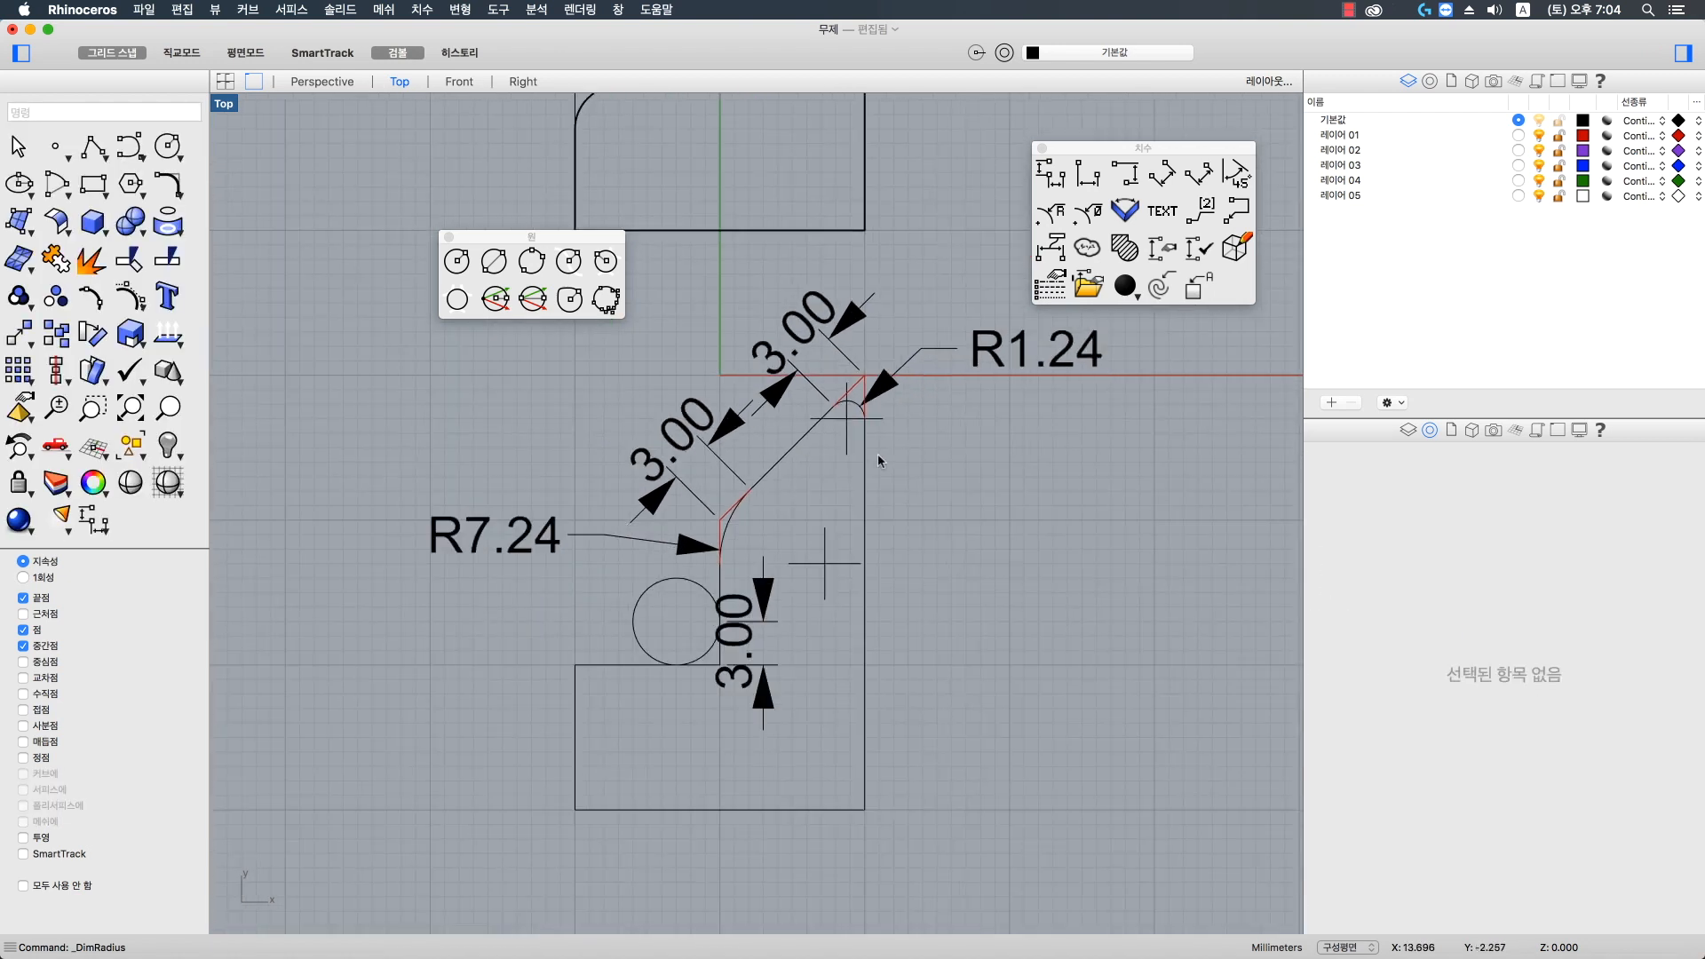
pyautogui.moveTo(879, 456); pyautogui.dragTo(979, 374, button='right')
pyautogui.rightClick(742, 569)
pyautogui.click(742, 569)
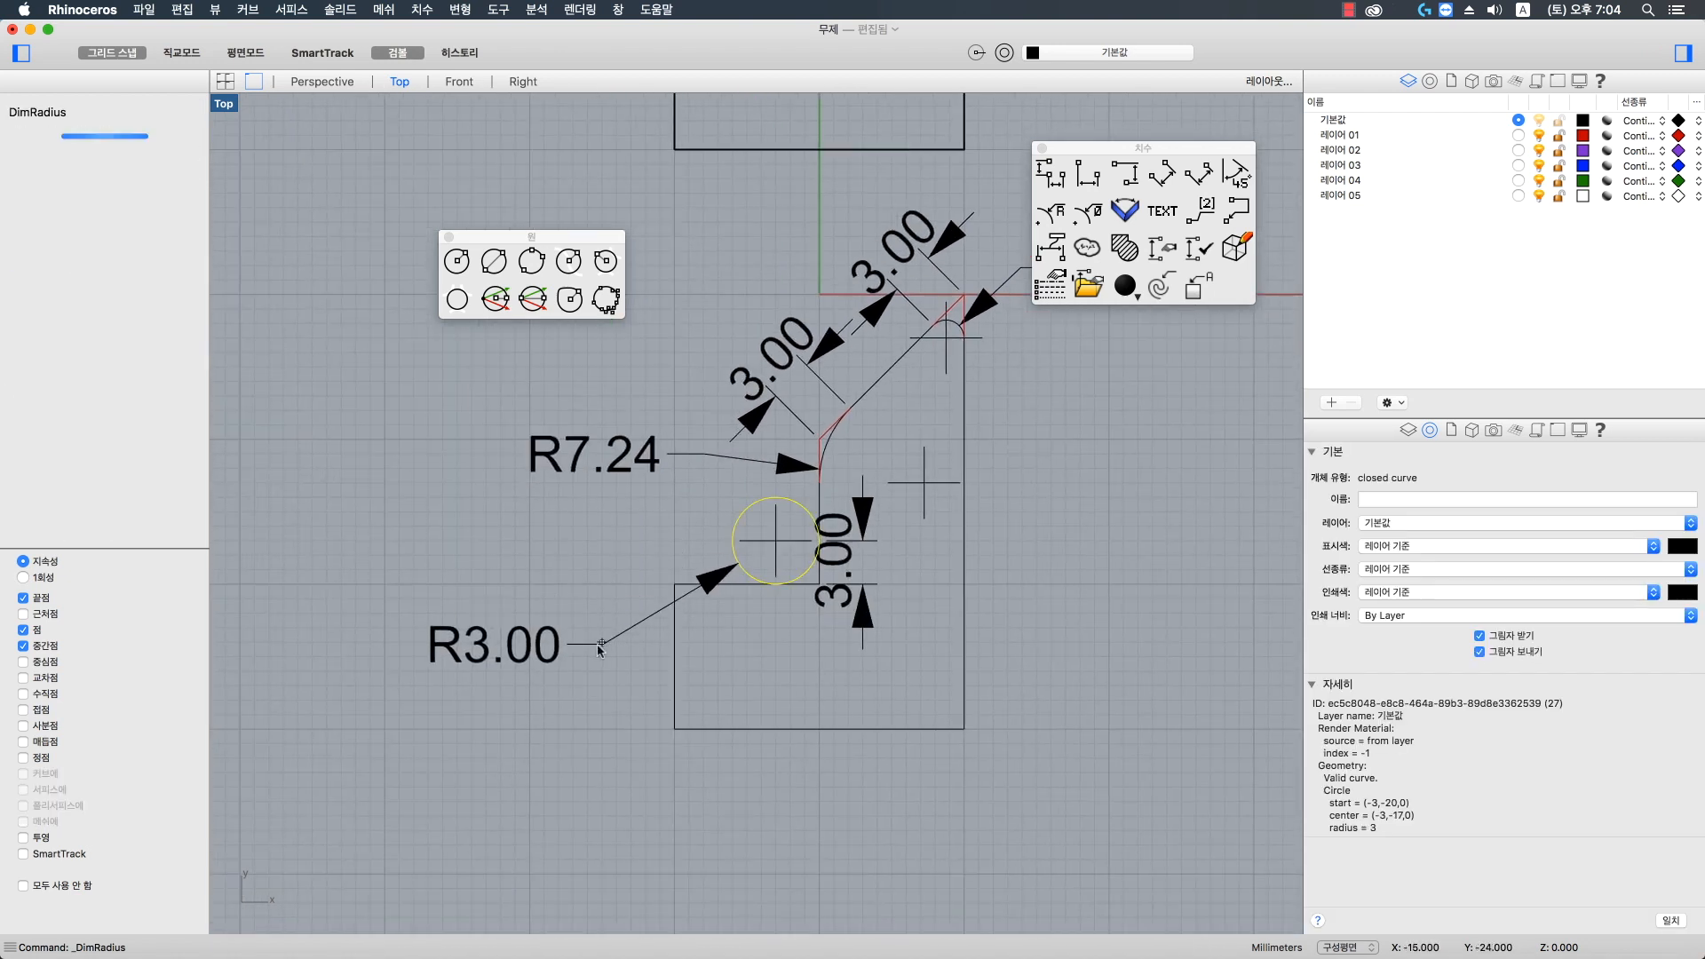
pyautogui.click(601, 646)
pyautogui.moveTo(745, 637); pyautogui.dragTo(731, 685, button='right')
pyautogui.scroll(-2, 728, 678)
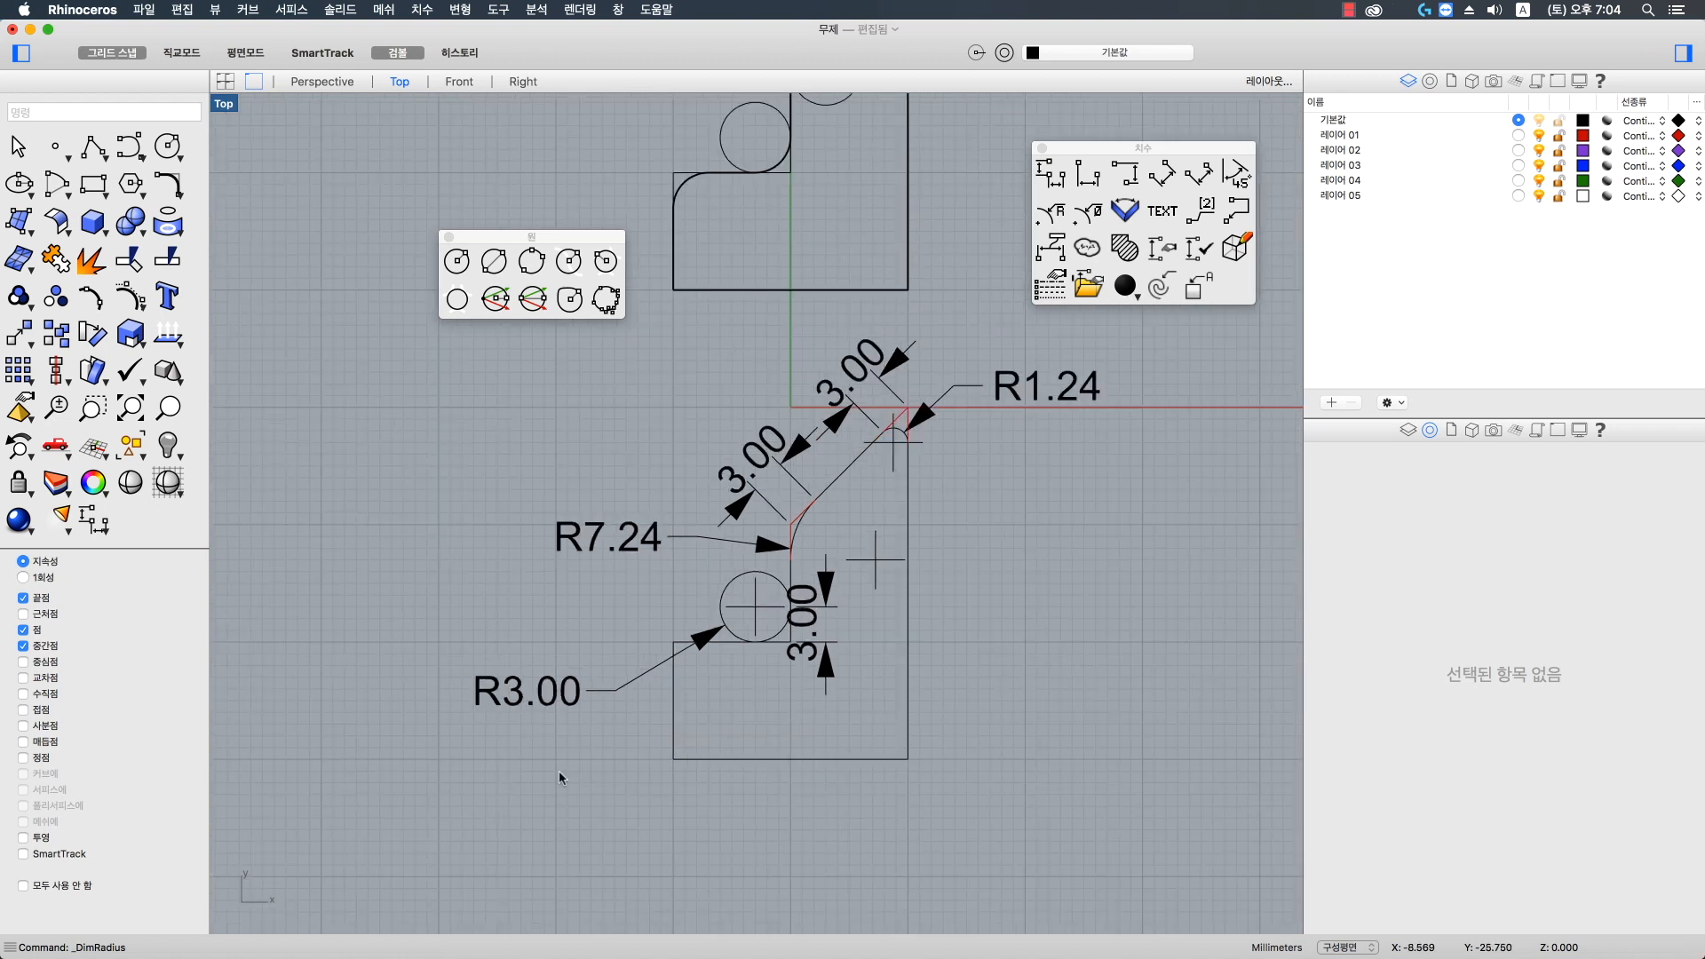
# - In the Perspective view, copy the original closed outline 40 mm along negative X and 40 mm along negative Y
pyautogui.click(330, 80)
pyautogui.moveTo(835, 417)
pyautogui.mouseDown(button='right')
pyautogui.moveTo(866, 338)
pyautogui.moveTo(833, 424)
pyautogui.mouseUp(button='right')
pyautogui.scroll(-4, 826, 426)
pyautogui.moveTo(656, 470)
pyautogui.keyDown('shift'); pyautogui.mouseDown(button='right')
pyautogui.moveTo(719, 430)
pyautogui.moveTo(672, 485)
pyautogui.mouseUp(button='right'); pyautogui.keyUp('shift')
pyautogui.click(622, 440)
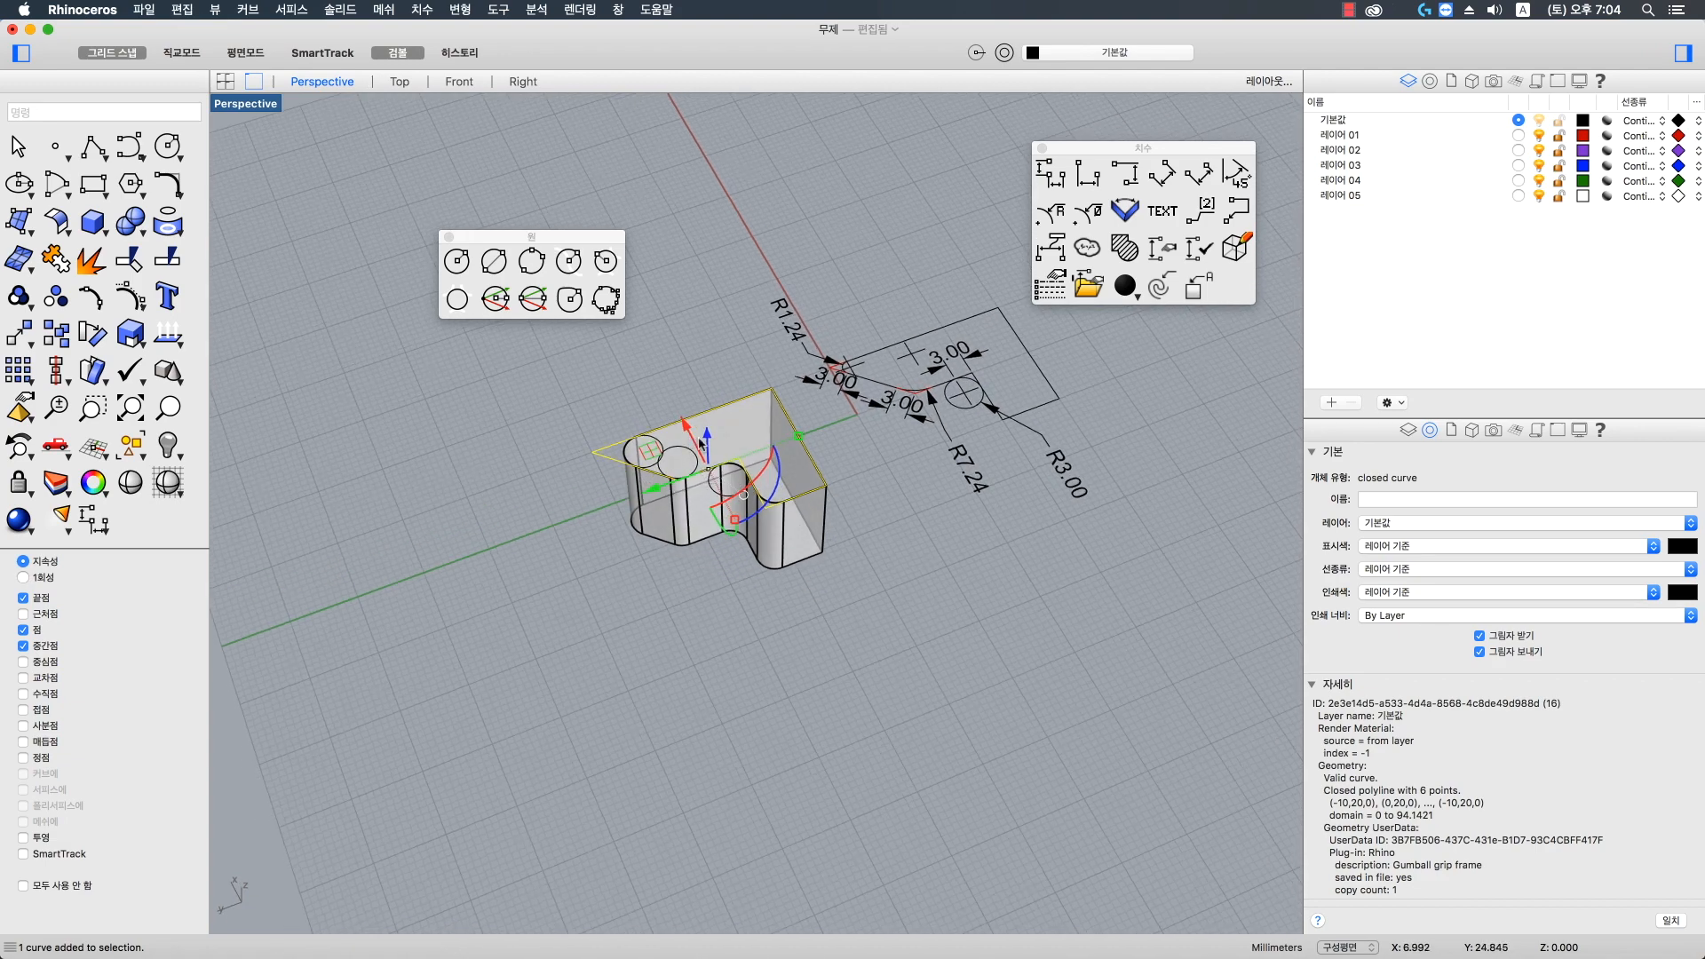
pyautogui.moveTo(658, 460); pyautogui.dragTo(1010, 571)
pyautogui.click(1003, 657)
# - Extrude the copied outline -22 mm into a solid
pyautogui.moveTo(1003, 657); pyautogui.dragTo(881, 605, button='right')
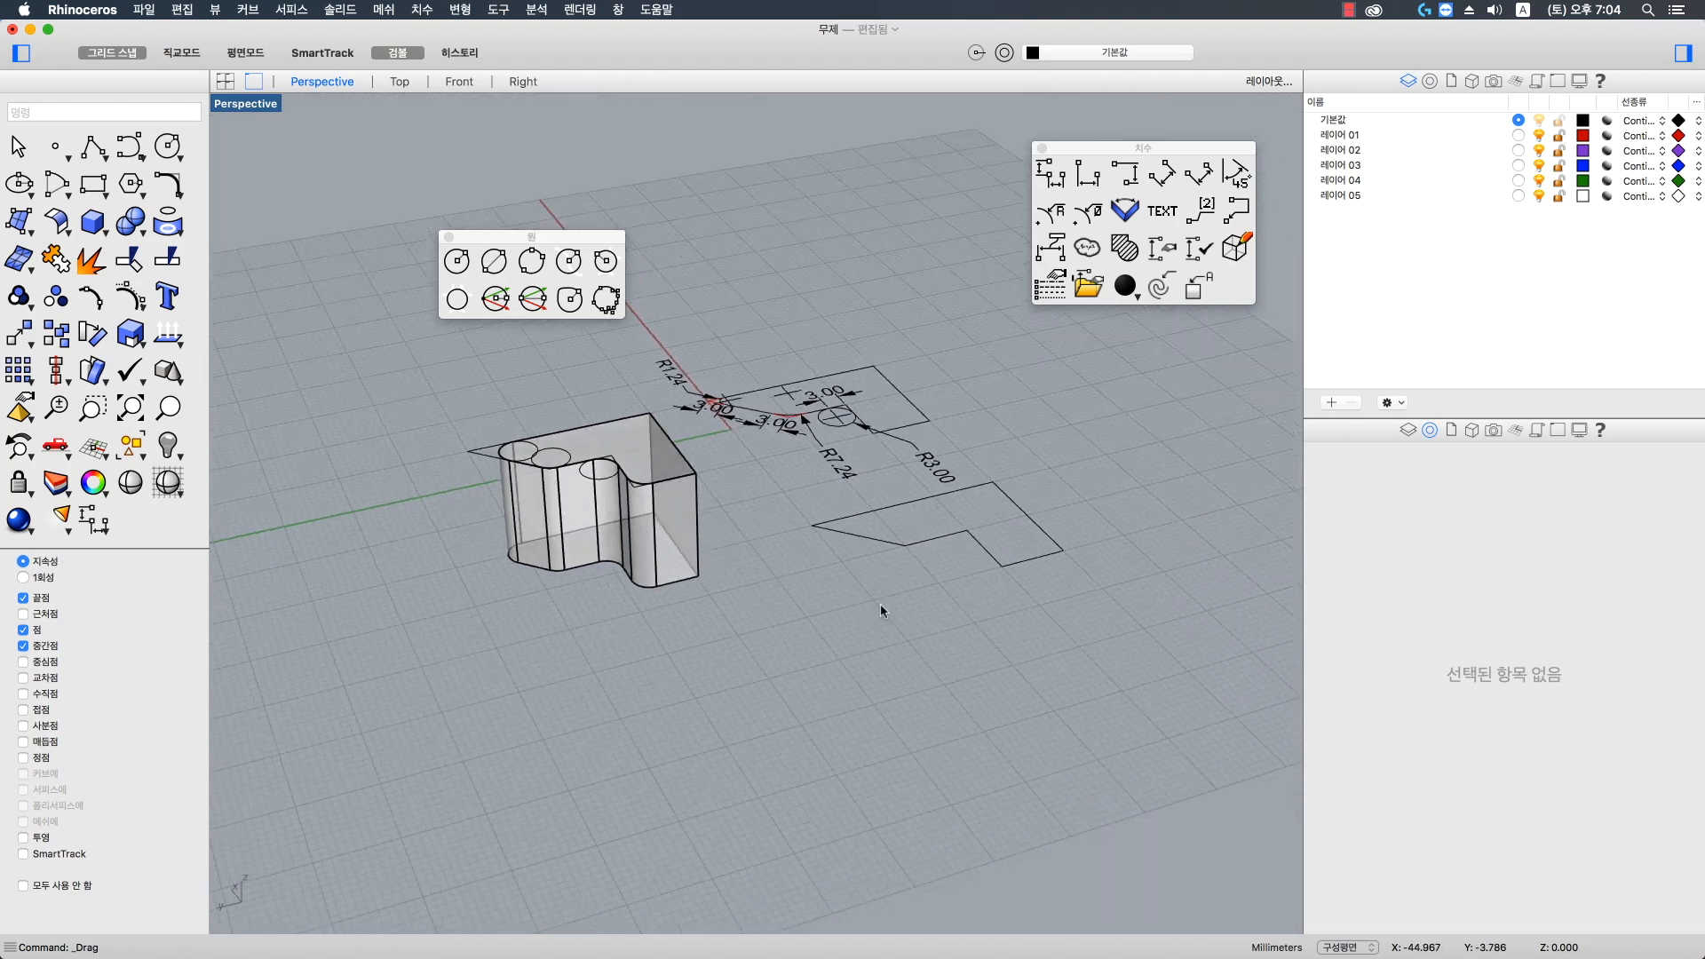
pyautogui.scroll(4, 897, 555)
pyautogui.click(897, 526)
pyautogui.press('space')
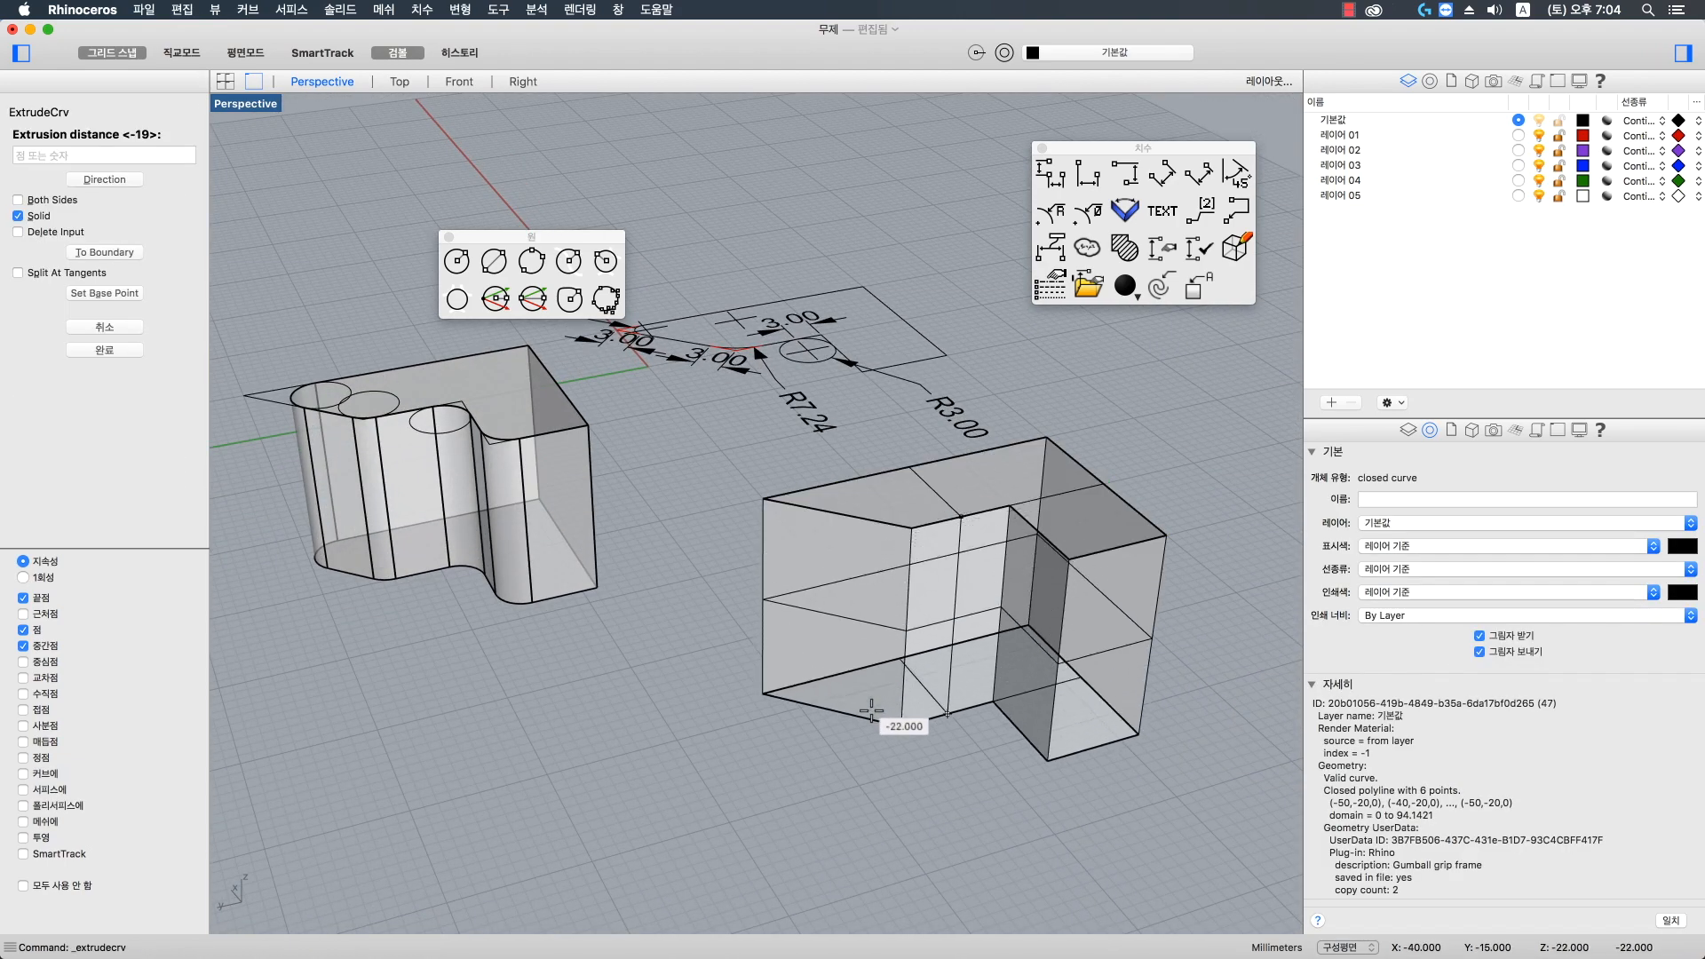
pyautogui.click(871, 711)
pyautogui.keyDown('shift'); pyautogui.moveTo(873, 588); pyautogui.dragTo(854, 592, button='right'); pyautogui.keyUp('shift')
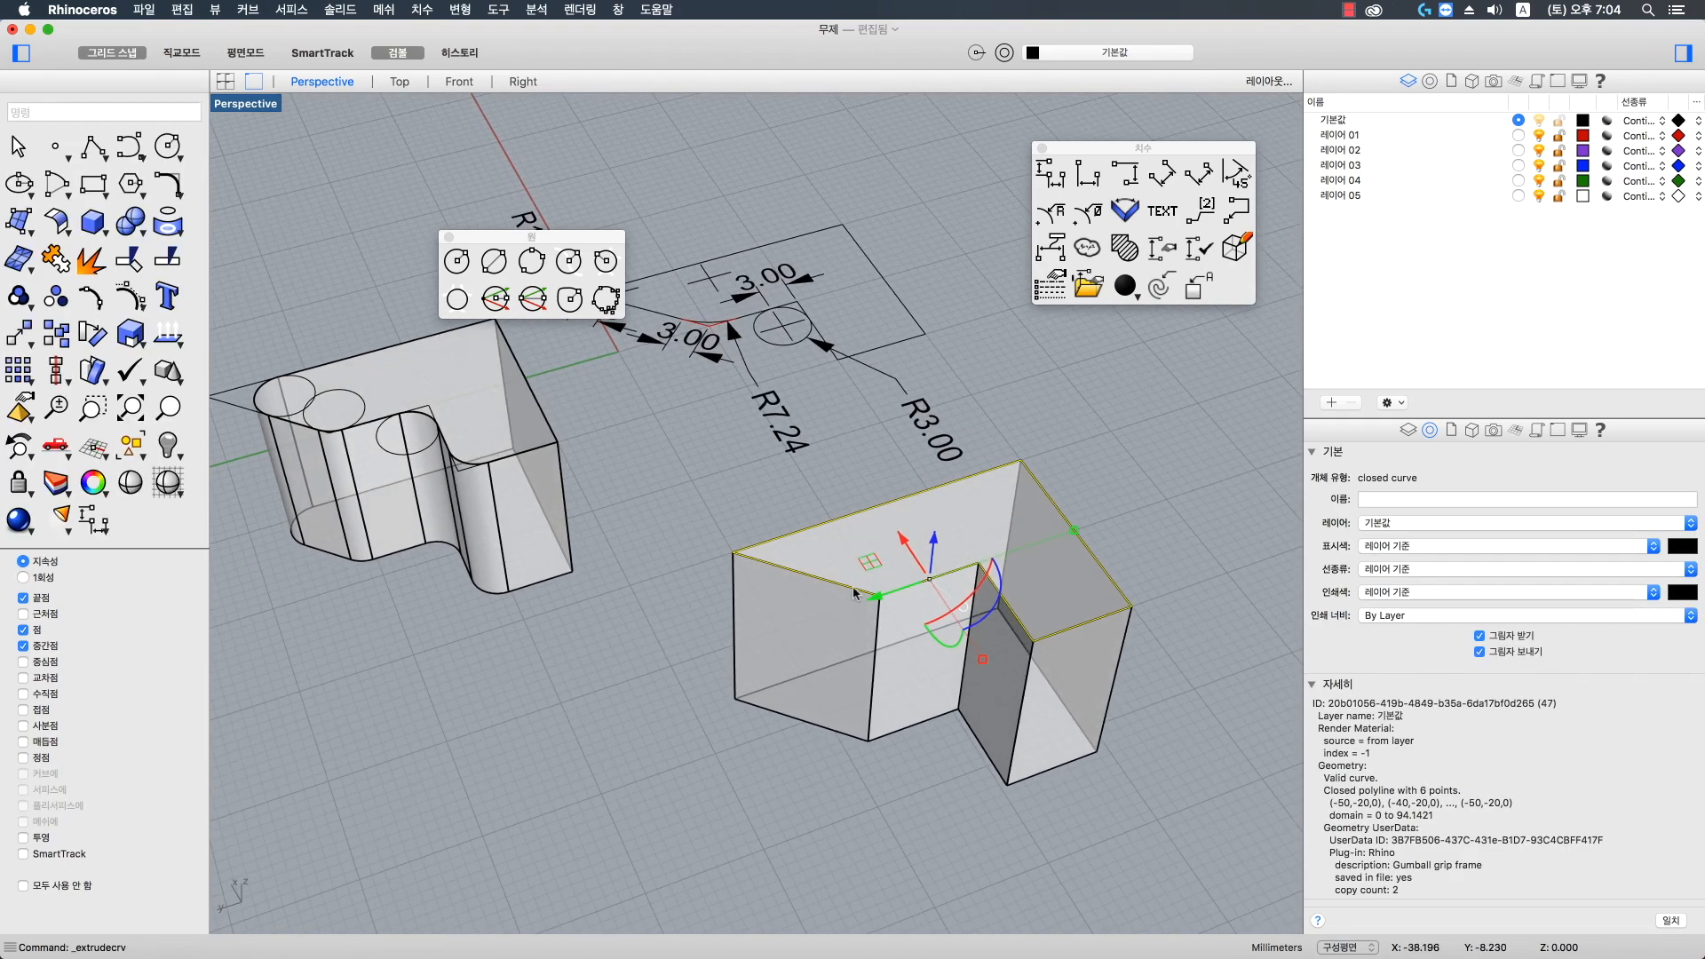
pyautogui.click(817, 762)
# - Move the new solid from its outer top corner onto the matching corner of the dimensioned outline
pyautogui.scroll(1, 815, 692)
pyautogui.click(813, 626)
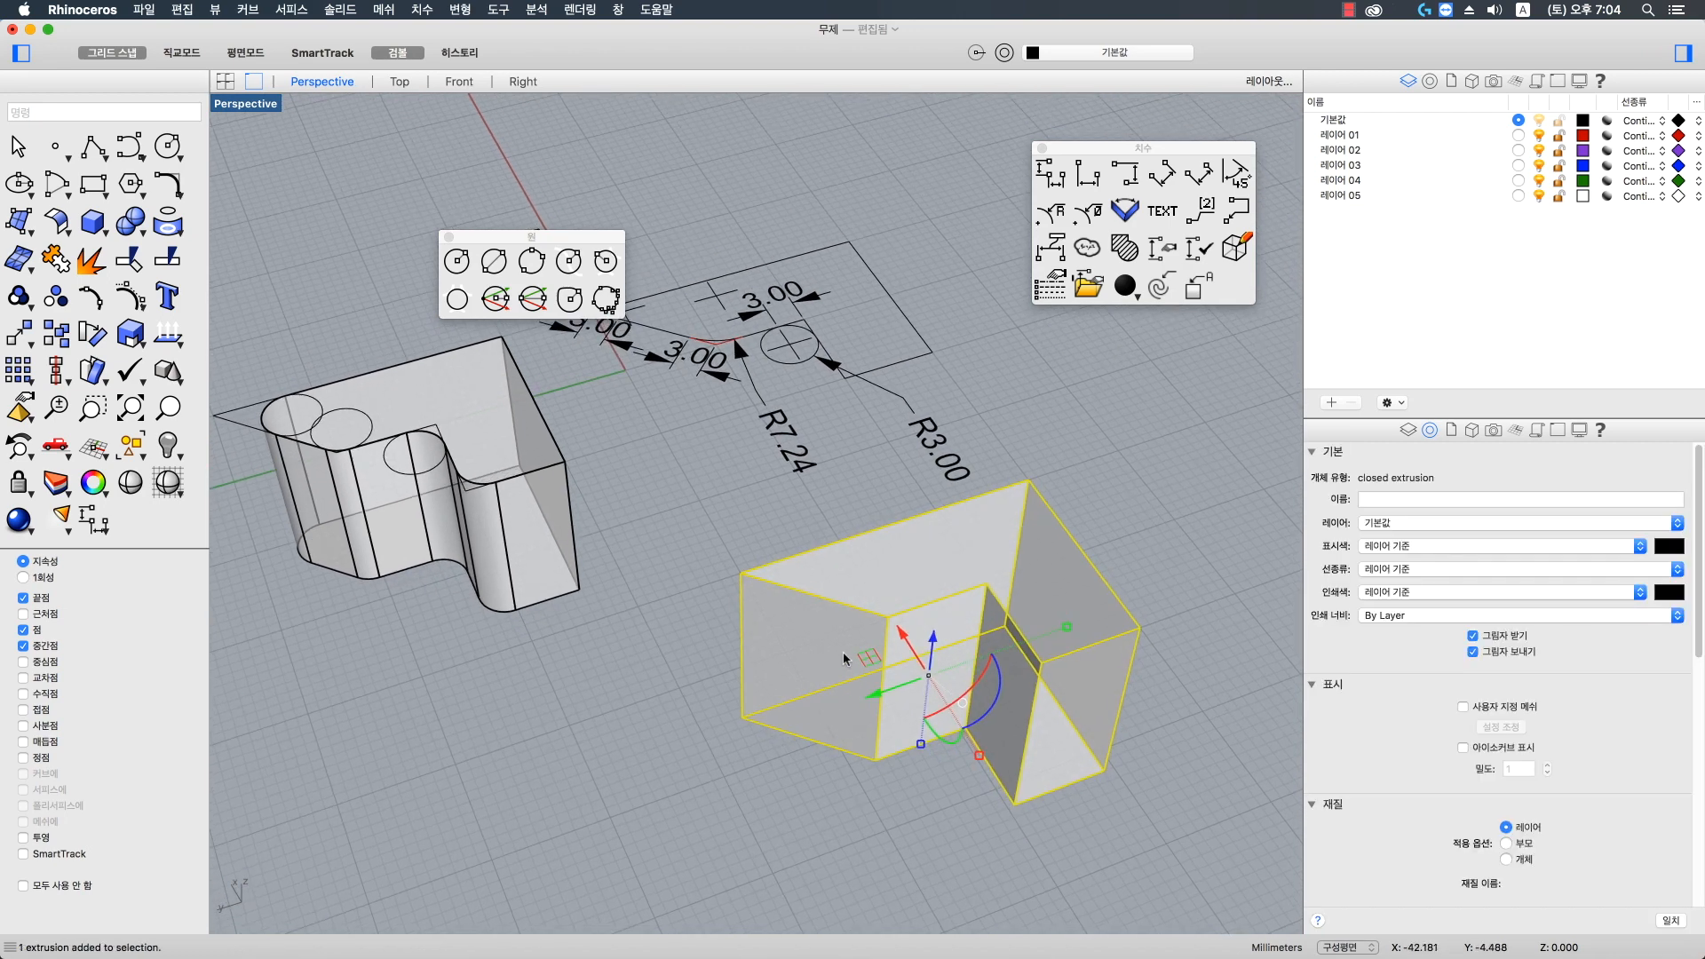
pyautogui.write(',M')
pyautogui.press('space')
pyautogui.write('M')
pyautogui.press('Return')
pyautogui.click(1140, 628)
pyautogui.click(934, 354)
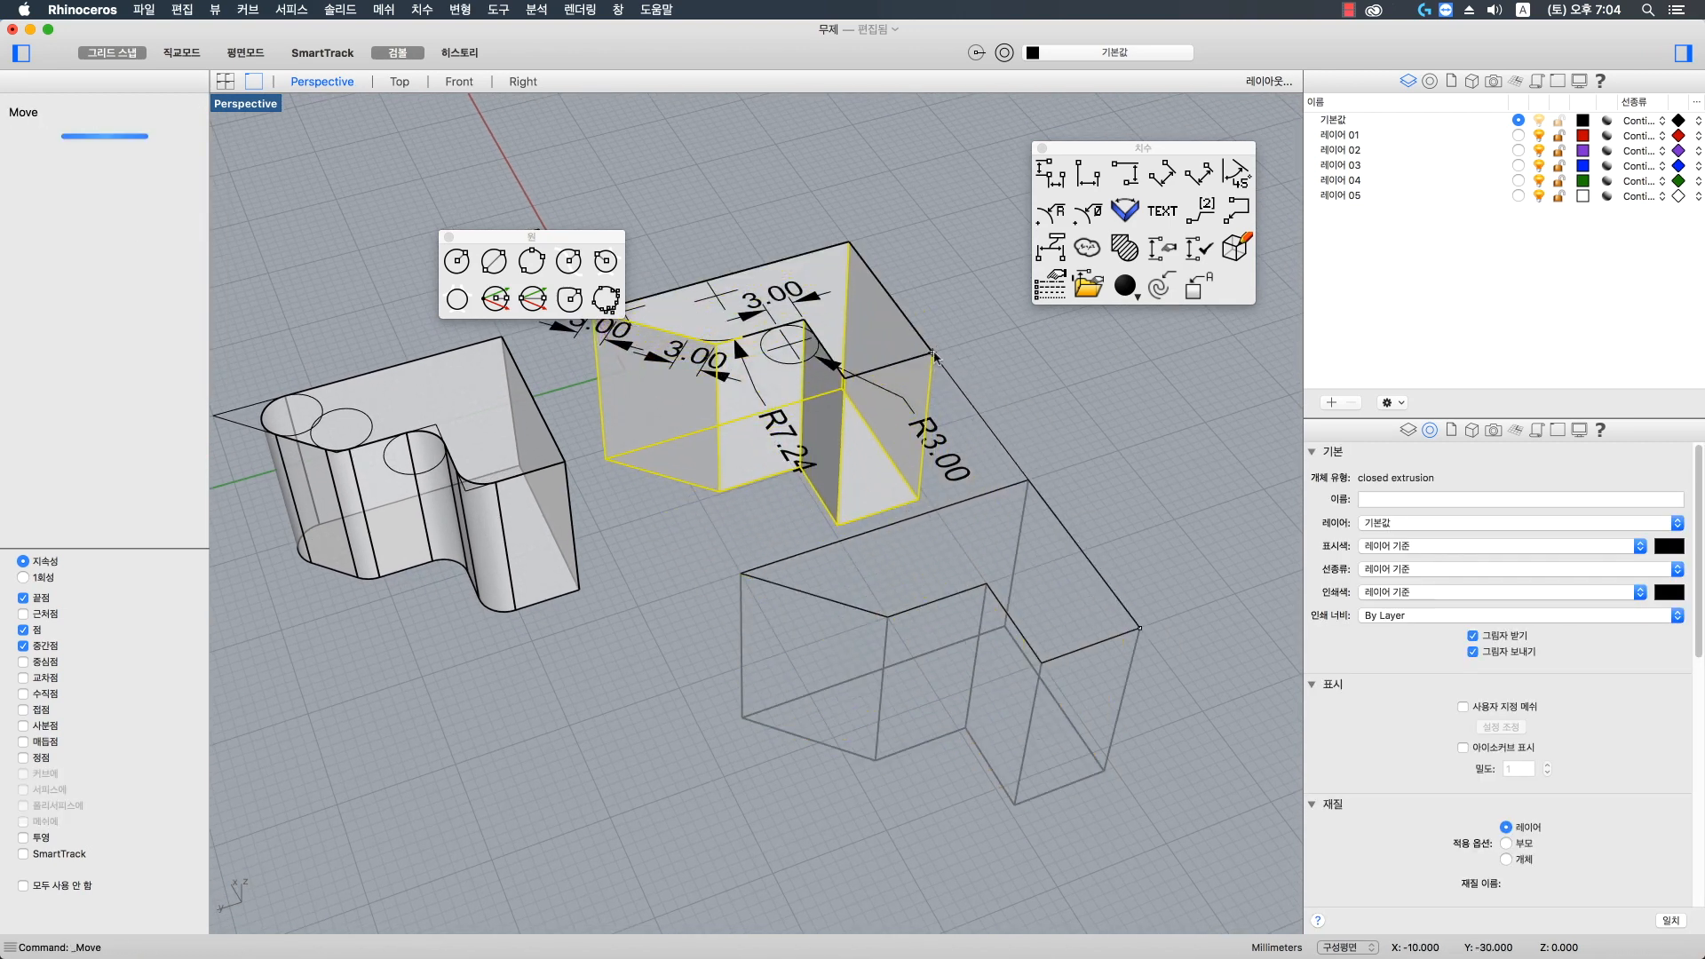
pyautogui.keyDown('shift'); pyautogui.moveTo(789, 513); pyautogui.dragTo(899, 597, button='right'); pyautogui.keyUp('shift')
pyautogui.click(830, 590)
# - Fillet the solid's inner vertical edge beside the circle with FilletEdge at radius 3
pyautogui.scroll(4, 853, 604)
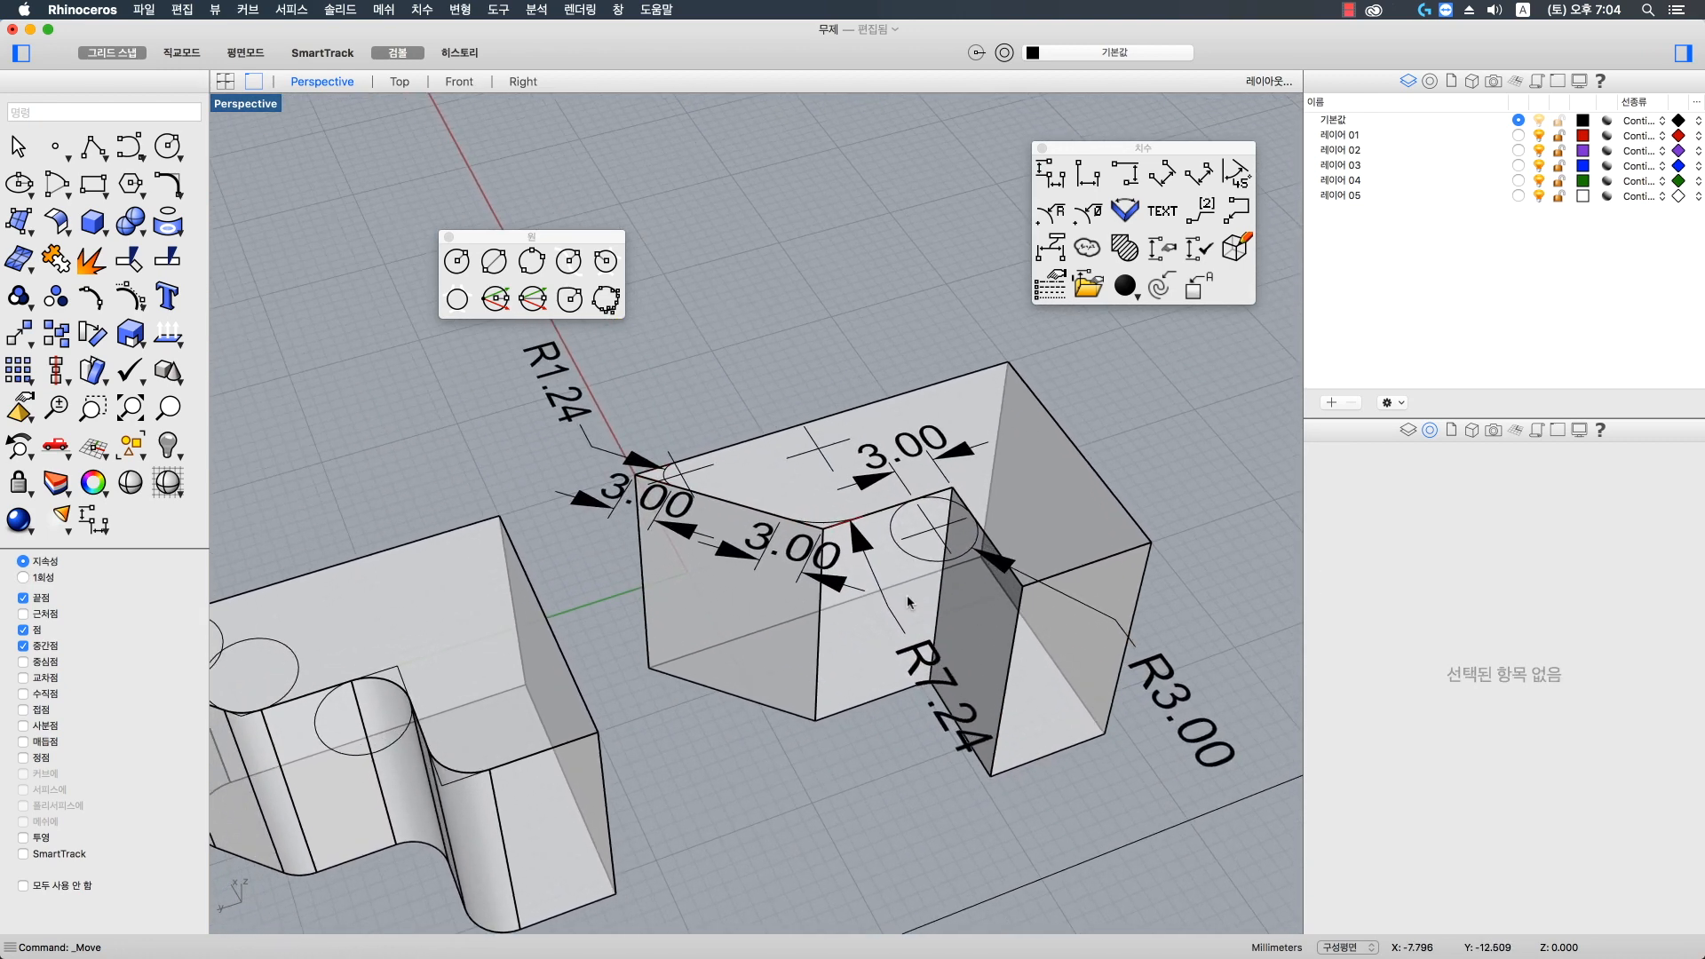
pyautogui.write('FilletEdge')
pyautogui.press('Up')
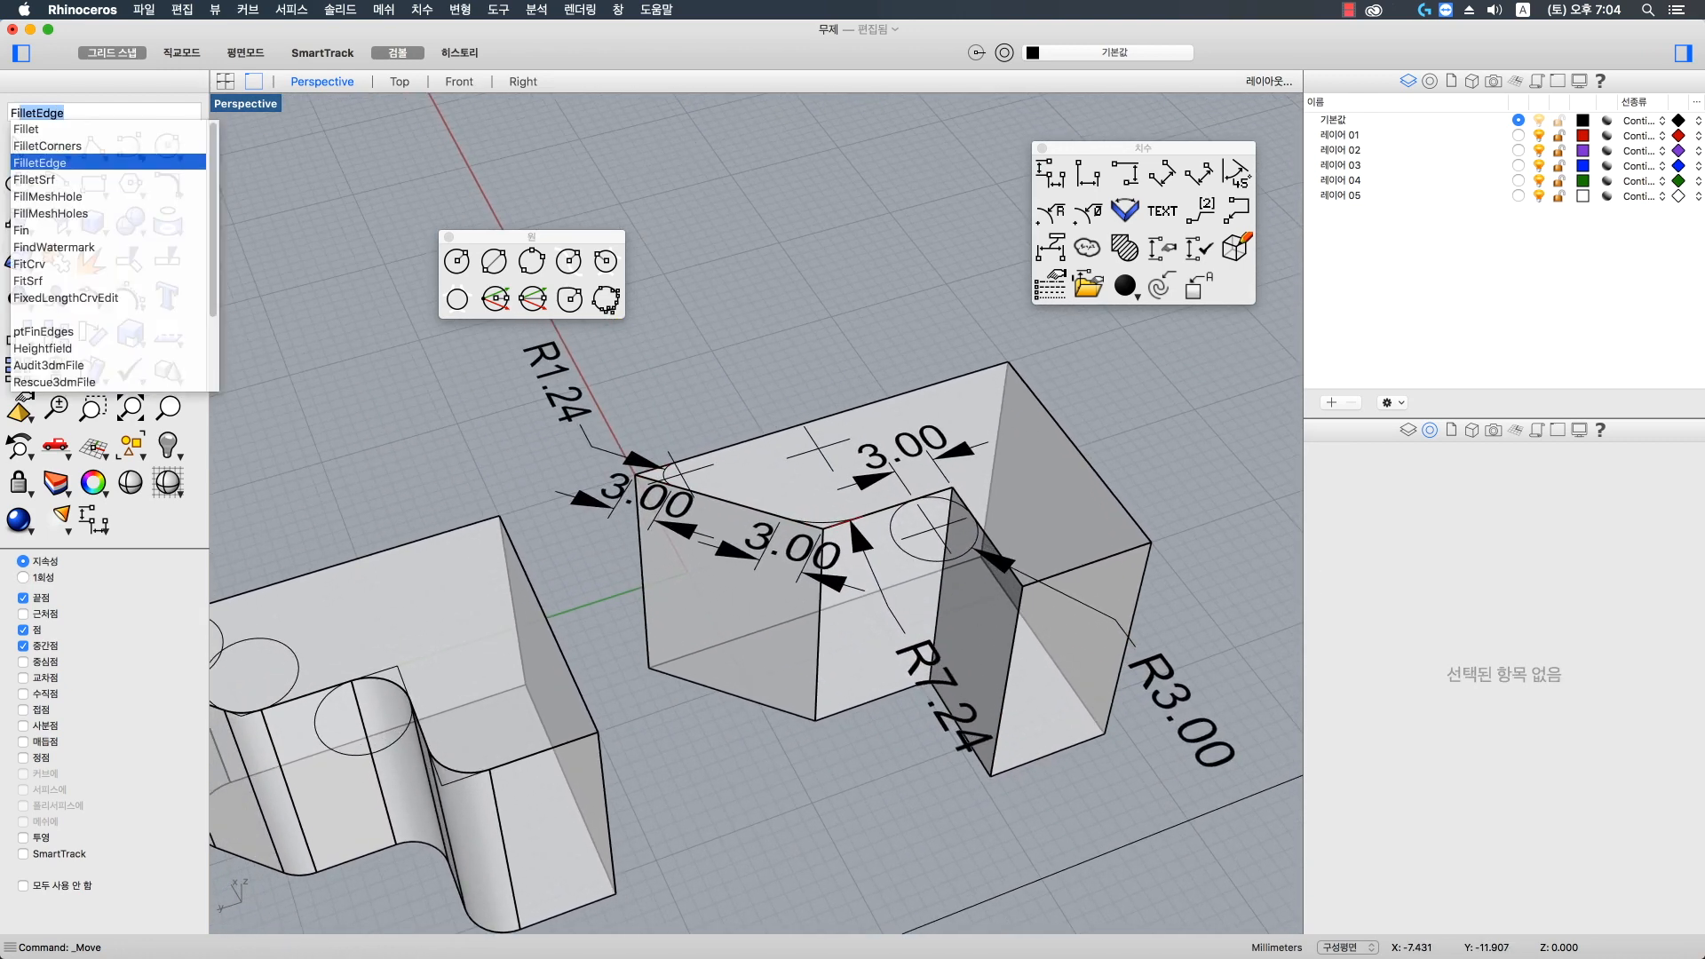
pyautogui.press('Return')
pyautogui.click(943, 590)
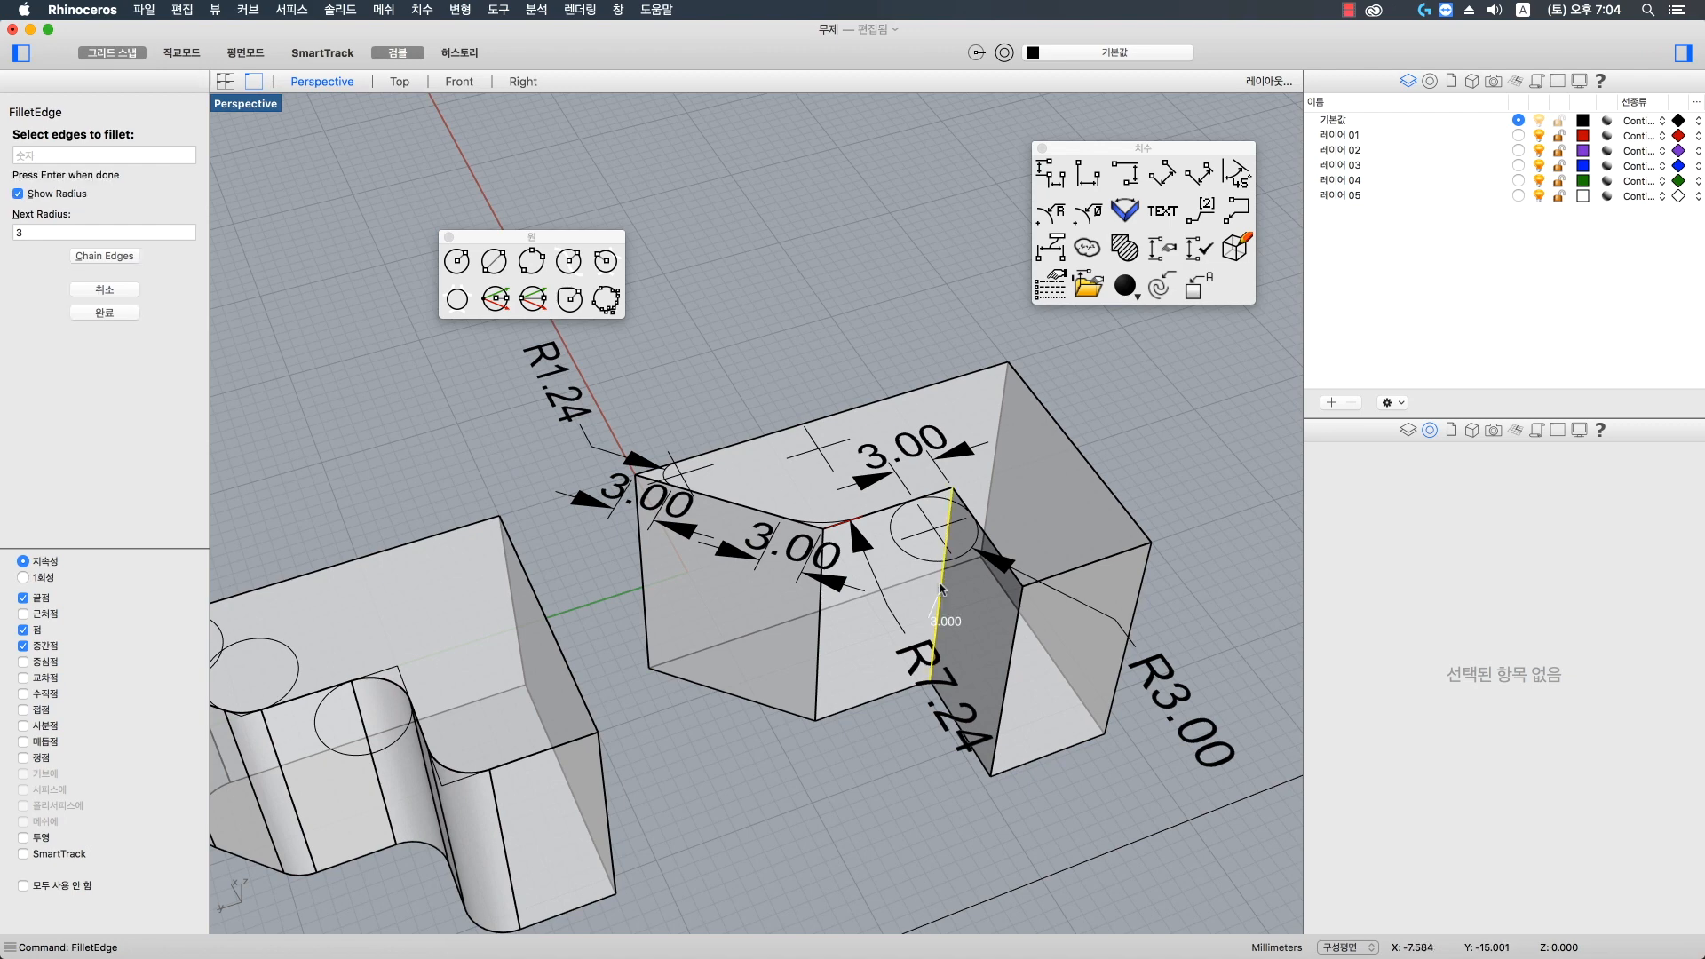
pyautogui.press('Return')
pyautogui.press('Return')
# - Turn off the isocurve display for the filleted solid
pyautogui.keyDown('shift'); pyautogui.moveTo(886, 620); pyautogui.dragTo(915, 602, button='right'); pyautogui.keyUp('shift')
pyautogui.click(860, 682)
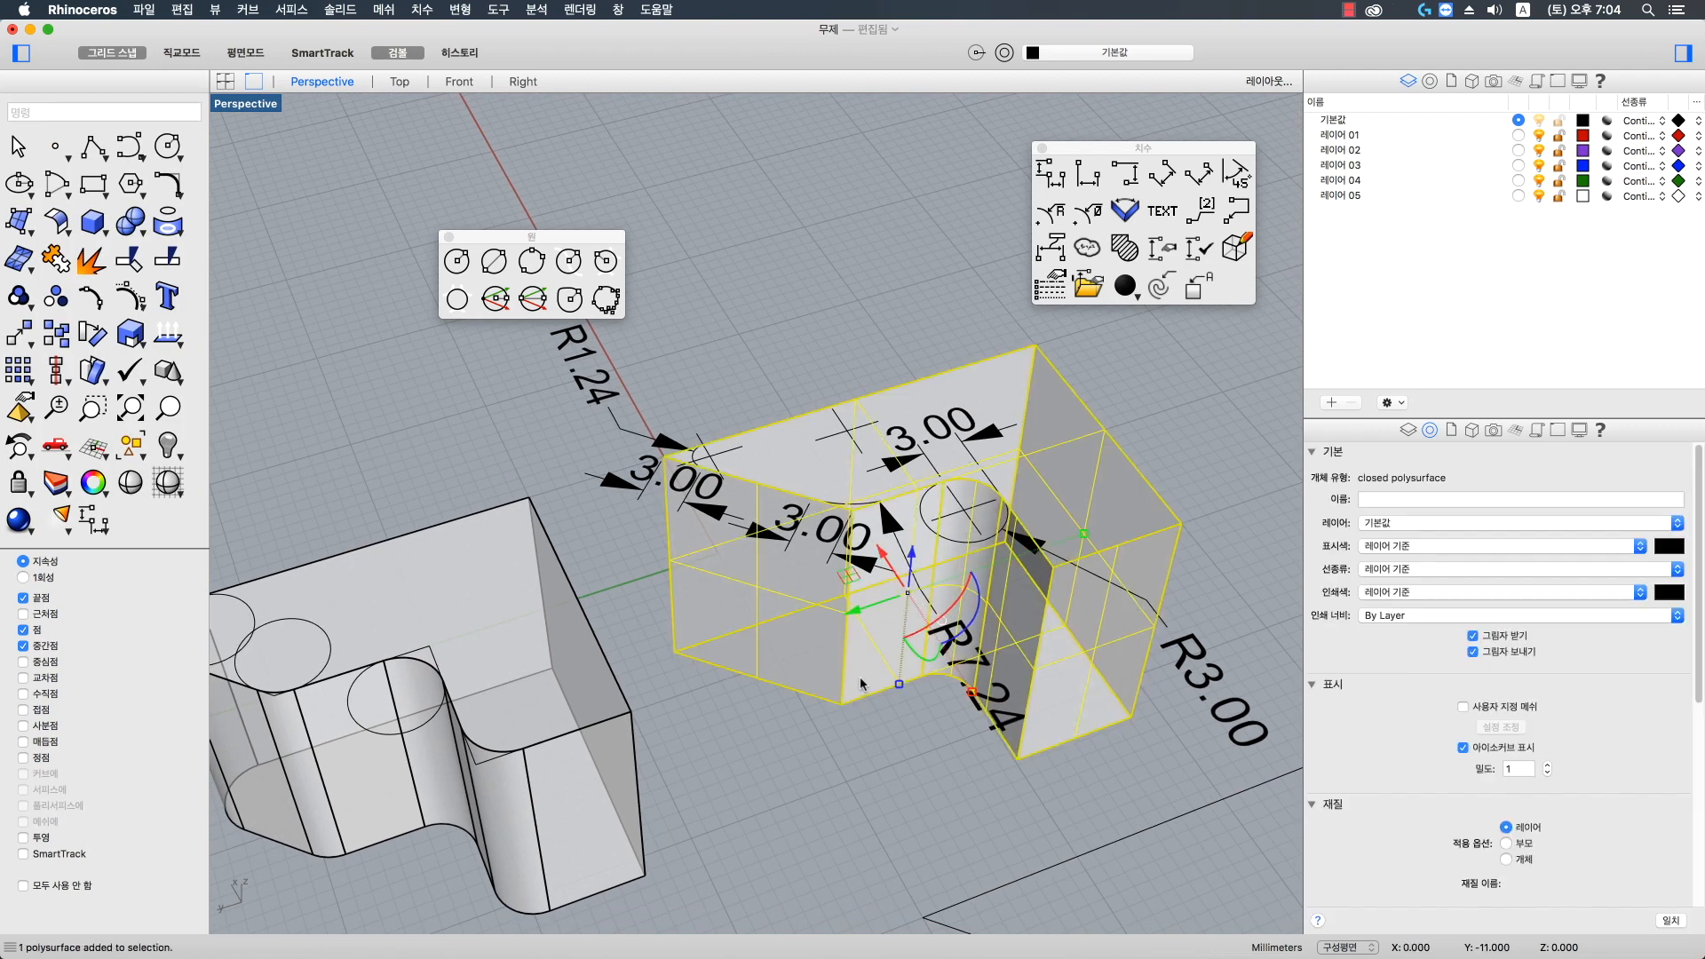
pyautogui.click(1464, 748)
pyautogui.click(787, 706)
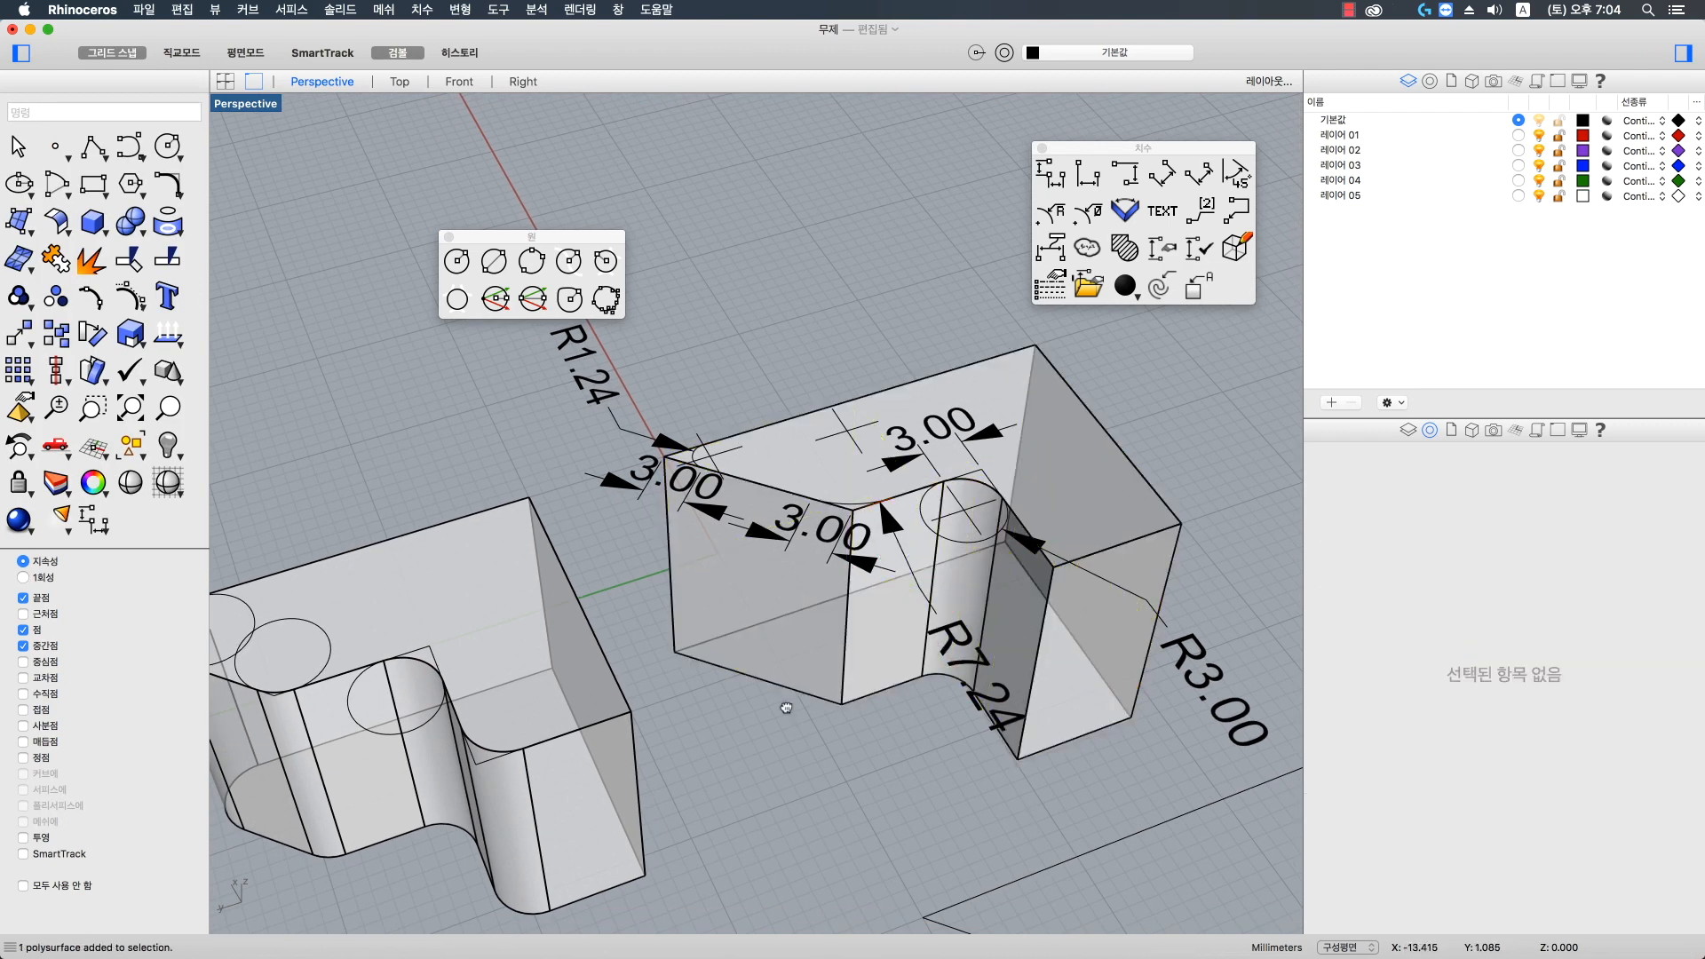
# - Fillet the vertical edge at the sloped face's lower corner with value 3 and rail type Dist From Edge
pyautogui.keyDown('shift'); pyautogui.moveTo(788, 706); pyautogui.dragTo(804, 738, button='right'); pyautogui.keyUp('shift')
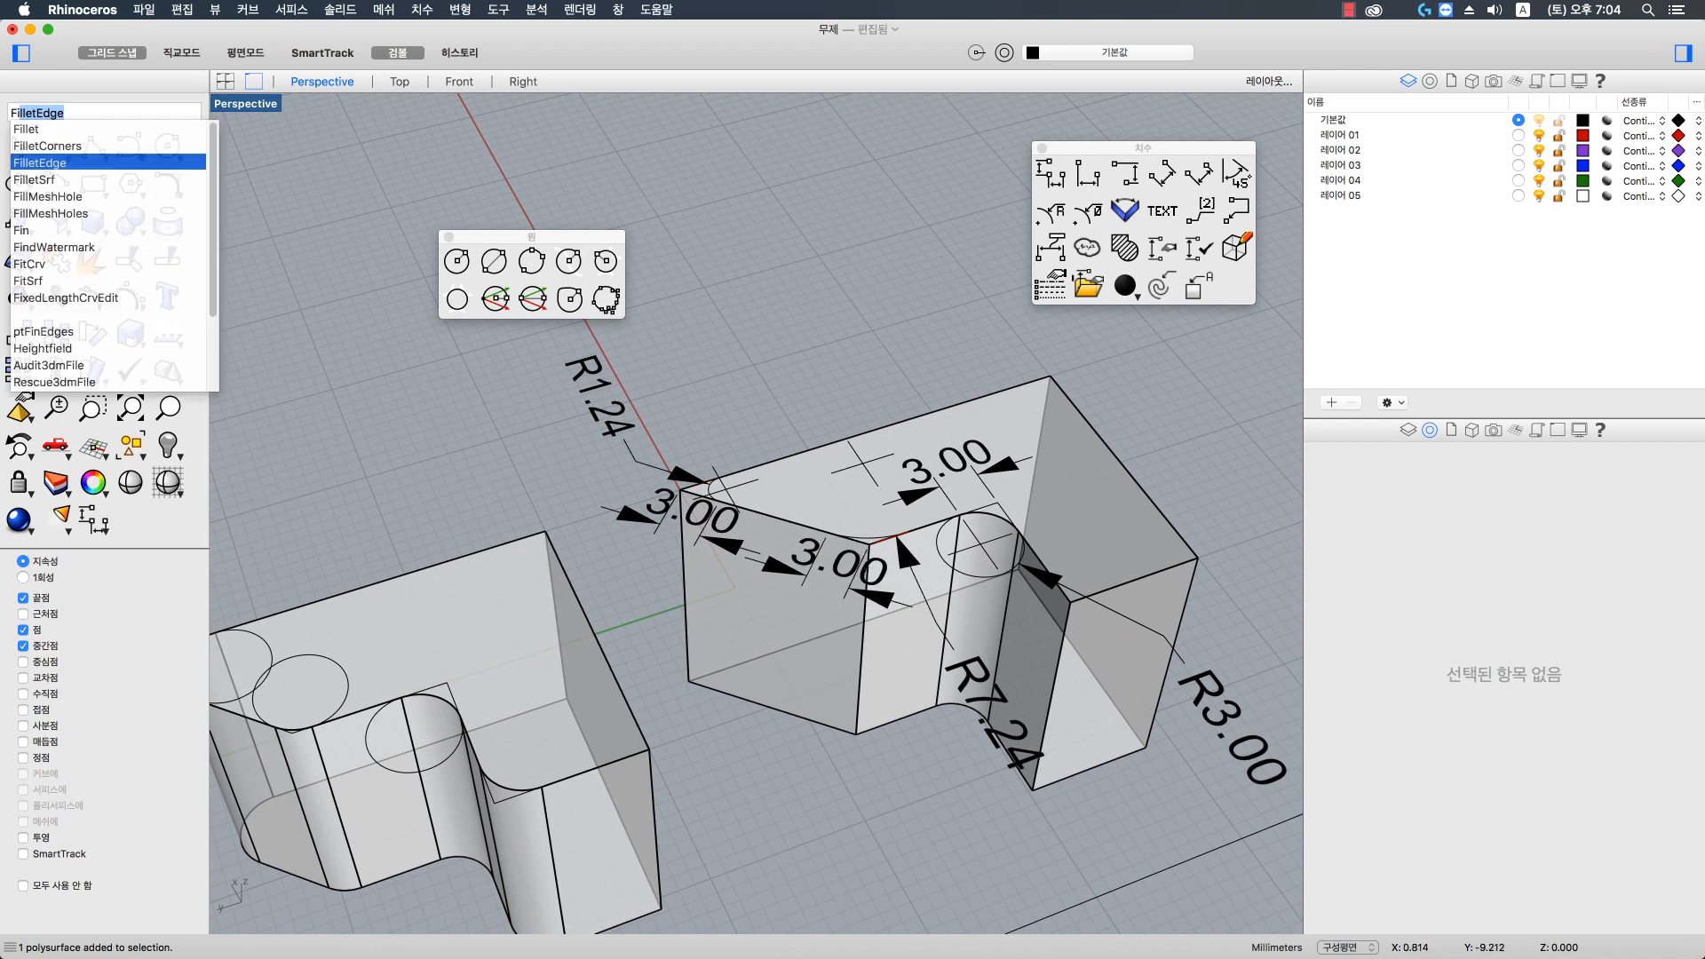
pyautogui.press('Return')
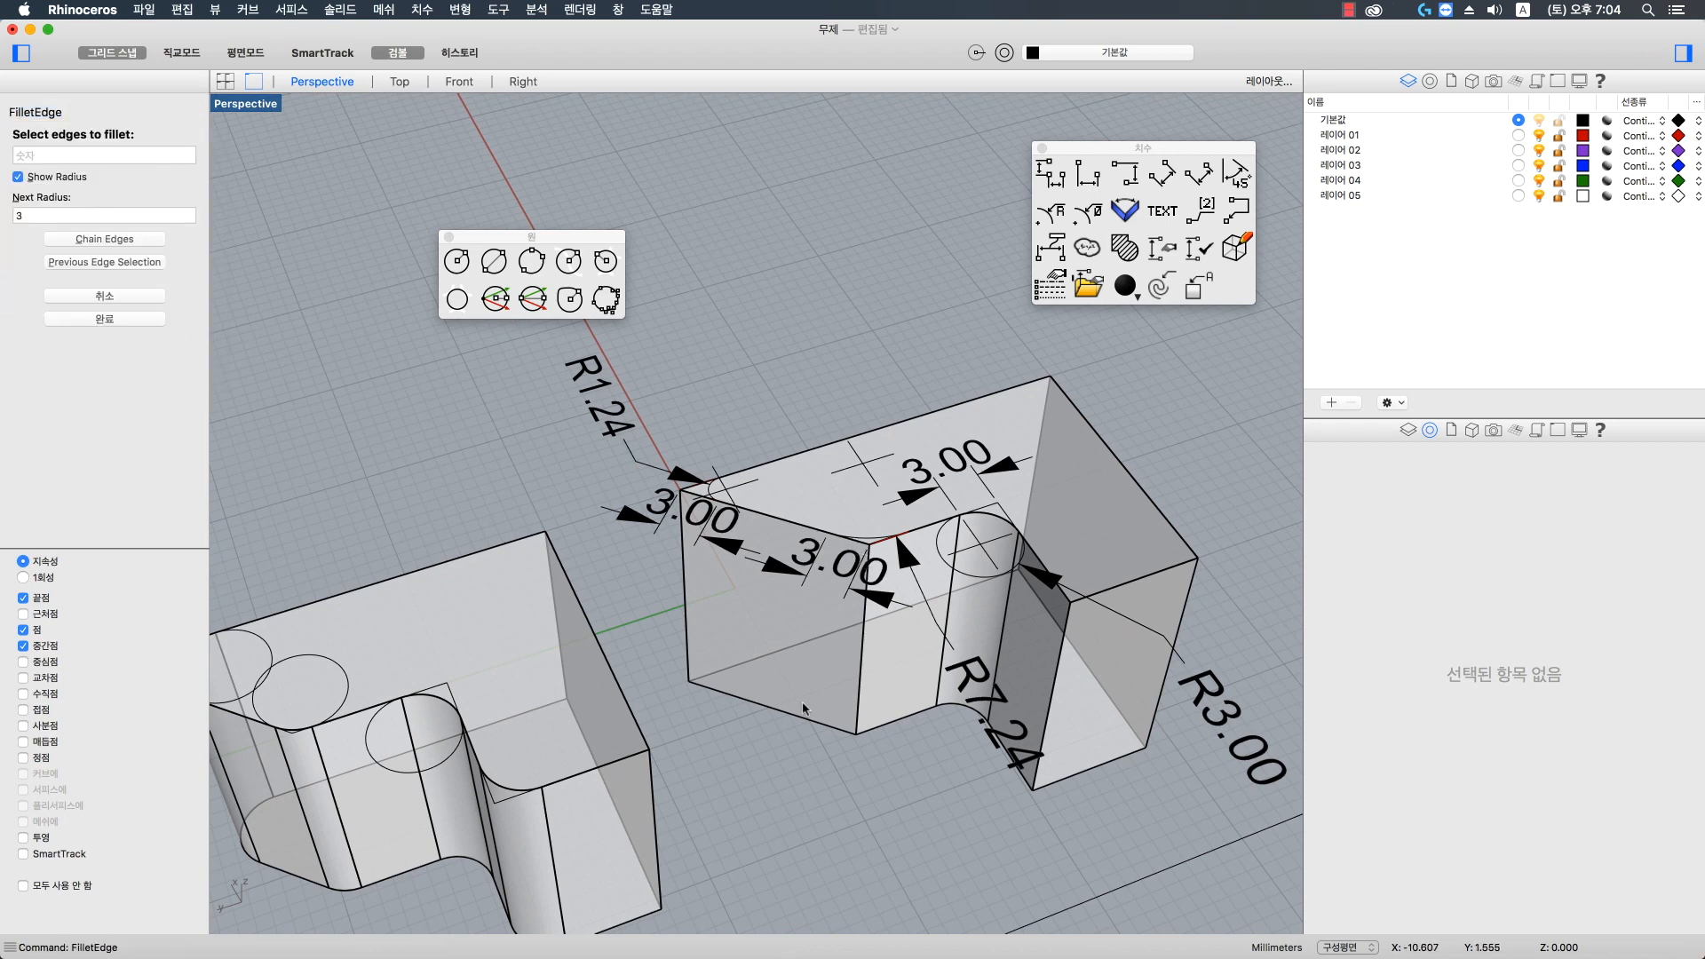
pyautogui.click(861, 659)
pyautogui.press('Return')
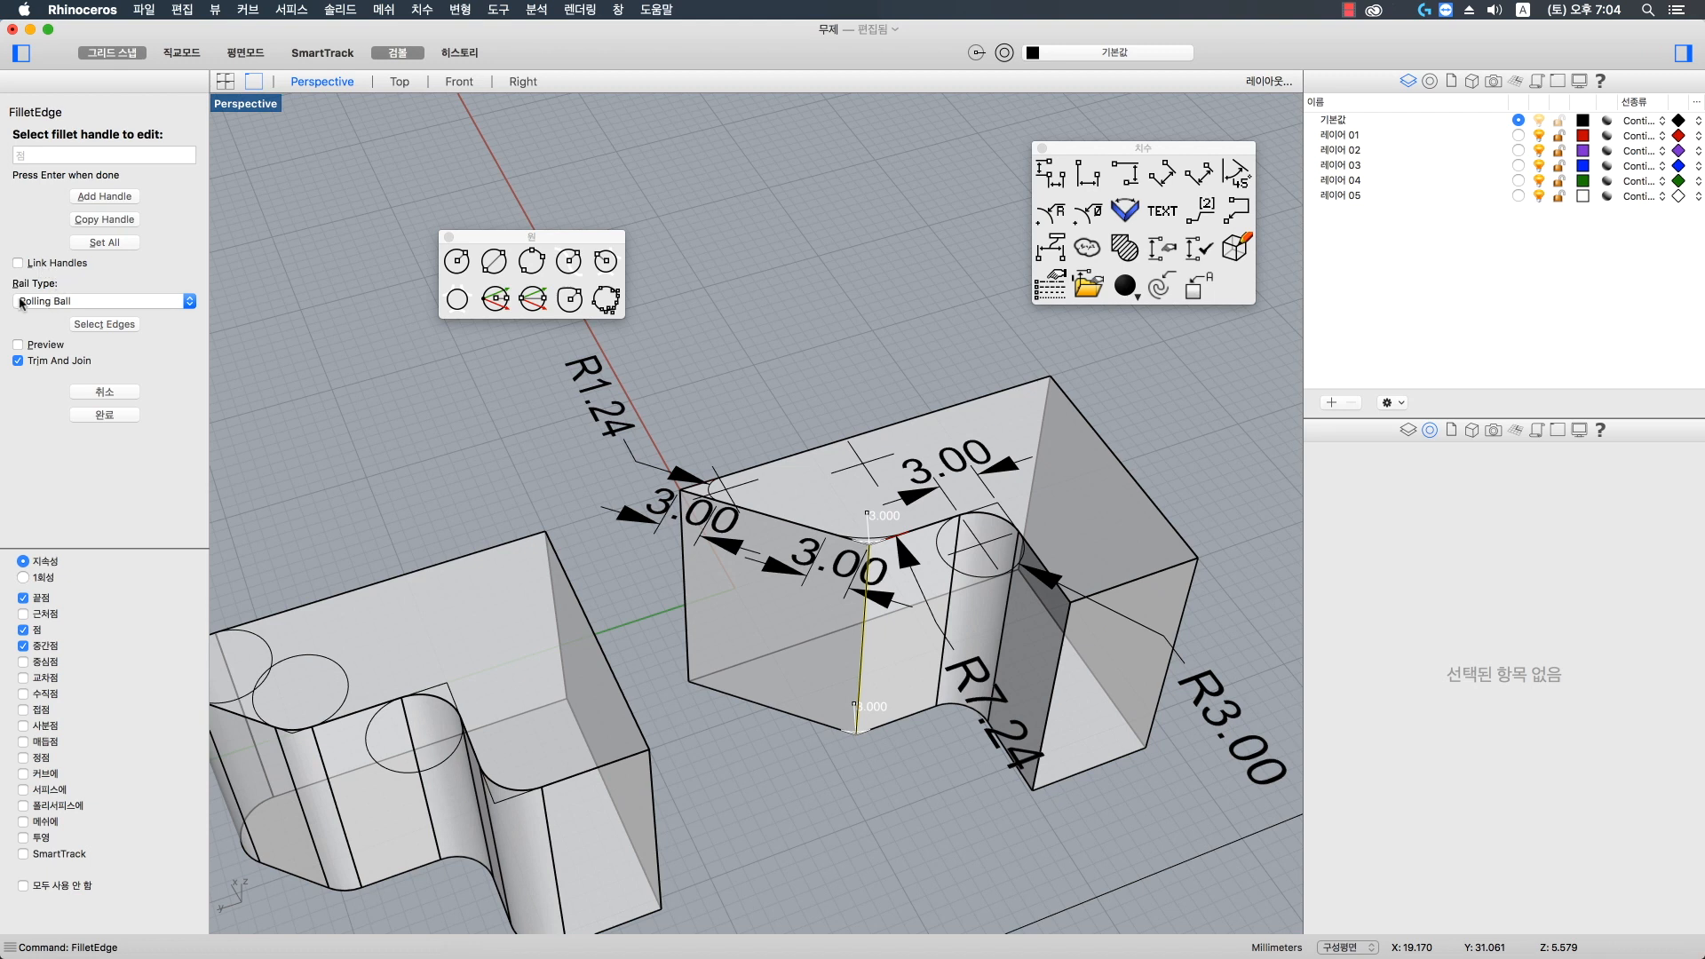
pyautogui.click(86, 300)
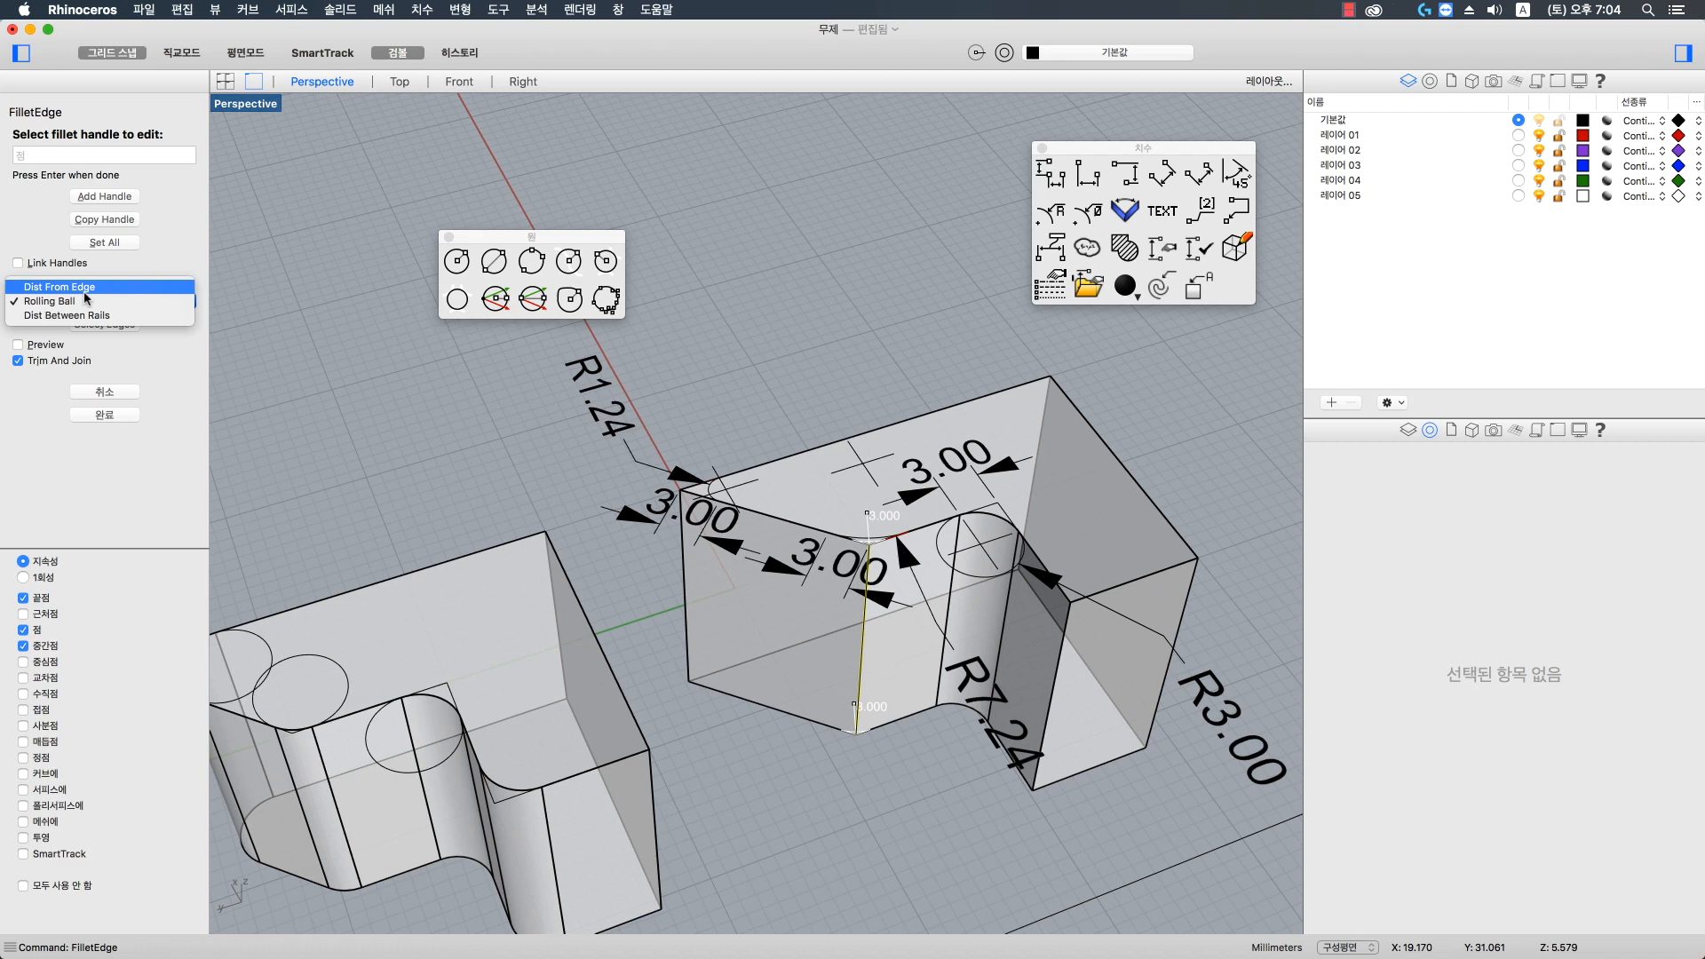
pyautogui.click(83, 290)
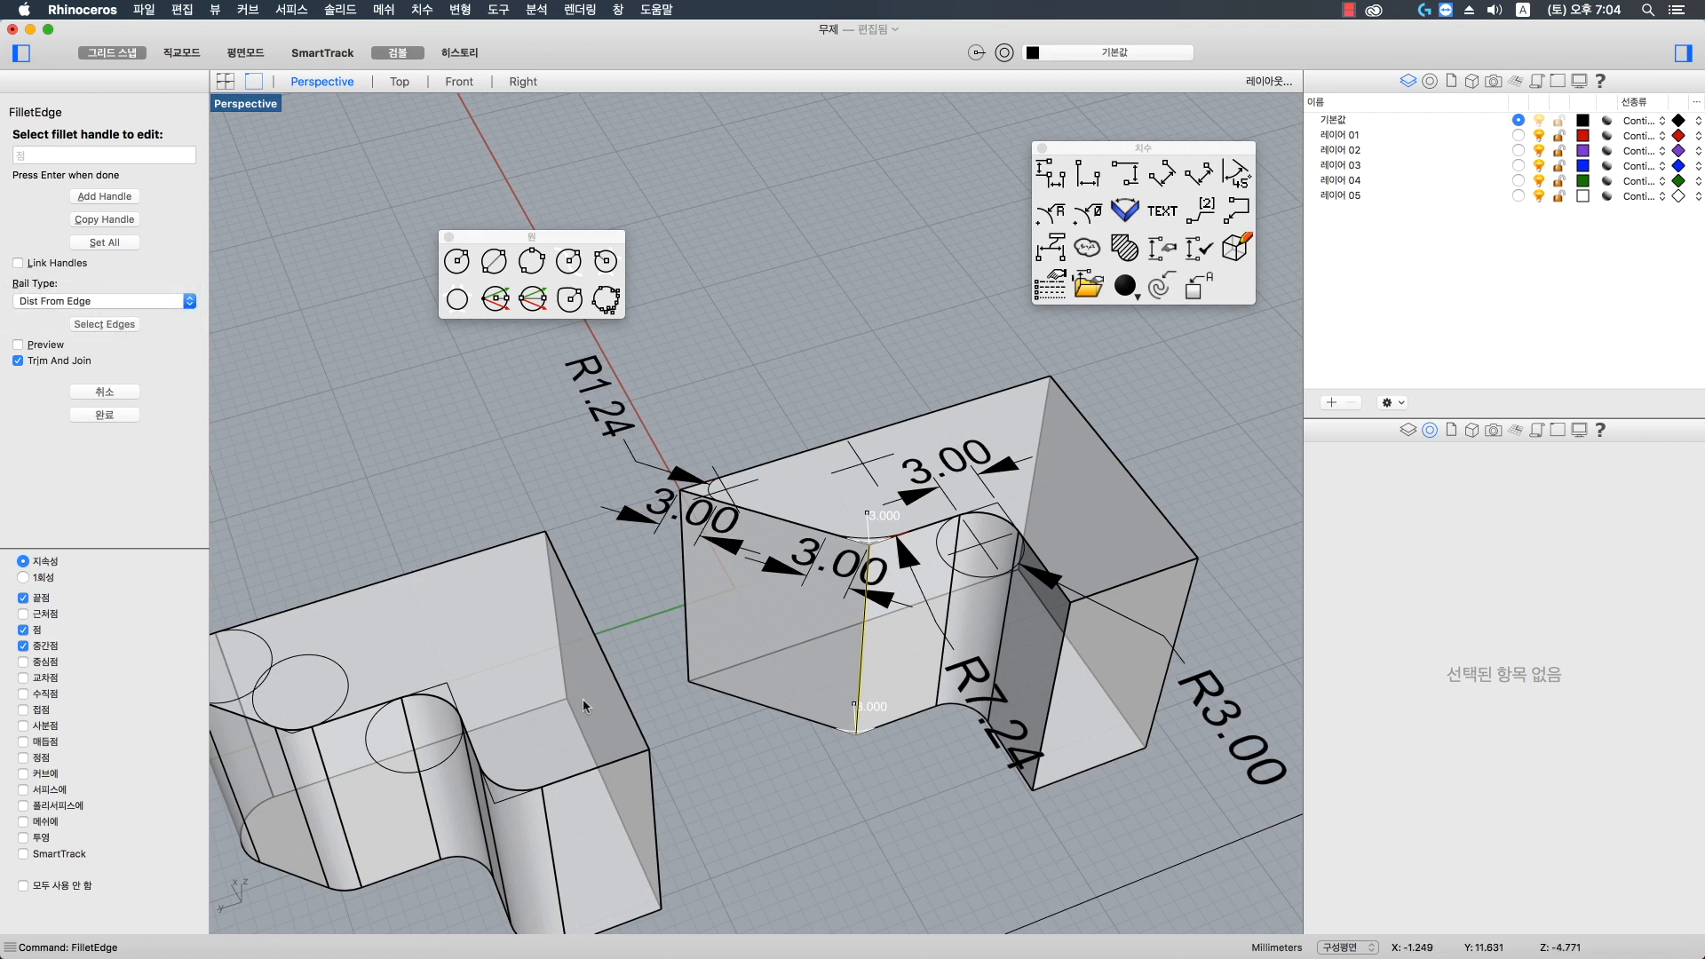
pyautogui.press('Return')
pyautogui.scroll(5, 897, 535)
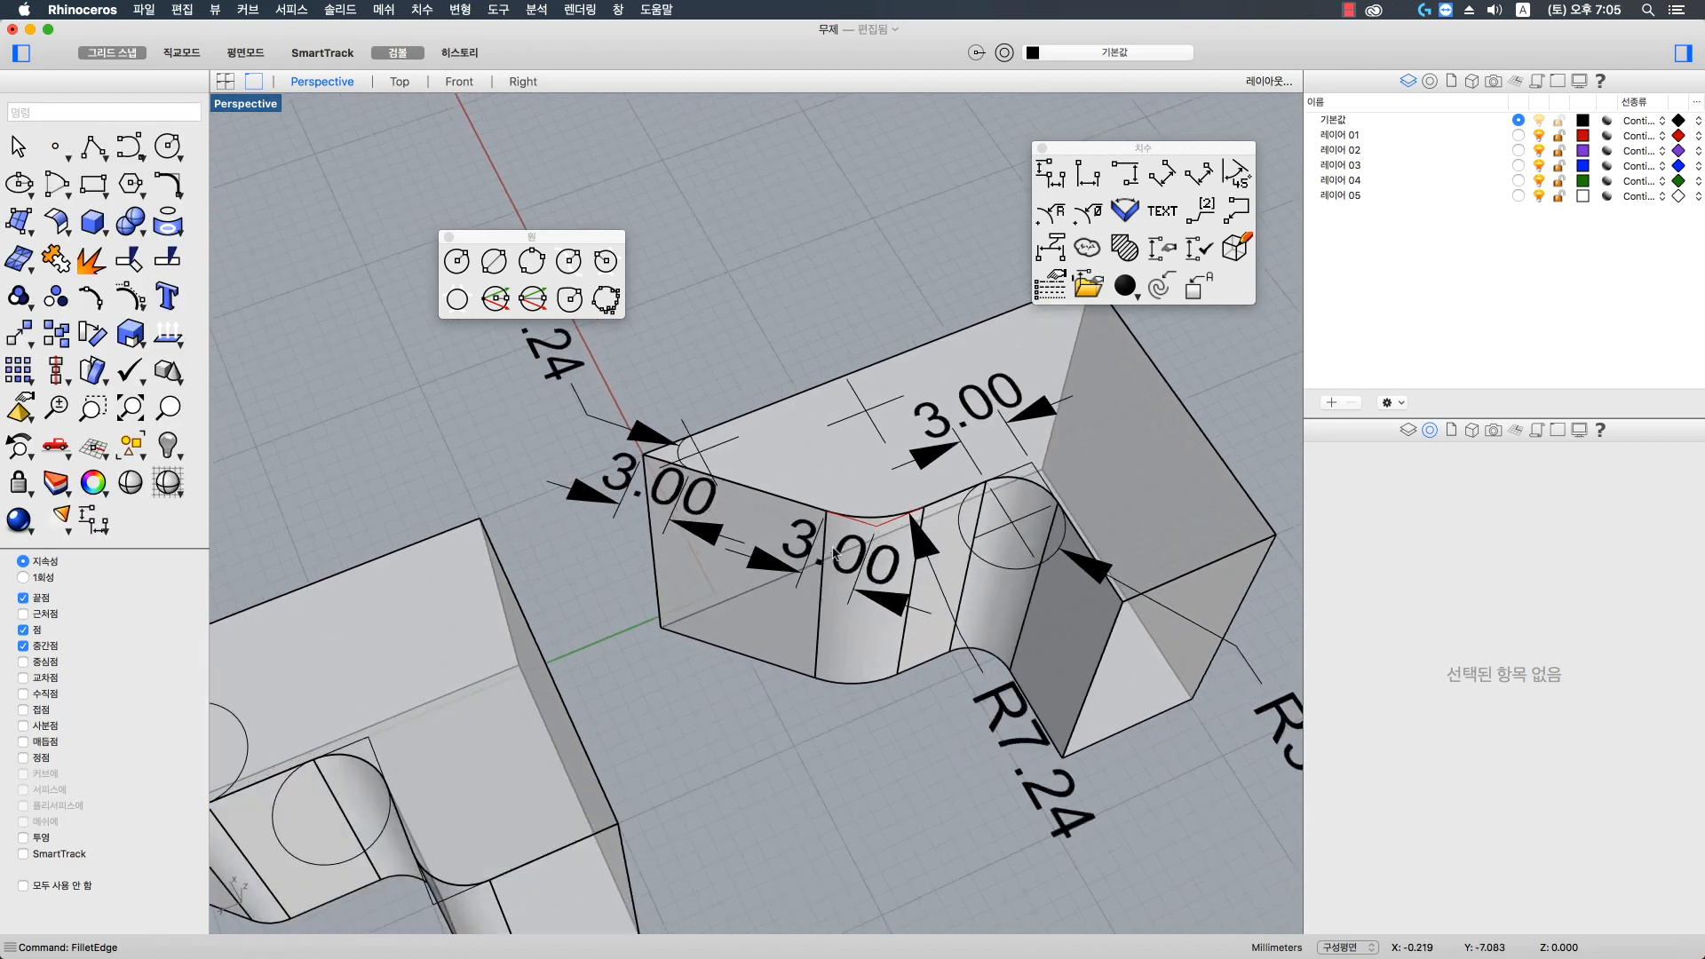
pyautogui.scroll(3, 839, 508)
pyautogui.scroll(-3, 1004, 480)
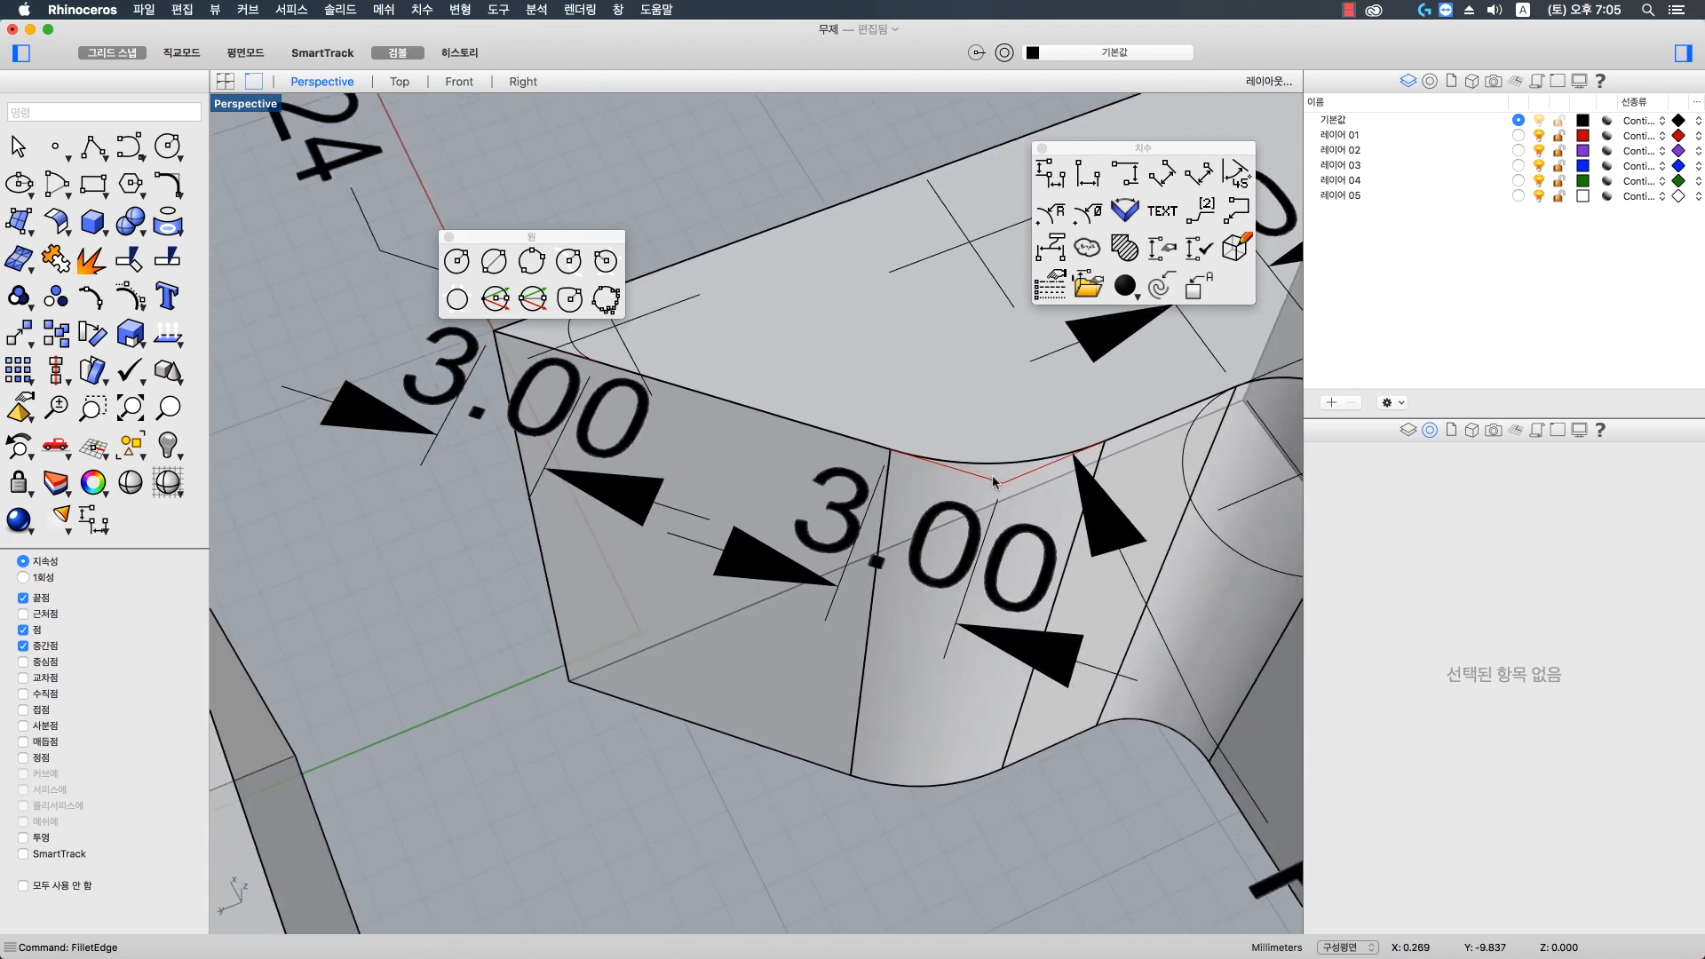
pyautogui.click(995, 481)
pyautogui.press('Escape')
# - Fillet the vertical edge at the solid's pointed corner with value 3, using the Dist From Edge rail type
pyautogui.scroll(-3, 790, 823)
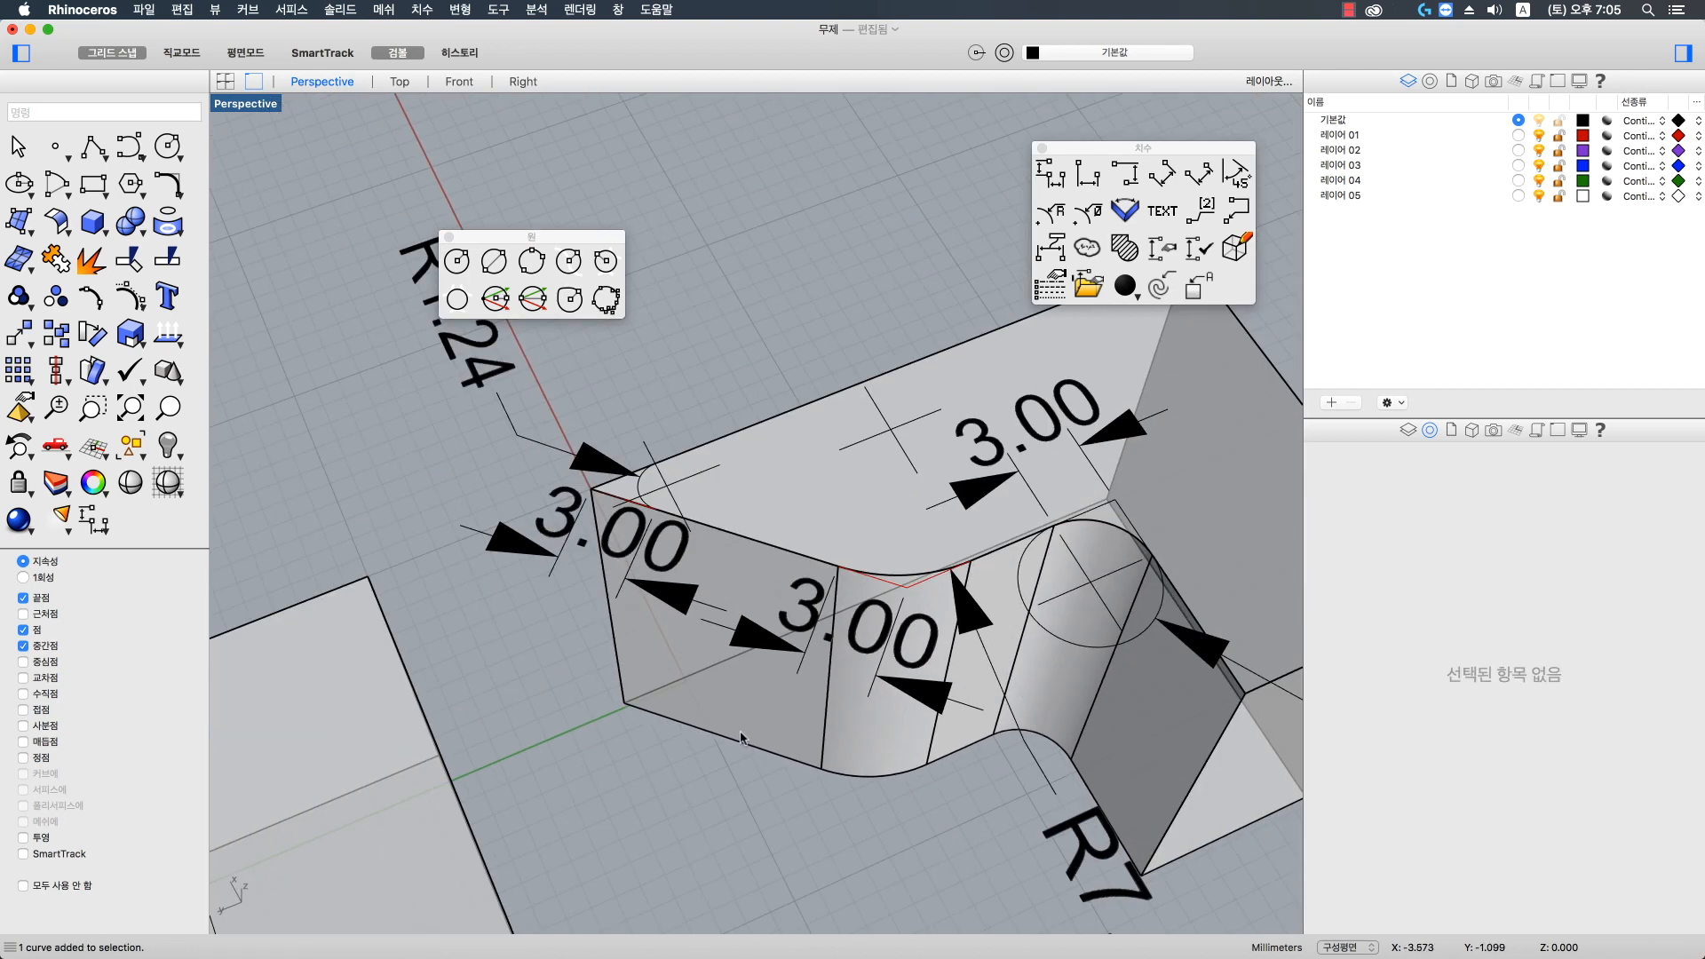
pyautogui.press('Return')
pyautogui.click(615, 651)
pyautogui.press('Return')
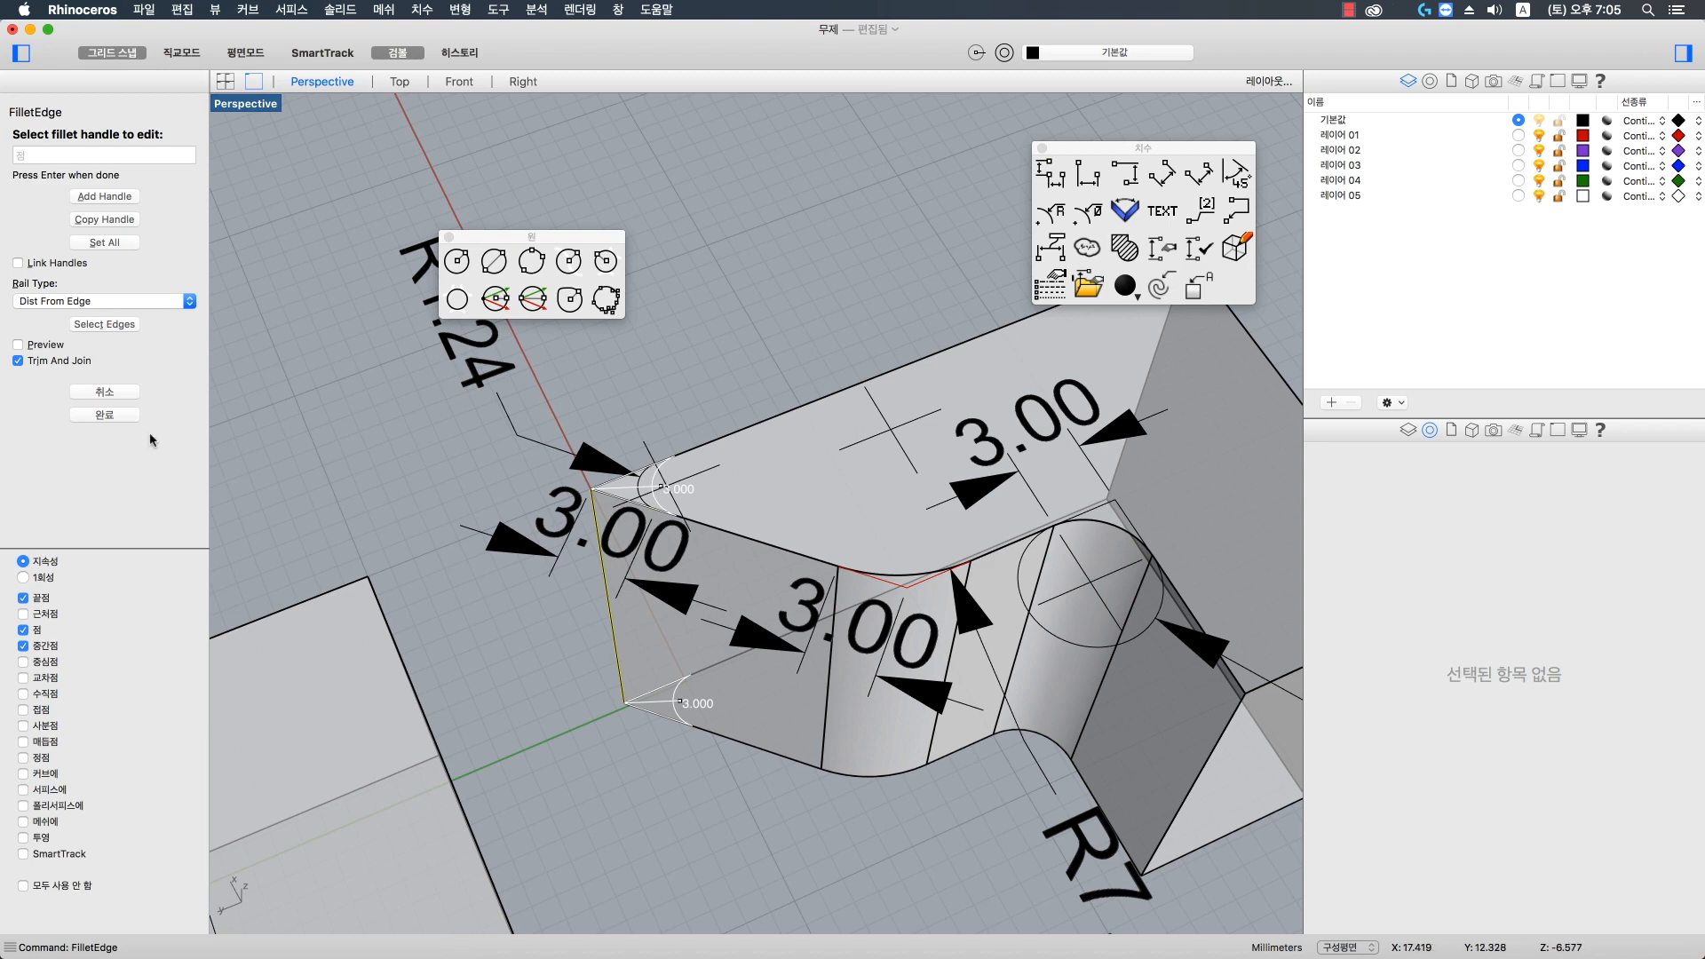
pyautogui.moveTo(653, 536); pyautogui.dragTo(672, 542, button='right')
pyautogui.scroll(2, 672, 542)
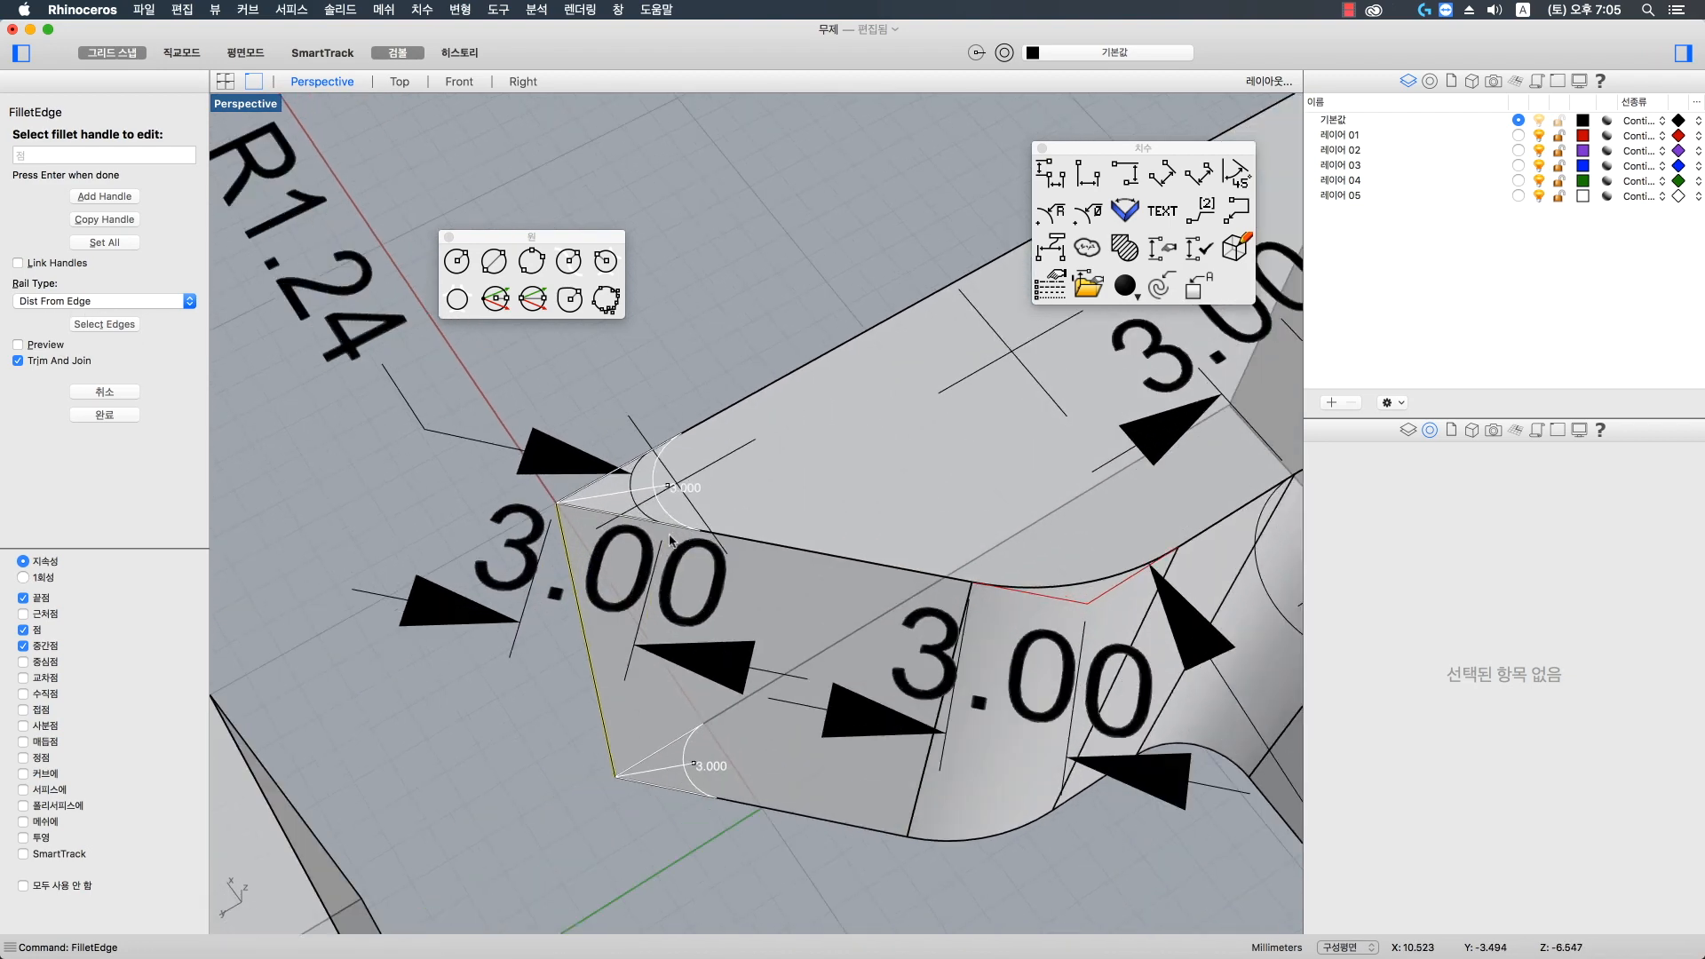
pyautogui.press('Return')
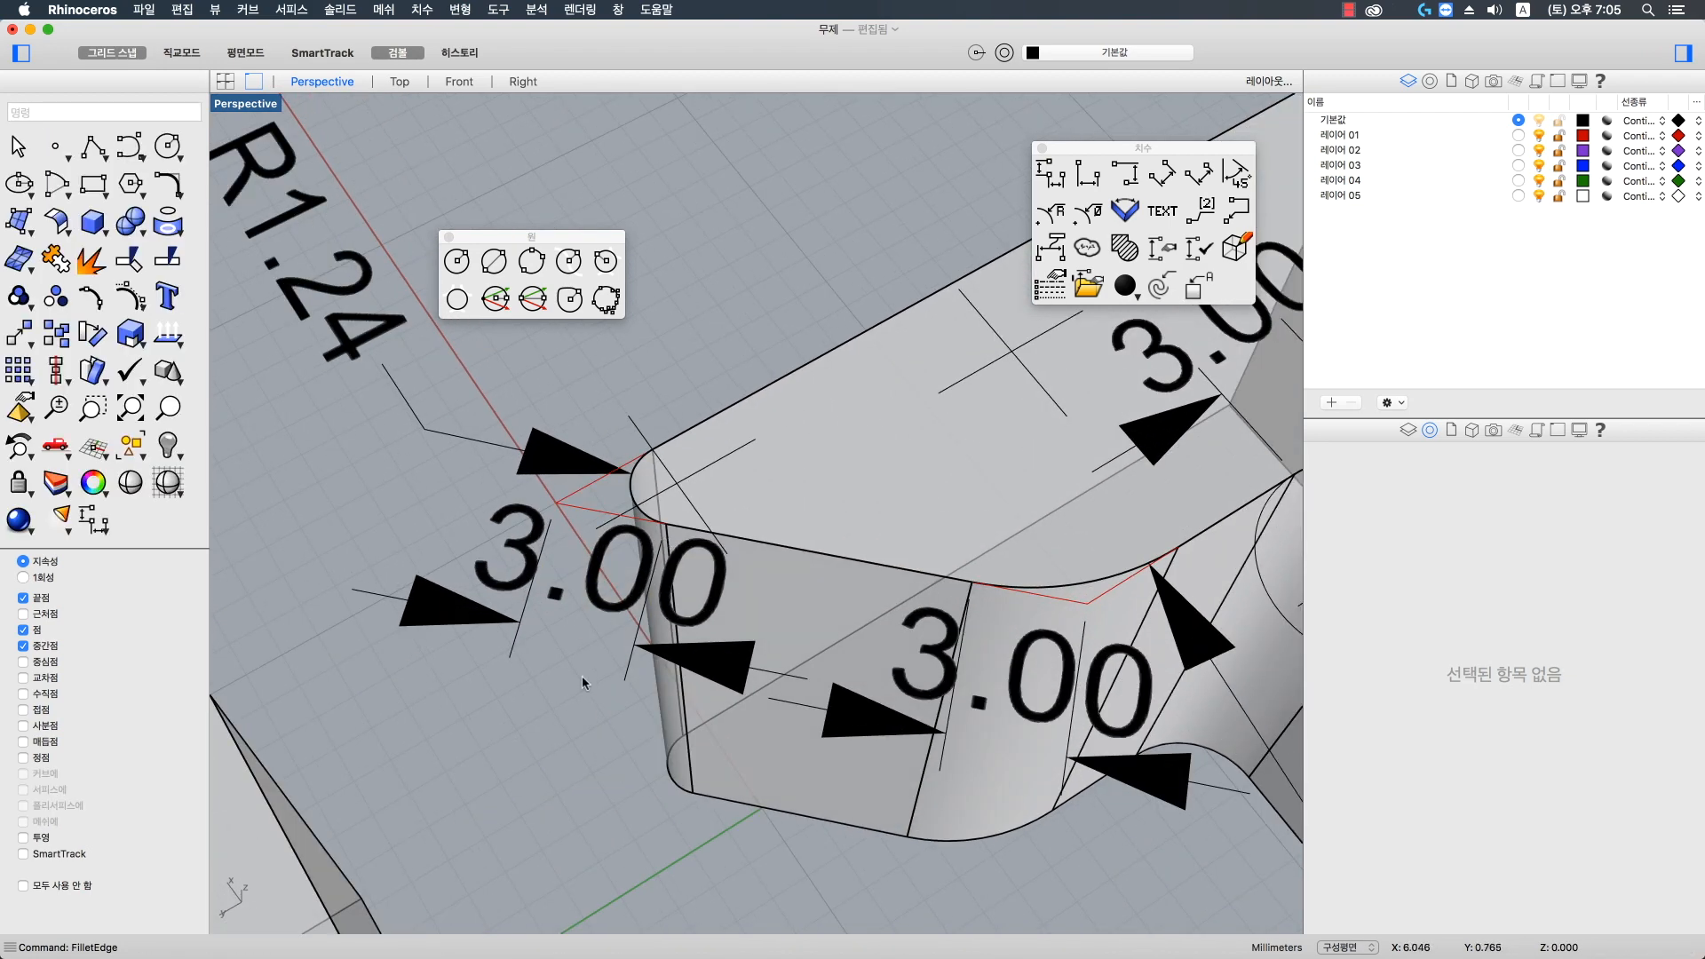
# - Examine how the pointed corner's fillet matches the arc blend and split-off corner piece, and compare both filleted solids
pyautogui.moveTo(580, 680); pyautogui.dragTo(627, 399, button='right')
pyautogui.scroll(2, 627, 399)
pyautogui.click(604, 392)
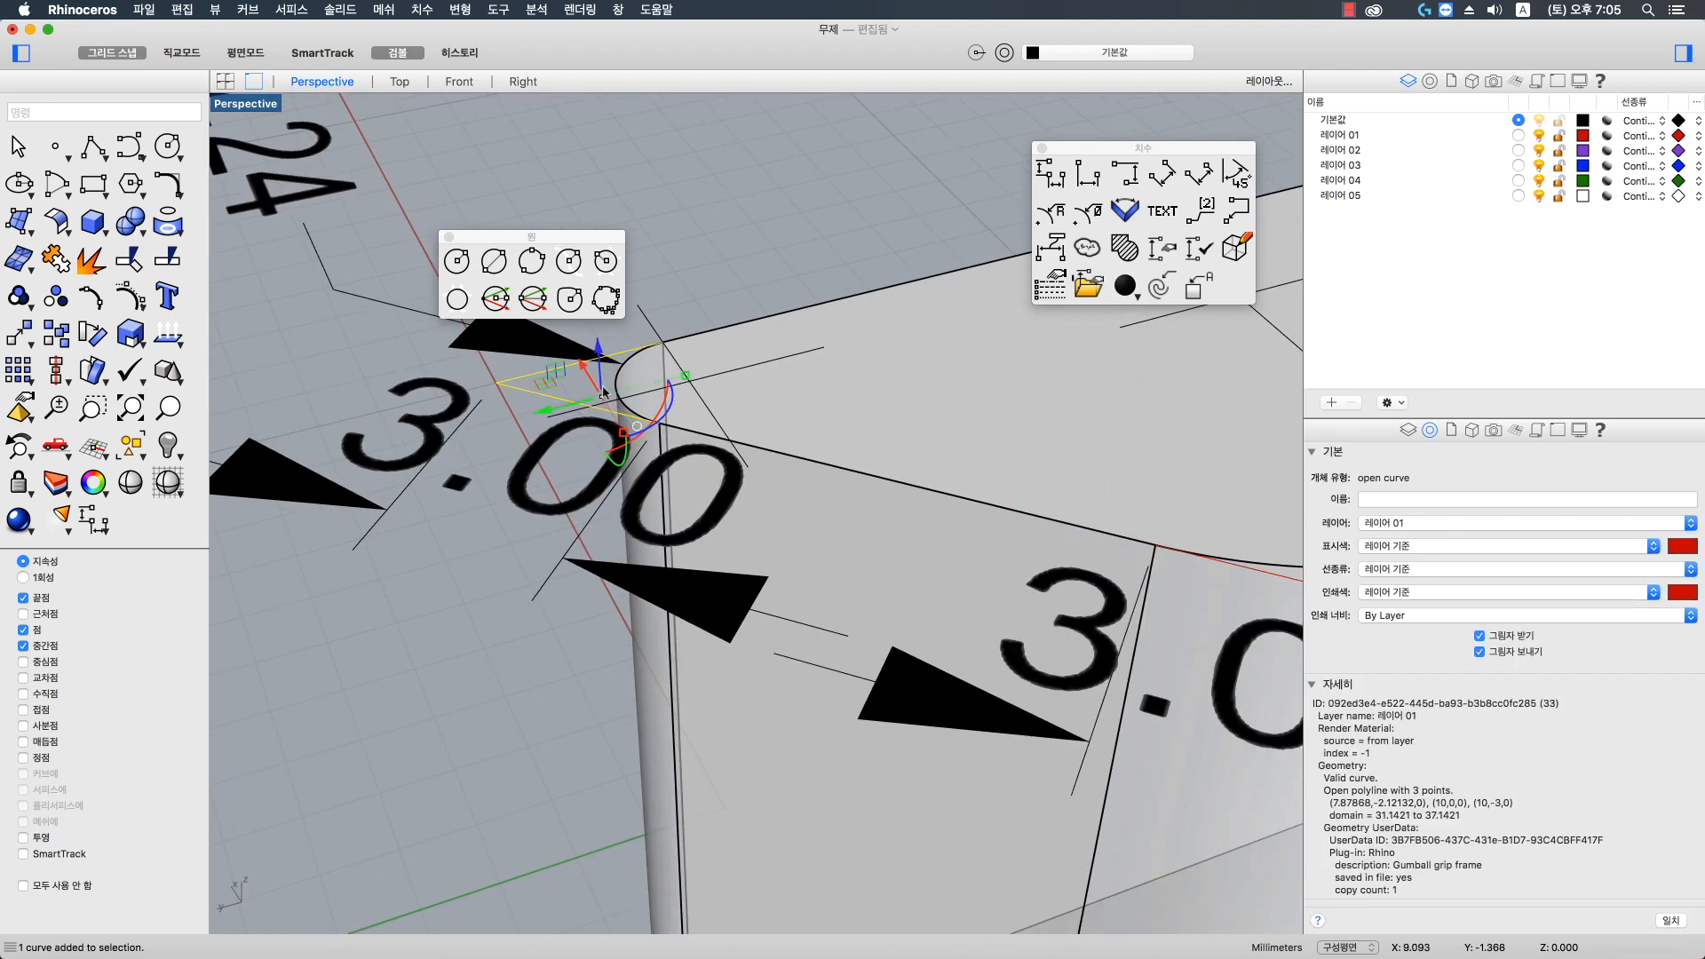
pyautogui.click(617, 388)
pyautogui.click(685, 419)
pyautogui.moveTo(686, 419); pyautogui.dragTo(804, 430, button='right')
pyautogui.scroll(-5, 804, 430)
pyautogui.click(886, 806)
pyautogui.moveTo(886, 806); pyautogui.dragTo(794, 771, button='right')
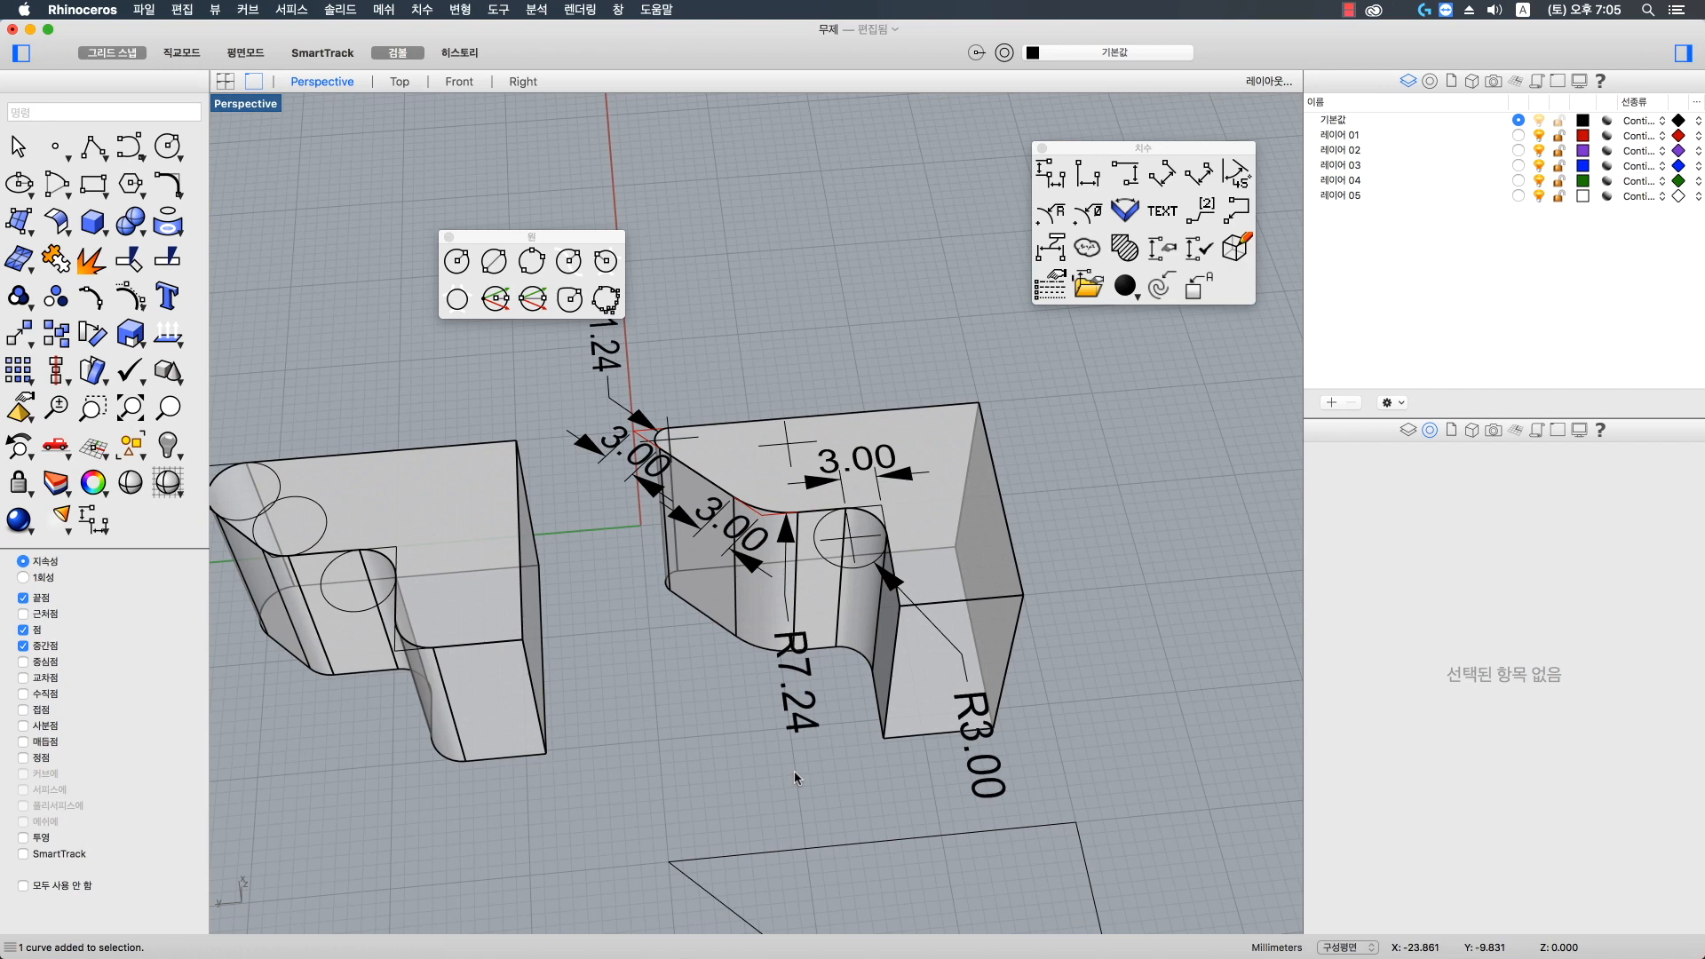
pyautogui.moveTo(815, 753); pyautogui.dragTo(806, 641, button='right')
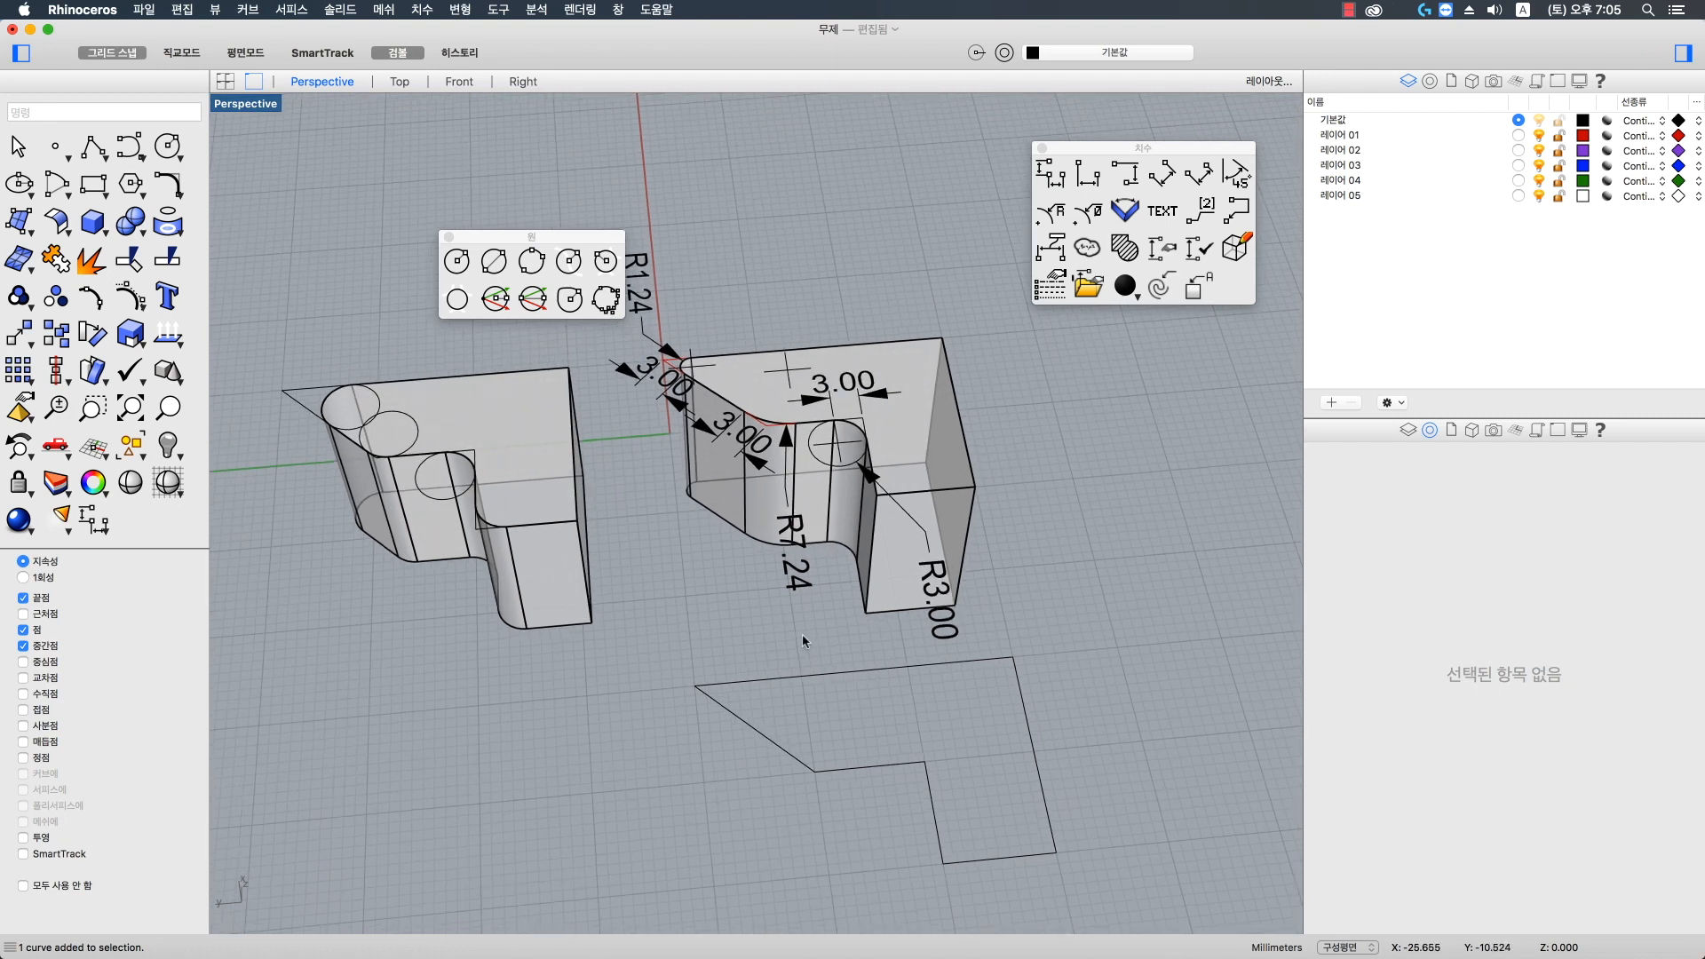
# - In the Top view, copy the original outline 76 mm straight down, below the dimensioned outline
pyautogui.click(739, 726)
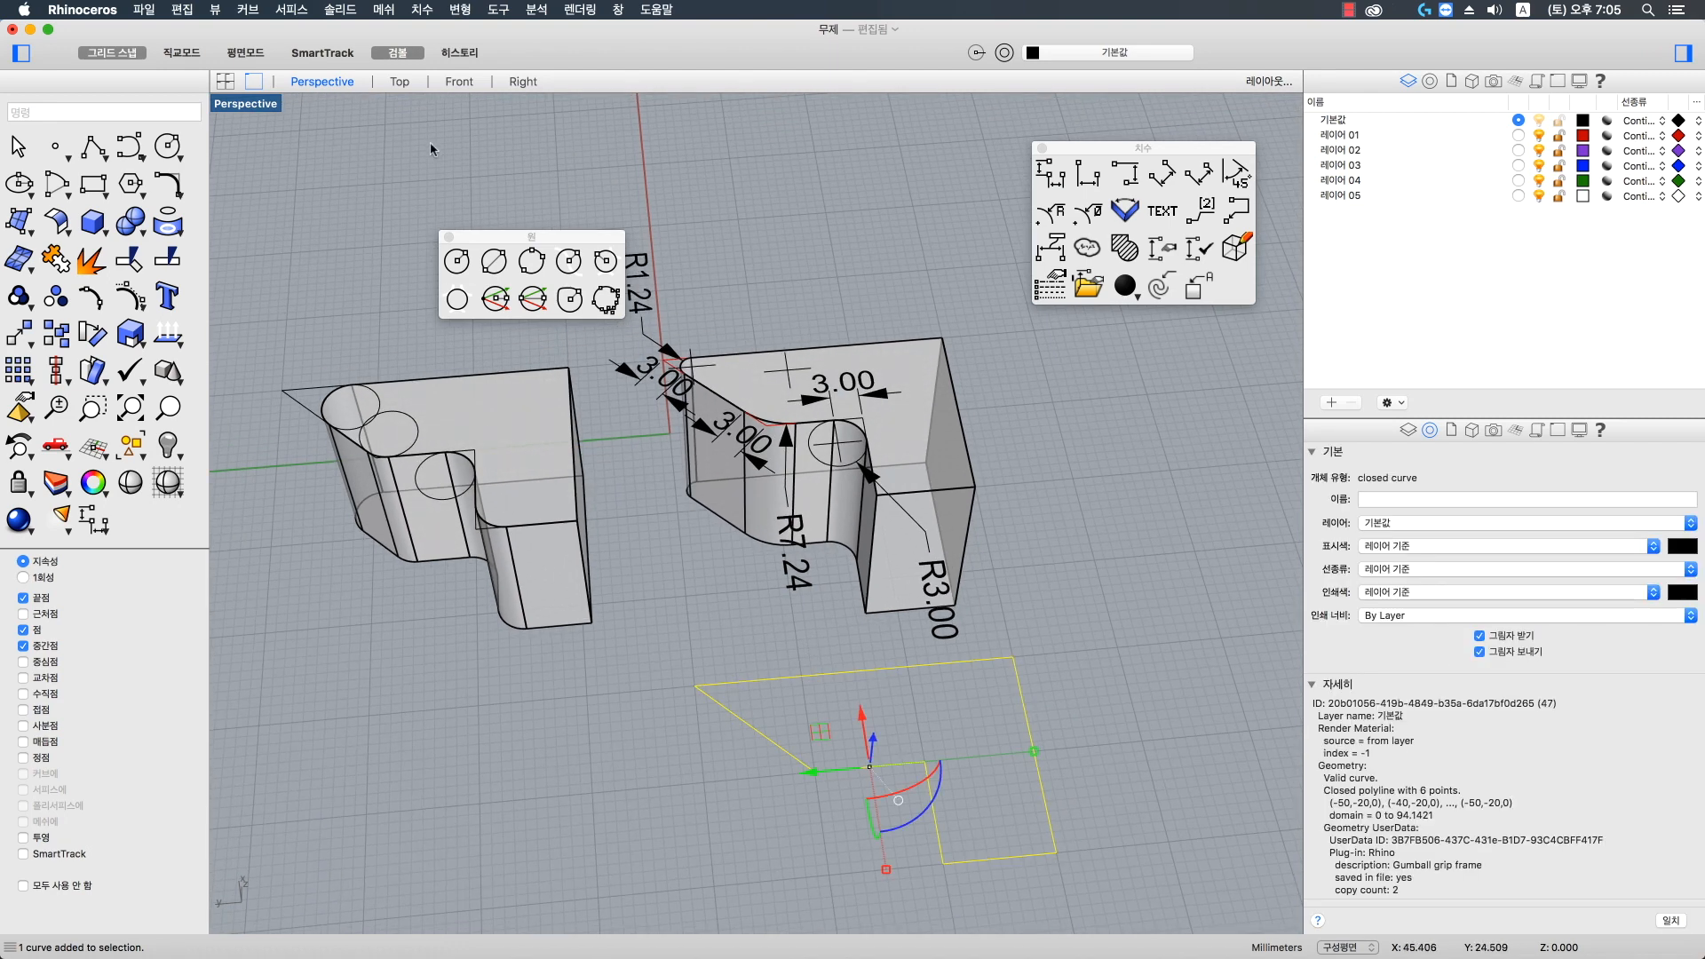
pyautogui.click(393, 80)
pyautogui.scroll(-3, 728, 478)
pyautogui.scroll(2, 728, 478)
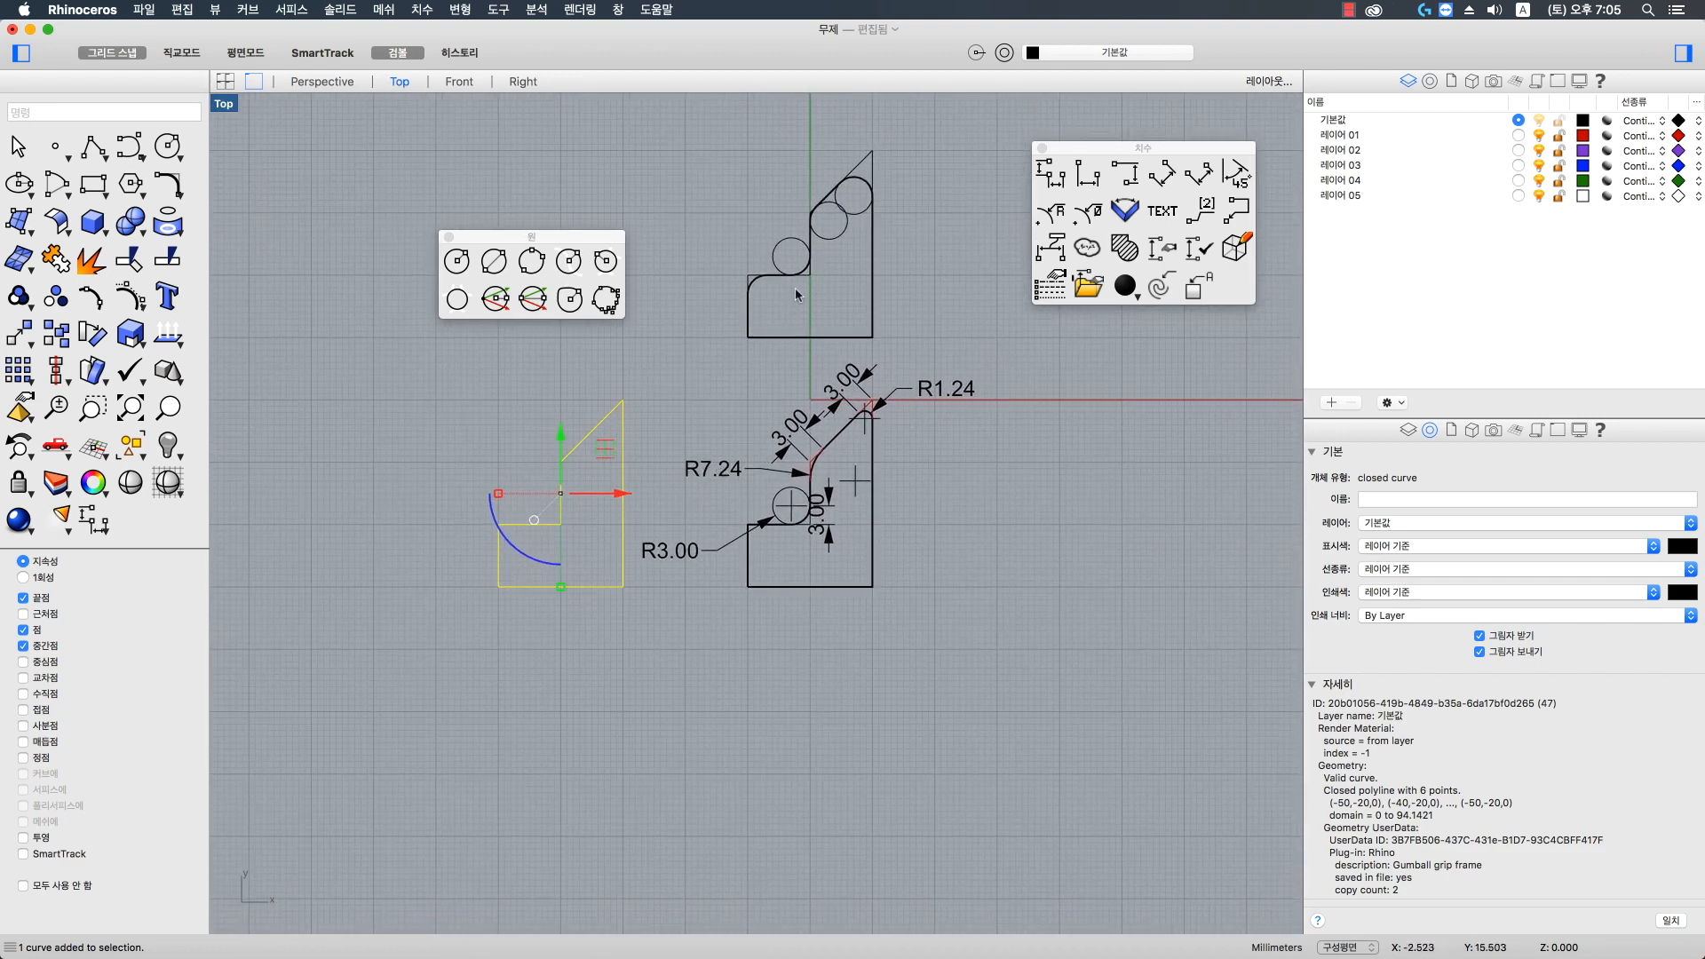
pyautogui.click(753, 274)
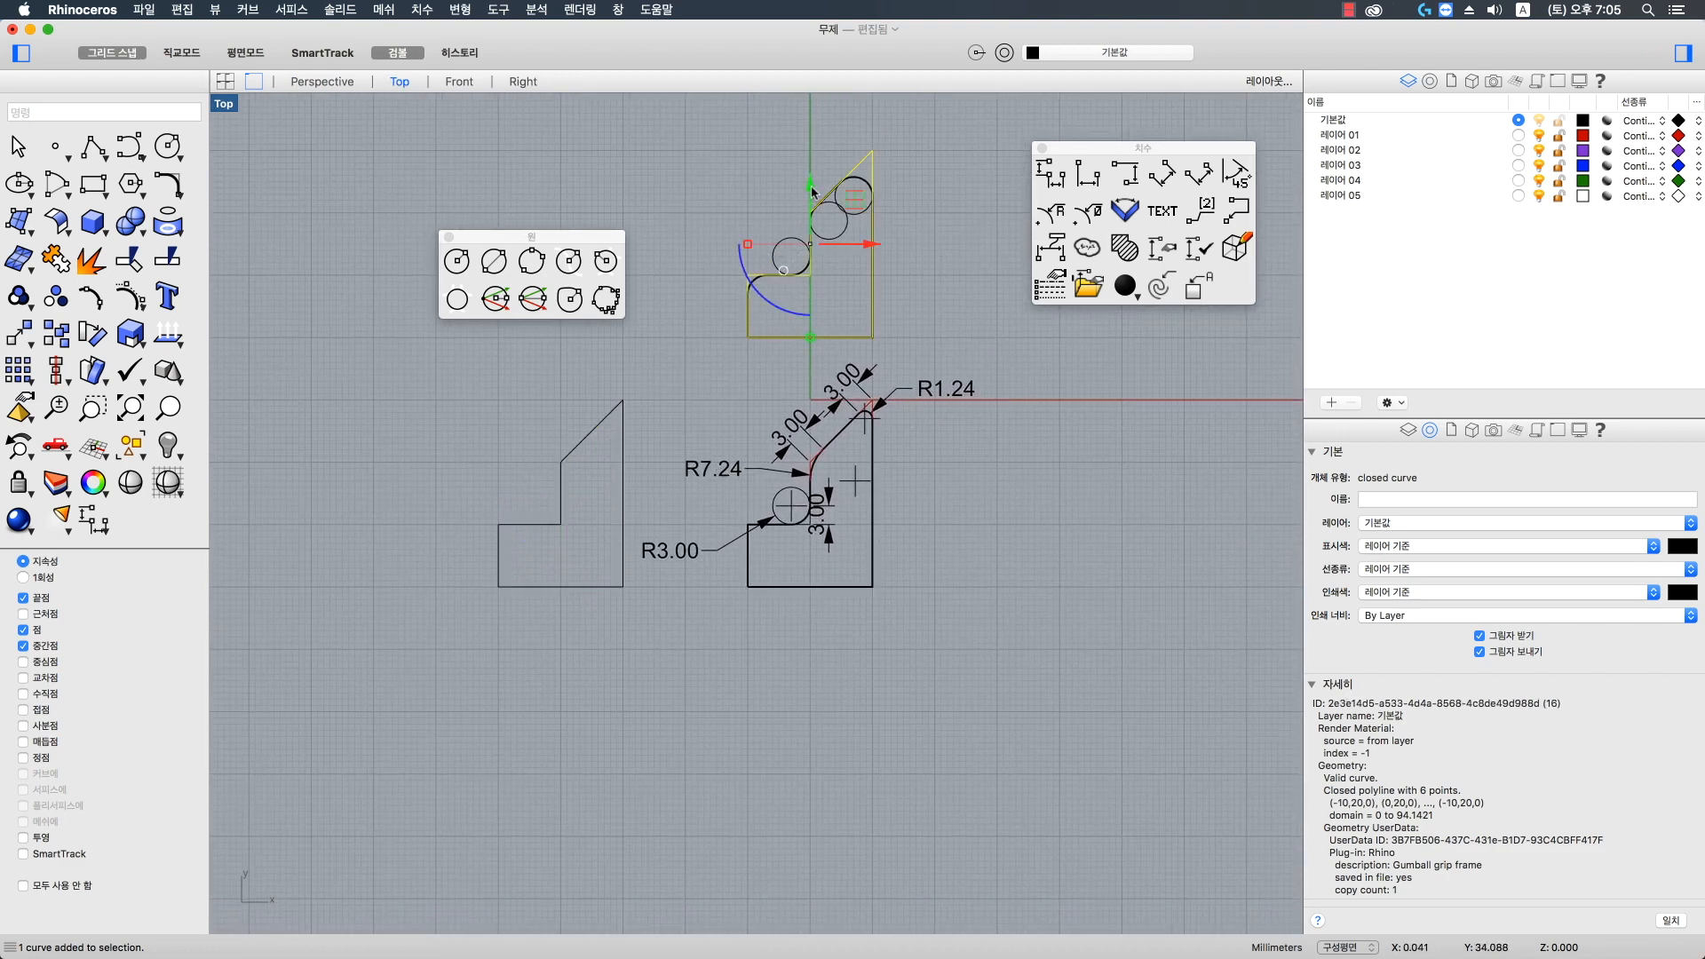
pyautogui.keyDown('alt'); pyautogui.moveTo(811, 188); pyautogui.dragTo(843, 661); pyautogui.keyUp('alt')
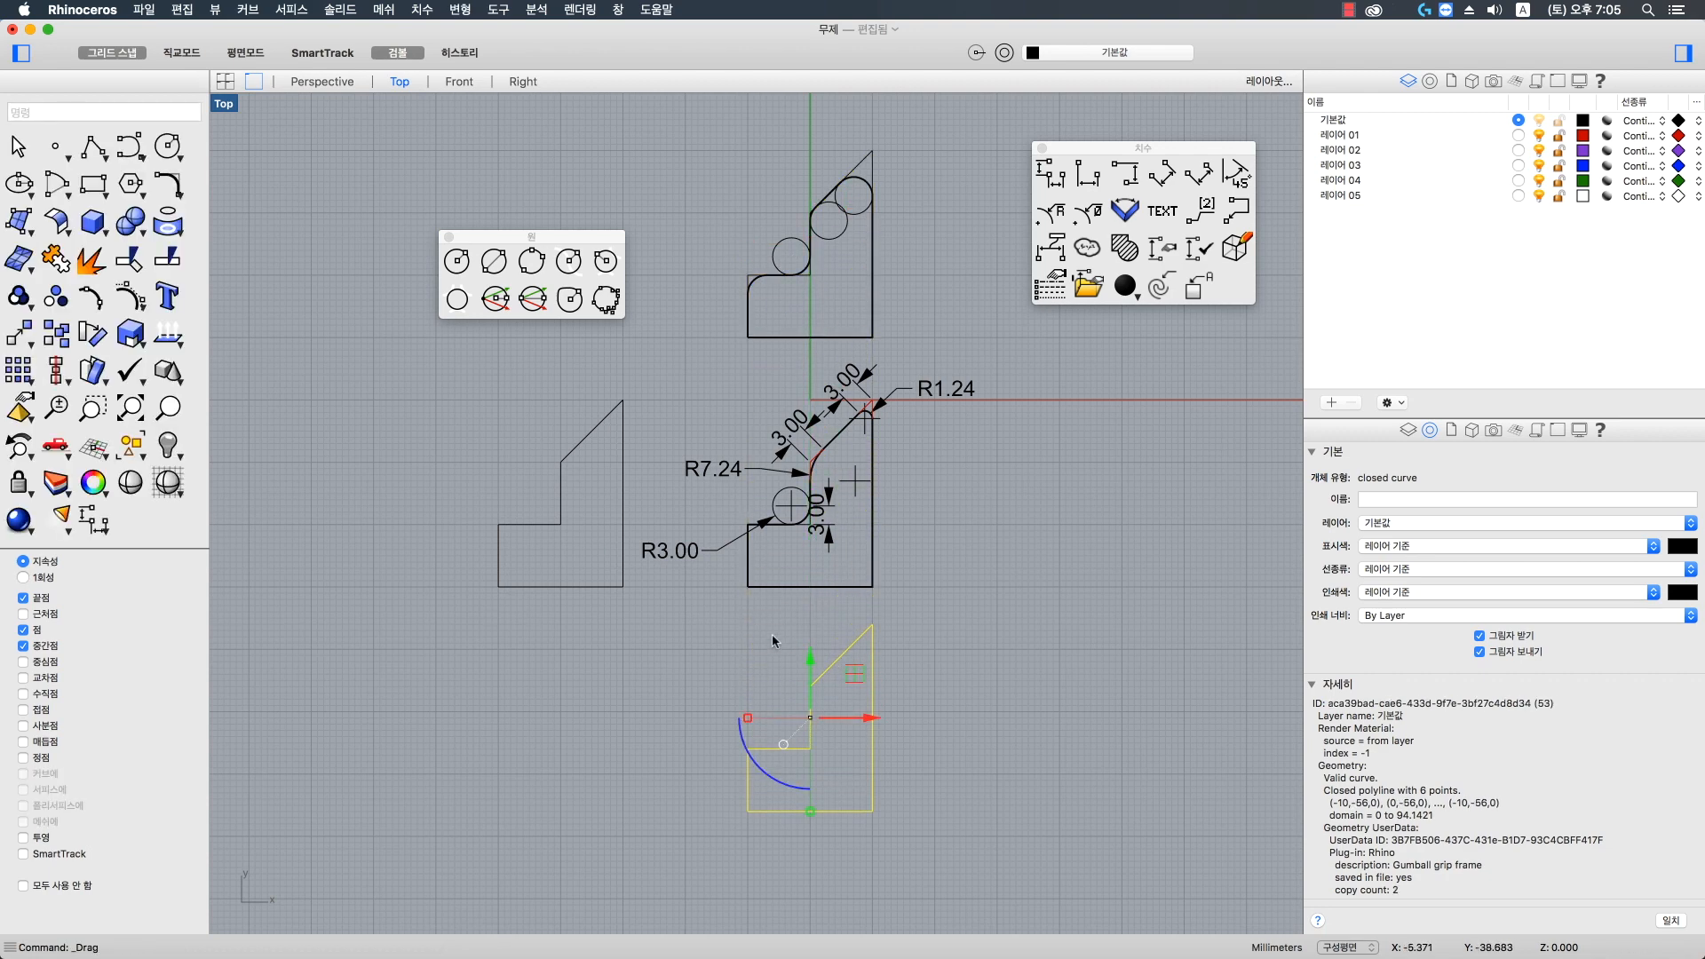
pyautogui.click(771, 634)
# - Draw a line about 7.6 mm long across the copied outline's obtuse corner, from the sloped edge to the vertical edge
pyautogui.scroll(6, 842, 659)
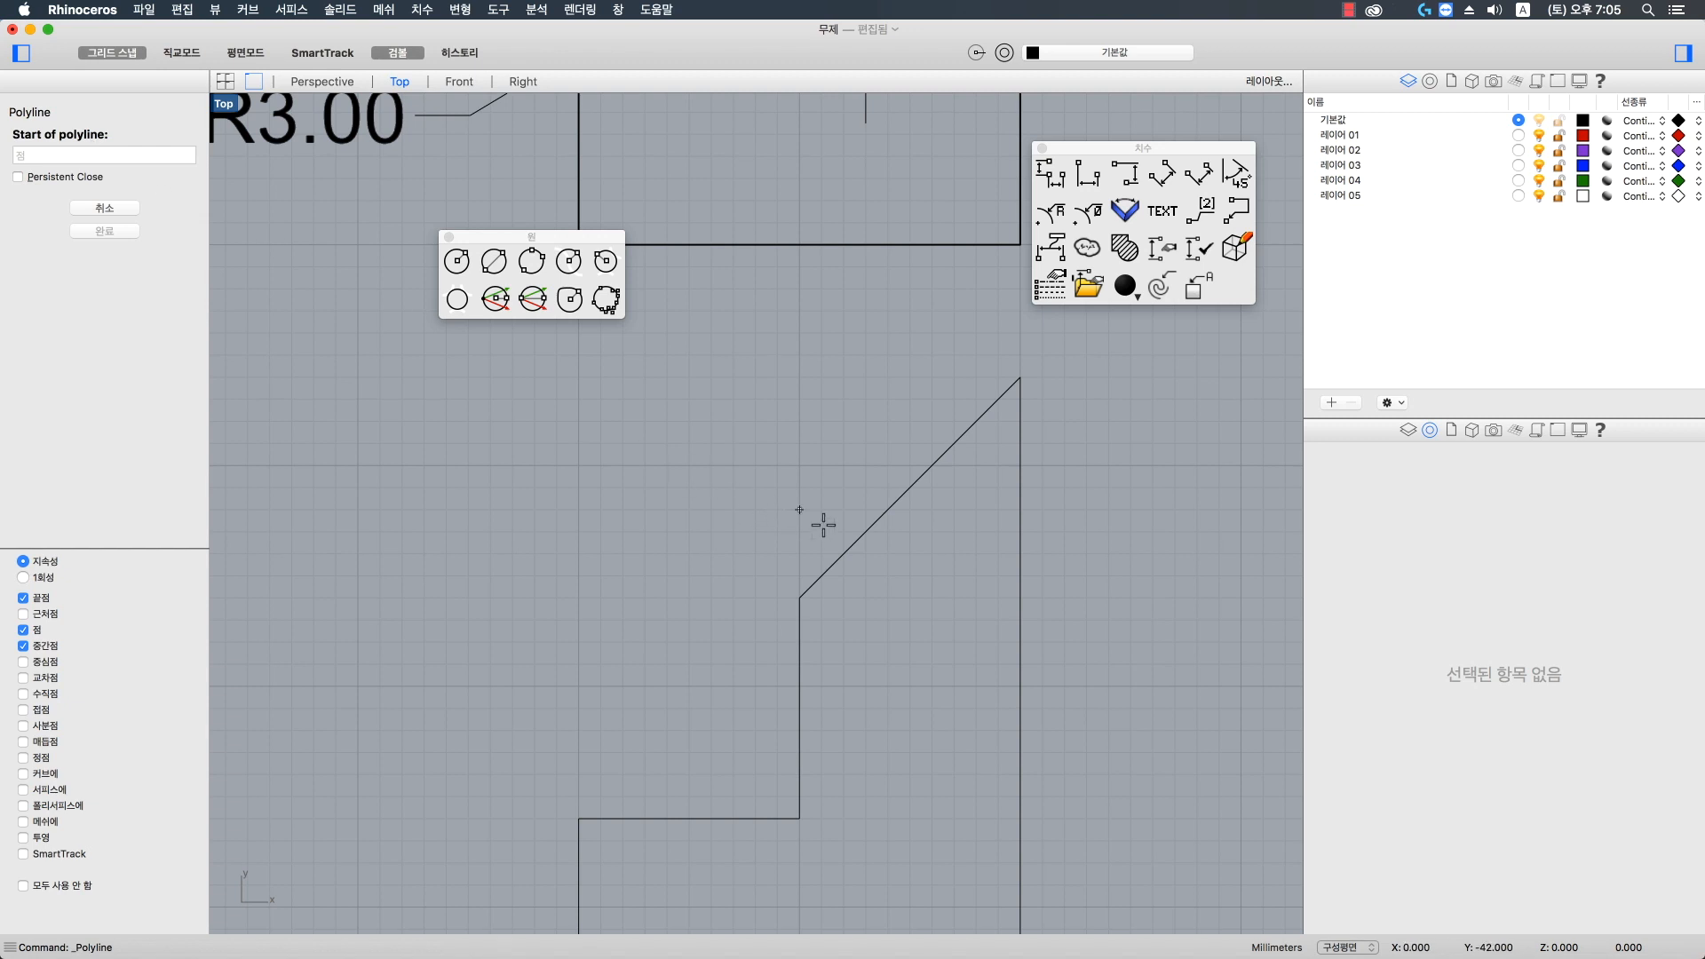
pyautogui.click(866, 533)
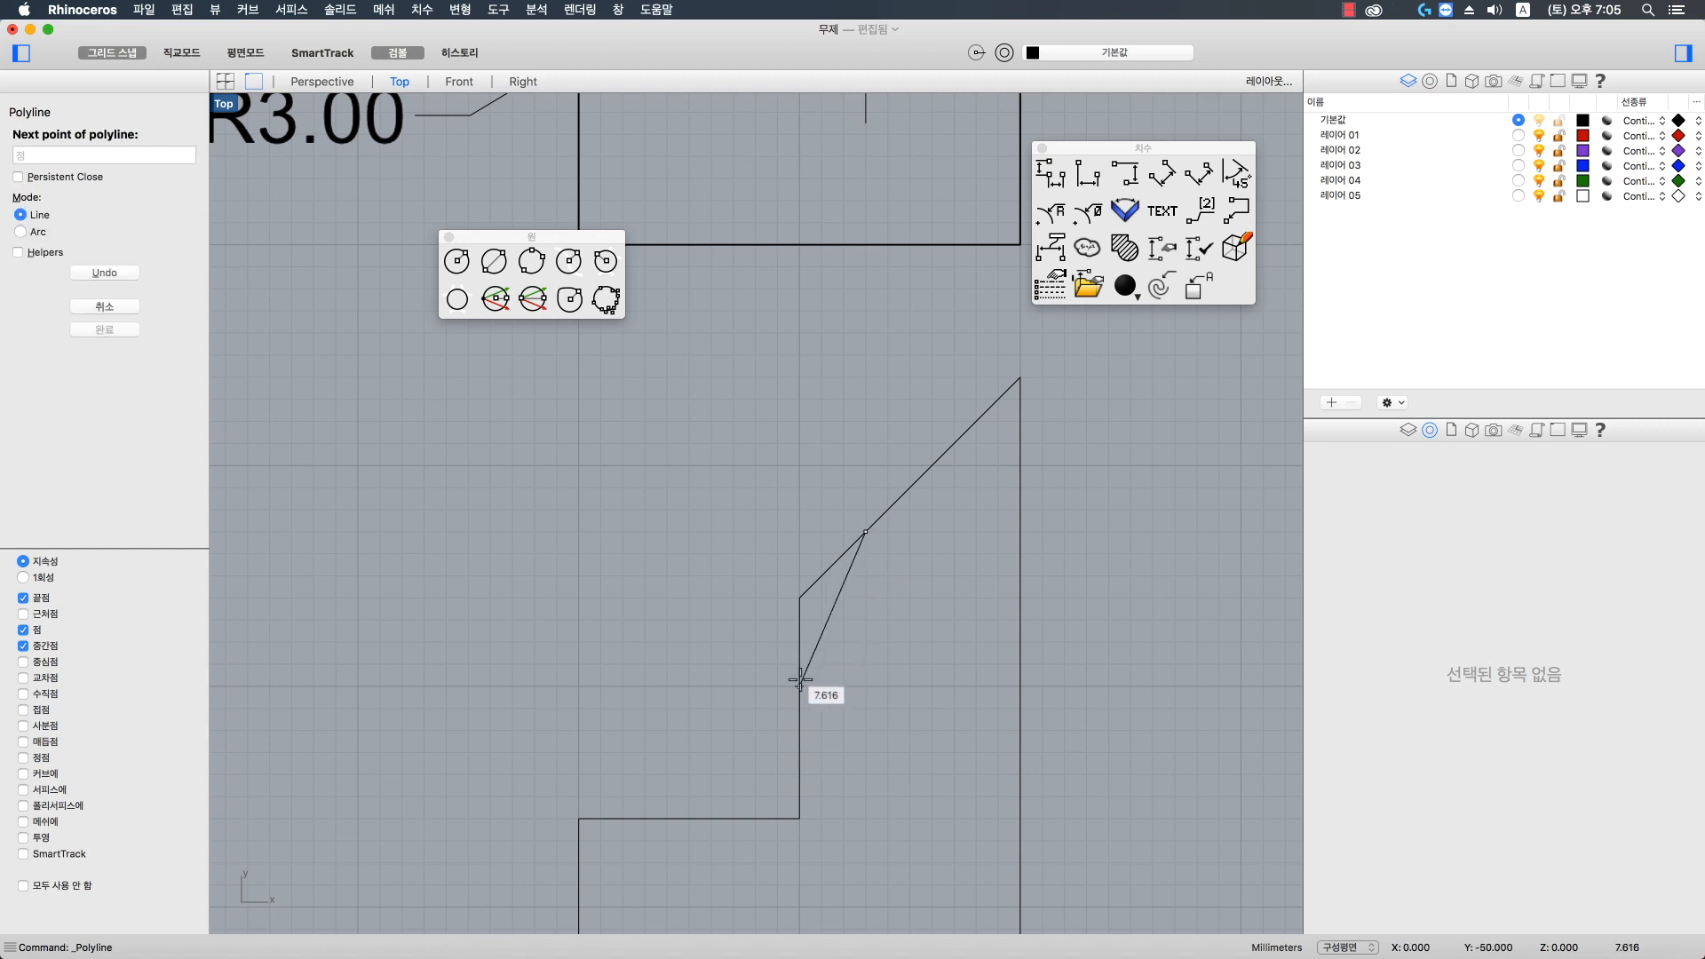
pyautogui.click(799, 684)
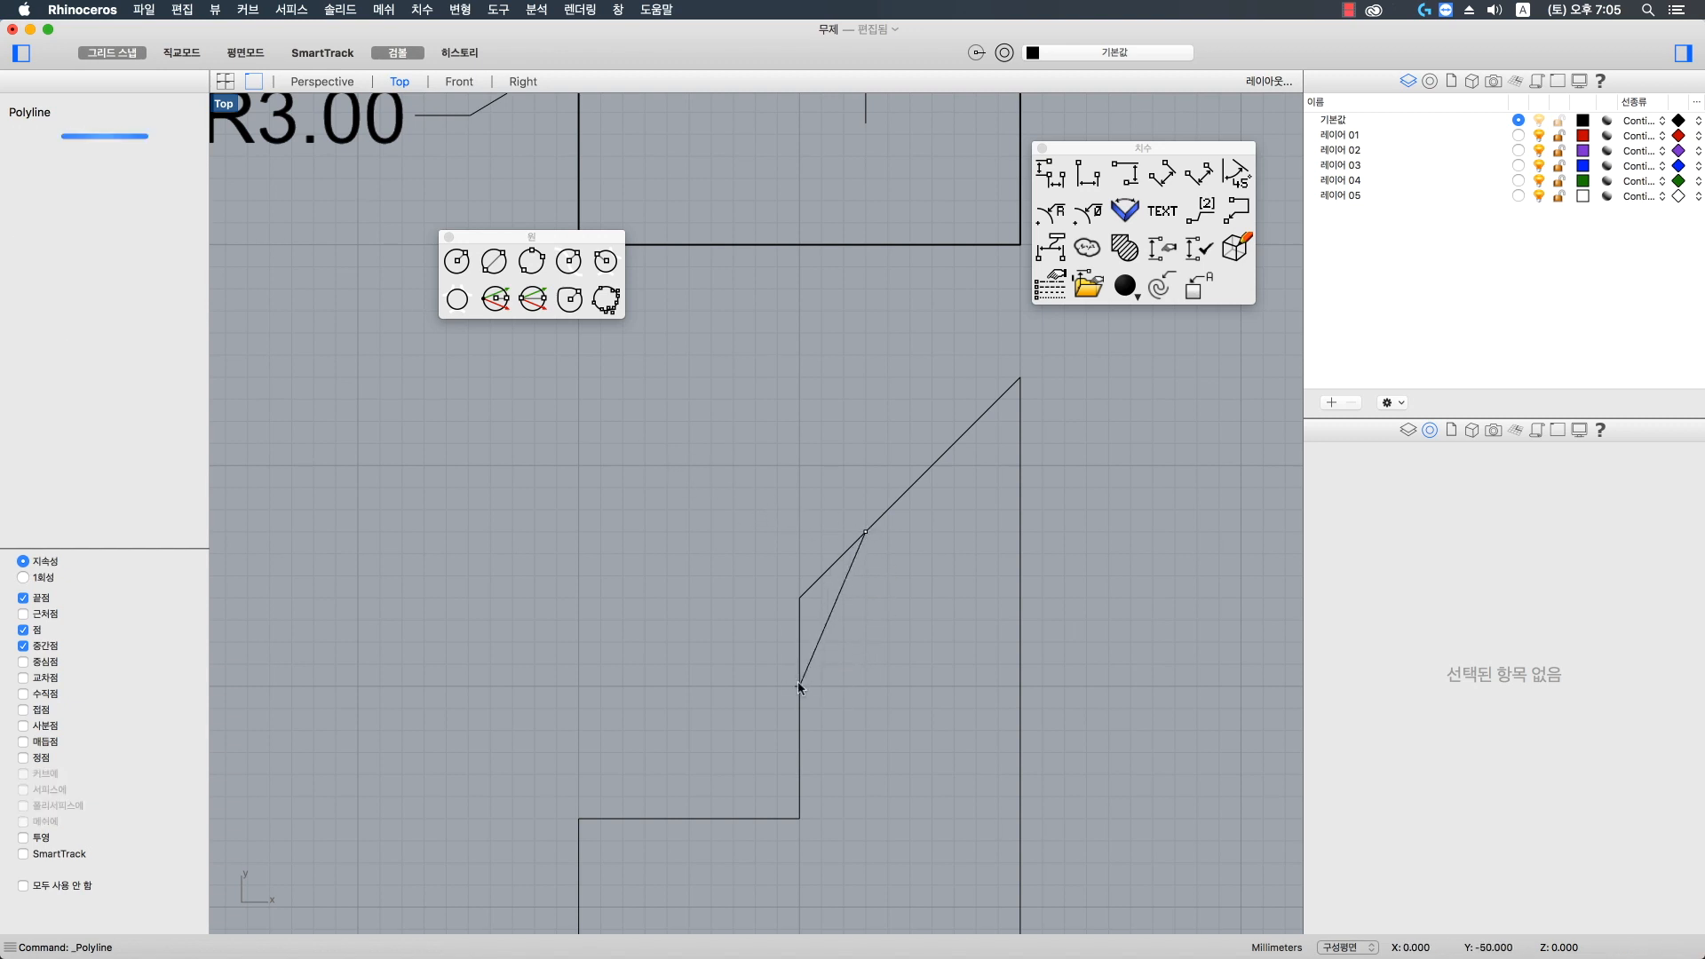
pyautogui.press('Return')
pyautogui.scroll(2, 829, 615)
pyautogui.click(872, 529)
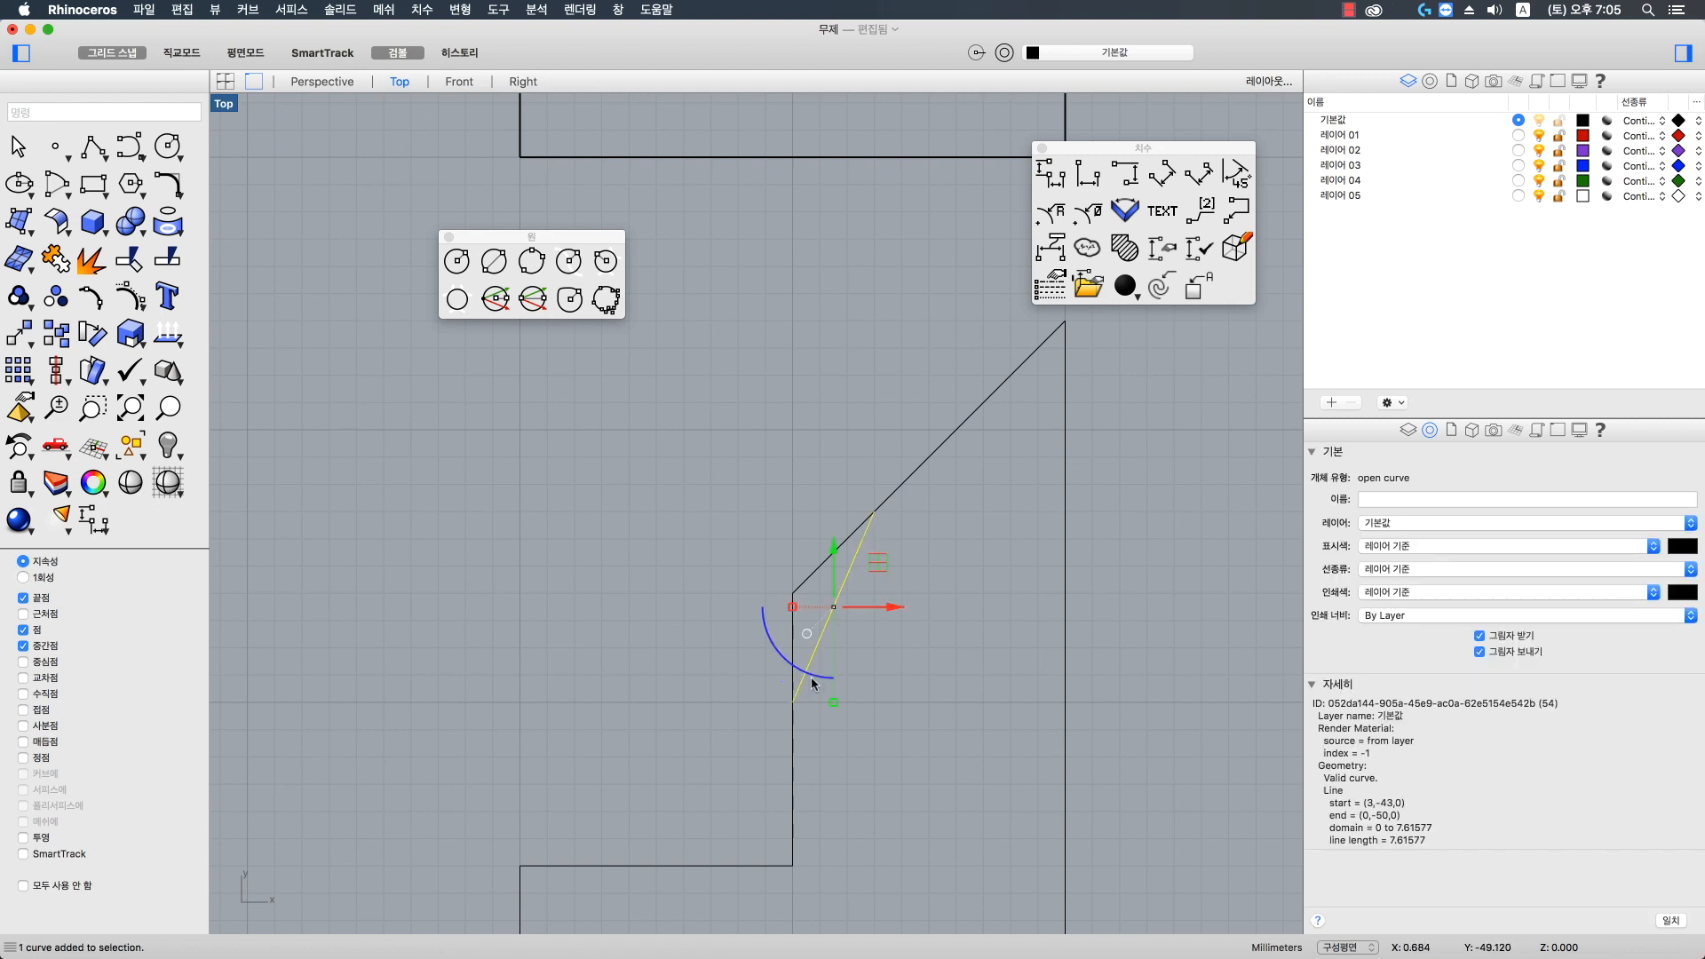
pyautogui.scroll(-2, 814, 677)
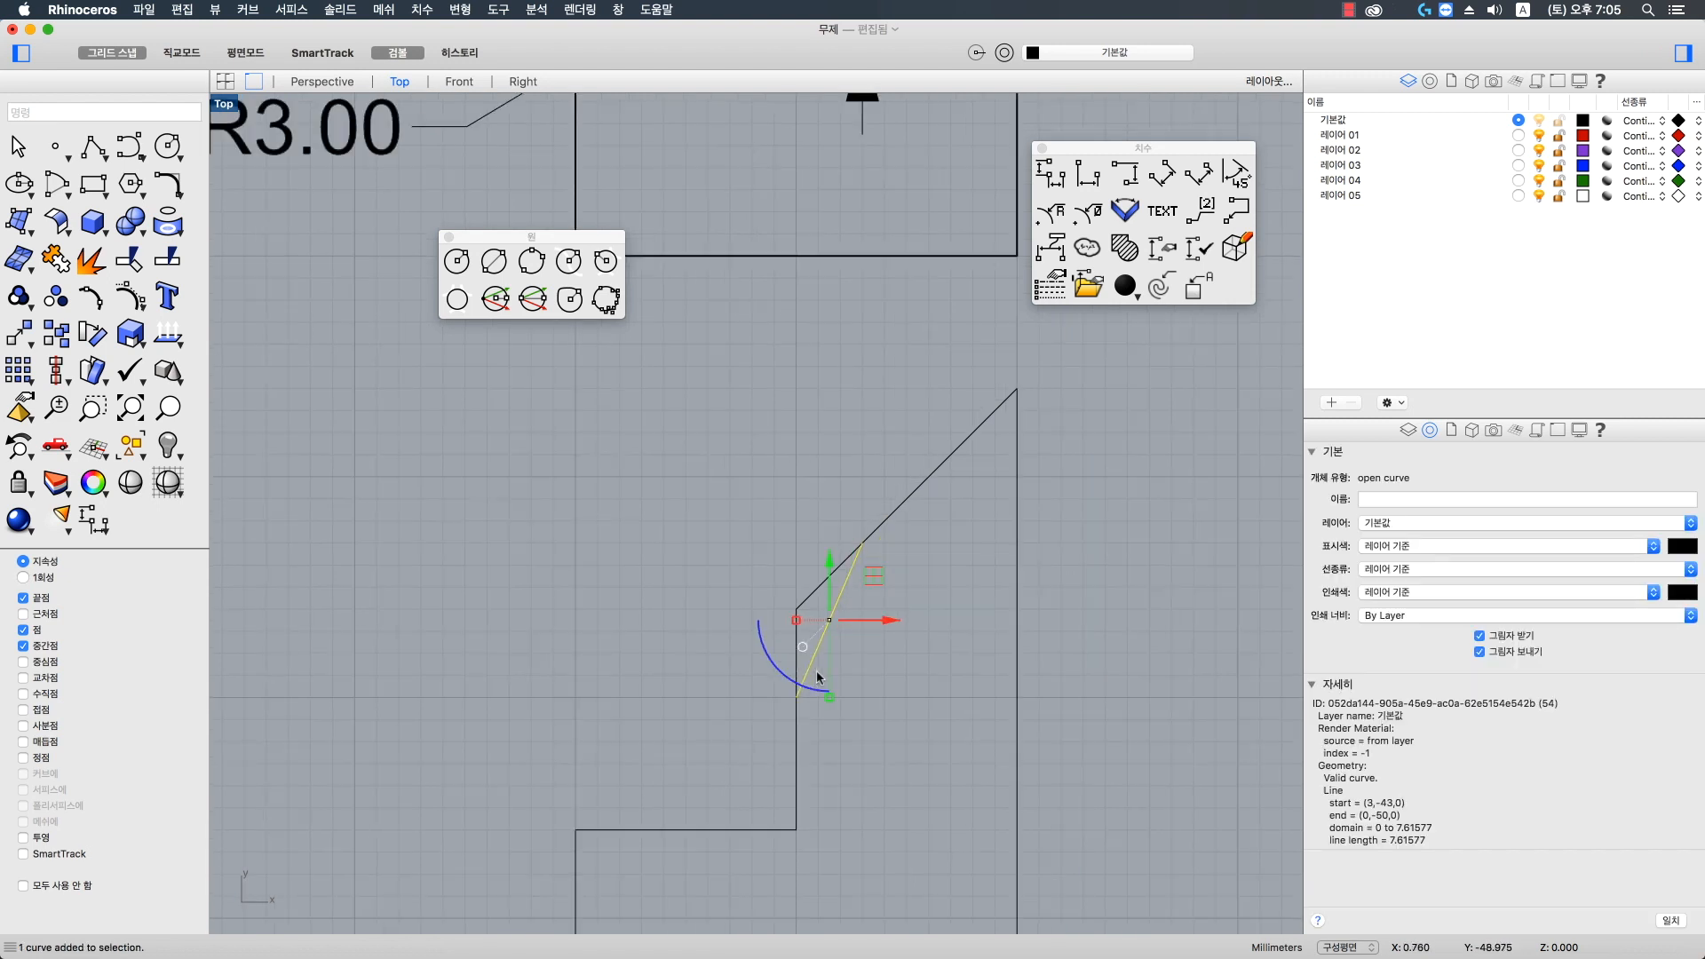
pyautogui.moveTo(939, 517); pyautogui.dragTo(917, 593, button='right')
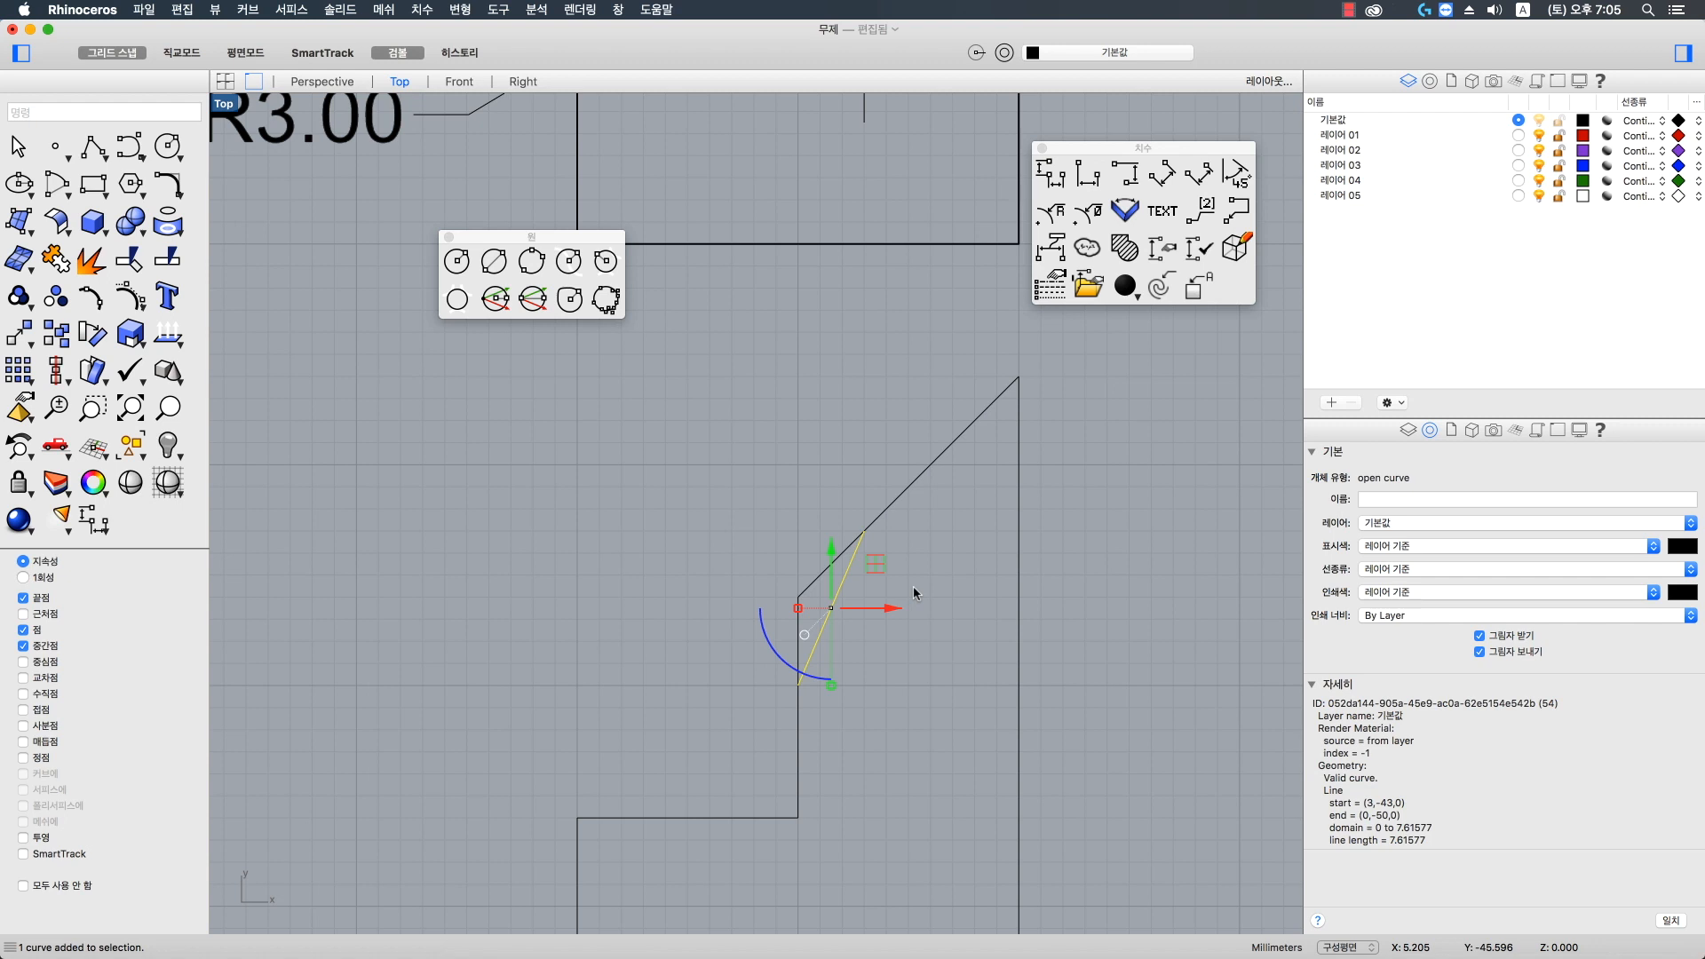
pyautogui.moveTo(854, 854); pyautogui.dragTo(891, 759, button='right')
pyautogui.click(892, 759)
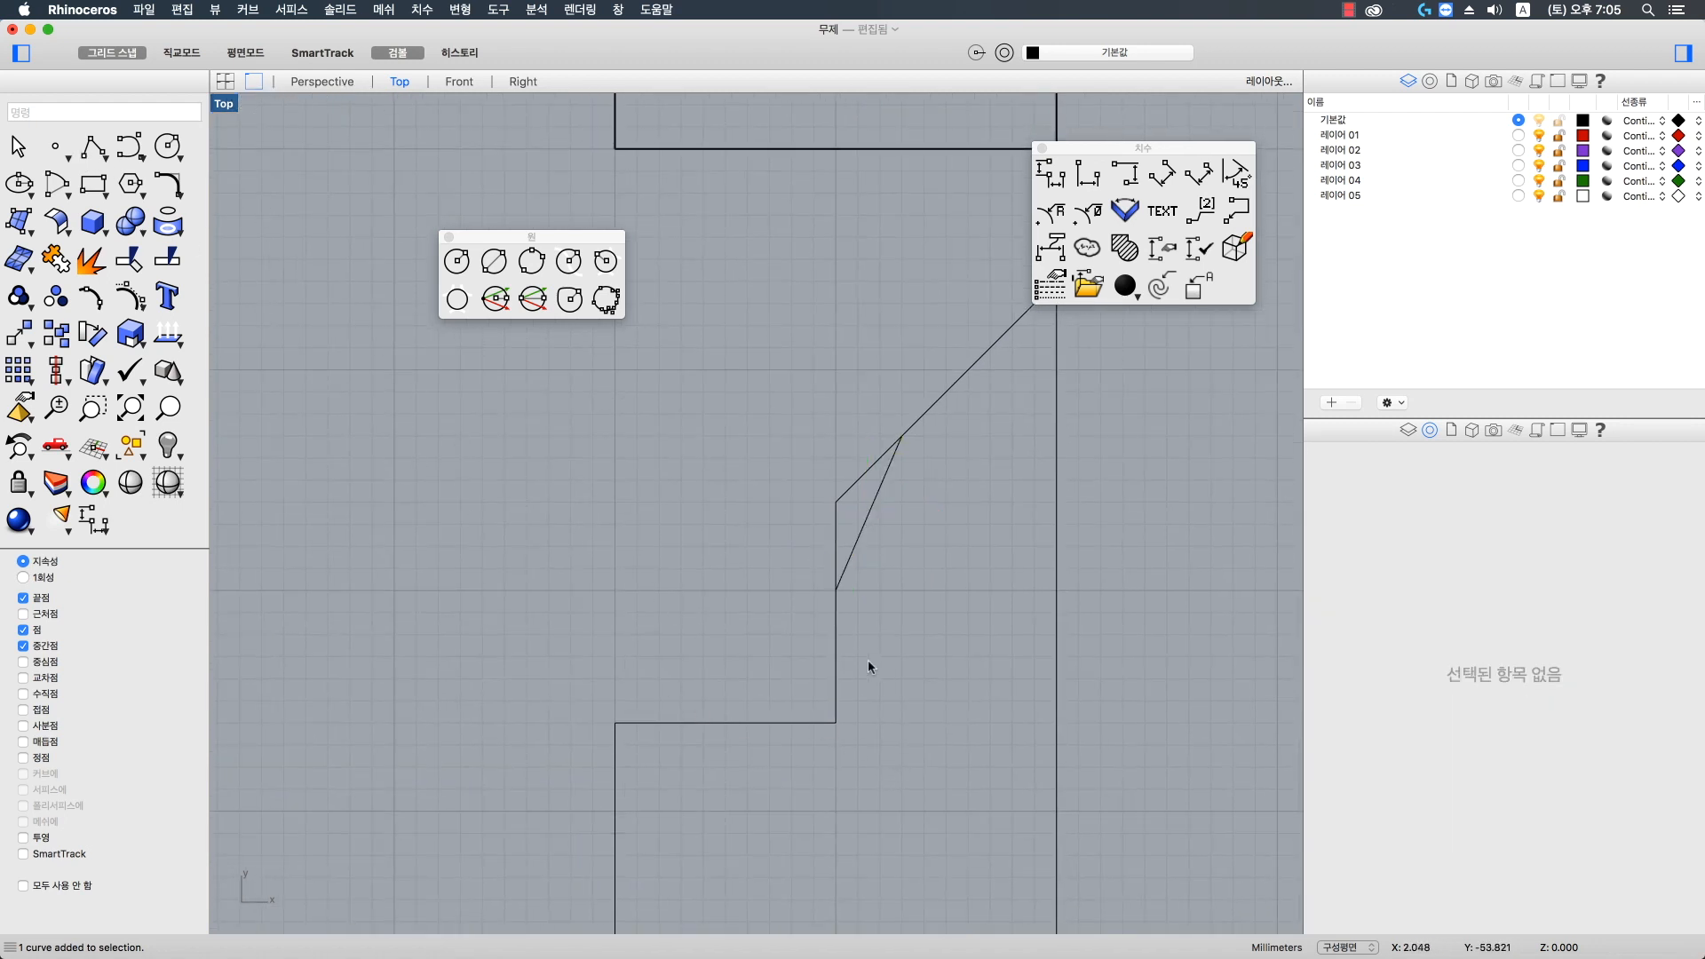
# - Delete the copied outline below the dimensioned drawing together with the line across its corner
pyautogui.scroll(-5, 835, 586)
pyautogui.moveTo(1078, 753); pyautogui.dragTo(536, 419)
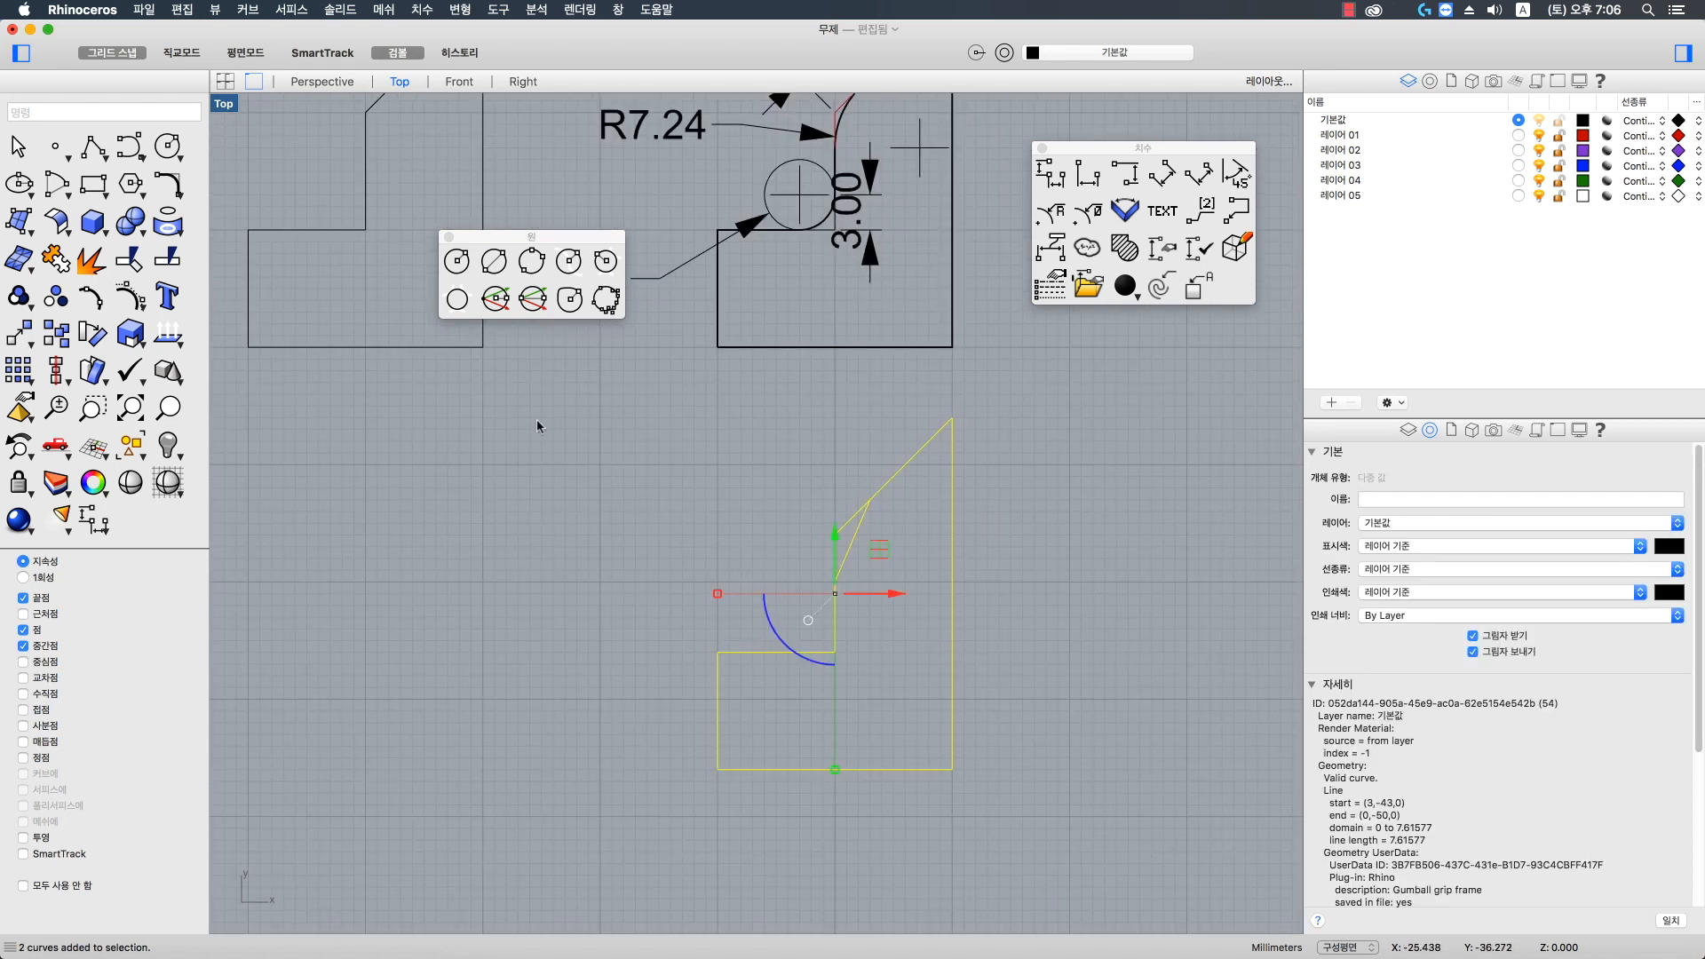
pyautogui.press('Delete')
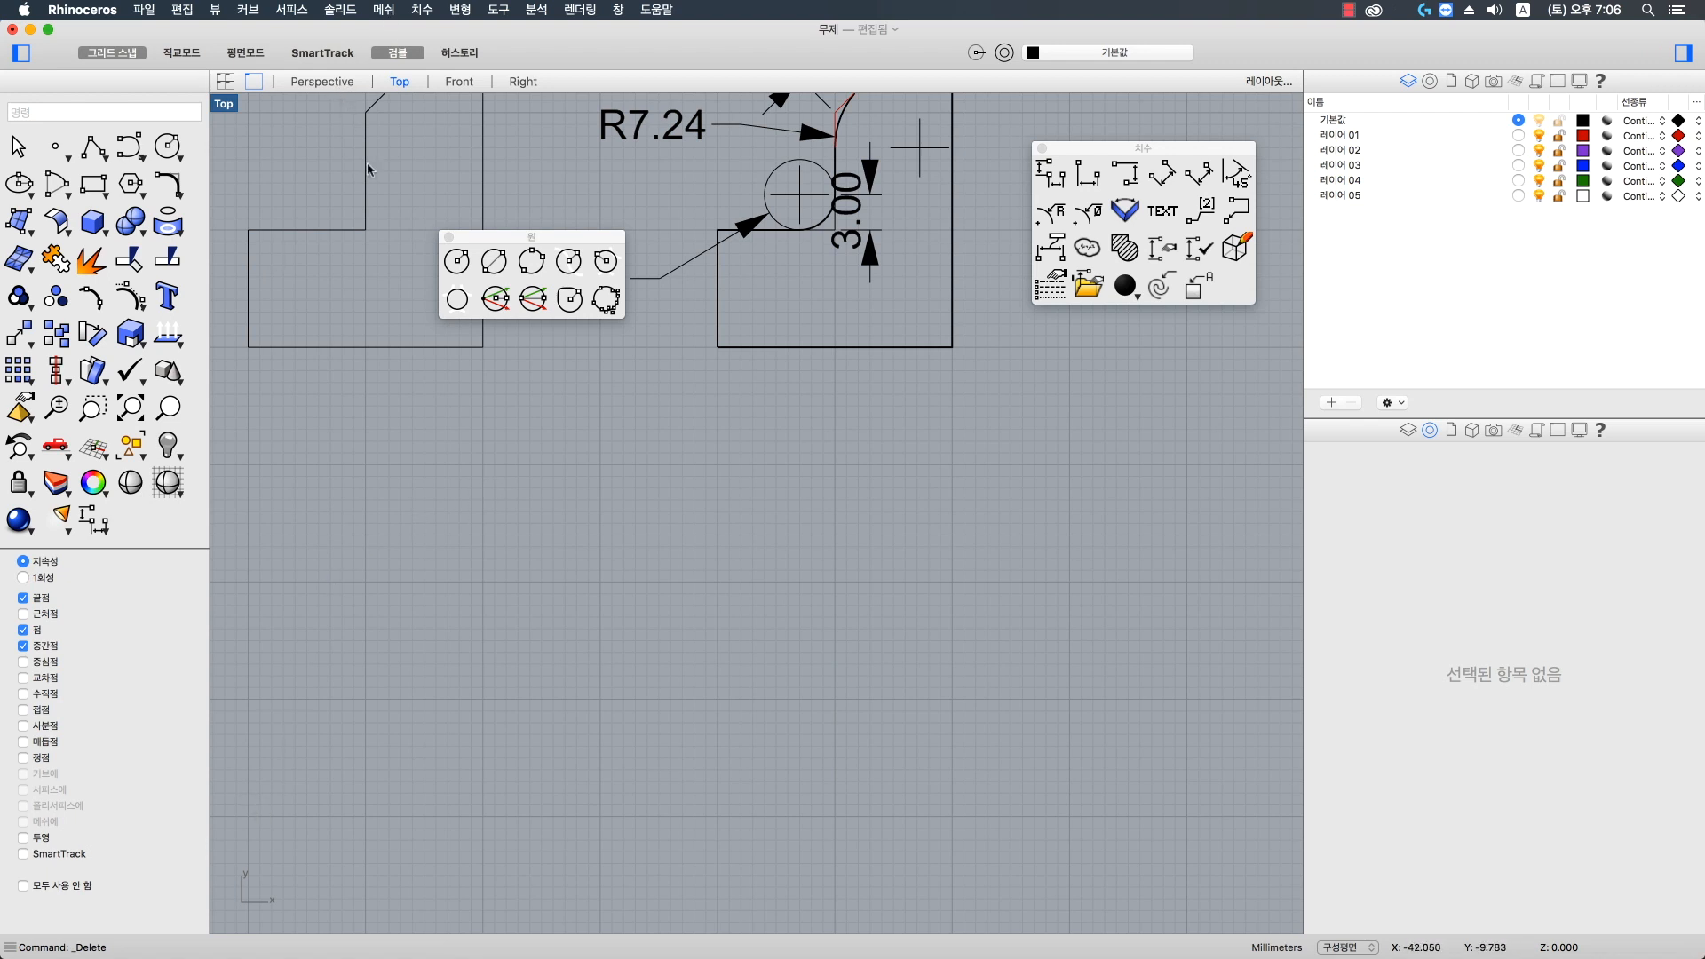
# - In the Perspective view, compare the Rolling Ball solid and the Dist From Edge solid with the unfilleted one
pyautogui.scroll(-5, 368, 169)
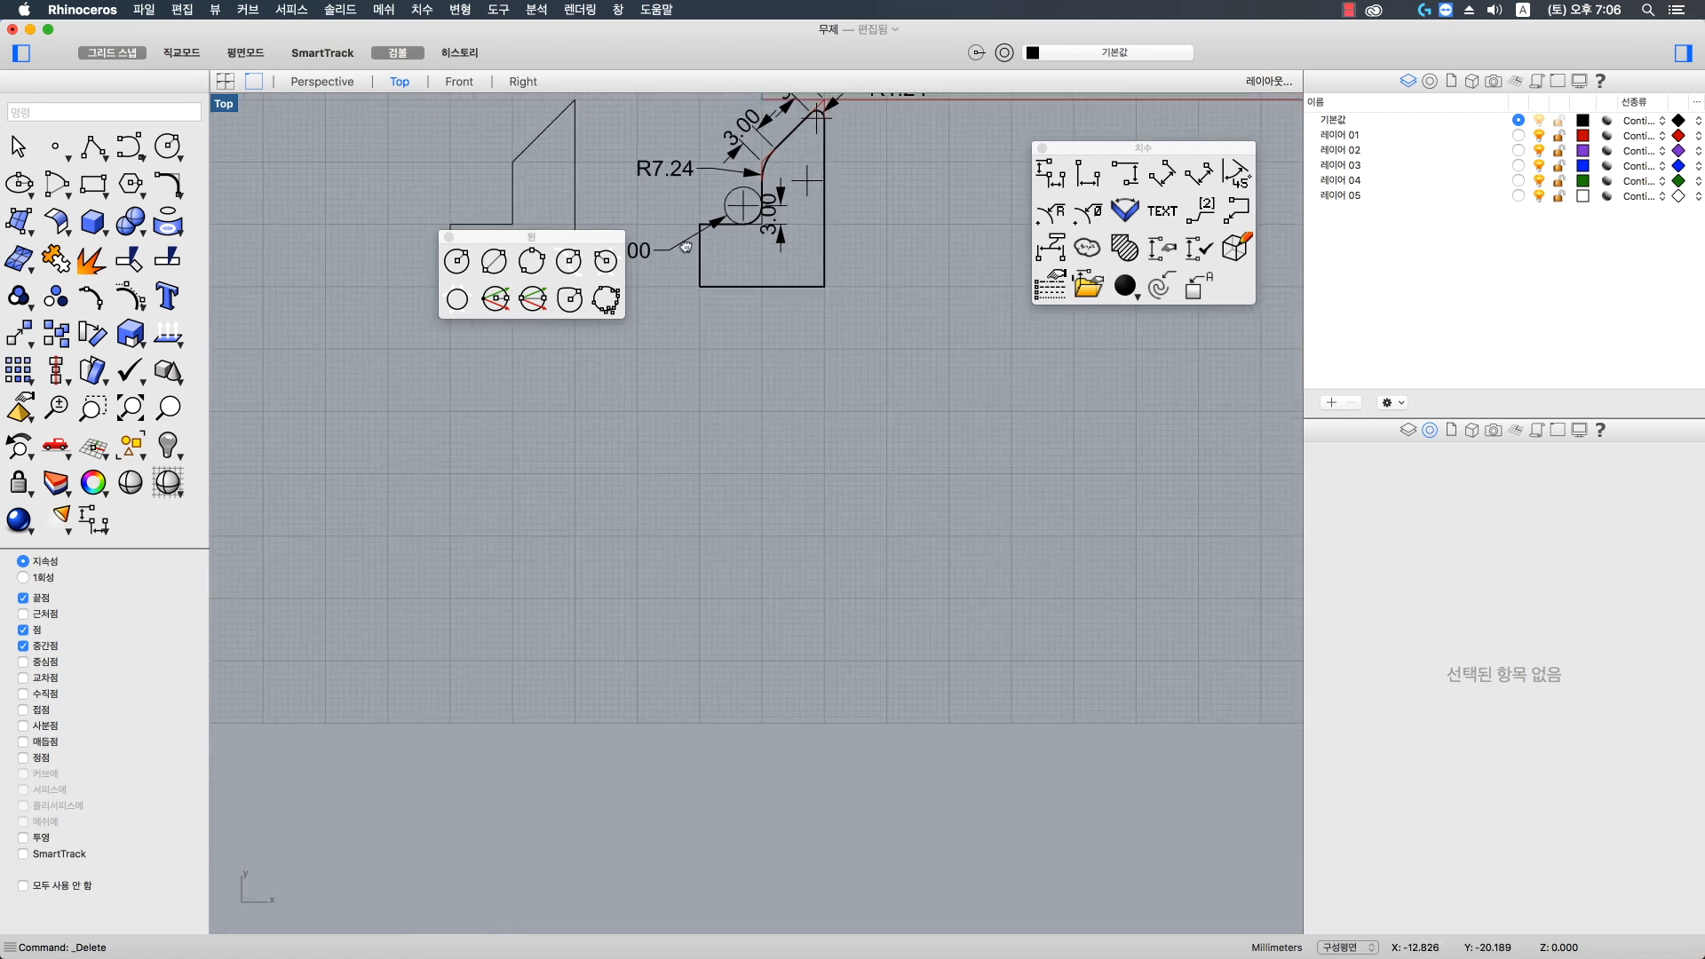
pyautogui.click(316, 89)
pyautogui.scroll(3, 657, 390)
pyautogui.click(735, 600)
pyautogui.moveTo(735, 600); pyautogui.dragTo(815, 555, button='right')
pyautogui.press('Return')
pyautogui.moveTo(828, 453); pyautogui.dragTo(552, 482, button='right')
pyautogui.click(853, 411)
pyautogui.press('Escape')
pyautogui.click(552, 481)
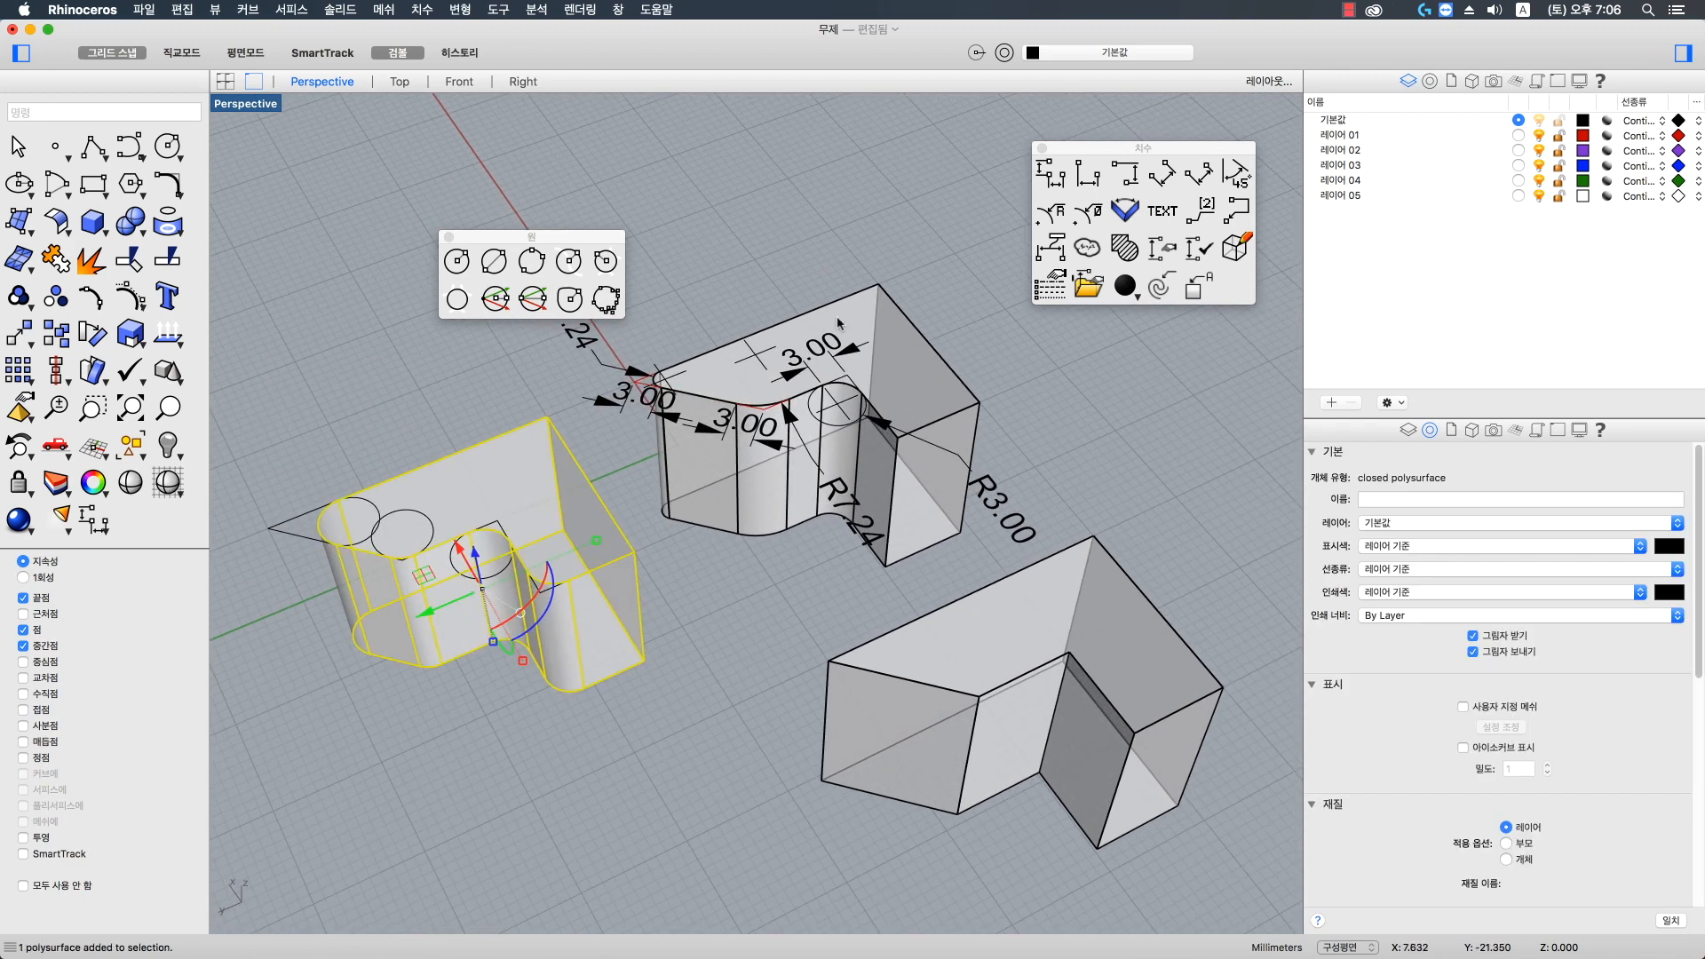
pyautogui.click(837, 310)
pyautogui.press('Escape')
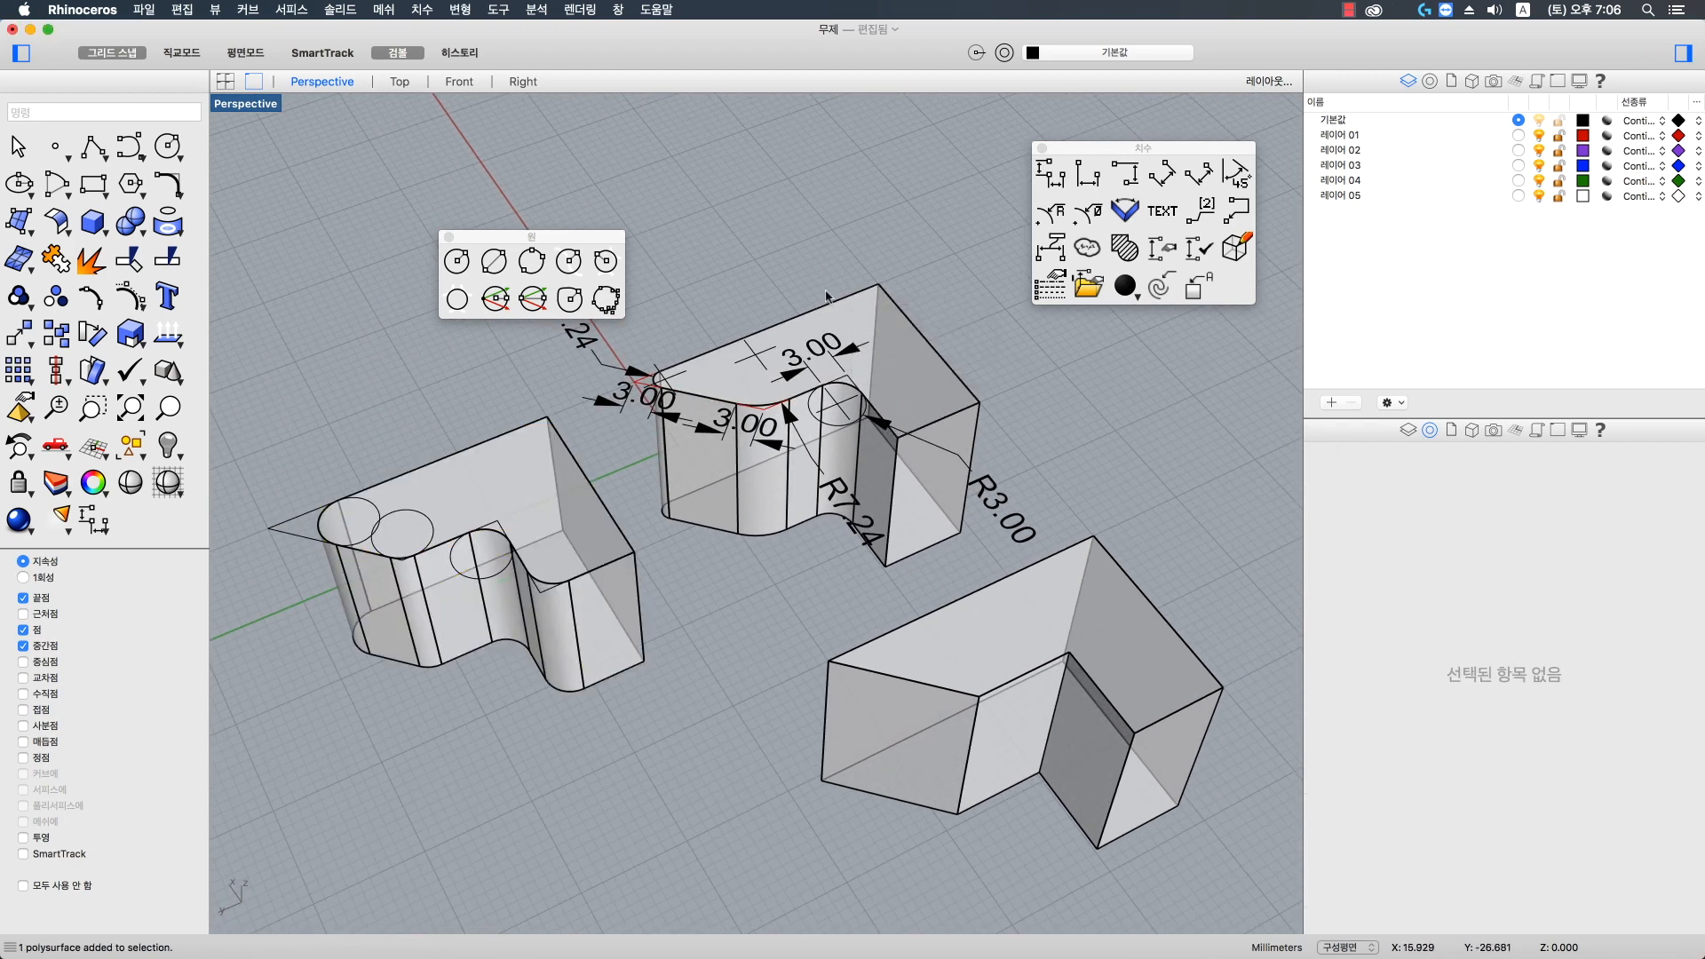
pyautogui.click(847, 312)
pyautogui.press('Escape')
pyautogui.keyDown('shift'); pyautogui.moveTo(728, 426); pyautogui.dragTo(744, 349, button='right'); pyautogui.keyUp('shift')
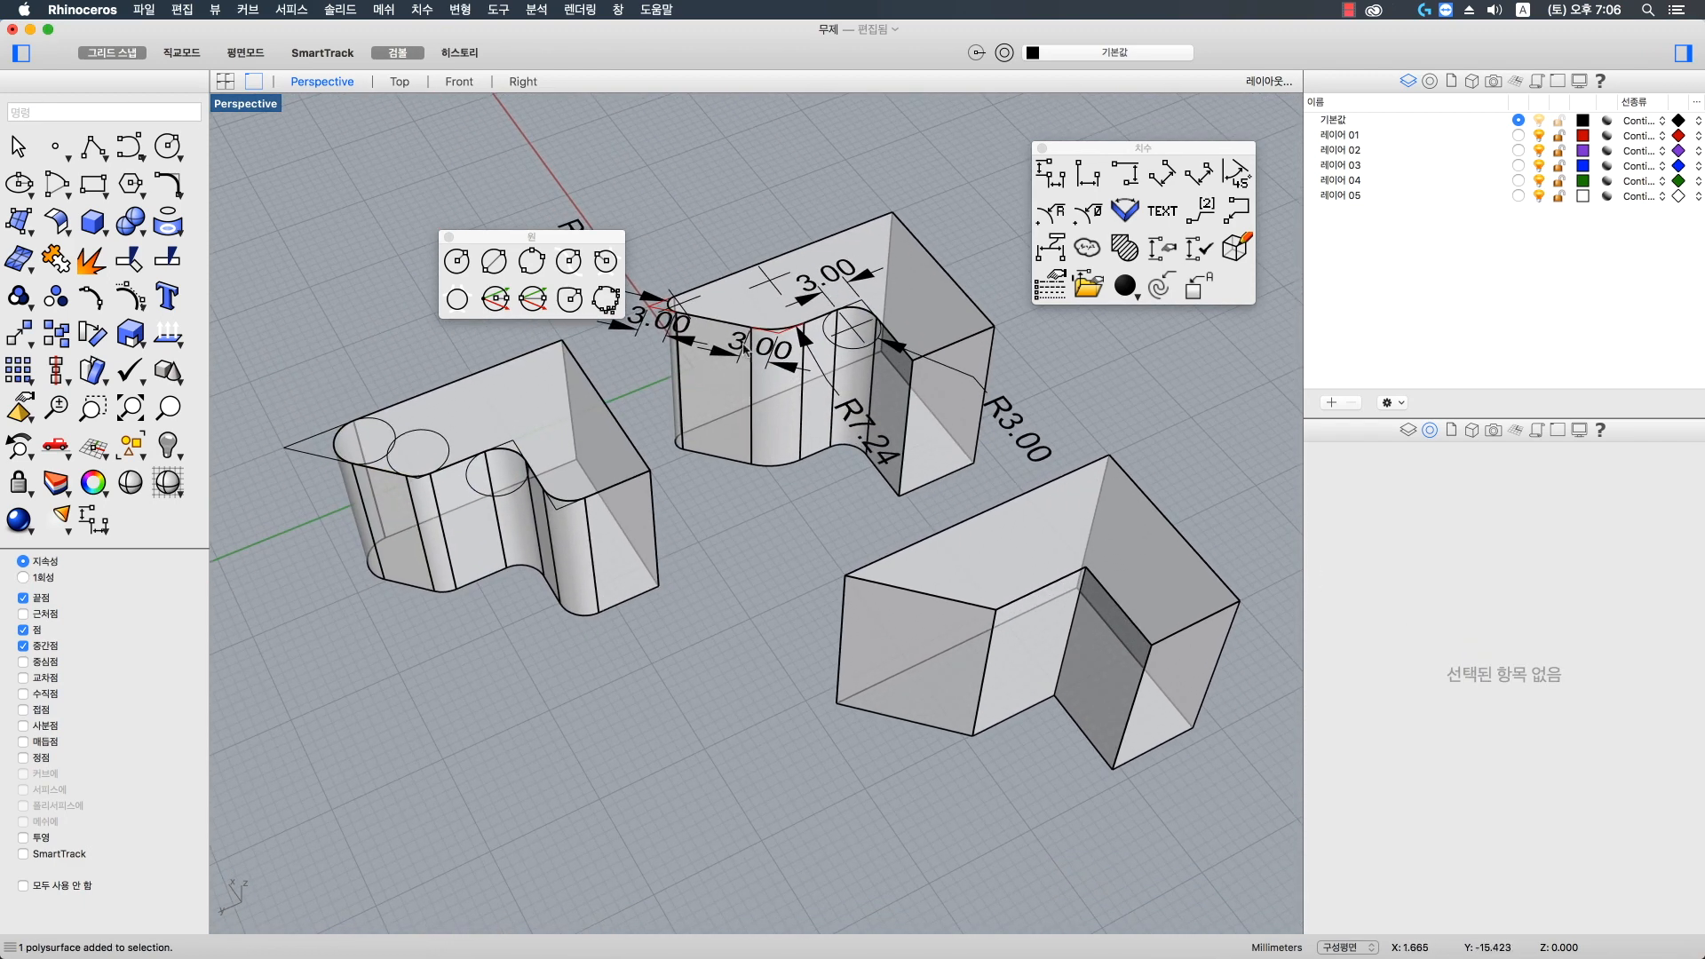
# - Examine how the 3 mm radius circle at the inner corner matches the Rolling Ball fillet on its solid
pyautogui.click(513, 410)
pyautogui.press('Escape')
pyautogui.keyDown('shift'); pyautogui.moveTo(675, 685); pyautogui.dragTo(683, 621, button='right'); pyautogui.keyUp('shift')
pyautogui.click(516, 507)
pyautogui.scroll(3, 524, 590)
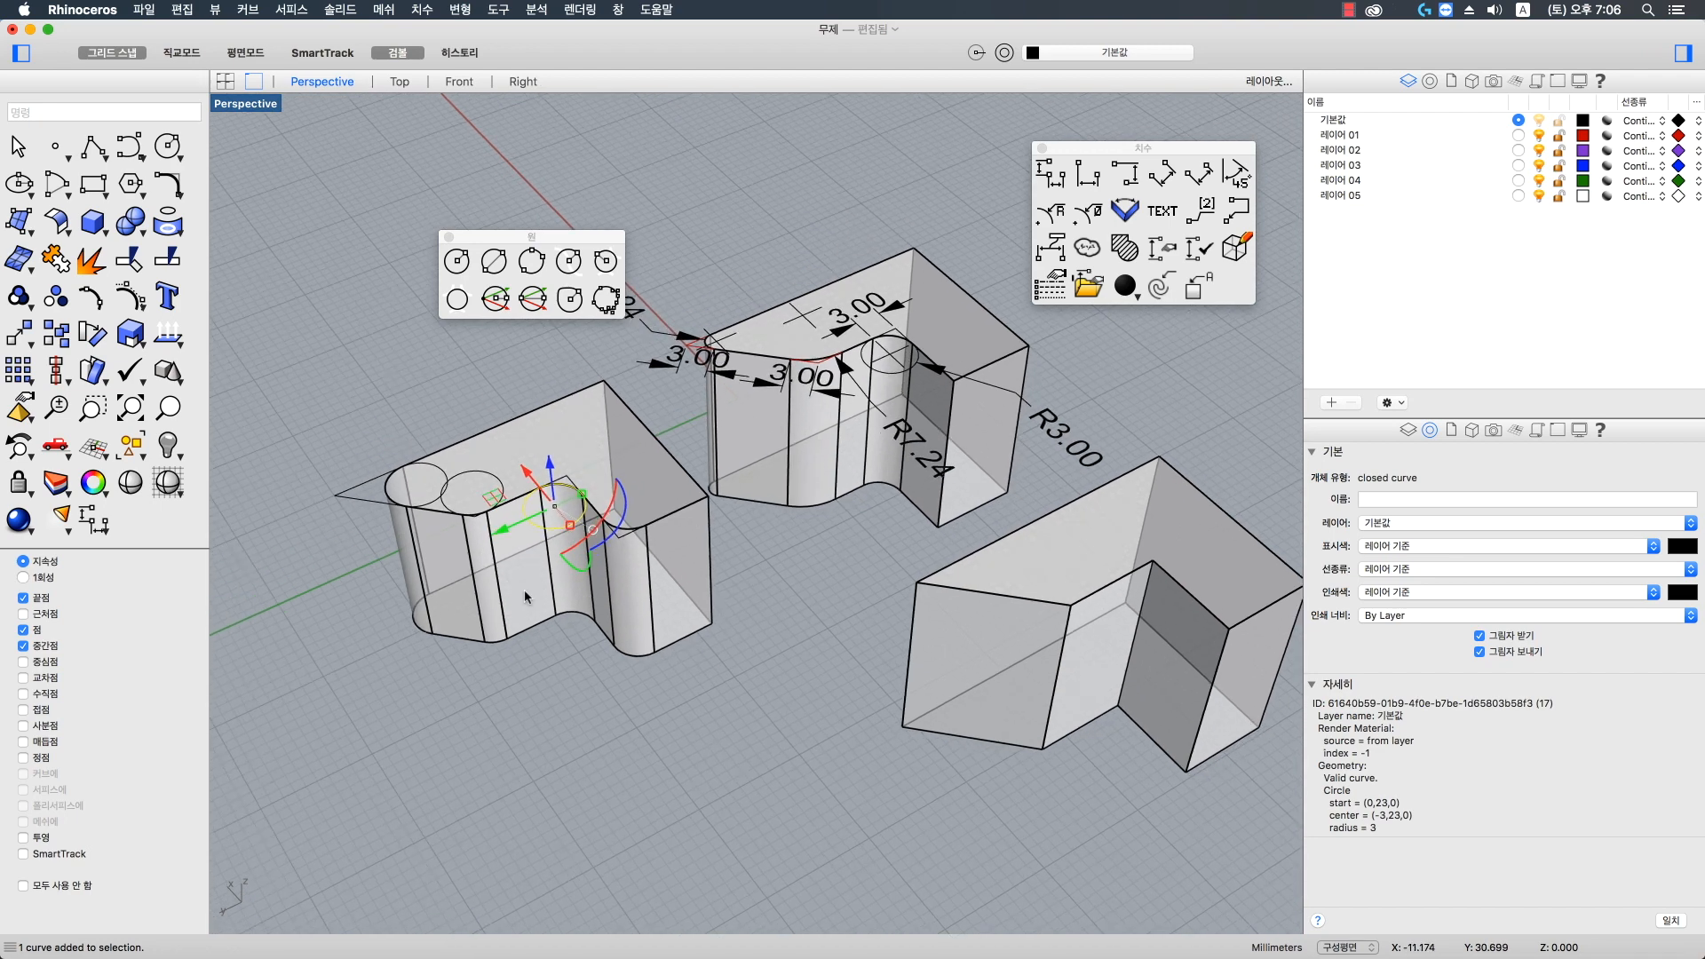
pyautogui.scroll(2, 578, 497)
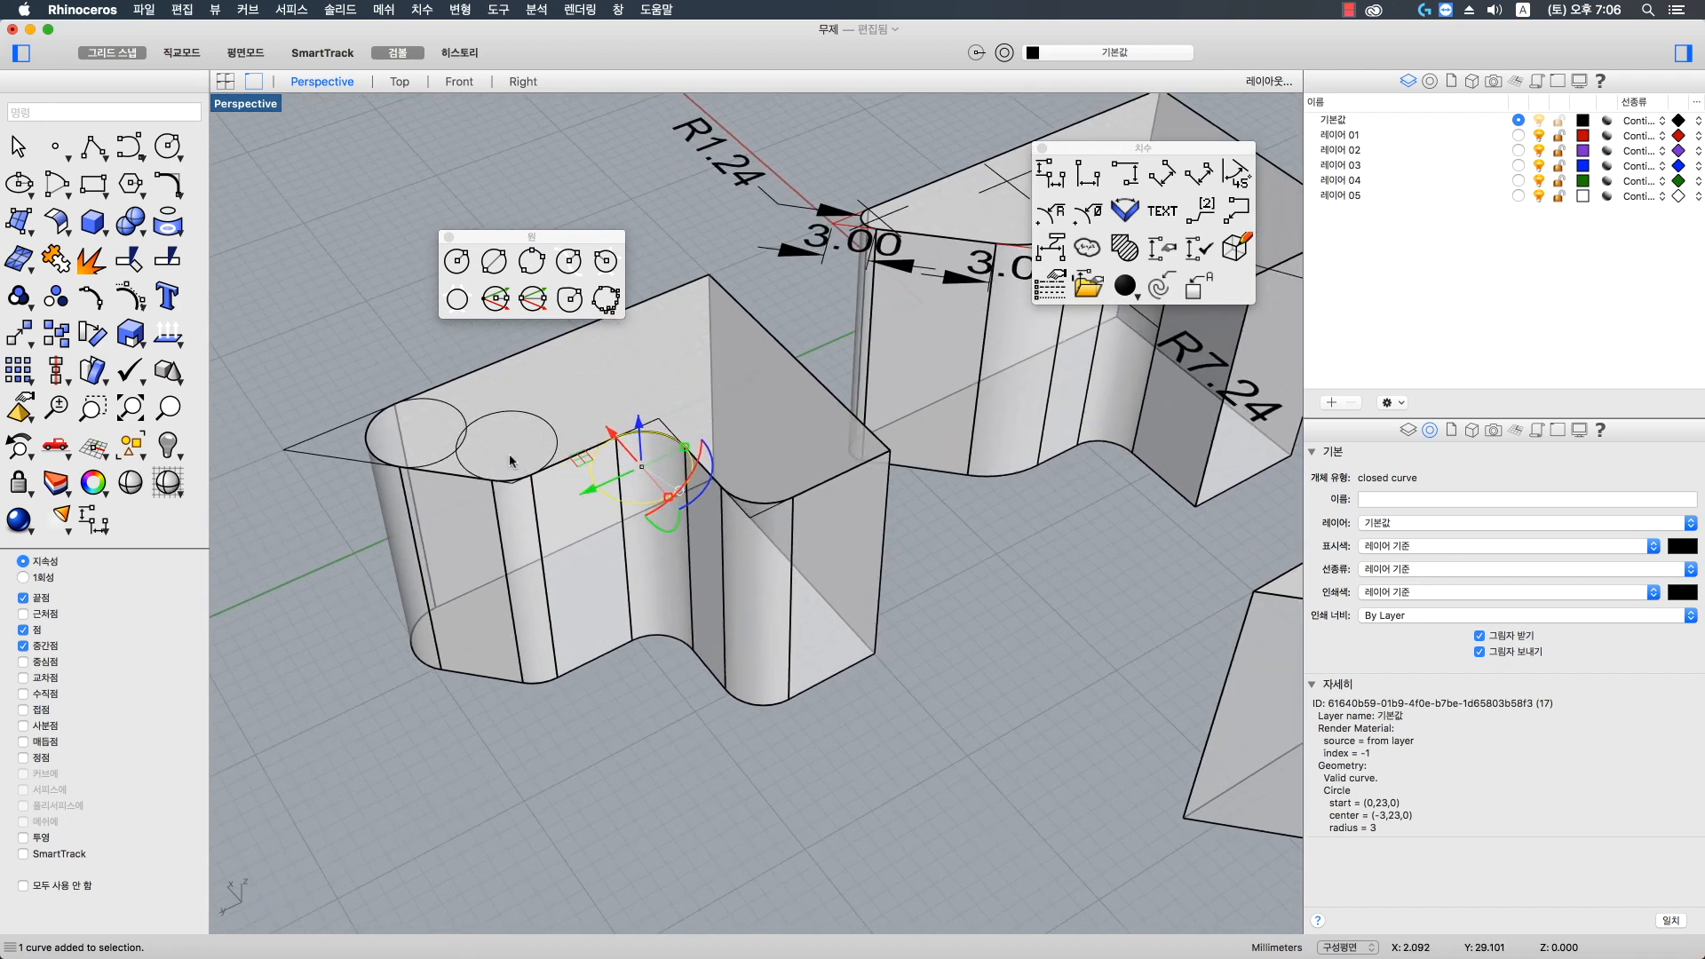
pyautogui.scroll(-4, 533, 557)
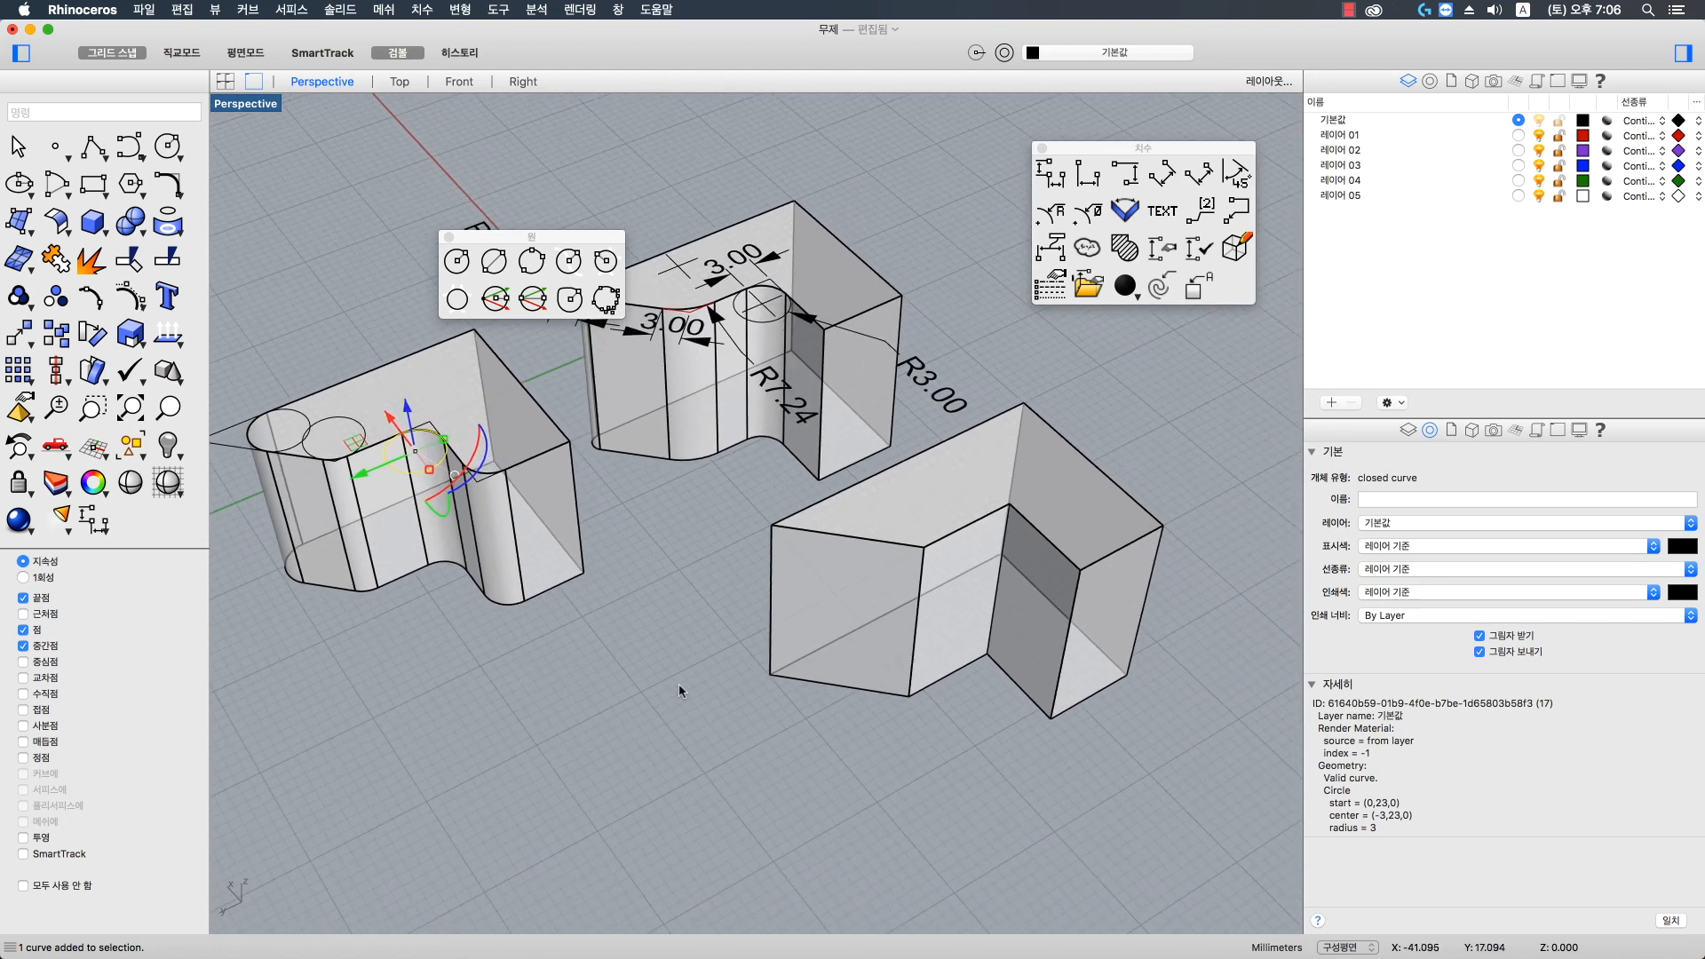
pyautogui.click(492, 602)
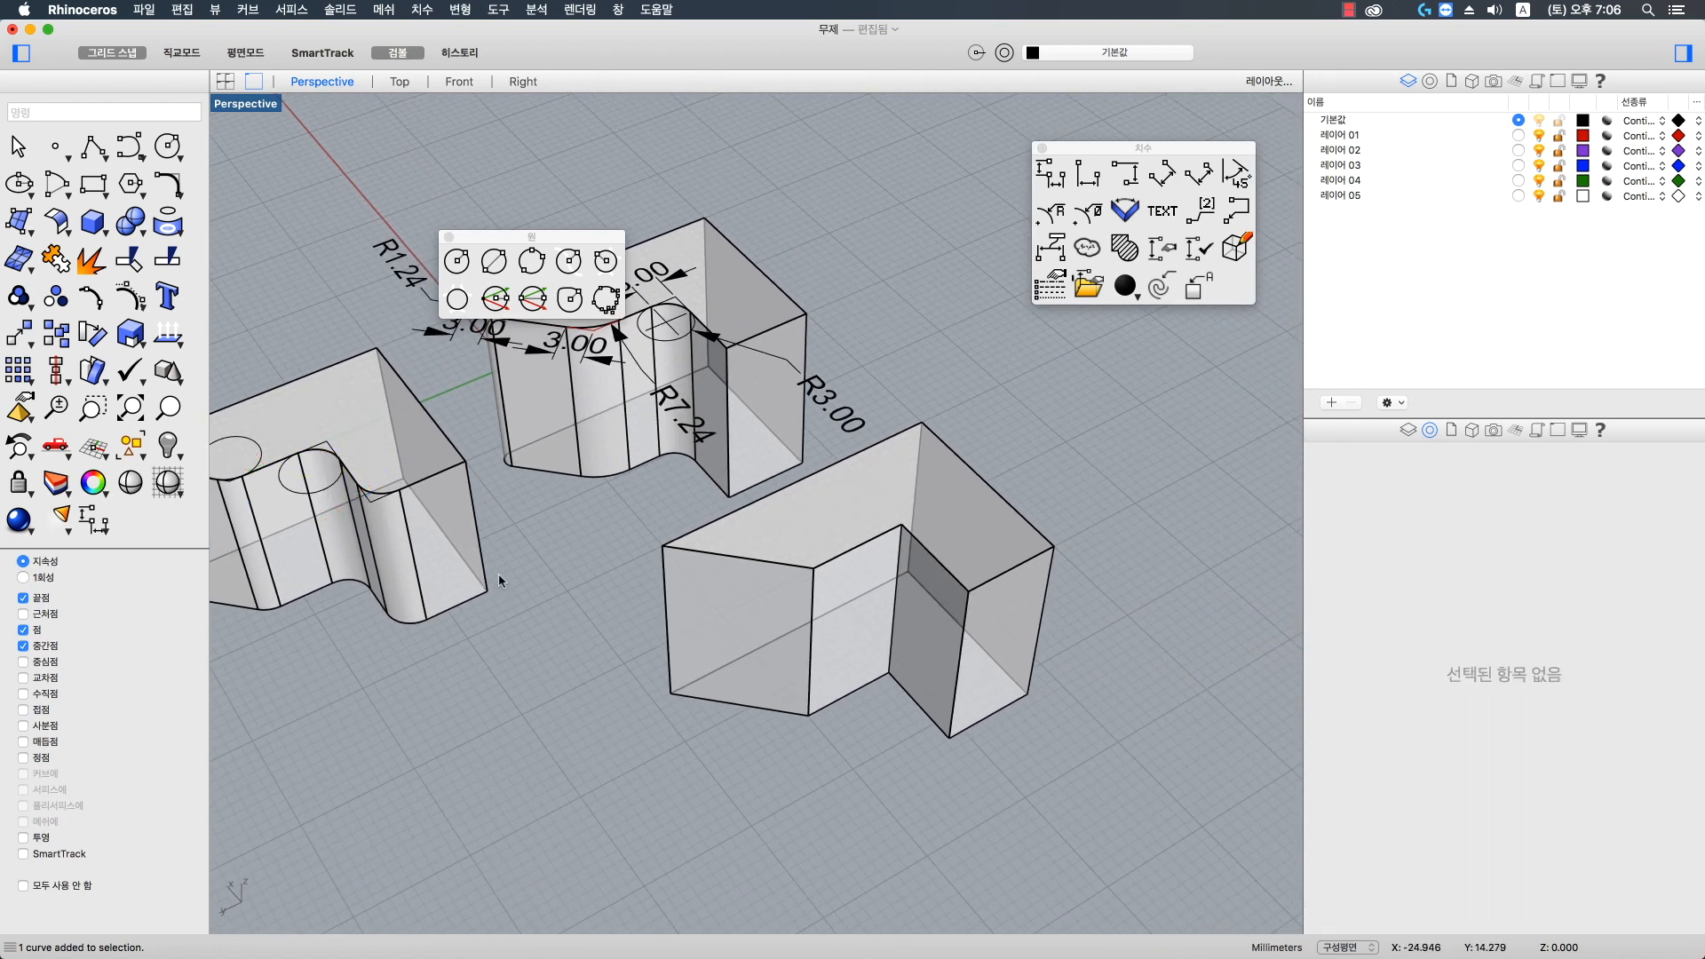
# - Fillet the inner vertical edge of the unfilleted solid with value 3 and rail type Dist Between Rails
pyautogui.write('fi')
pyautogui.press('Return')
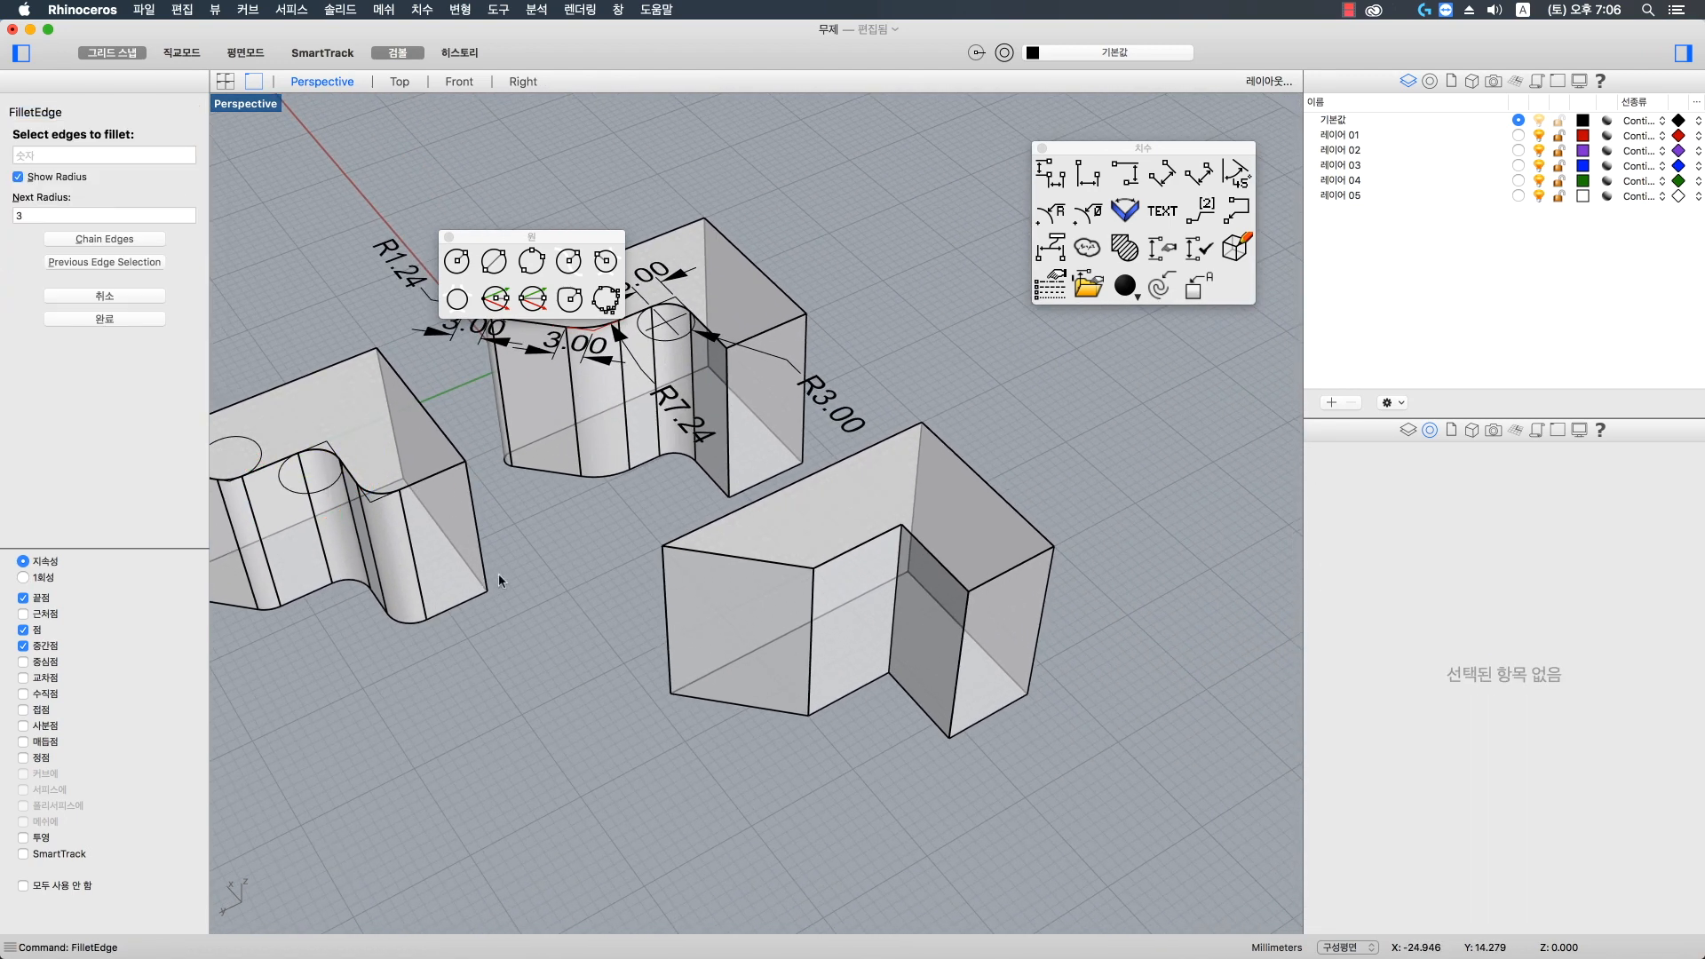
pyautogui.click(894, 632)
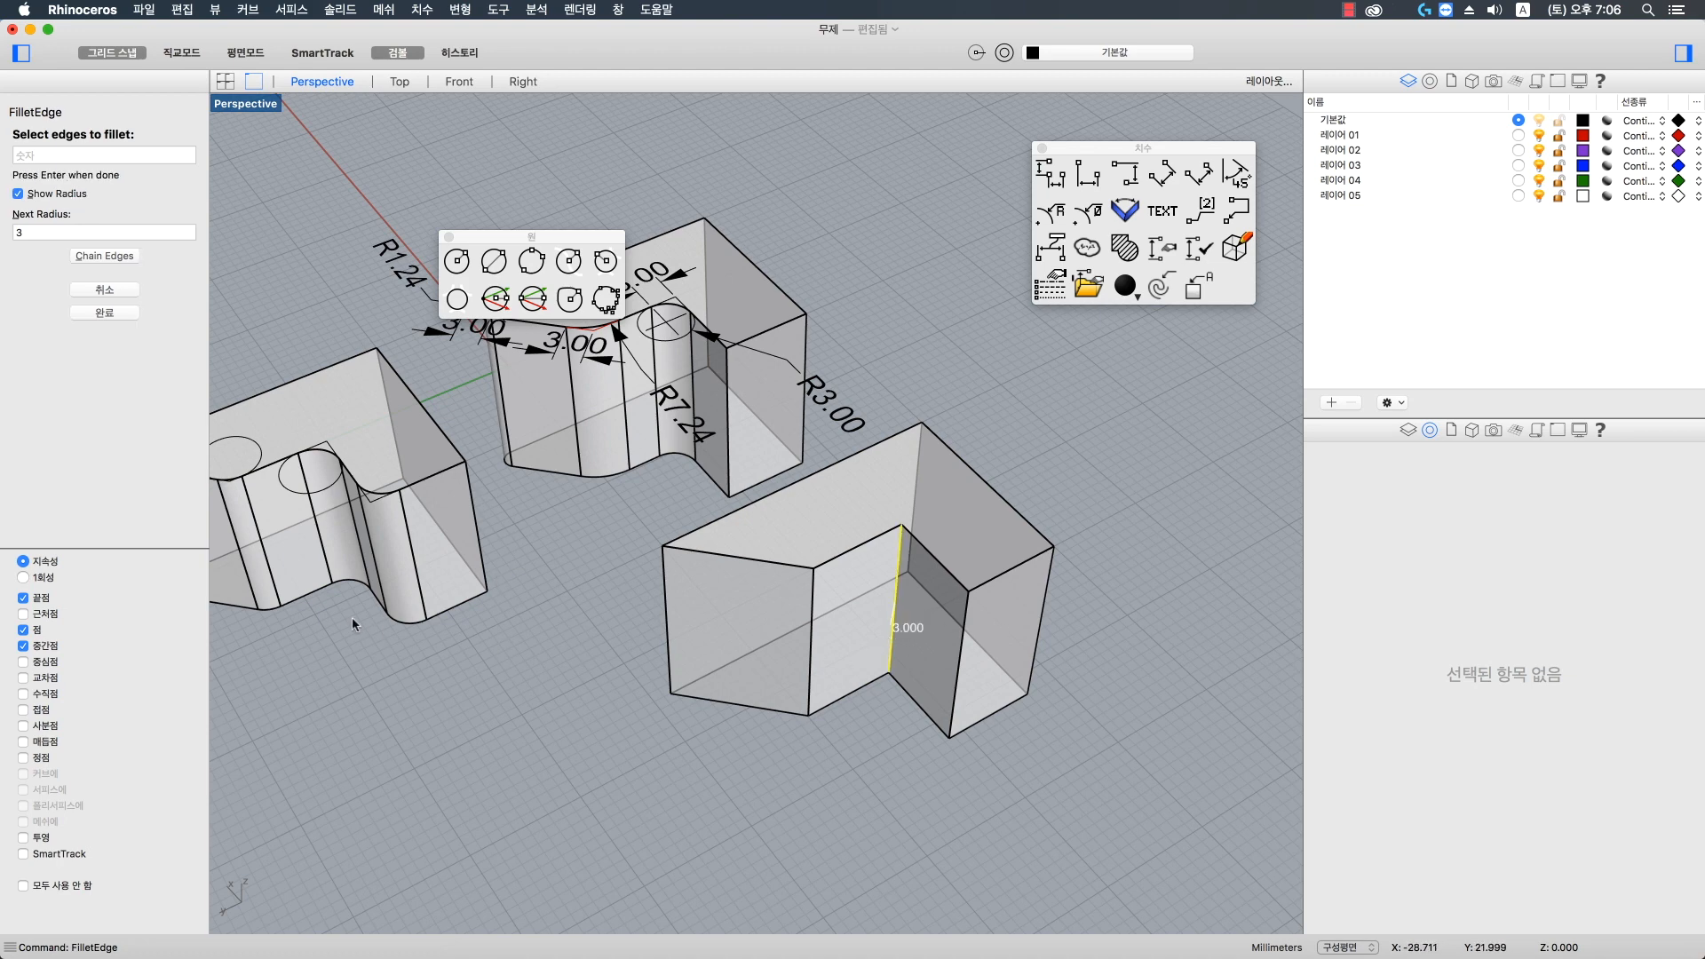
pyautogui.press('Return')
pyautogui.click(188, 302)
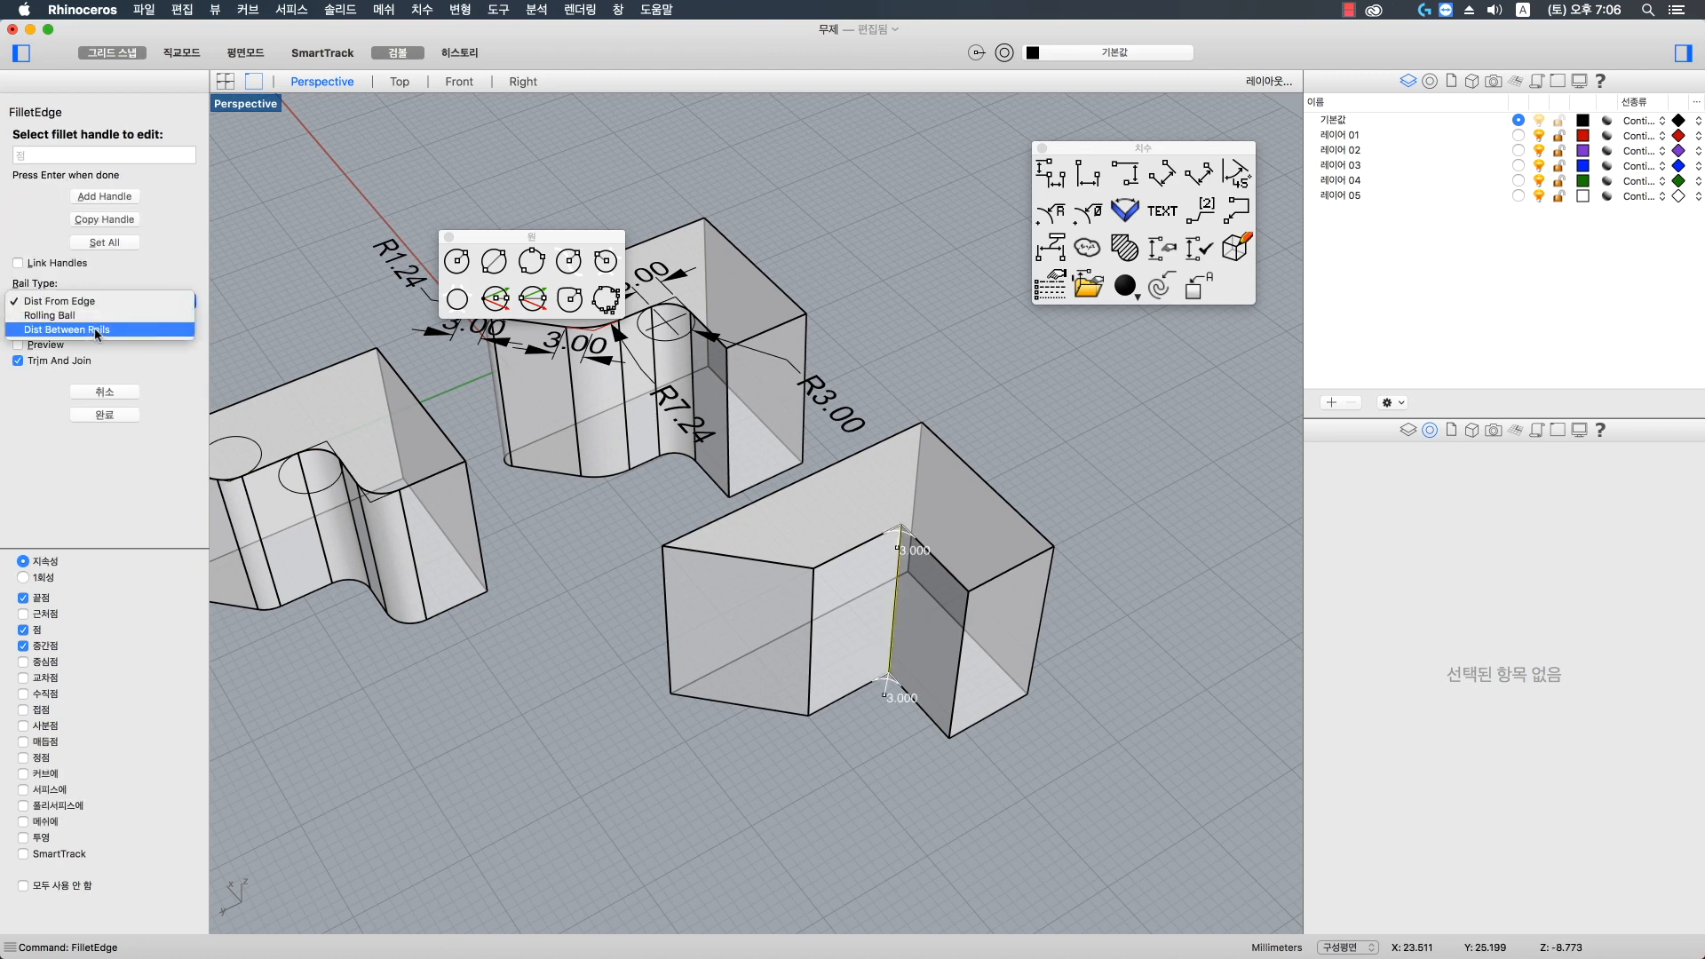
pyautogui.click(59, 329)
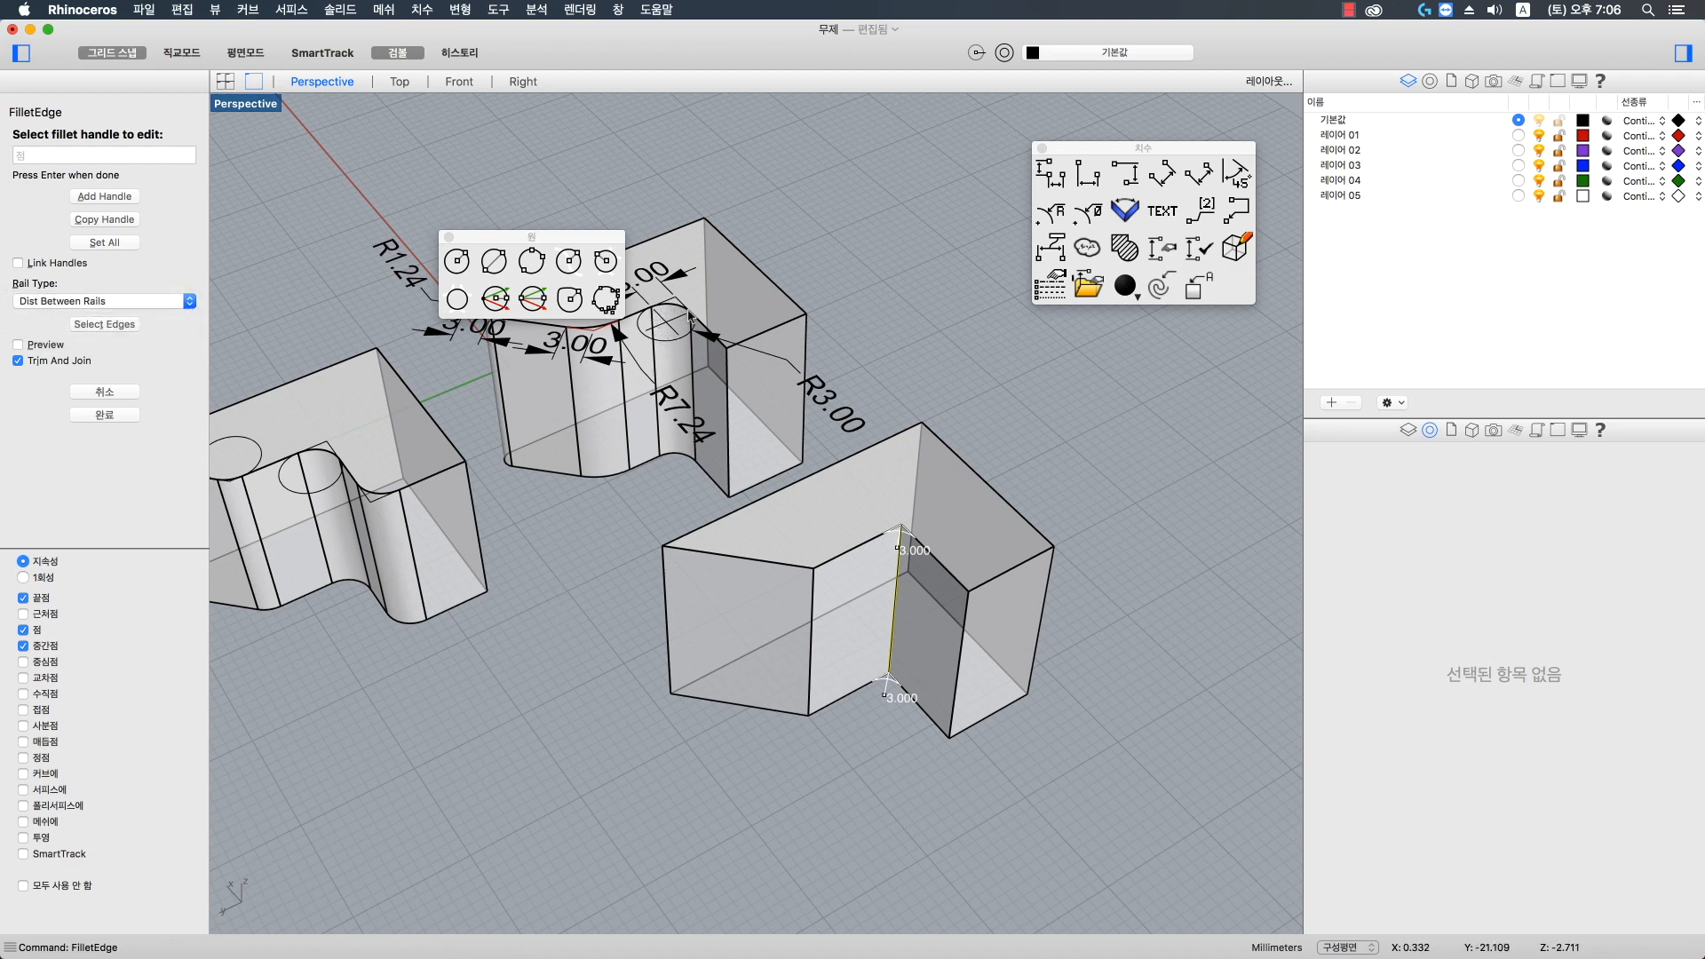
pyautogui.press('Return')
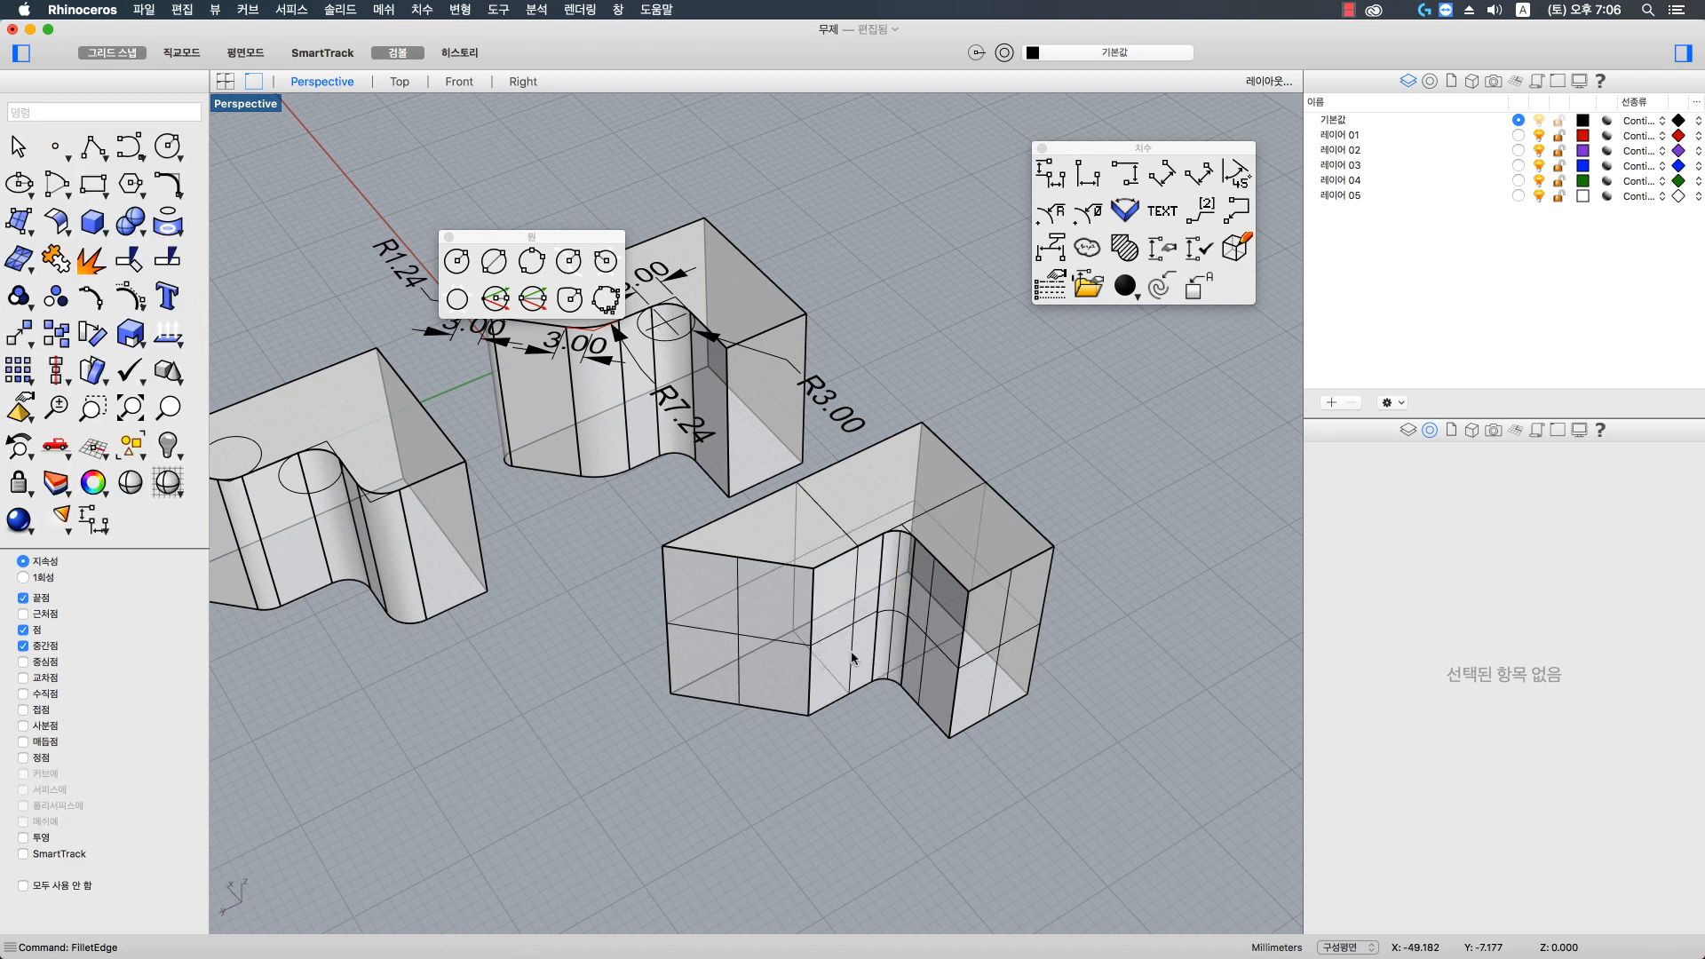
# - Try to draw a line across the top of the inner corner fillet, between its two rails
pyautogui.scroll(5, 851, 657)
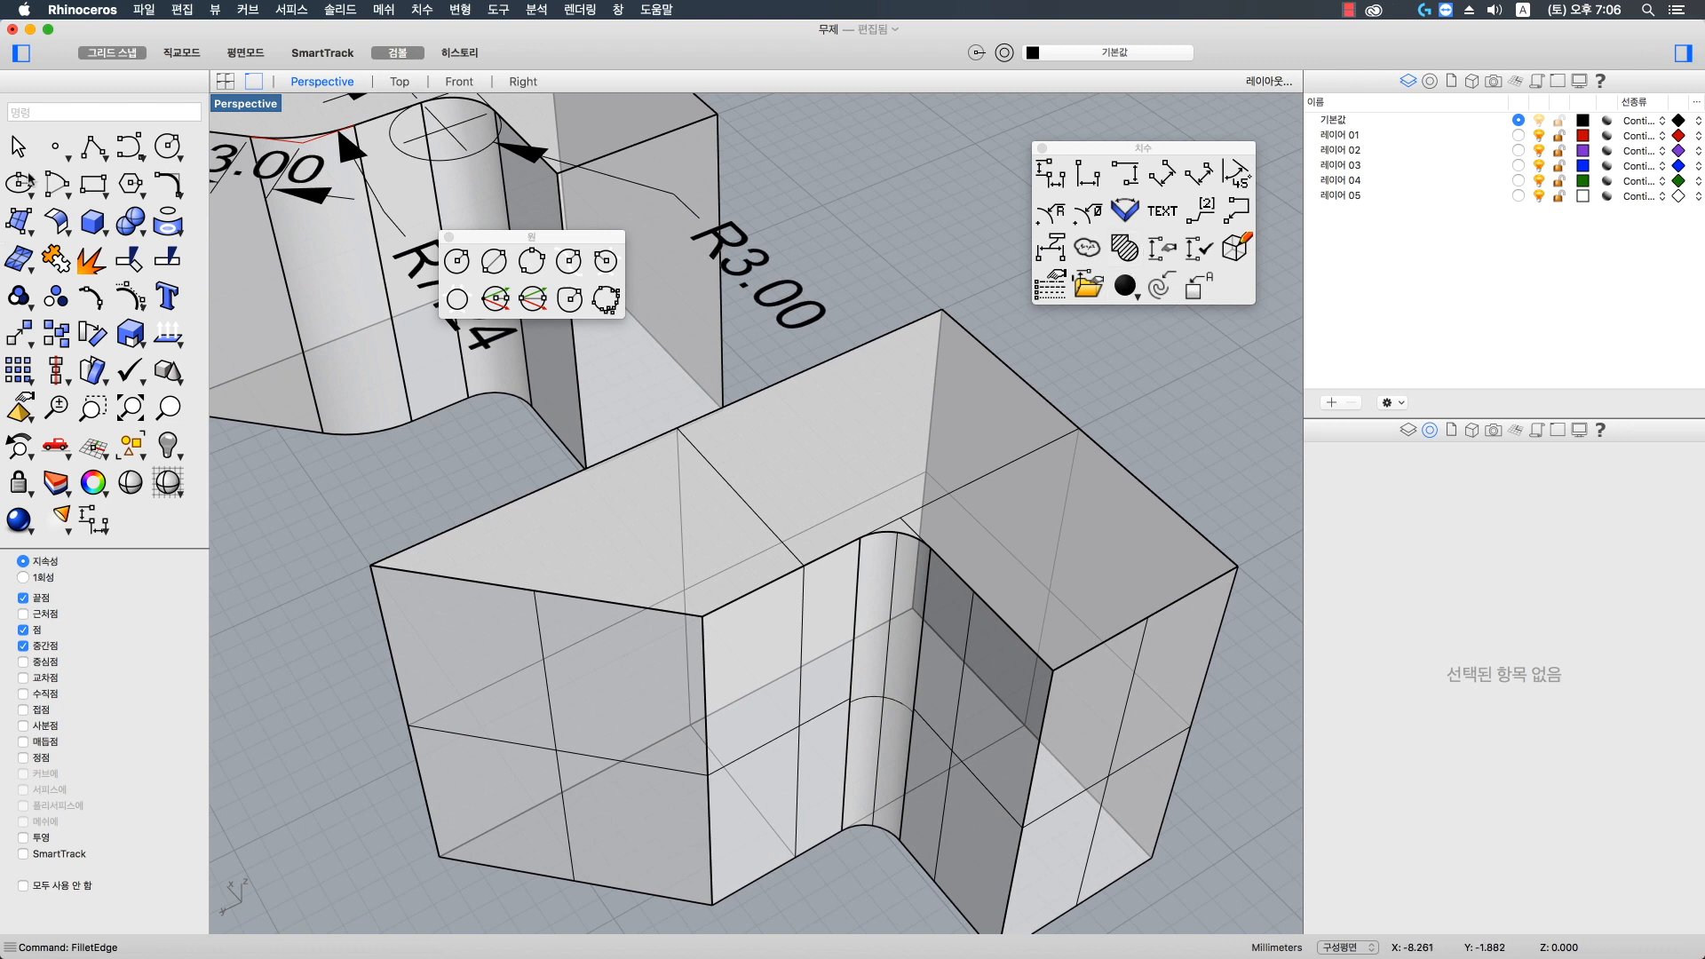
pyautogui.click(92, 145)
pyautogui.click(852, 538)
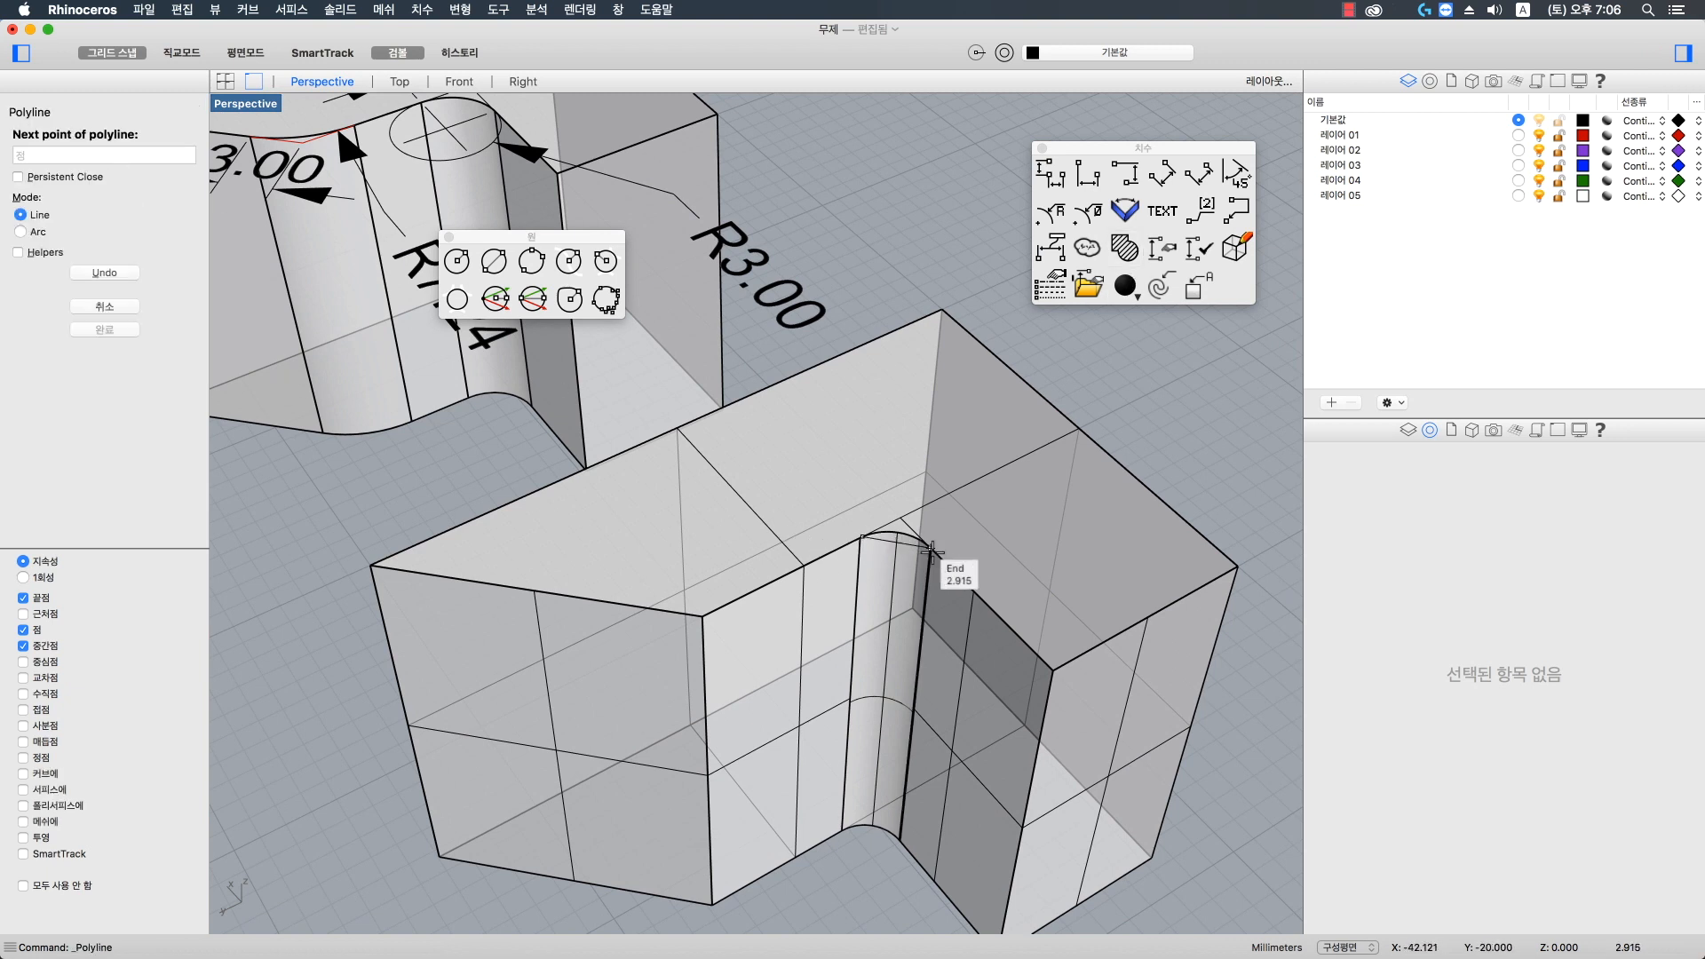
pyautogui.click(937, 543)
pyautogui.press('Return')
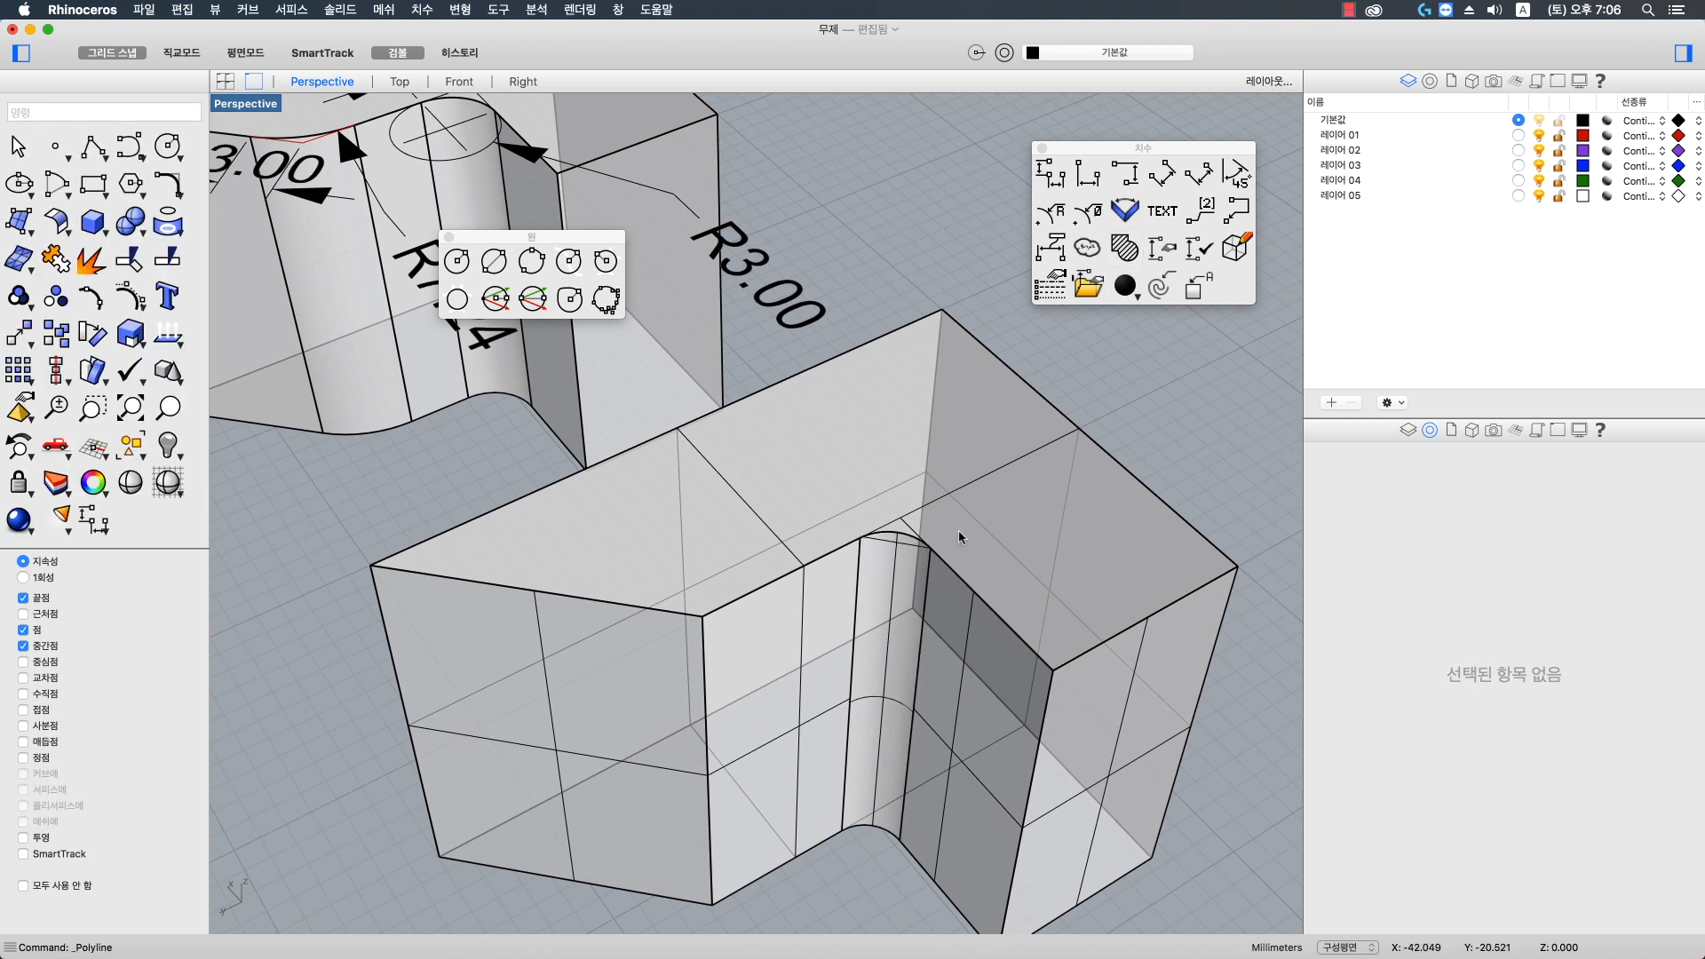
pyautogui.scroll(2, 900, 586)
pyautogui.scroll(3, 855, 610)
# - Draw a 3 mm line between the upper endpoints of the inner fillet's two rails
pyautogui.press('Return')
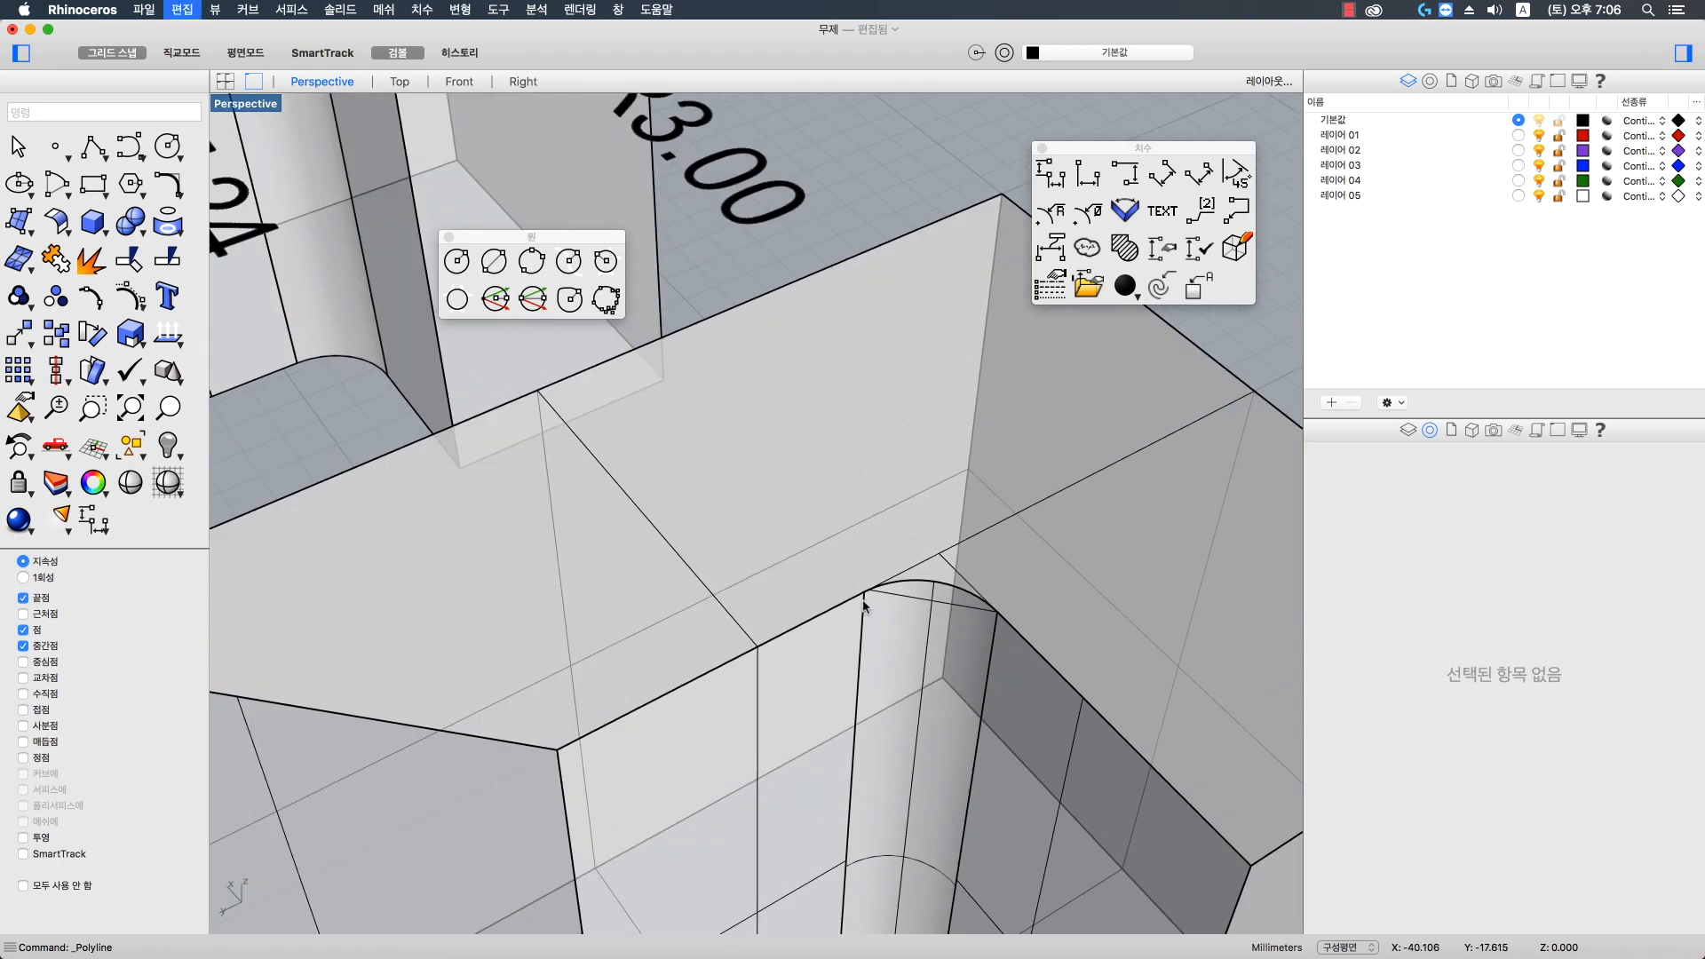
pyautogui.click(858, 596)
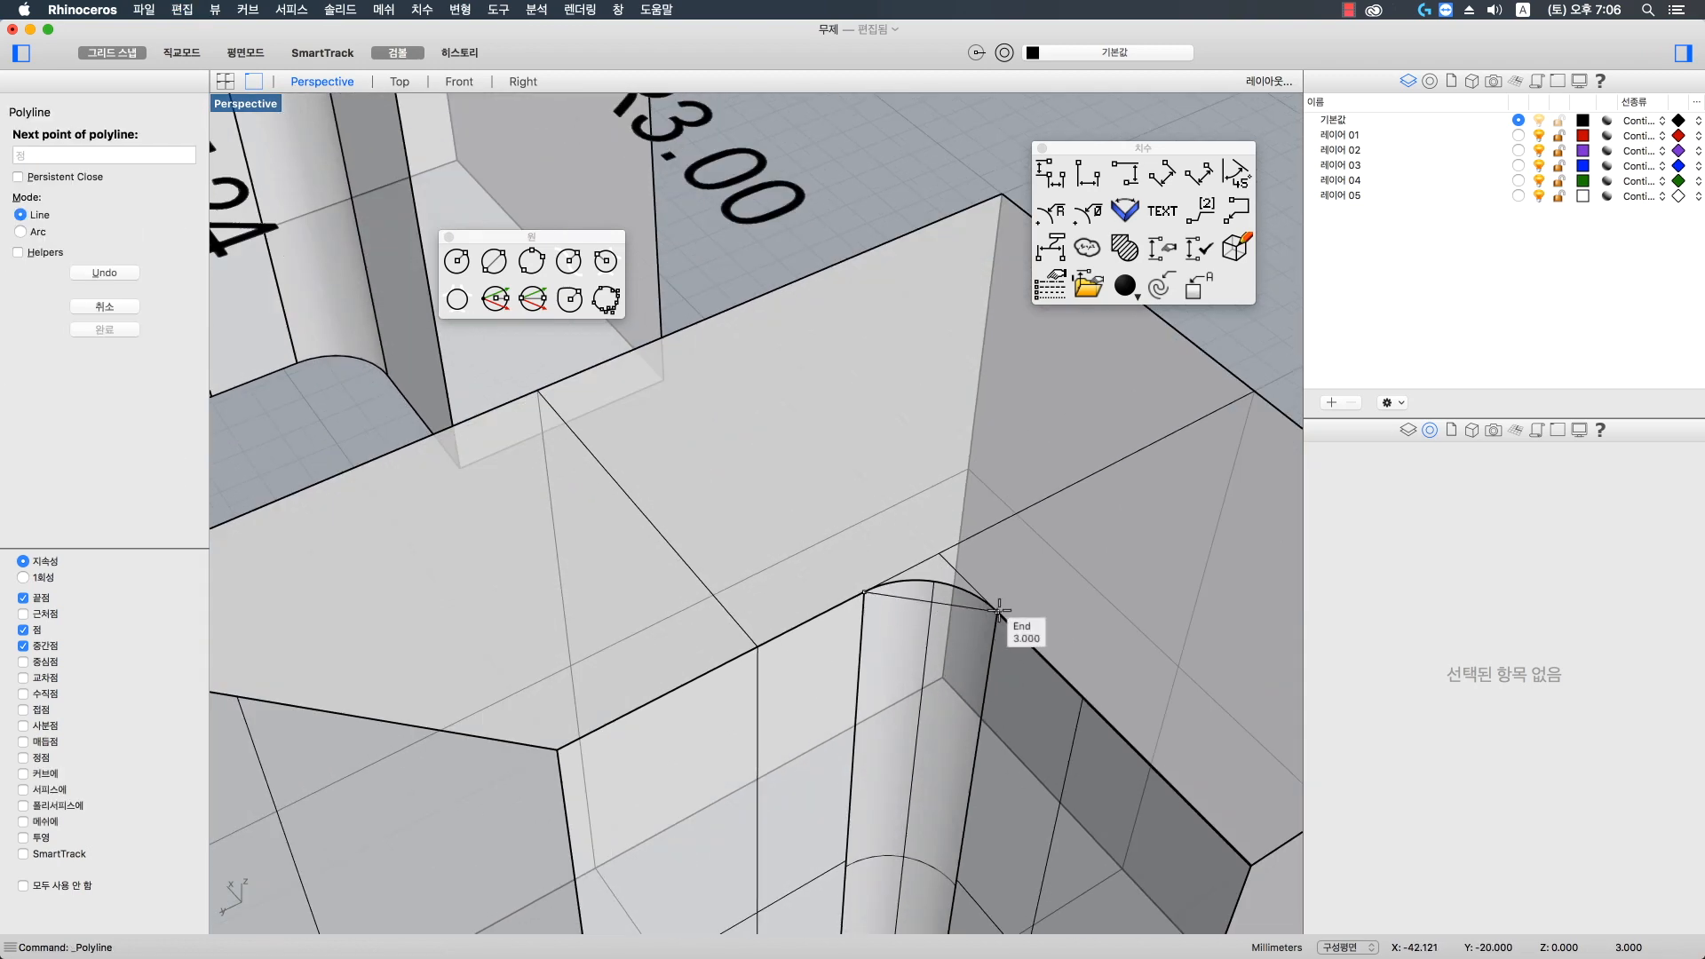
pyautogui.click(1003, 611)
pyautogui.press('Return')
pyautogui.scroll(-5, 972, 525)
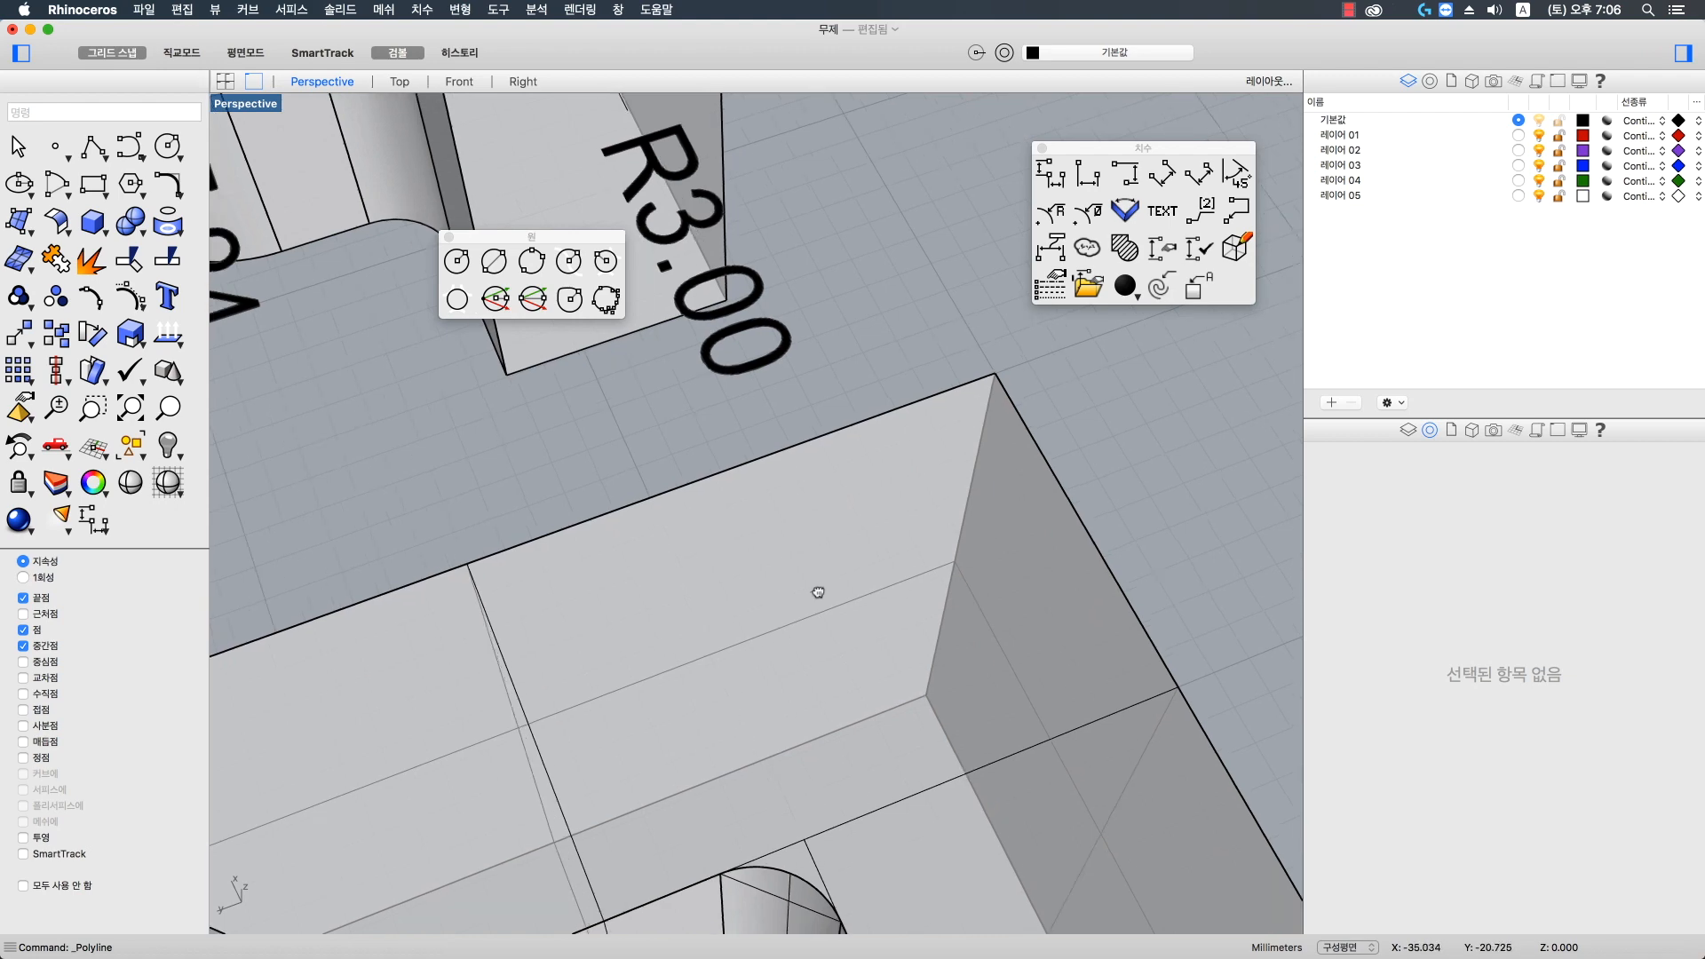
pyautogui.press('Return')
pyautogui.press('Escape')
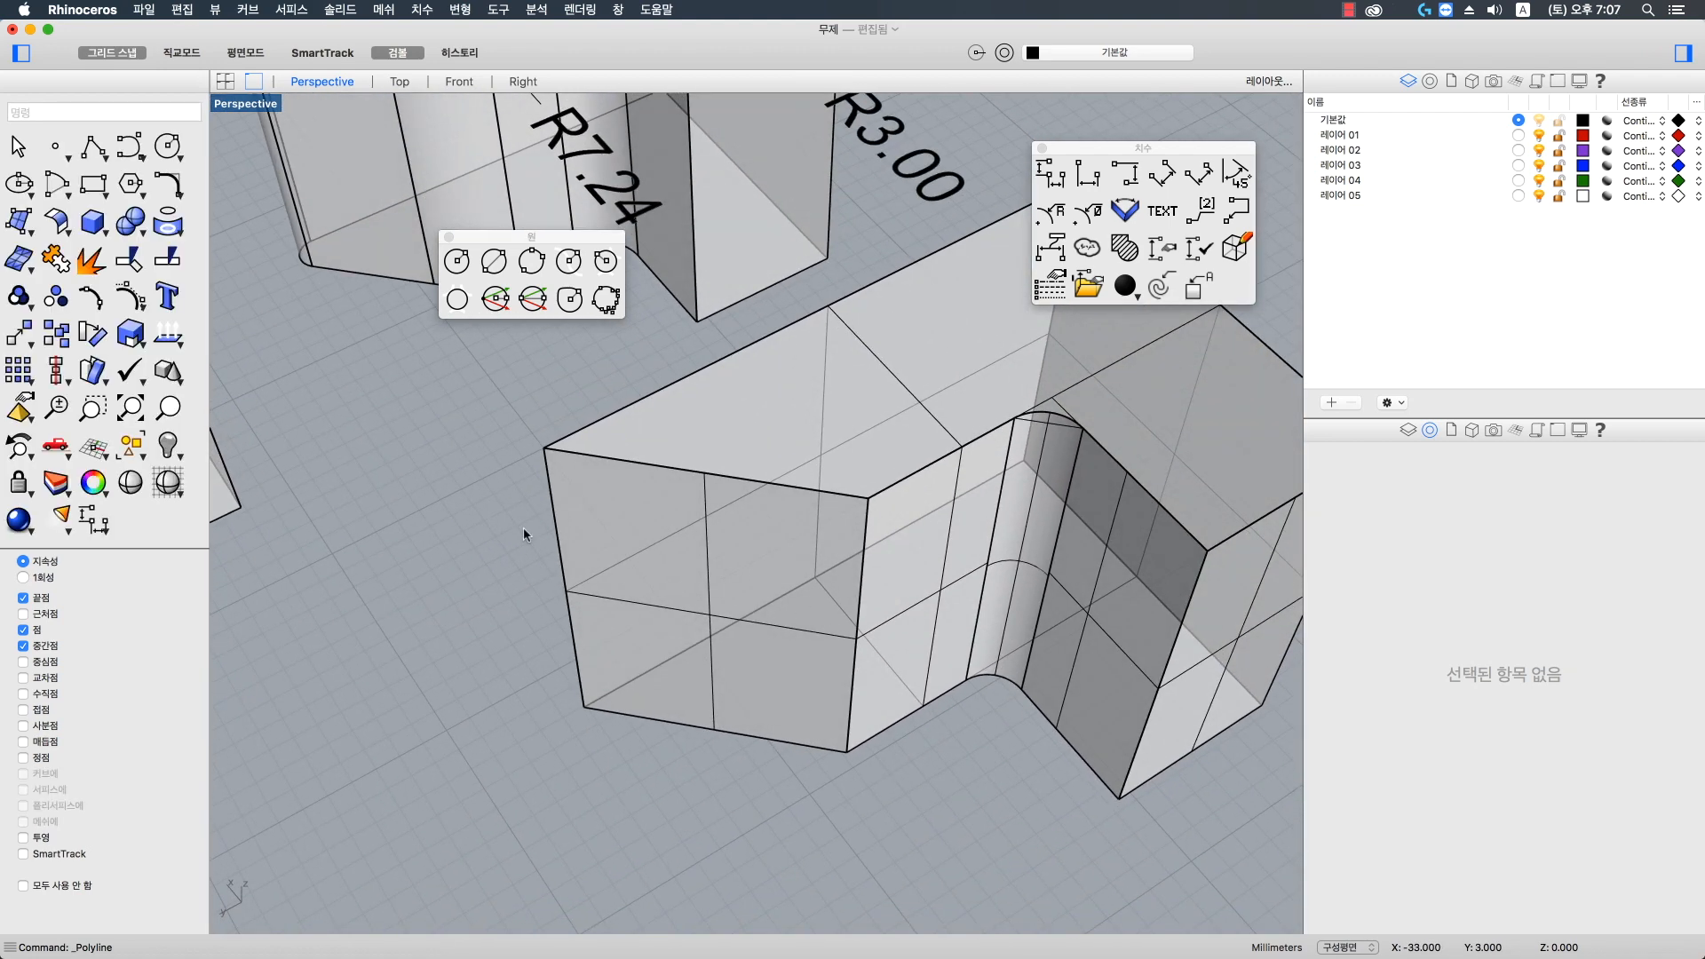
# - Fillet the vertical edge at the sloped face's lower corner with value 3, using the Dist Between Rails rail type
pyautogui.write('fi')
pyautogui.press('Return')
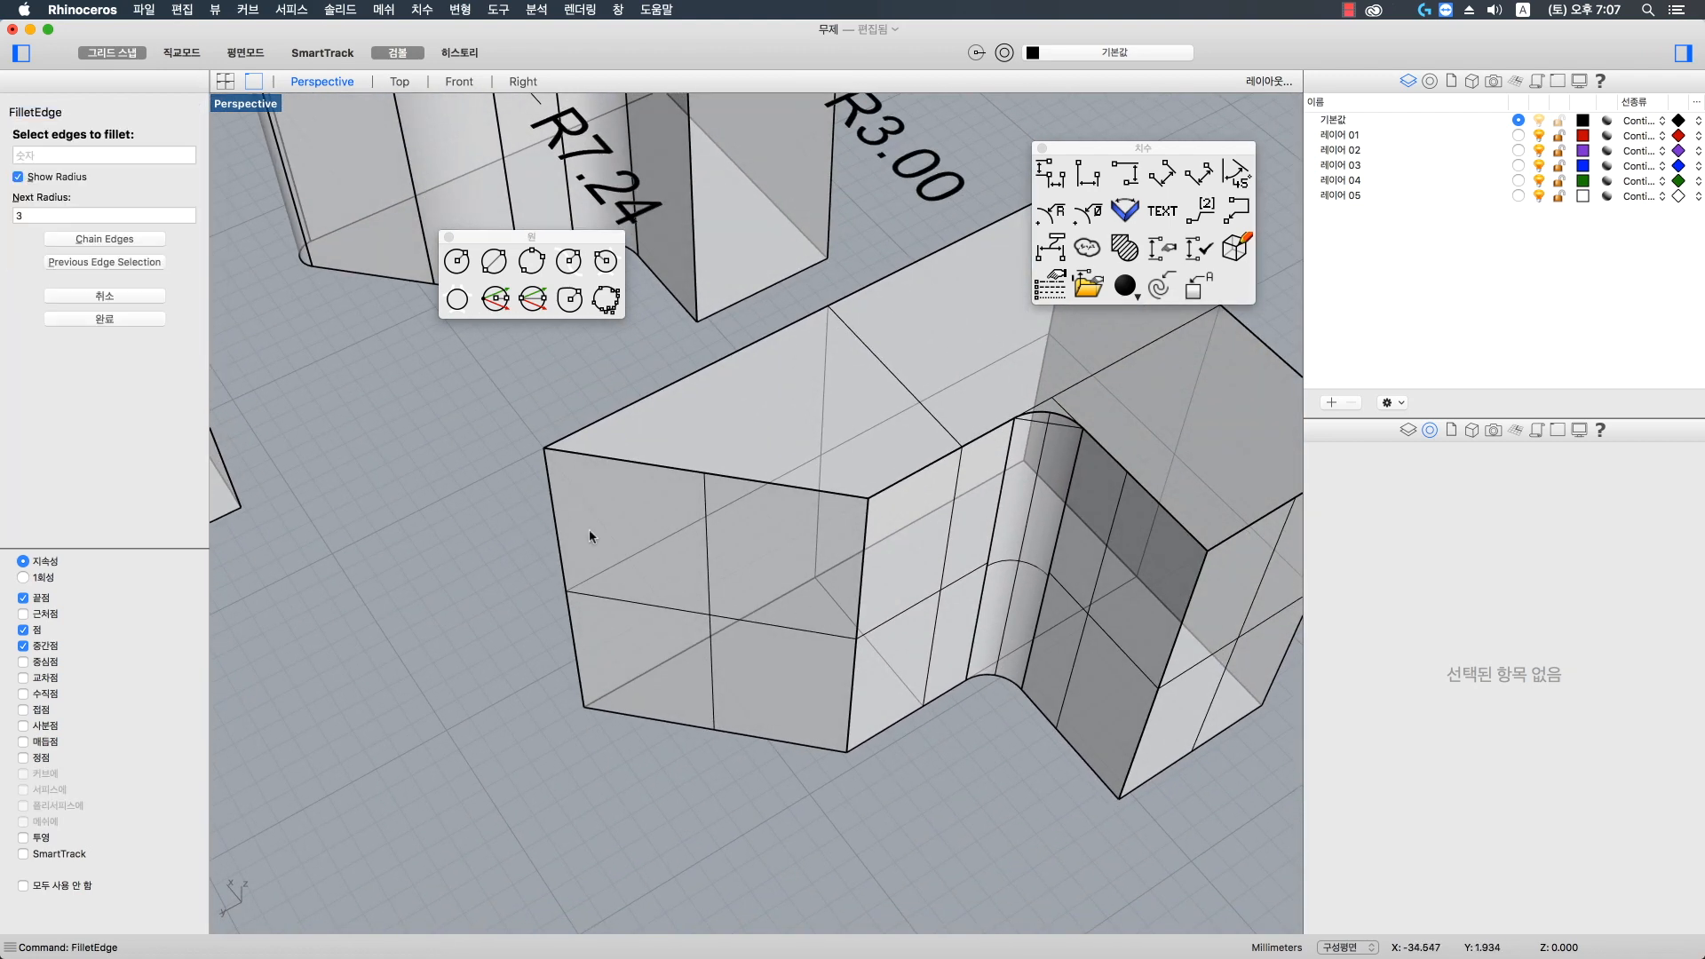
pyautogui.click(865, 578)
pyautogui.press('Return')
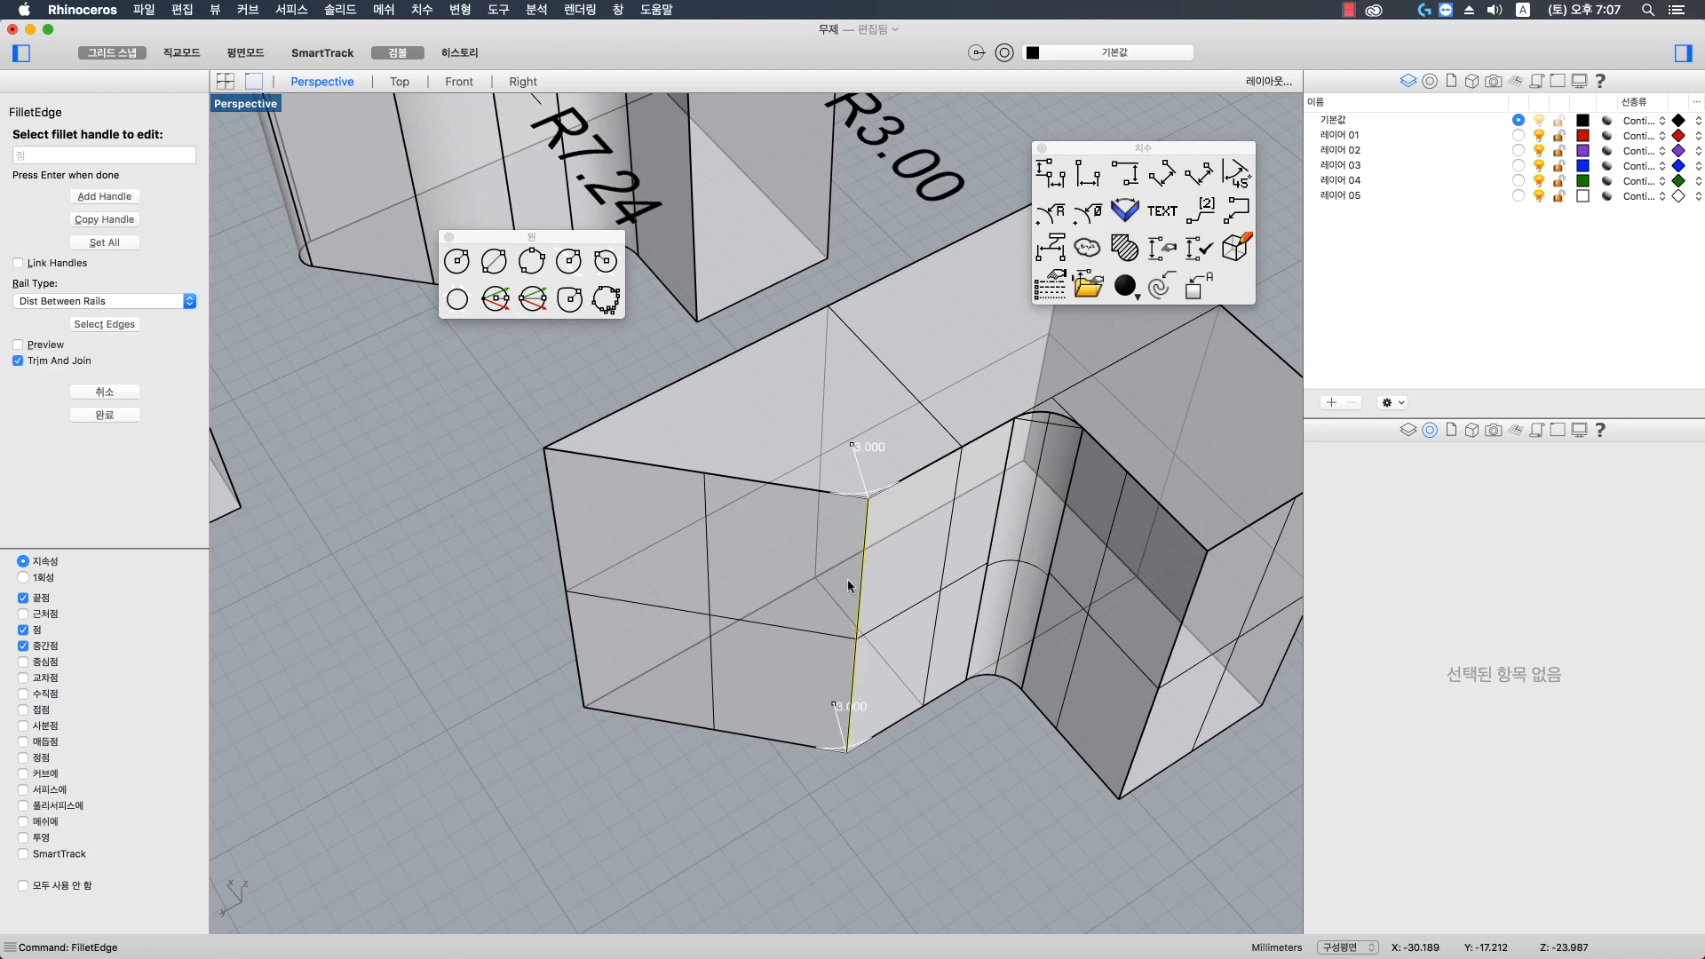
pyautogui.press('Return')
pyautogui.scroll(2, 831, 573)
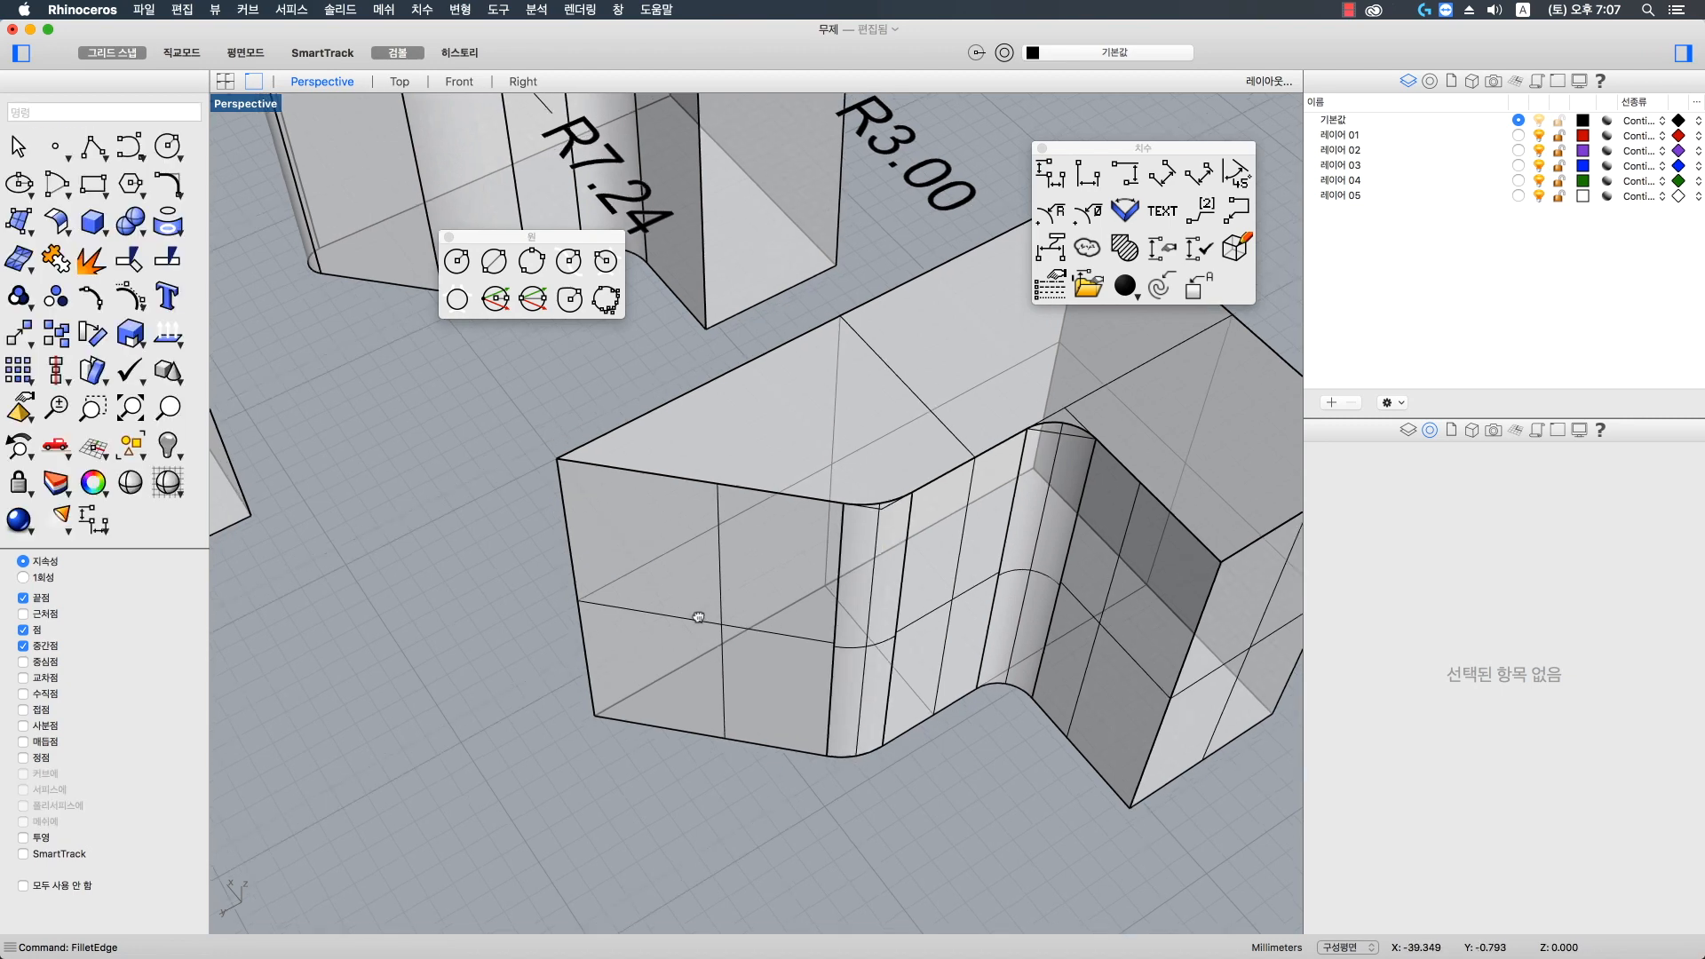
# - Fillet the vertical edge at the third solid's pointed corner with value 3 and rail type Dist Between Rails
pyautogui.press('Return')
pyautogui.click(600, 590)
pyautogui.press('Return')
pyautogui.press('Return')
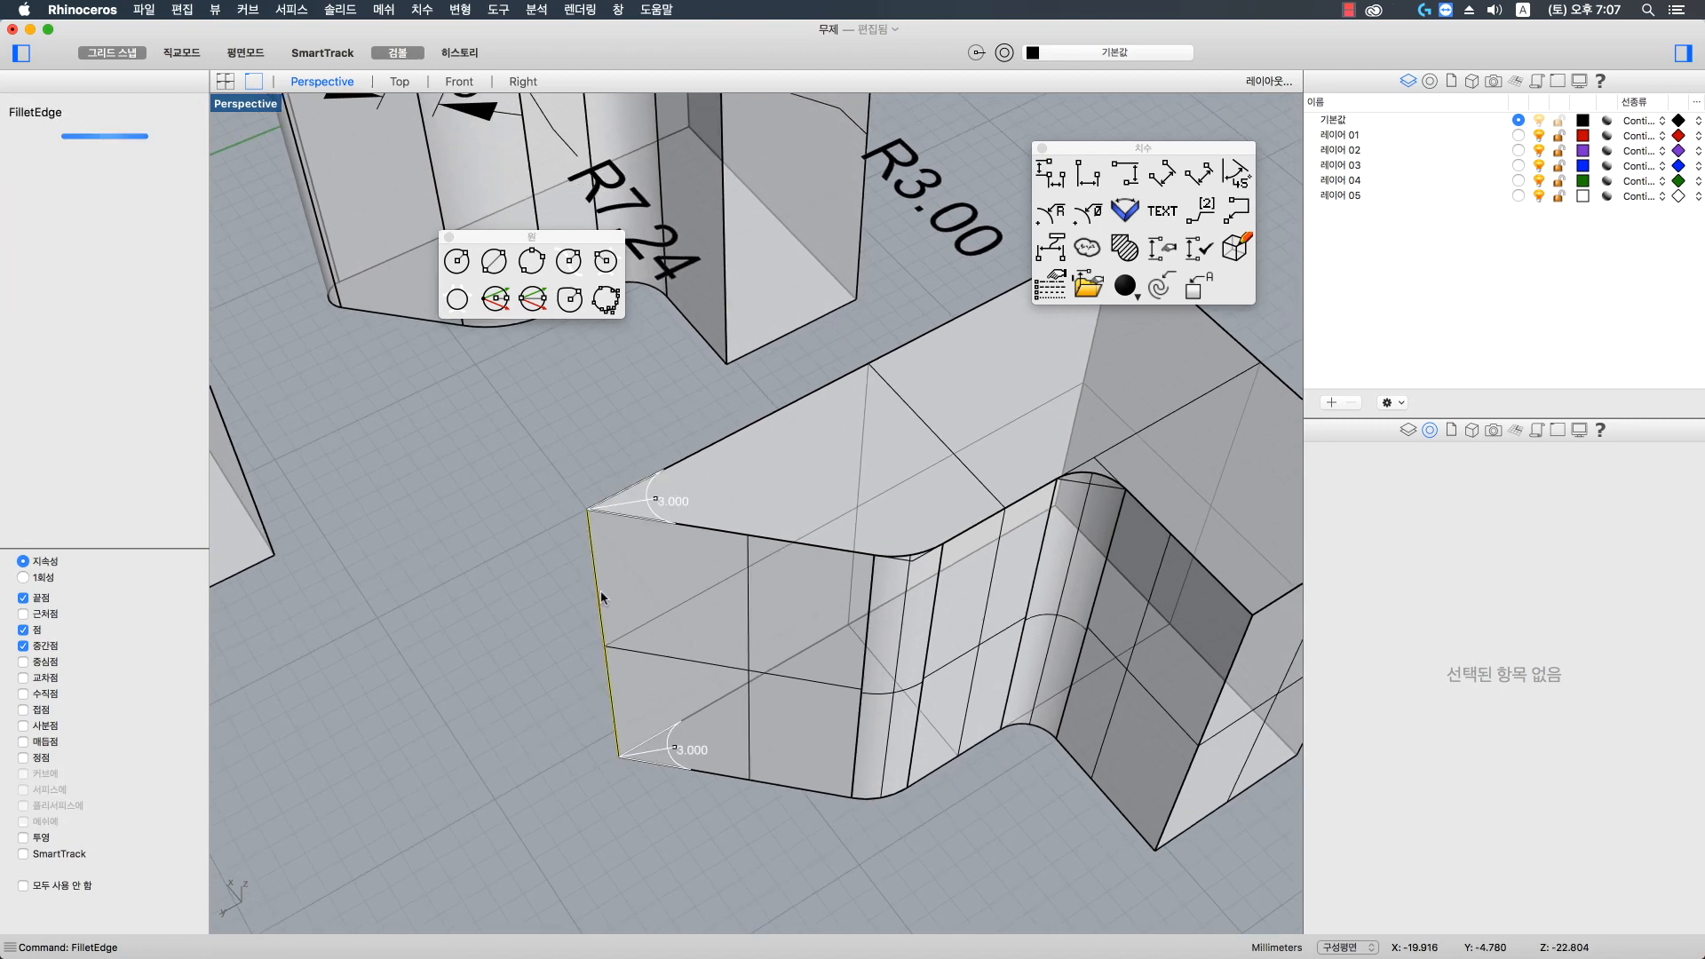
# - Draw a 3 mm line between the upper endpoints of the pointed-corner fillet's two rails on the third solid
pyautogui.scroll(-3, 613, 651)
pyautogui.moveTo(646, 640); pyautogui.dragTo(263, 886, button='right')
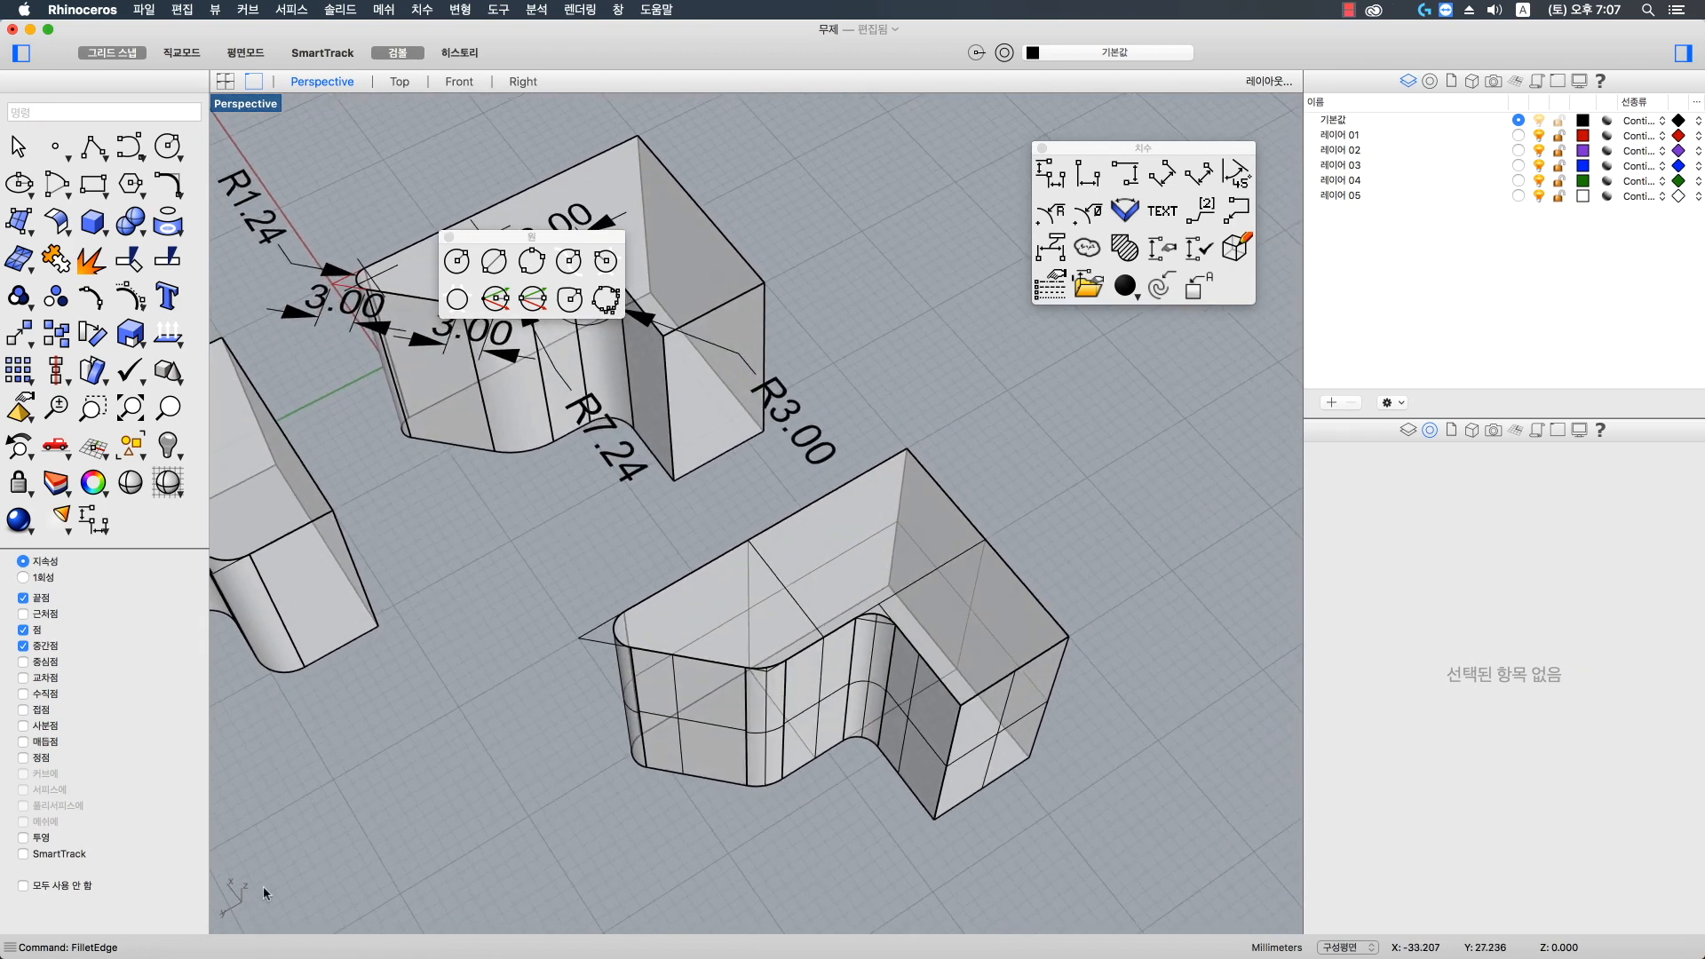
pyautogui.click(400, 82)
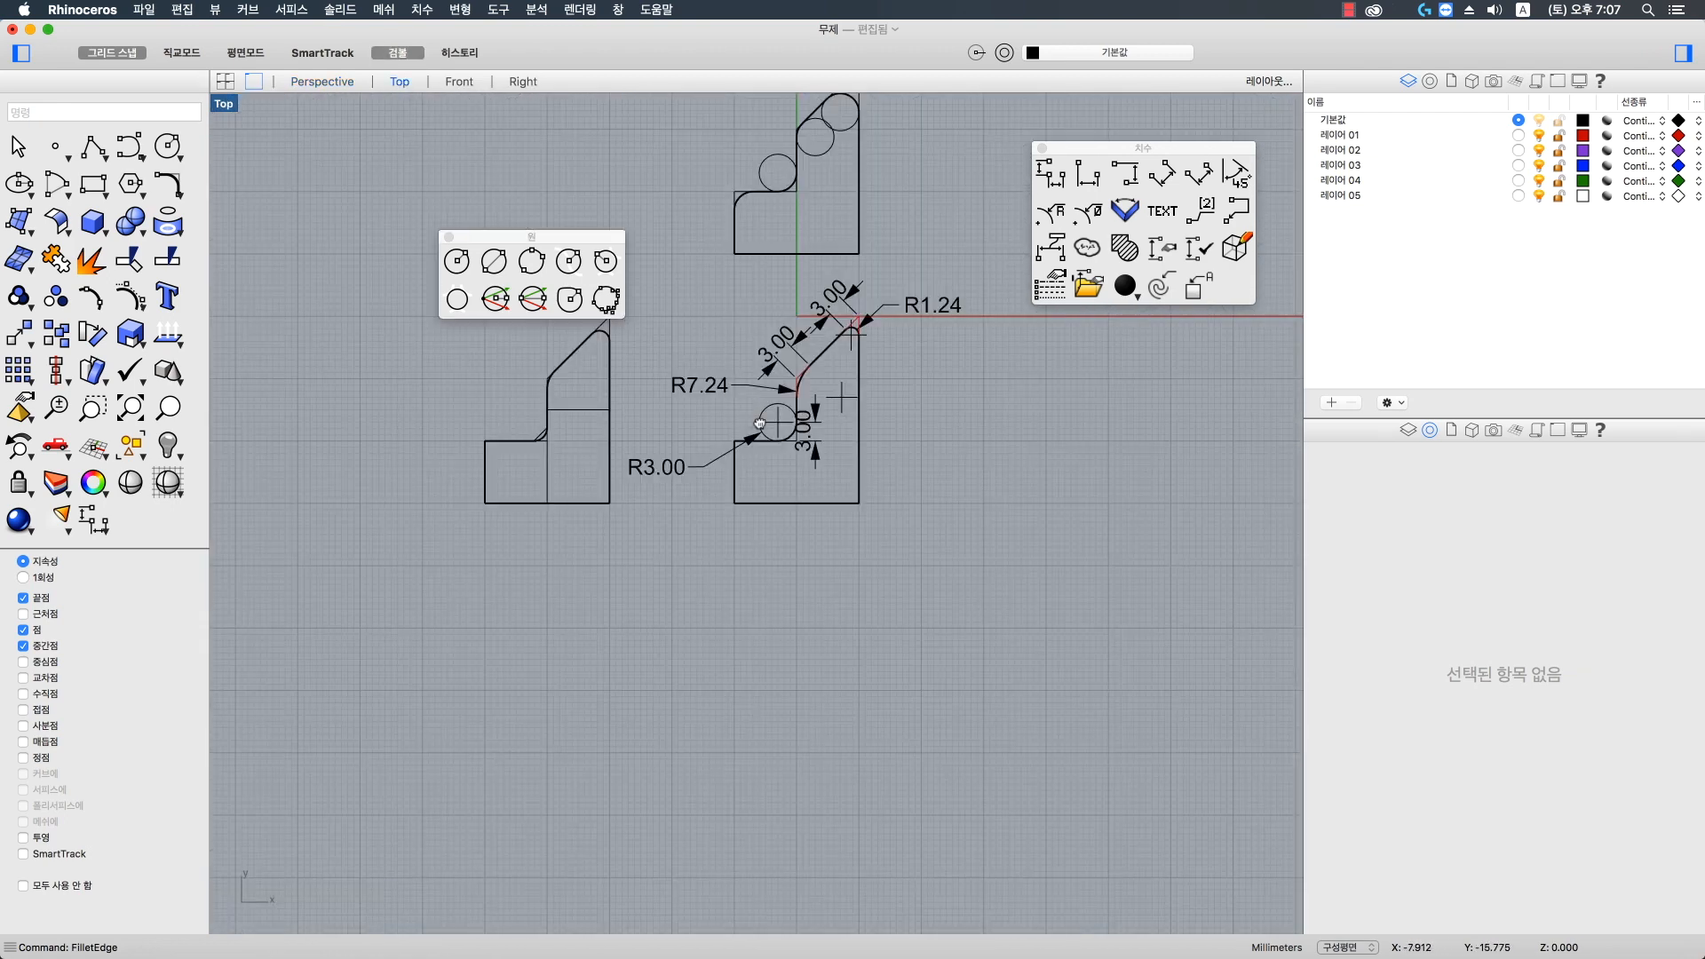
pyautogui.scroll(5, 655, 382)
pyautogui.click(94, 148)
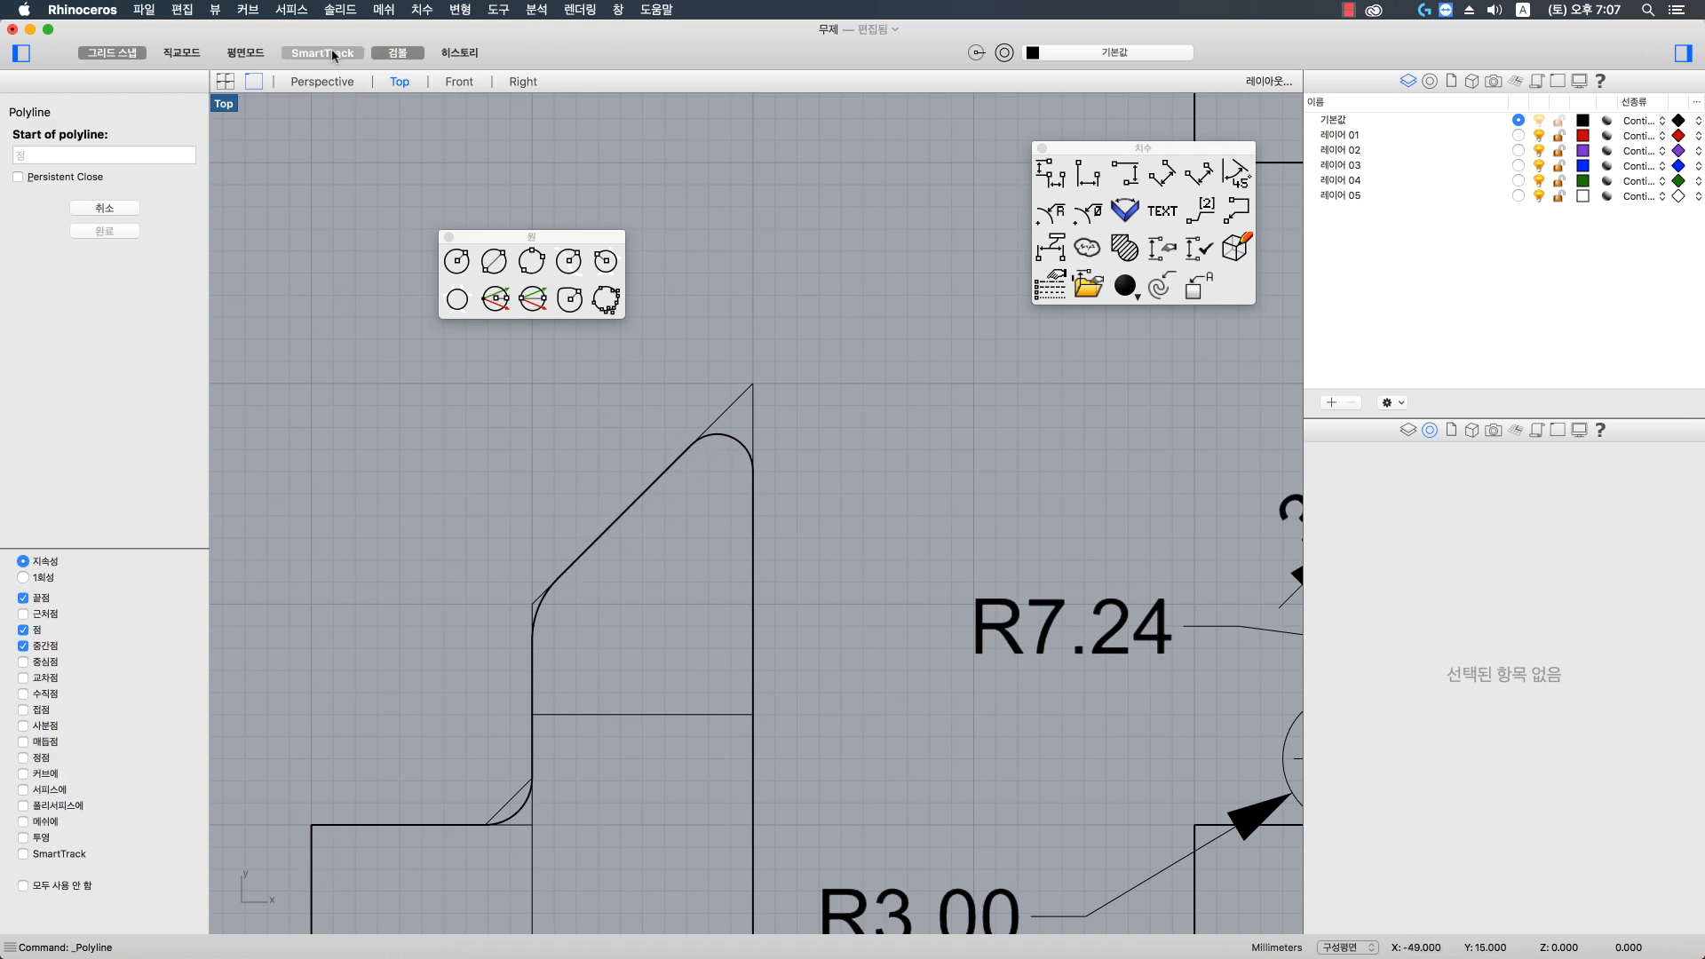
pyautogui.click(331, 82)
pyautogui.scroll(5, 695, 631)
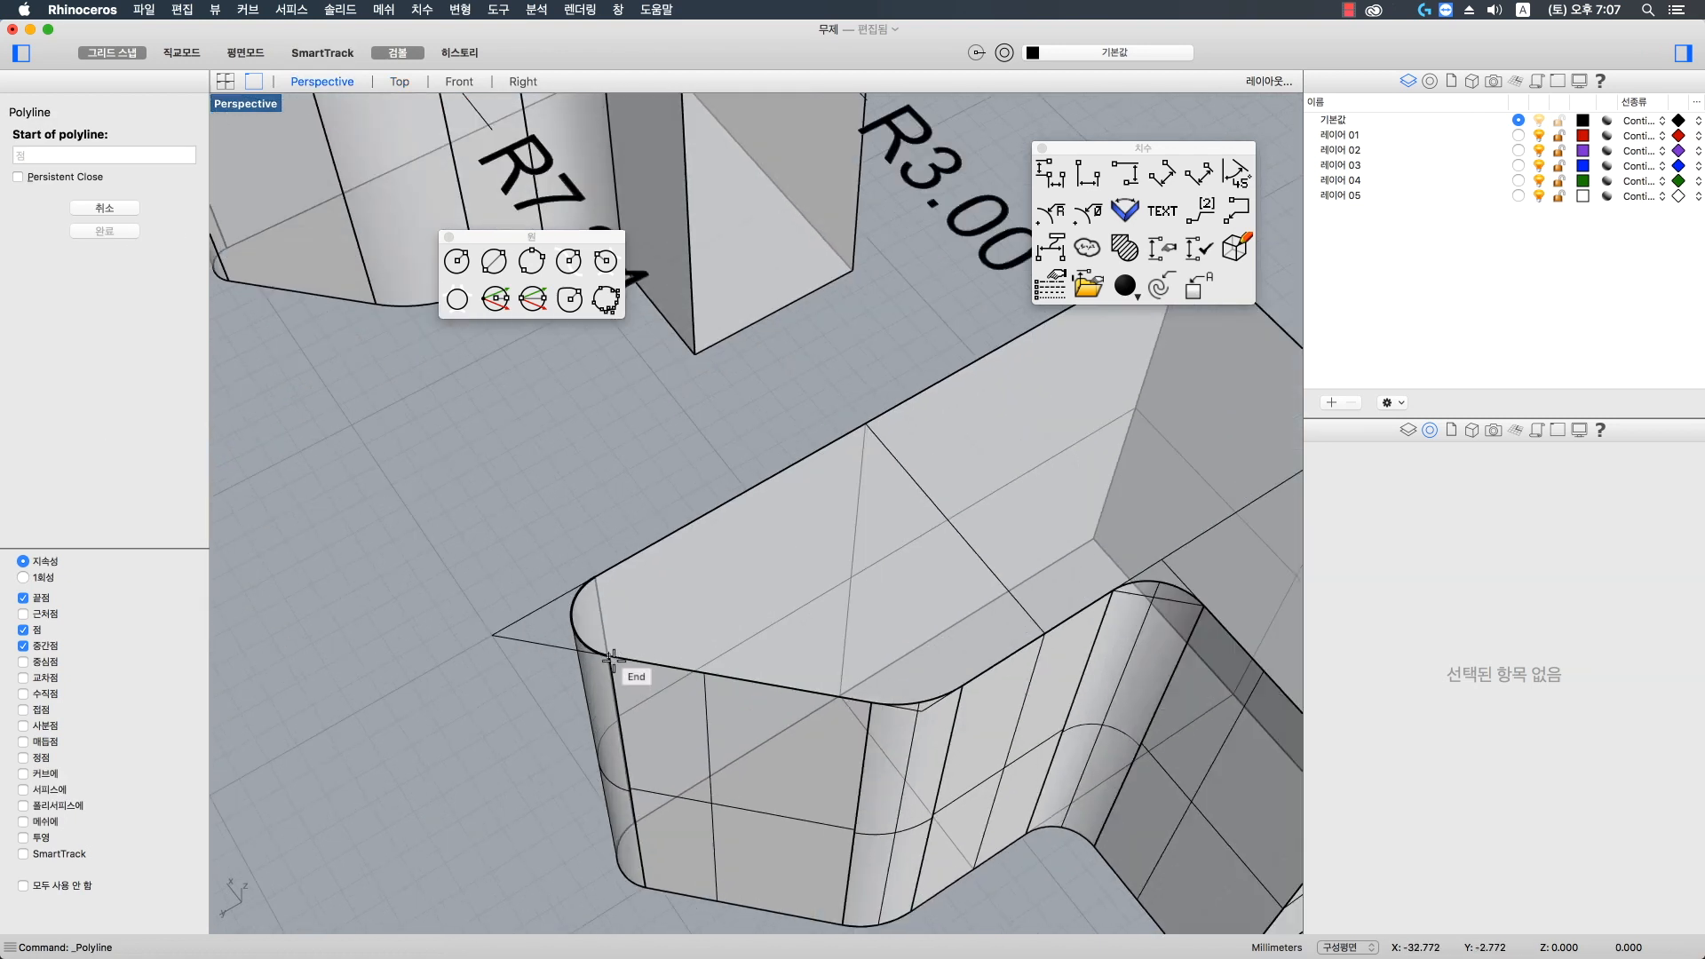
pyautogui.click(609, 655)
pyautogui.moveTo(604, 578); pyautogui.dragTo(713, 593, button='right')
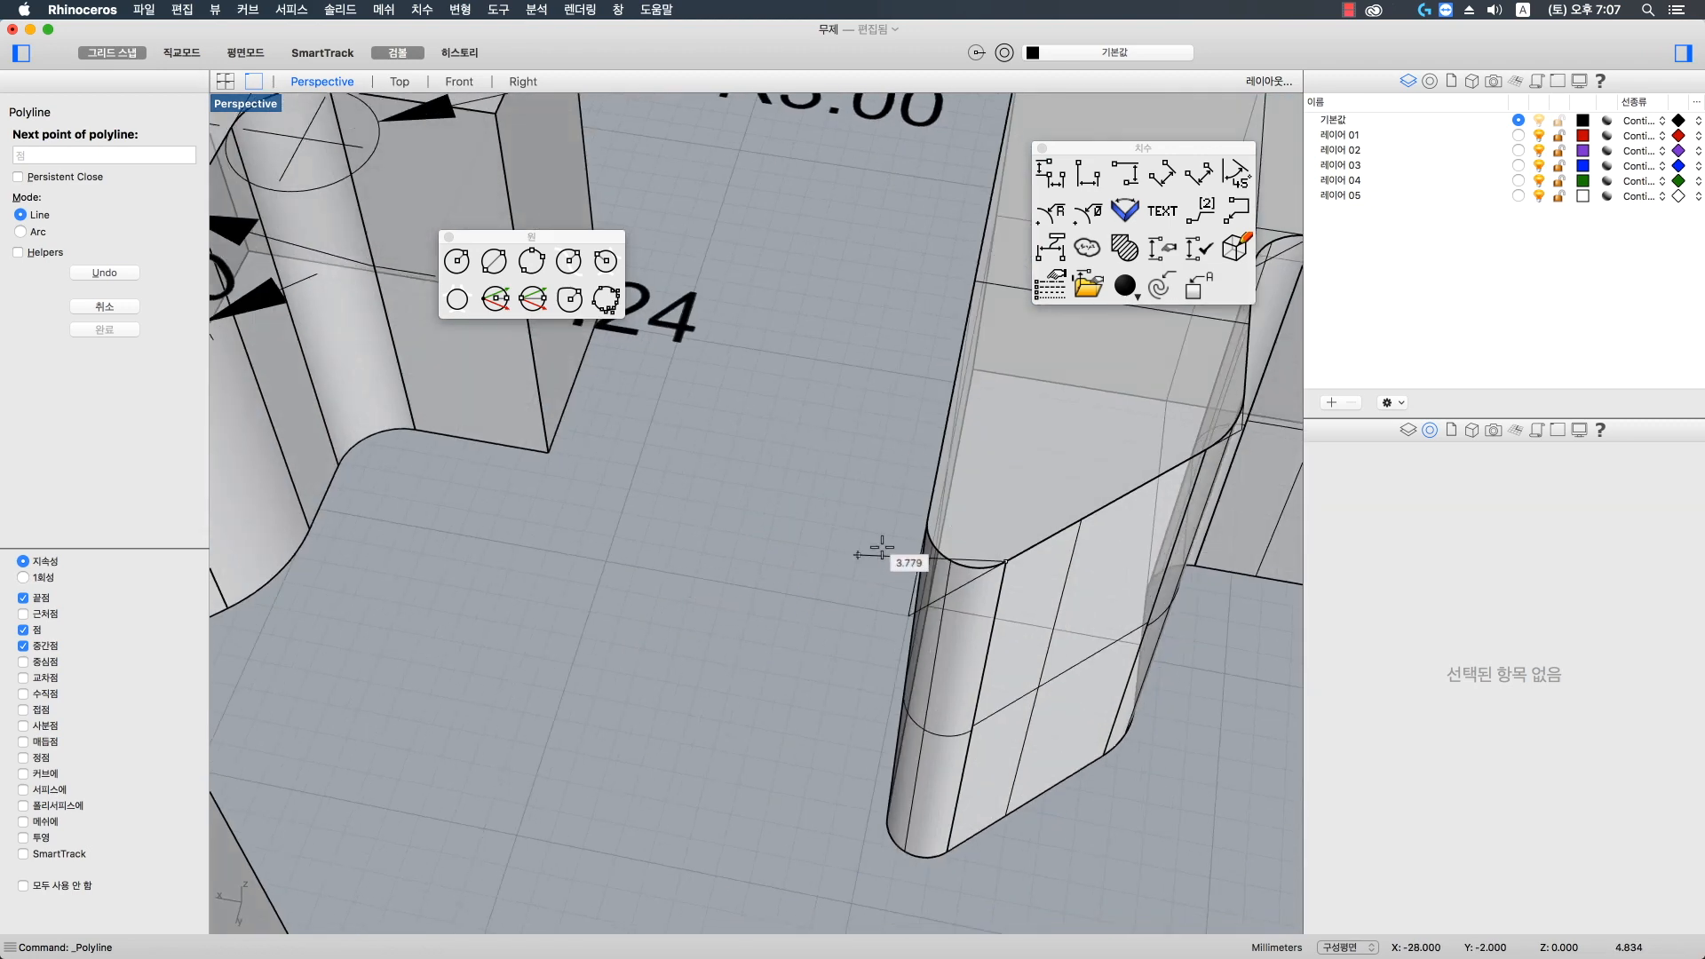
pyautogui.moveTo(948, 526); pyautogui.dragTo(762, 526, button='right')
pyautogui.click(519, 539)
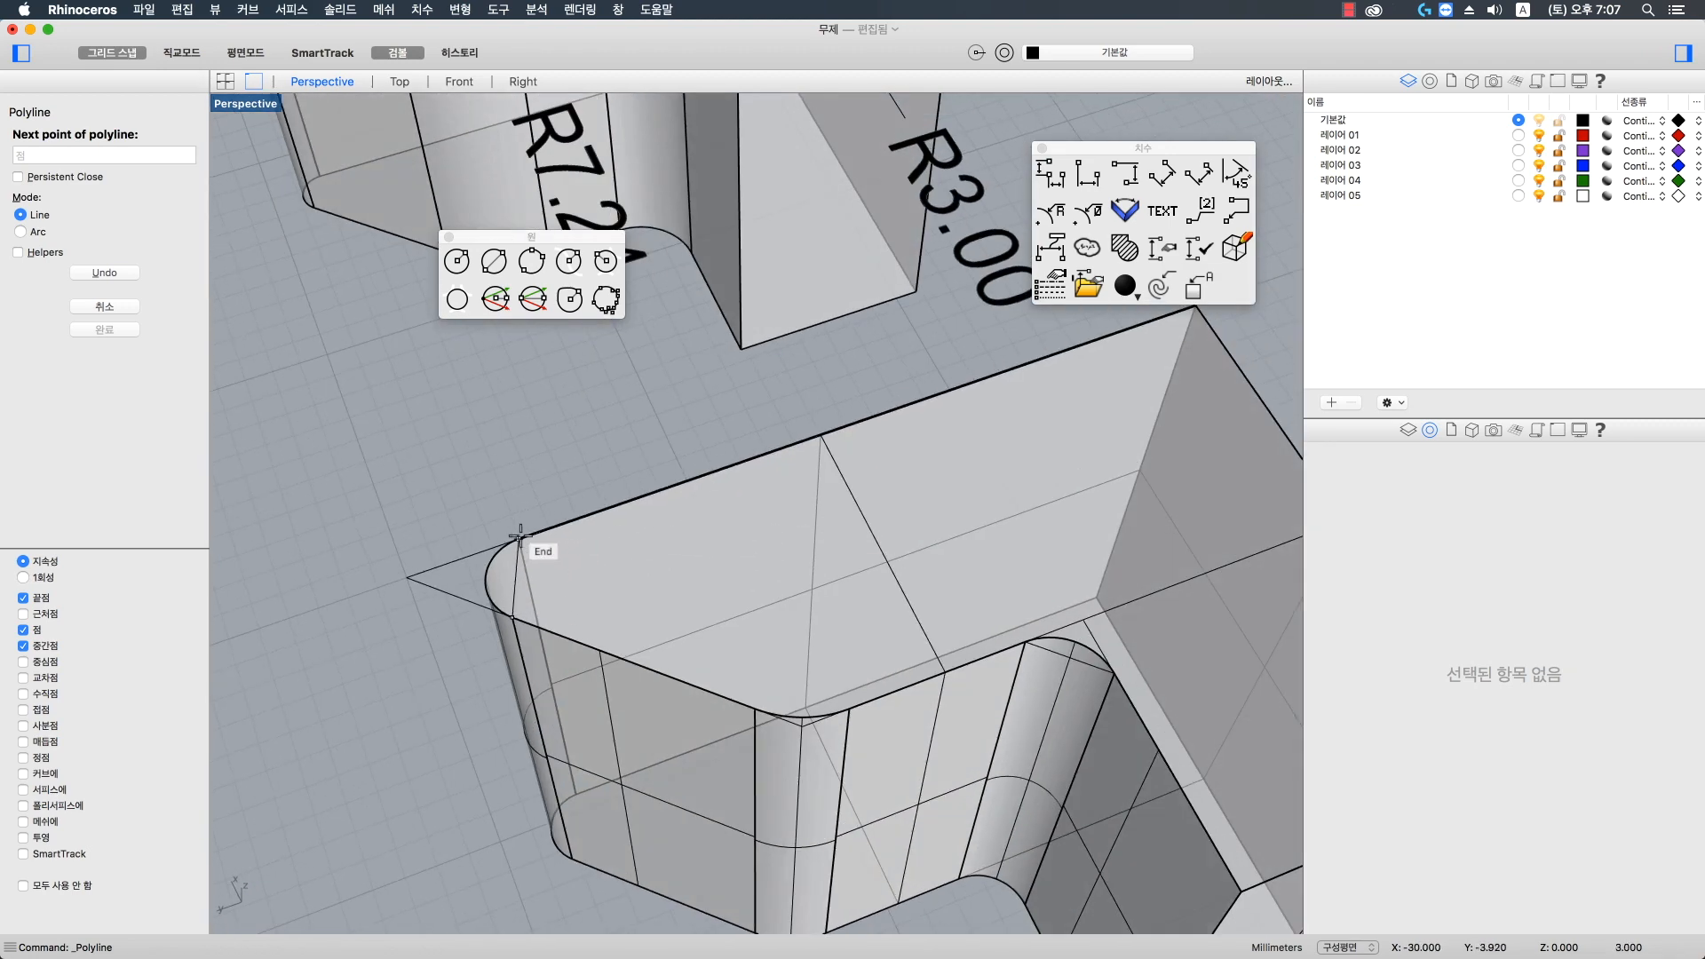
pyautogui.press('Return')
# - Draw a 3 mm line between the upper rail endpoints of the fillet at the sloped face's lower corner
pyautogui.press('Return')
pyautogui.click(755, 709)
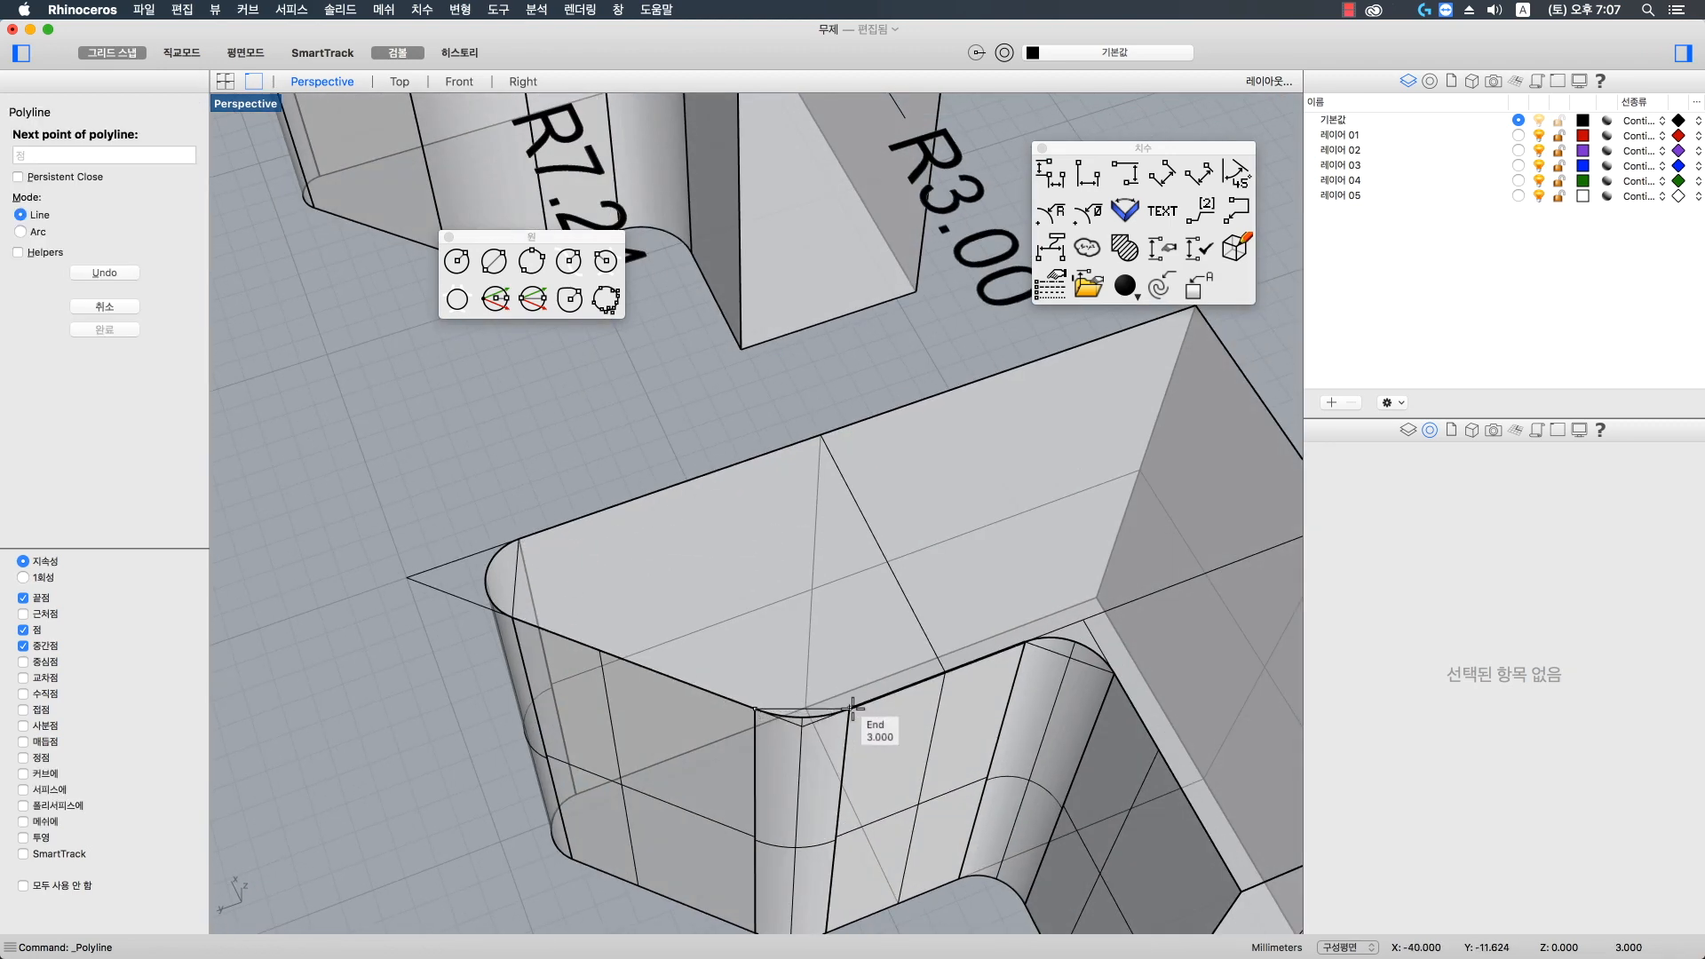
pyautogui.click(850, 710)
pyautogui.press('Return')
pyautogui.scroll(-7, 842, 705)
pyautogui.keyDown('shift'); pyautogui.moveTo(839, 703); pyautogui.dragTo(835, 693, button='right'); pyautogui.keyUp('shift')
pyautogui.scroll(-5, 835, 693)
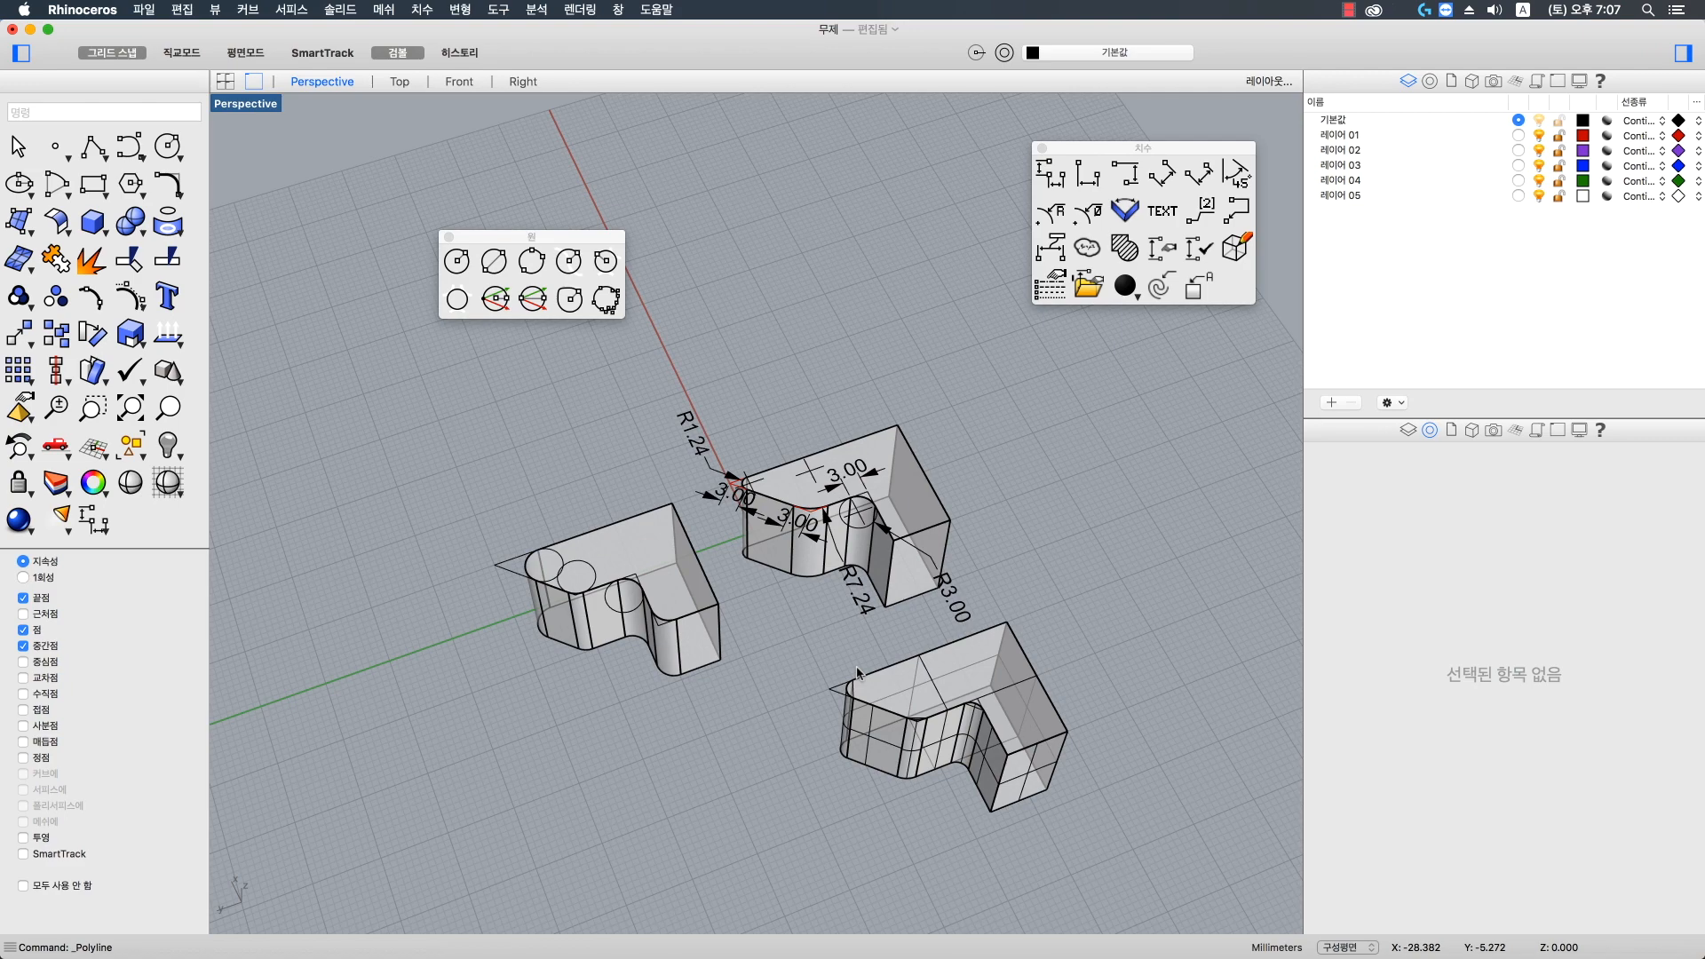
pyautogui.moveTo(868, 643); pyautogui.dragTo(882, 630, button='right')
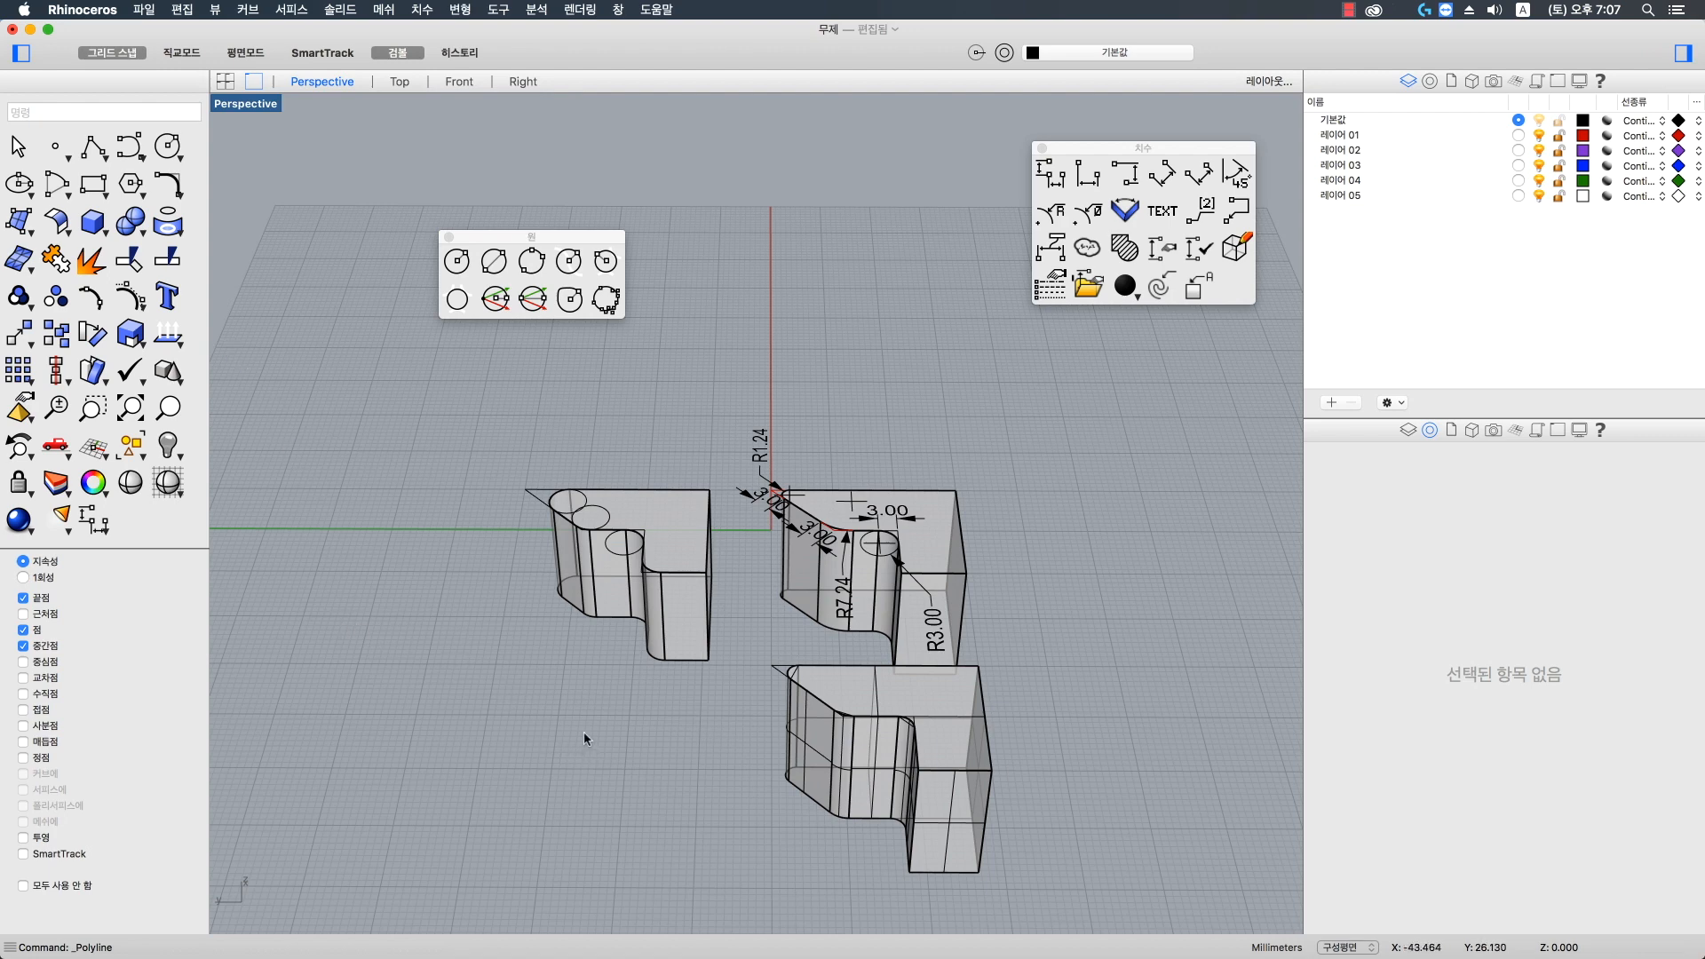
# - Switch to Autodesk Fusion 360 and start a sketch on the top plane
pyautogui.moveTo(761, 954)
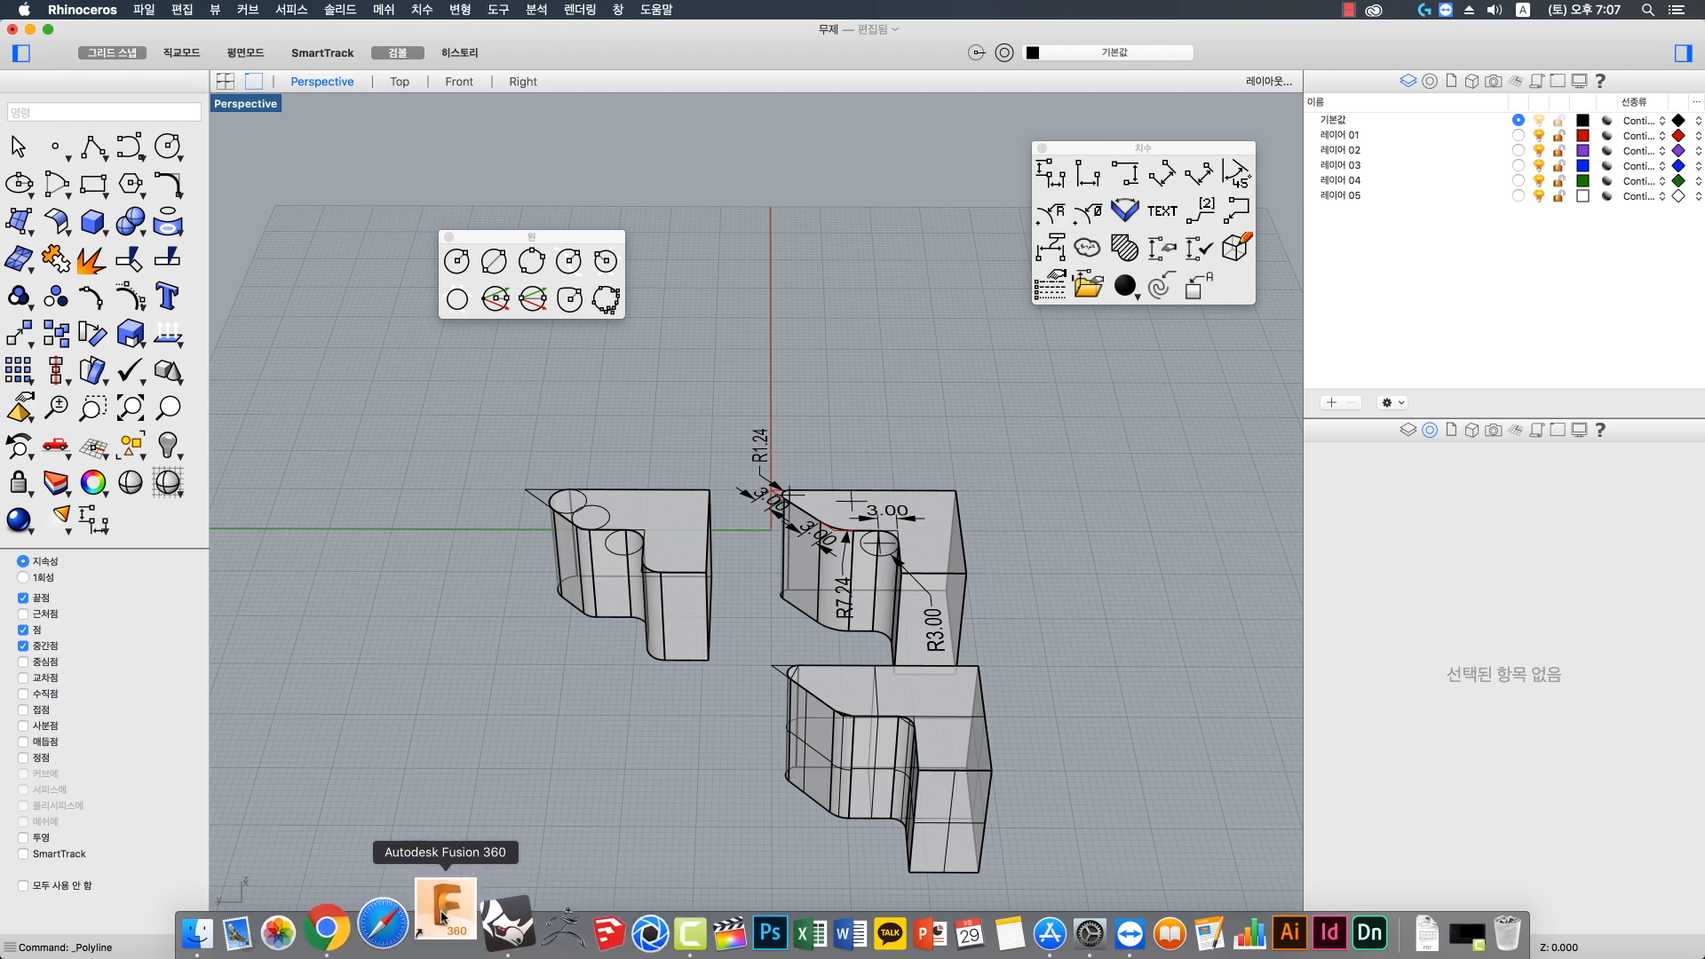
pyautogui.click(442, 916)
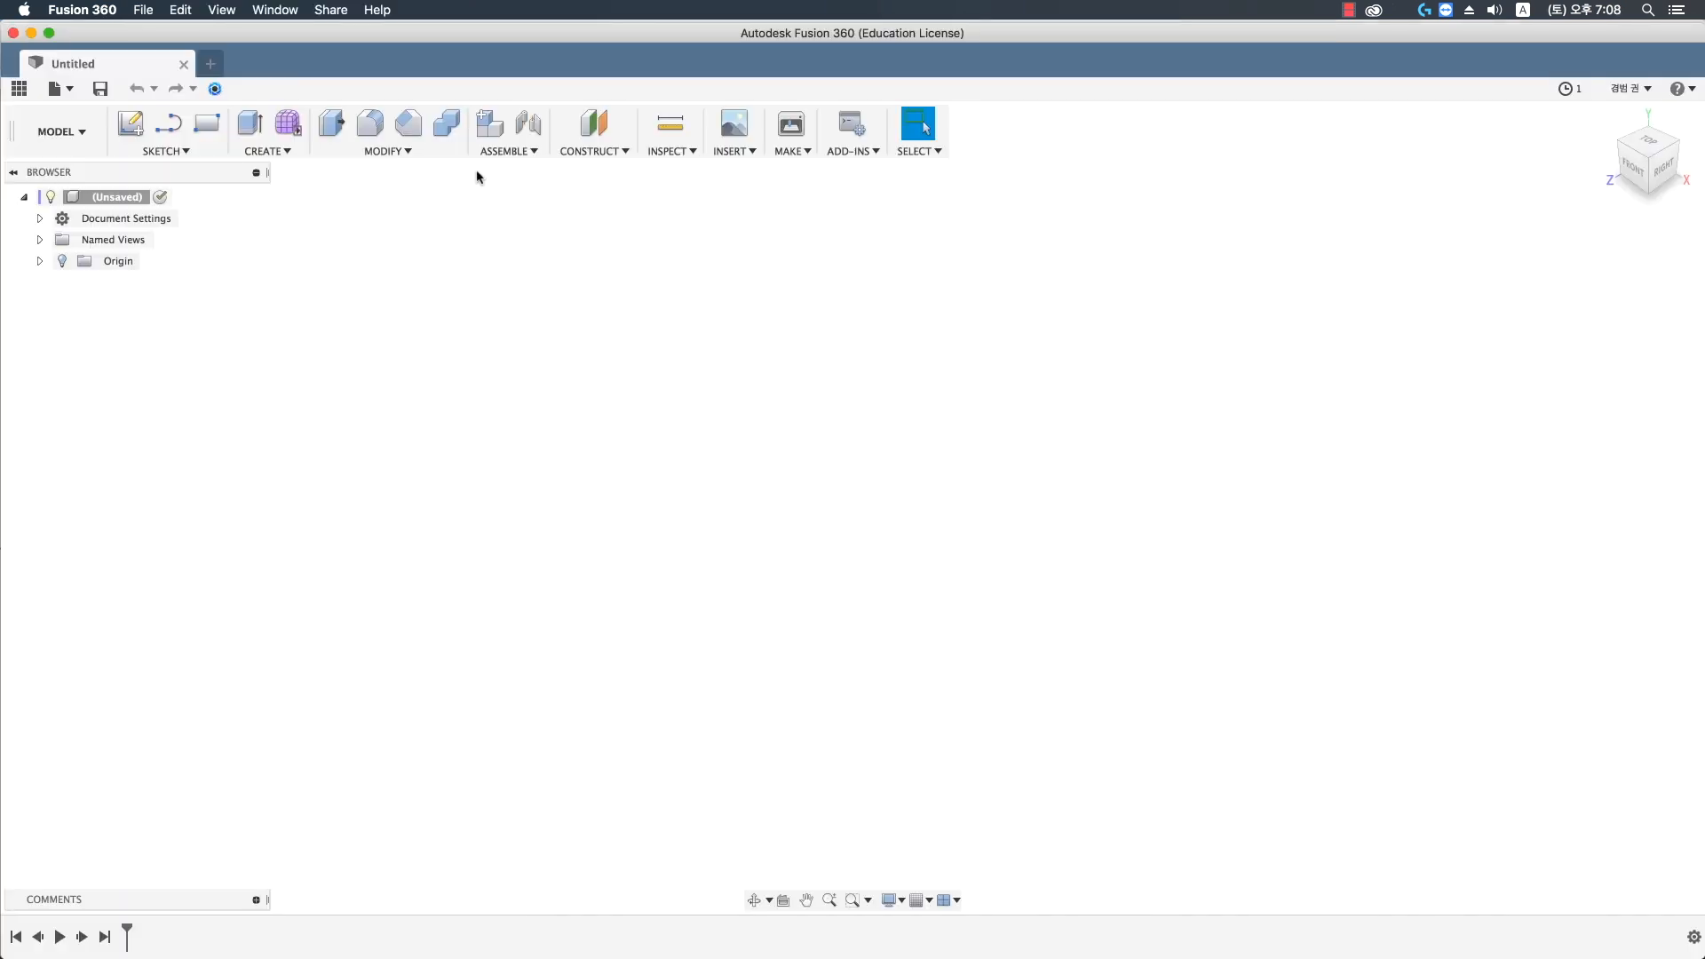
pyautogui.click(130, 123)
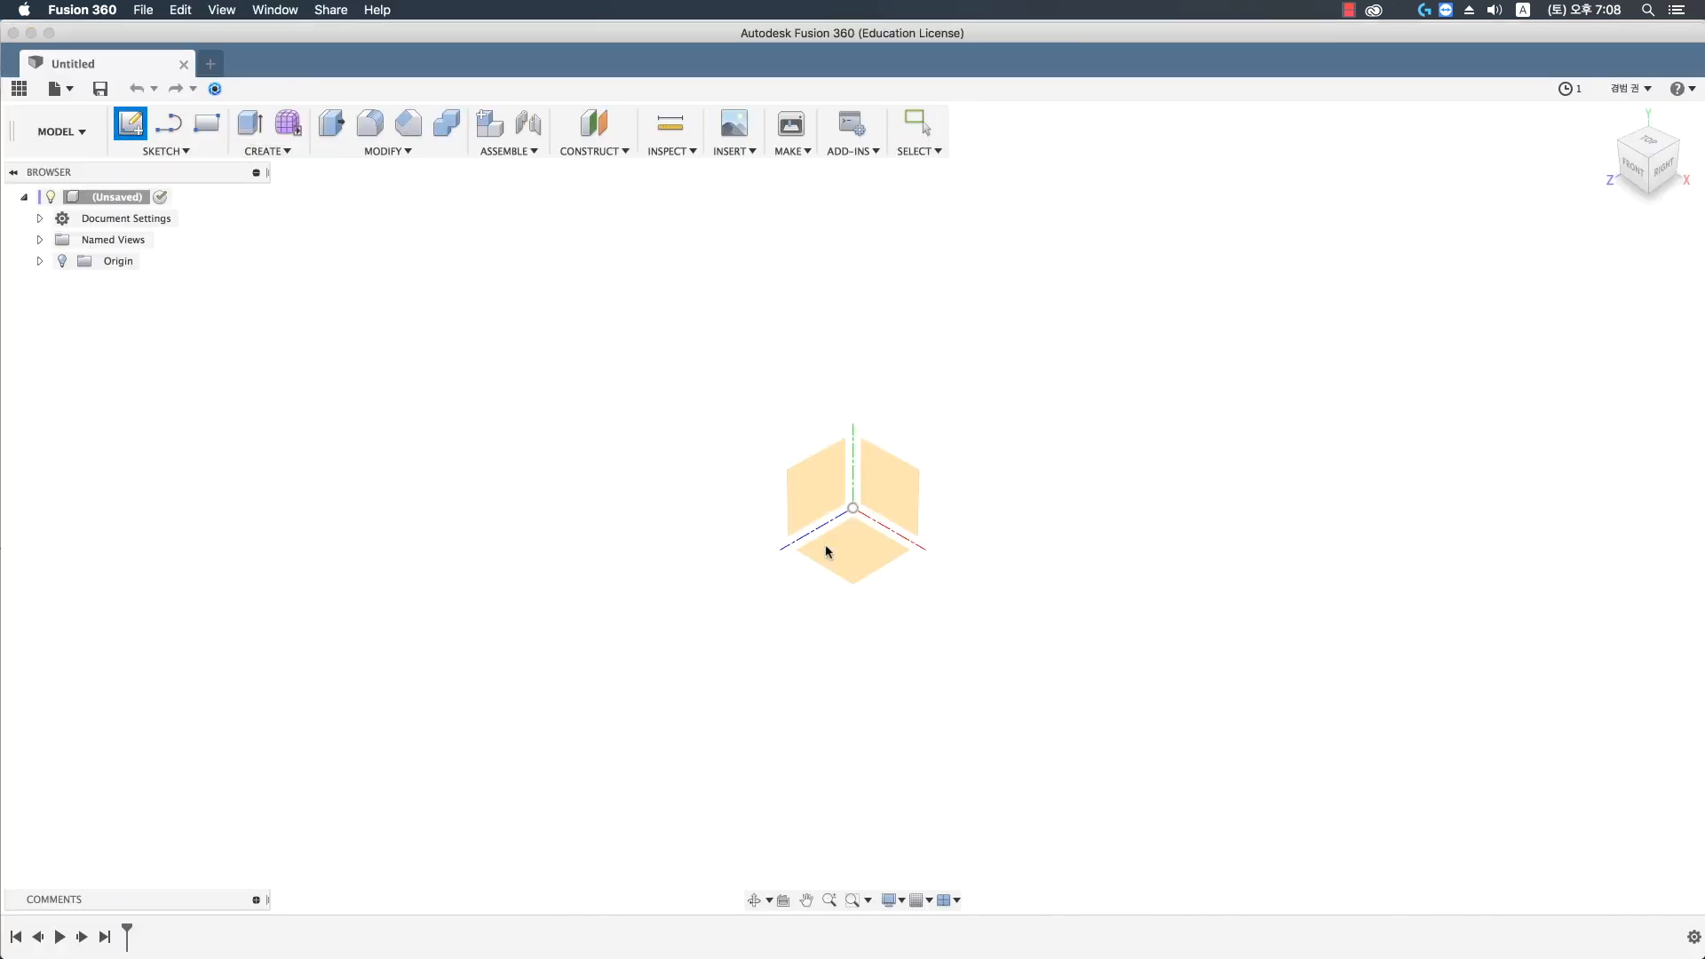
pyautogui.click(853, 570)
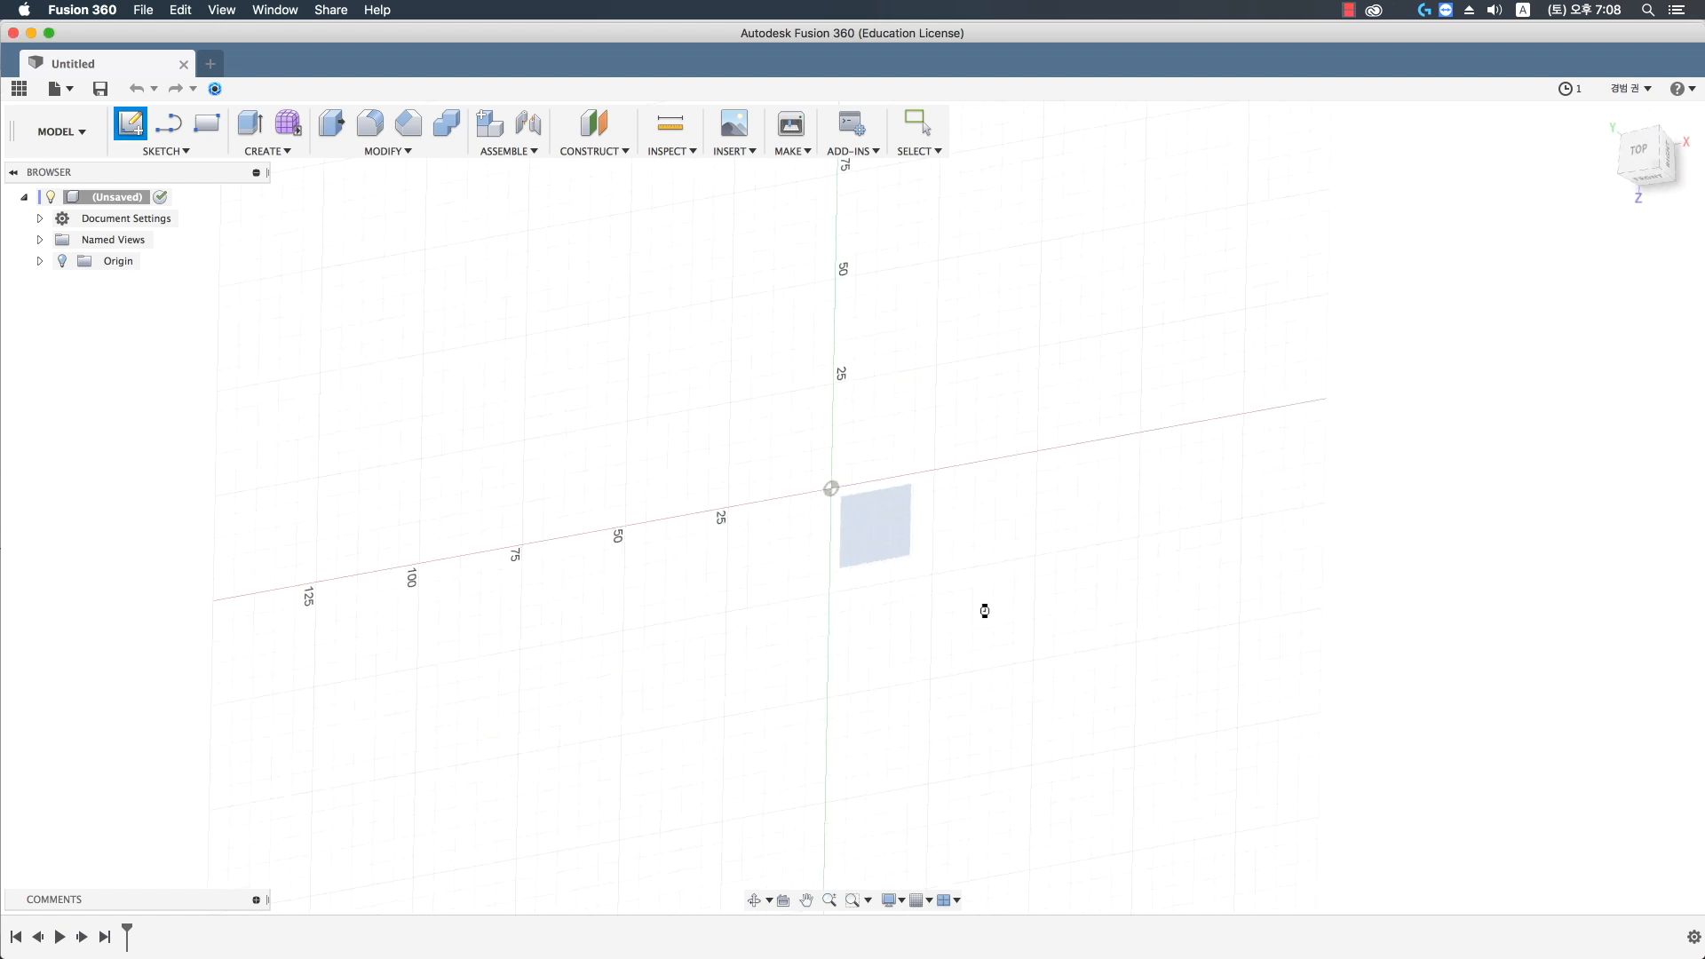
# - Sketch a closed L-shaped outline with a sloped upper edge, about 88 mm wide and 120 mm high
pyautogui.click(169, 123)
pyautogui.click(491, 507)
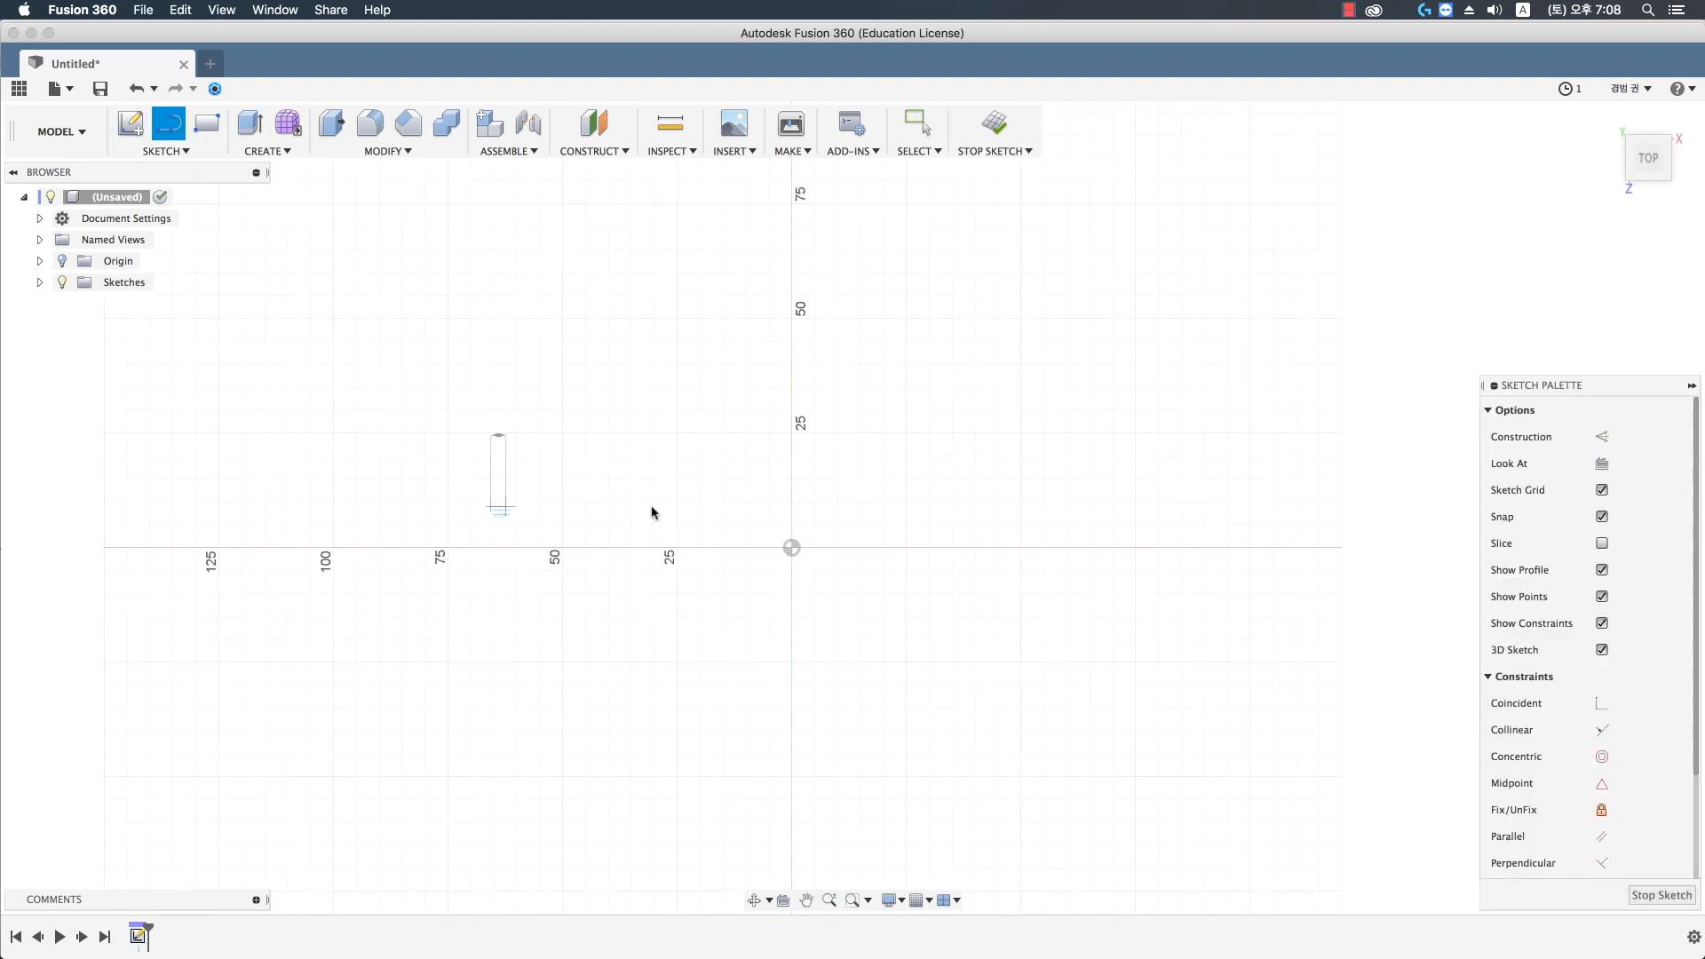
pyautogui.click(706, 506)
pyautogui.click(706, 295)
pyautogui.moveTo(795, 244); pyautogui.dragTo(780, 414, button='middle')
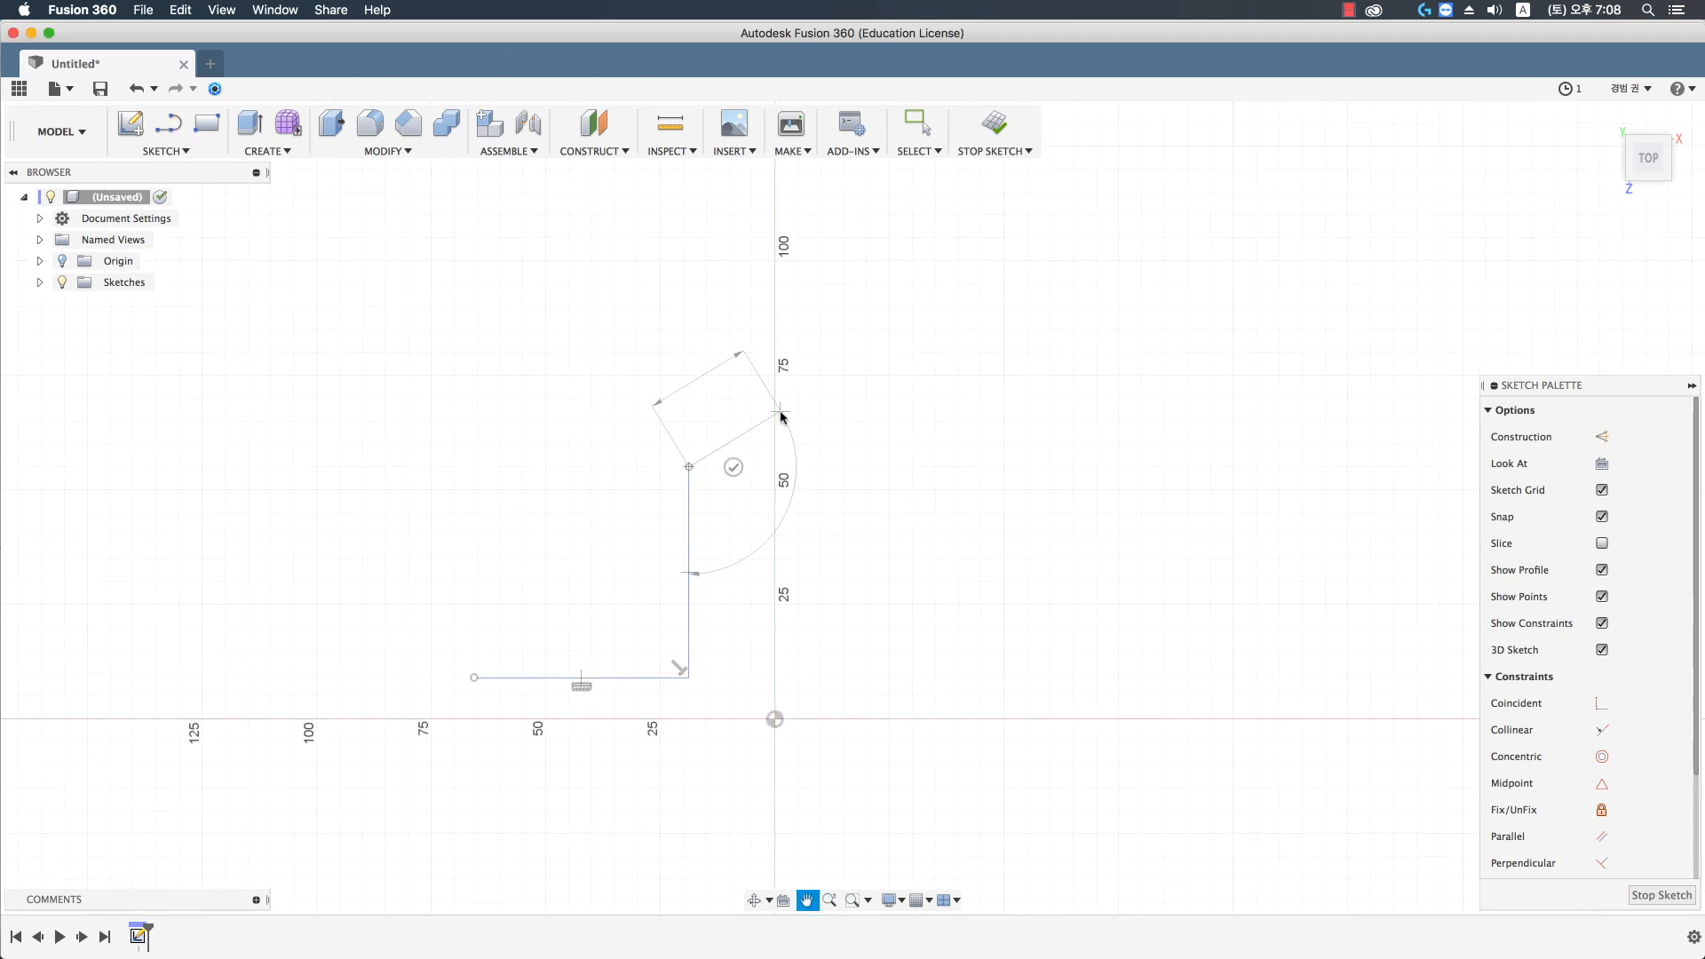
pyautogui.click(877, 253)
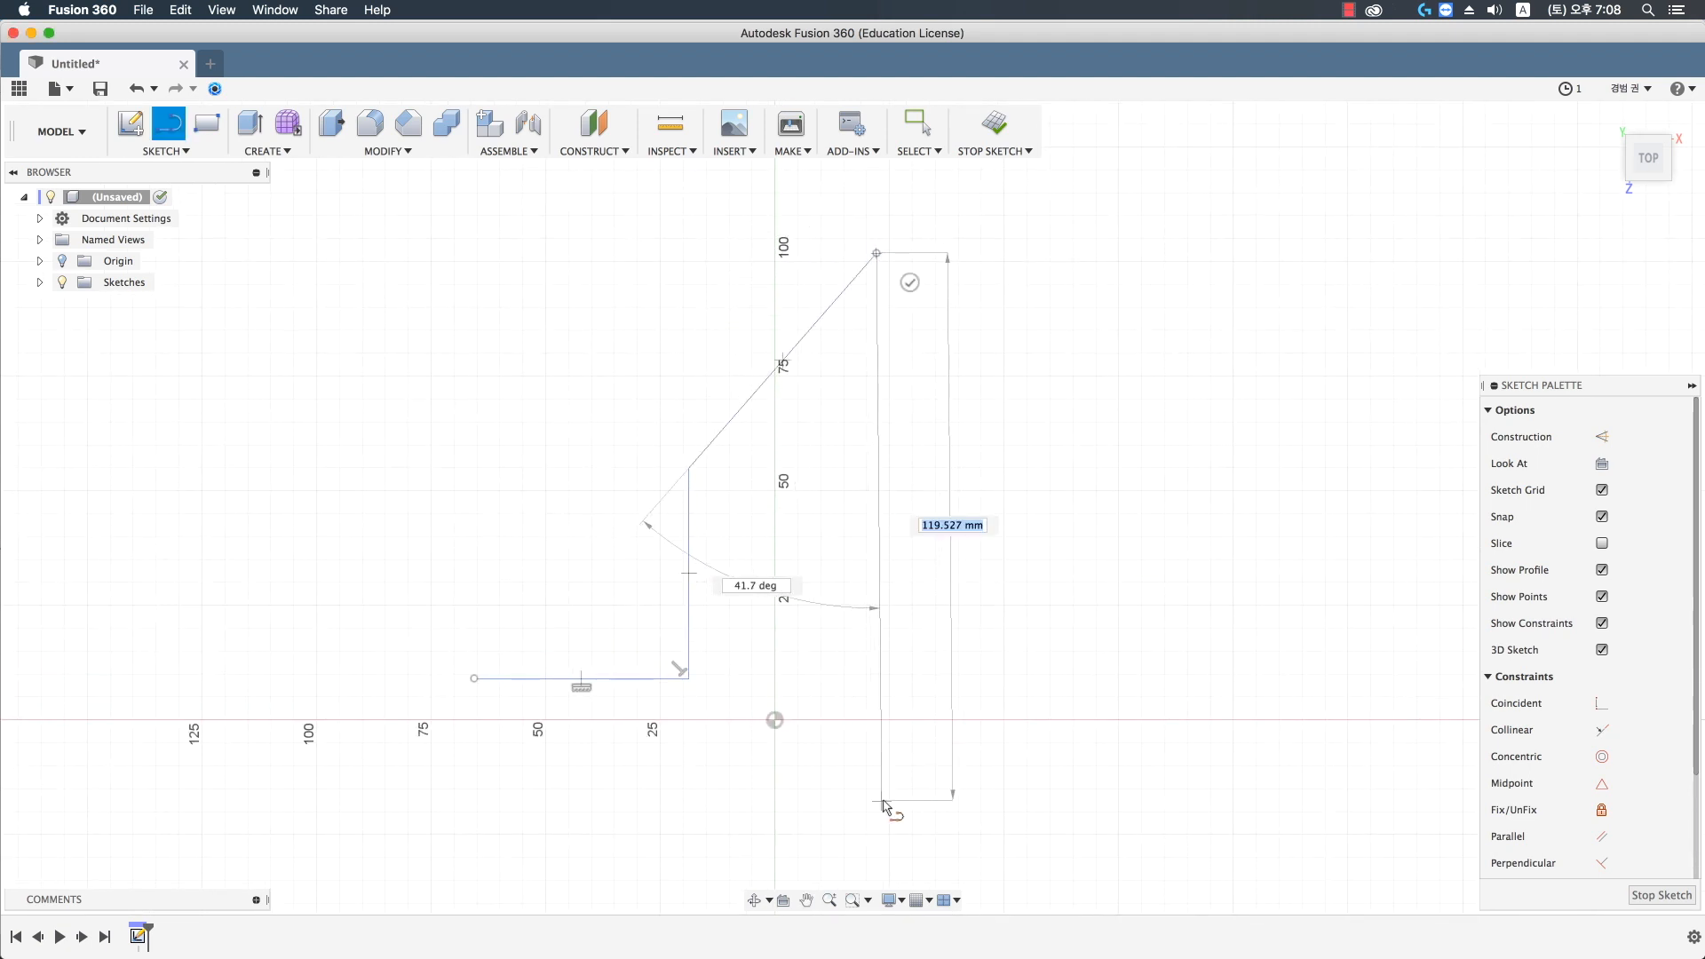
pyautogui.click(881, 799)
pyautogui.click(478, 805)
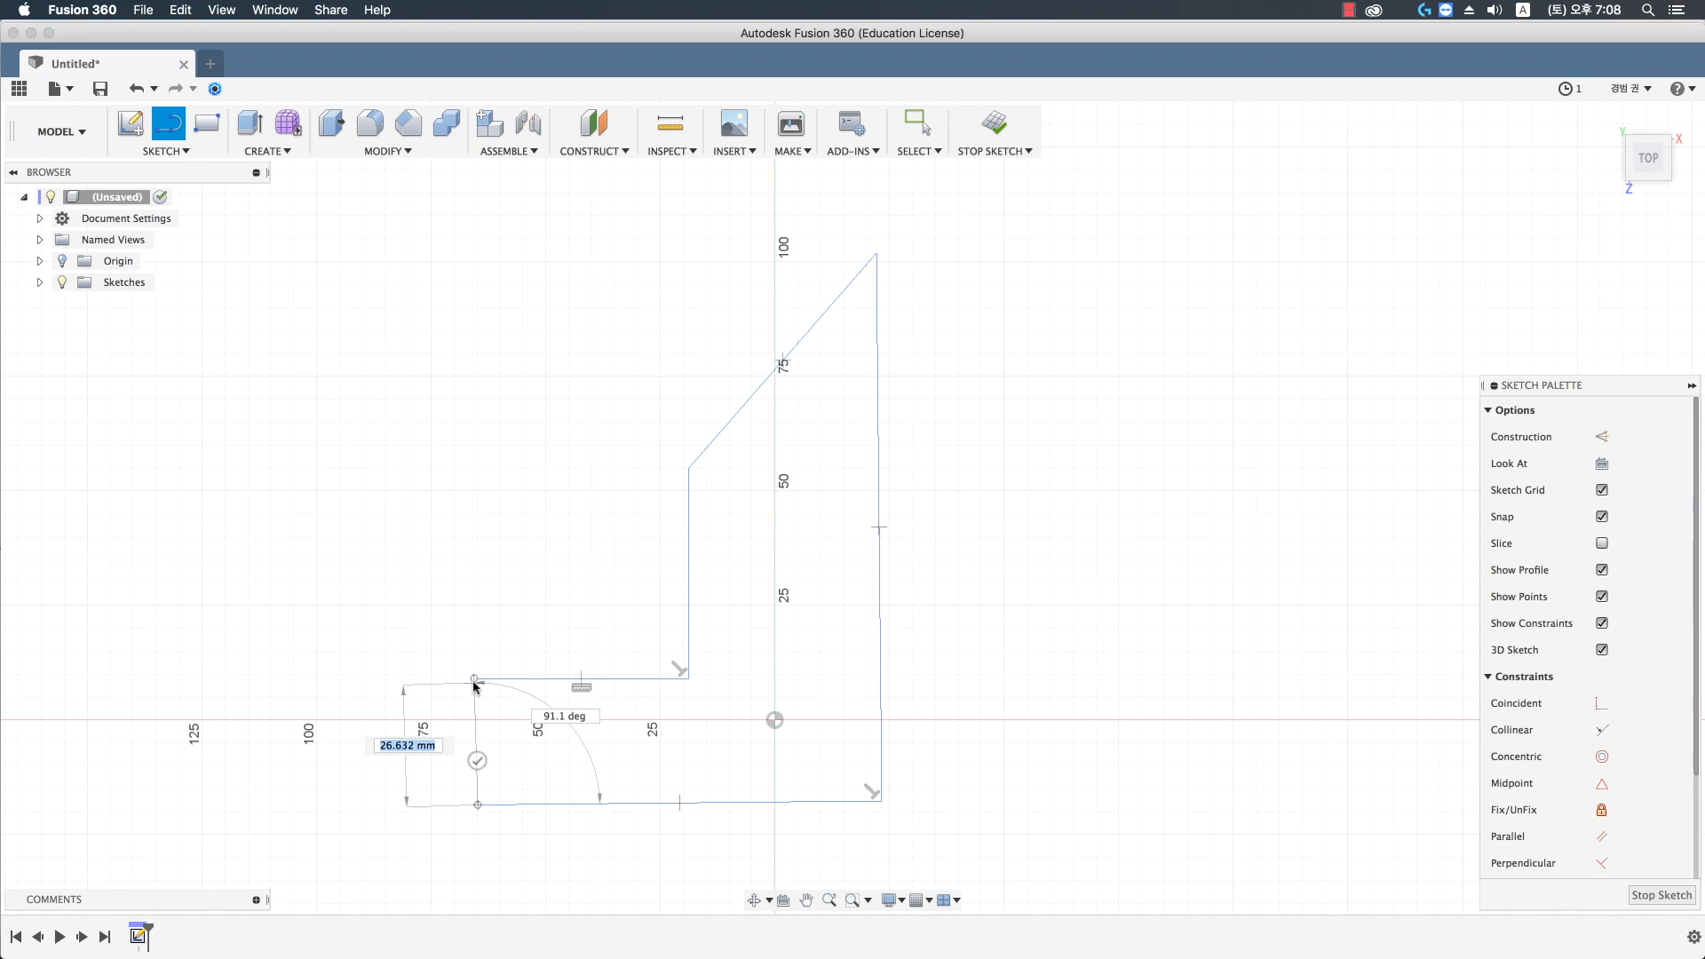
pyautogui.click(474, 678)
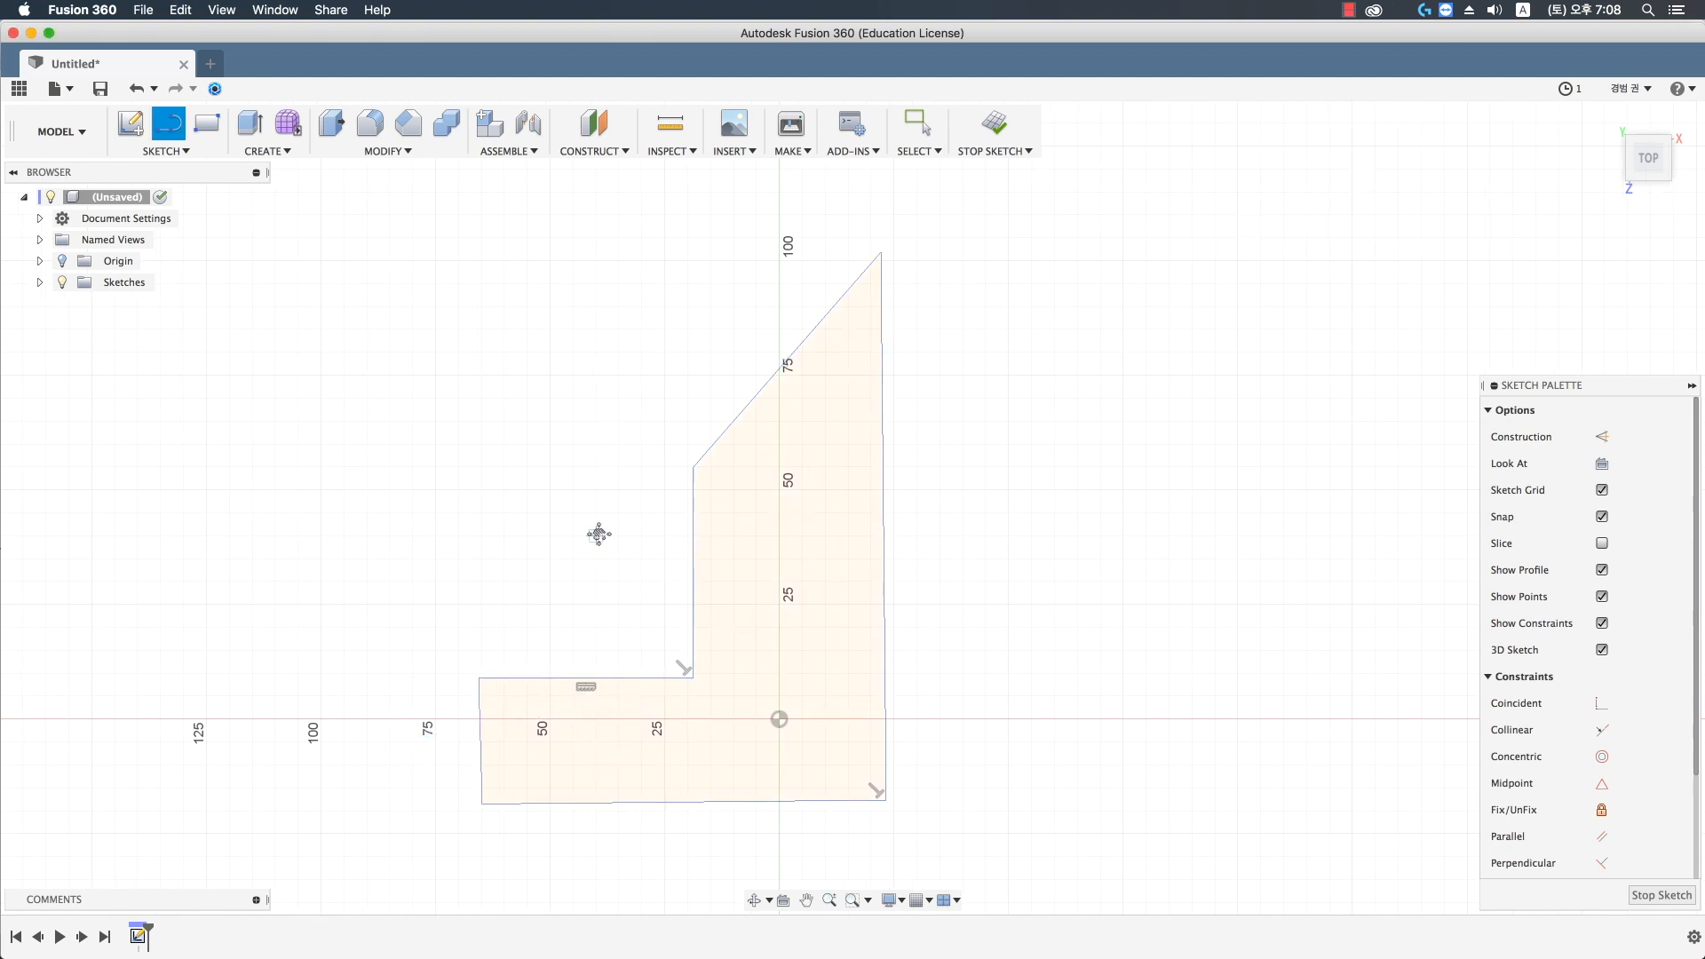
# - Constrain the outline's long right edge and short left edge to be vertical
pyautogui.moveTo(598, 533); pyautogui.dragTo(690, 510, button='middle')
pyautogui.scroll(-5, 1566, 799)
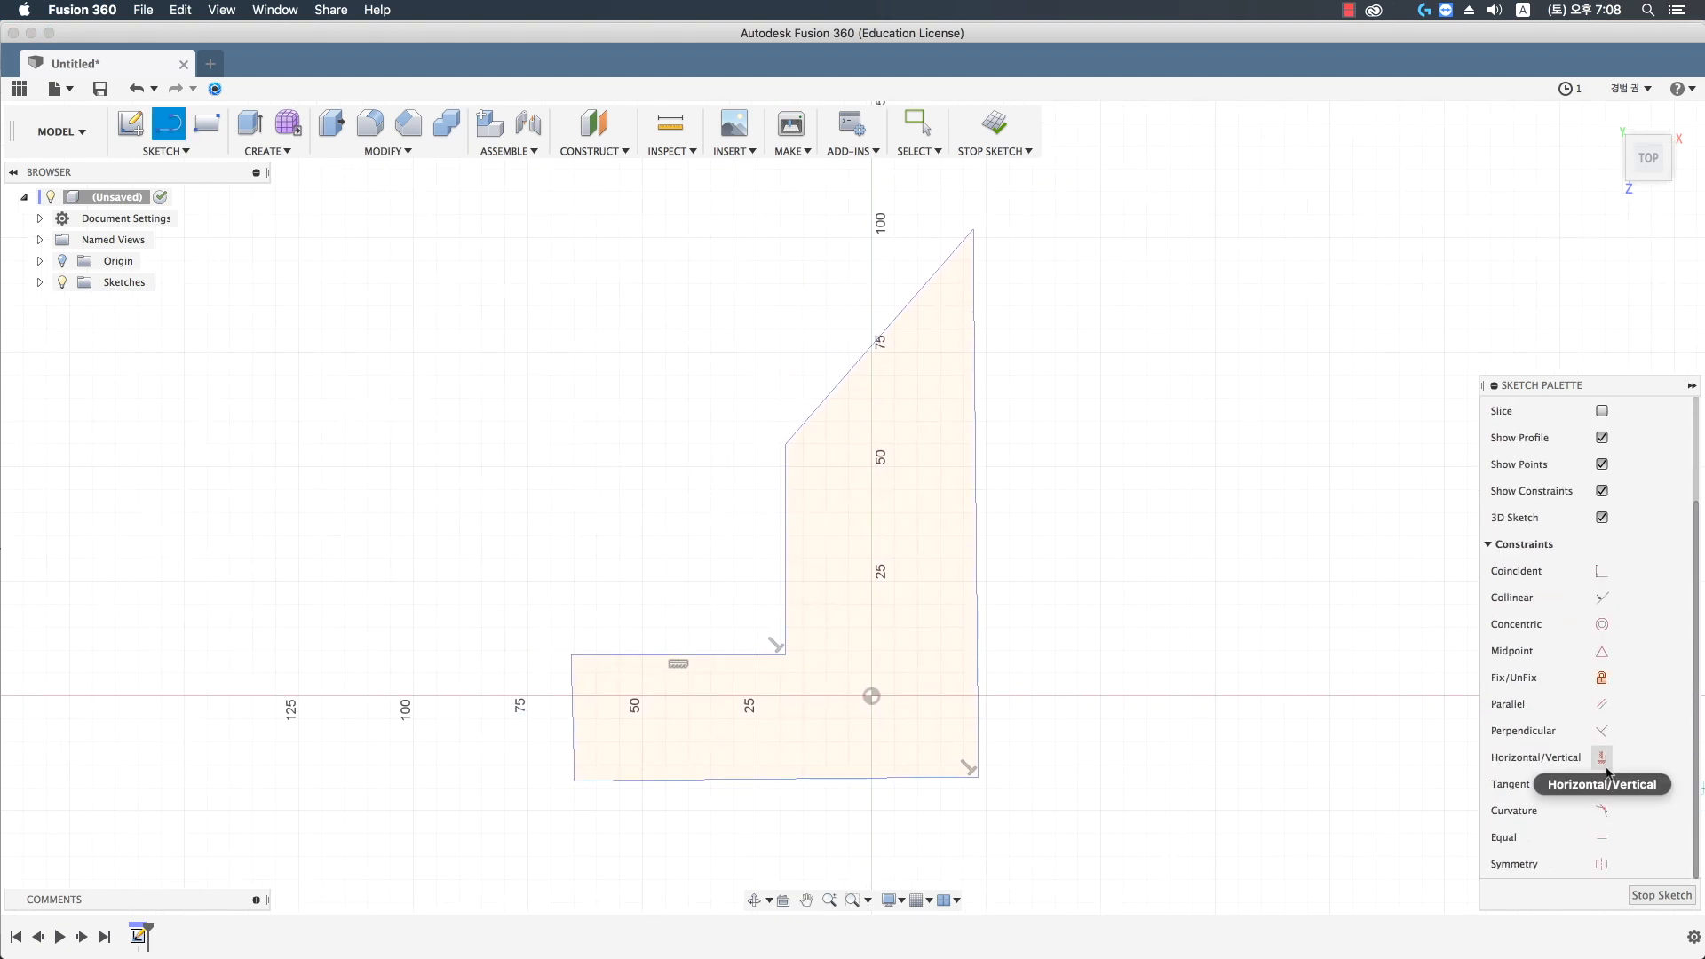
pyautogui.click(1602, 757)
pyautogui.click(976, 529)
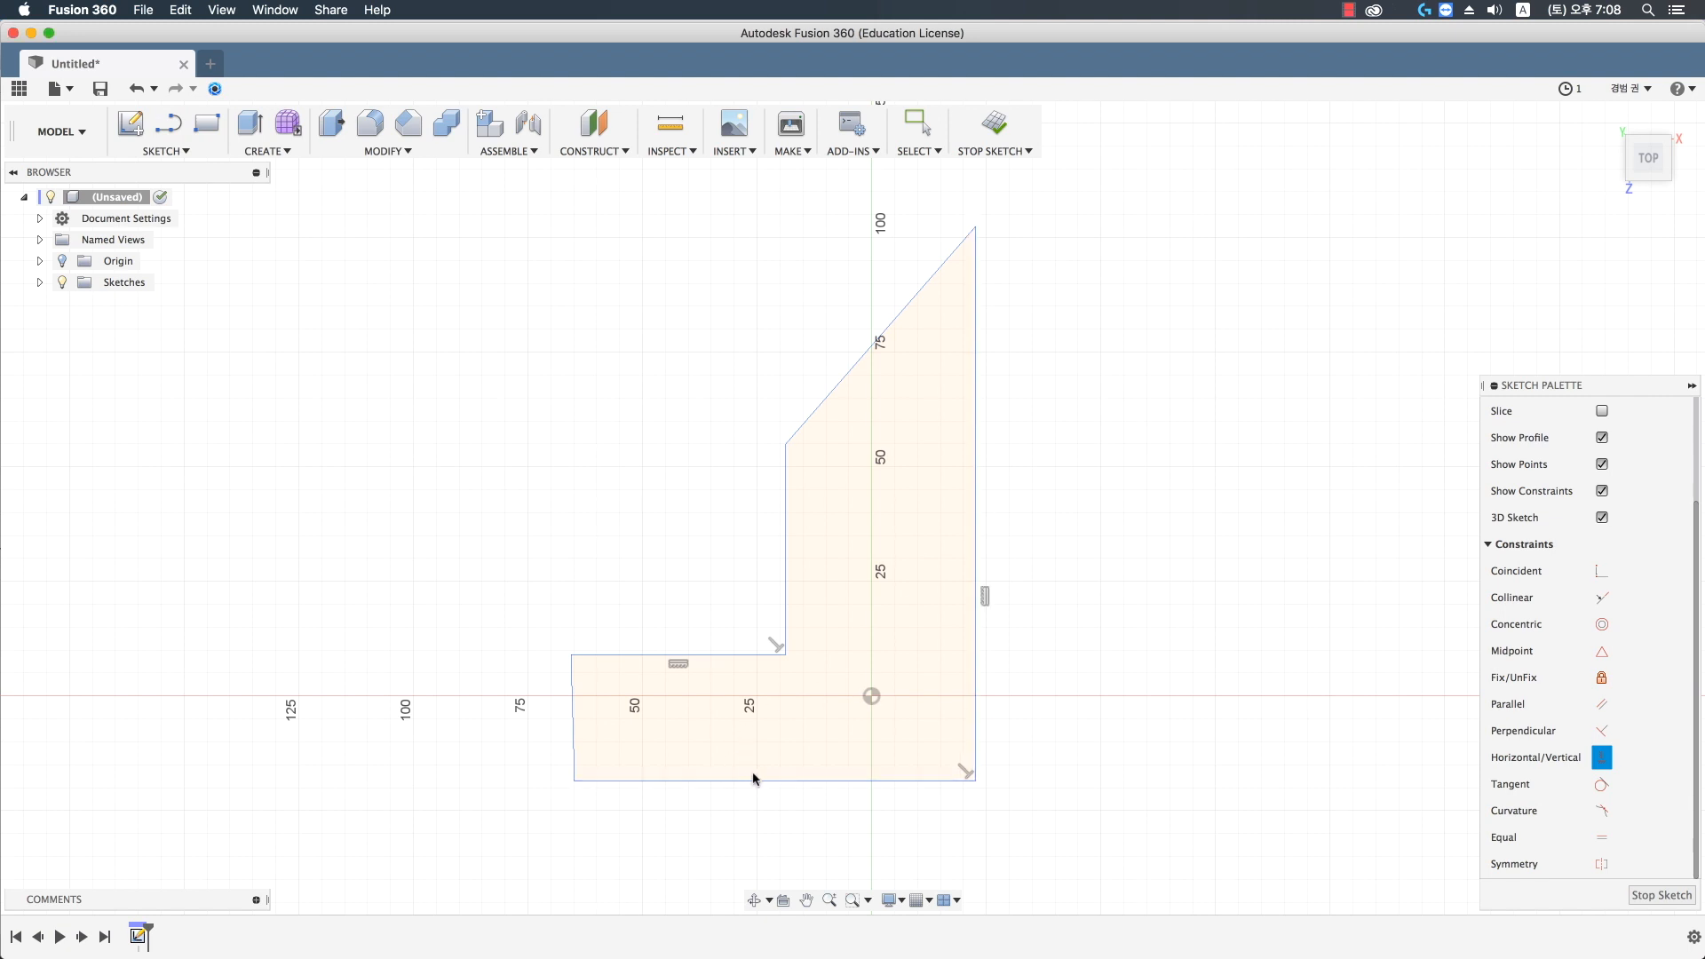
pyautogui.click(573, 734)
pyautogui.press('Escape')
# - Dimension the outline's short left edge at 50 mm
pyautogui.press('d')
pyautogui.click(573, 706)
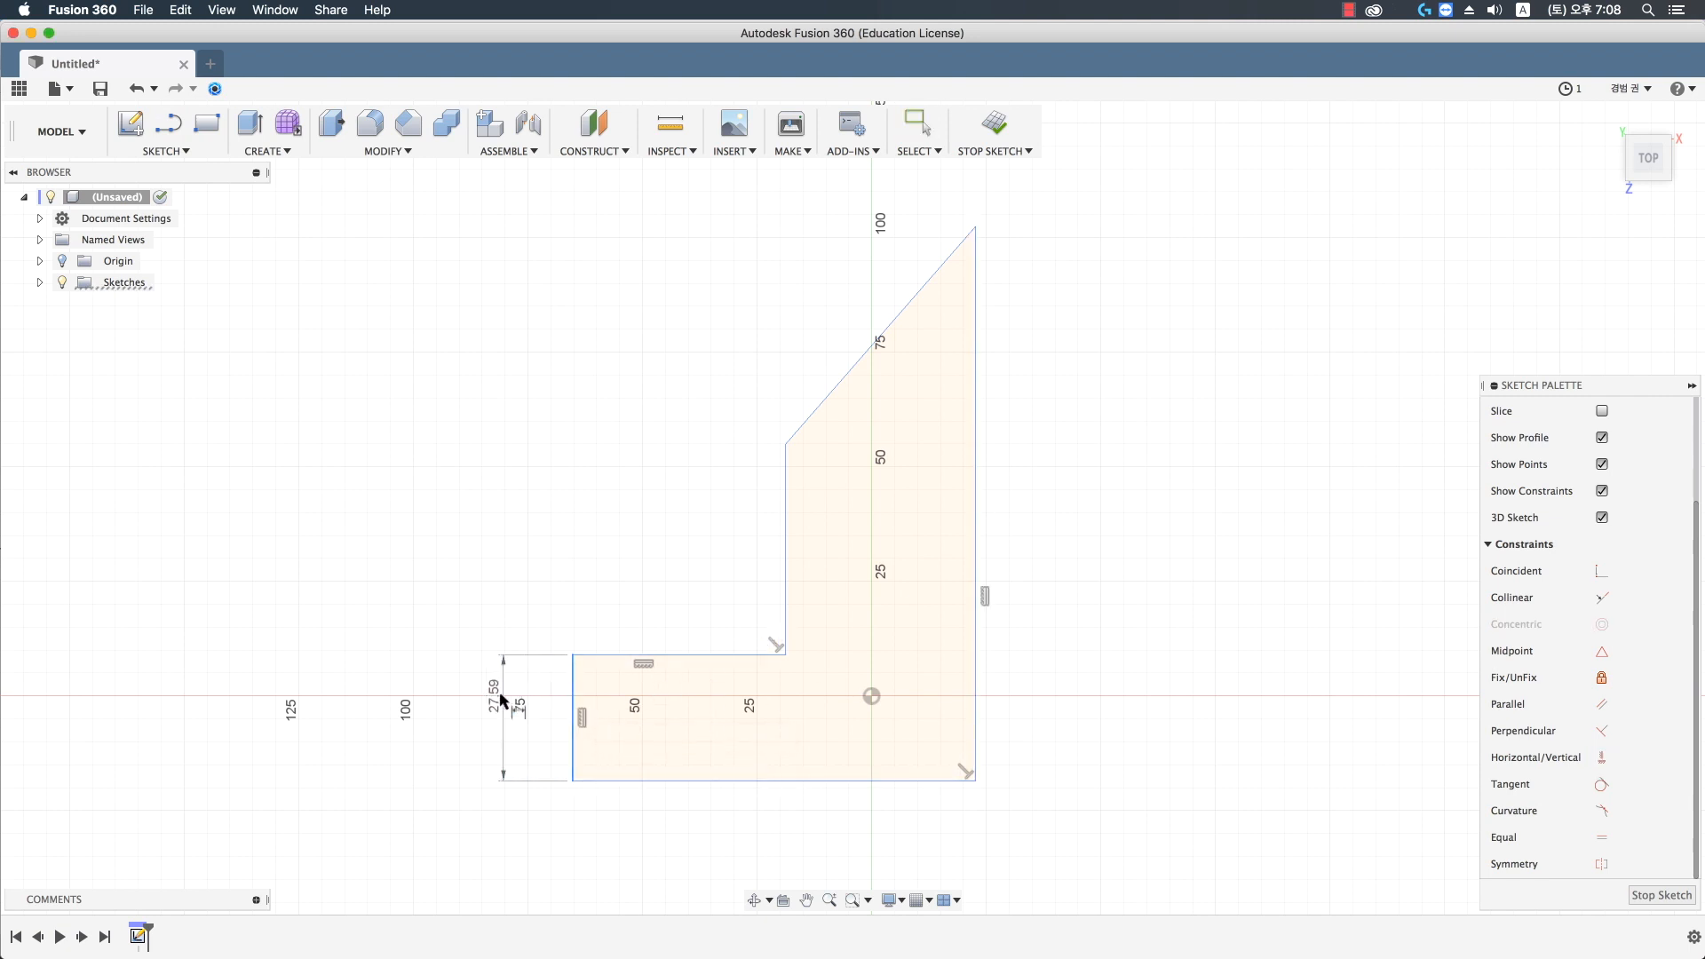
pyautogui.click(494, 688)
pyautogui.write('50')
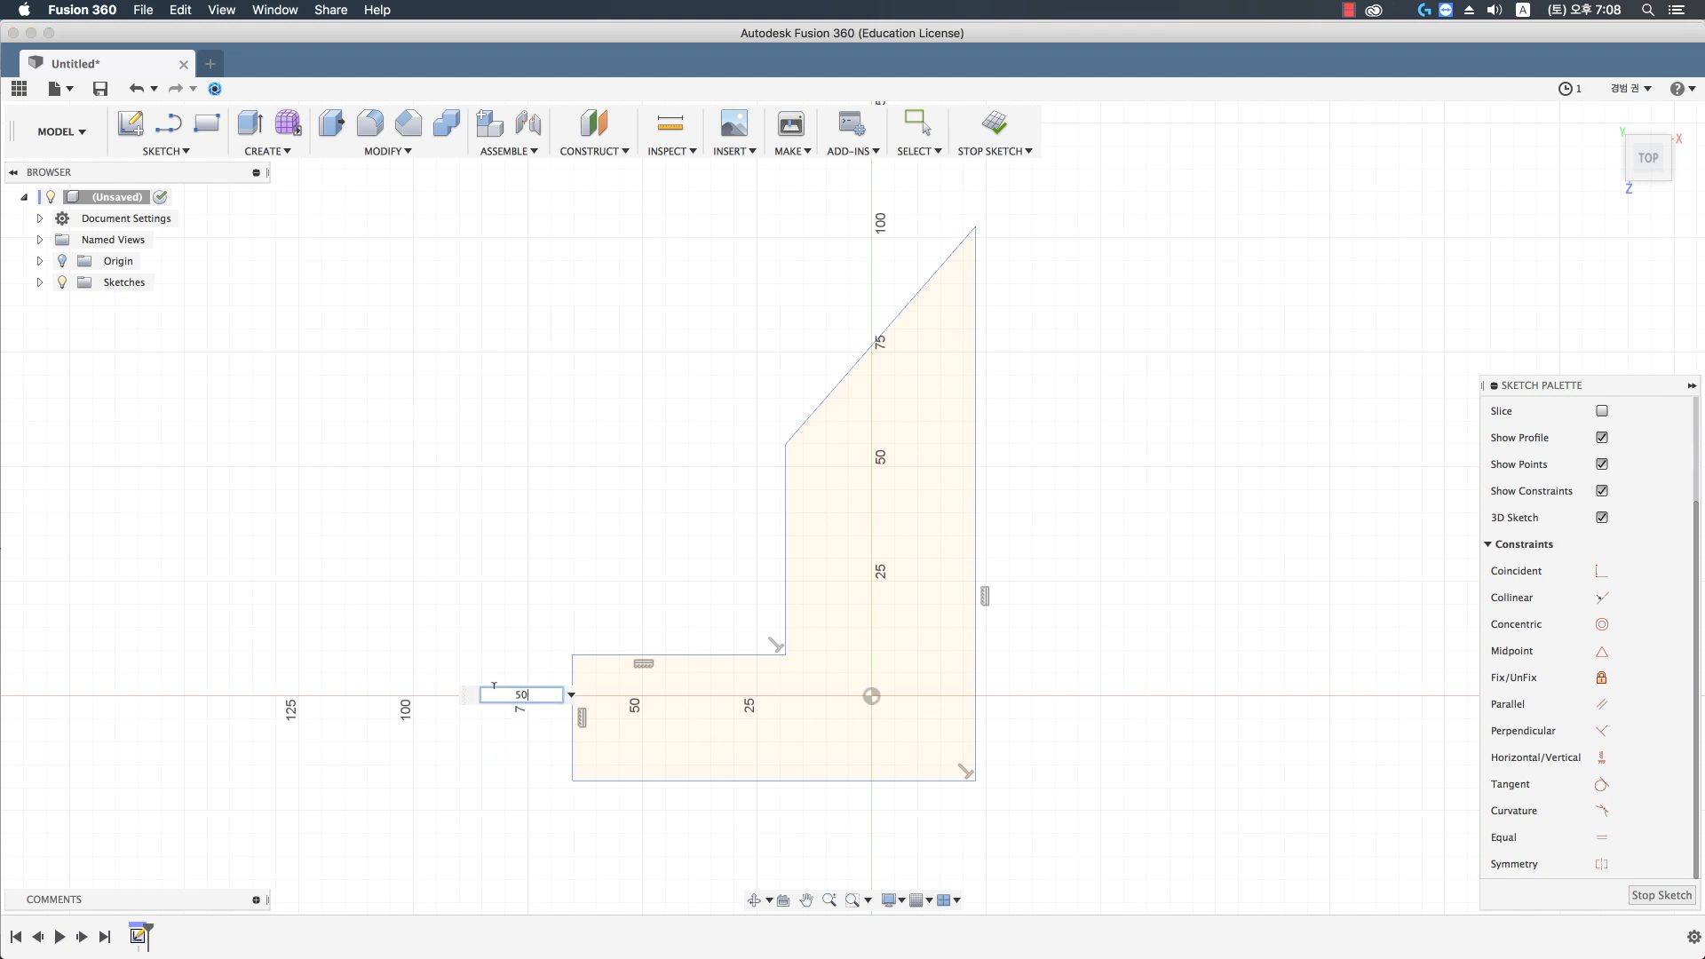
pyautogui.press('Return')
pyautogui.scroll(-2, 793, 728)
pyautogui.moveTo(804, 702); pyautogui.dragTo(912, 586, button='middle')
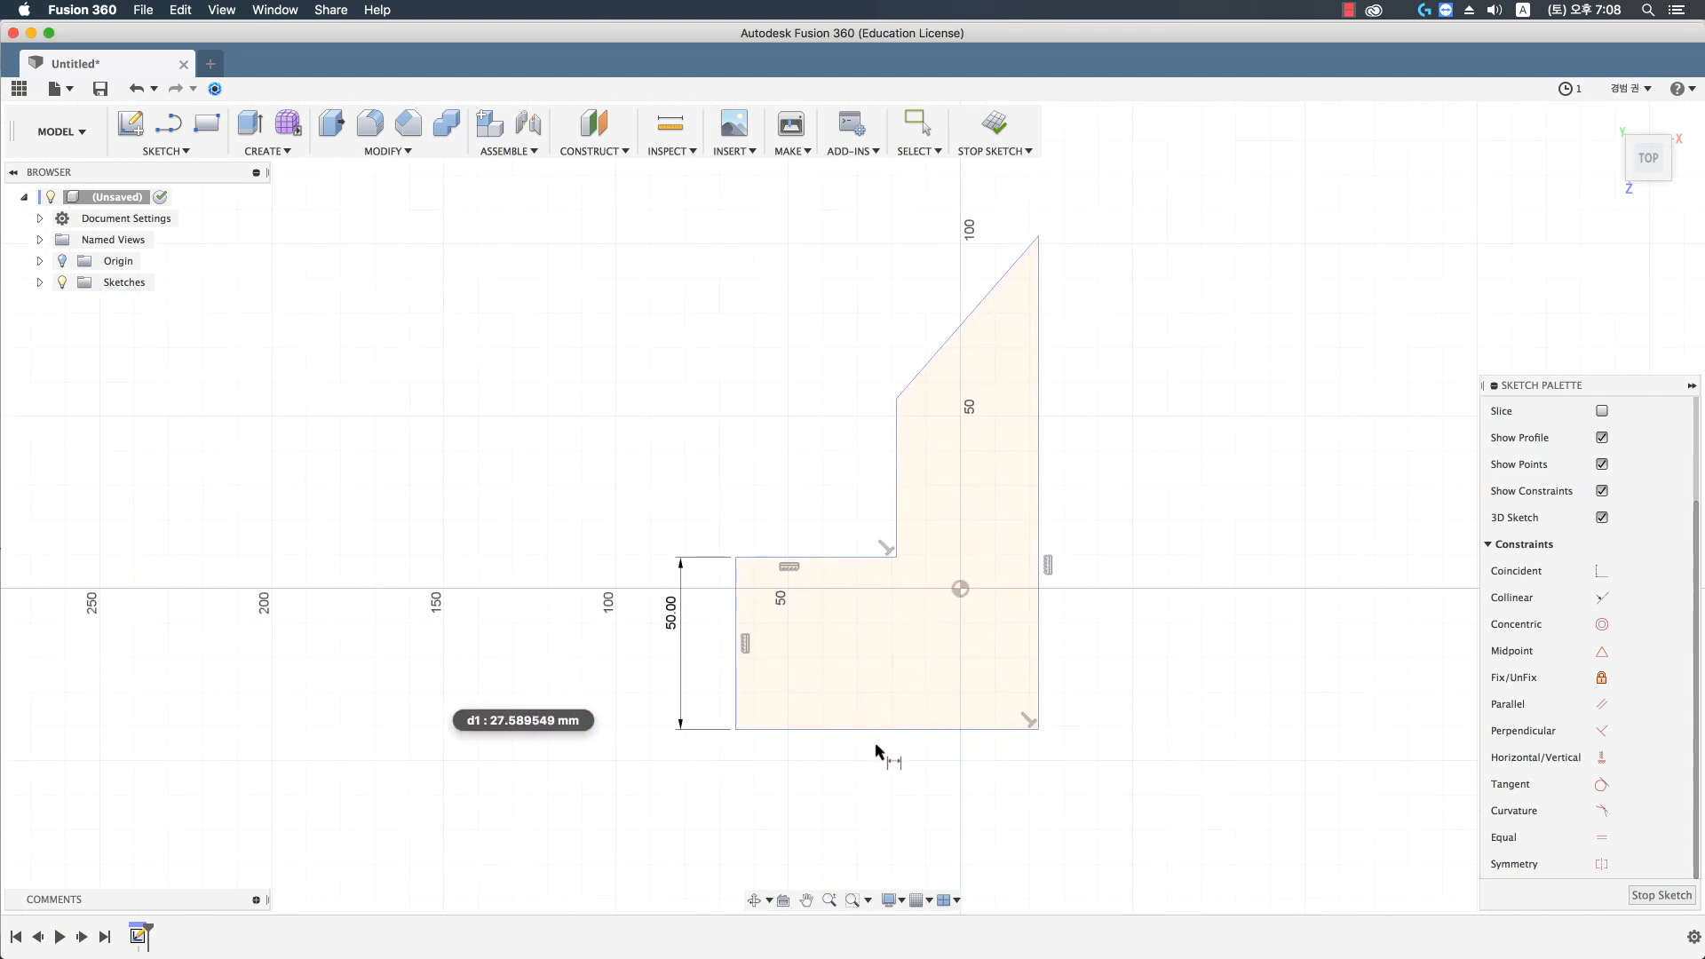
# - Dimension the outline's bottom edge at 100 mm
pyautogui.press('Escape')
pyautogui.press('d')
pyautogui.click(882, 730)
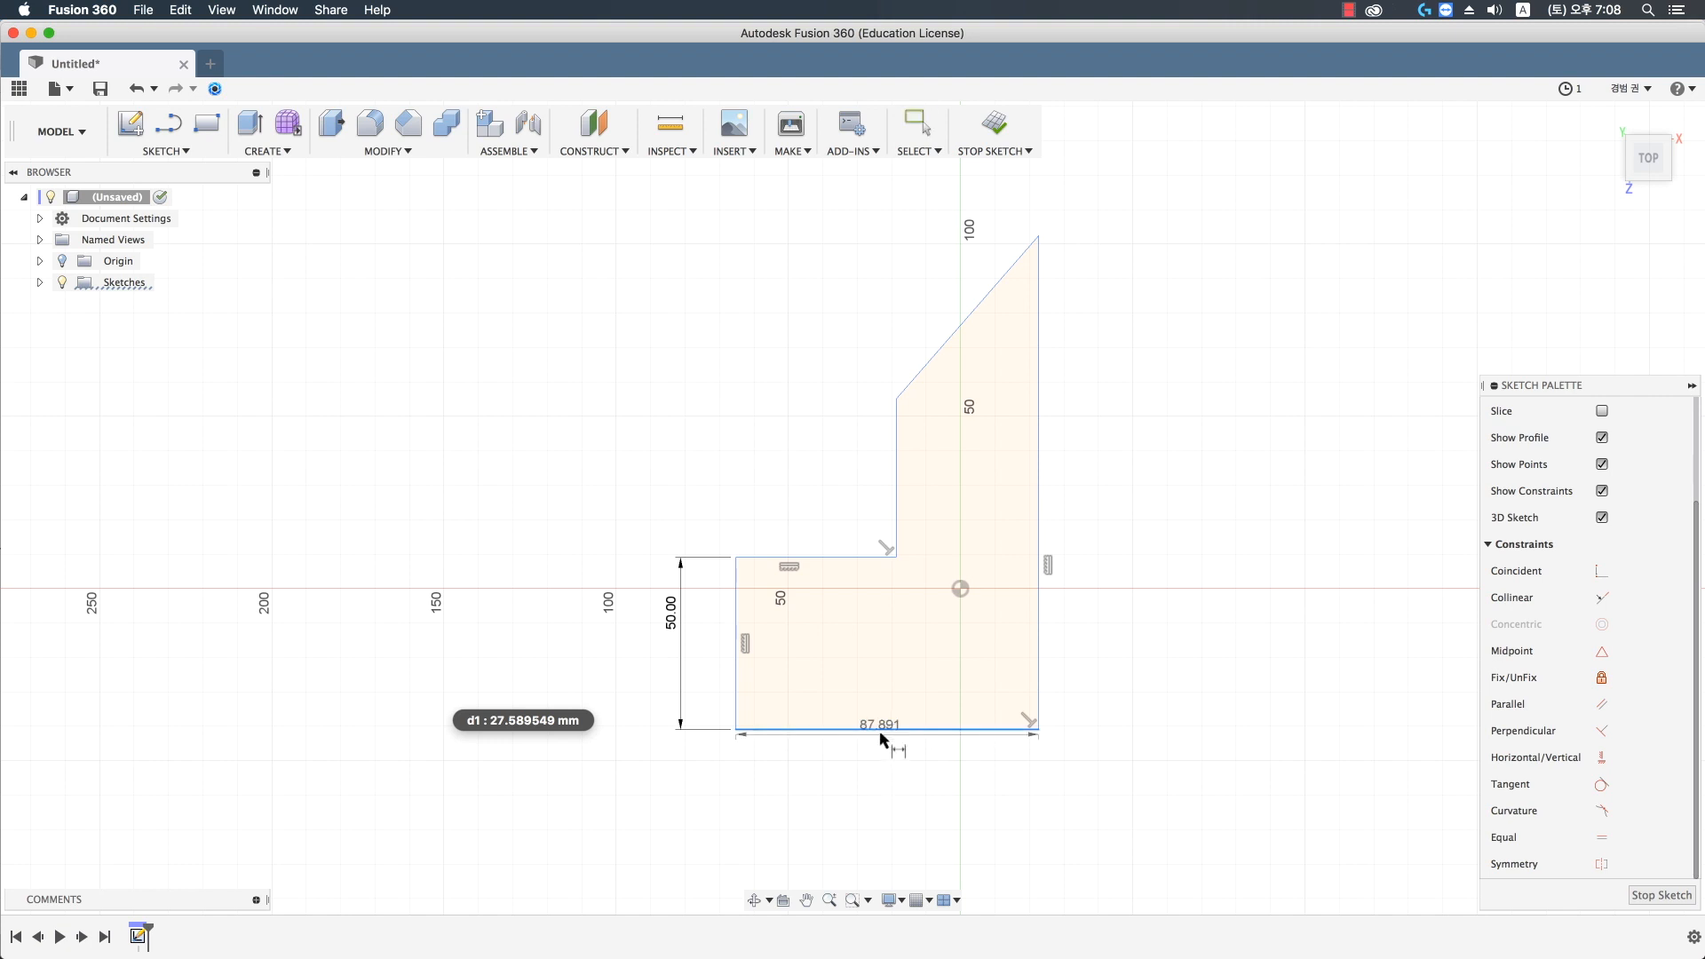
pyautogui.click(883, 793)
pyautogui.write('100')
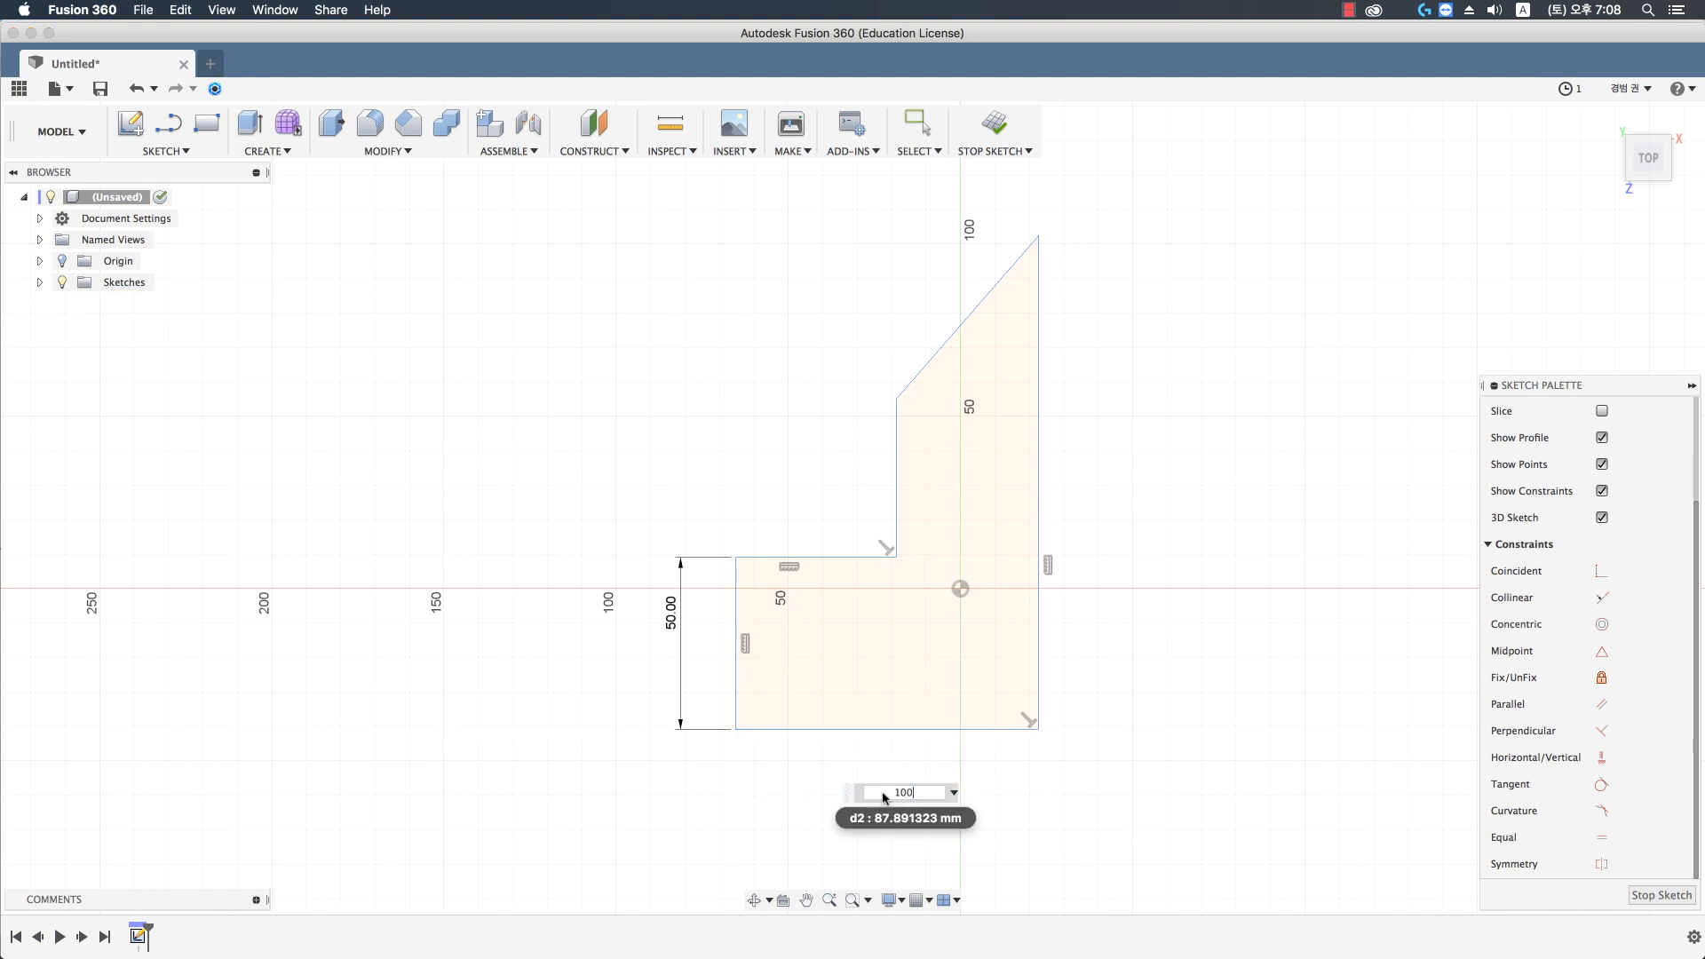
pyautogui.press('Return')
pyautogui.click(1036, 657)
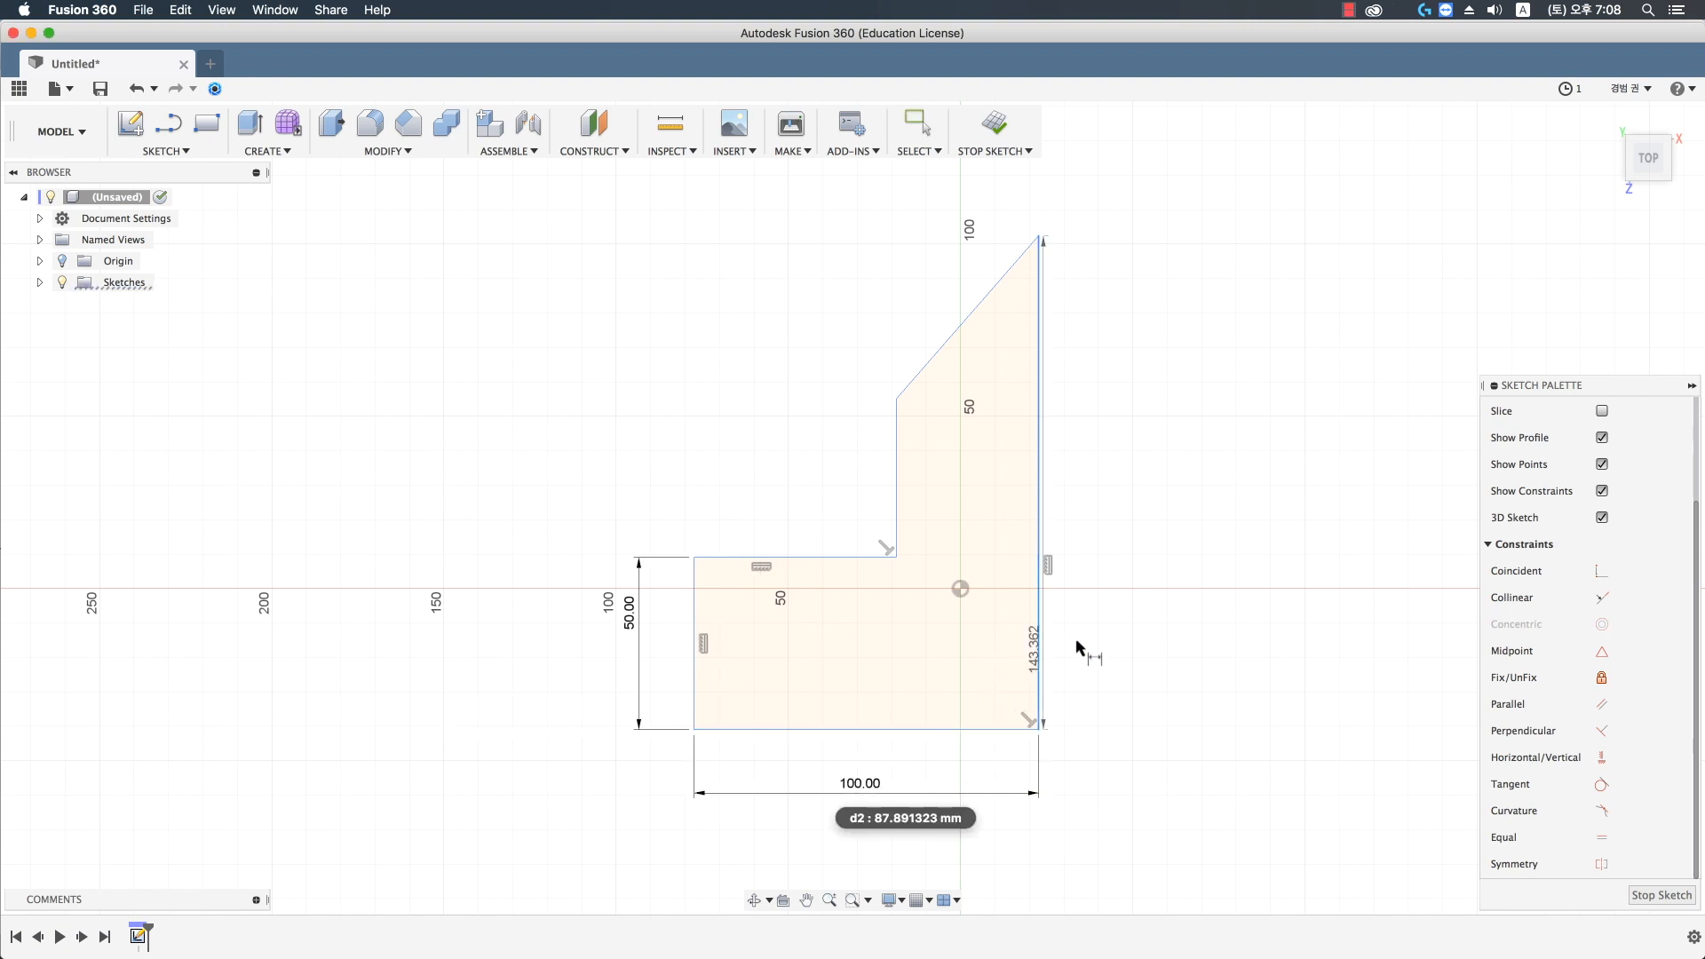
pyautogui.click(1145, 552)
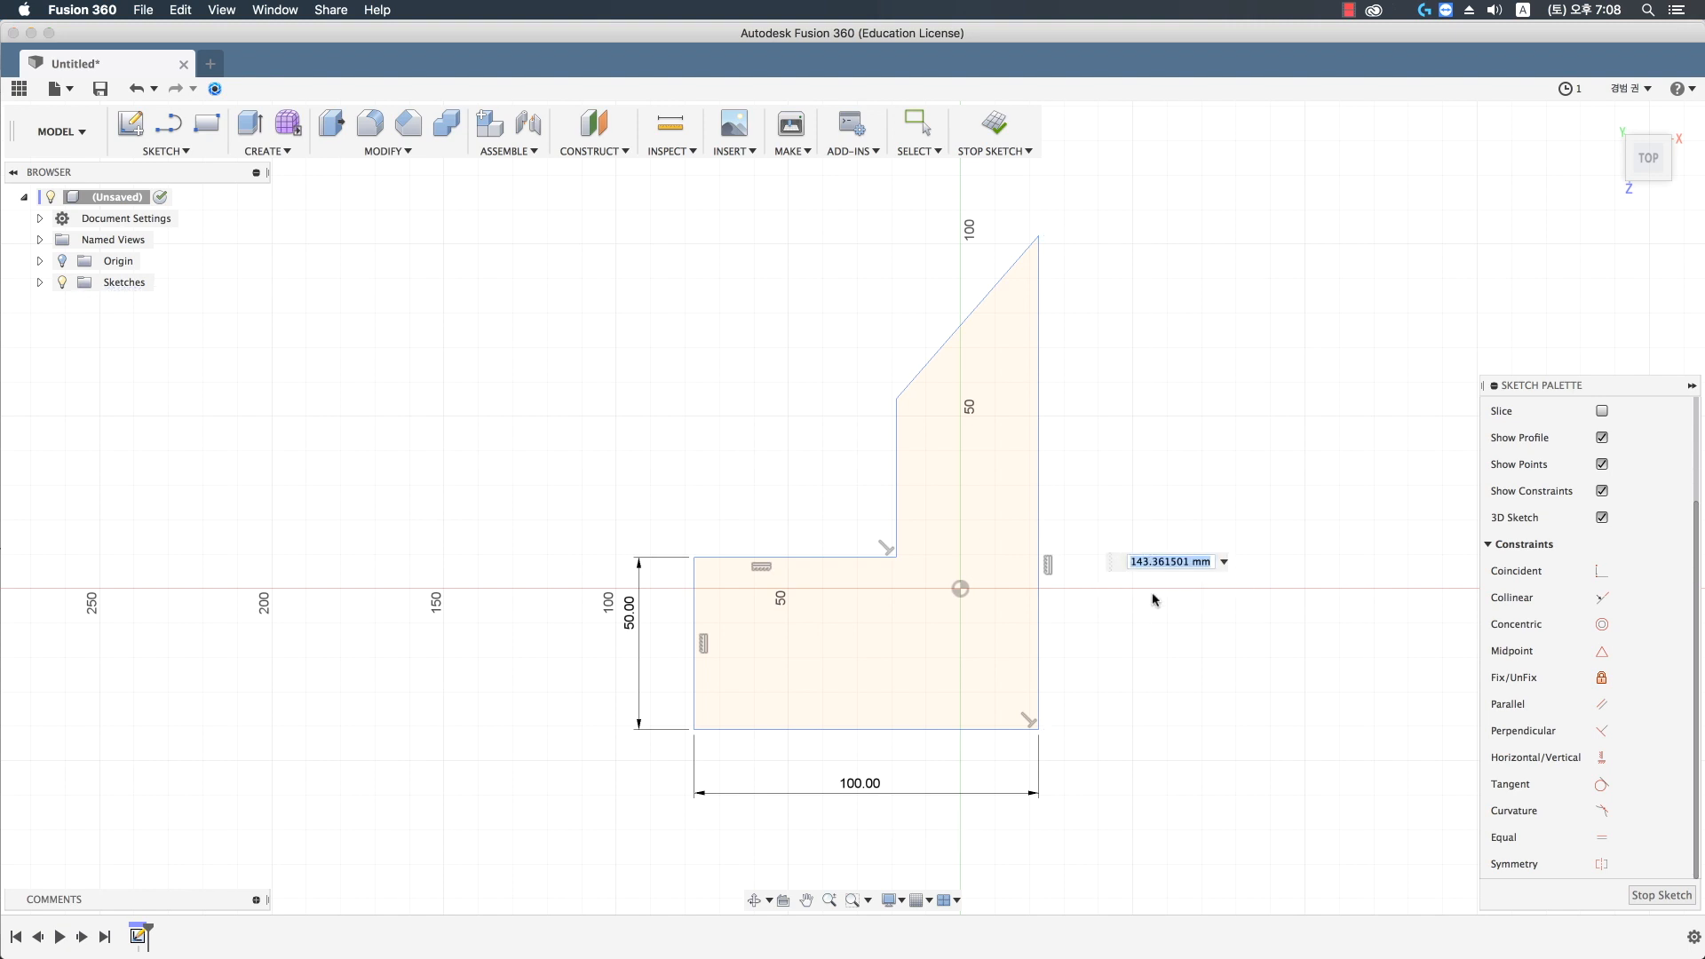
pyautogui.write('1')
pyautogui.press('Escape')
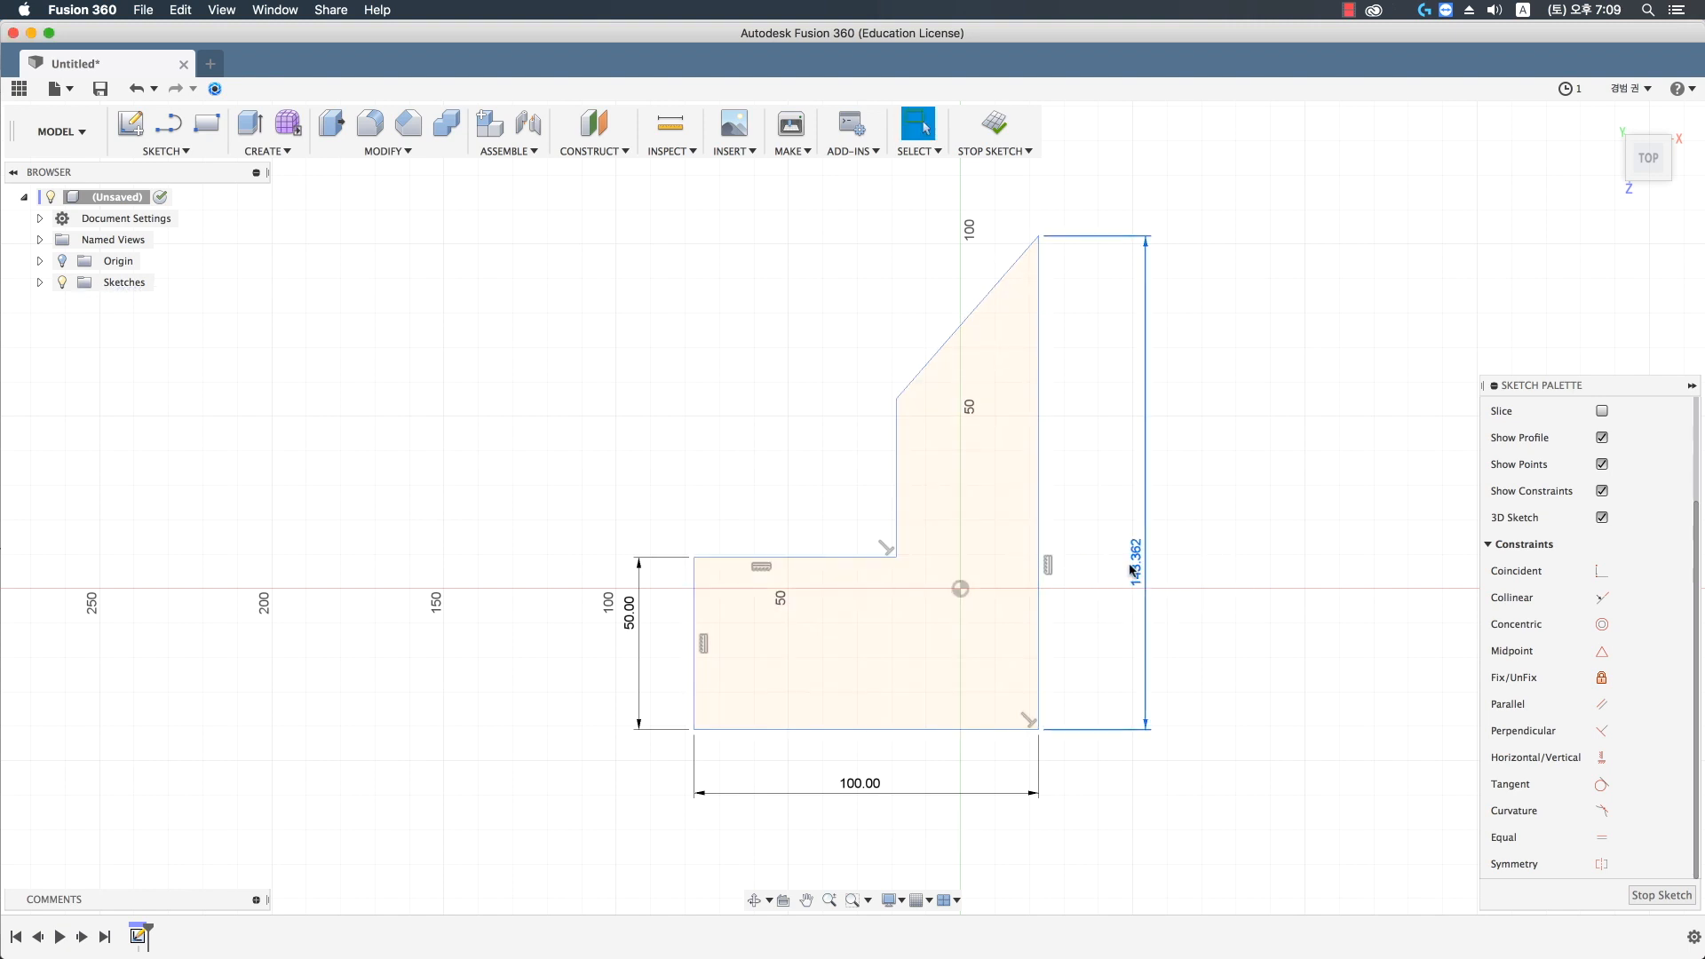
pyautogui.press('Delete')
# - Dimension the distance between the inner vertical edge and the long right edge at 50 mm
pyautogui.click(896, 503)
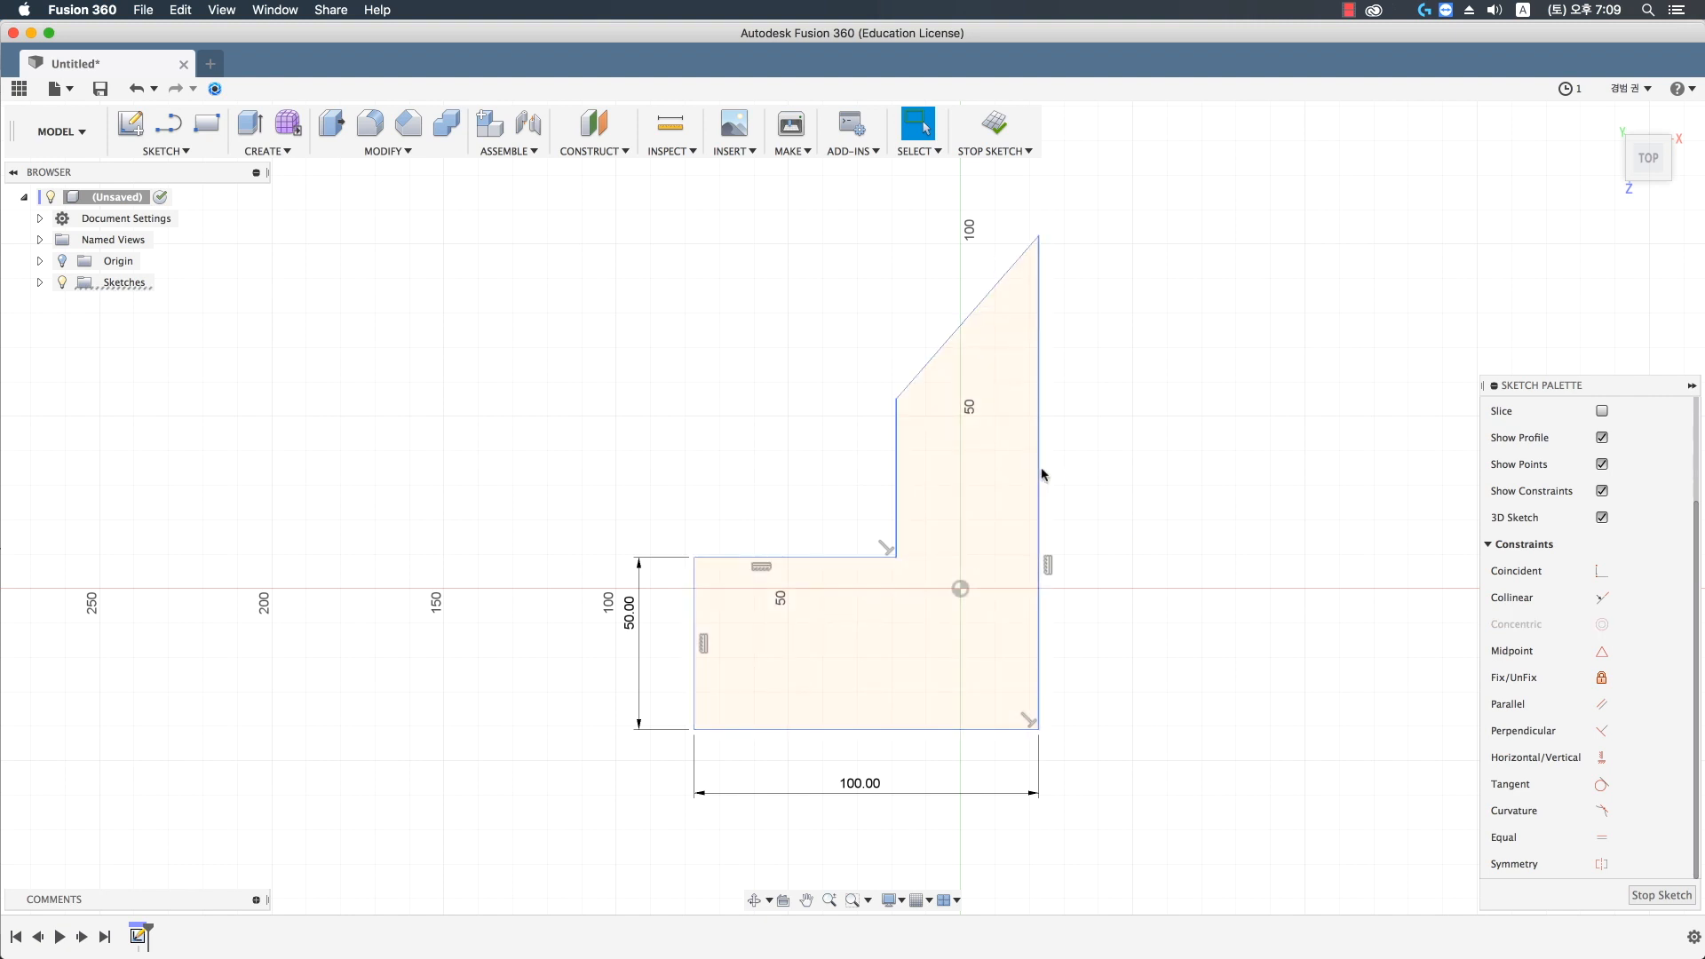
pyautogui.click(1040, 470)
pyautogui.press('d')
pyautogui.click(897, 510)
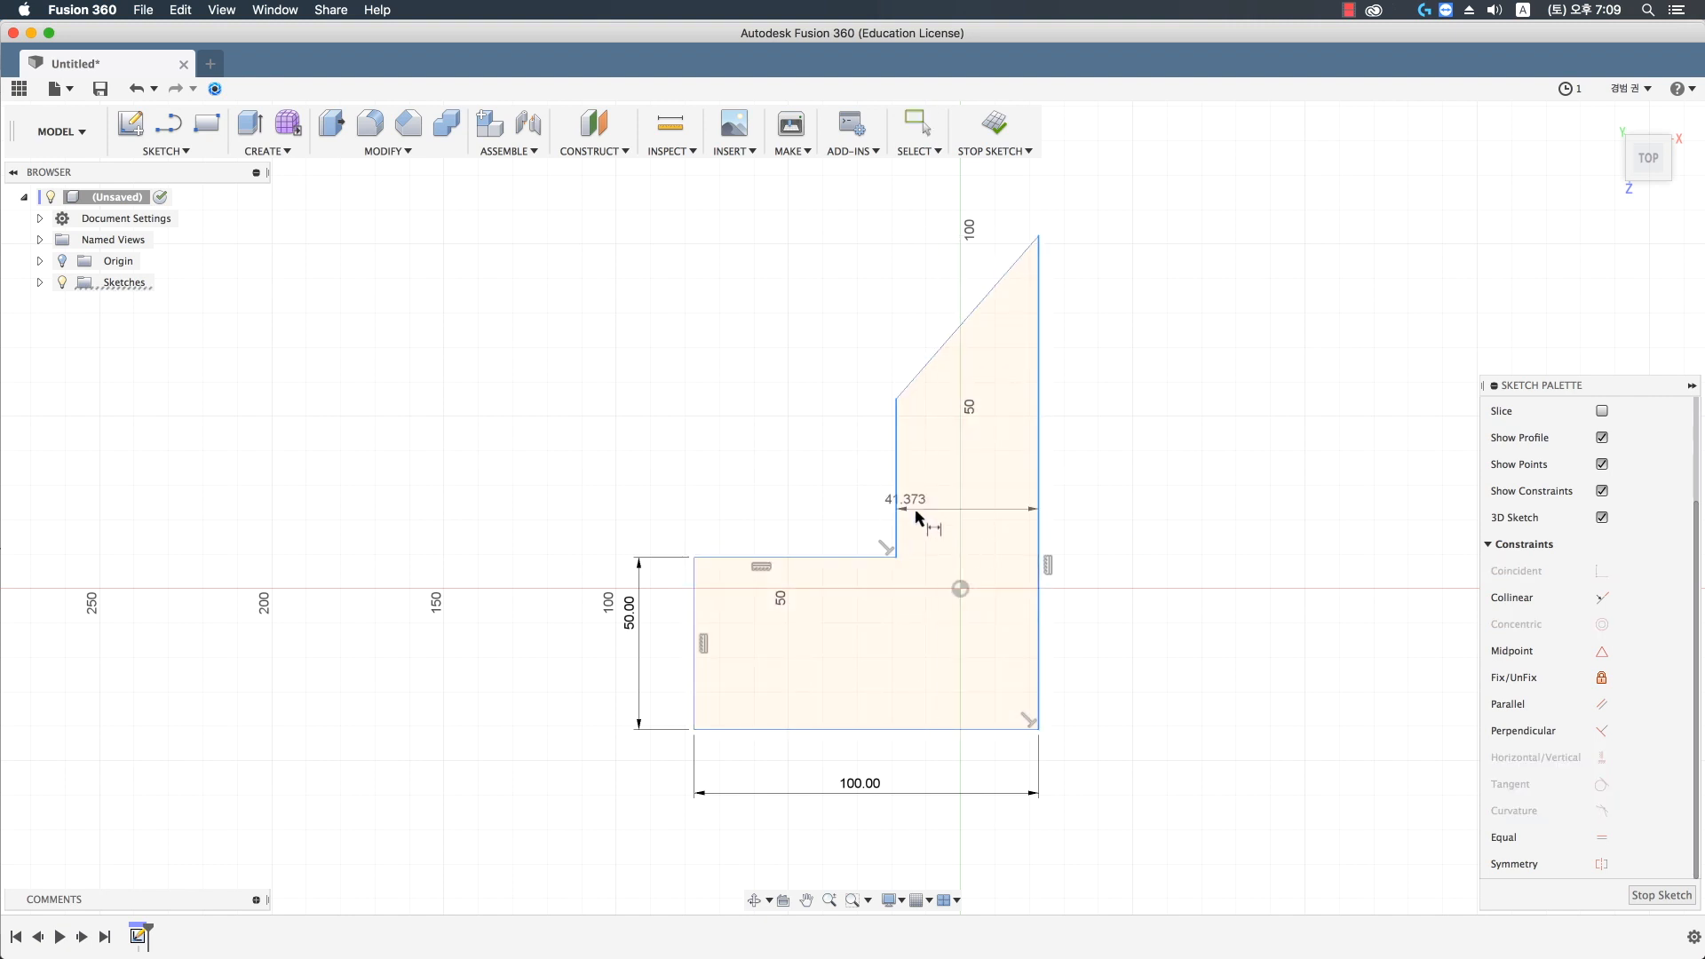
pyautogui.click(944, 522)
pyautogui.write('50')
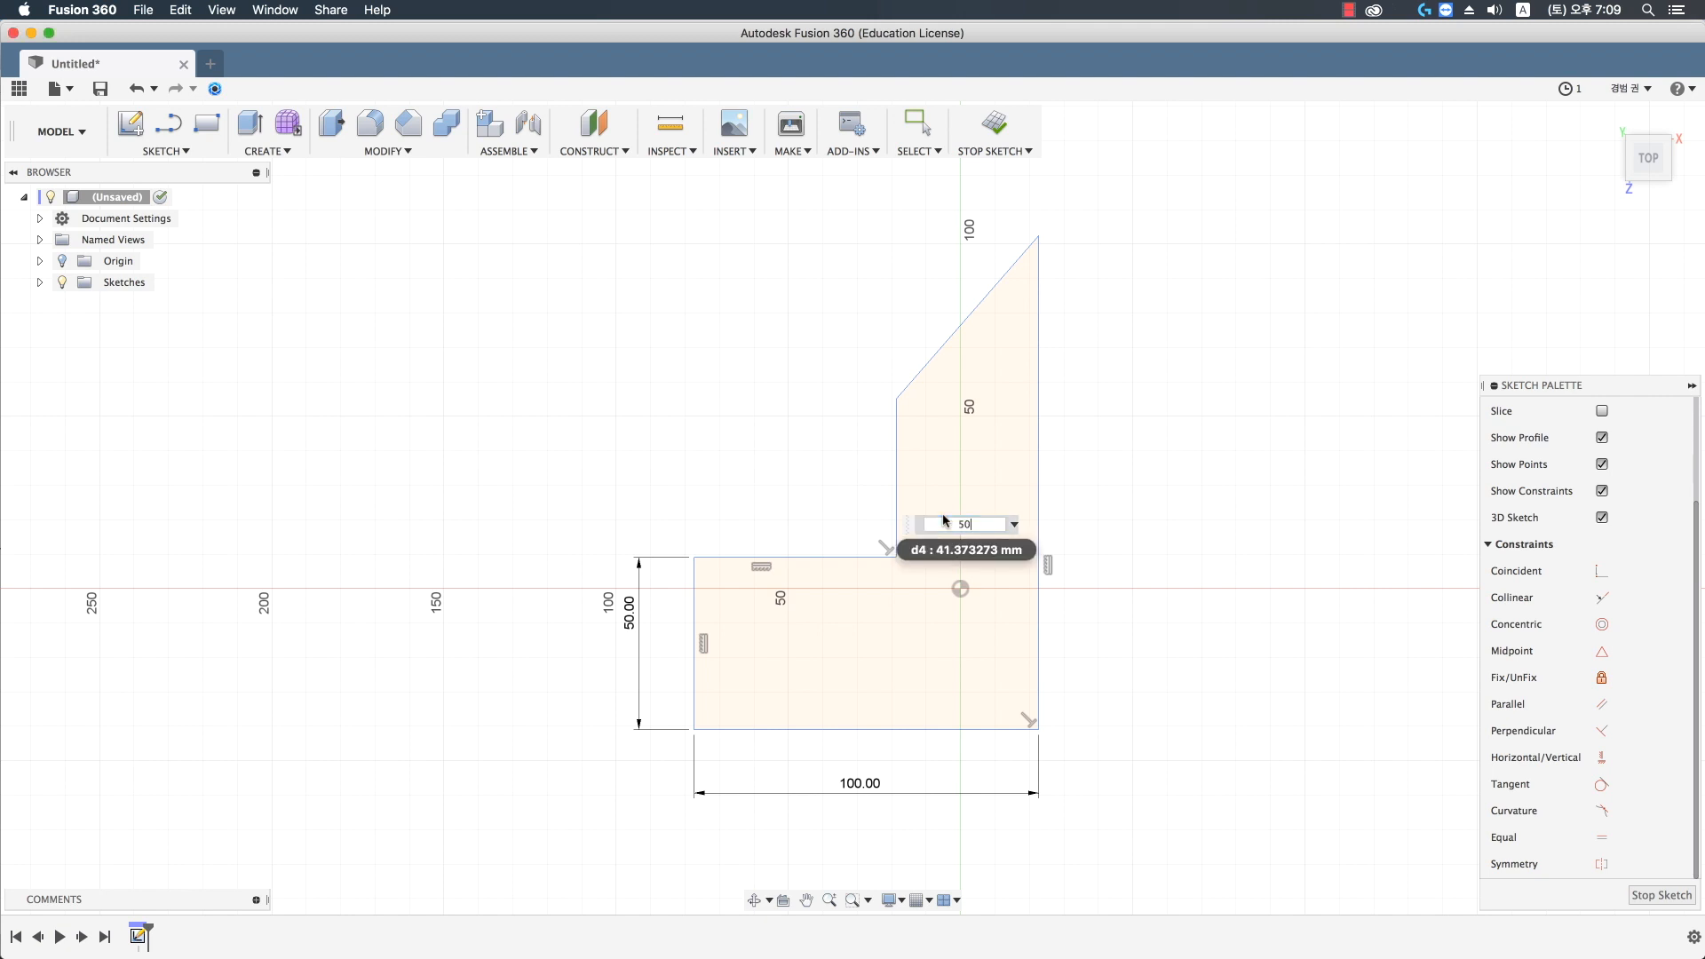
pyautogui.press('Return')
# - Dimension the angle between the sloped edge and the inner vertical edge at 135 degrees
pyautogui.moveTo(946, 491); pyautogui.dragTo(1009, 537, button='middle')
pyautogui.click(957, 453)
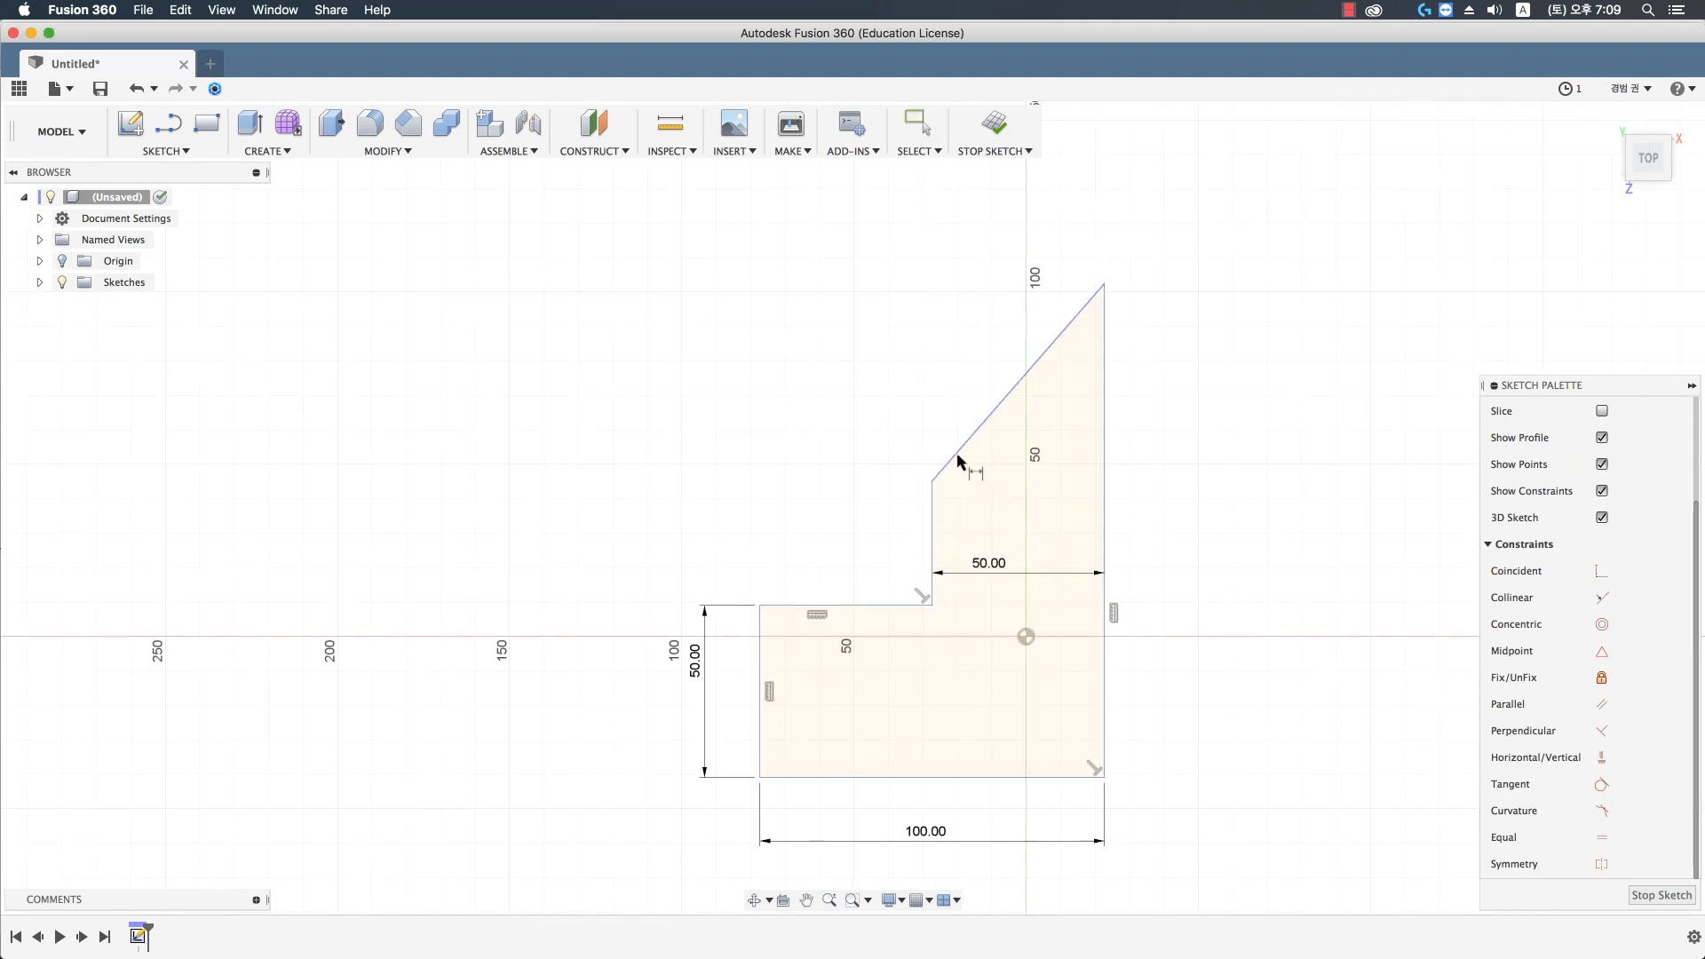
pyautogui.click(932, 497)
pyautogui.click(962, 490)
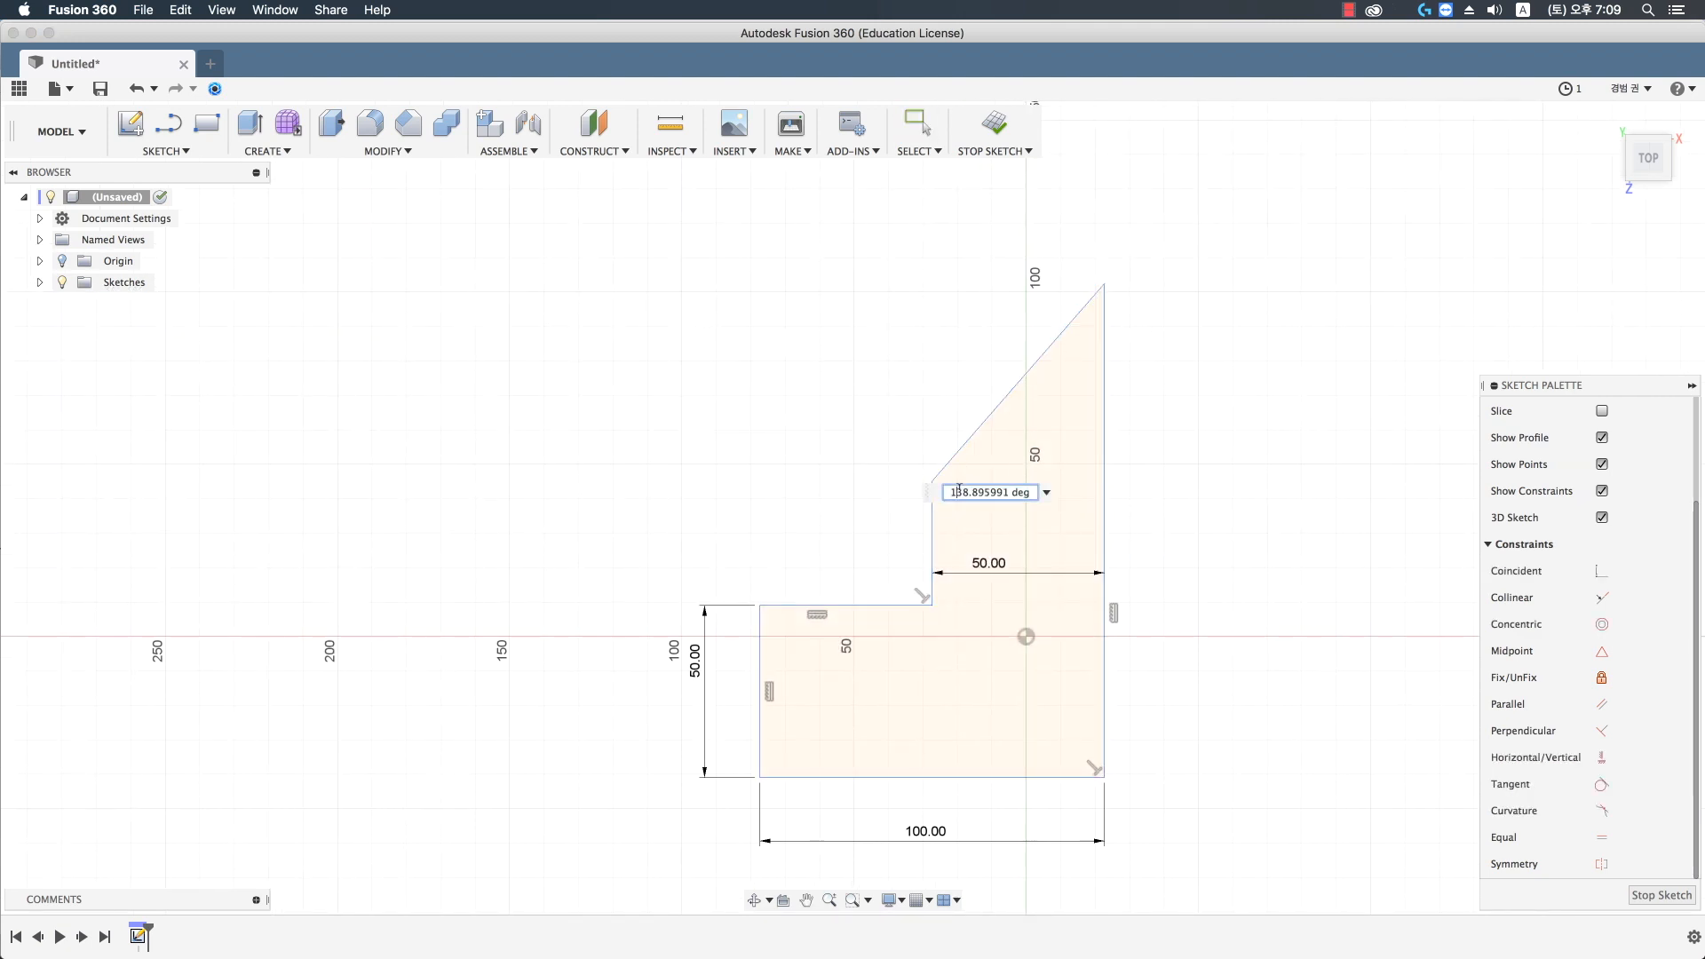
pyautogui.write('1')
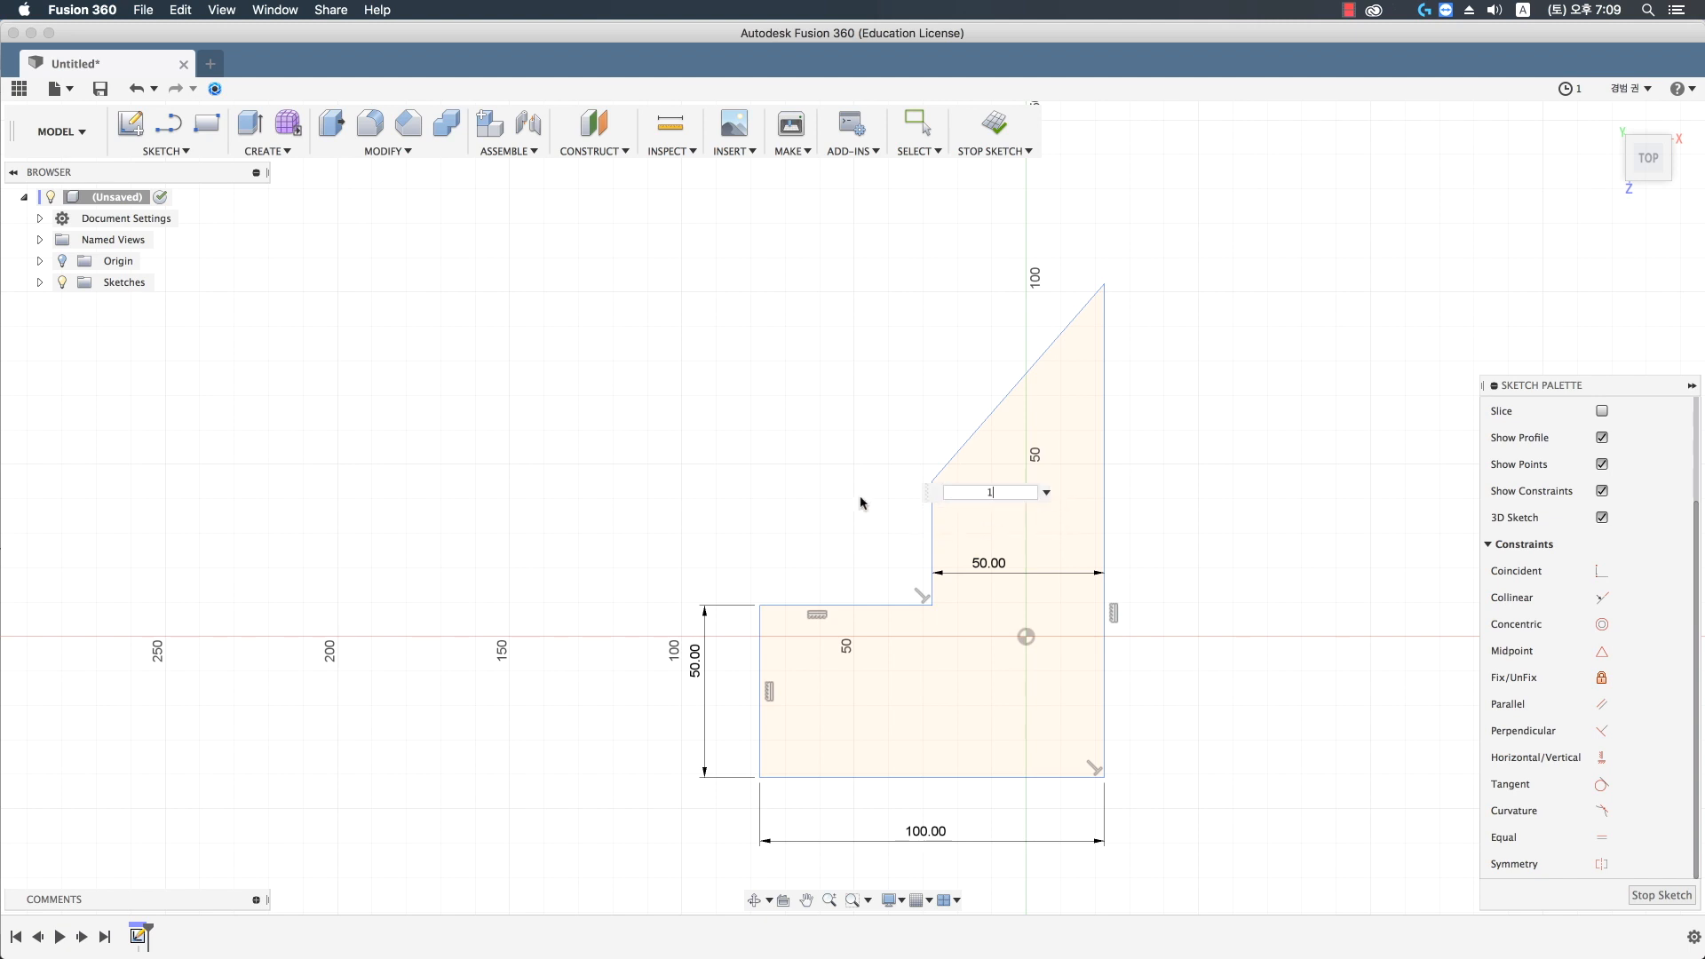
pyautogui.write('35')
pyautogui.press('Return')
pyautogui.press('Escape')
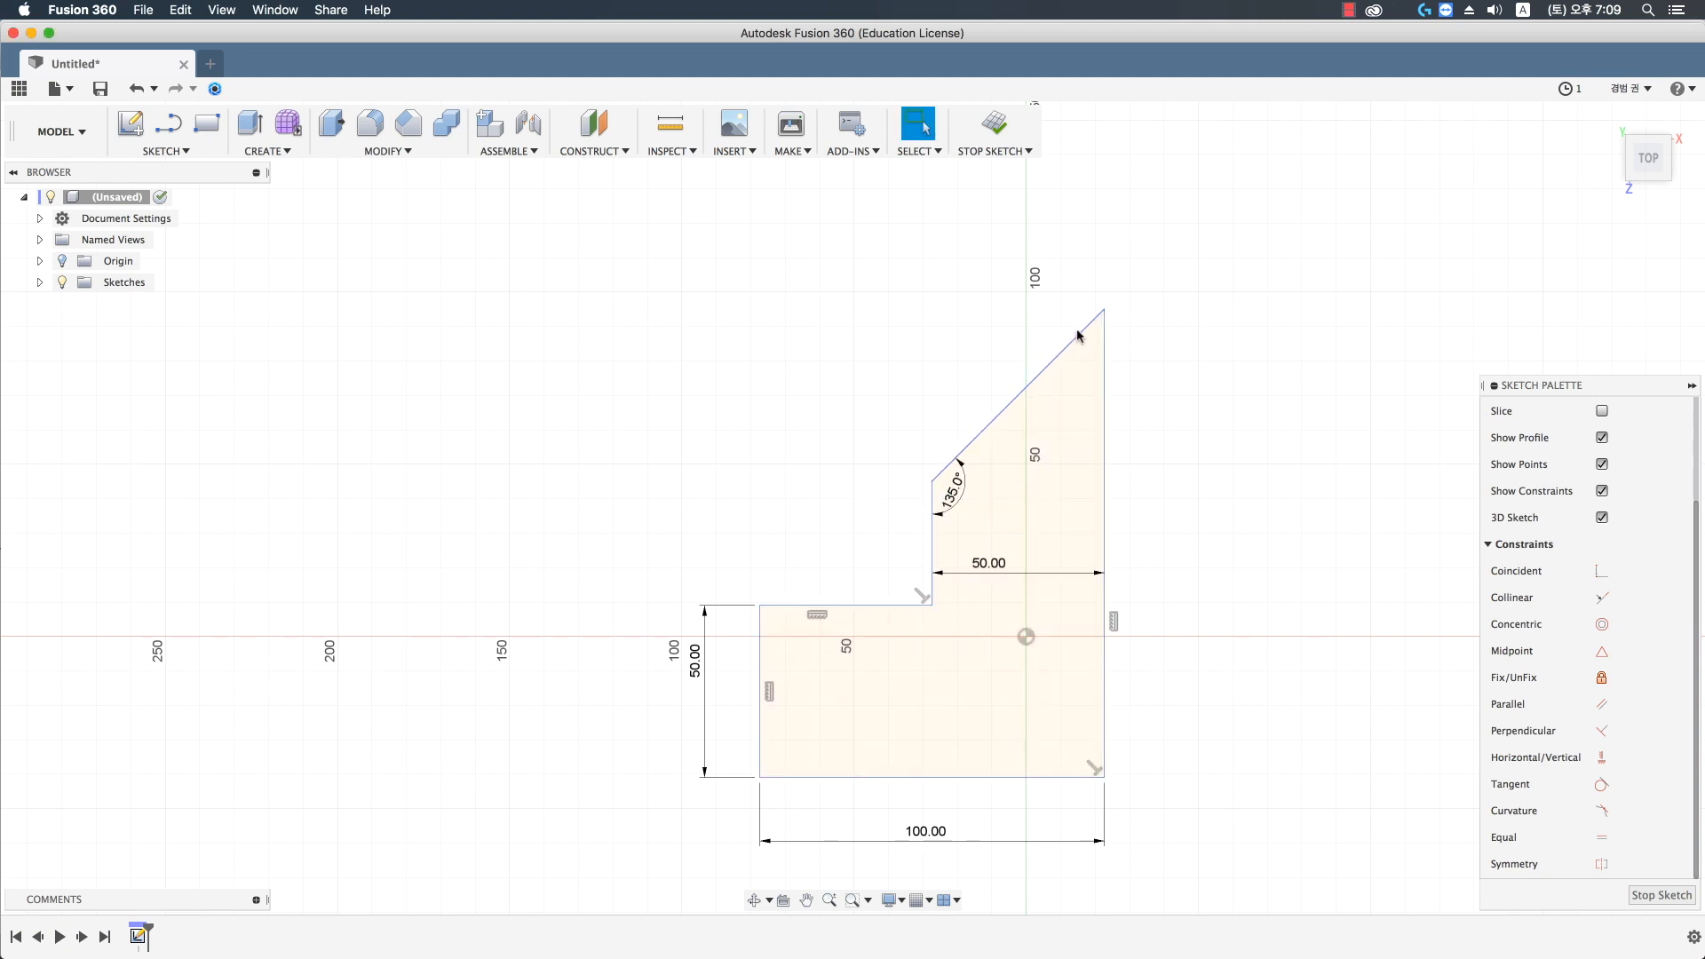
# - Make the outline's lower-right corner coincident with the sketch origin
pyautogui.click(1601, 571)
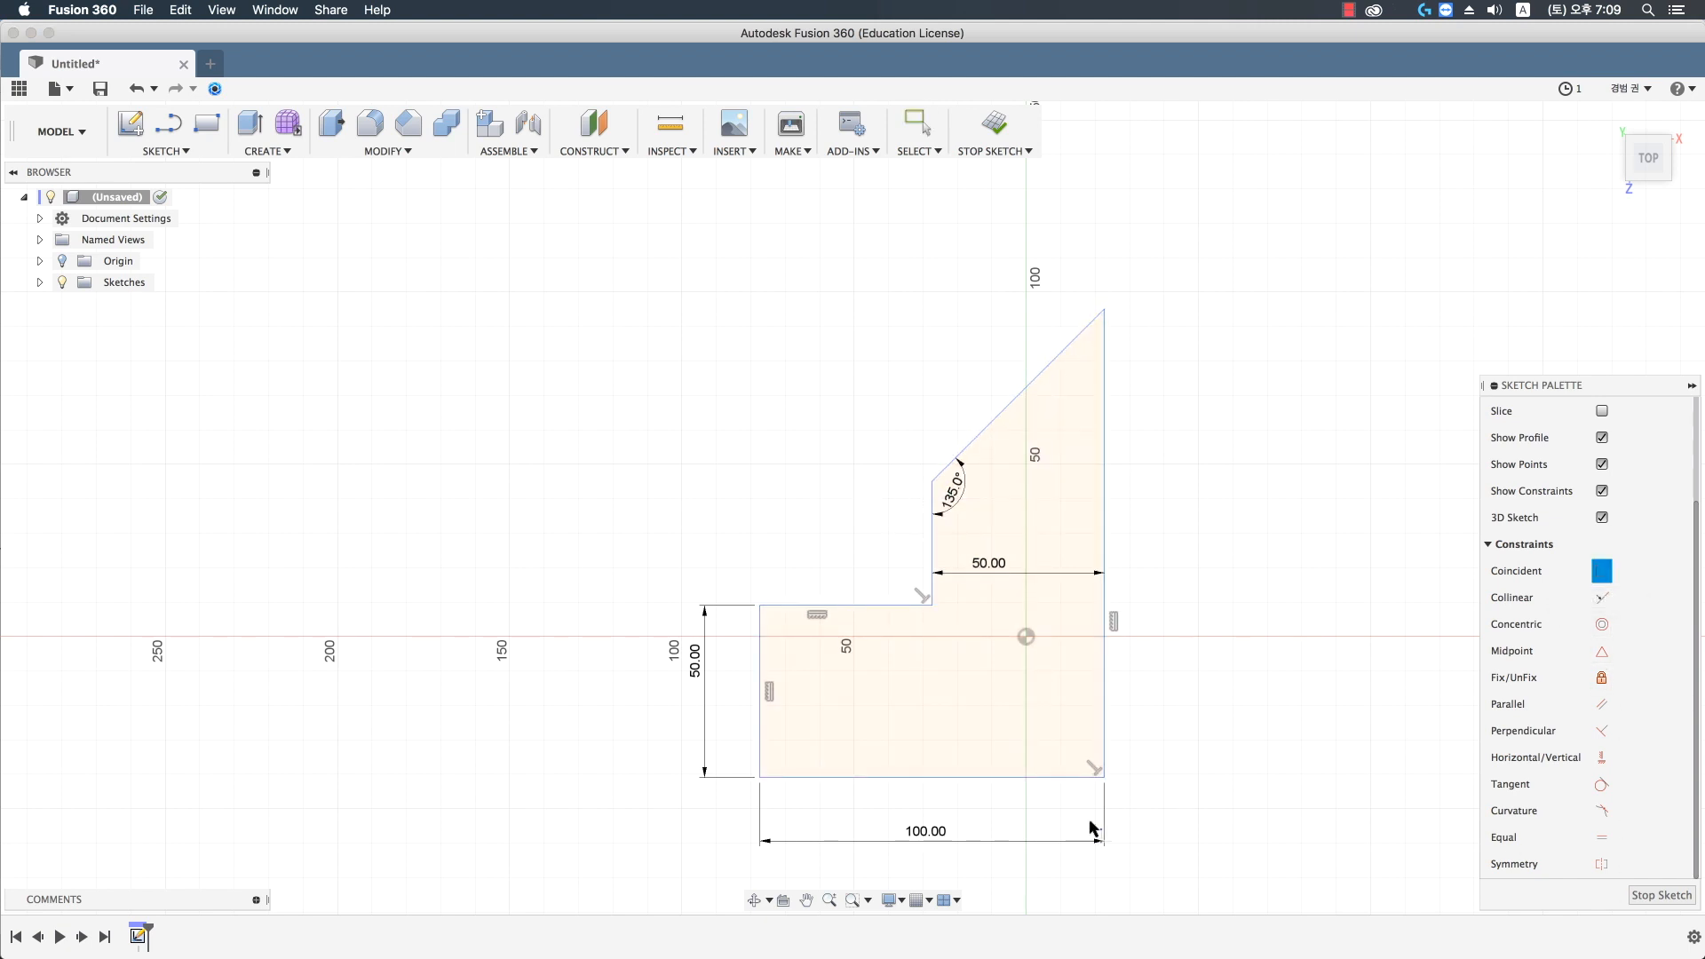
pyautogui.click(1104, 778)
pyautogui.click(1027, 639)
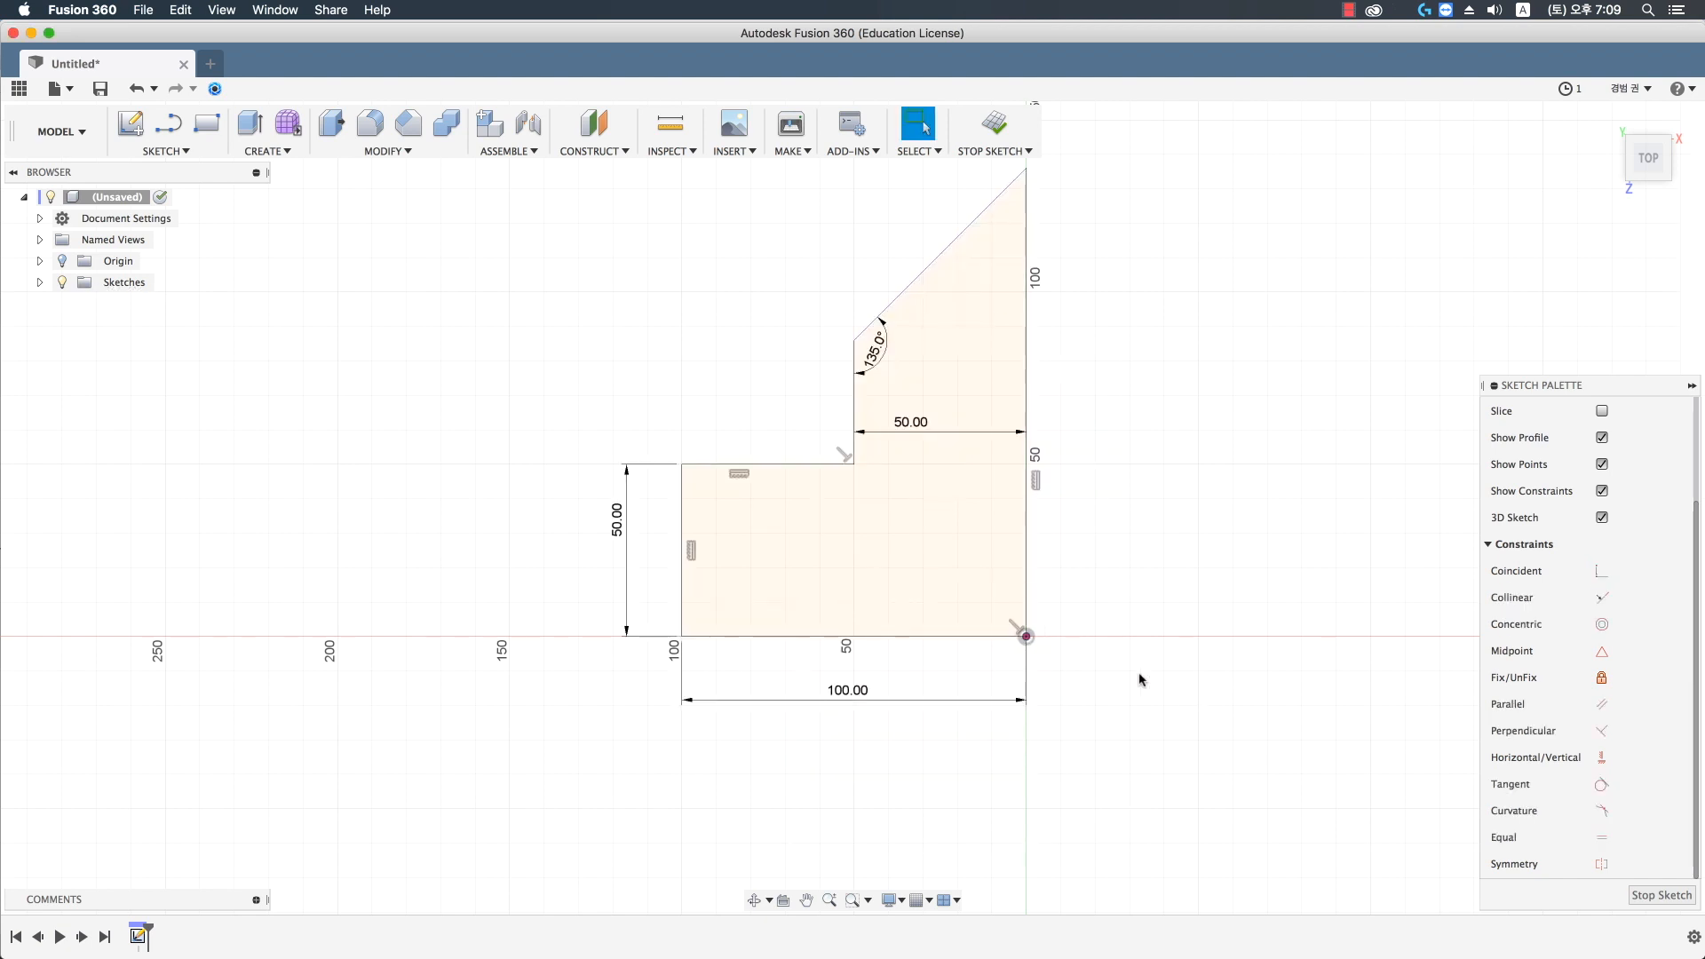
# - Dimension the inner vertical edge between the notch corner and the sloped edge at 40 mm
pyautogui.moveTo(1138, 682); pyautogui.dragTo(1203, 746, button='middle')
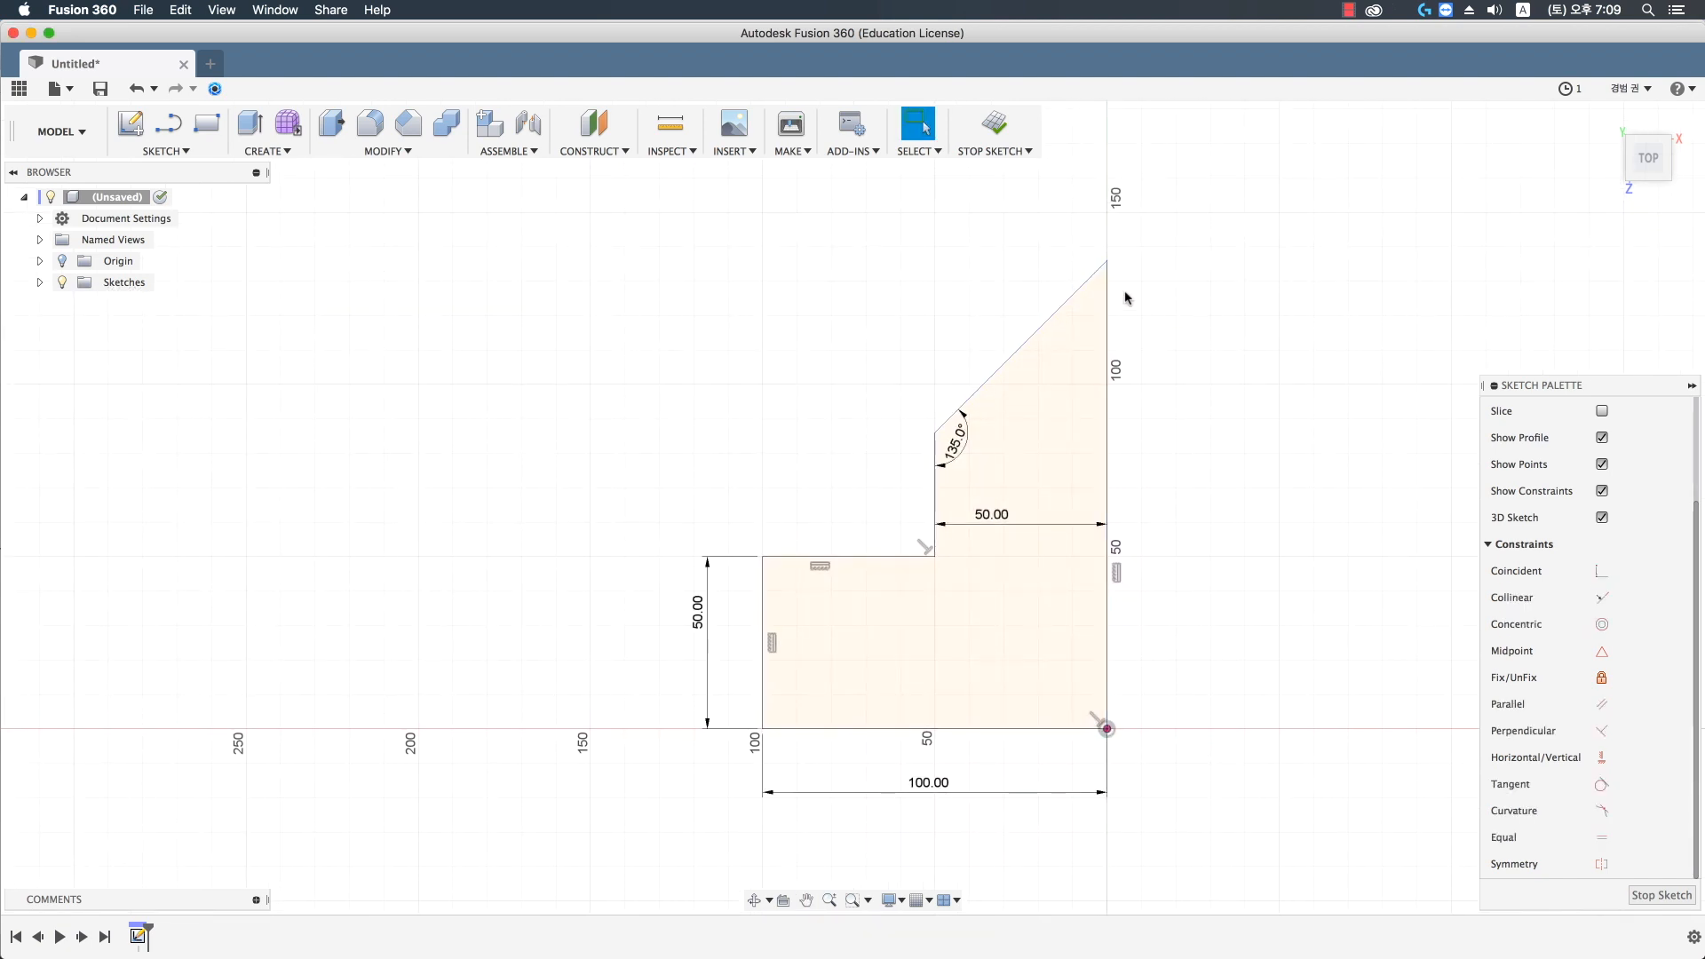
pyautogui.moveTo(1108, 264)
pyautogui.mouseDown()
pyautogui.moveTo(1111, 316)
pyautogui.moveTo(1109, 268)
pyautogui.mouseUp()
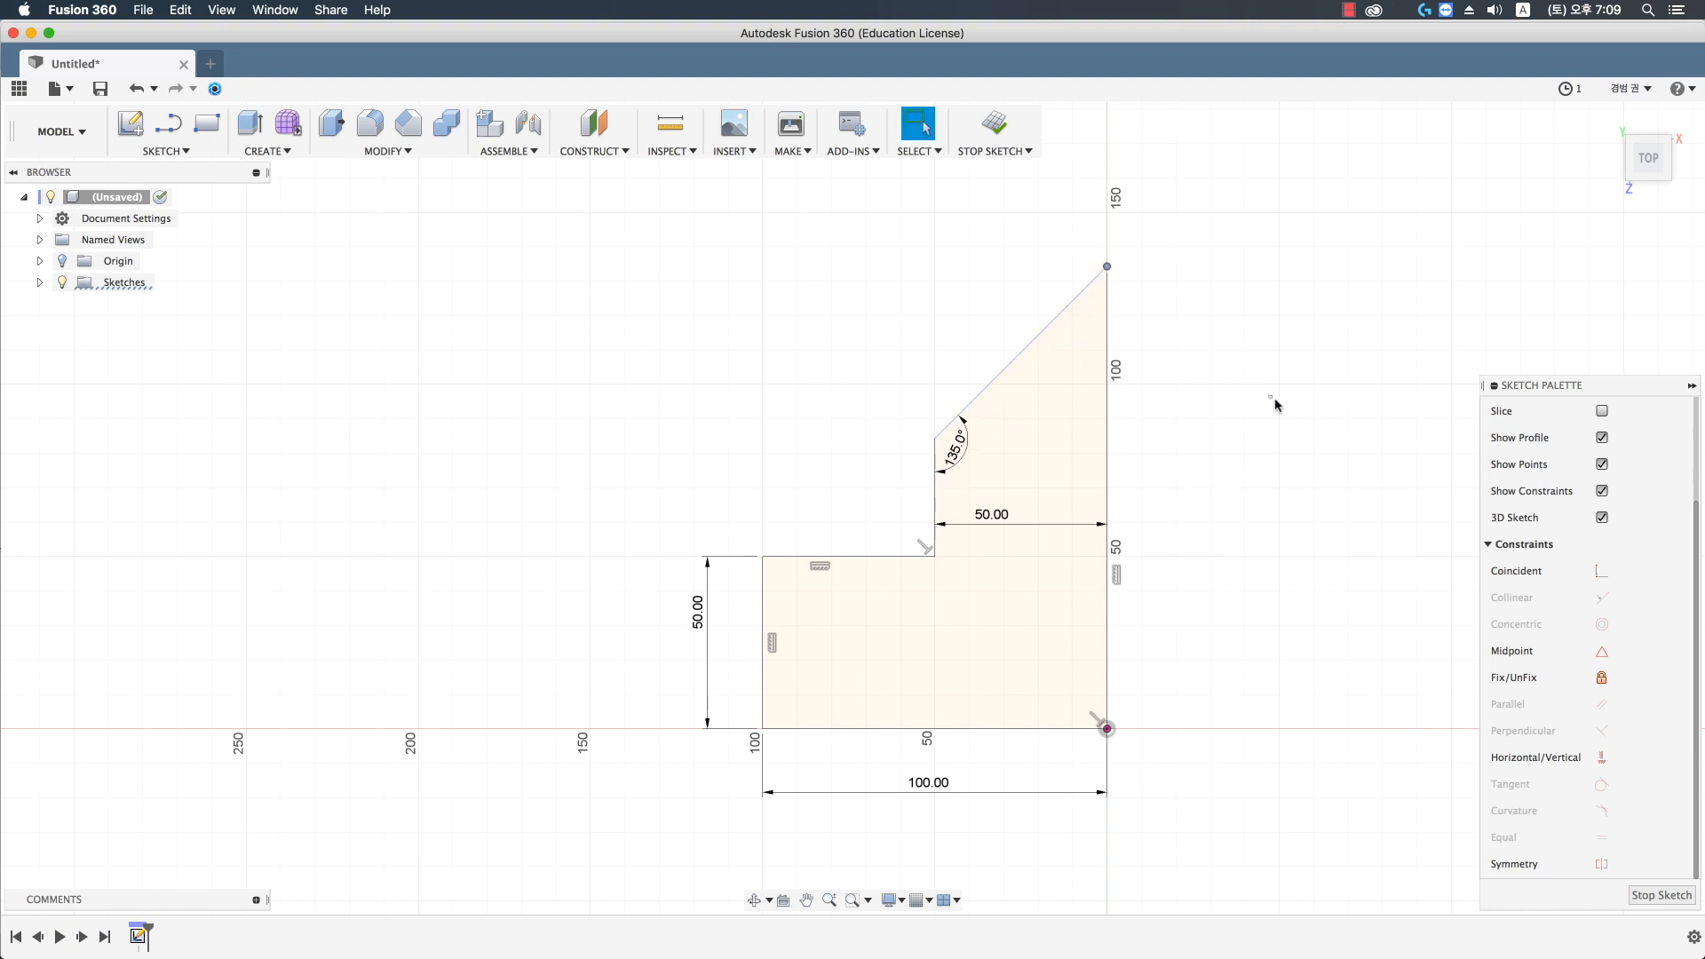
pyautogui.click(932, 489)
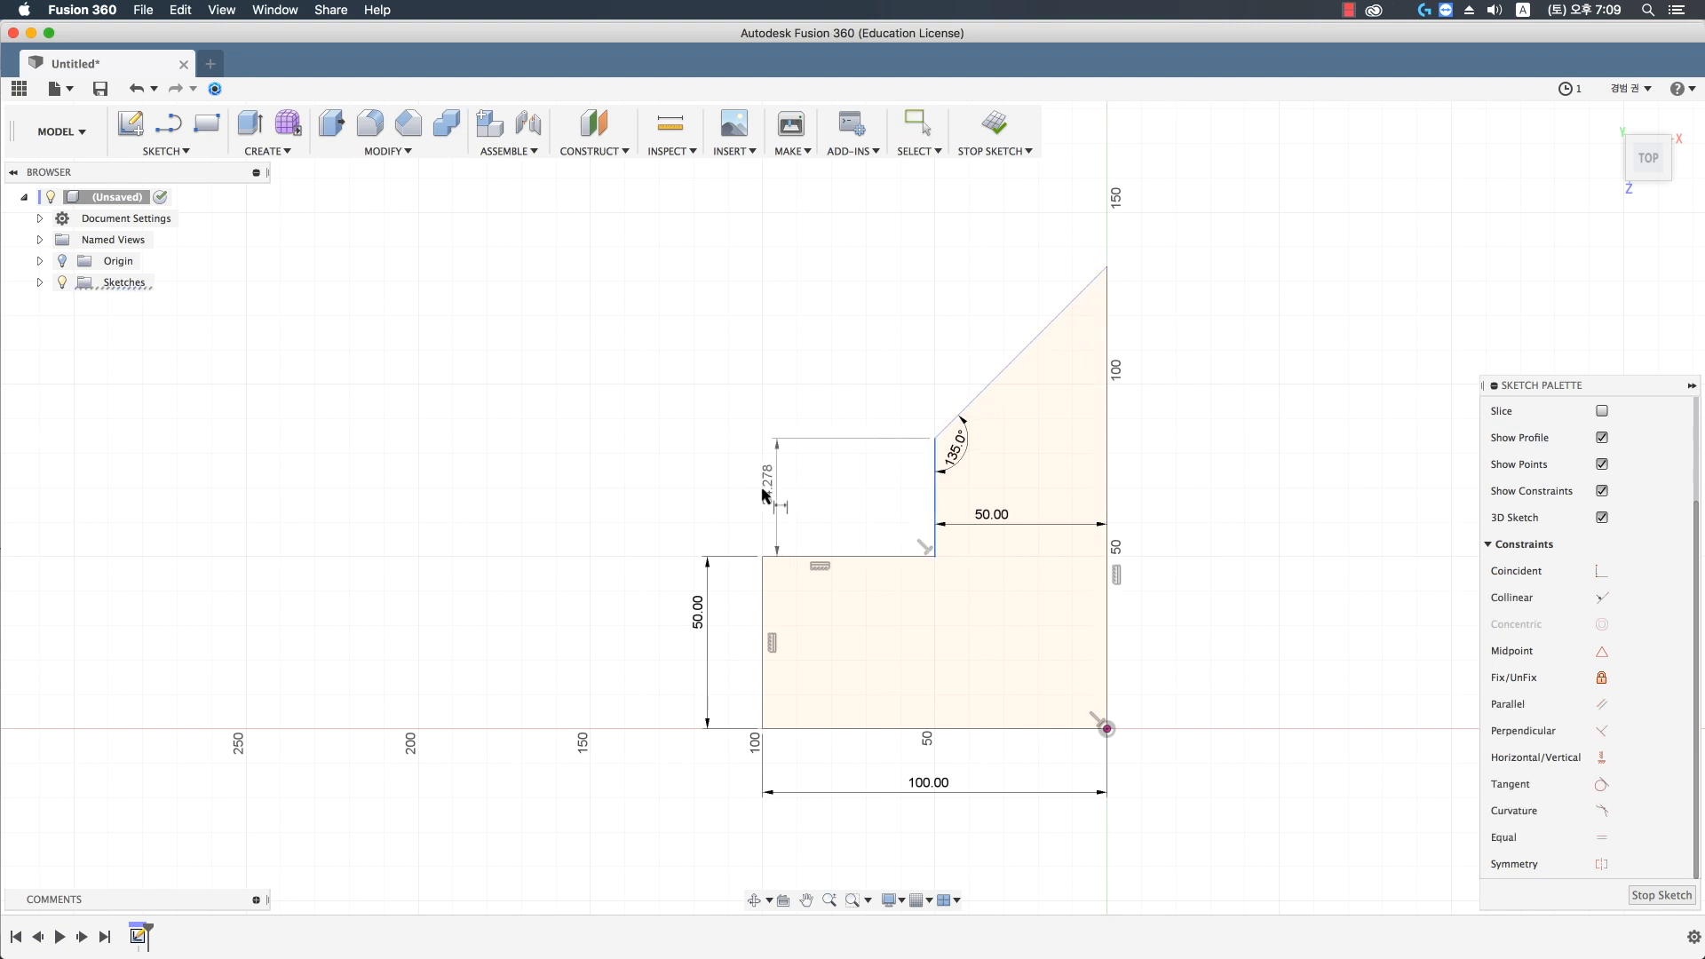
pyautogui.click(700, 501)
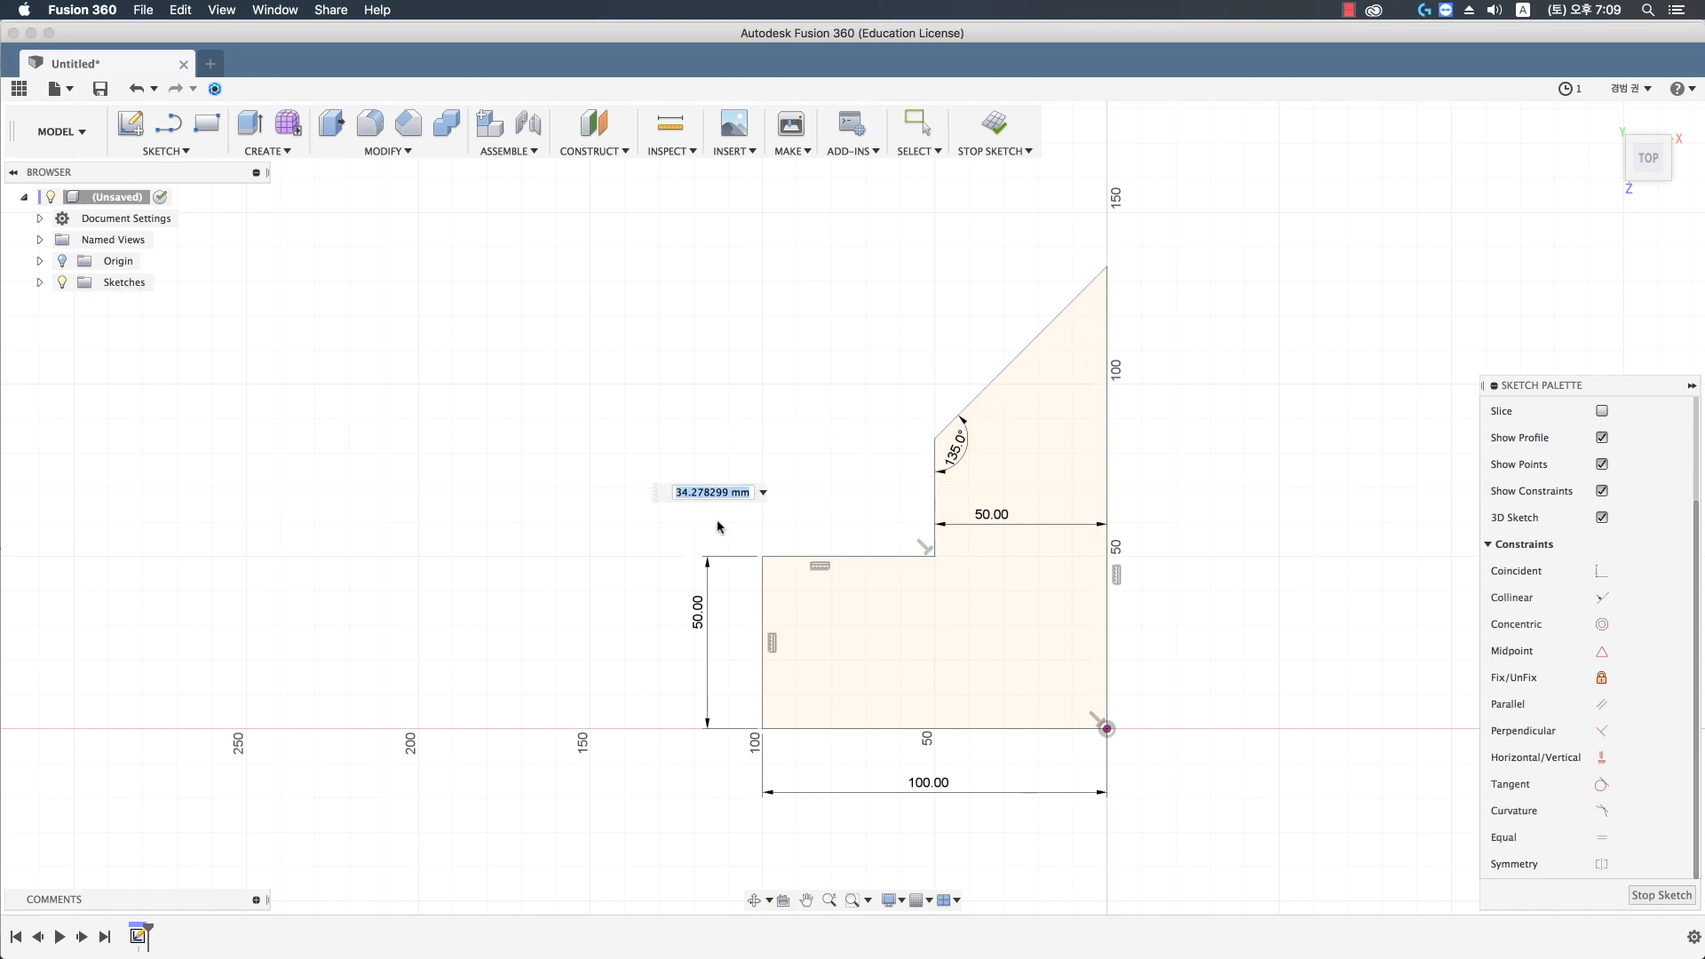
pyautogui.write('40')
pyautogui.press('Return')
pyautogui.press('Escape')
pyautogui.scroll(5, 791, 569)
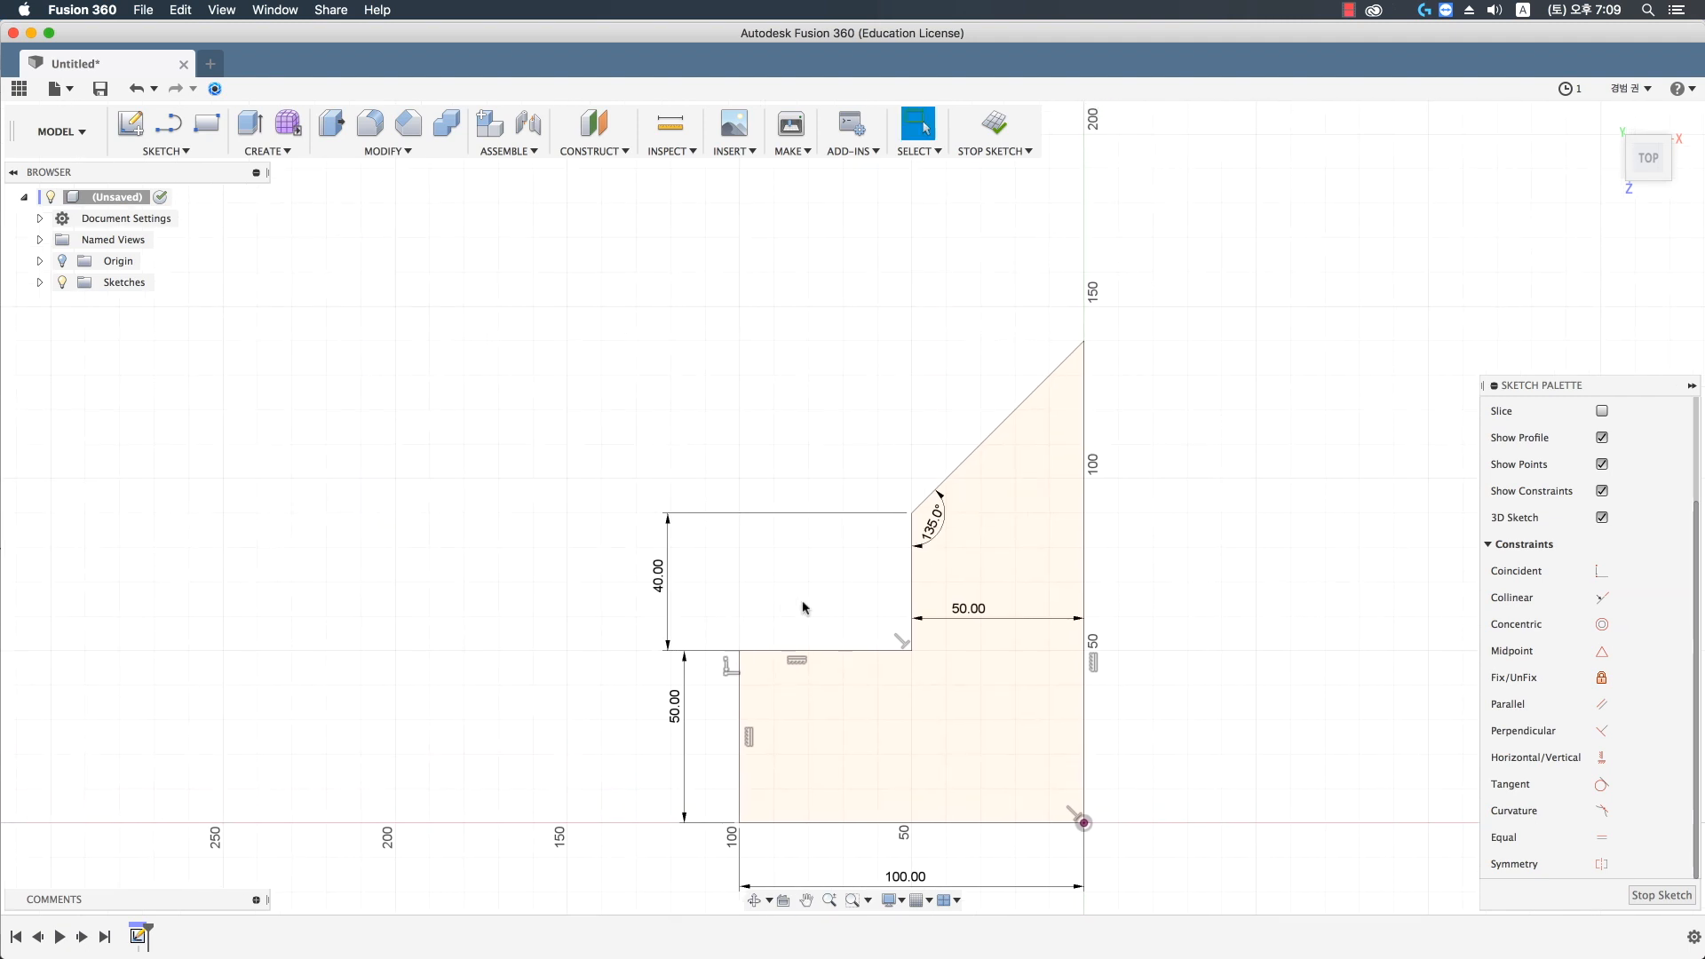
# - Finish the sketch and extrude its closed profile 100 mm upward as a new body
pyautogui.click(40, 282)
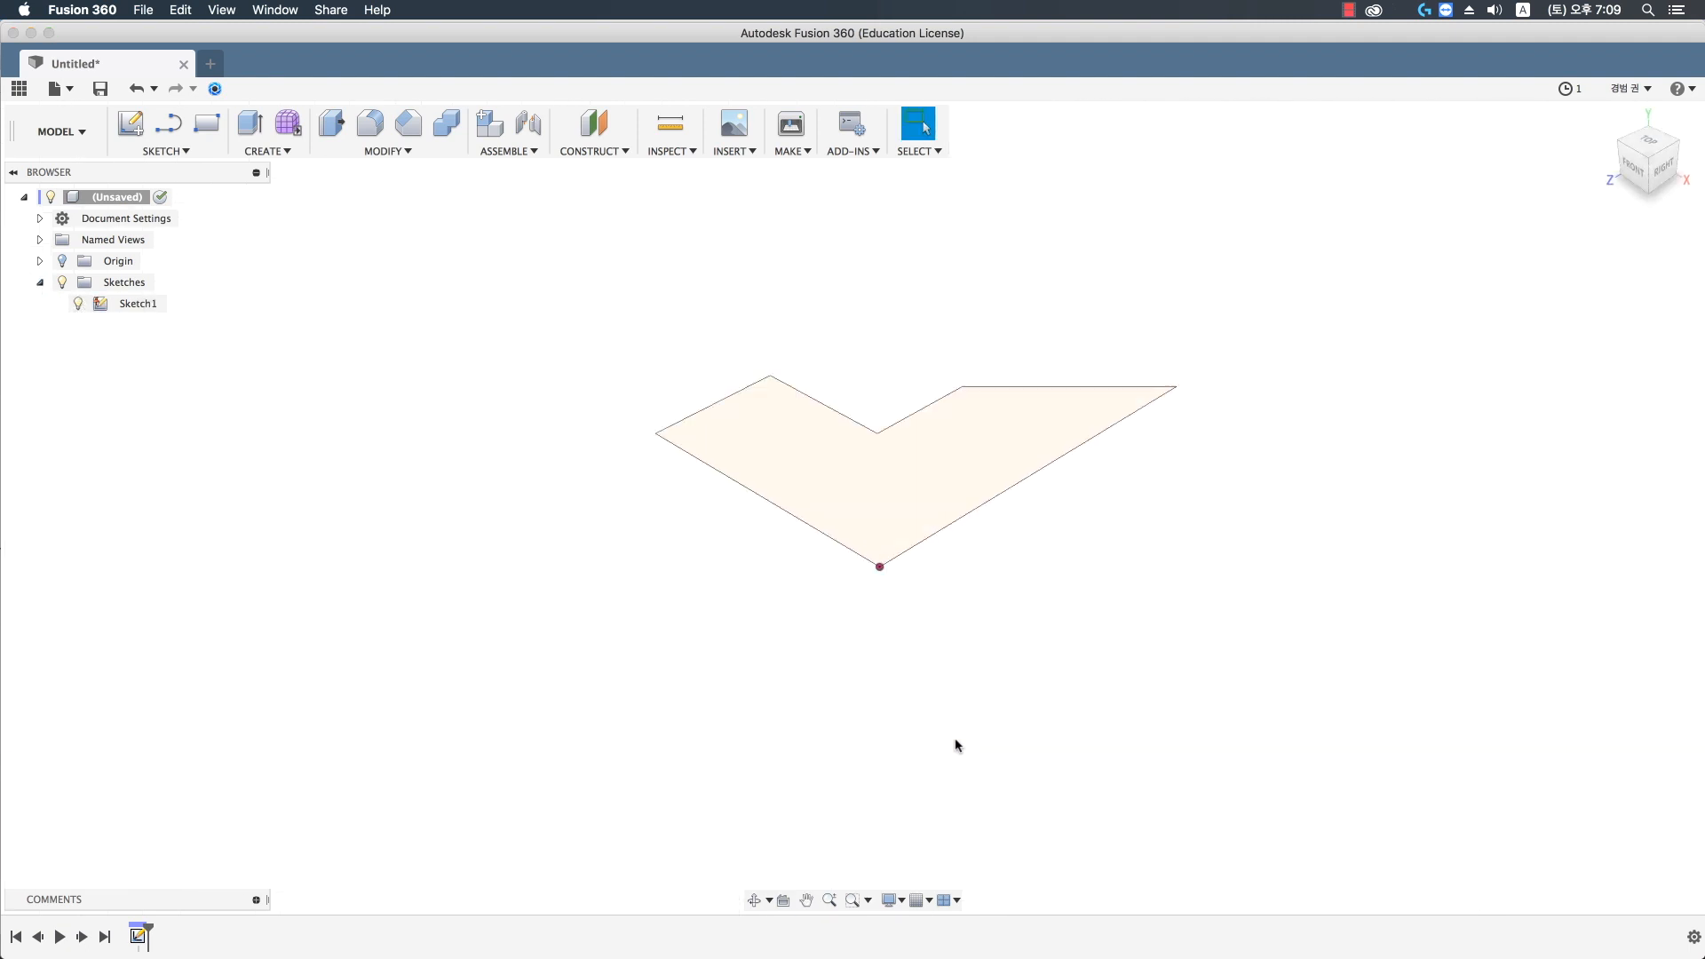
pyautogui.moveTo(920, 650)
pyautogui.keyDown('shift'); pyautogui.mouseDown(button='middle')
pyautogui.moveTo(1088, 631)
pyautogui.moveTo(1093, 589)
pyautogui.moveTo(1101, 737)
pyautogui.mouseUp(button='middle'); pyautogui.keyUp('shift')
pyautogui.press('e')
pyautogui.click(1064, 606)
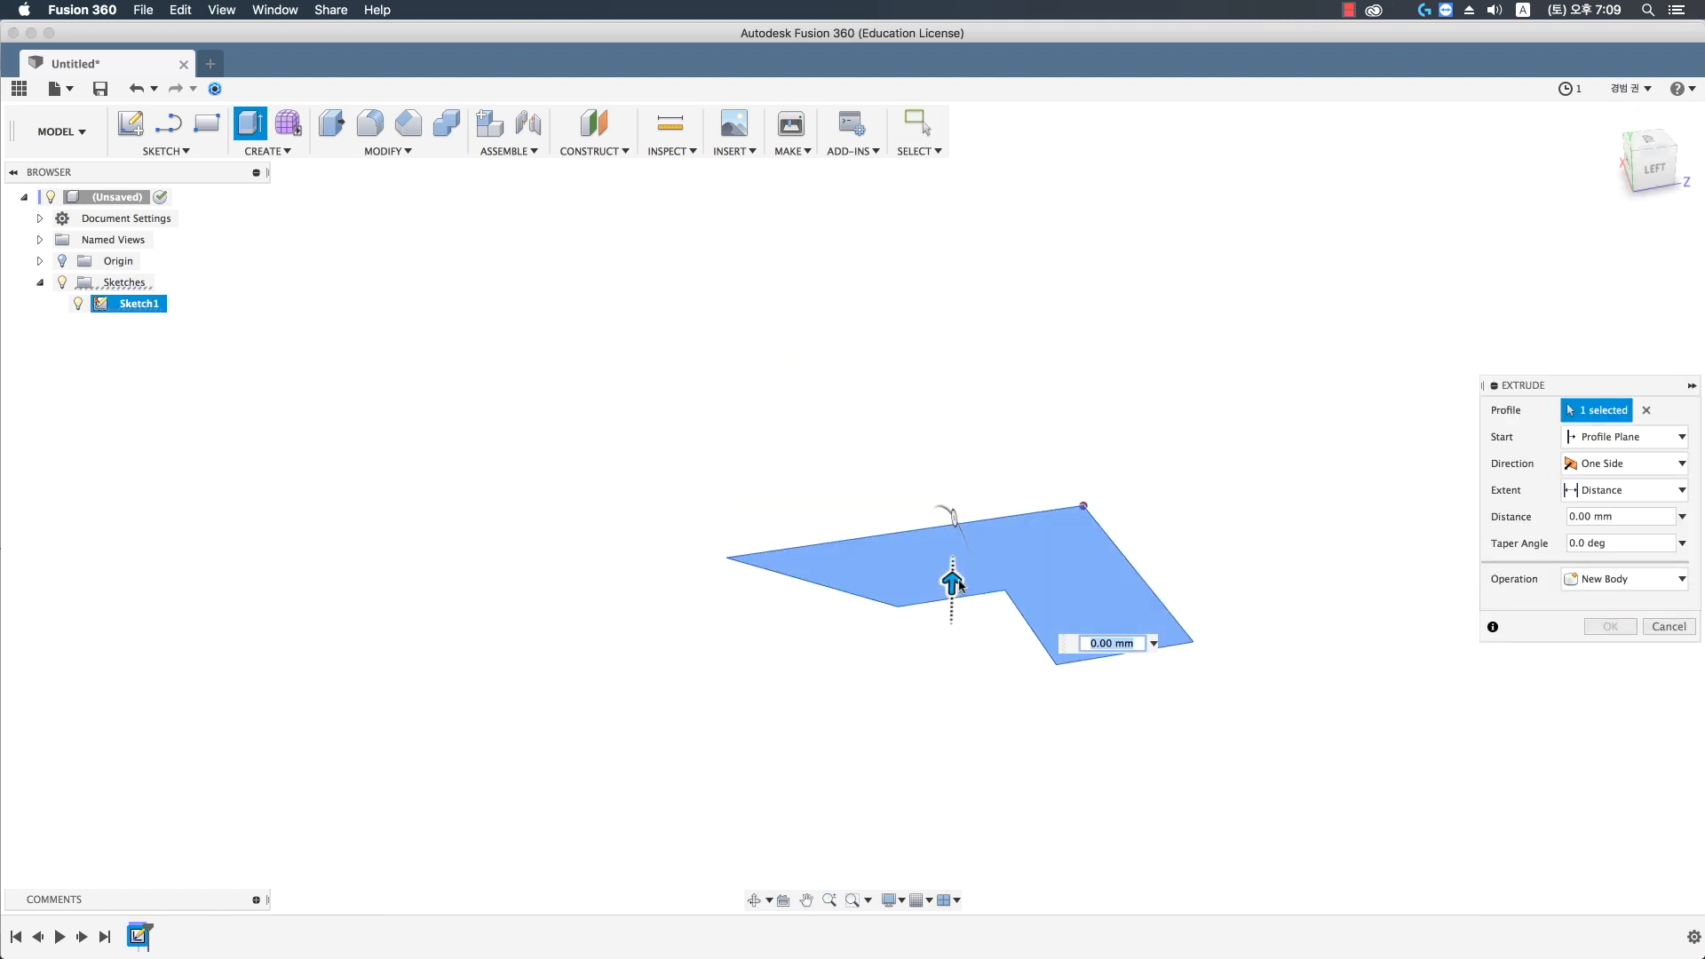
pyautogui.moveTo(951, 584); pyautogui.dragTo(982, 320)
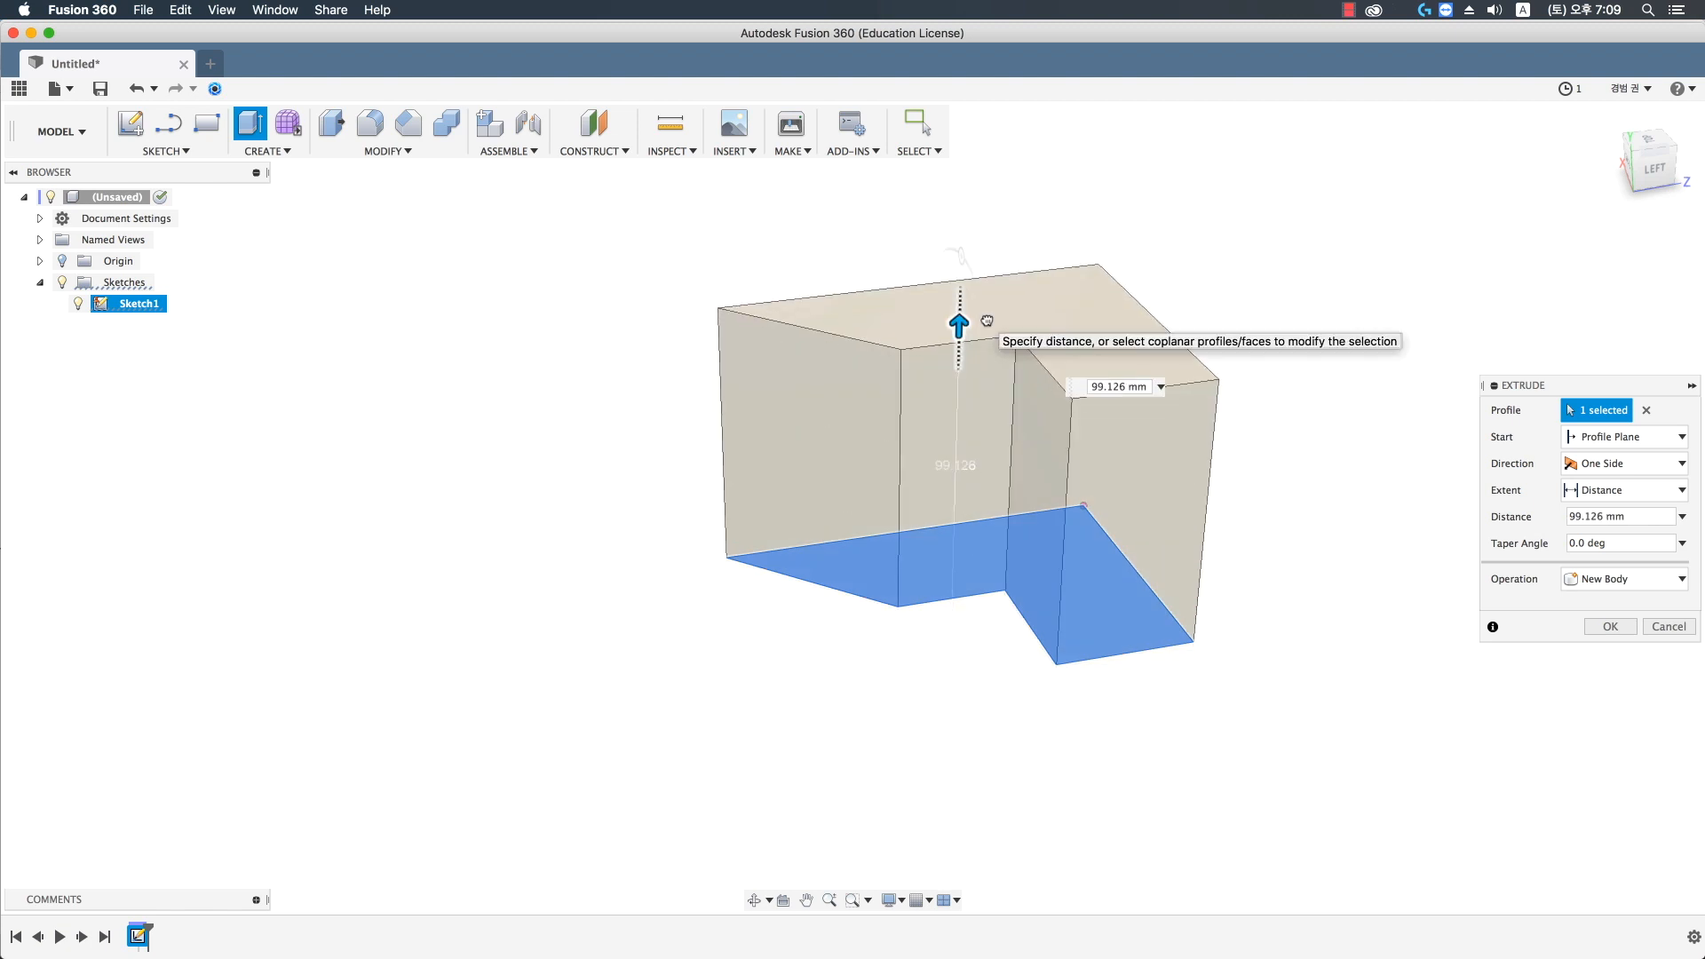
pyautogui.write('100')
pyautogui.press('Return')
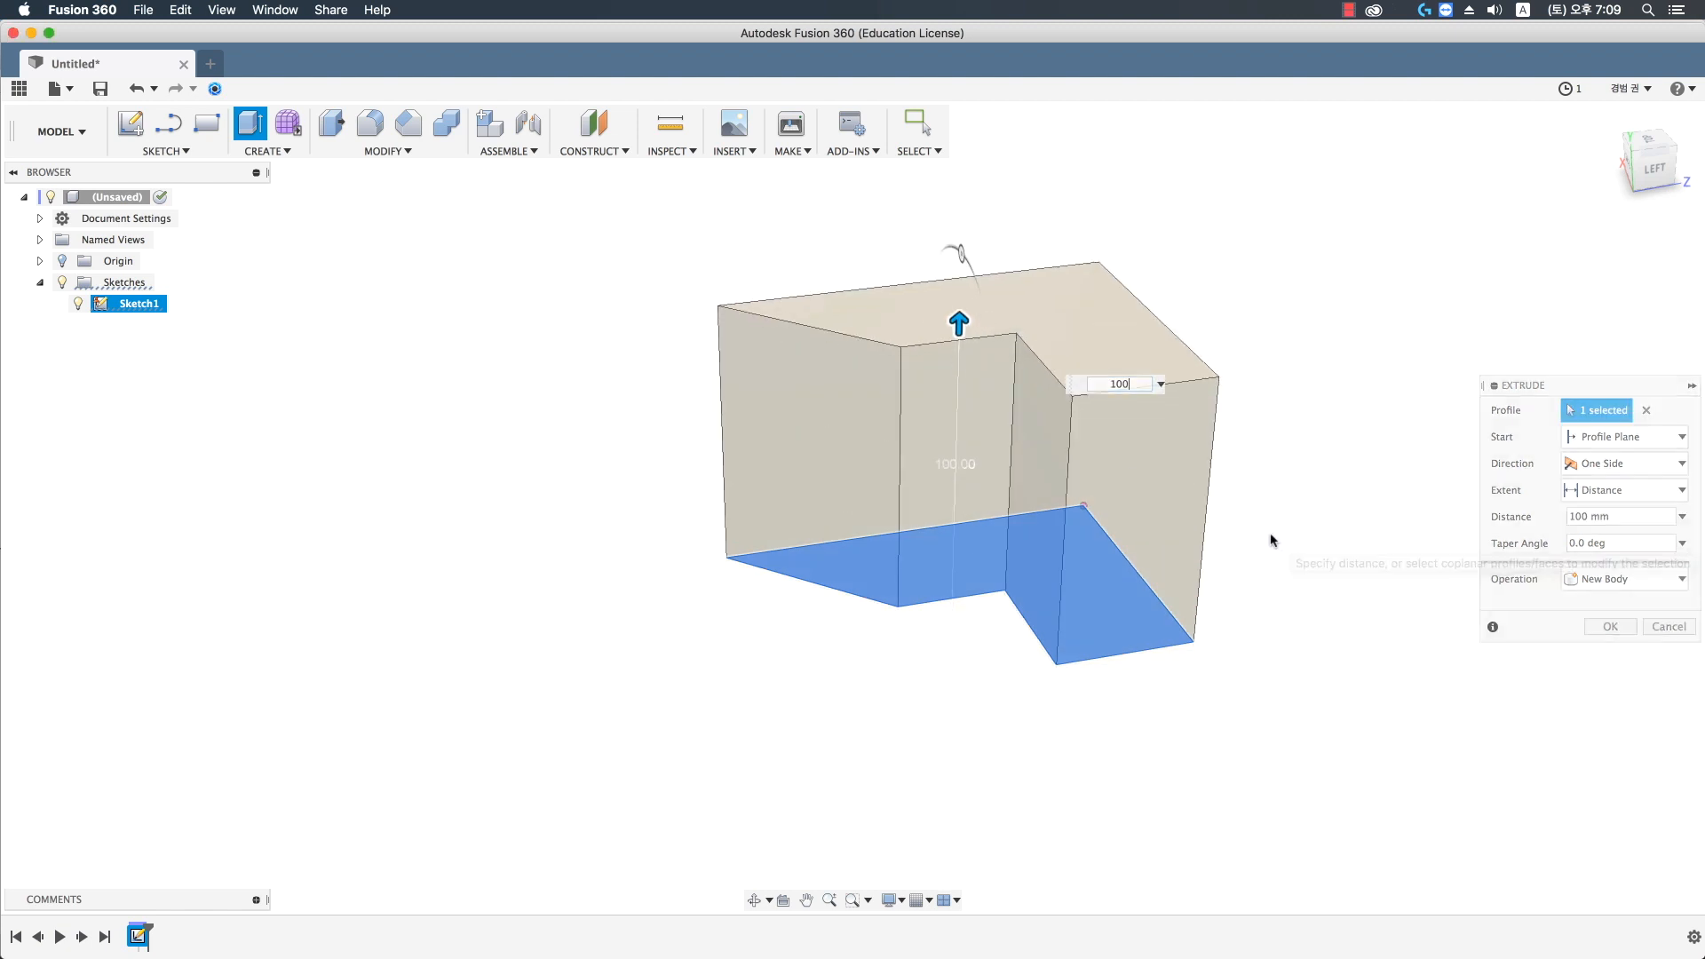
pyautogui.keyDown('shift'); pyautogui.moveTo(1003, 541); pyautogui.dragTo(1026, 607, button='middle'); pyautogui.keyUp('shift')
pyautogui.press('Escape')
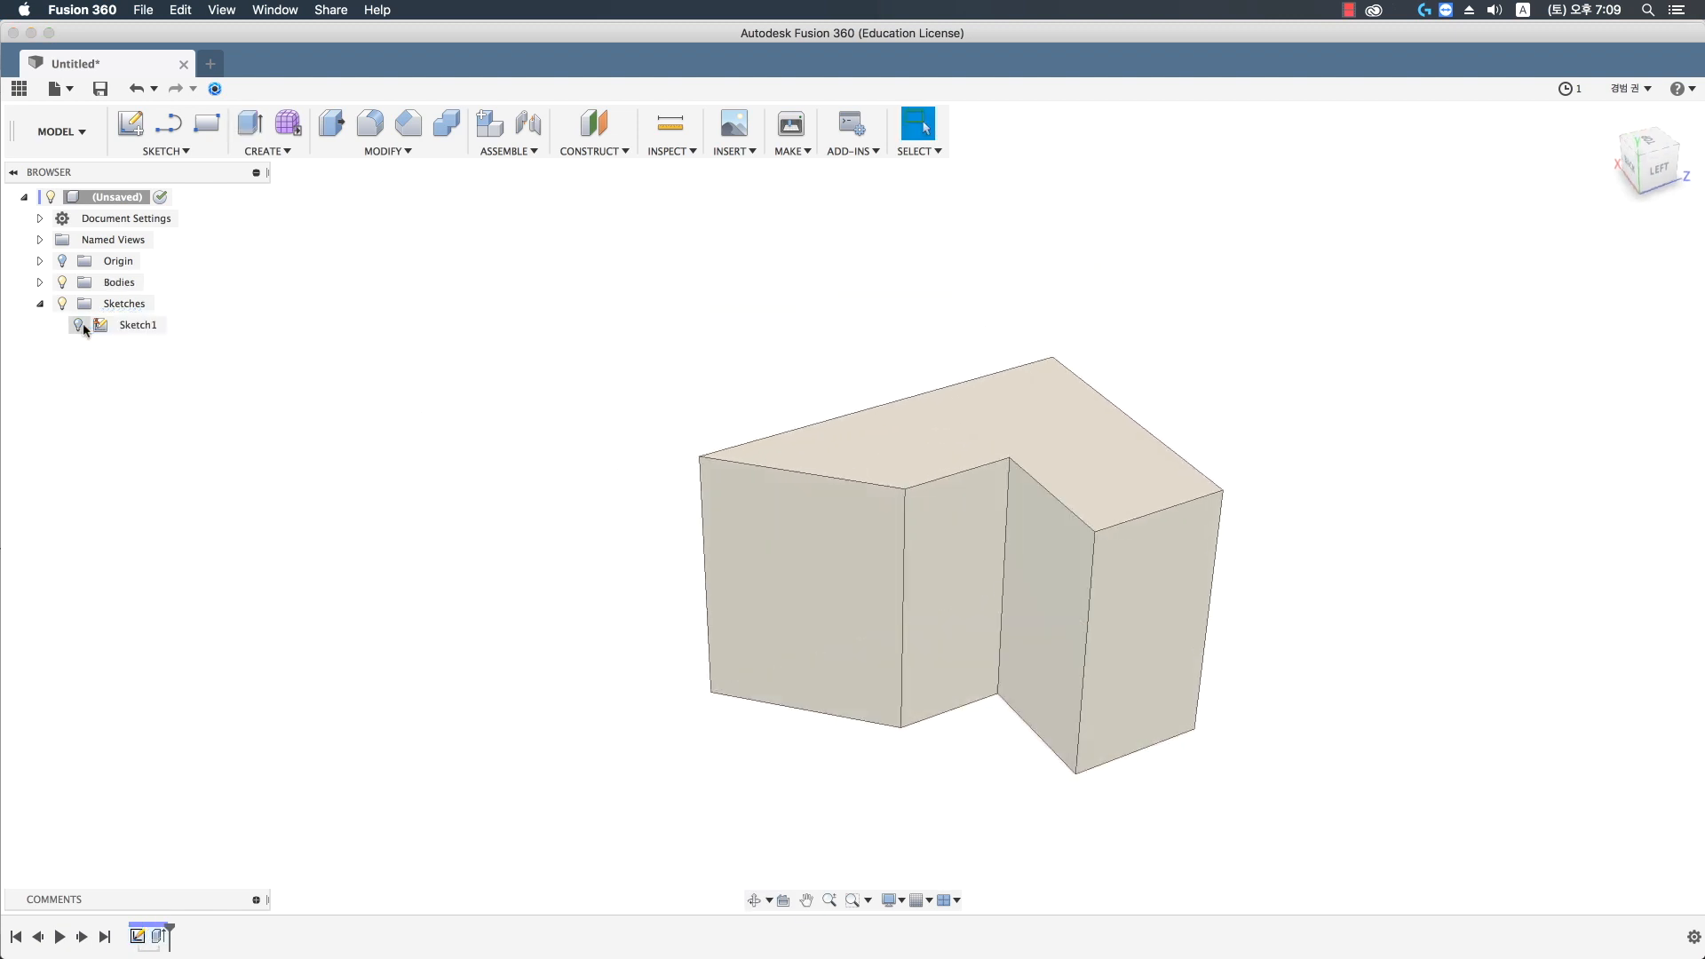
# - Start a fillet on the concave vertical edge, review its type options, and switch to Rhinoceros to inspect the filleted solids
pyautogui.press('f')
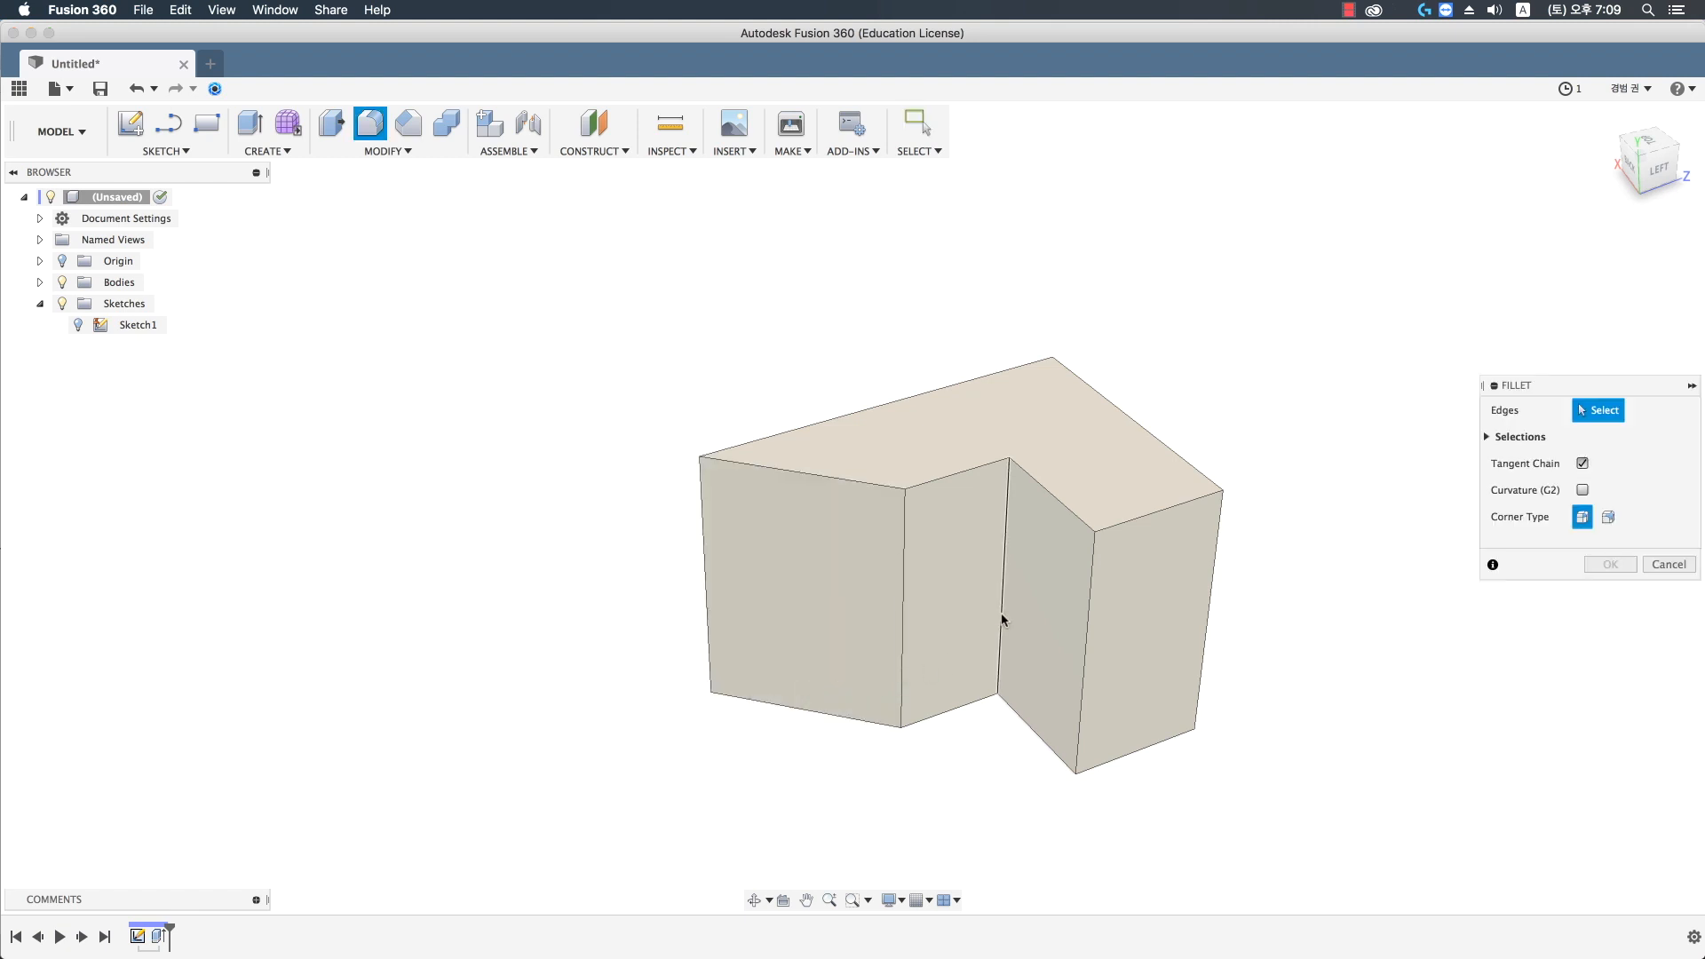
pyautogui.click(1003, 609)
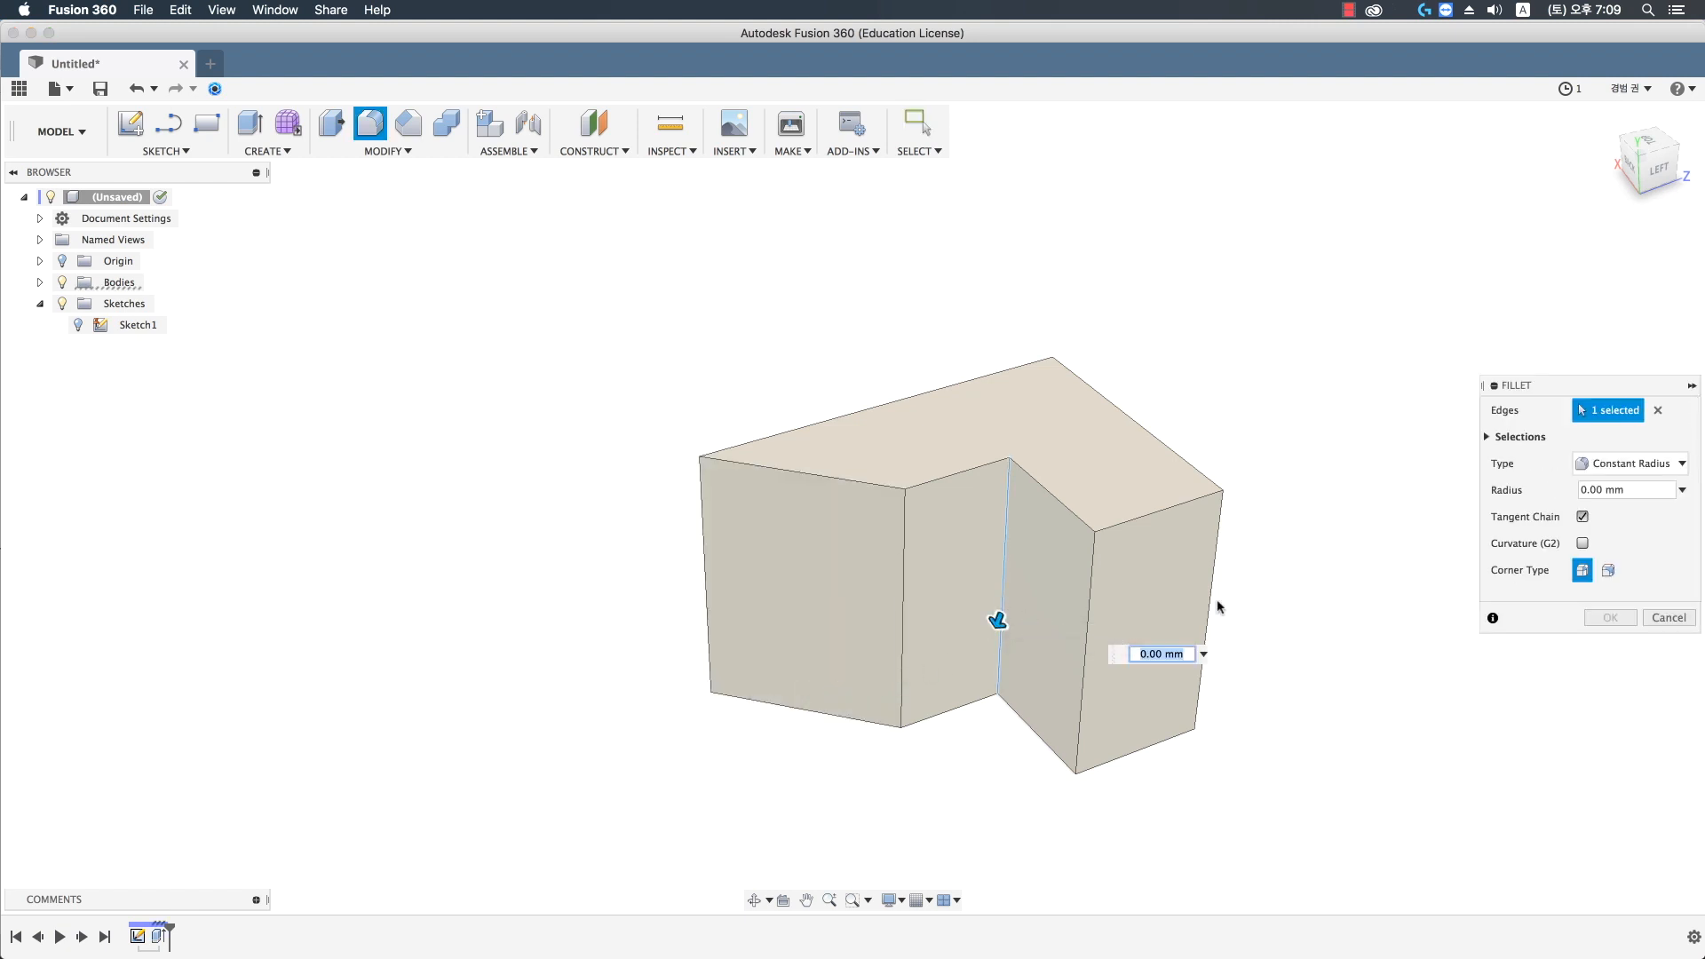
pyautogui.moveTo(1627, 386); pyautogui.dragTo(1344, 415)
pyautogui.click(1390, 494)
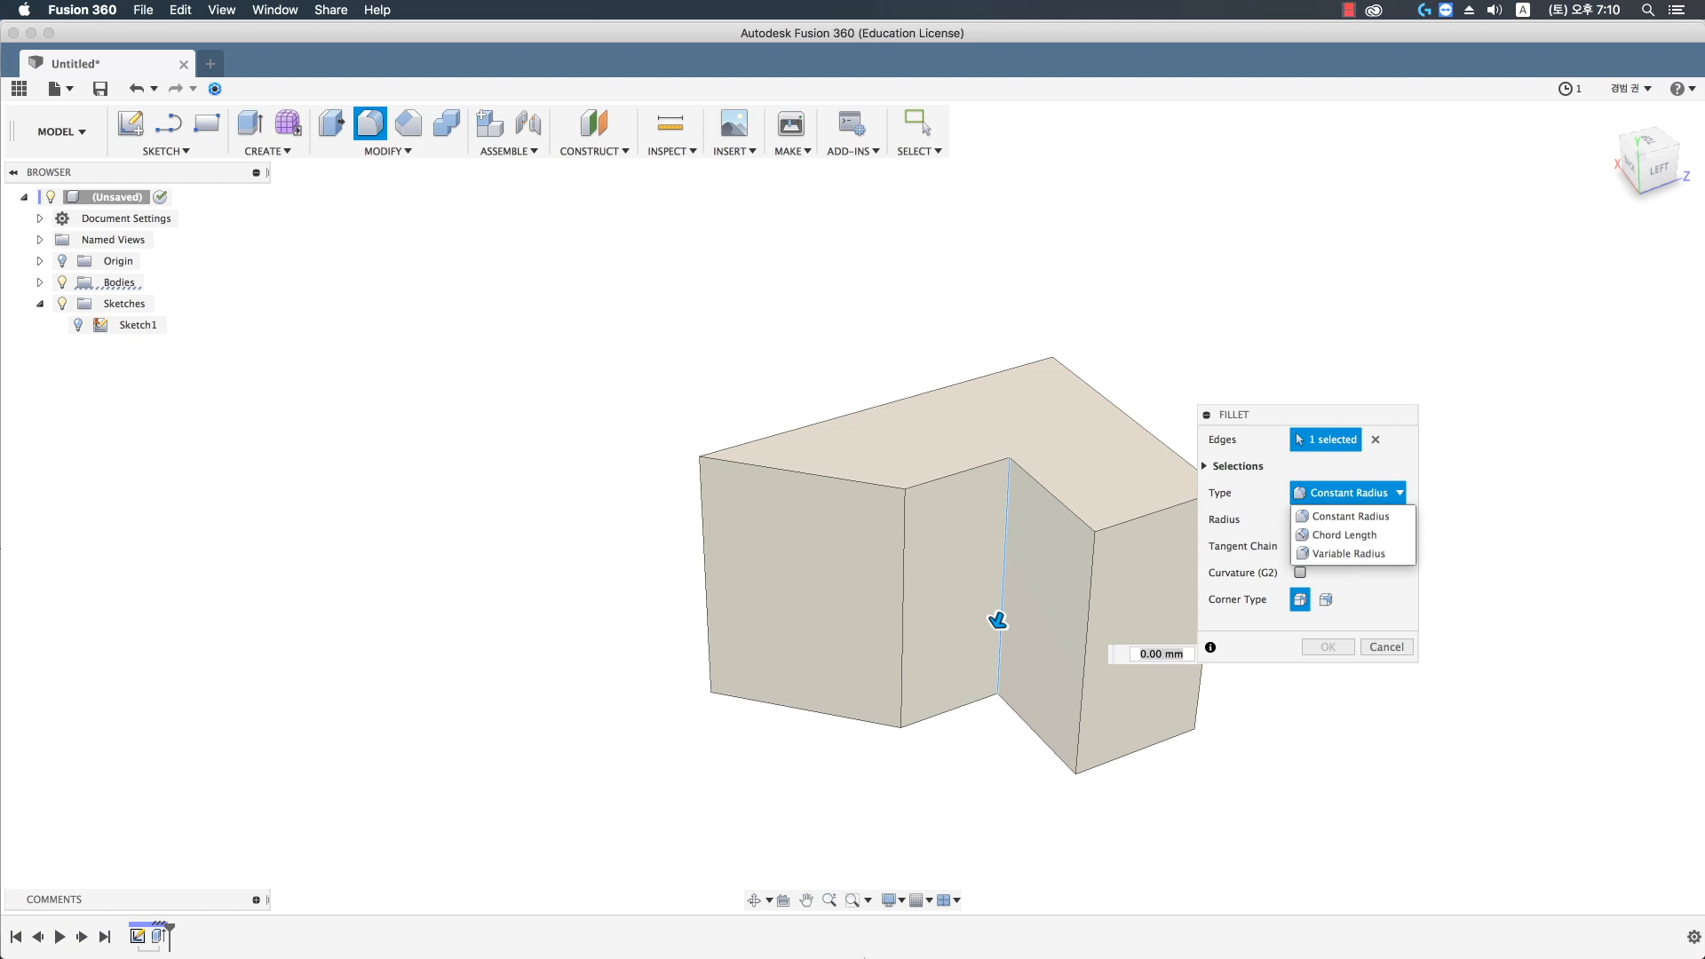
pyautogui.click(481, 923)
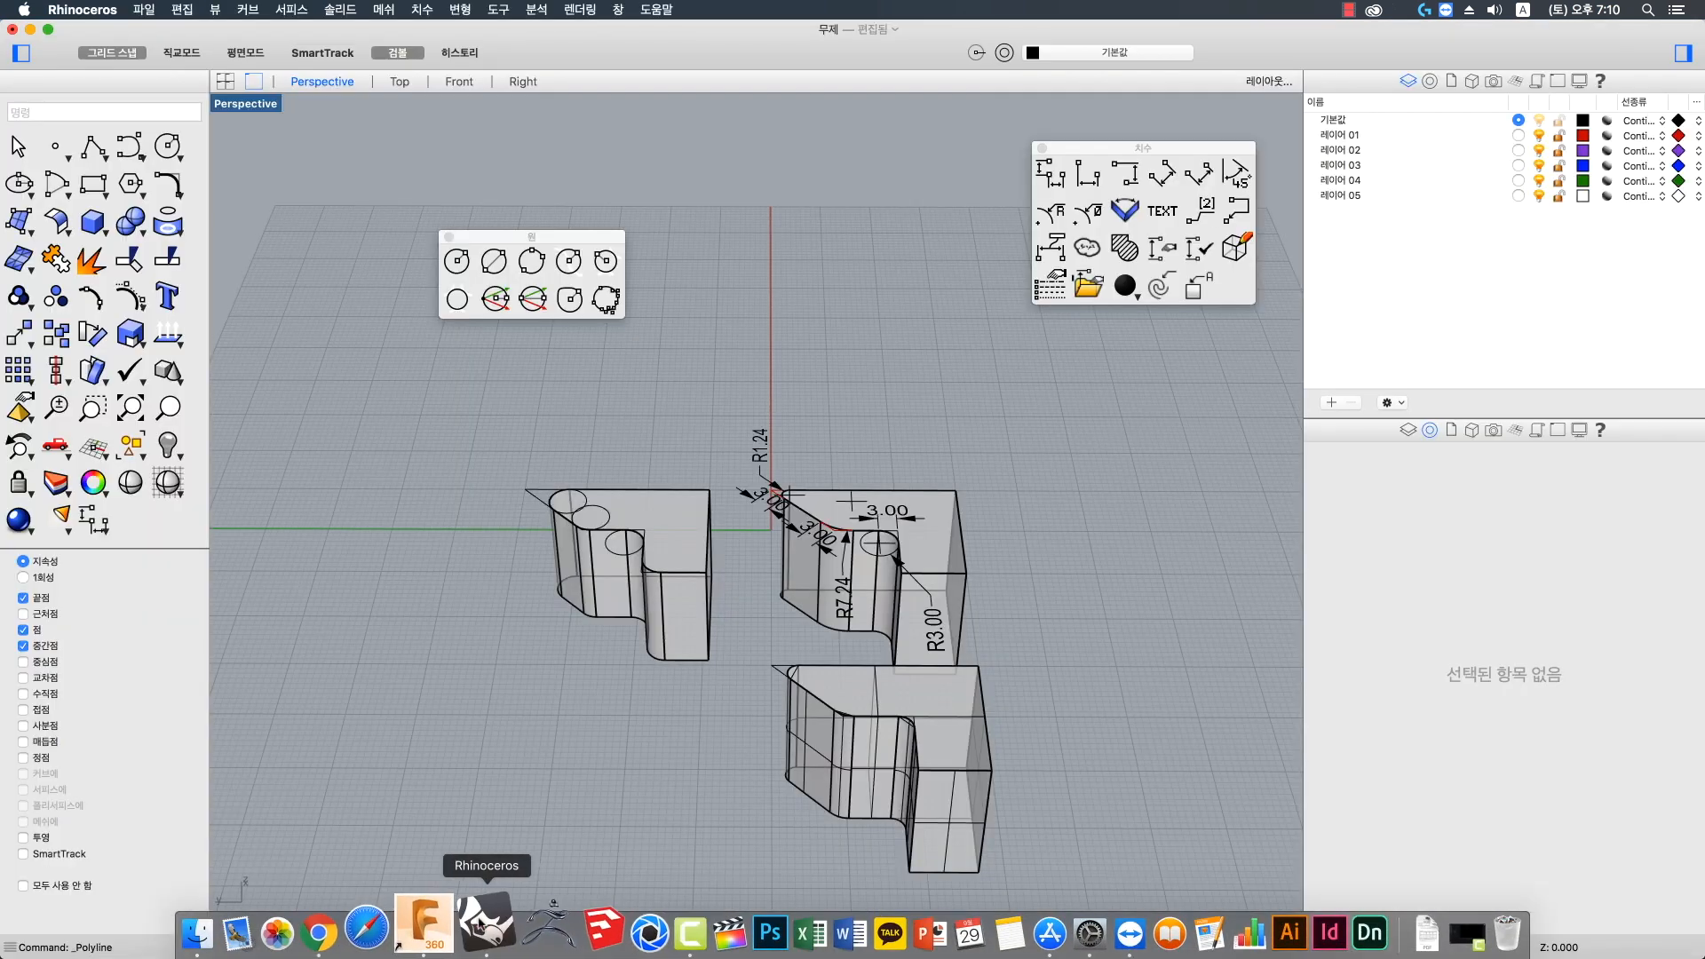
pyautogui.moveTo(877, 863); pyautogui.dragTo(909, 882, button='right')
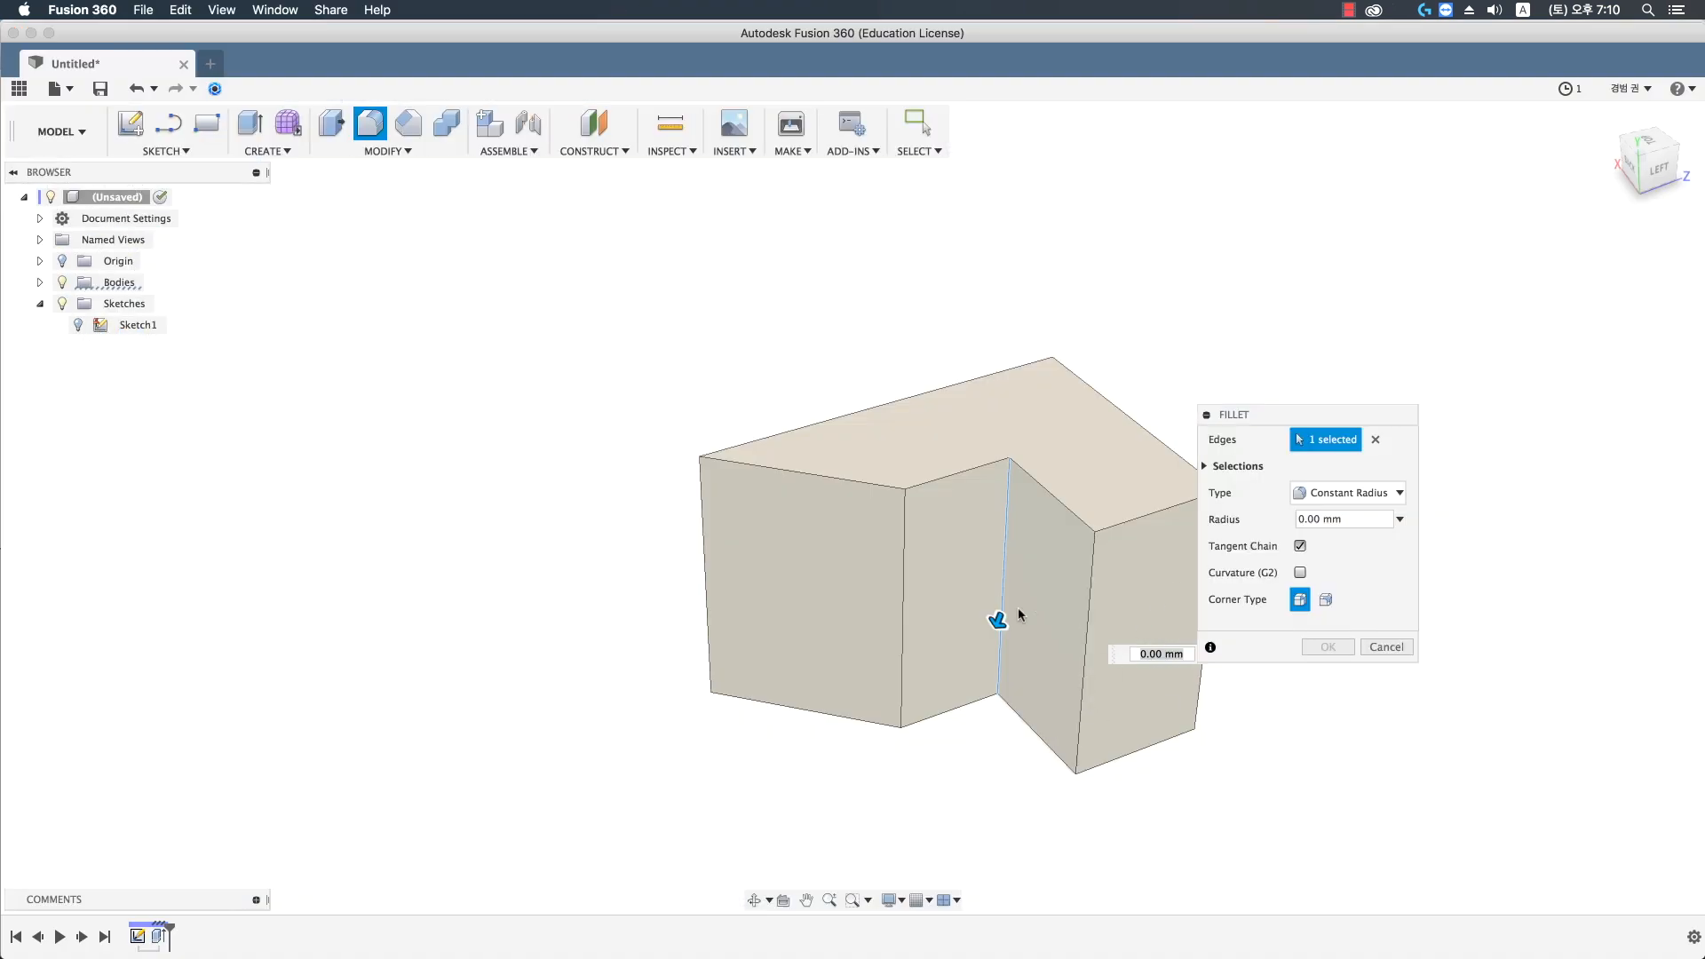
# - Back in Fusion 360, fillet the selected concave vertical edge with a constant radius
pyautogui.moveTo(1018, 612); pyautogui.dragTo(1047, 915)
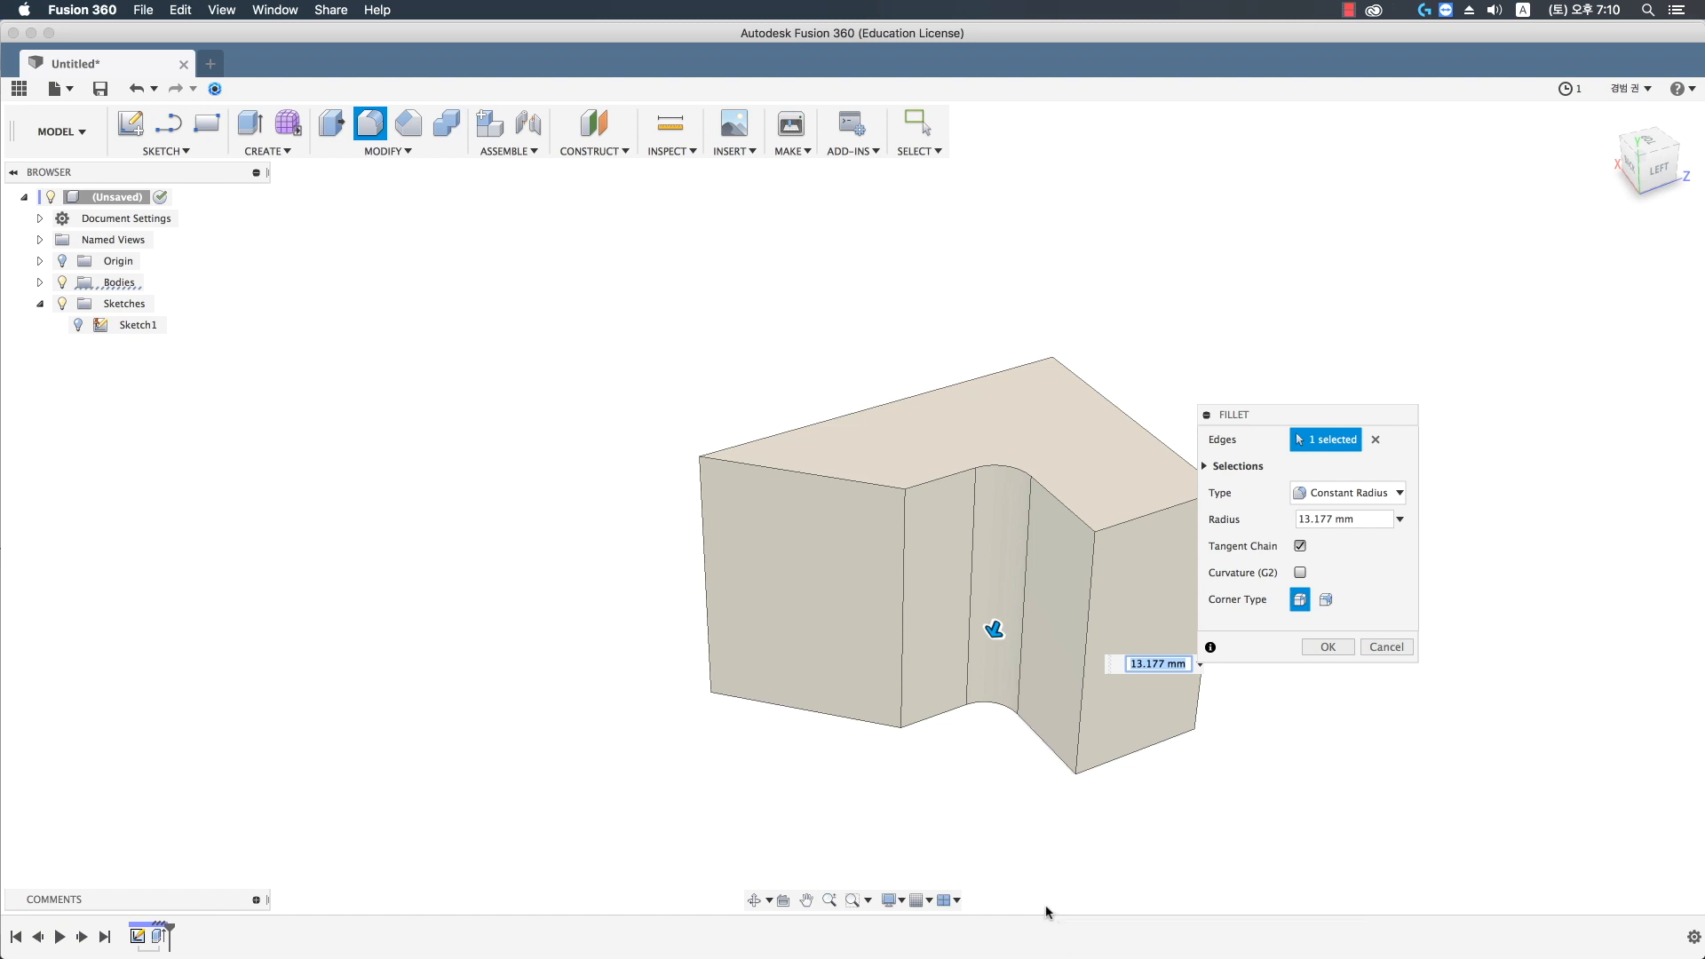
pyautogui.click(1336, 522)
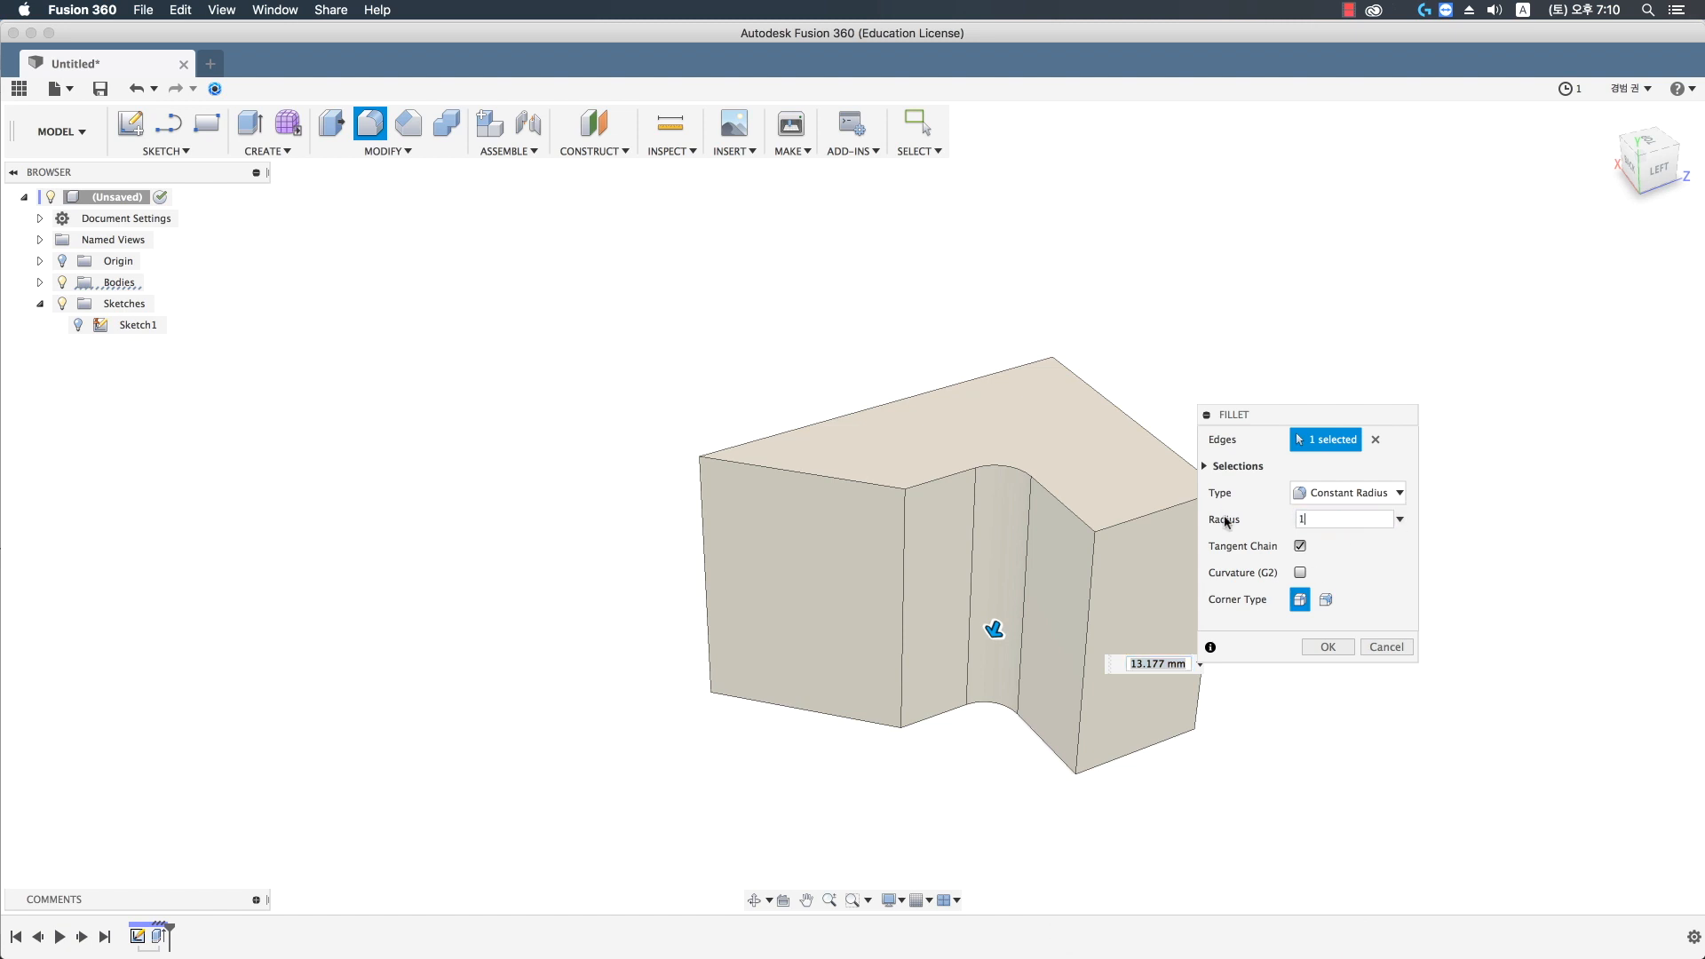
pyautogui.press('Return')
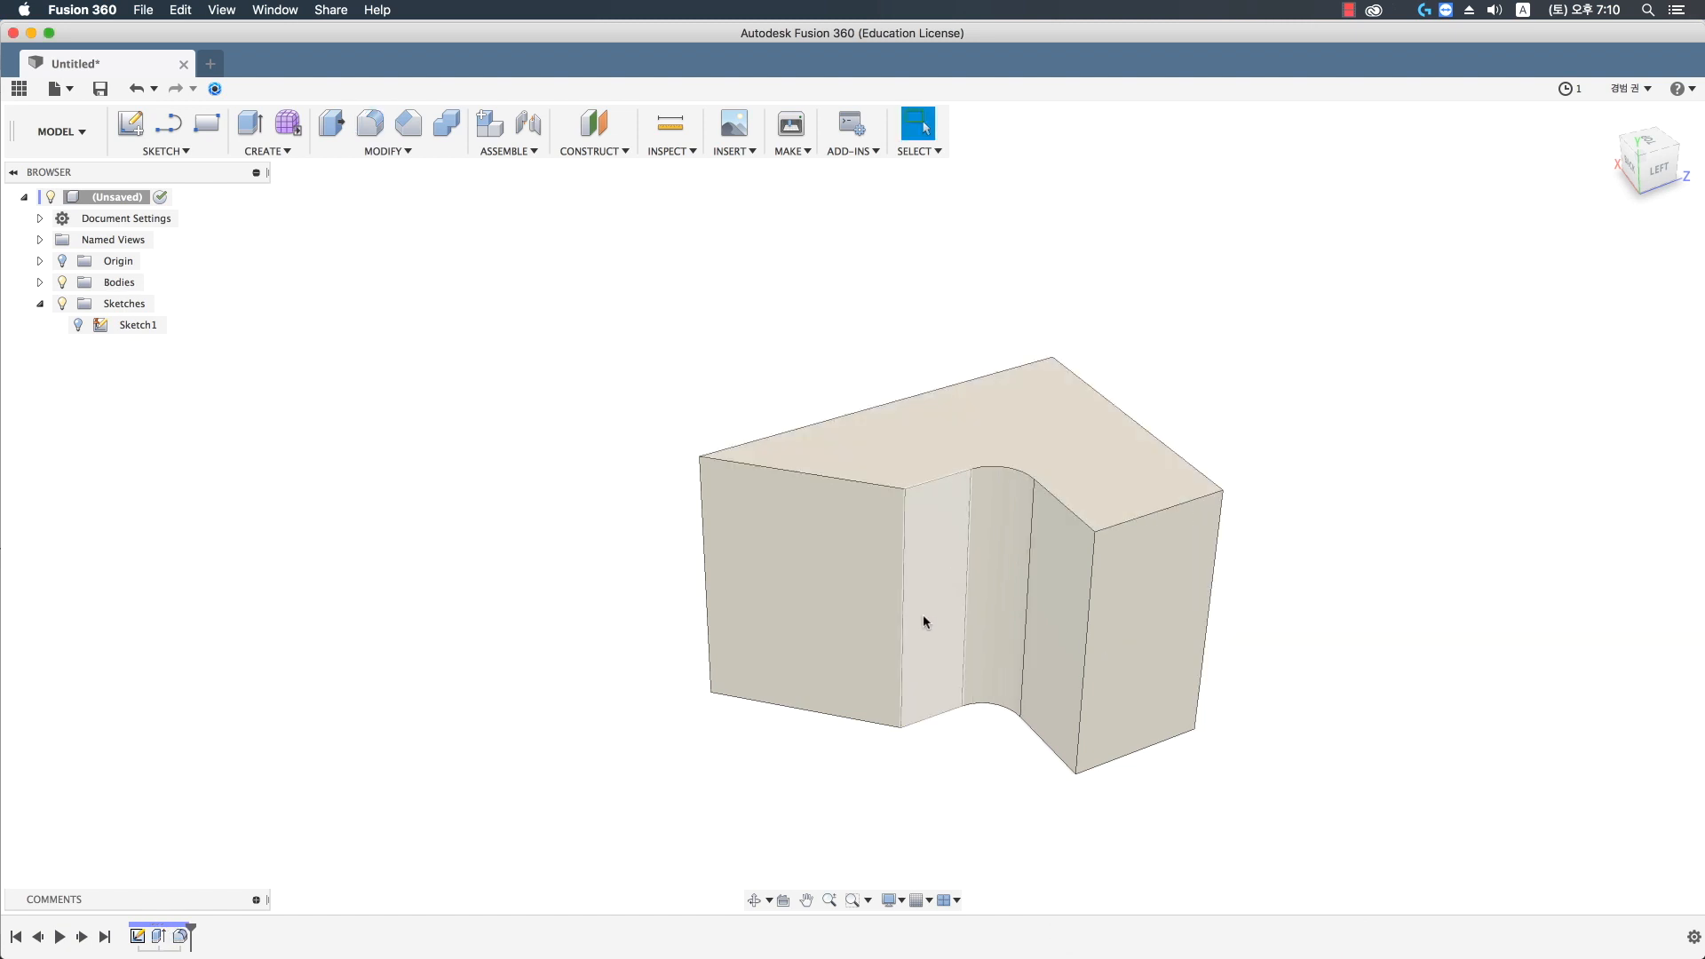
# - Fillet the obtuse vertical edge beside the sloped face with a constant radius of 15 mm
pyautogui.press('Return')
pyautogui.click(902, 605)
pyautogui.write('15')
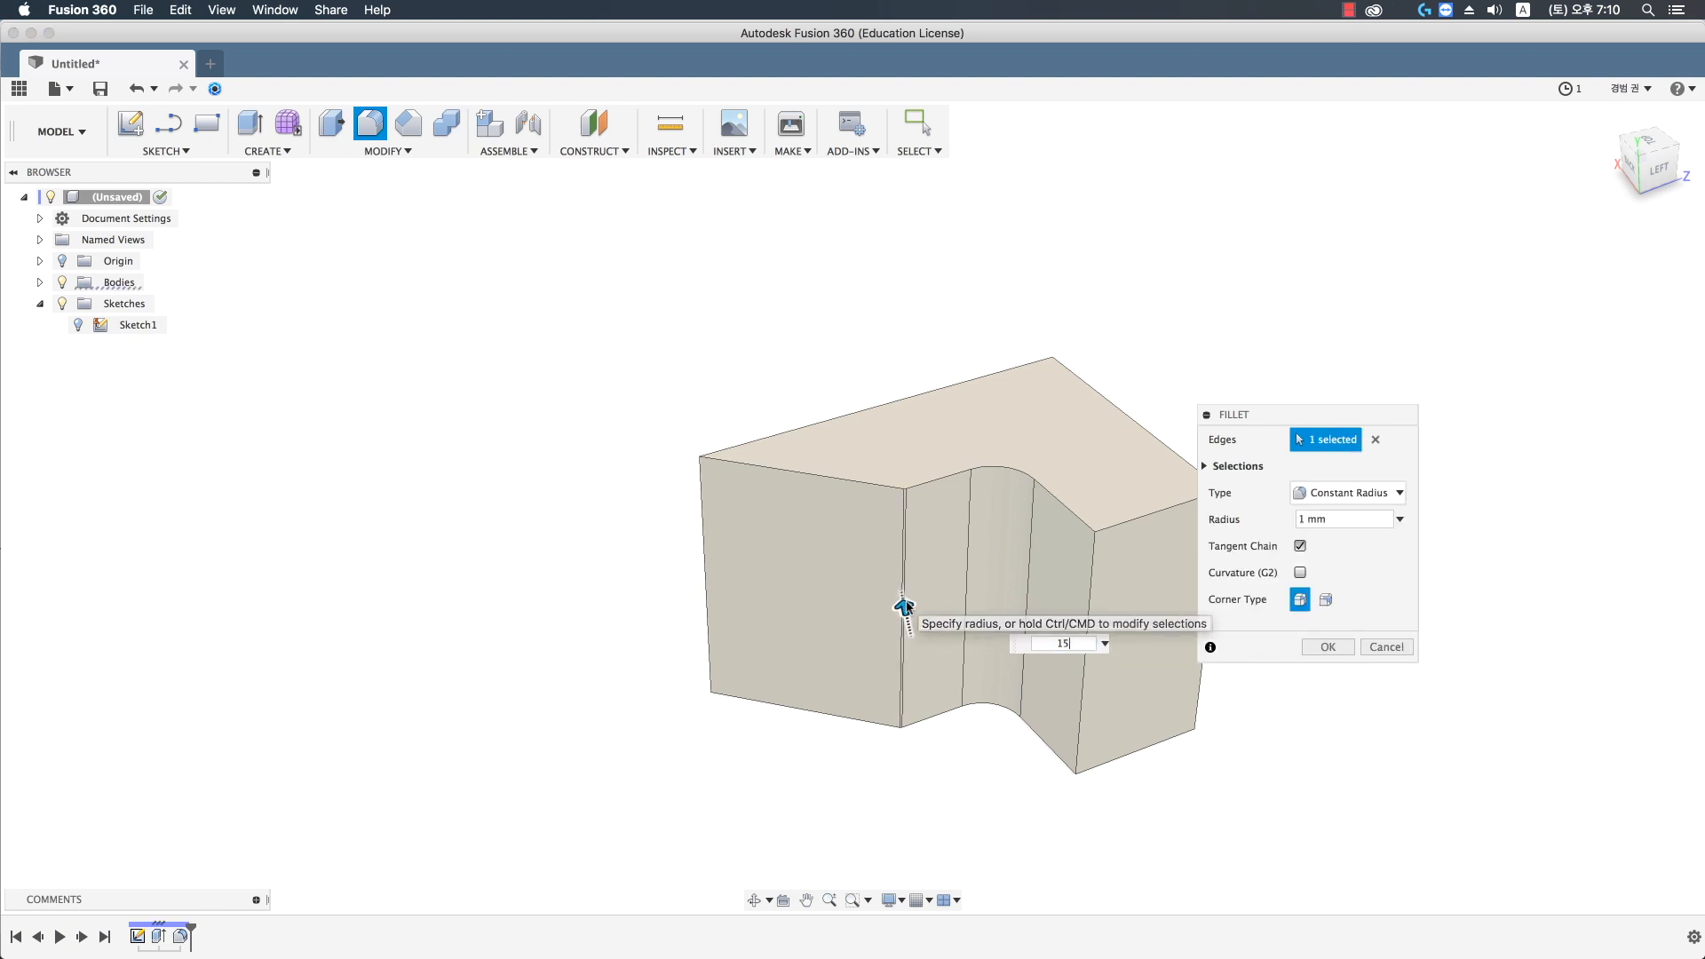
pyautogui.press('Return')
pyautogui.press('Return')
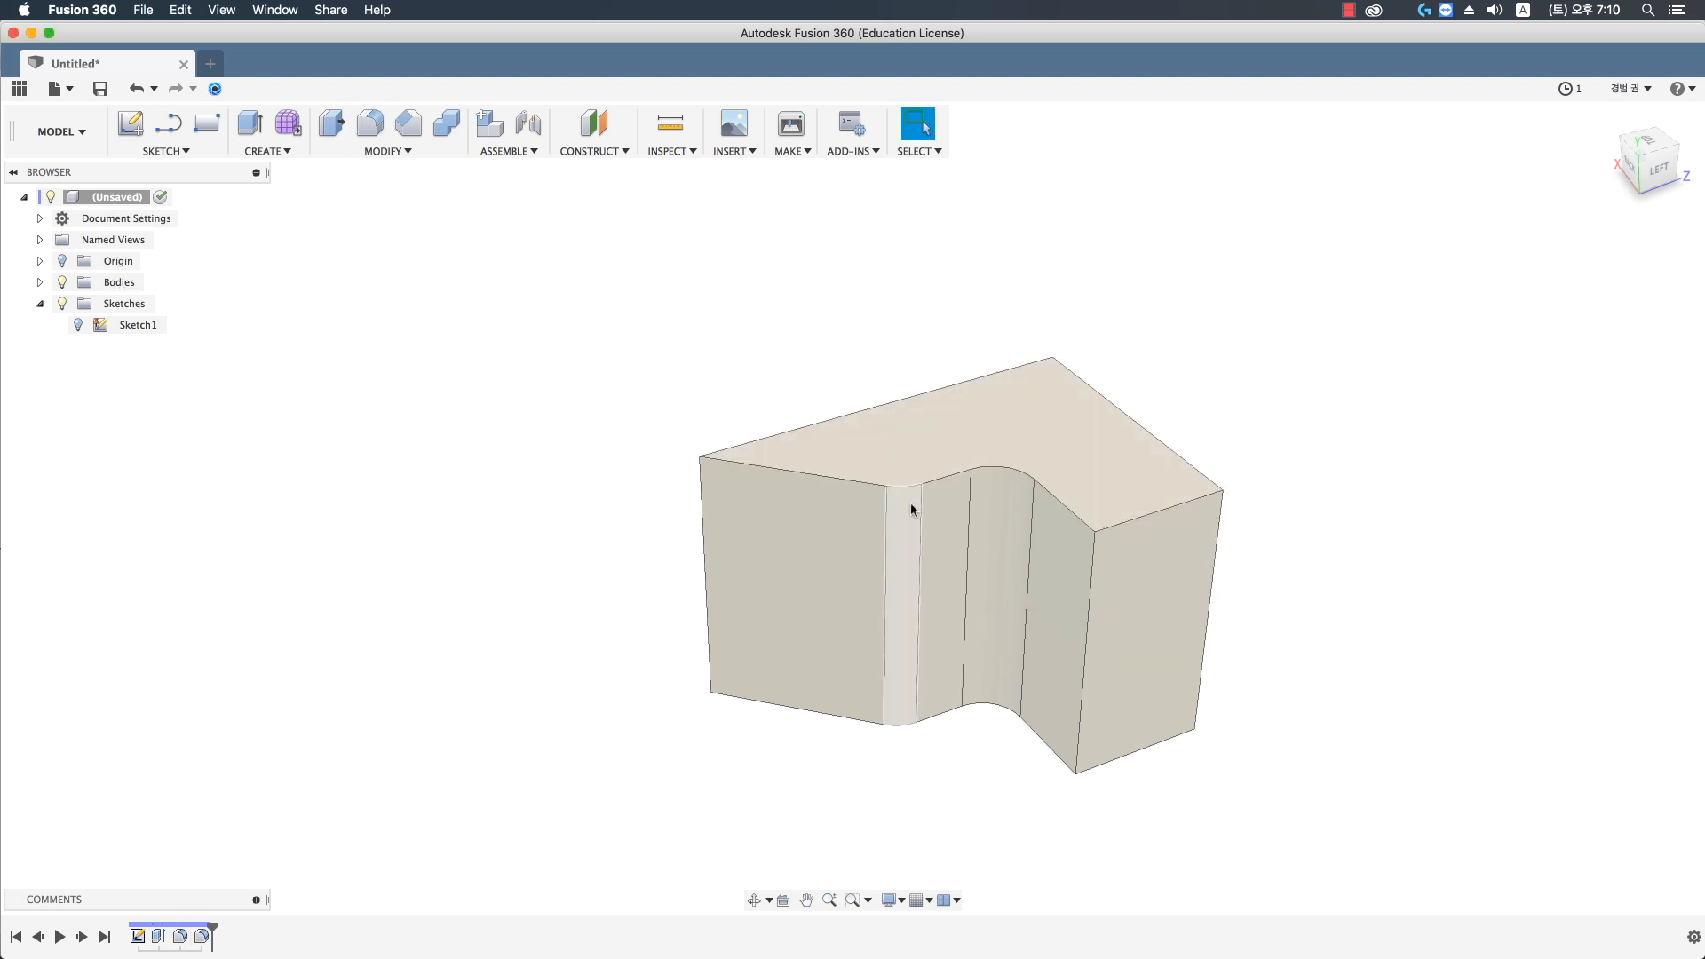
# - Fillet the sharp vertical edge at the far end of the sloped face with a 15 mm radius
pyautogui.press('Return')
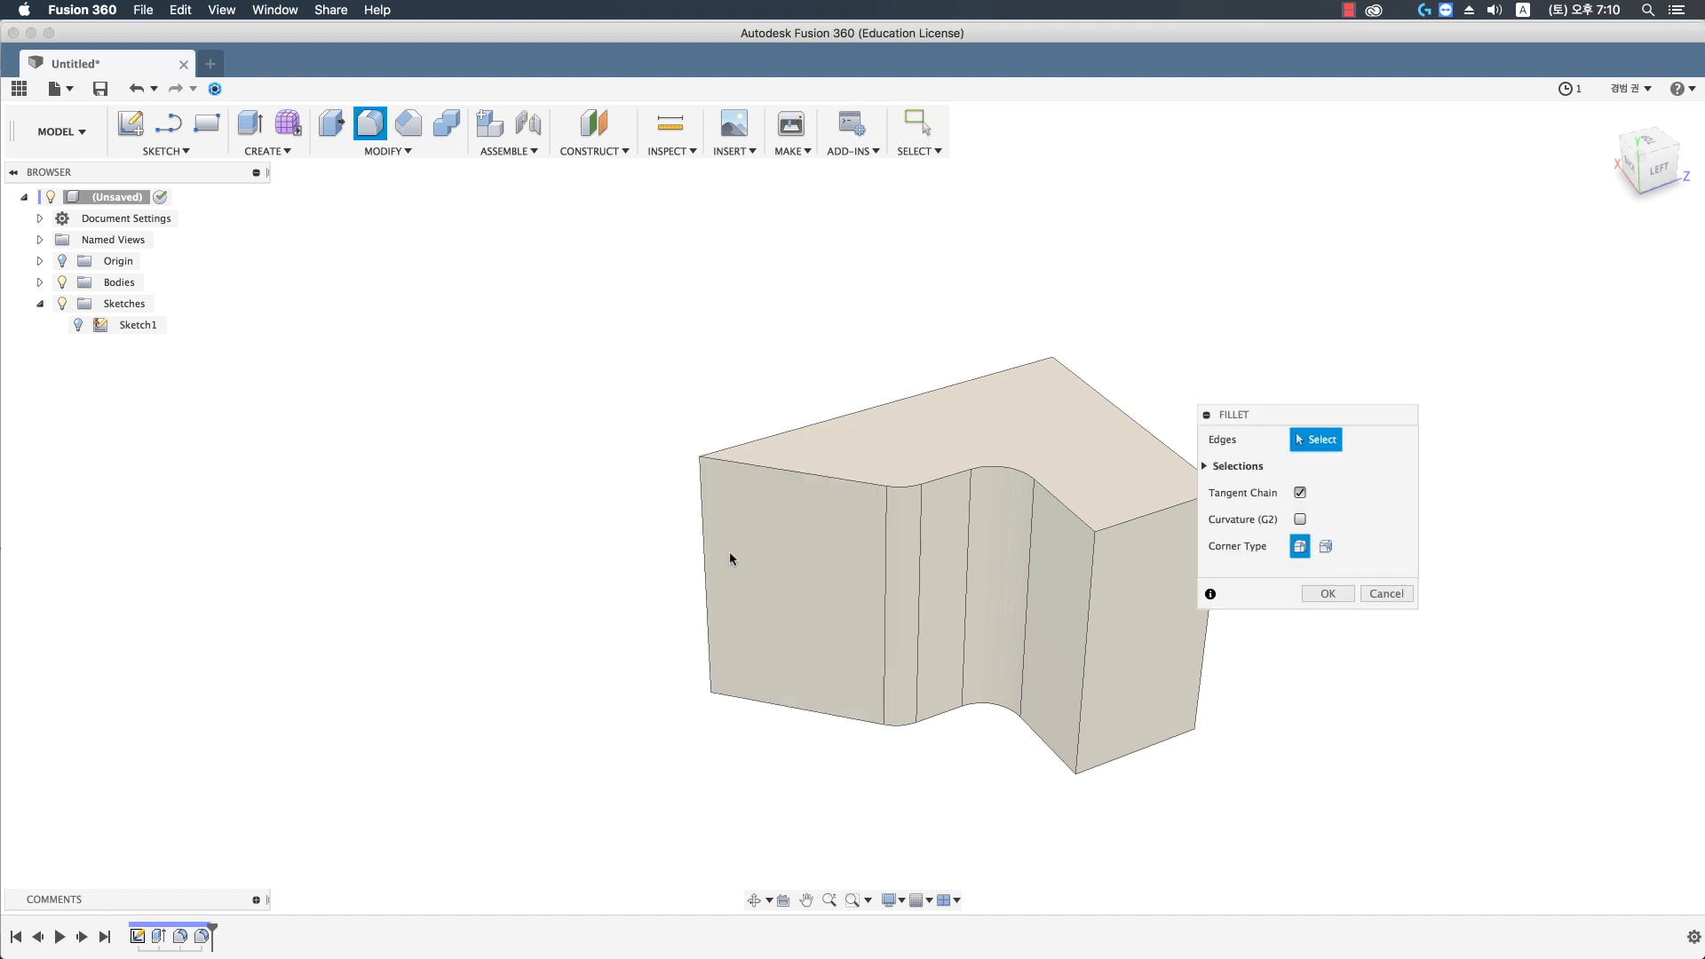
pyautogui.click(706, 543)
pyautogui.write('15')
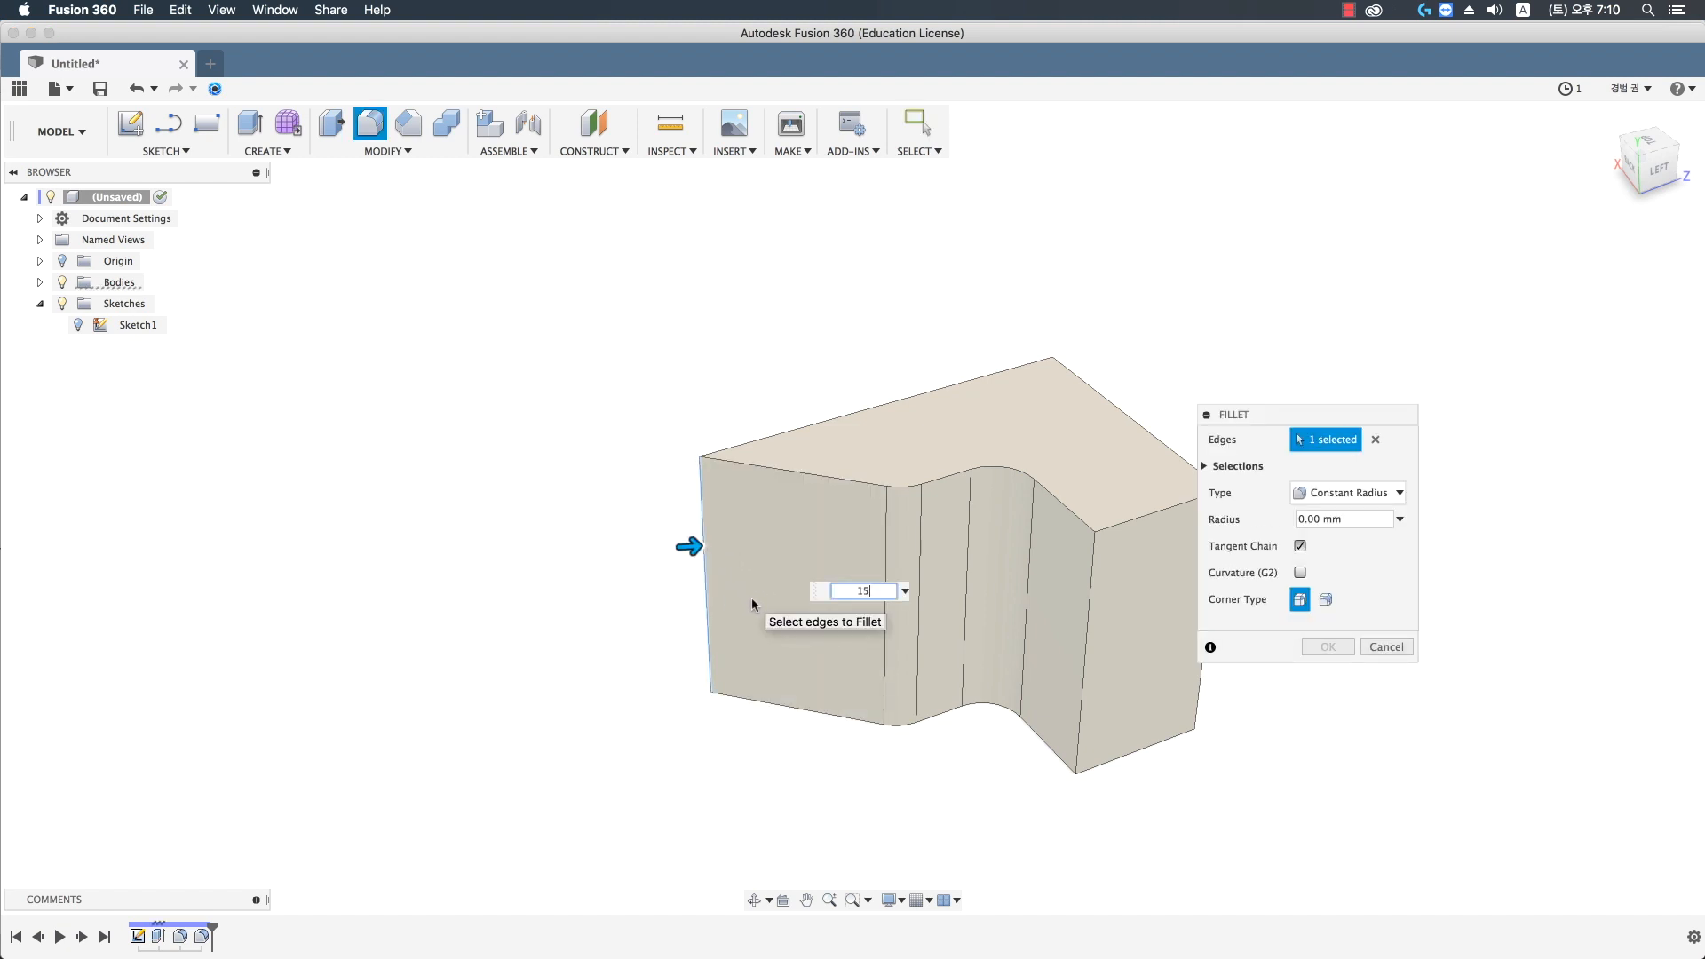
pyautogui.press('Return')
pyautogui.keyDown('shift'); pyautogui.moveTo(754, 598); pyautogui.dragTo(883, 779, button='middle'); pyautogui.keyUp('shift')
pyautogui.keyDown('shift'); pyautogui.moveTo(1031, 746); pyautogui.dragTo(960, 724, button='middle'); pyautogui.keyUp('shift')
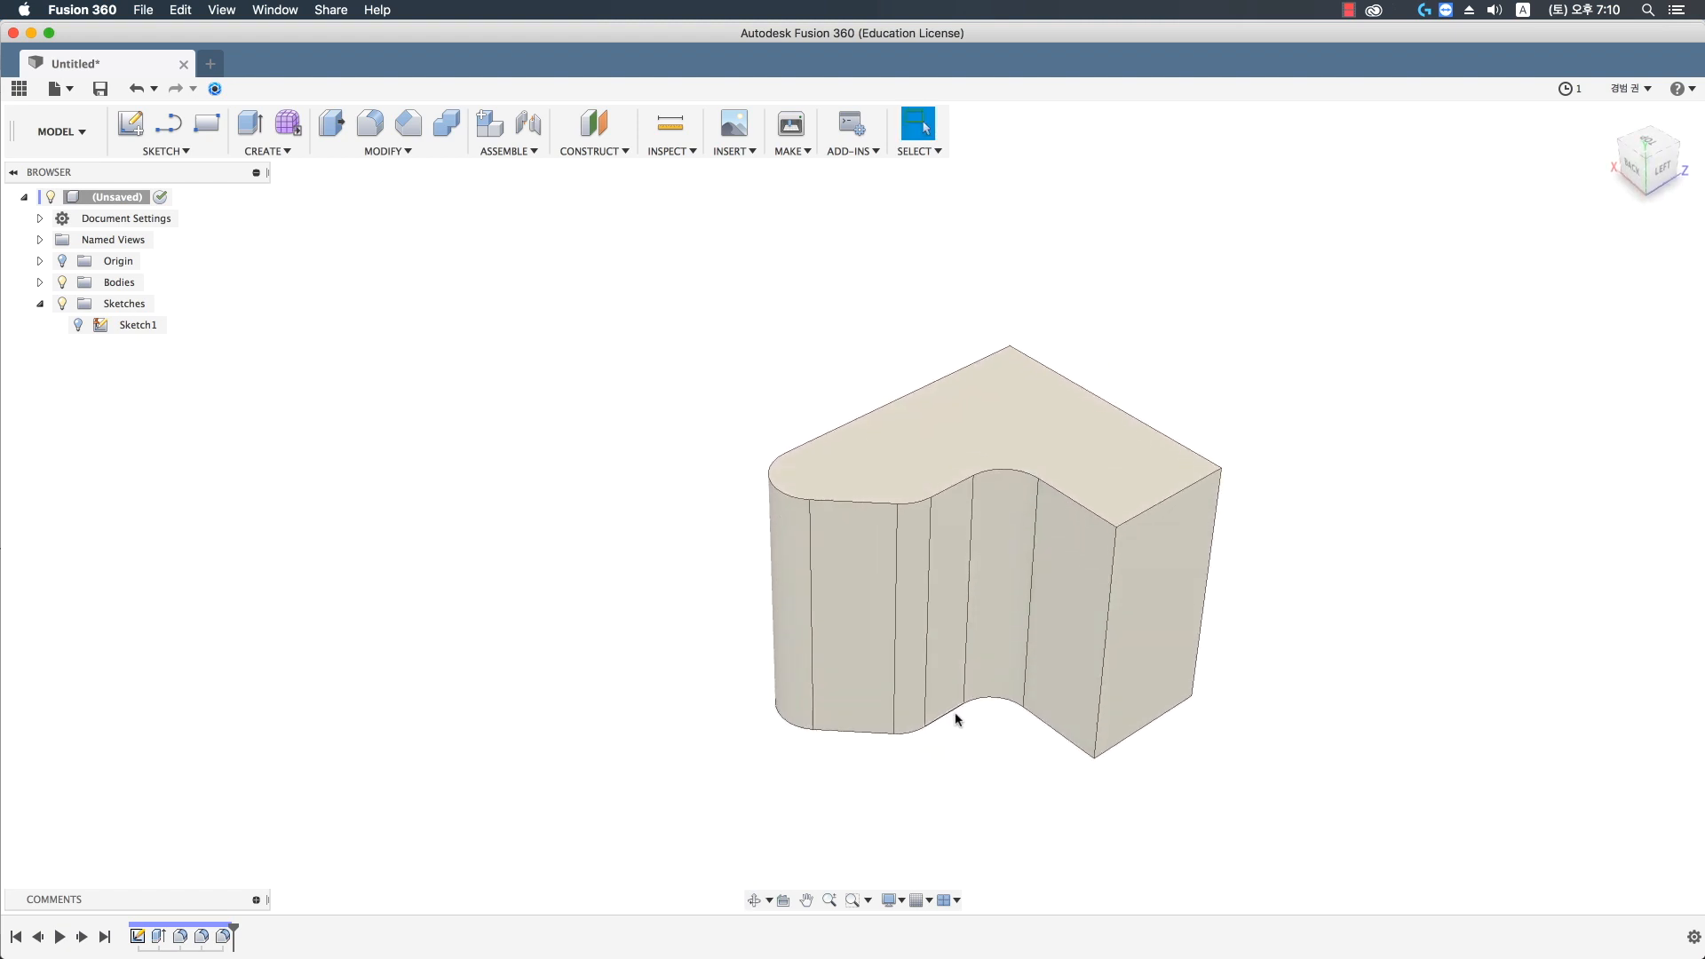
# - Undo the three edge fillets on the extruded body
pyautogui.press('super+z')
pyautogui.press('super+z')
pyautogui.press('super+z')
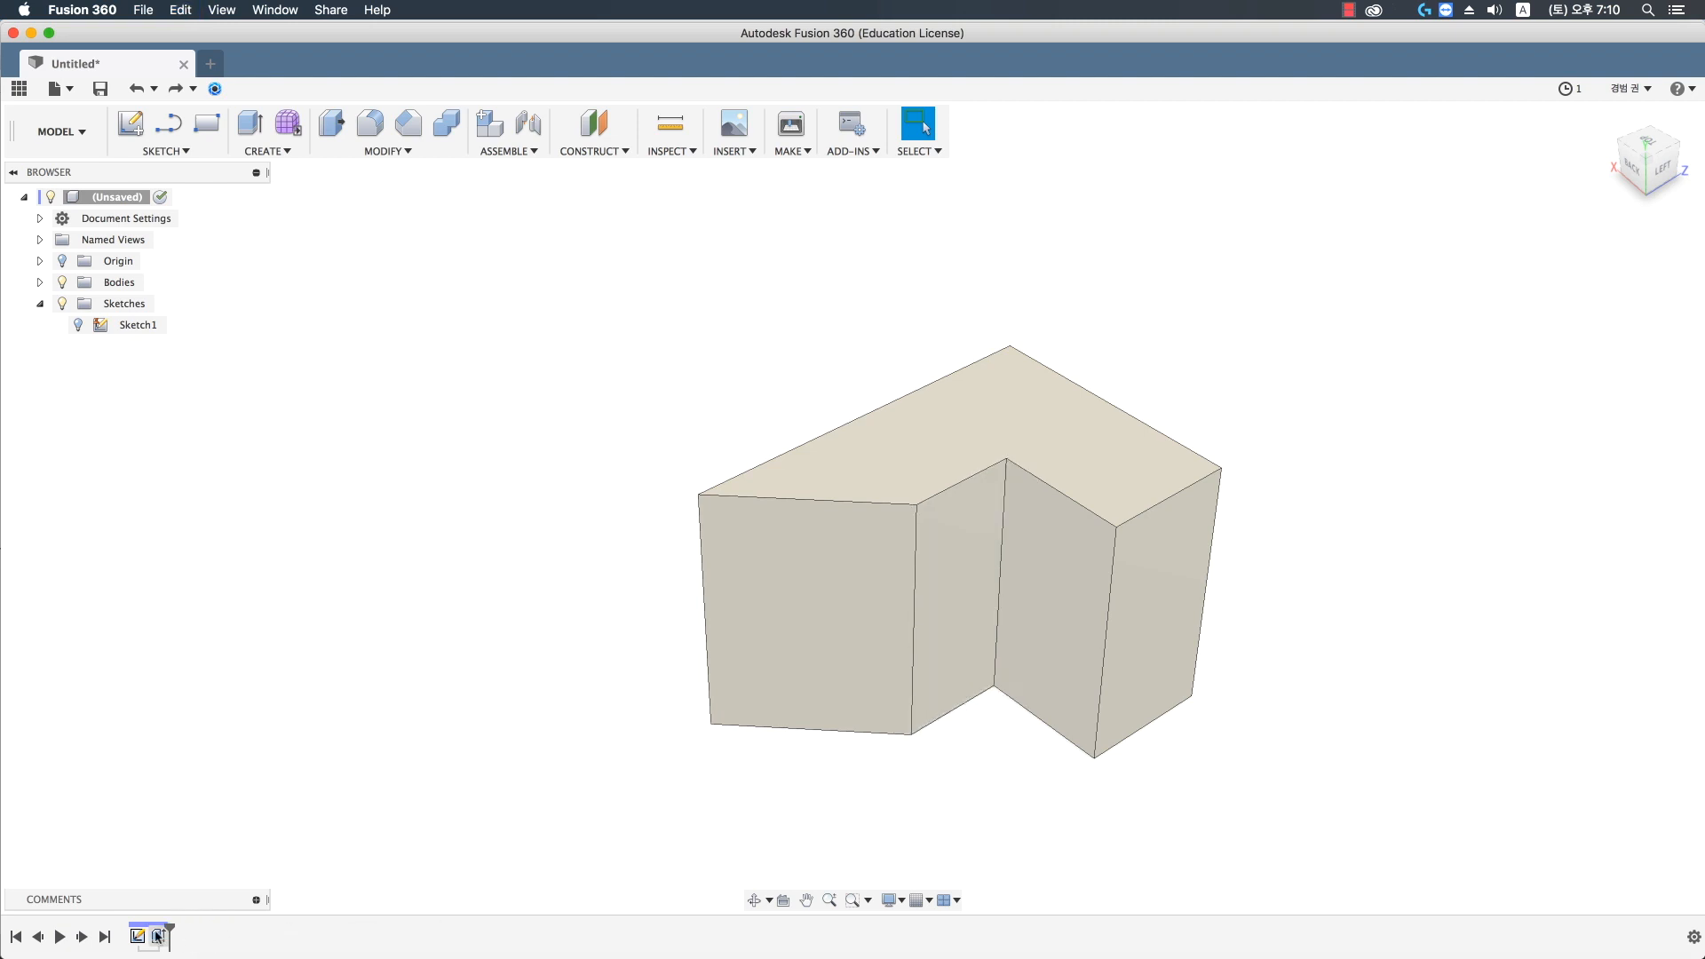
# - Reopen the profile sketch and draw three circles: one in the notch, one inside the 135-degree corner, and one near the tip
pyautogui.doubleClick(138, 935)
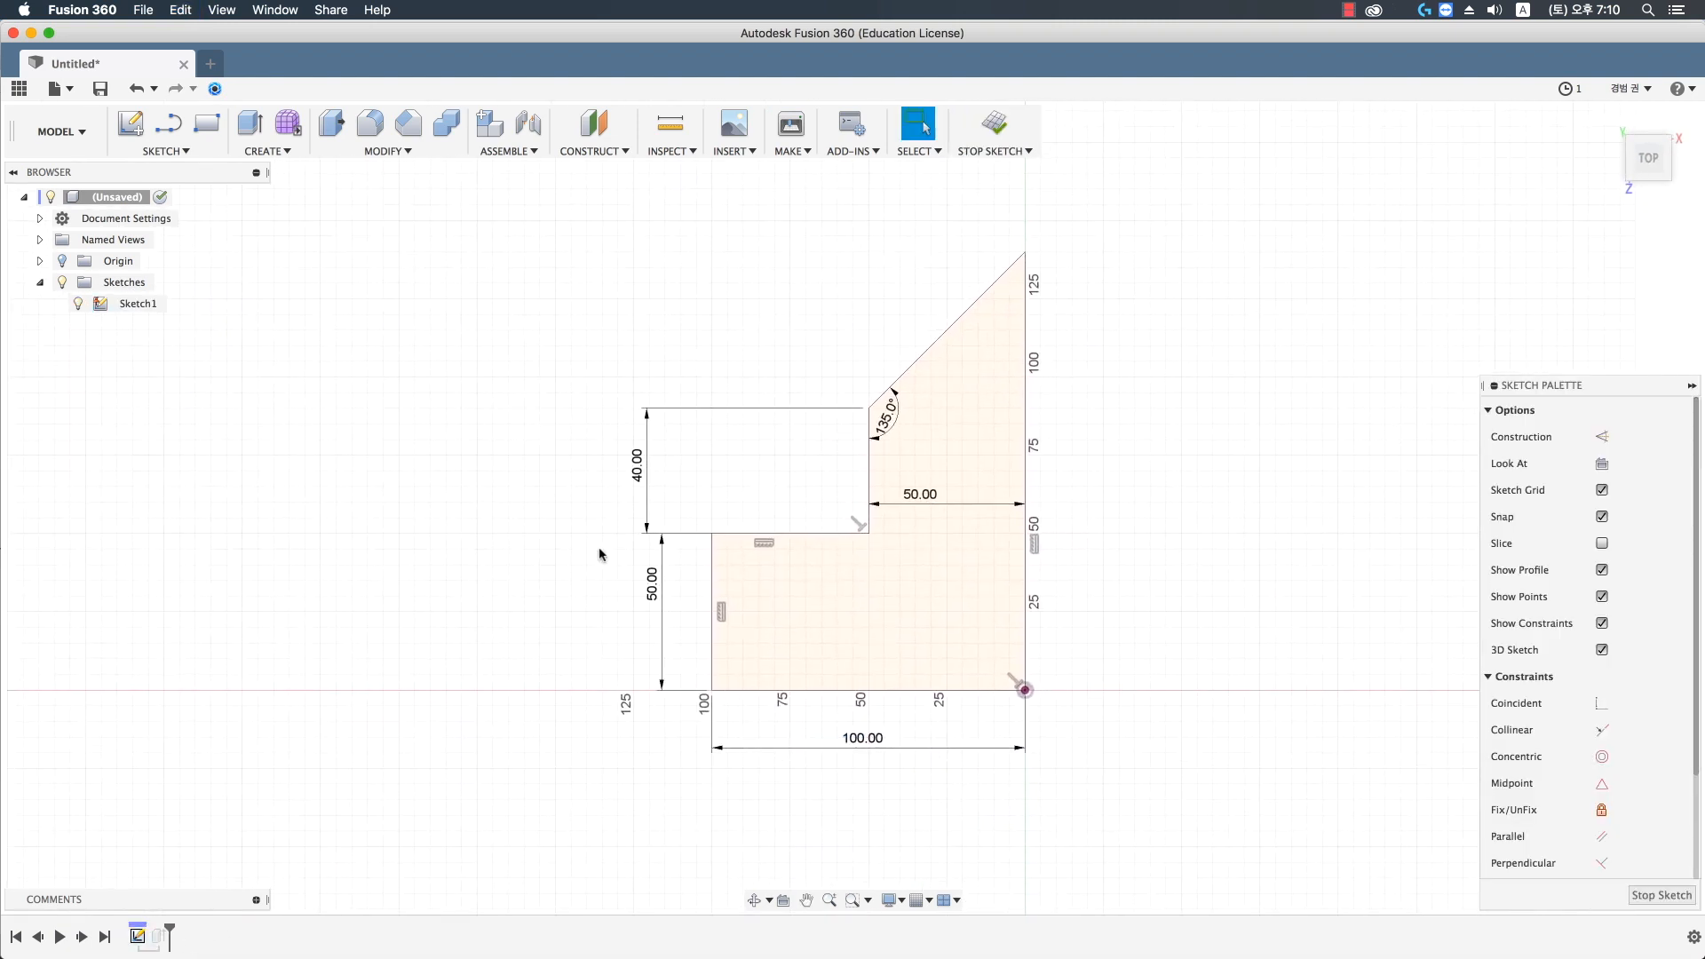
pyautogui.press('c')
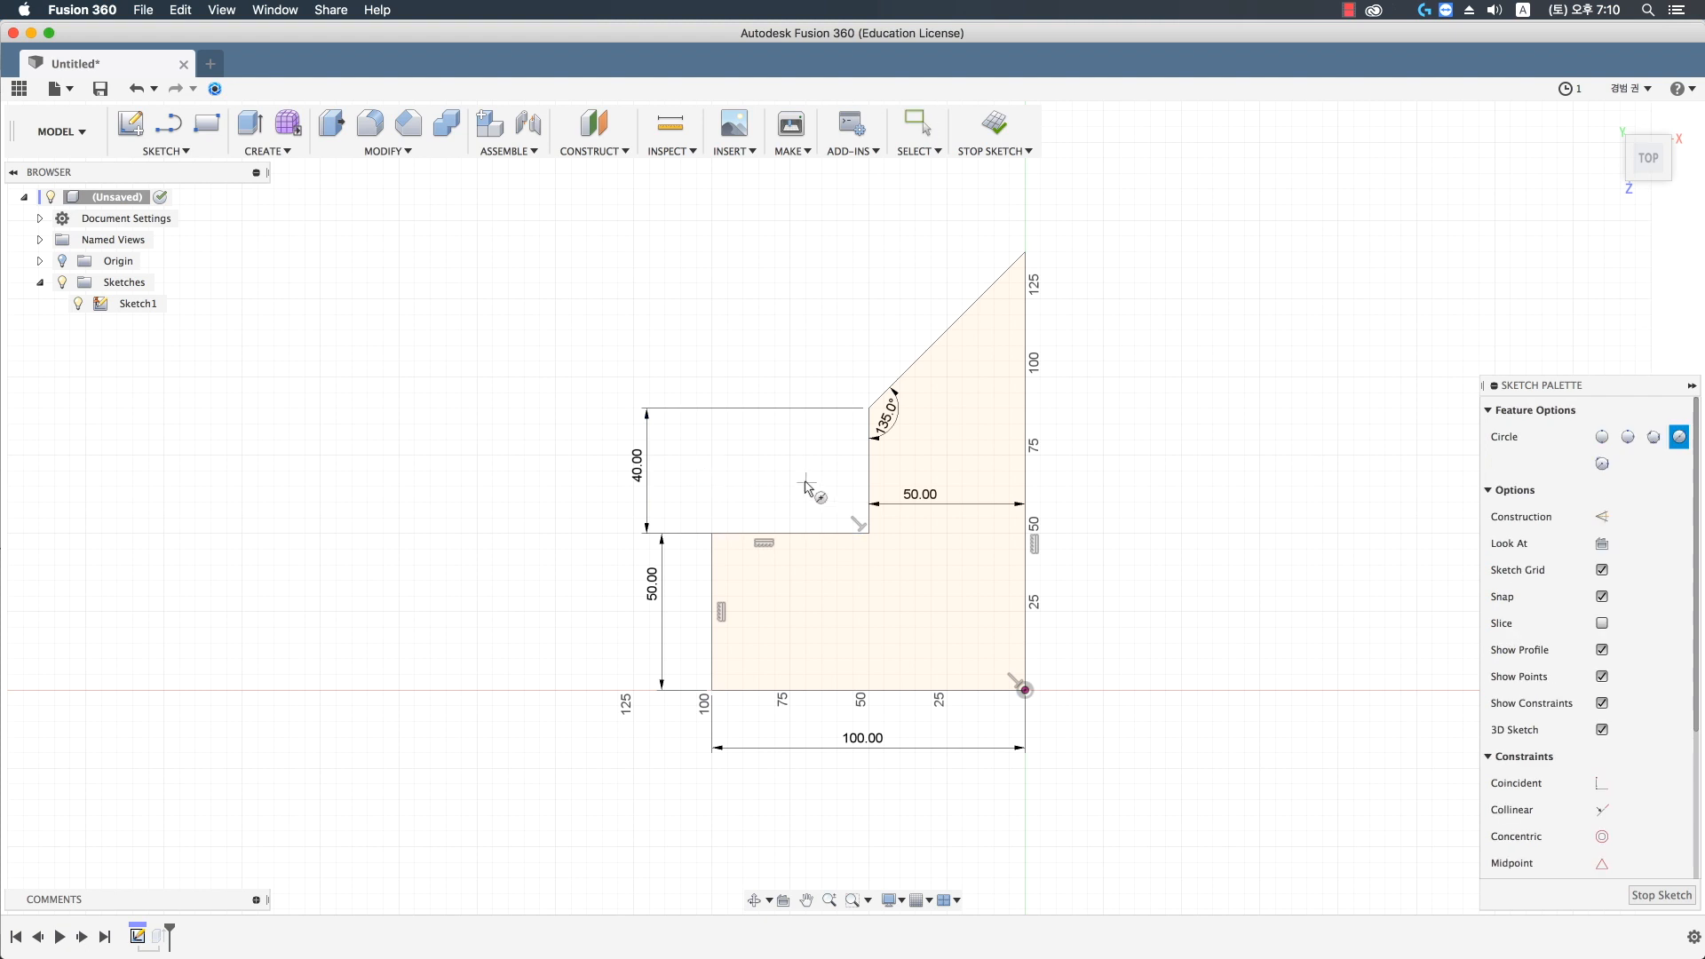
pyautogui.click(799, 480)
pyautogui.click(848, 488)
pyautogui.scroll(3, 897, 502)
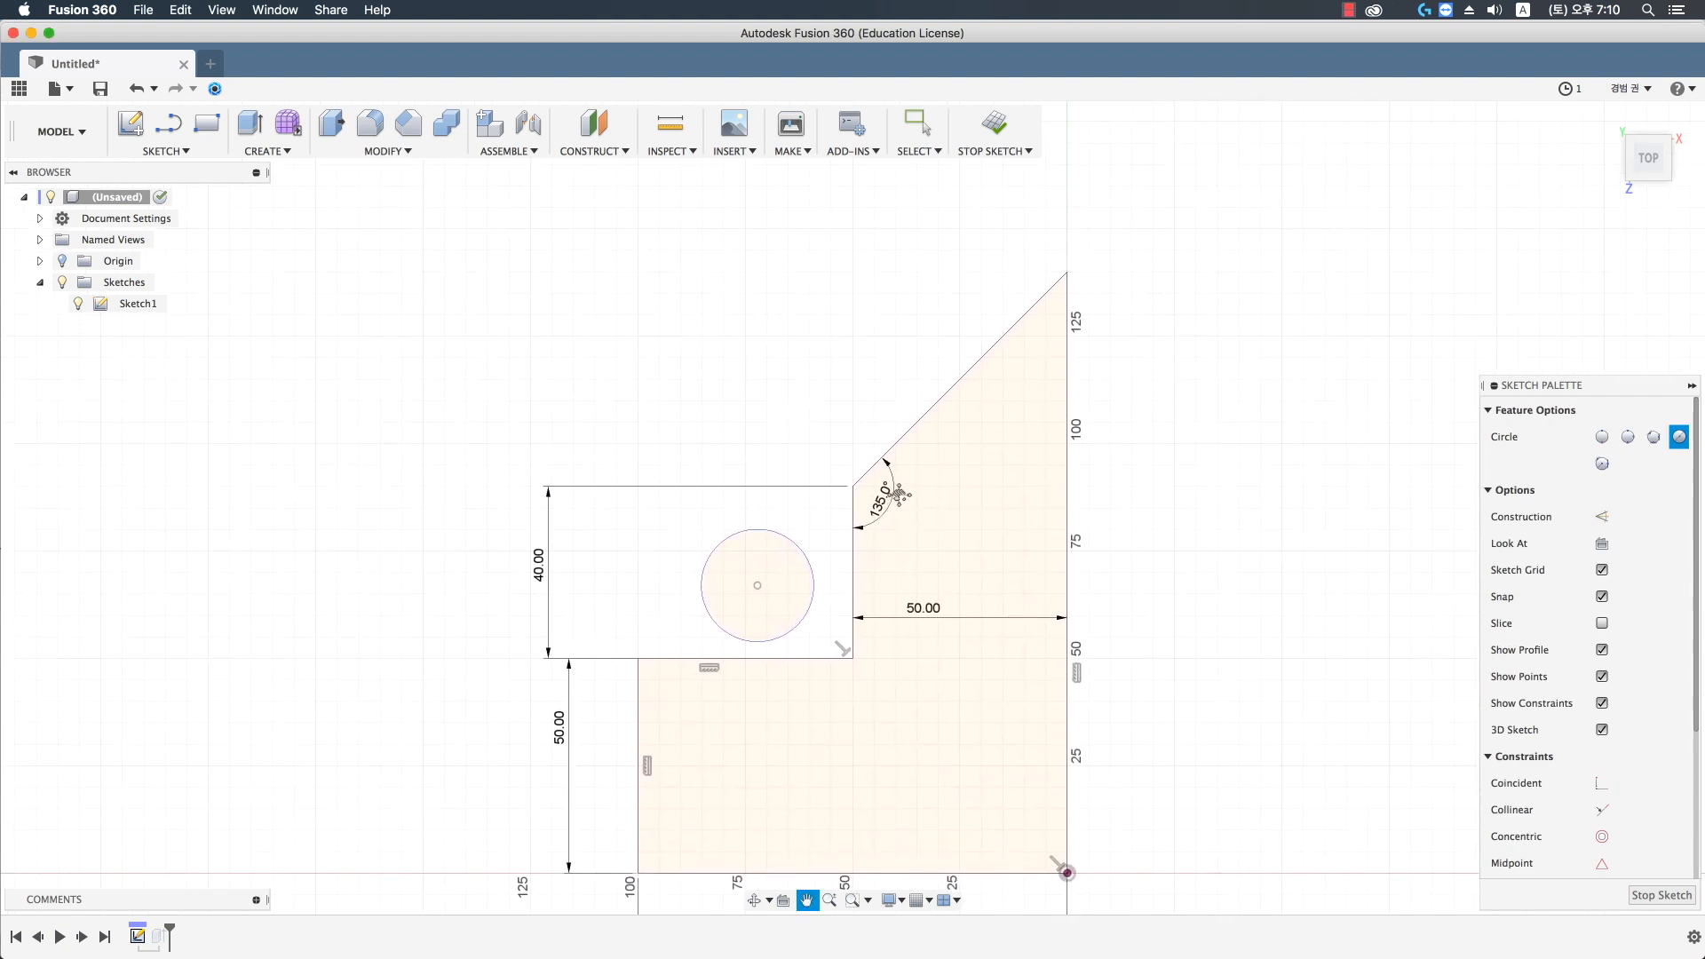
pyautogui.click(916, 530)
pyautogui.click(957, 536)
pyautogui.click(1003, 401)
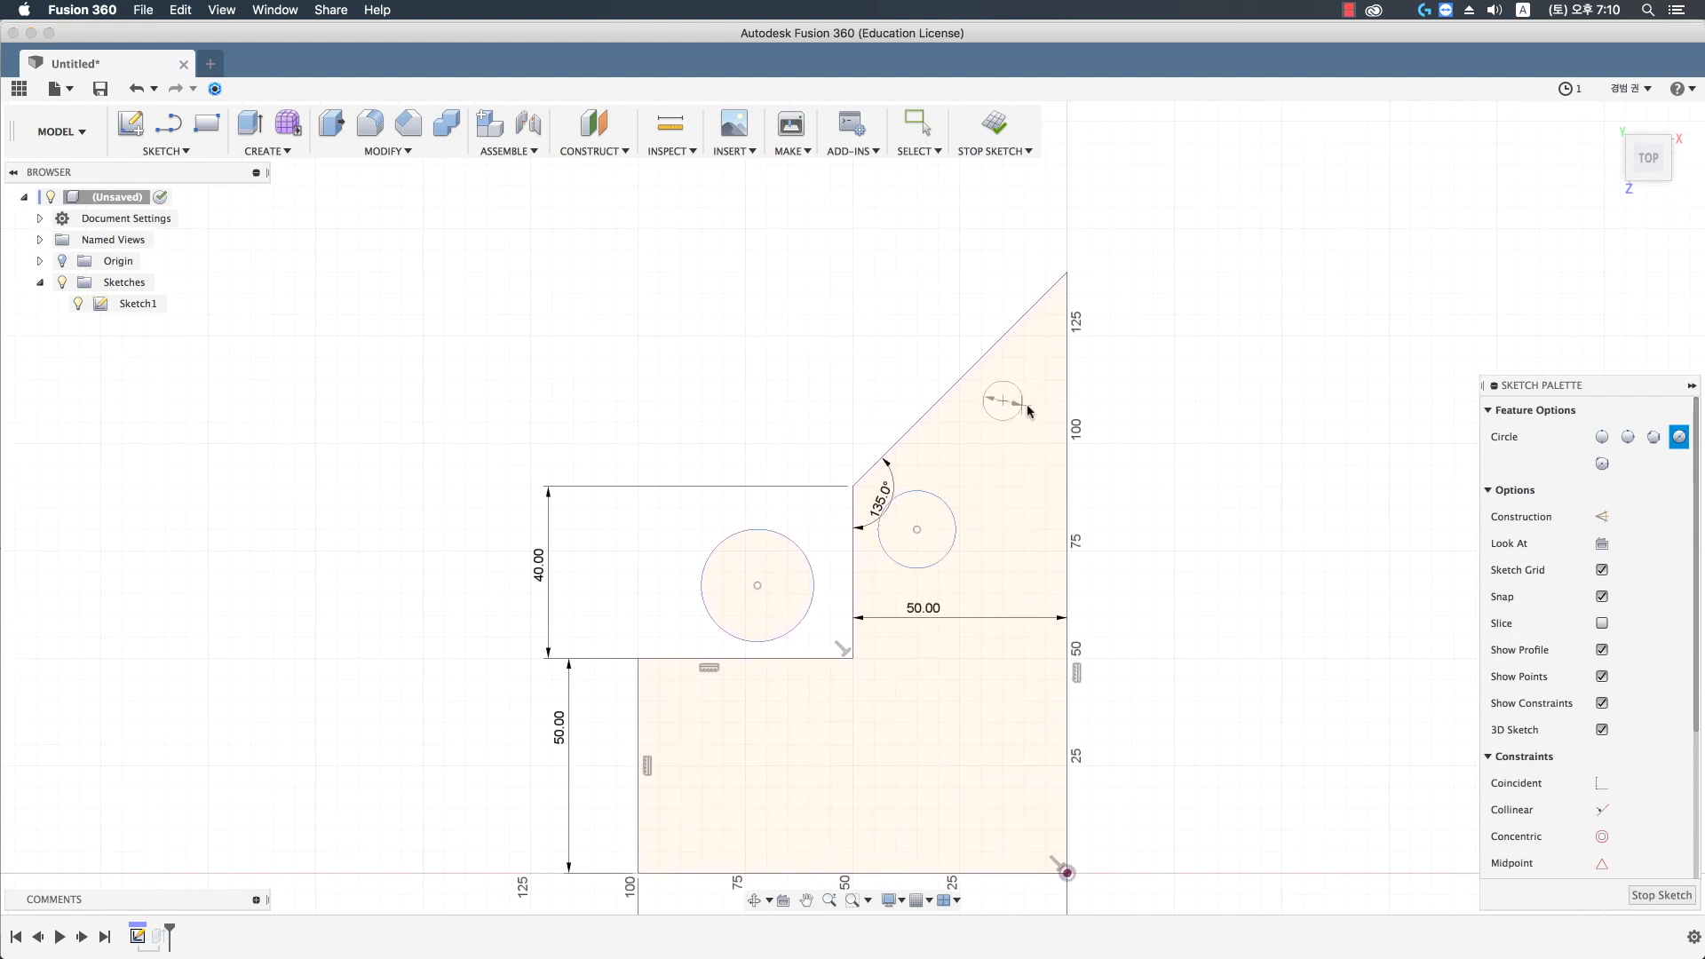
pyautogui.click(1033, 401)
pyautogui.press('Escape')
# - Apply Equal constraints so the other two circles match the circle in the notch
pyautogui.moveTo(1046, 475); pyautogui.dragTo(1103, 418, button='middle')
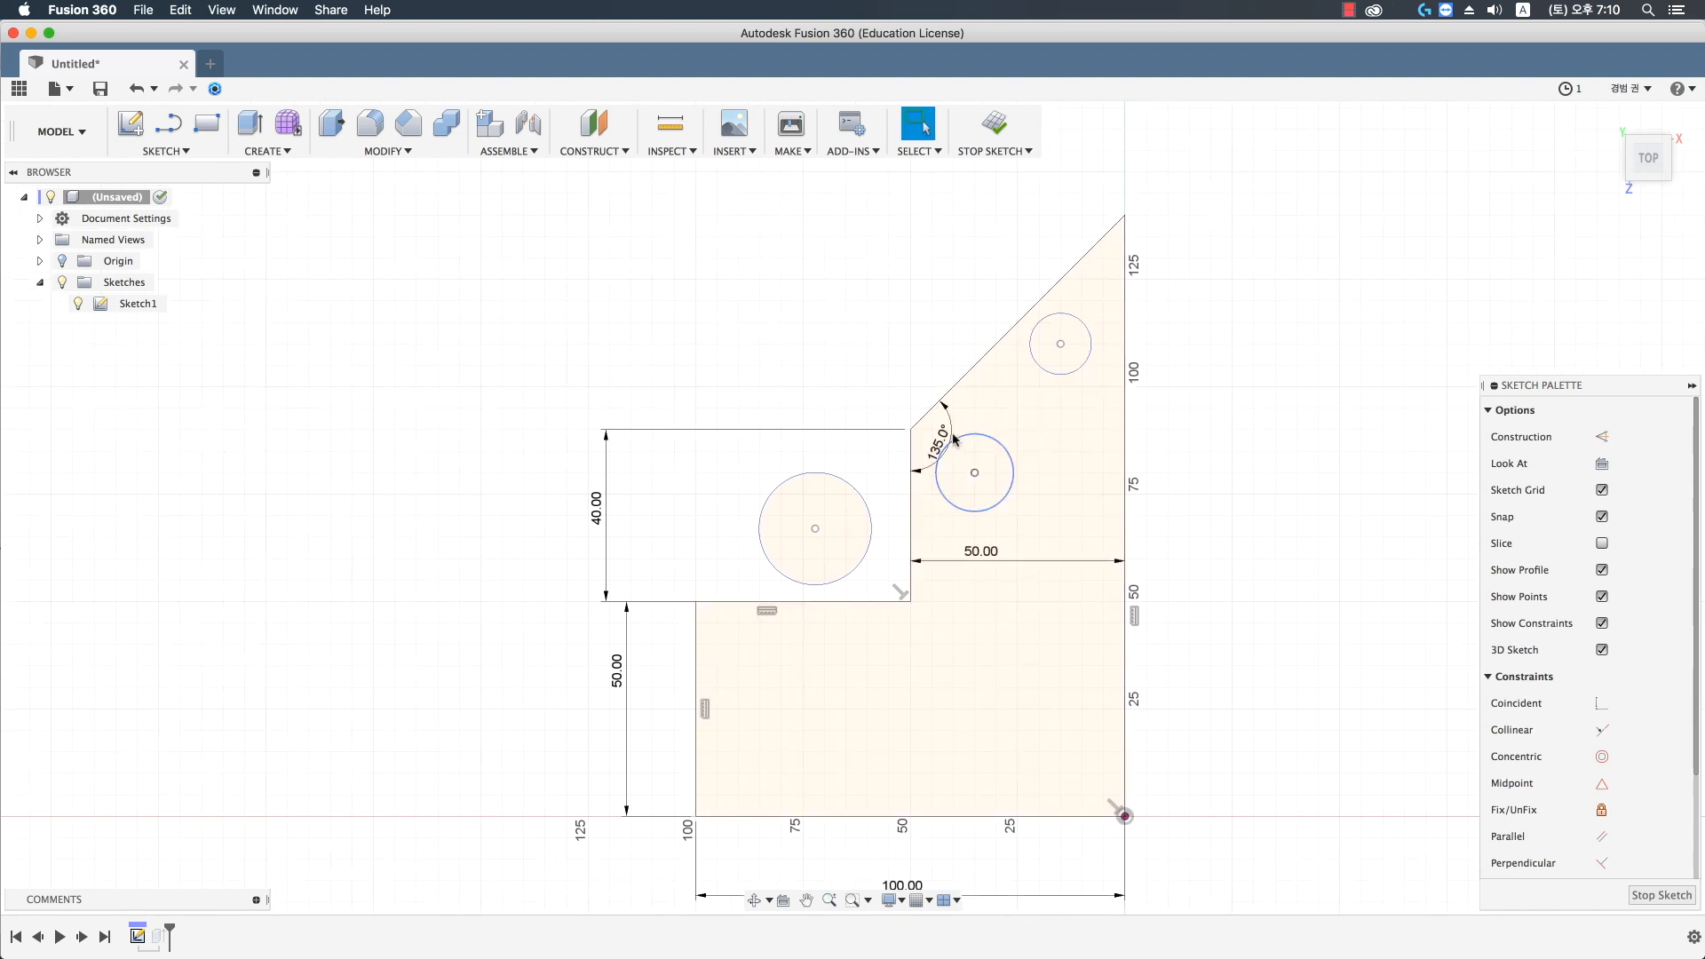
pyautogui.scroll(-5, 1562, 754)
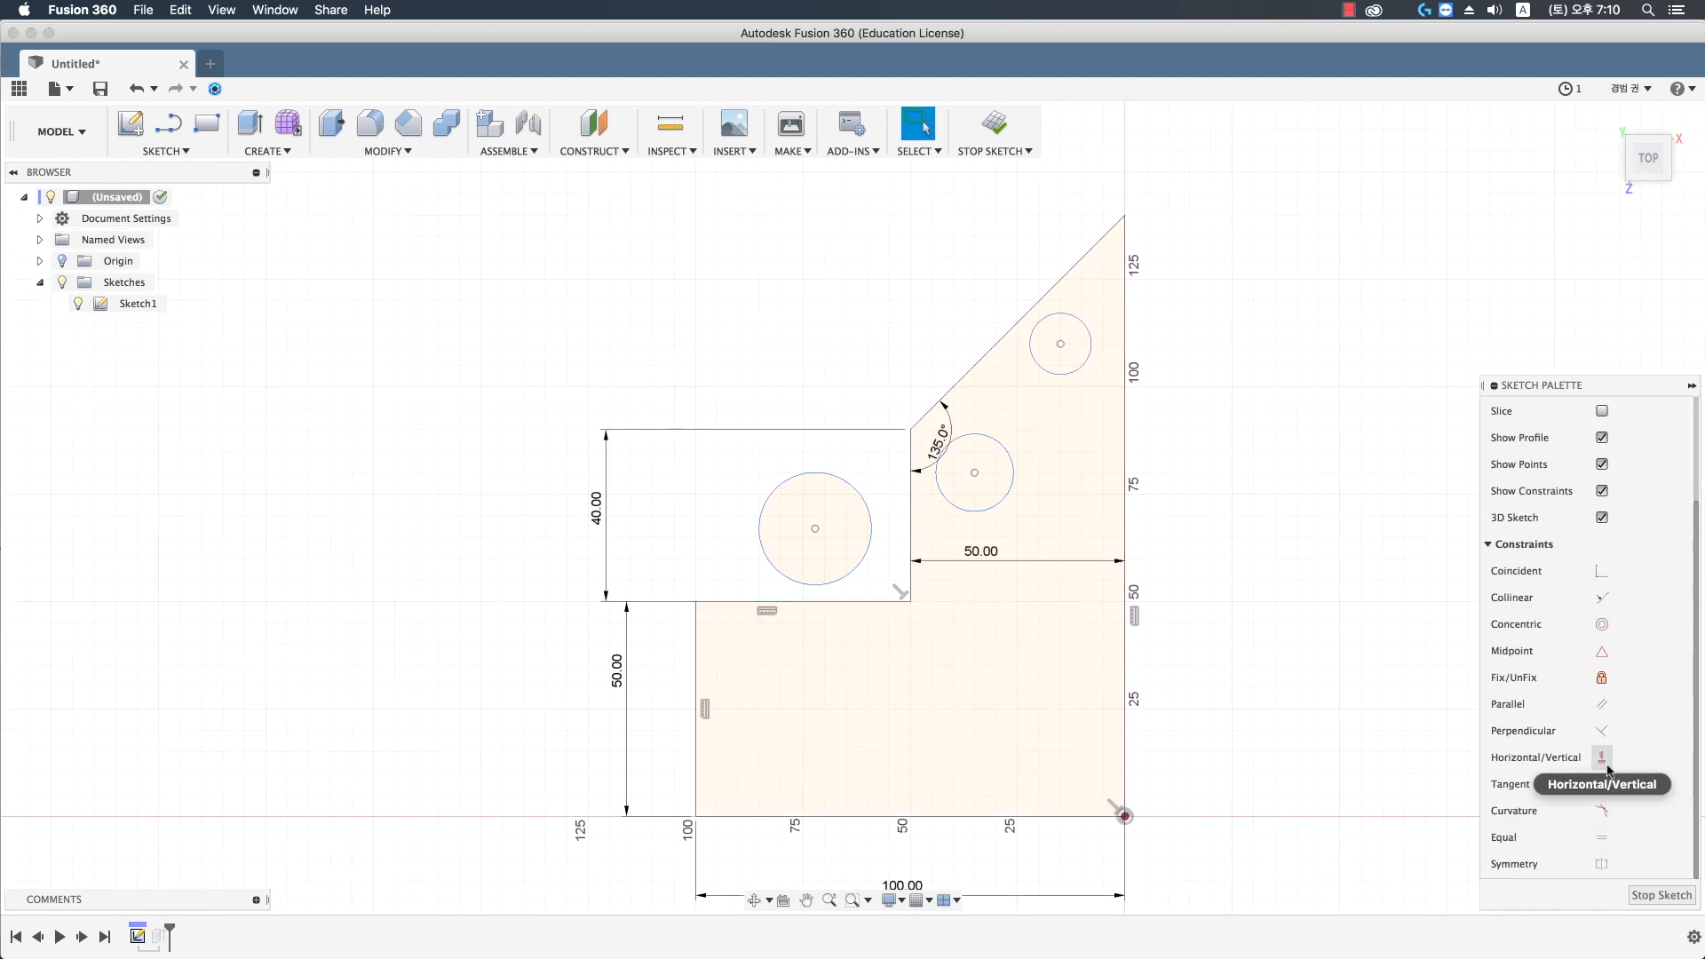
pyautogui.click(1600, 837)
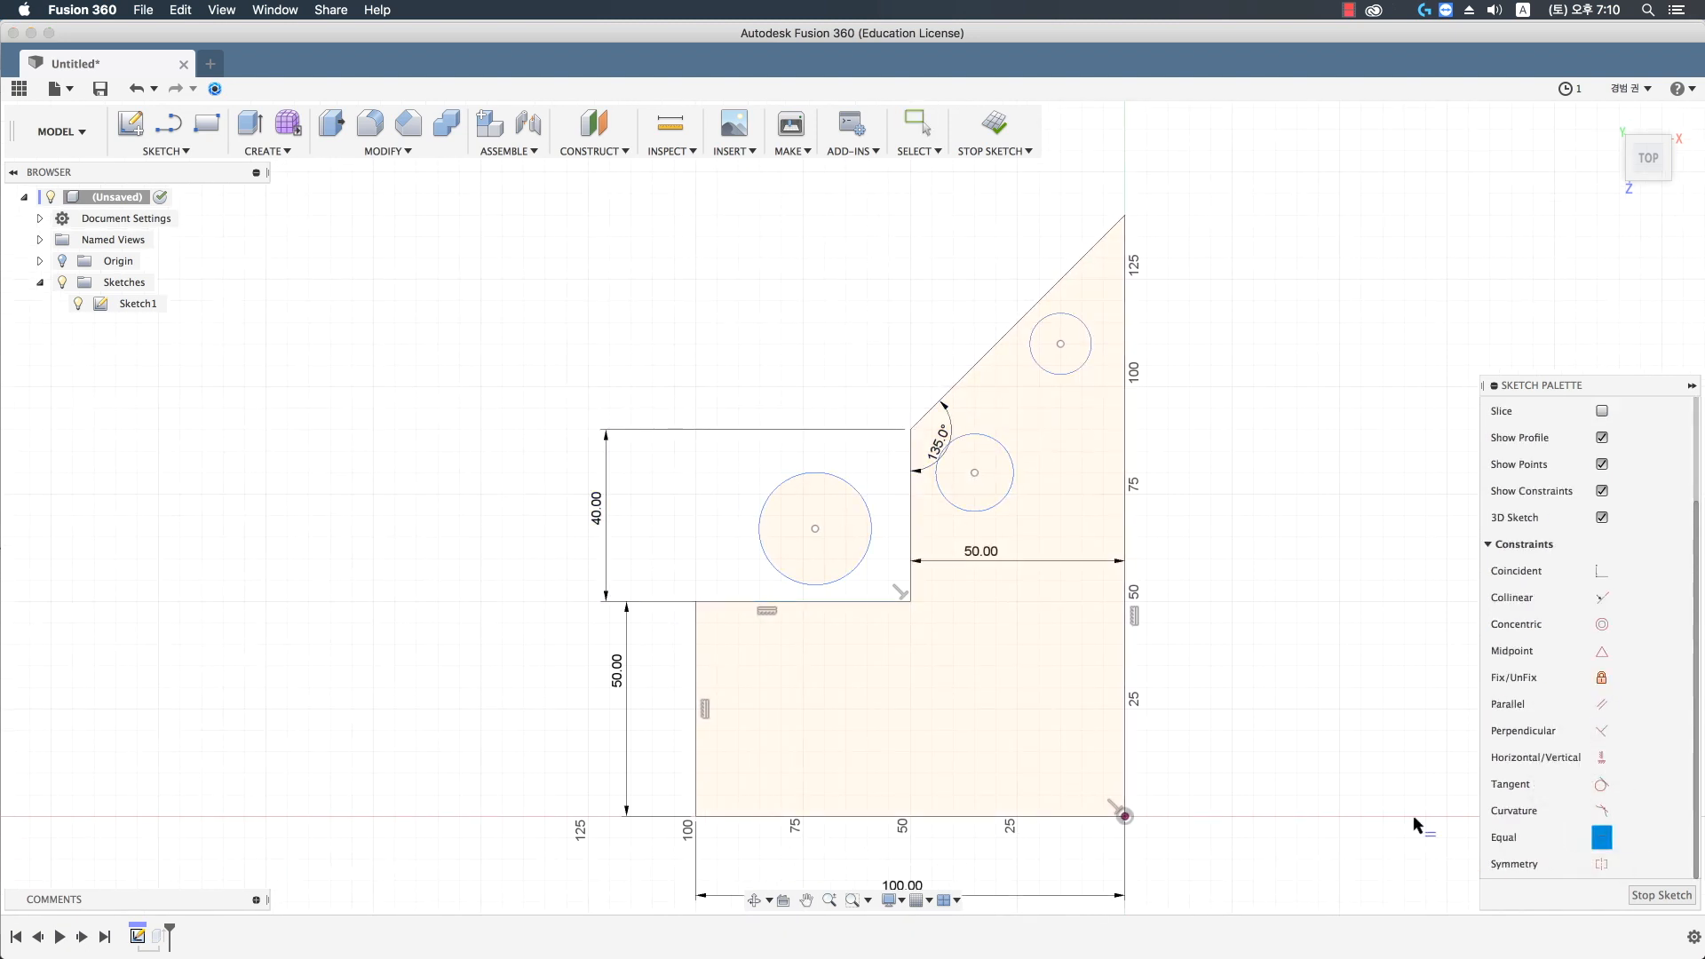
pyautogui.click(773, 489)
pyautogui.click(998, 509)
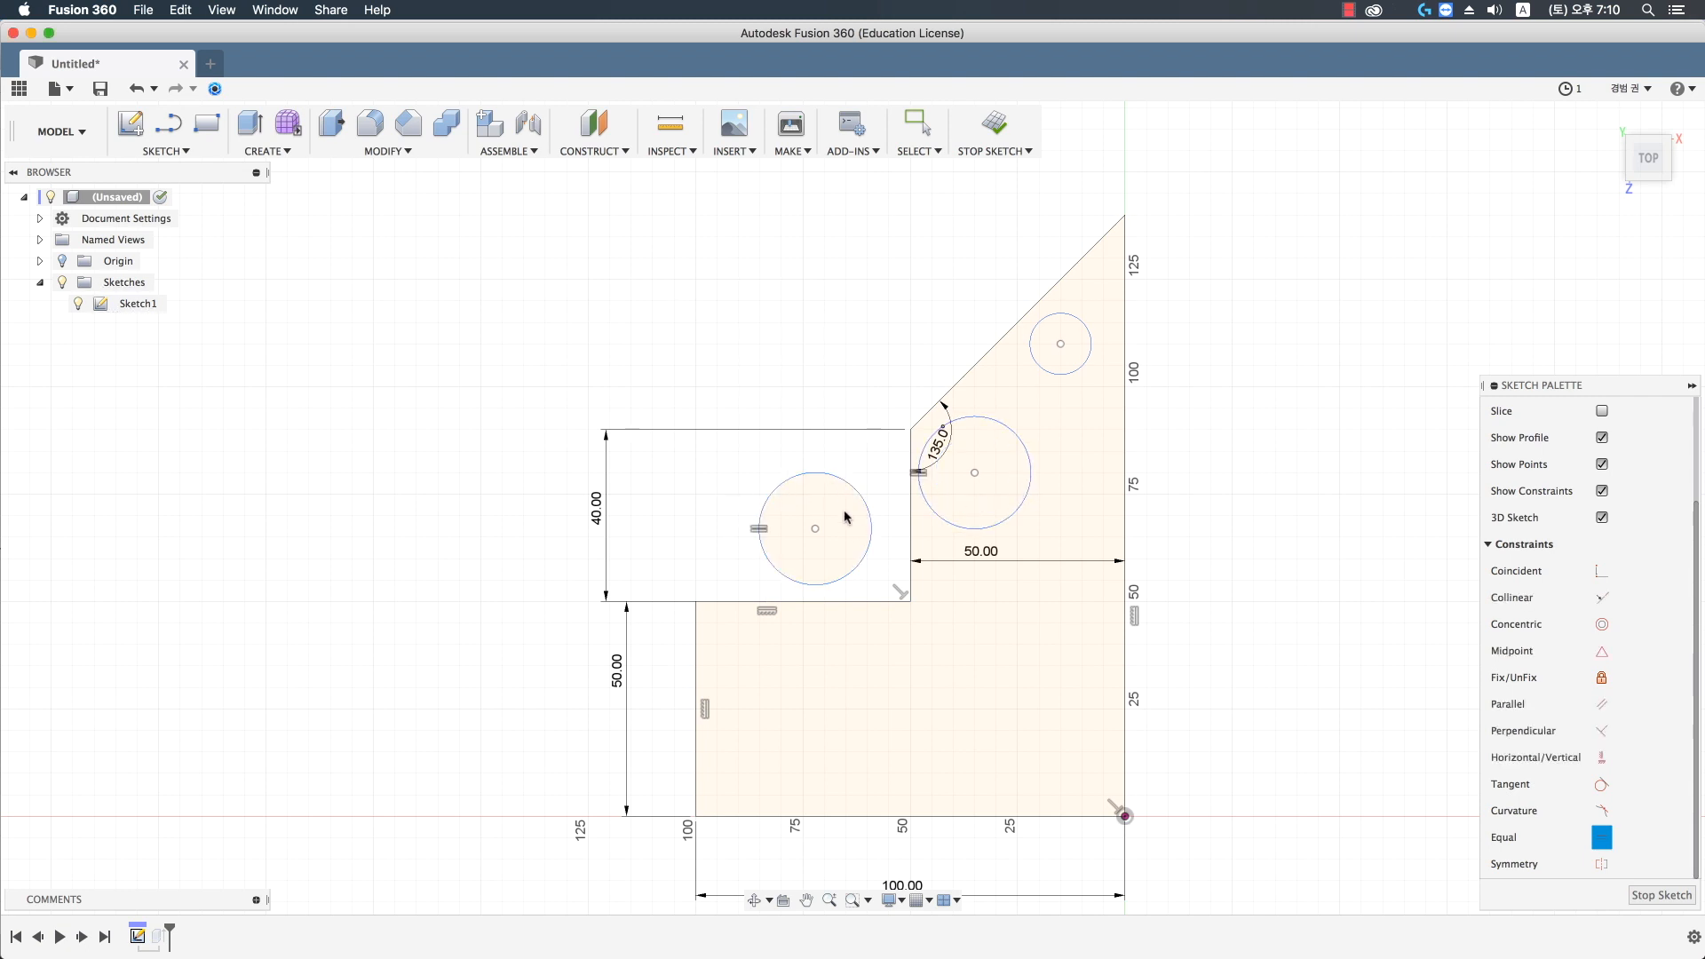
pyautogui.click(845, 481)
pyautogui.click(1068, 371)
pyautogui.press('Escape')
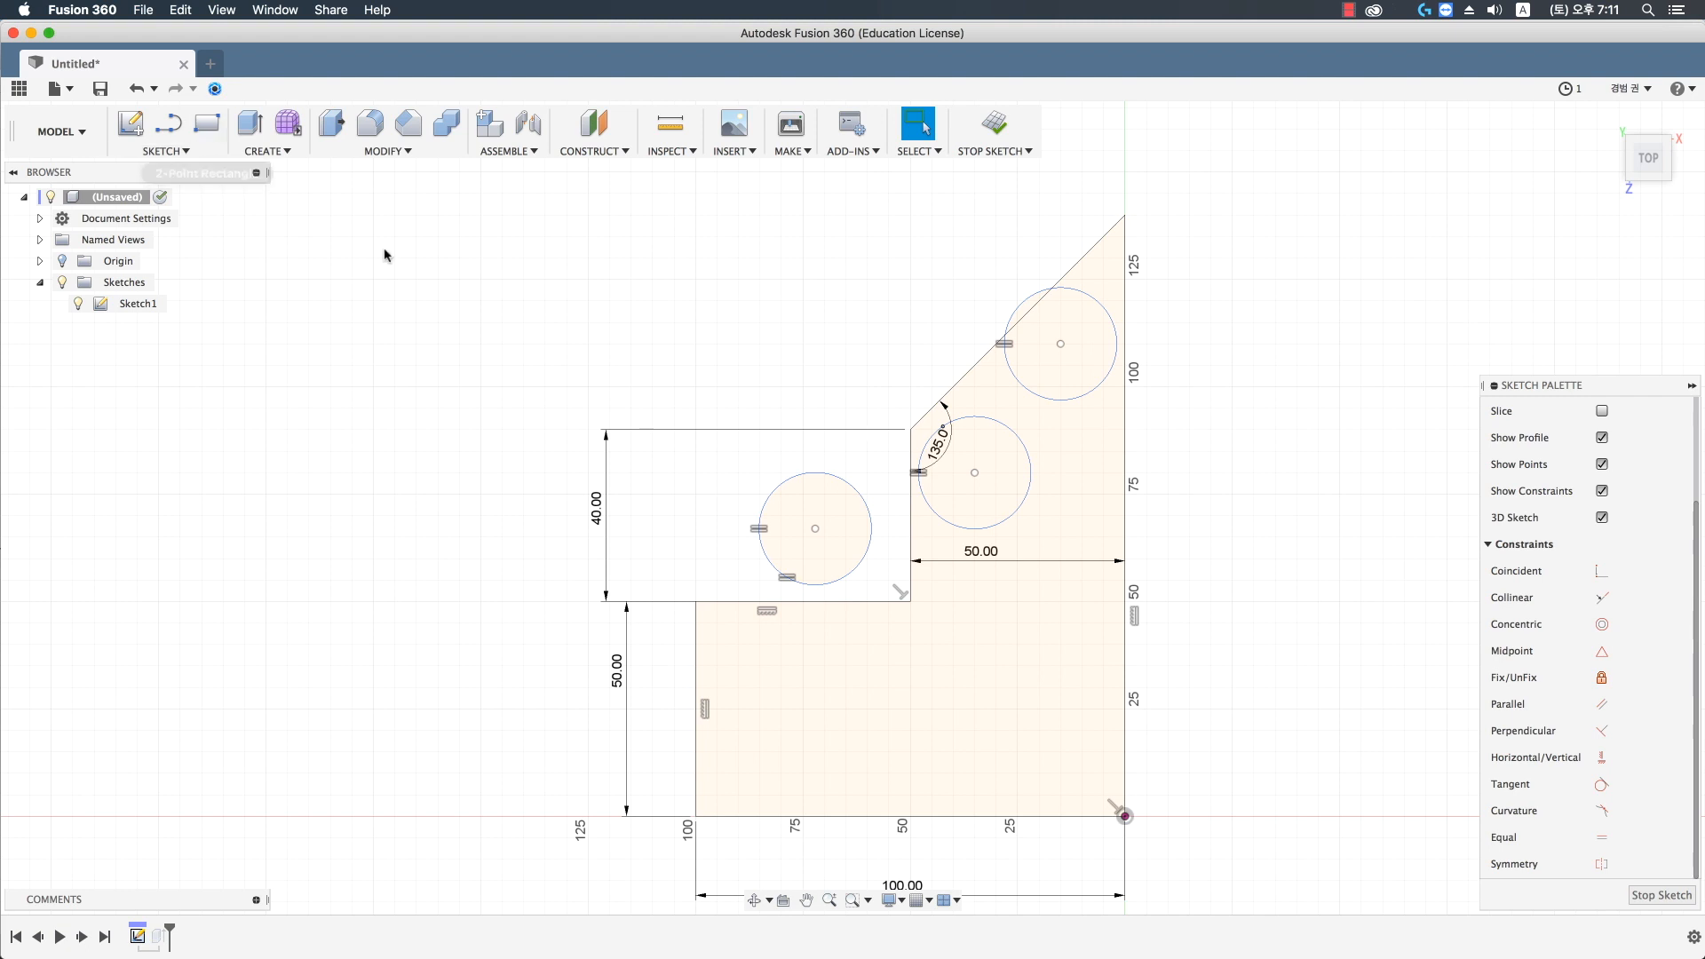
# - Apply Tangent constraints between the notch circle and the notch's vertical and horizontal edges
pyautogui.click(1602, 784)
pyautogui.click(861, 560)
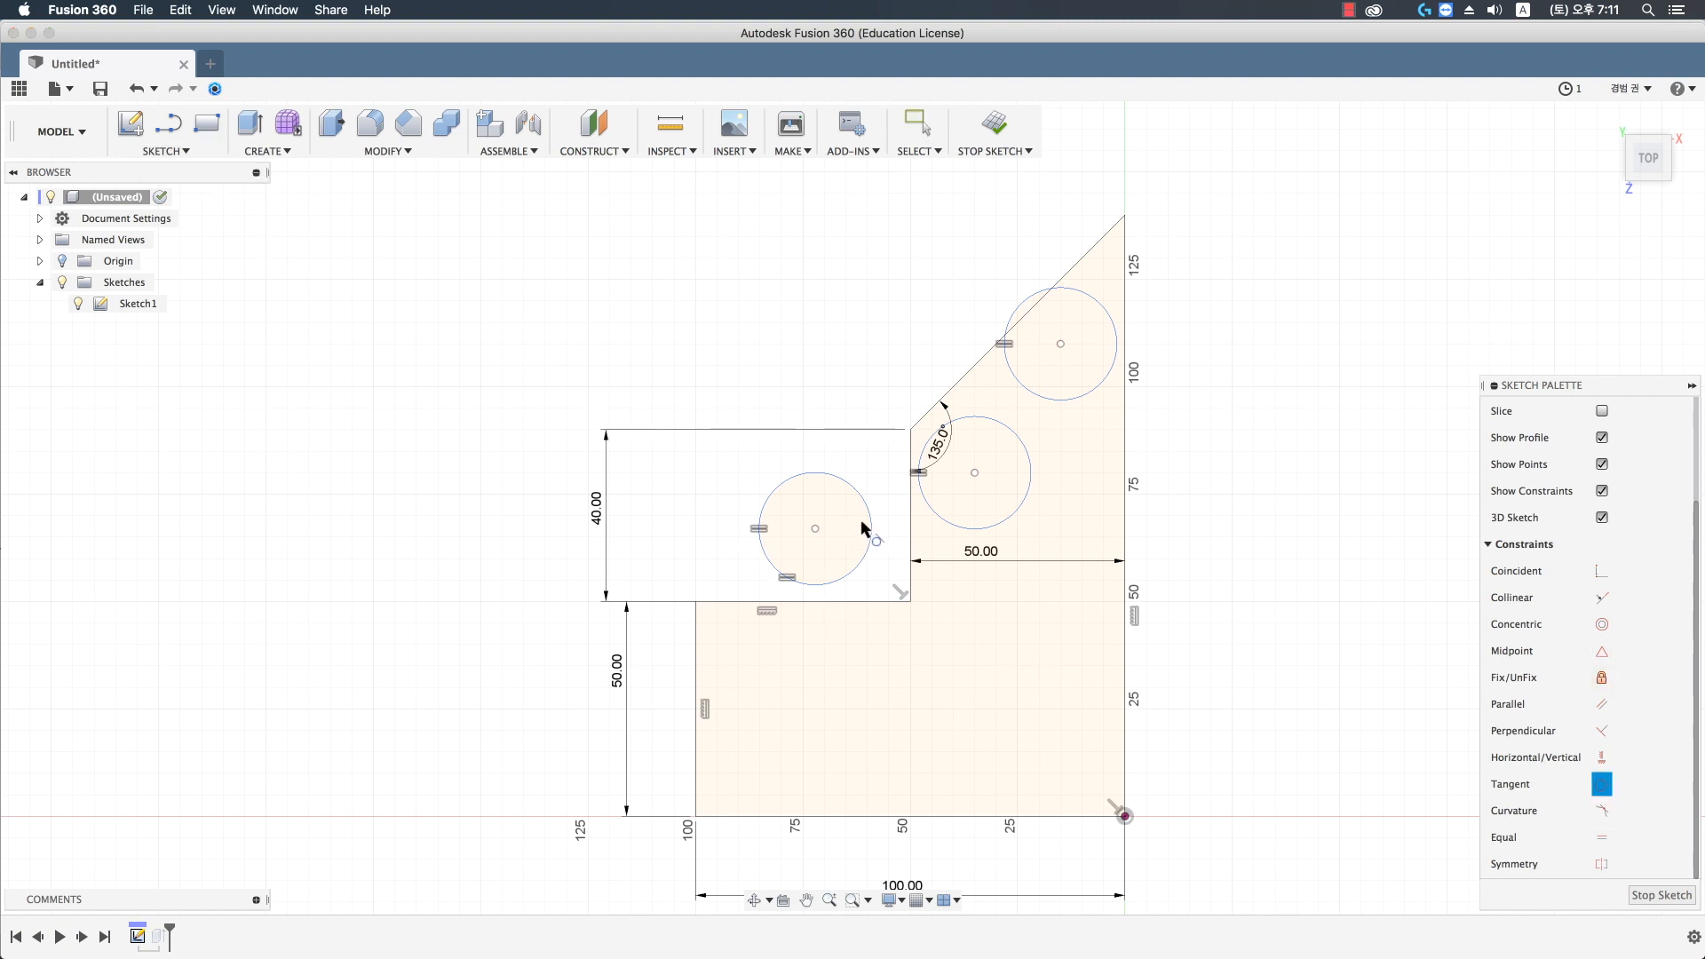
pyautogui.click(910, 533)
pyautogui.click(860, 582)
pyautogui.click(883, 601)
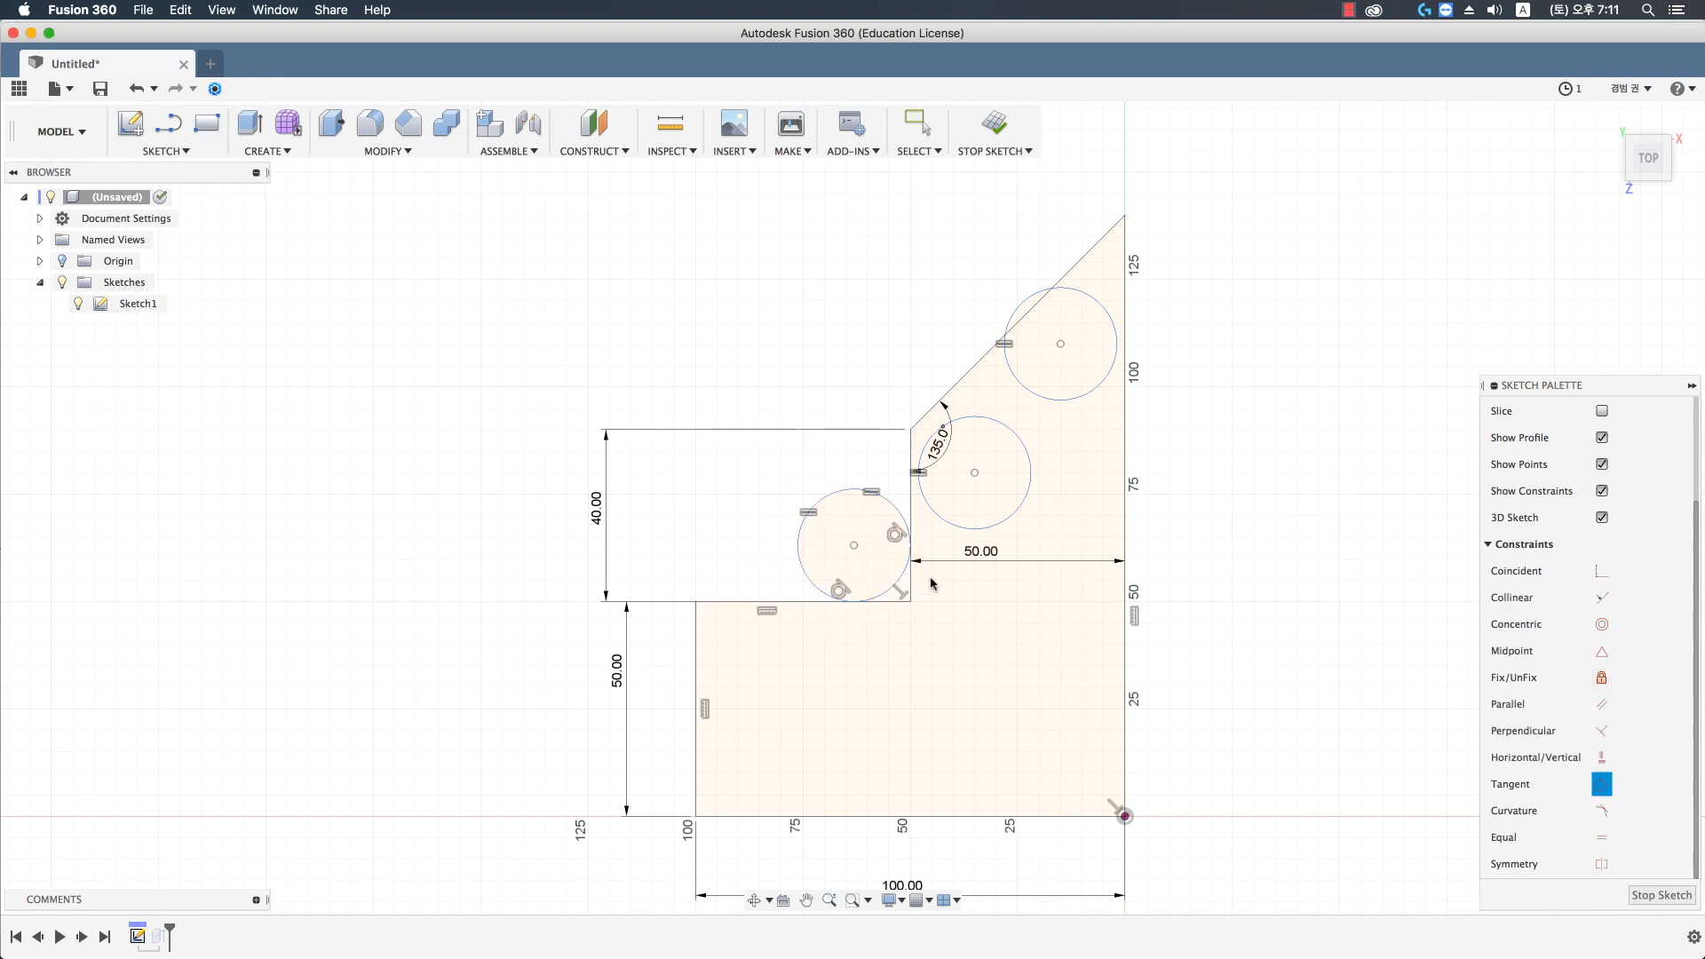
# - Make the circle at the 135-degree corner tangent to the notch's vertical edge and the sloped edge
pyautogui.click(937, 520)
pyautogui.click(909, 464)
pyautogui.click(968, 419)
pyautogui.click(959, 381)
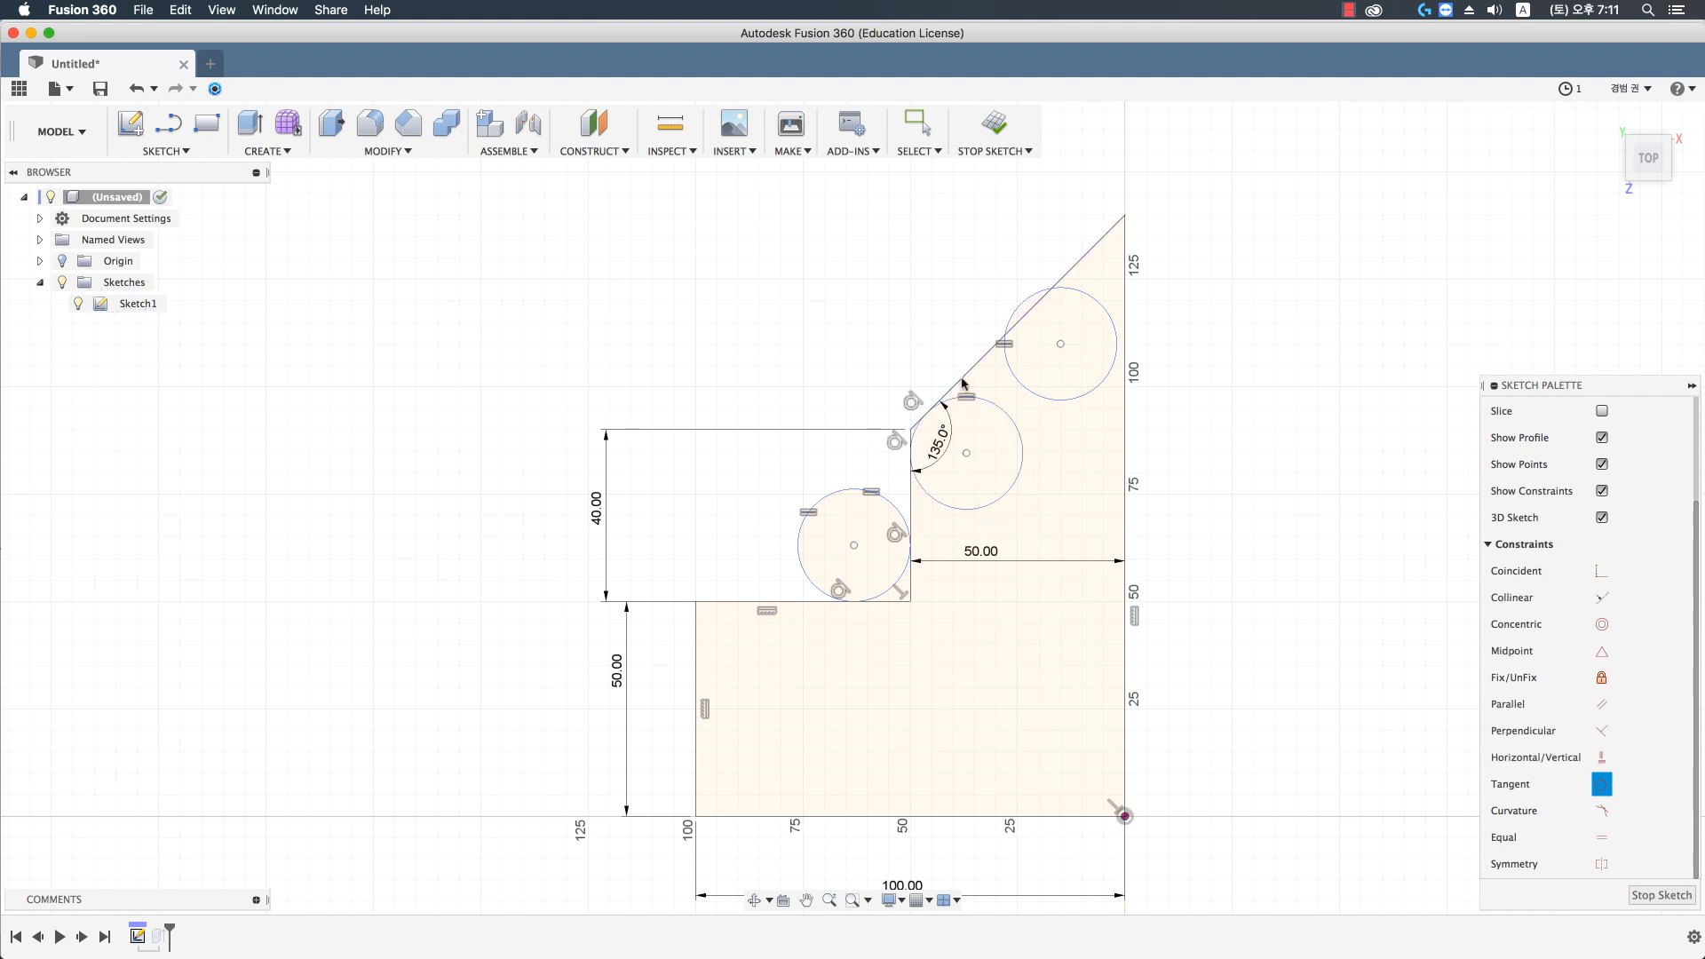
# - Make the tip circle tangent to the sloped edge and the long vertical edge, and finish the sketch
pyautogui.click(1006, 359)
pyautogui.click(1027, 320)
pyautogui.click(1103, 348)
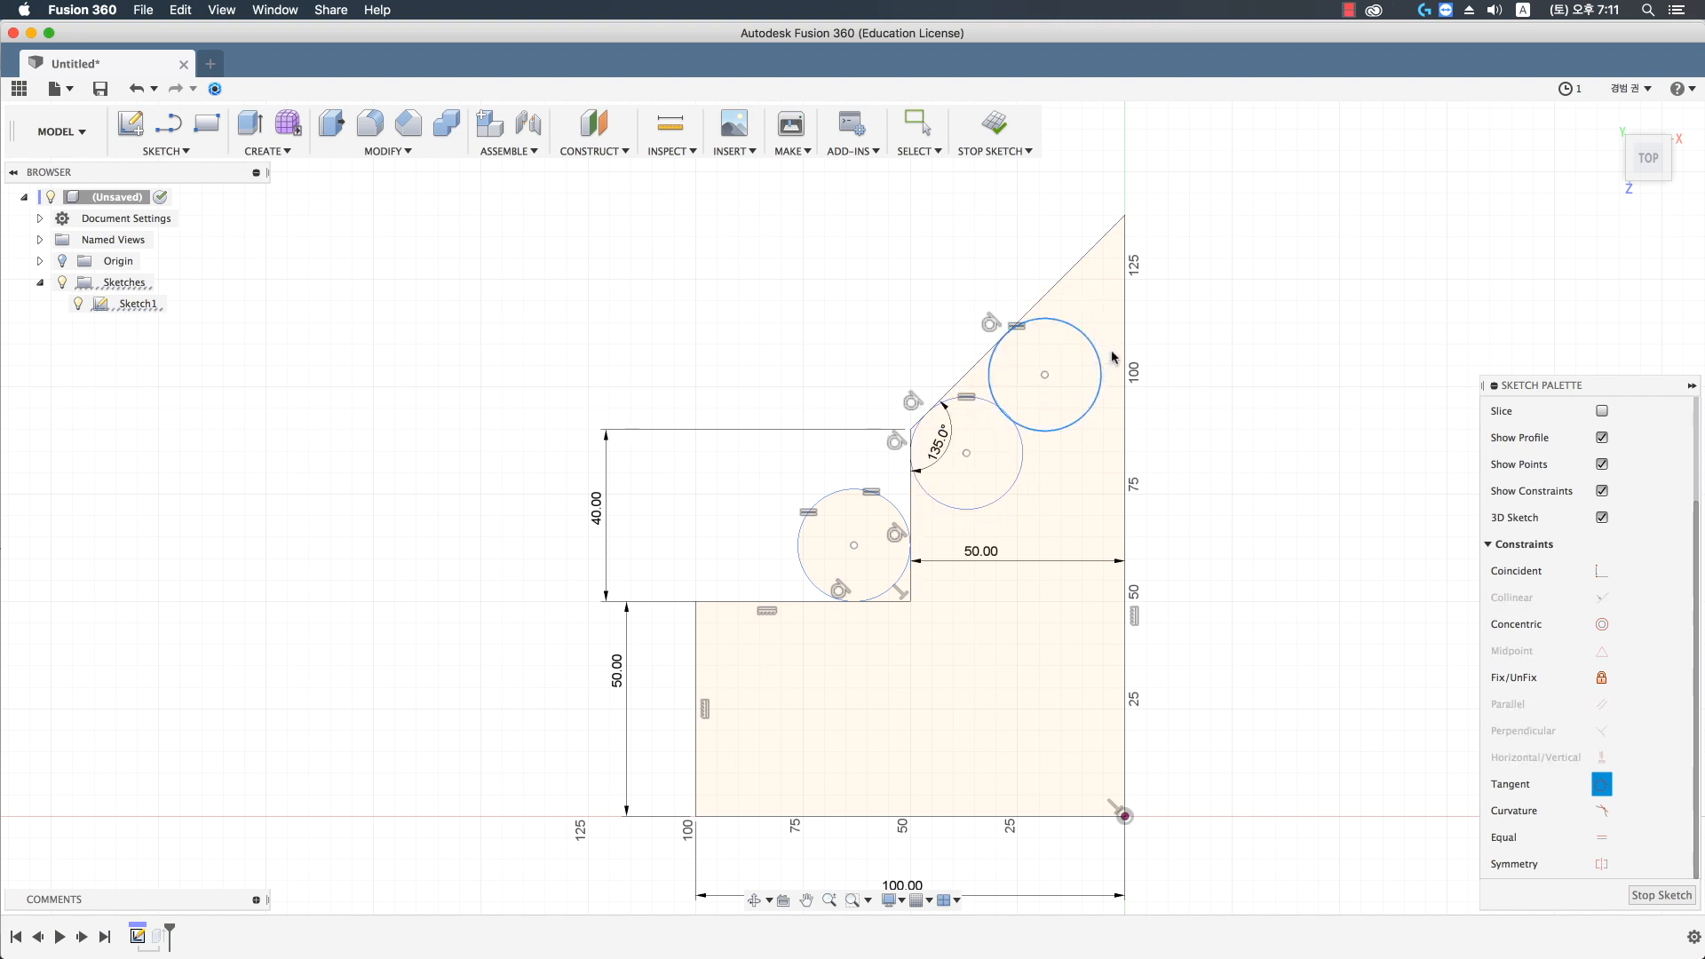
pyautogui.click(1124, 368)
pyautogui.press('Escape')
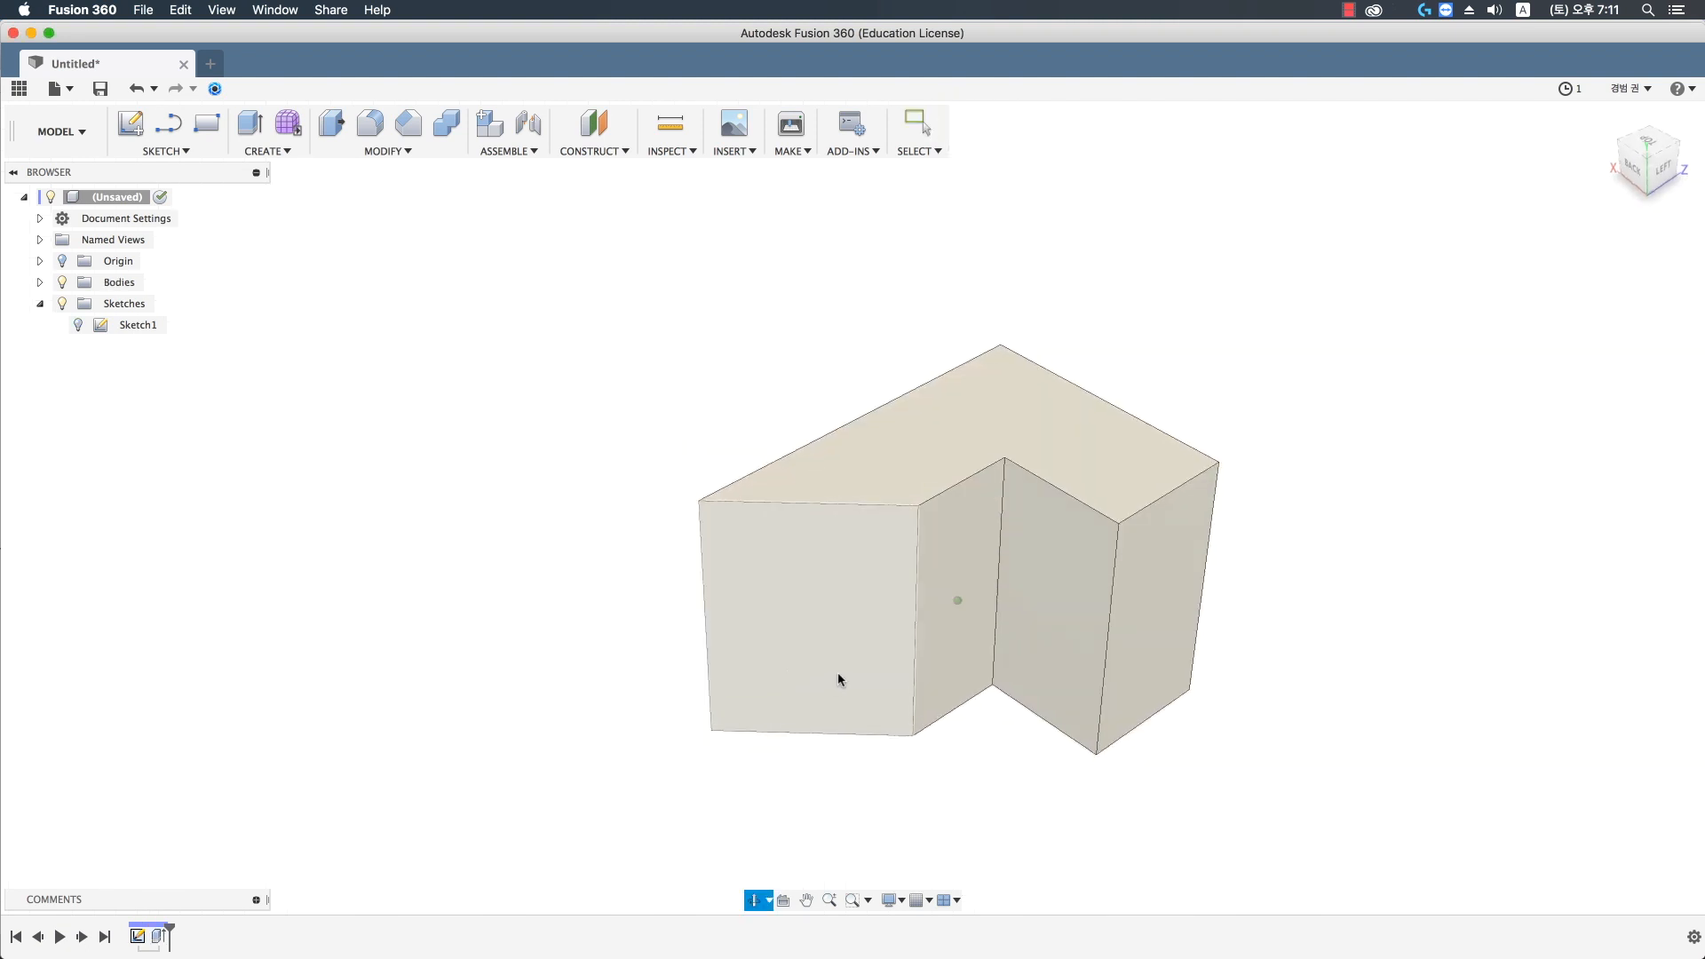
# - Edit the extrusion's profiles to include the notch's inner corner sliver and exclude the pieces outside the circles at the tip and 135-degree corner
pyautogui.rightClick(161, 936)
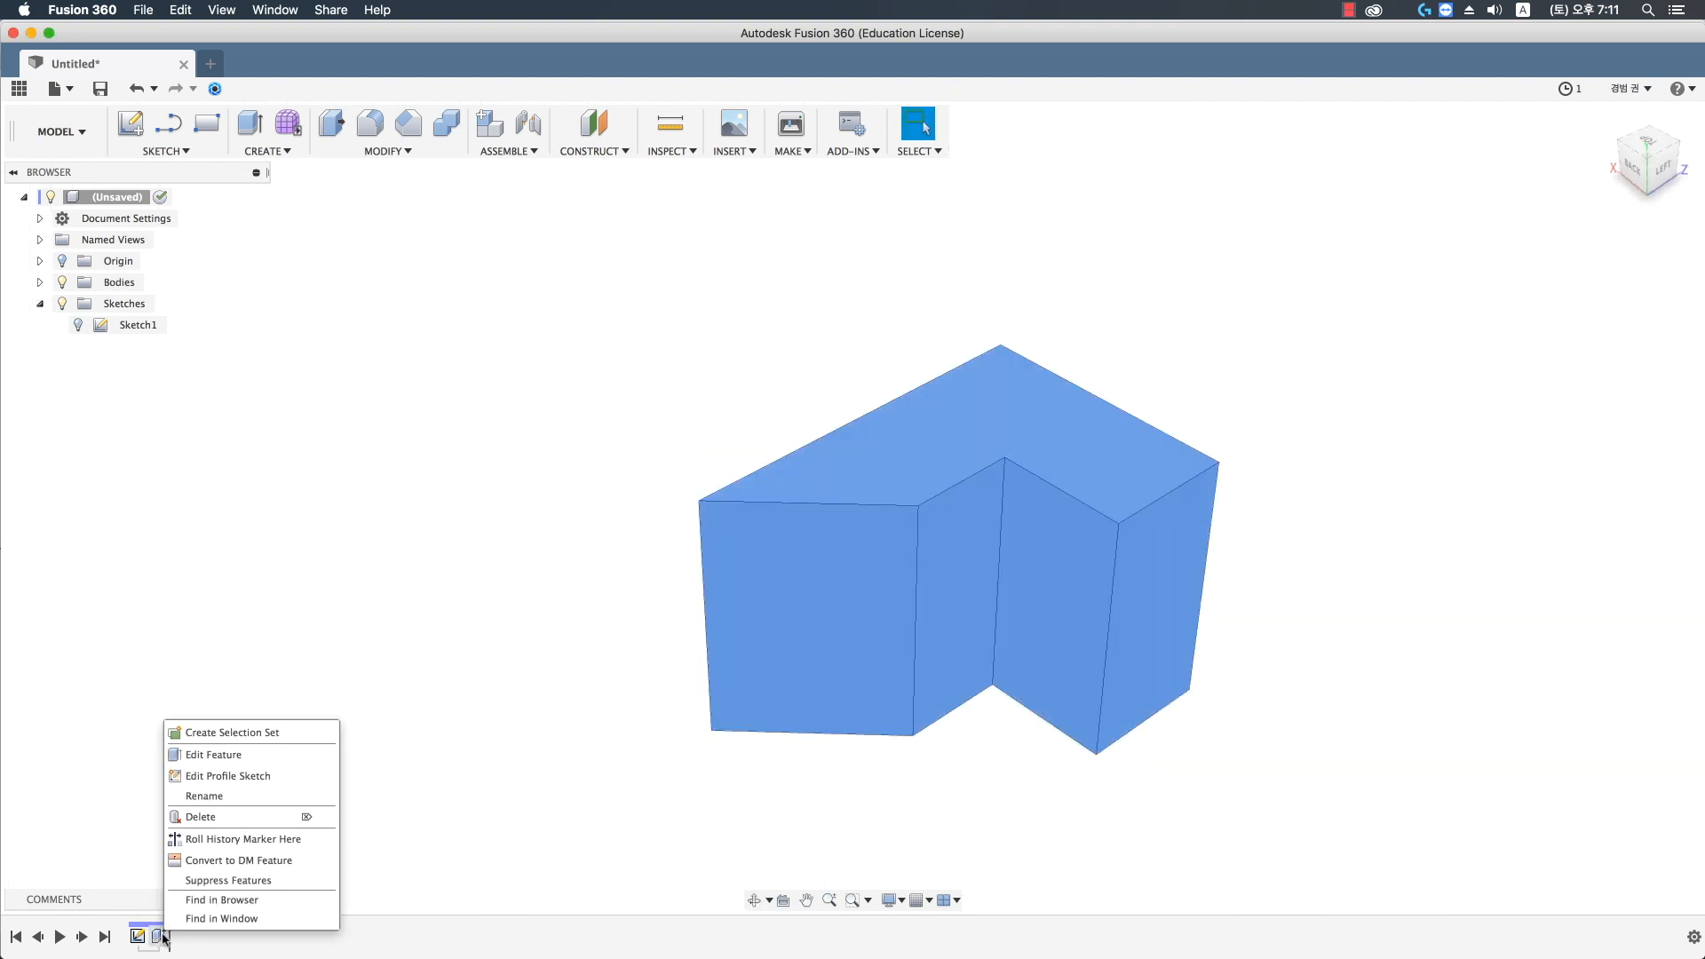
pyautogui.click(209, 754)
pyautogui.click(753, 719)
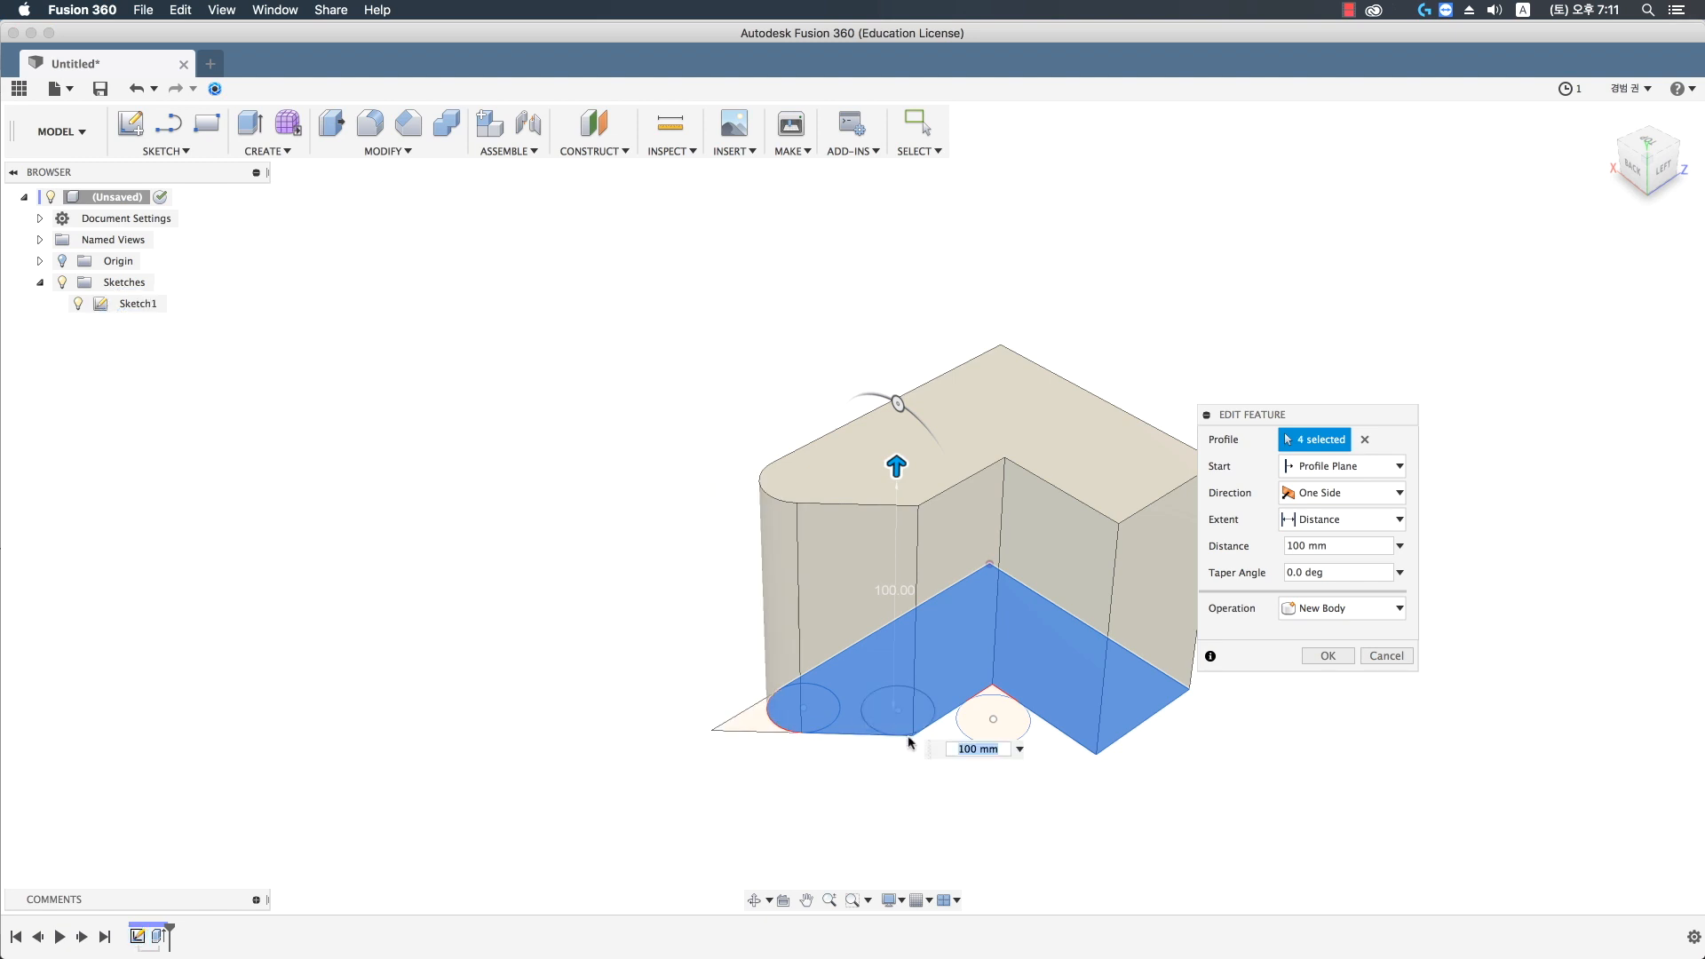
pyautogui.scroll(5, 915, 737)
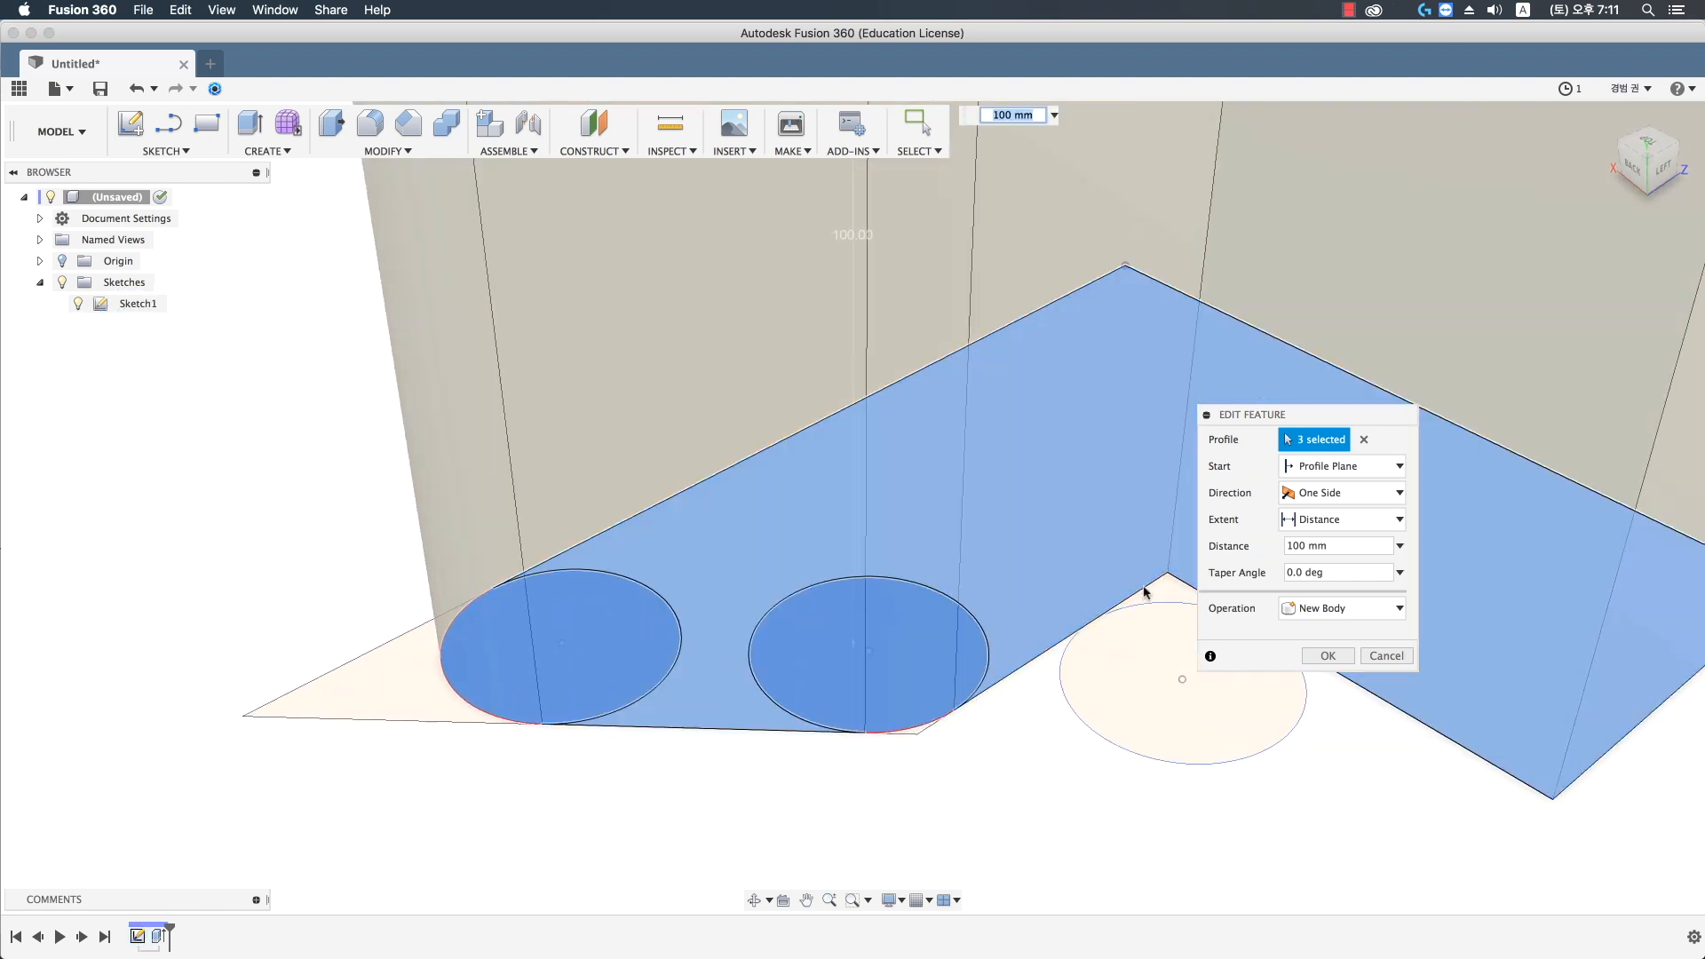
pyautogui.scroll(-5, 1180, 622)
pyautogui.click(1385, 656)
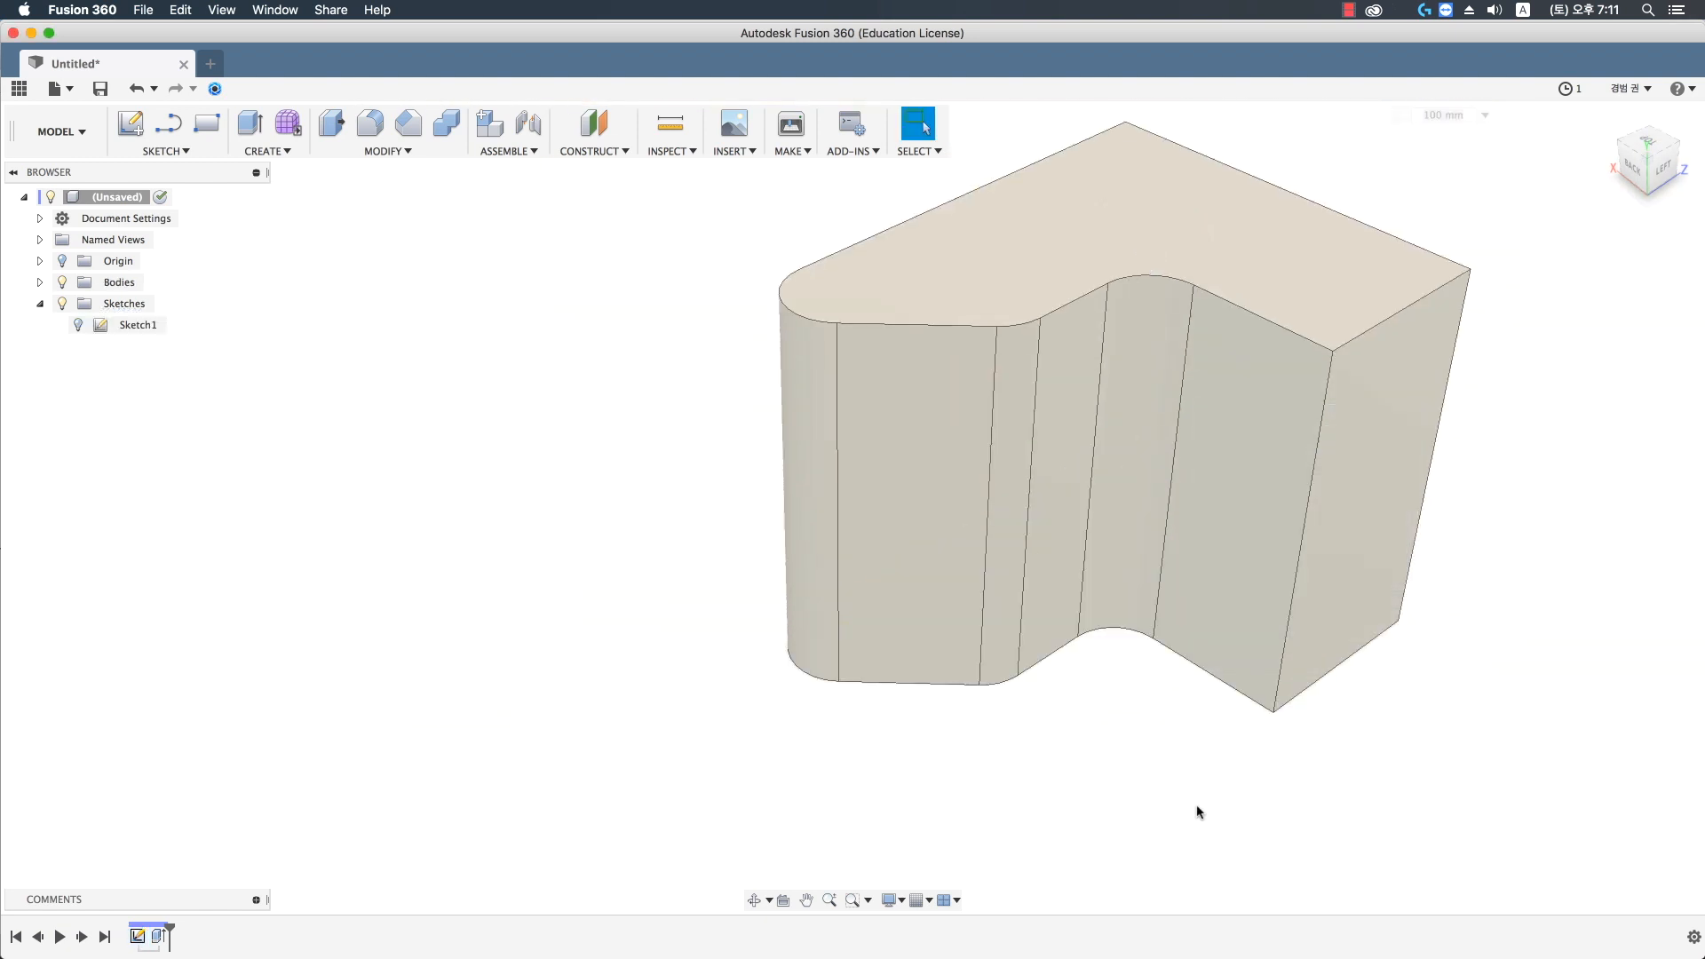
# - Examine the rounded body, switch to Rhino to compare its filleted models, and return to Fusion 360
pyautogui.keyDown('shift'); pyautogui.moveTo(1199, 807); pyautogui.dragTo(1071, 747, button='middle'); pyautogui.keyUp('shift')
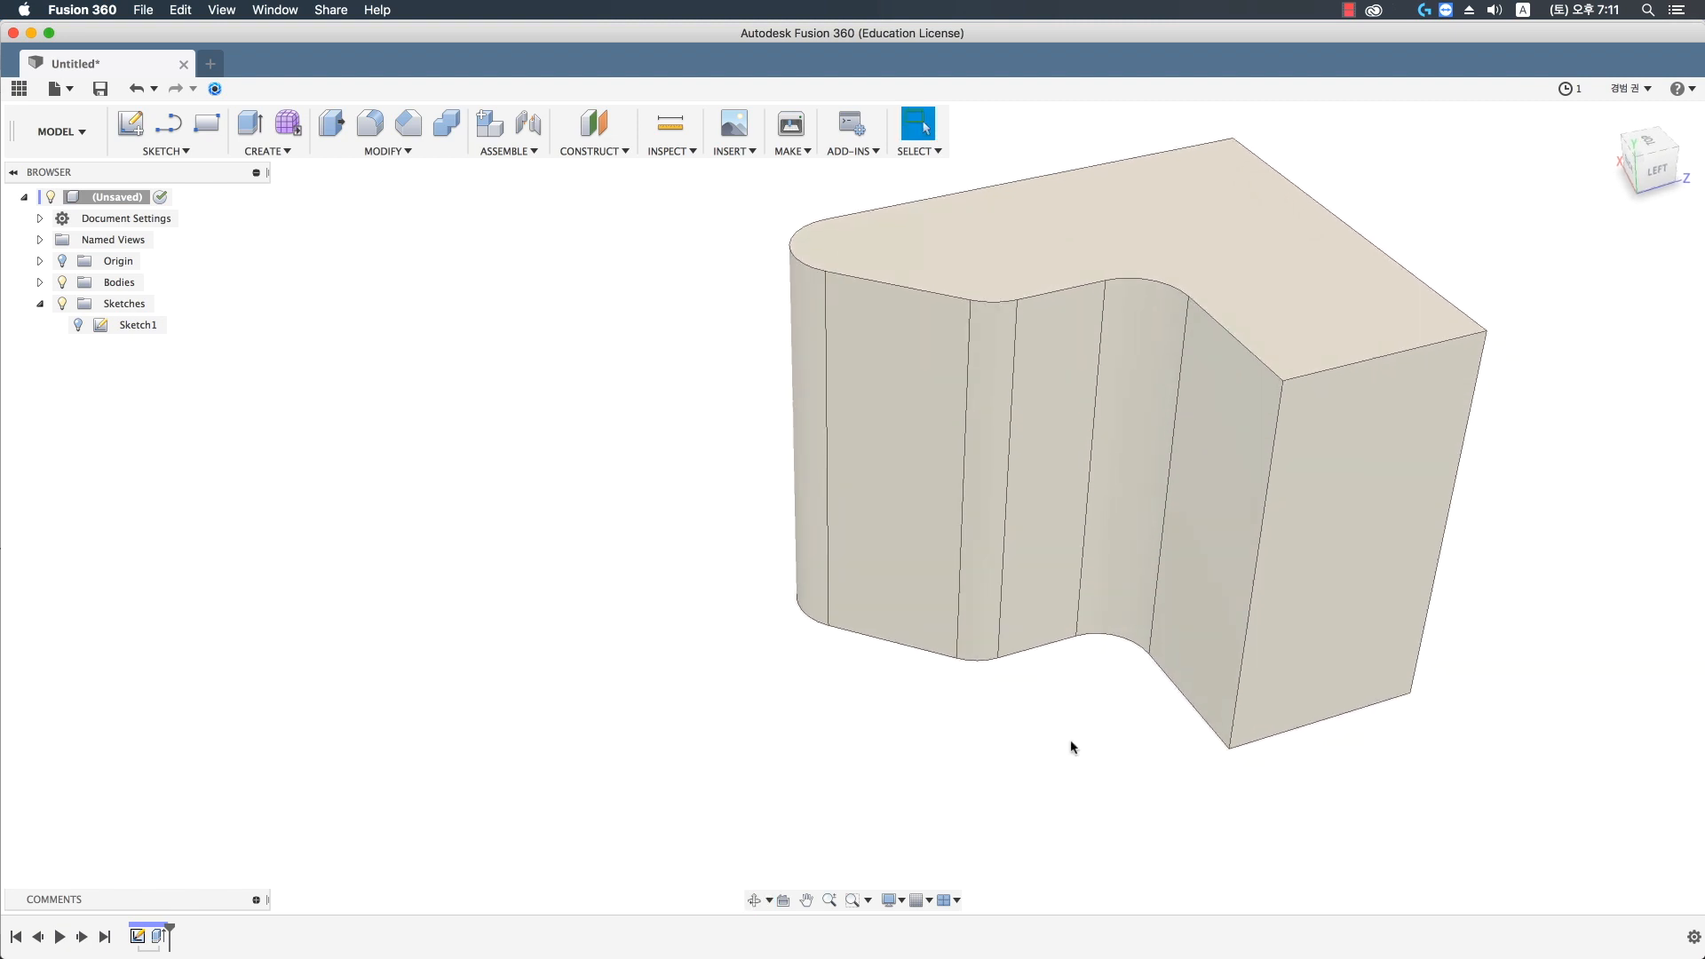
pyautogui.press('super+Tab')
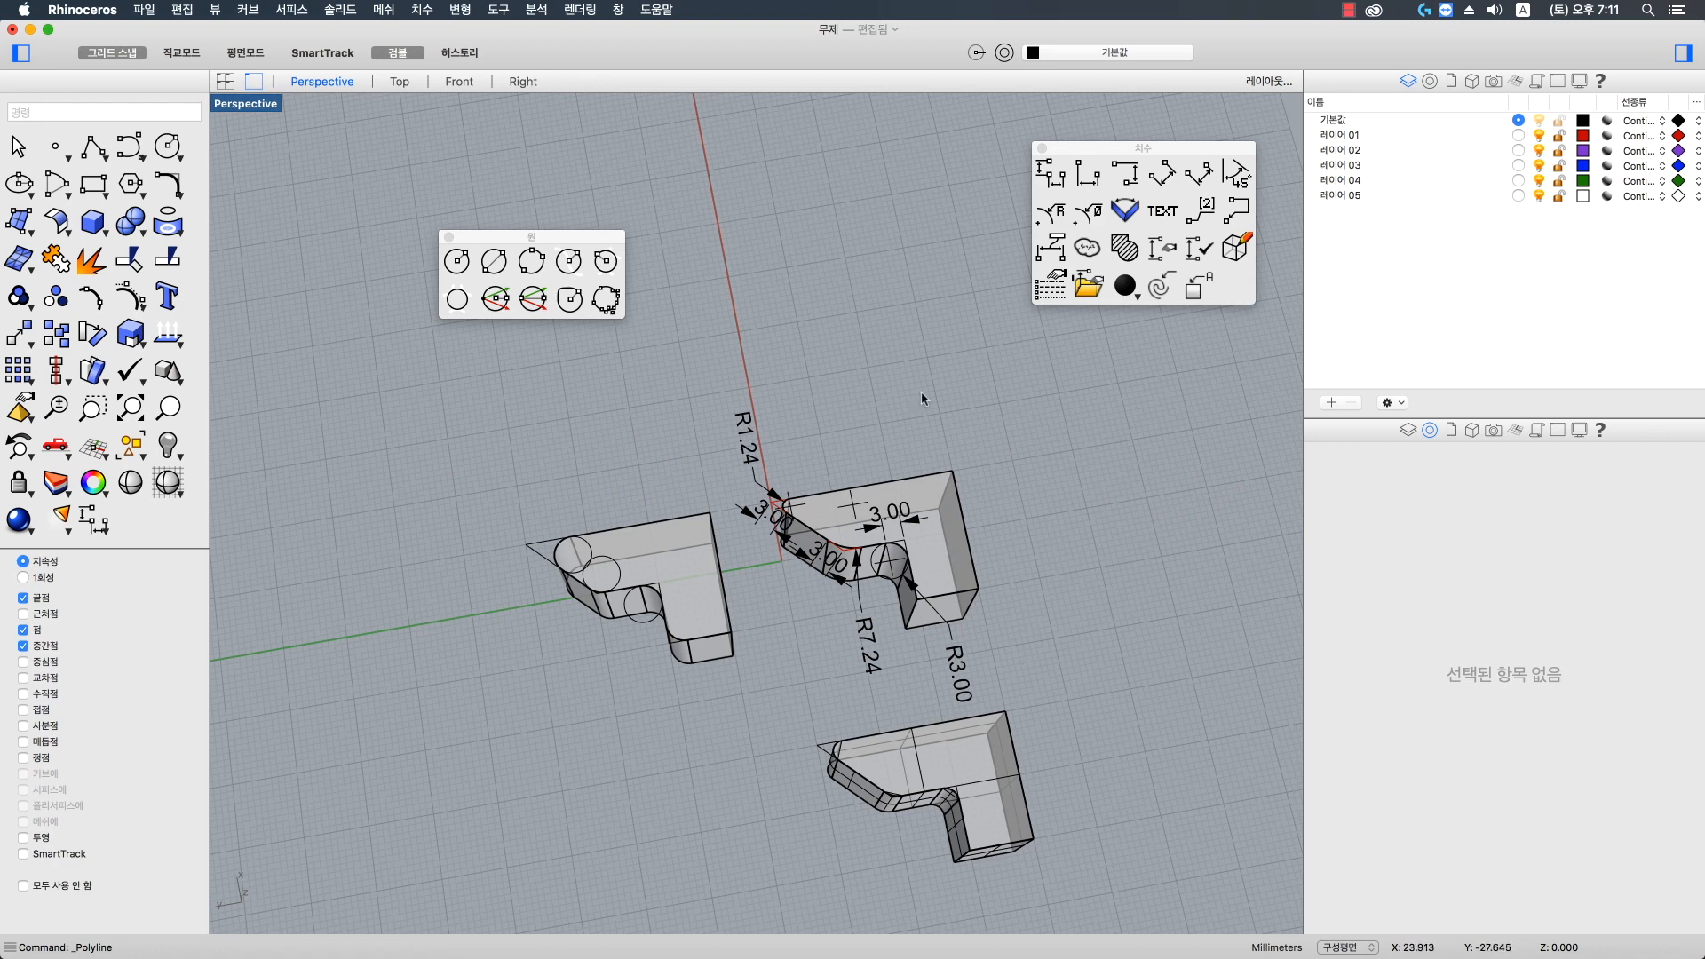
pyautogui.press('super+Tab')
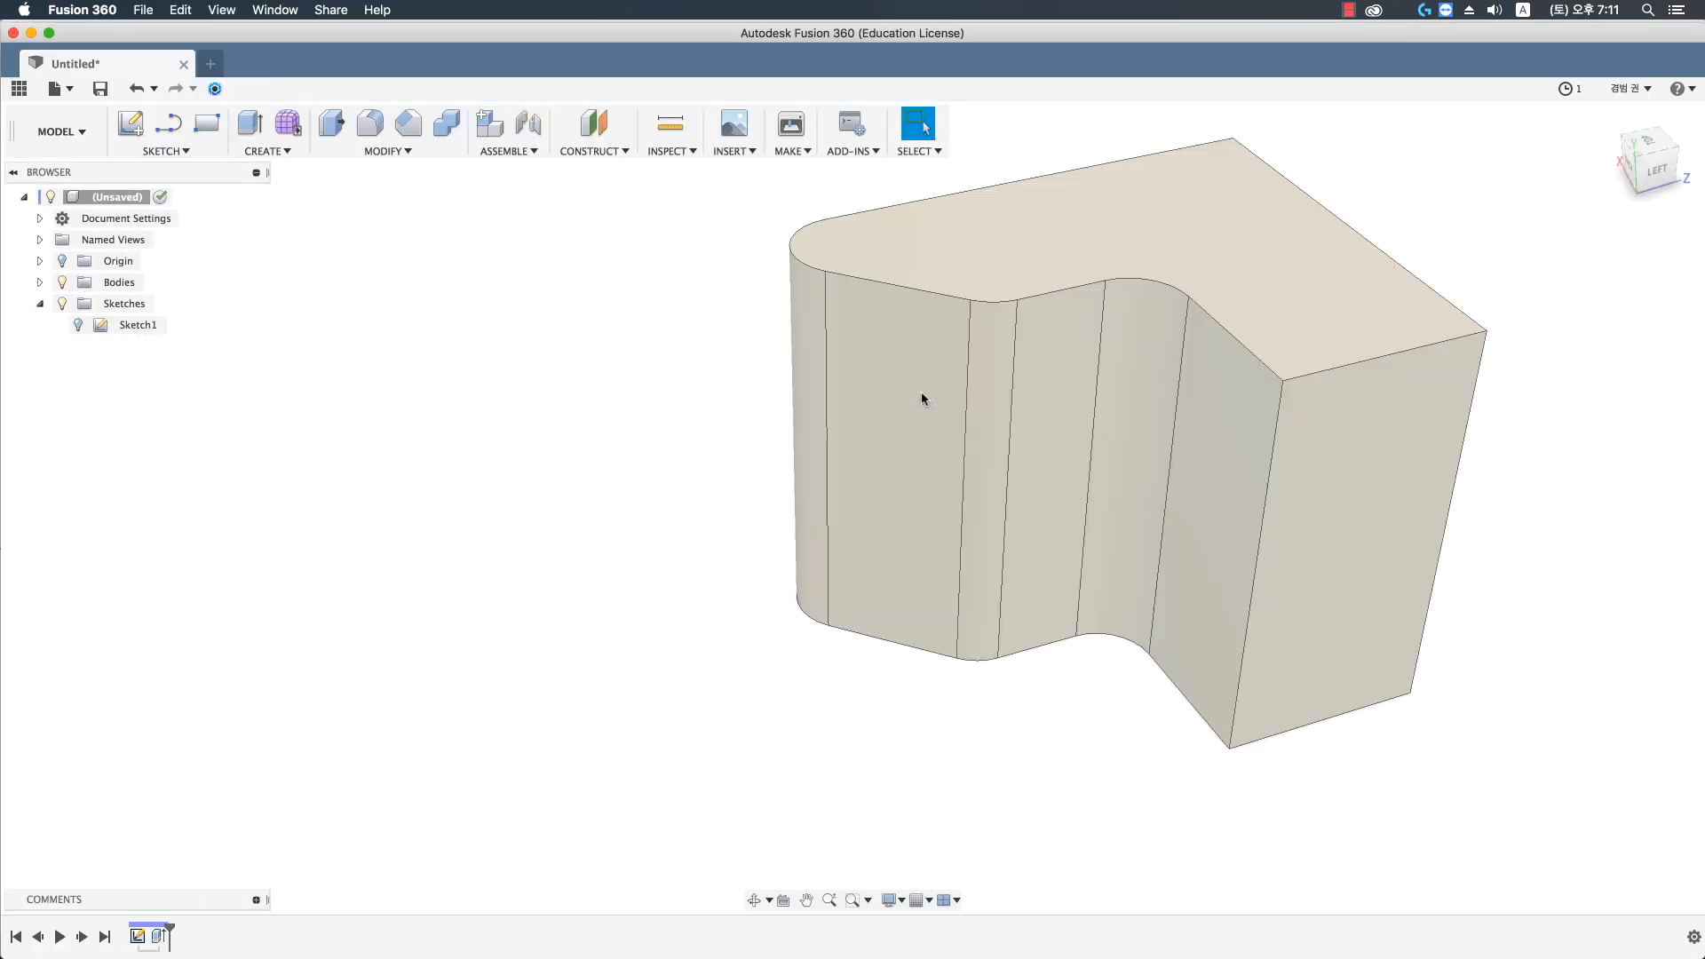
# - Reopen the profile sketch, move the sketch palette closer to the profile, and turn on construction line mode
pyautogui.doubleClick(137, 937)
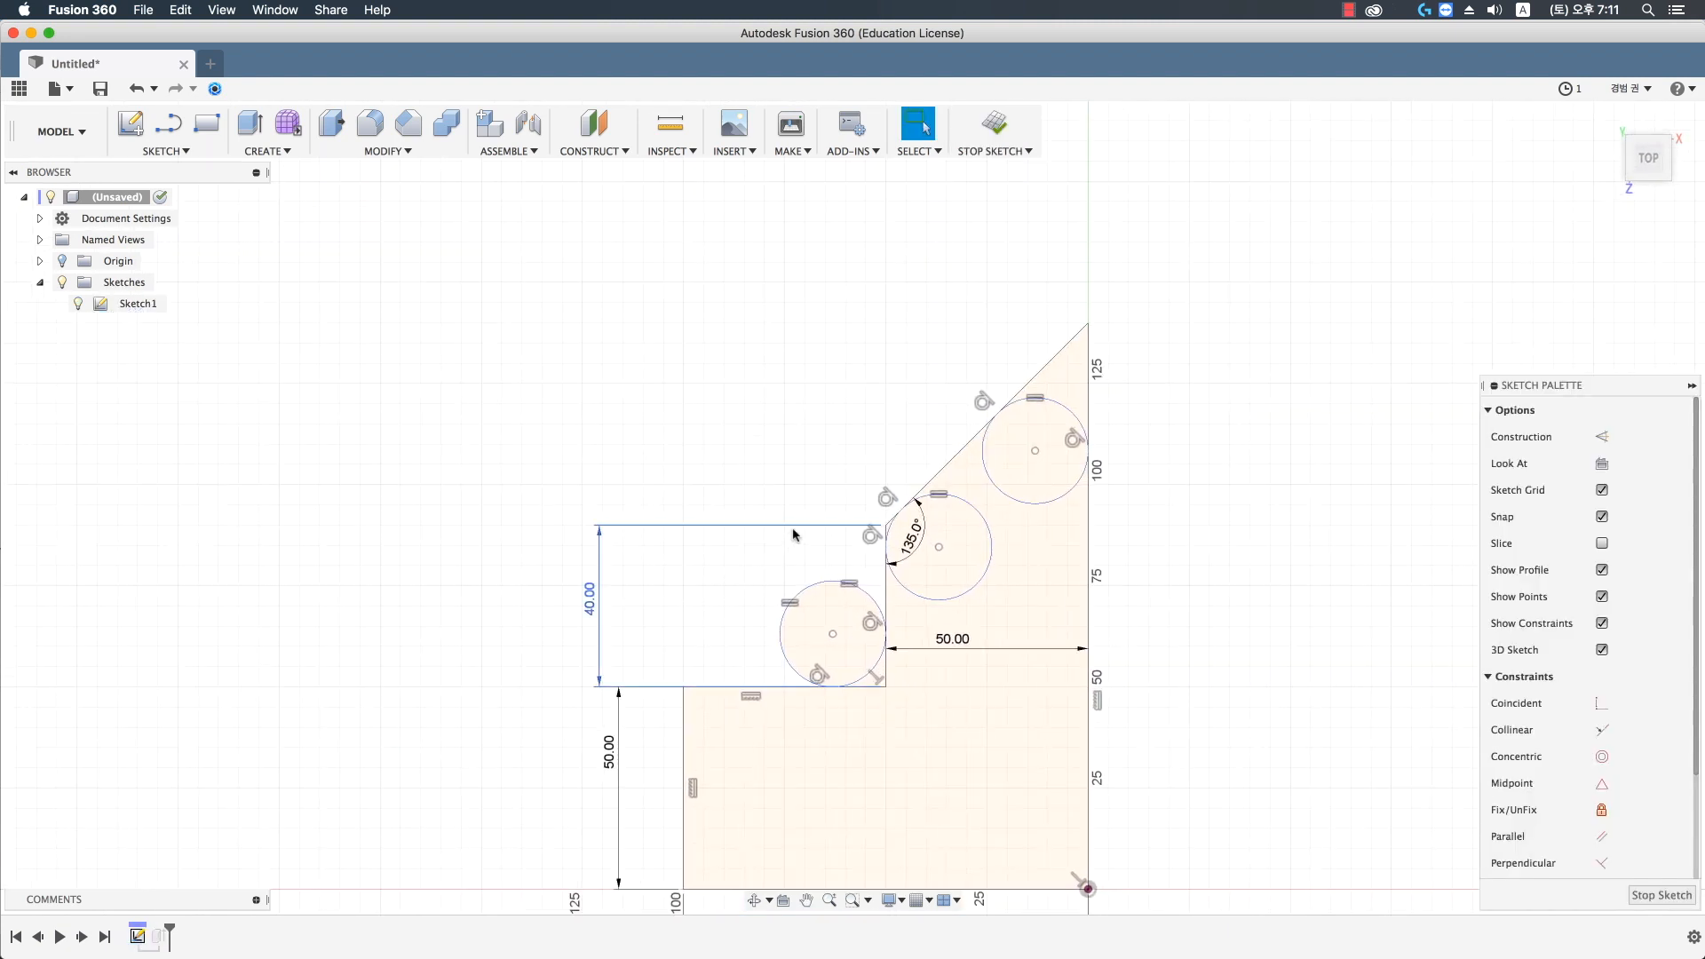
pyautogui.press('d')
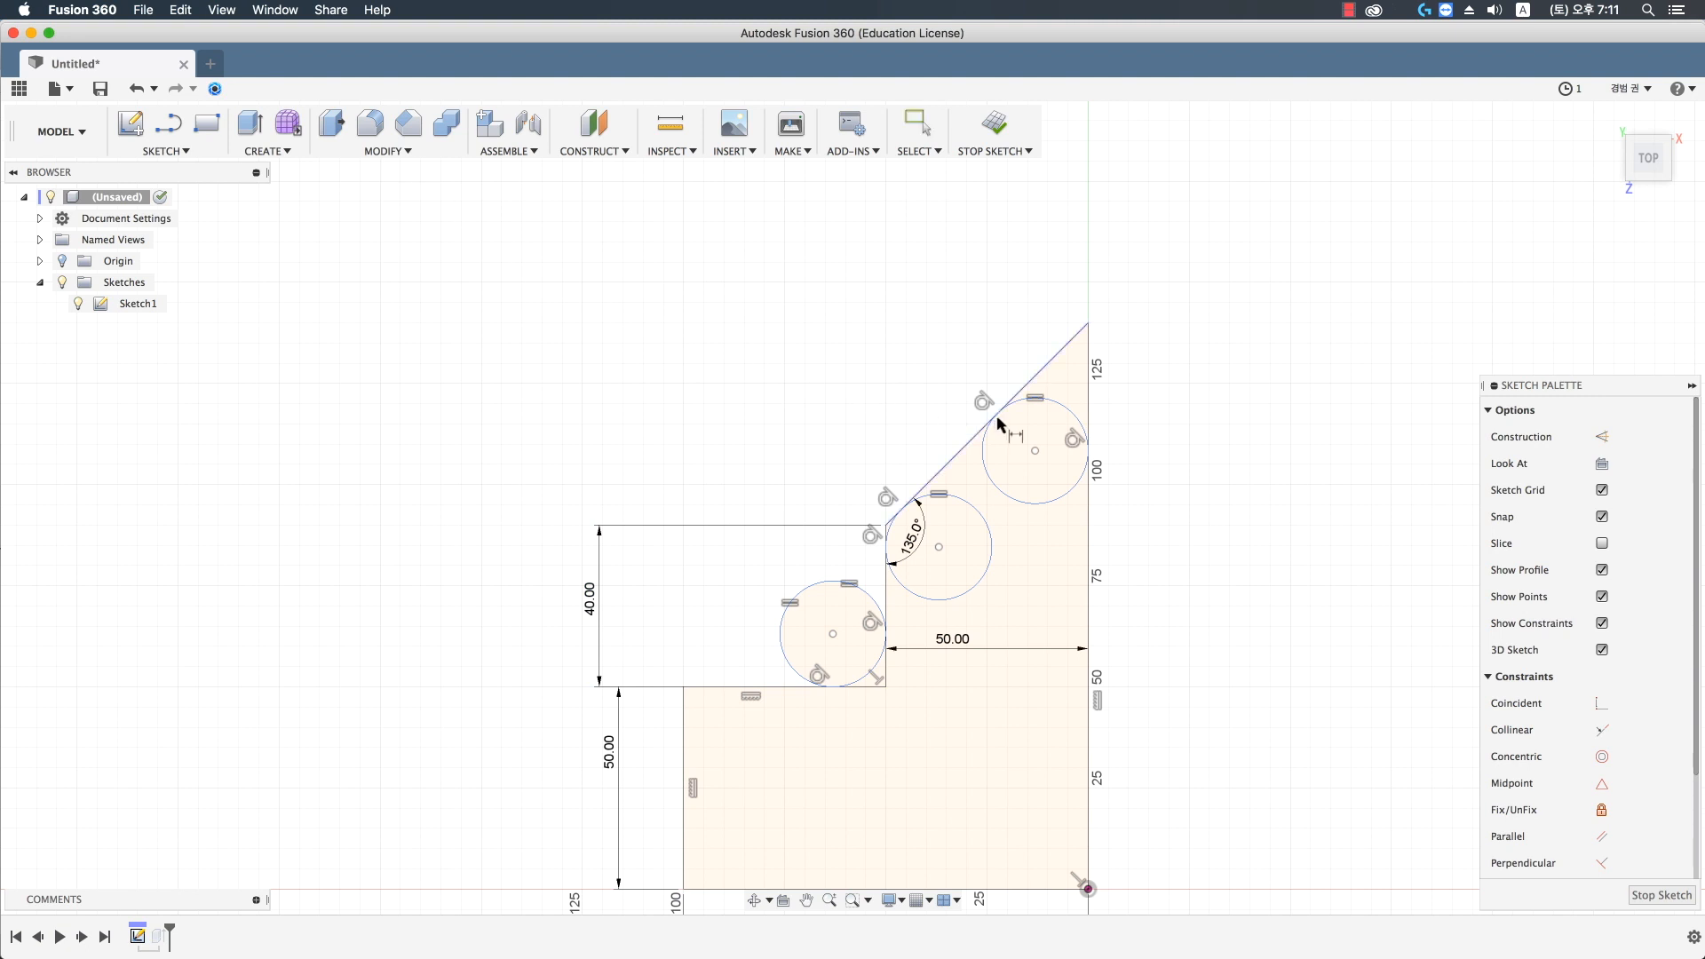
pyautogui.press('Escape')
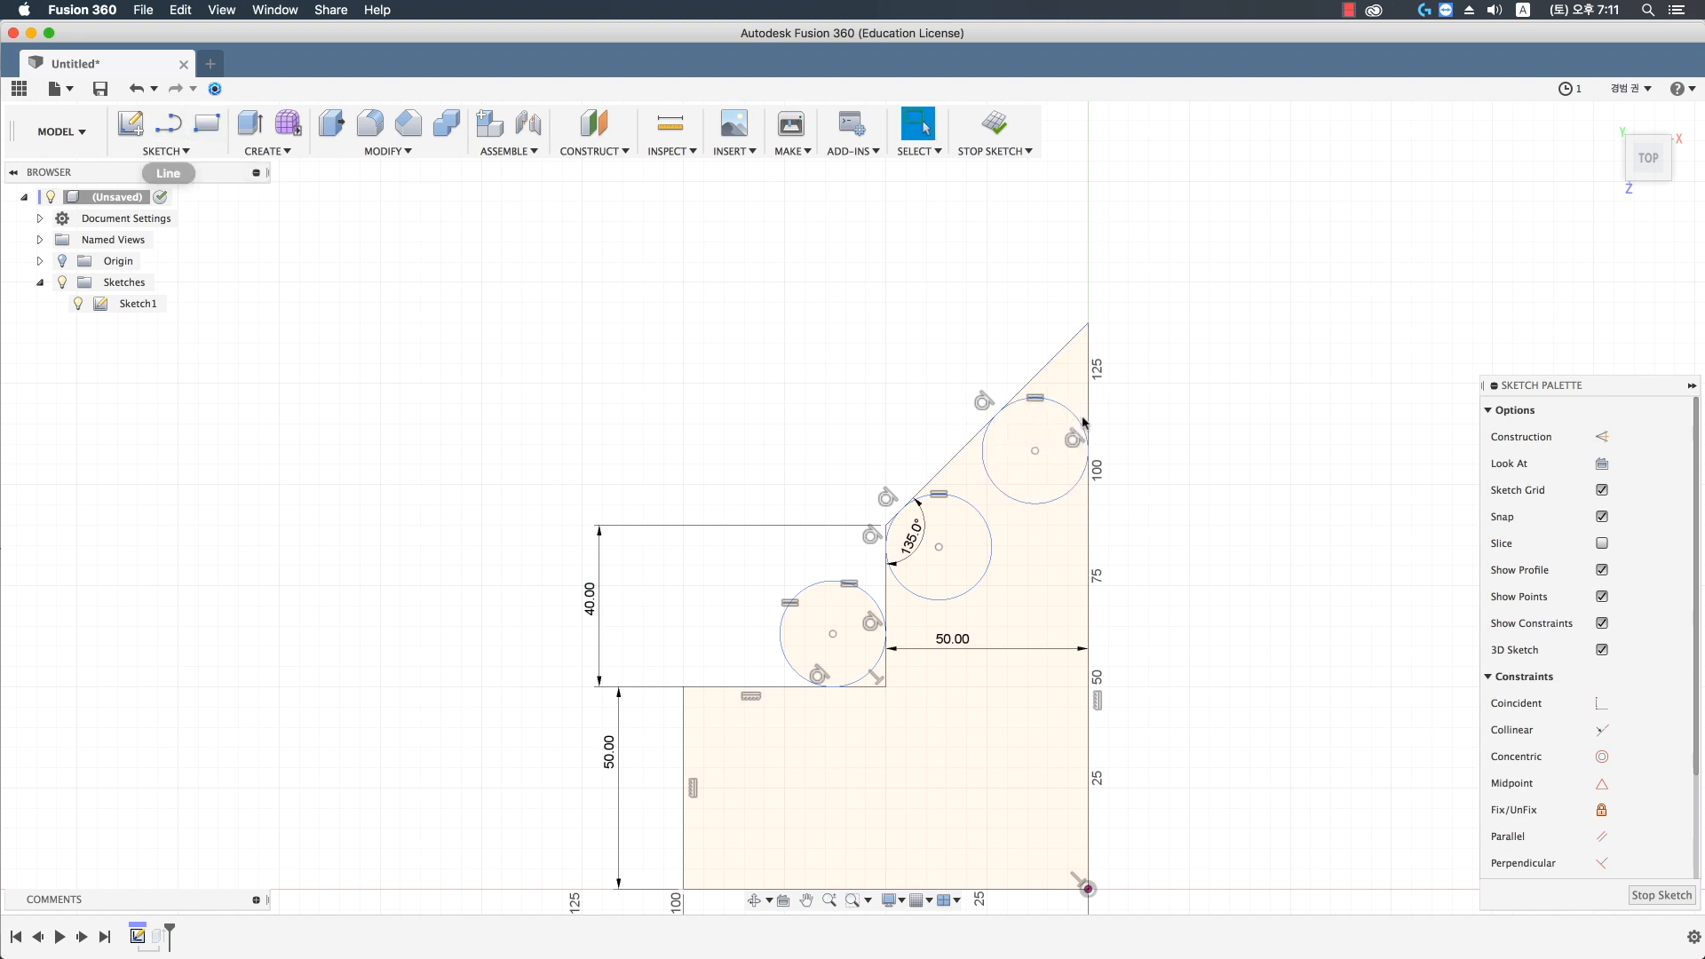
pyautogui.moveTo(1599, 389); pyautogui.dragTo(1428, 189)
pyautogui.click(1431, 232)
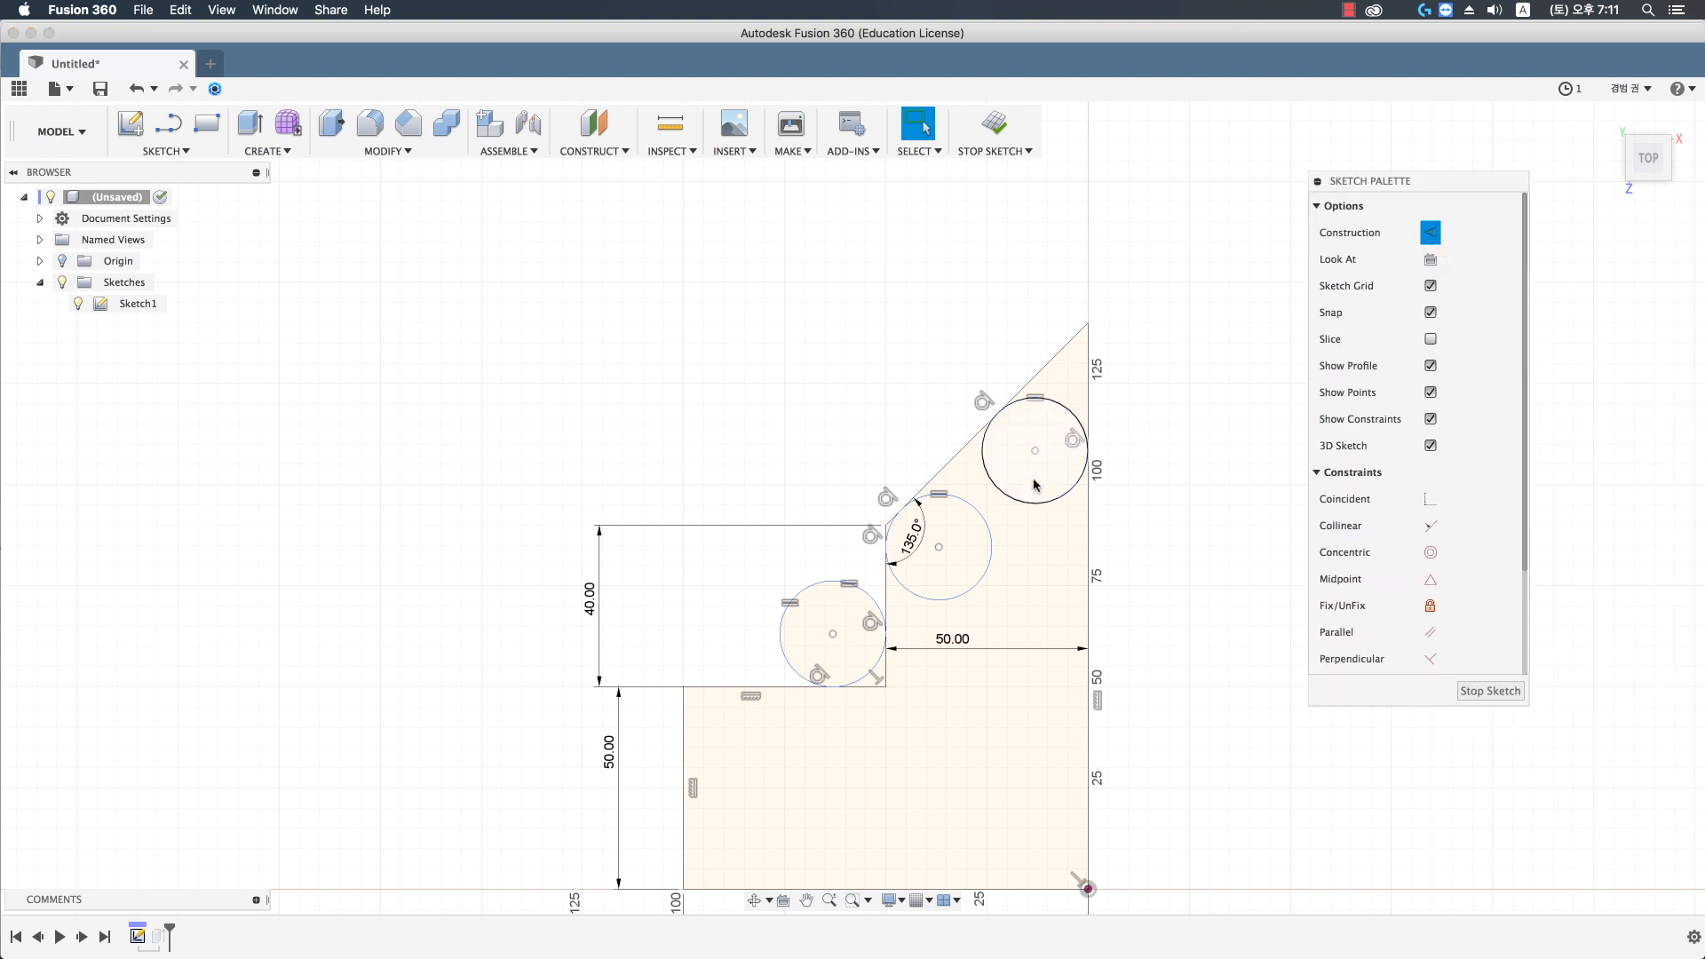
pyautogui.scroll(2, 1050, 444)
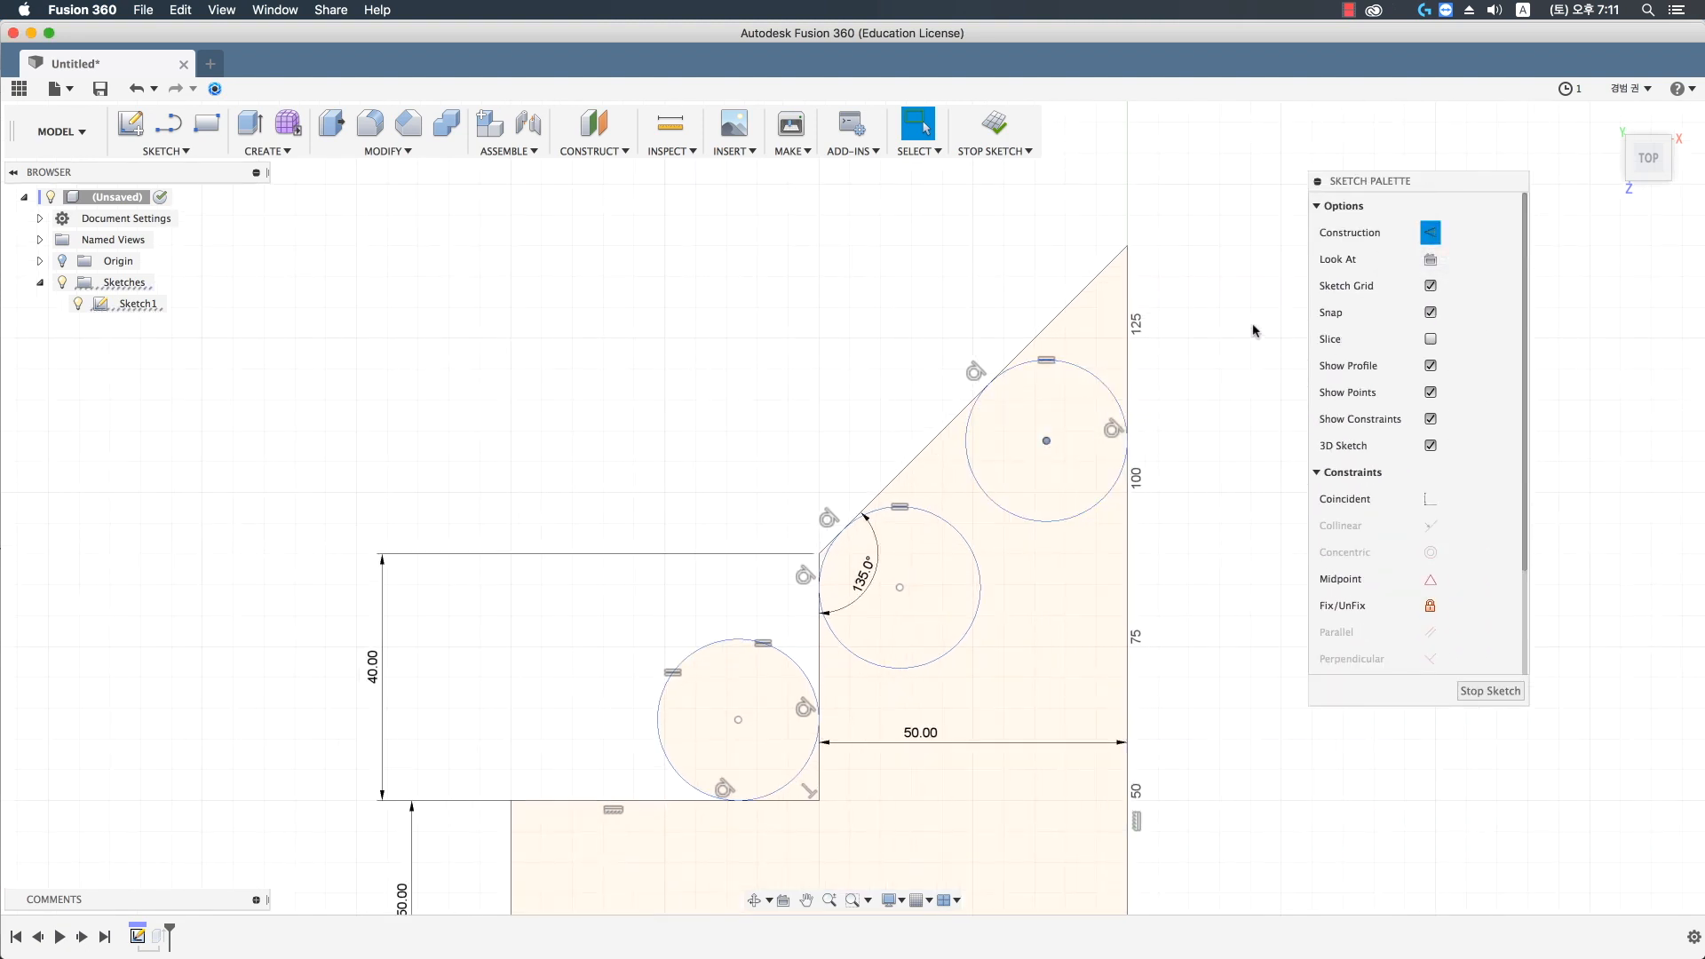
# - Draw two construction lines from the tip circle's centre, one to the sloped edge and one to the long vertical edge
pyautogui.click(174, 123)
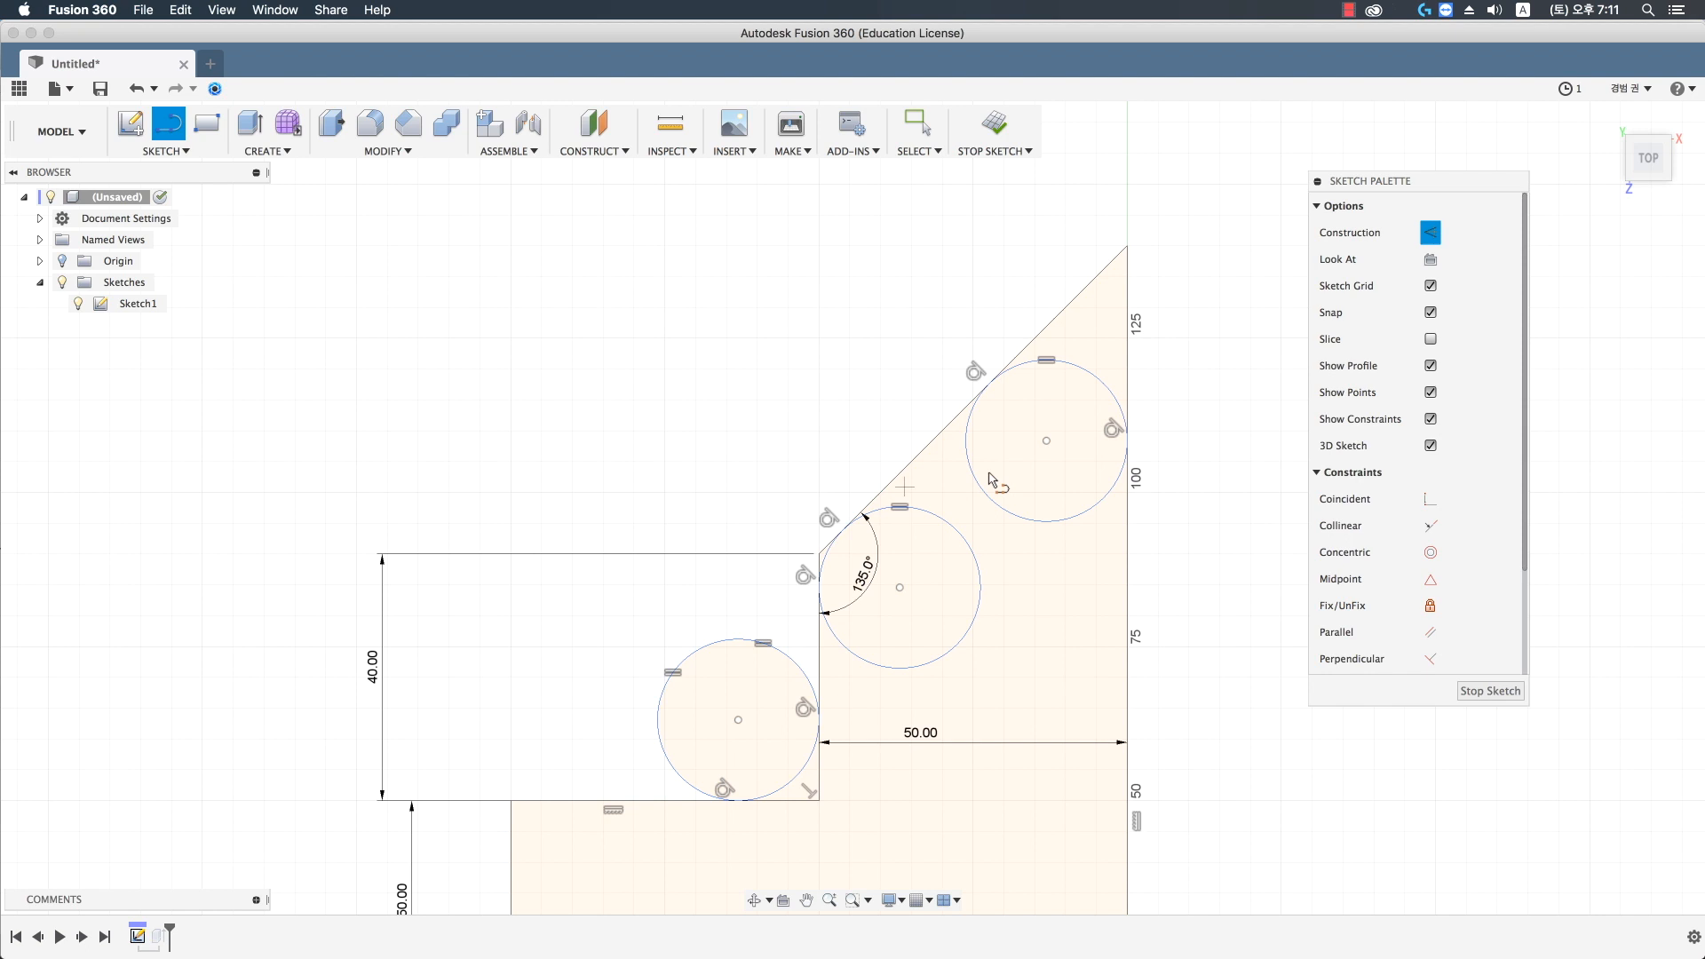
pyautogui.click(1045, 440)
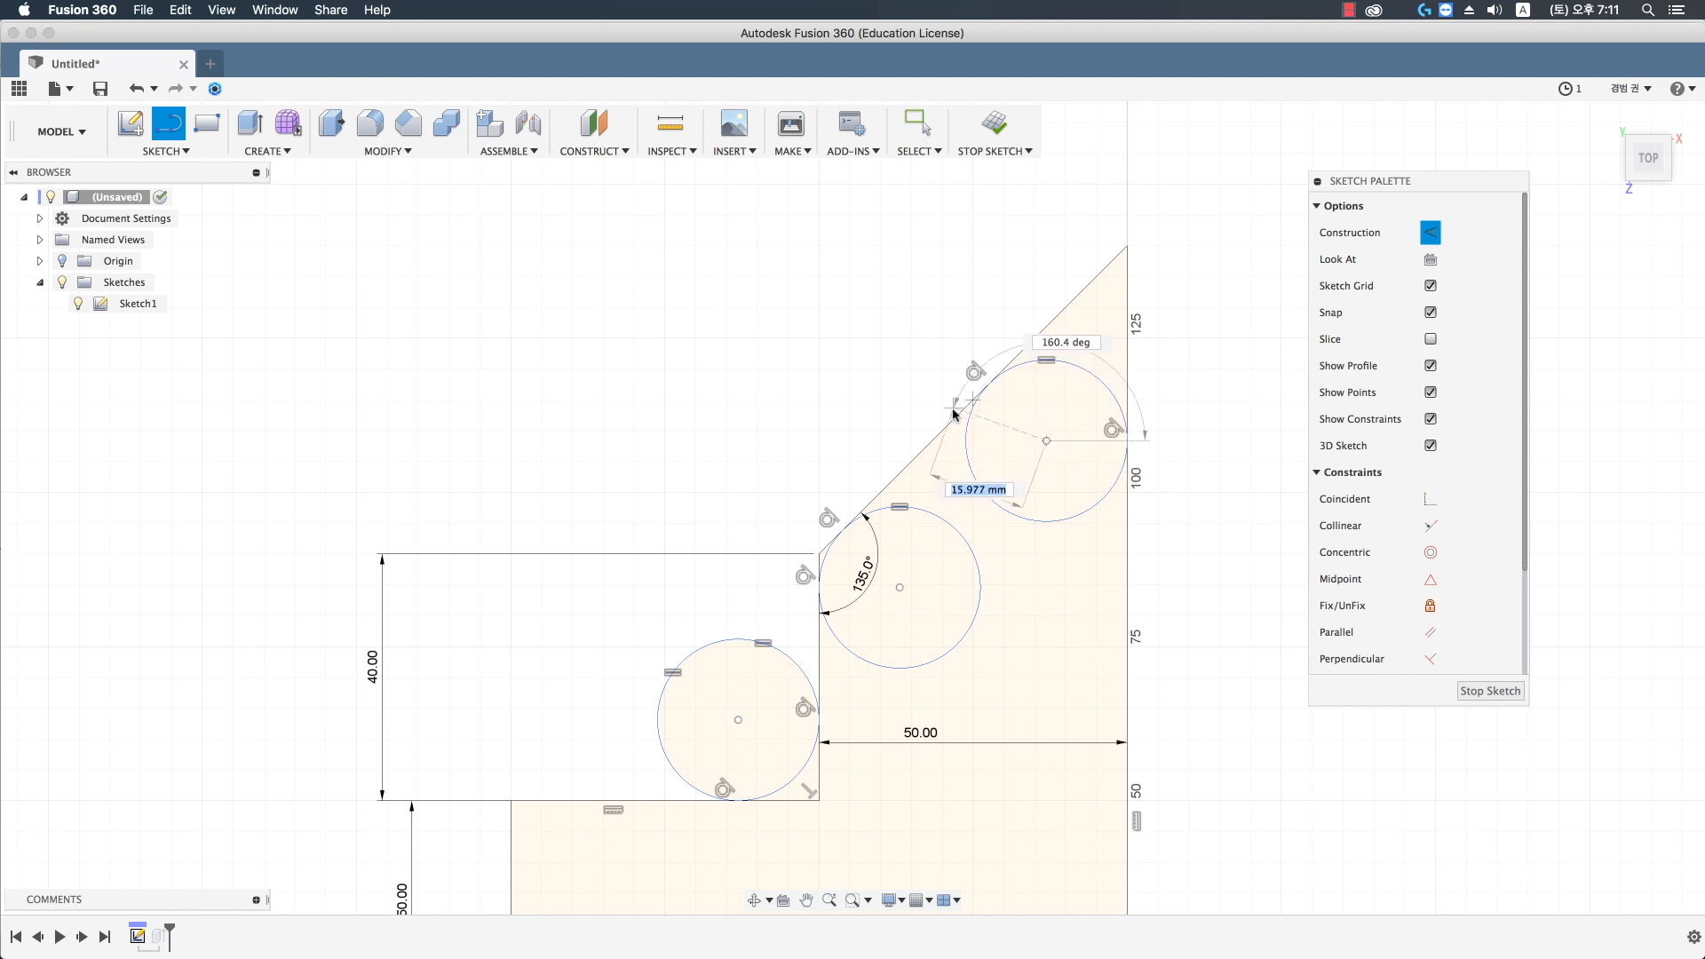
pyautogui.click(953, 424)
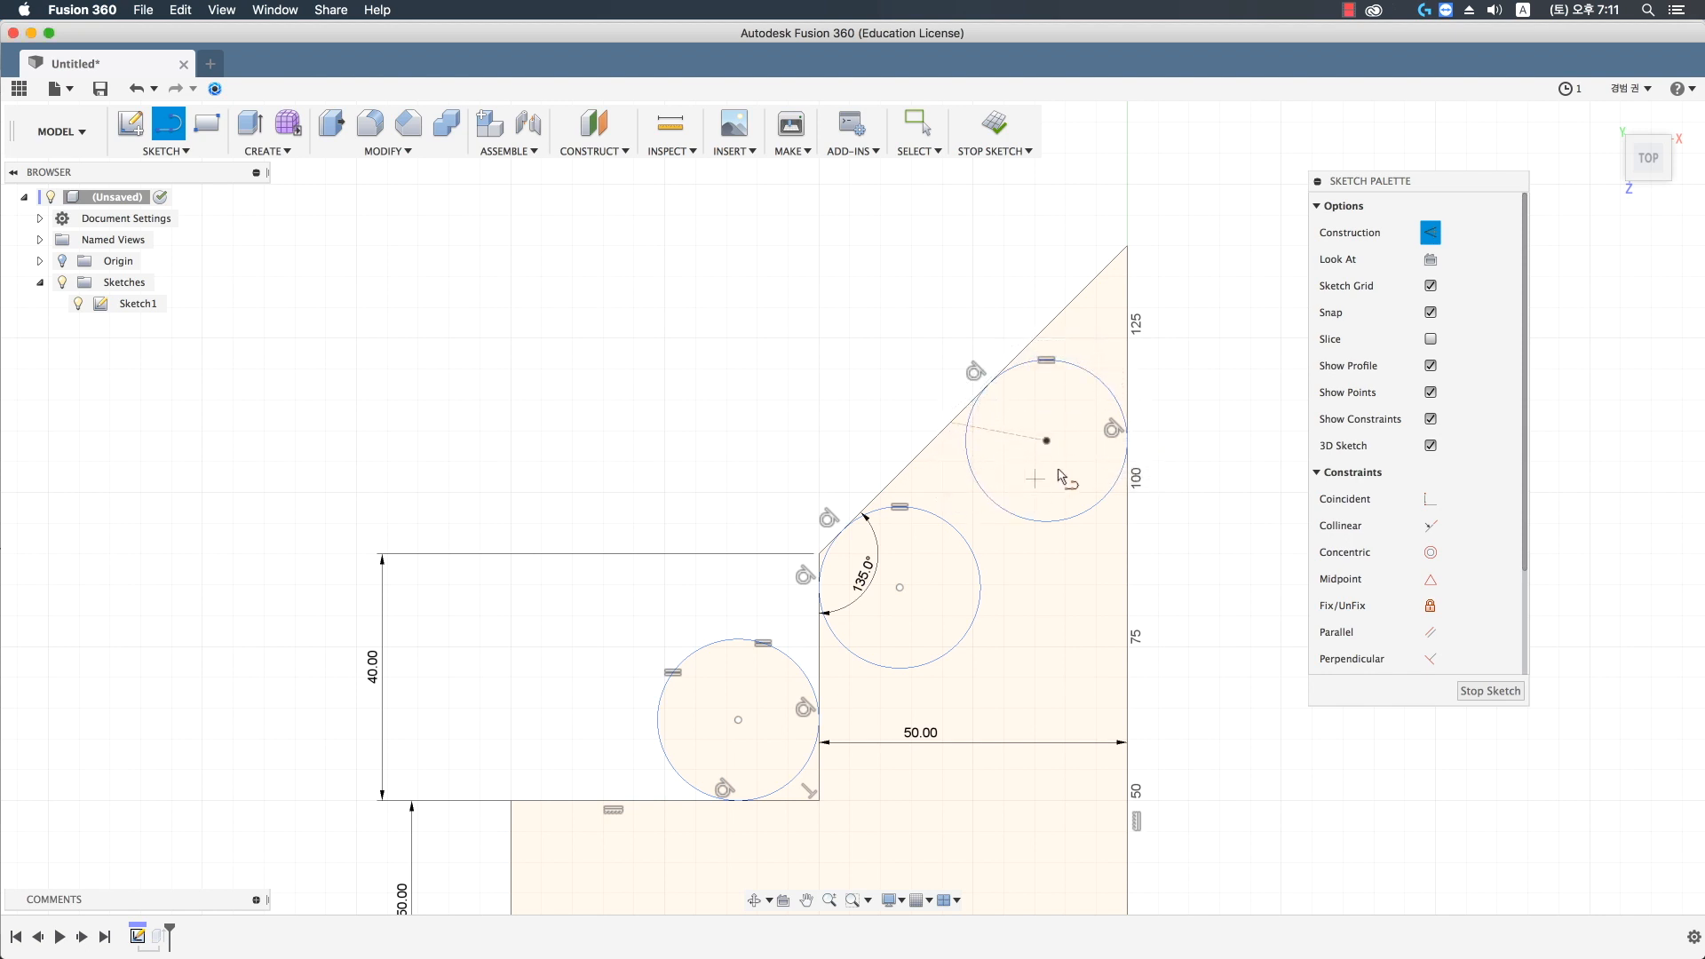
pyautogui.click(1046, 440)
pyautogui.click(1126, 502)
pyautogui.press('Escape')
# - Dimension the distance along the sloped edge from the tip to the construction line's endpoint as 30 mm
pyautogui.click(949, 424)
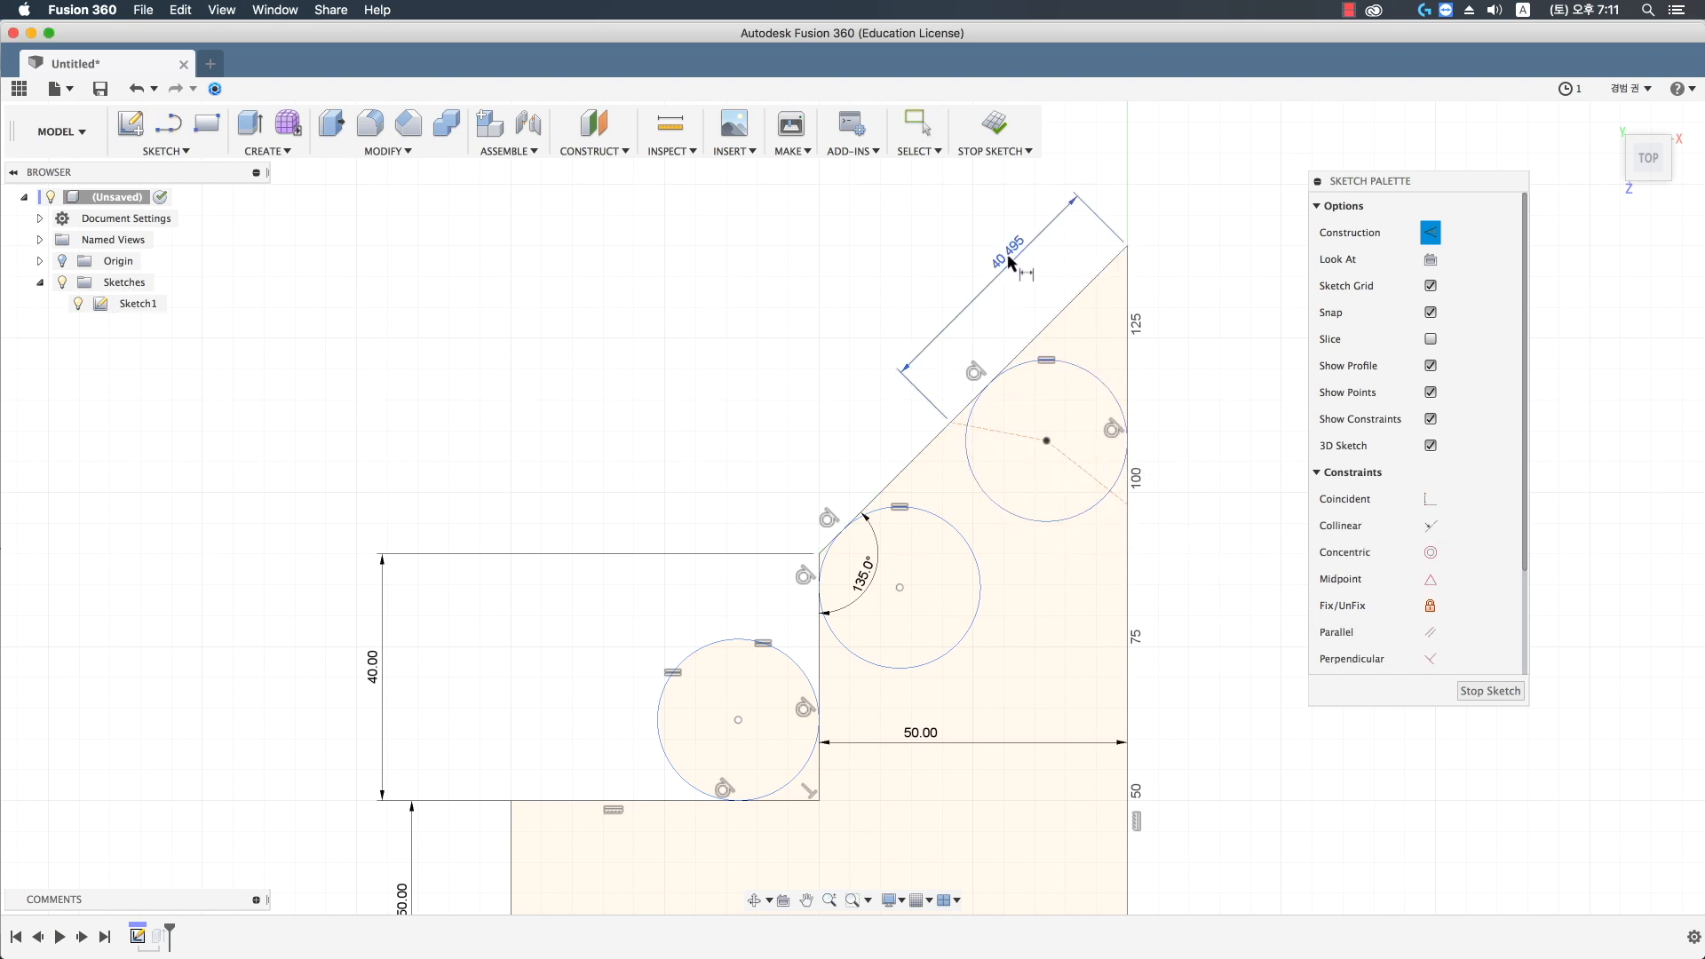
pyautogui.click(1010, 260)
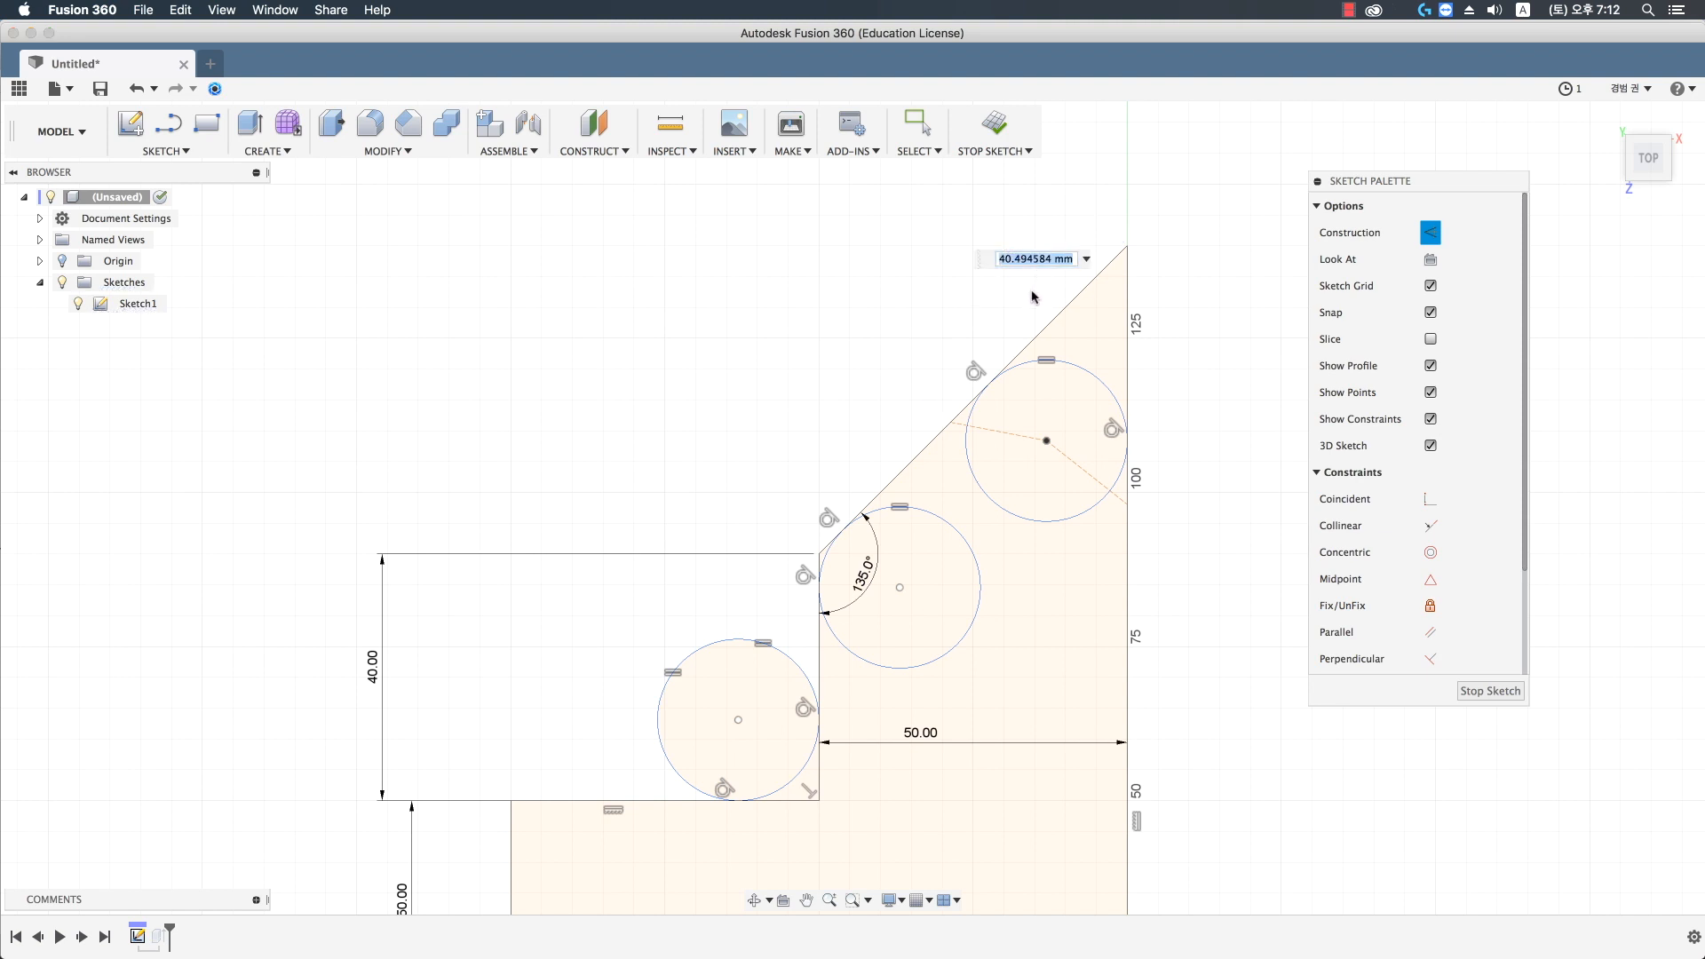
pyautogui.write('30')
pyautogui.press('Return')
pyautogui.press('Escape')
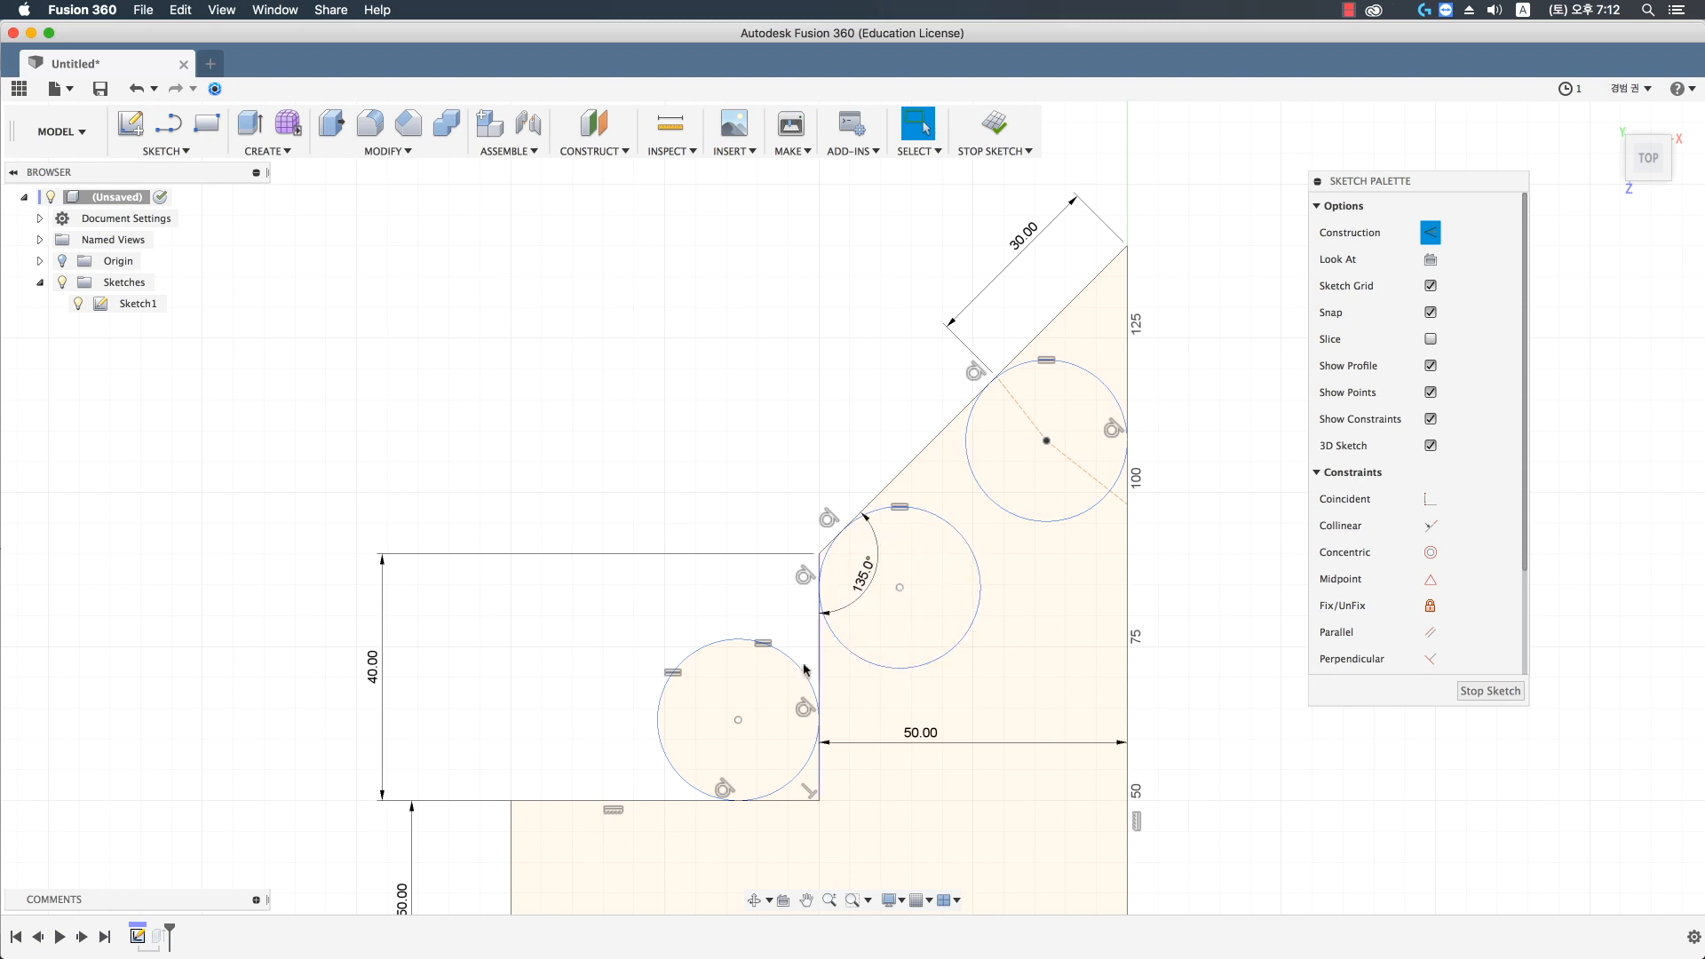
# - Dimension the notch circle's diameter as 30 mm
pyautogui.press('d')
pyautogui.press('Escape')
pyautogui.press('d')
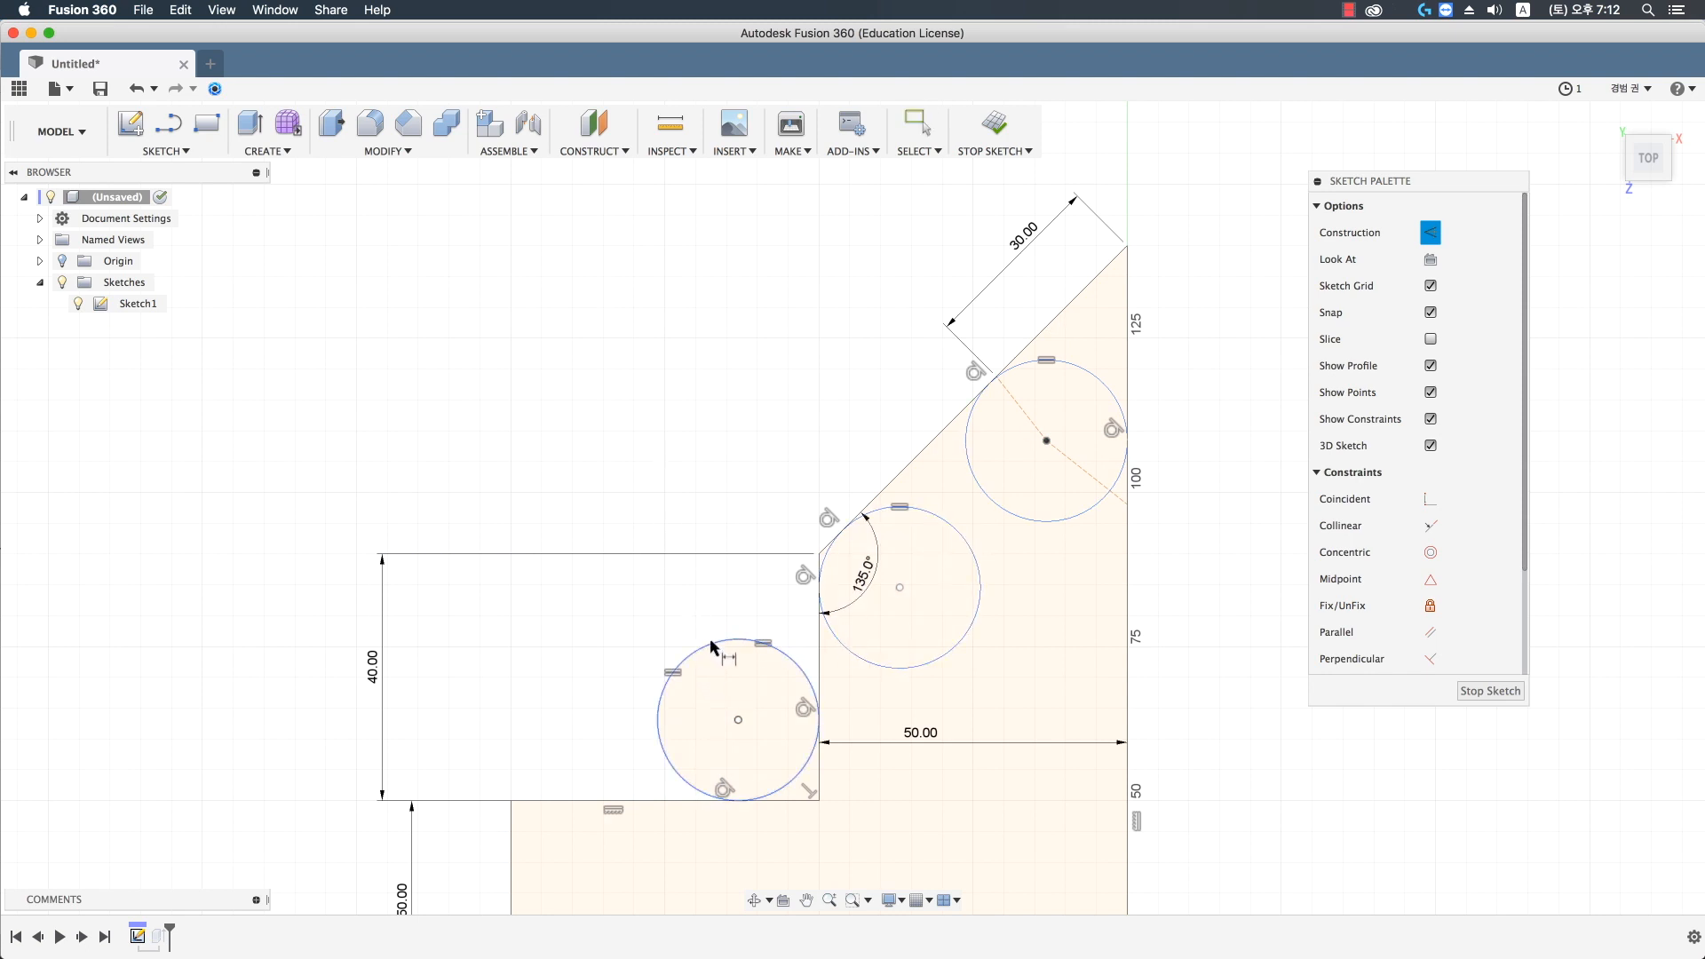
pyautogui.click(711, 647)
pyautogui.click(633, 500)
pyautogui.write('30')
pyautogui.press('Return')
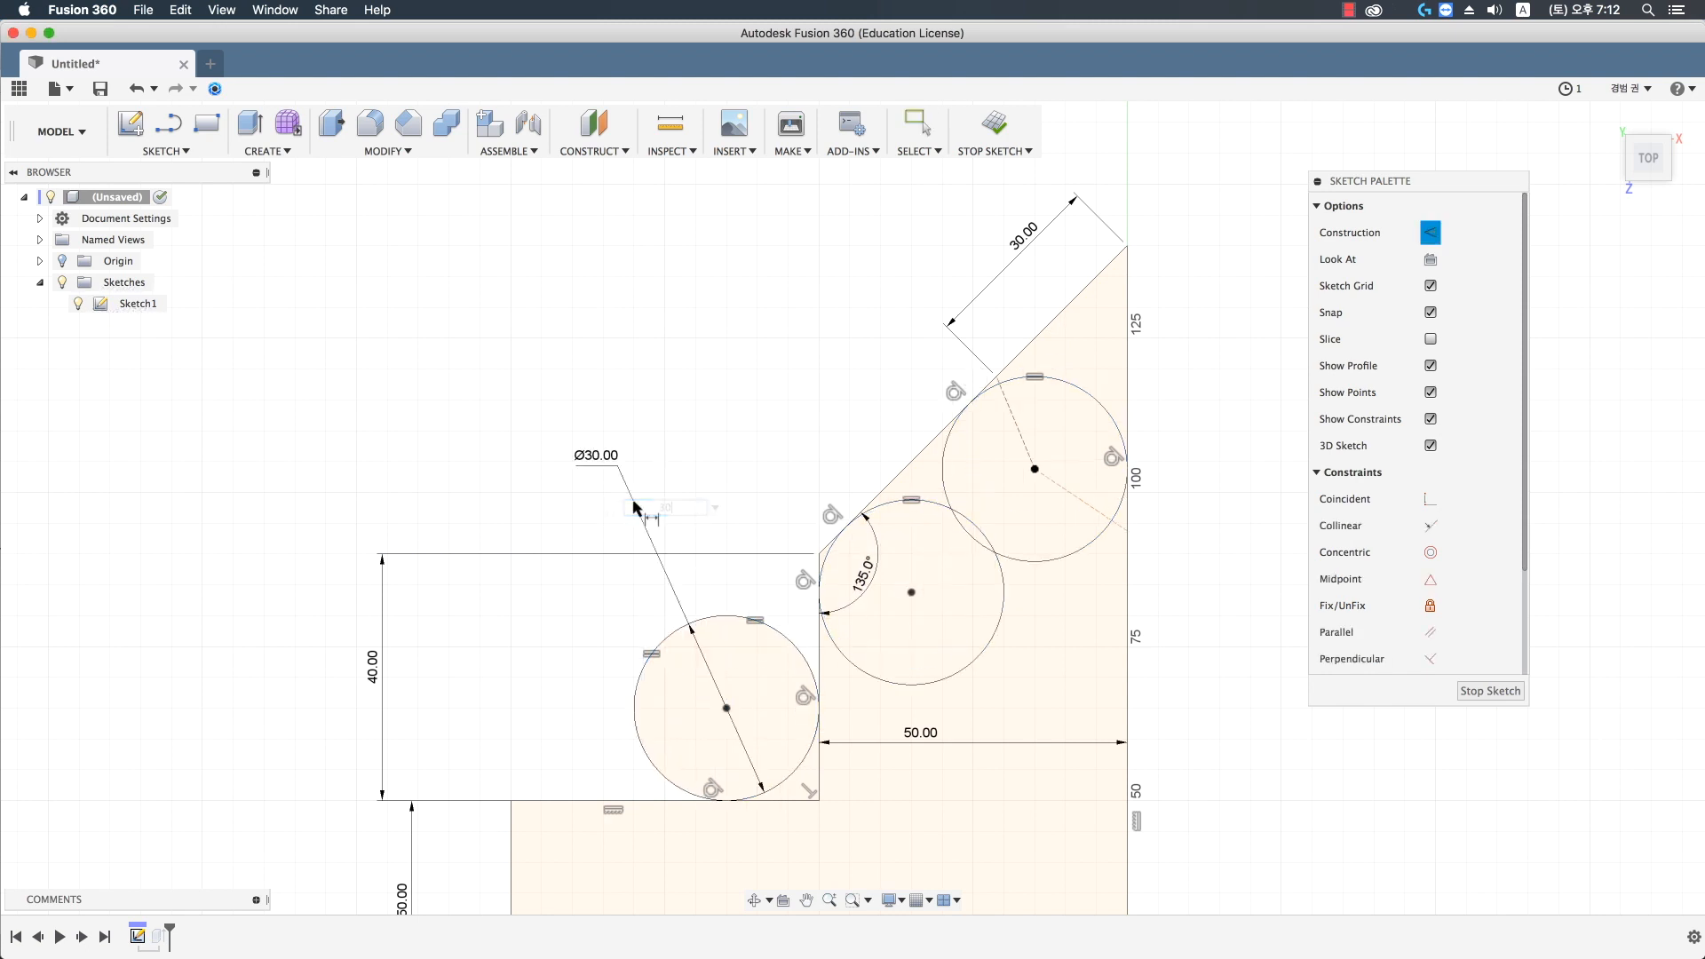
pyautogui.press('Escape')
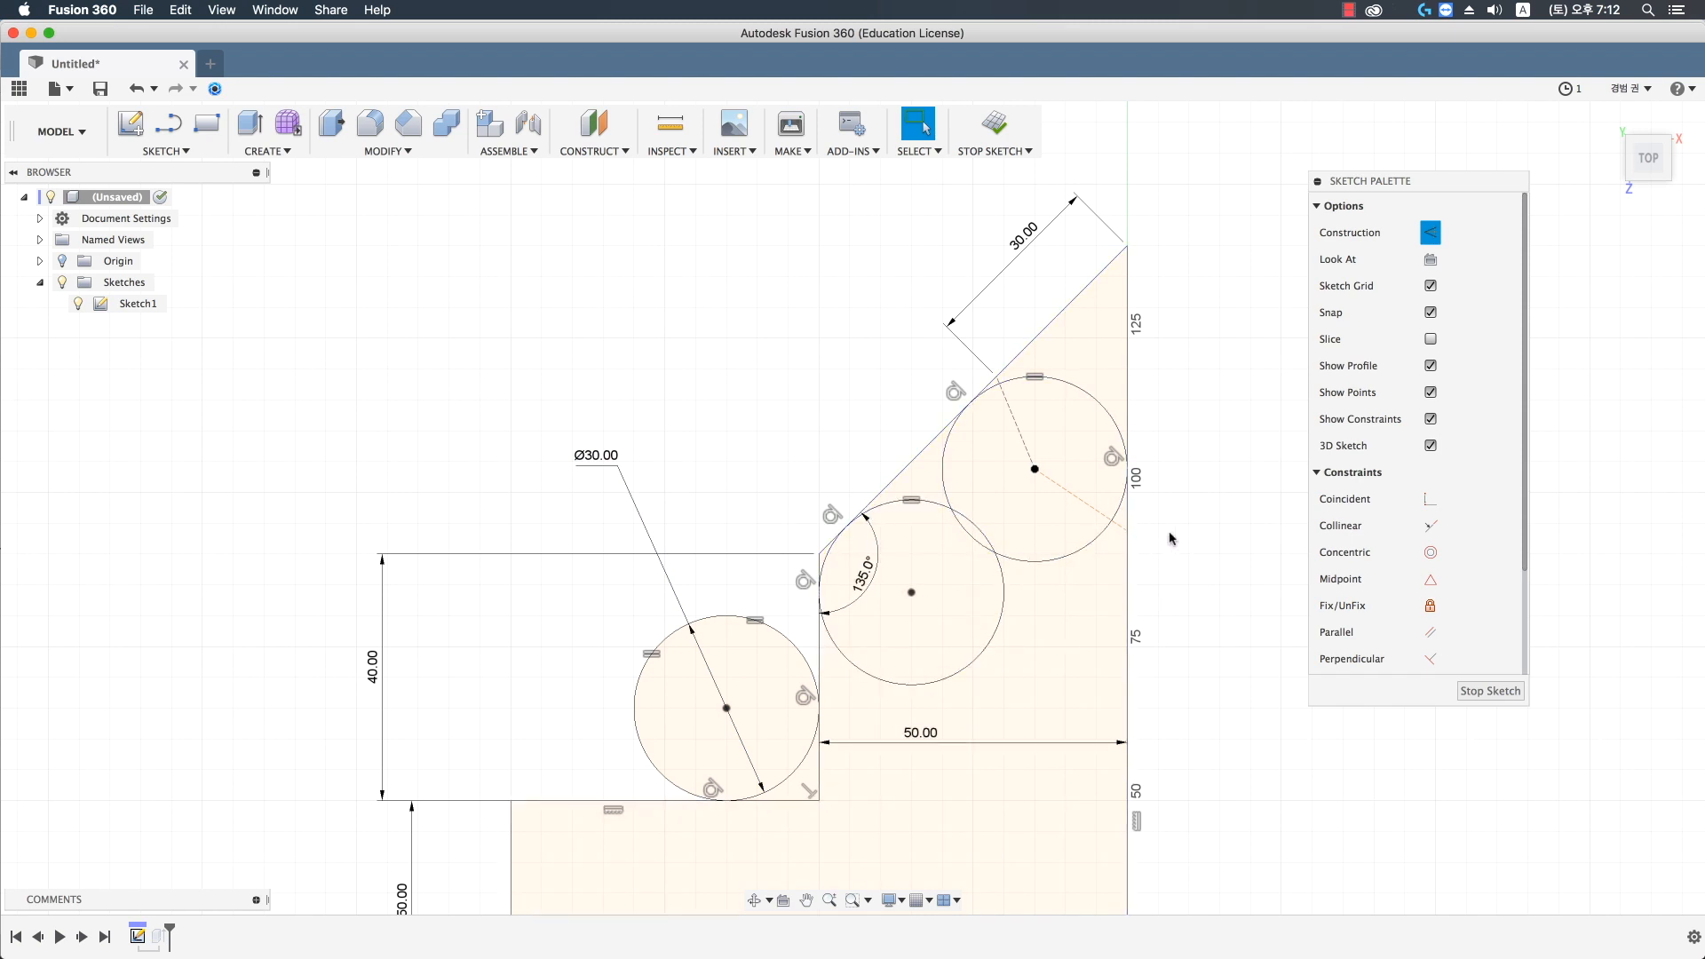
# - Dimension the distance along the vertical edge from the tip to the second construction line's endpoint as 30 mm
pyautogui.press('d')
pyautogui.click(1128, 252)
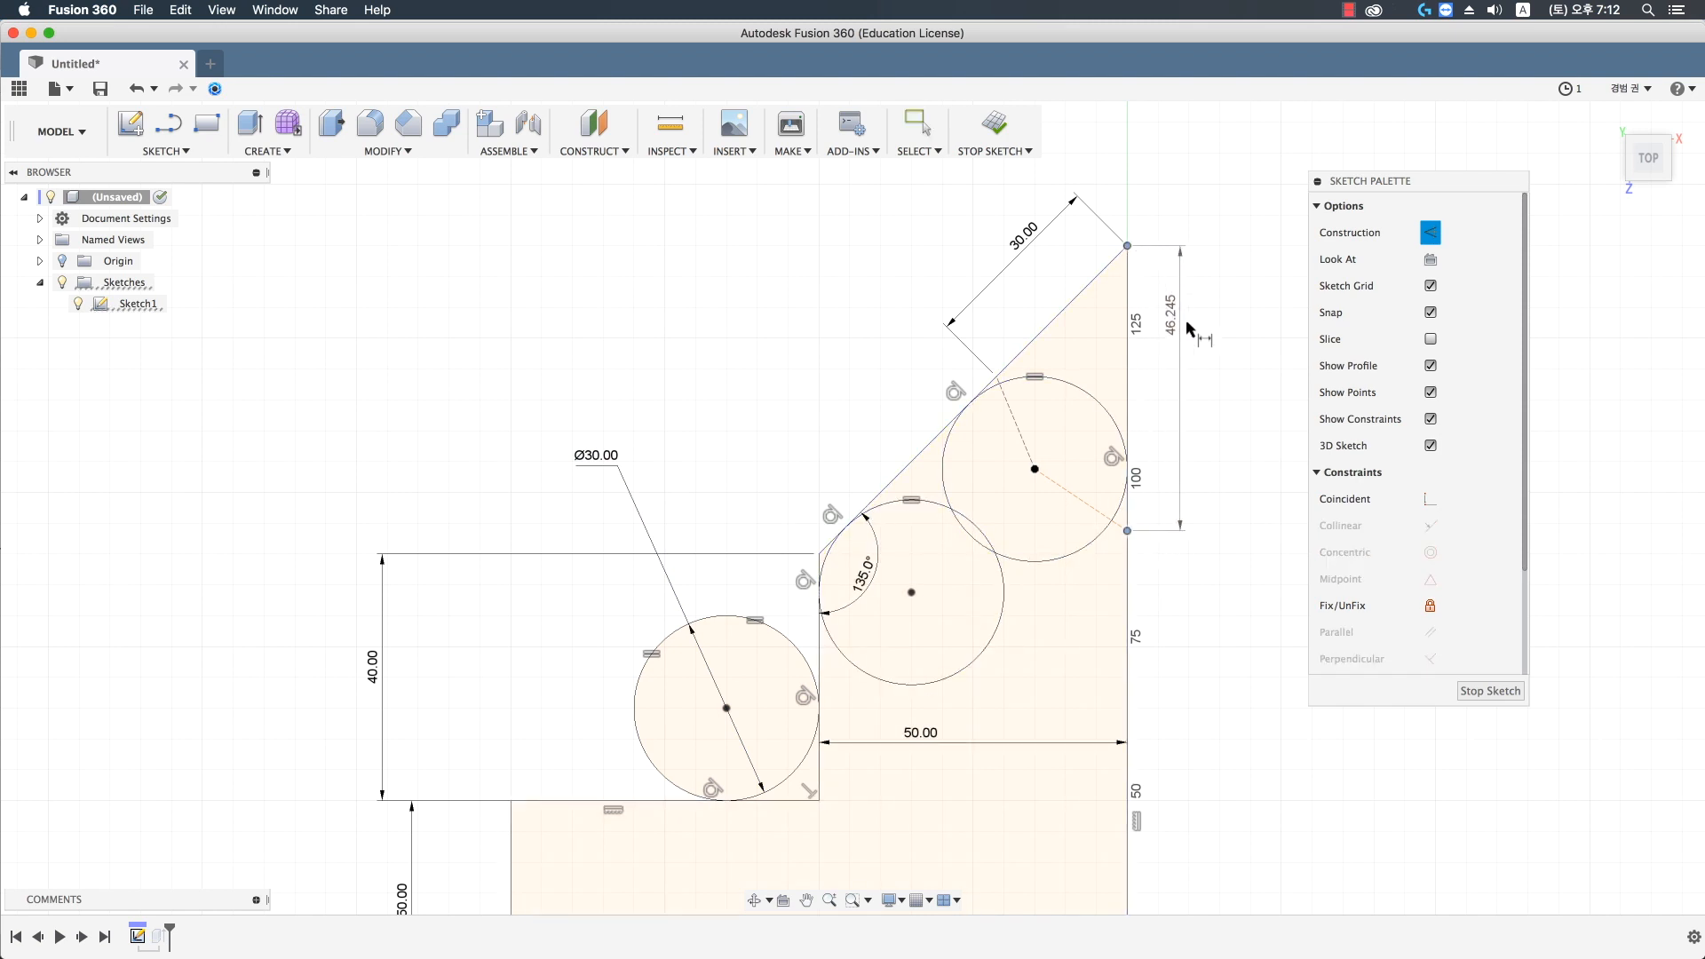
pyautogui.click(1181, 343)
pyautogui.press('Return')
pyautogui.press('Escape')
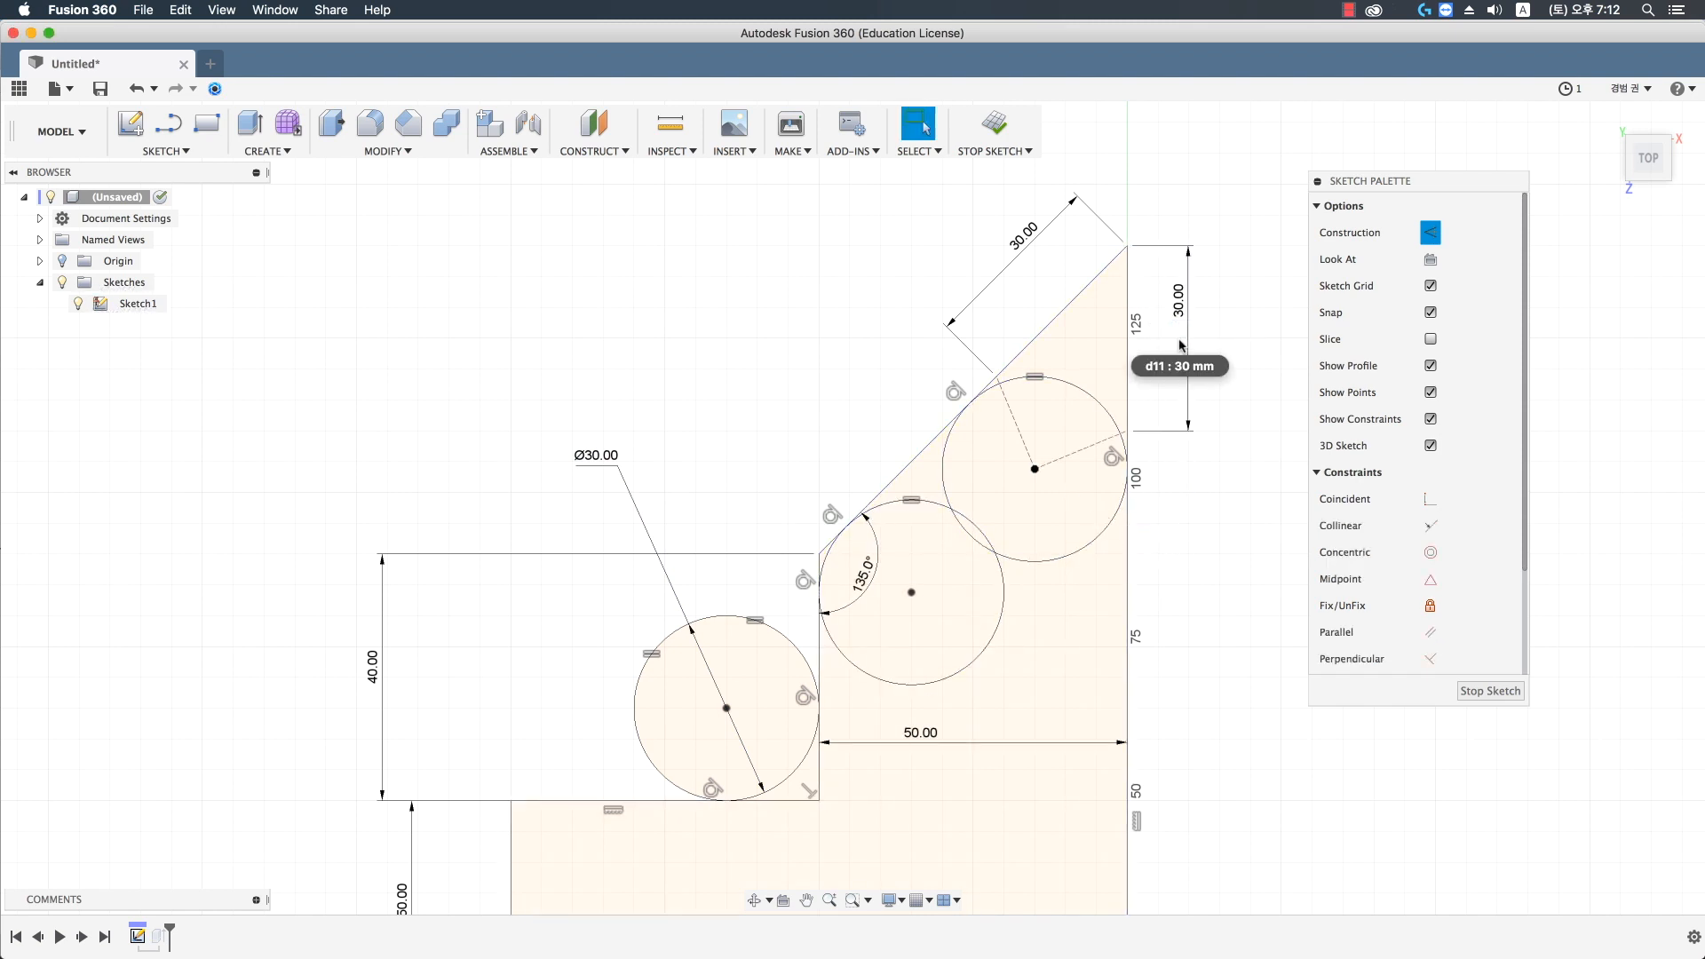
# - Try to apply a Coincident constraint to the construction line's endpoint on the sloped edge
pyautogui.click(1431, 499)
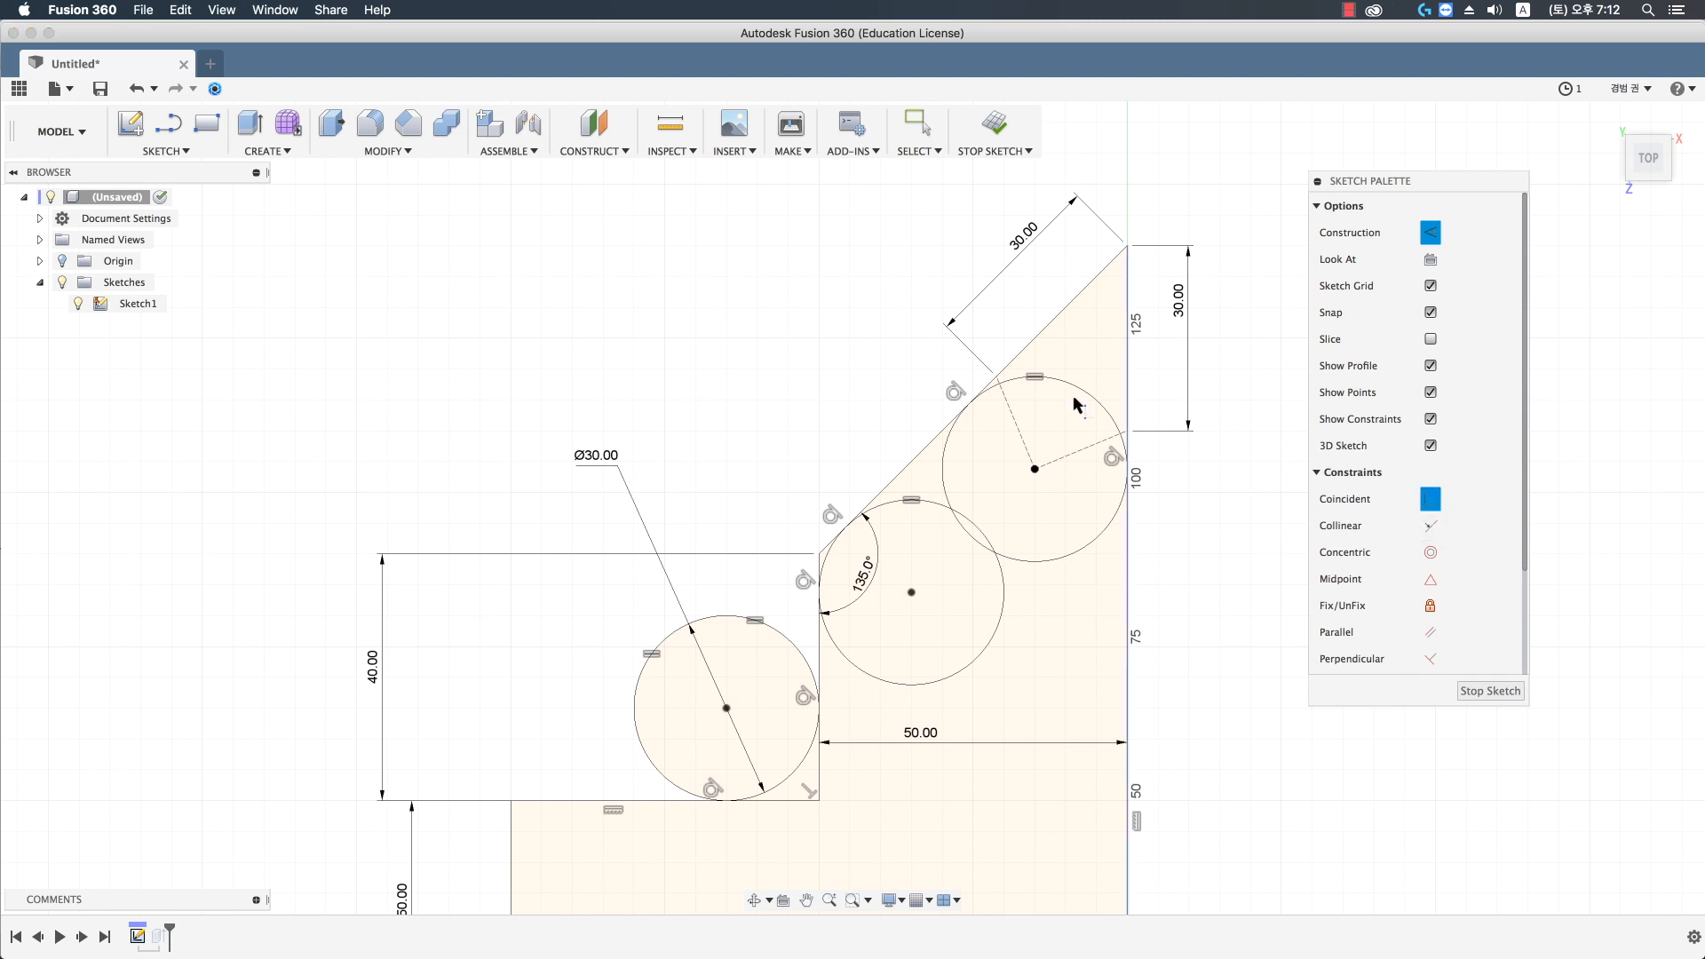
pyautogui.click(1001, 378)
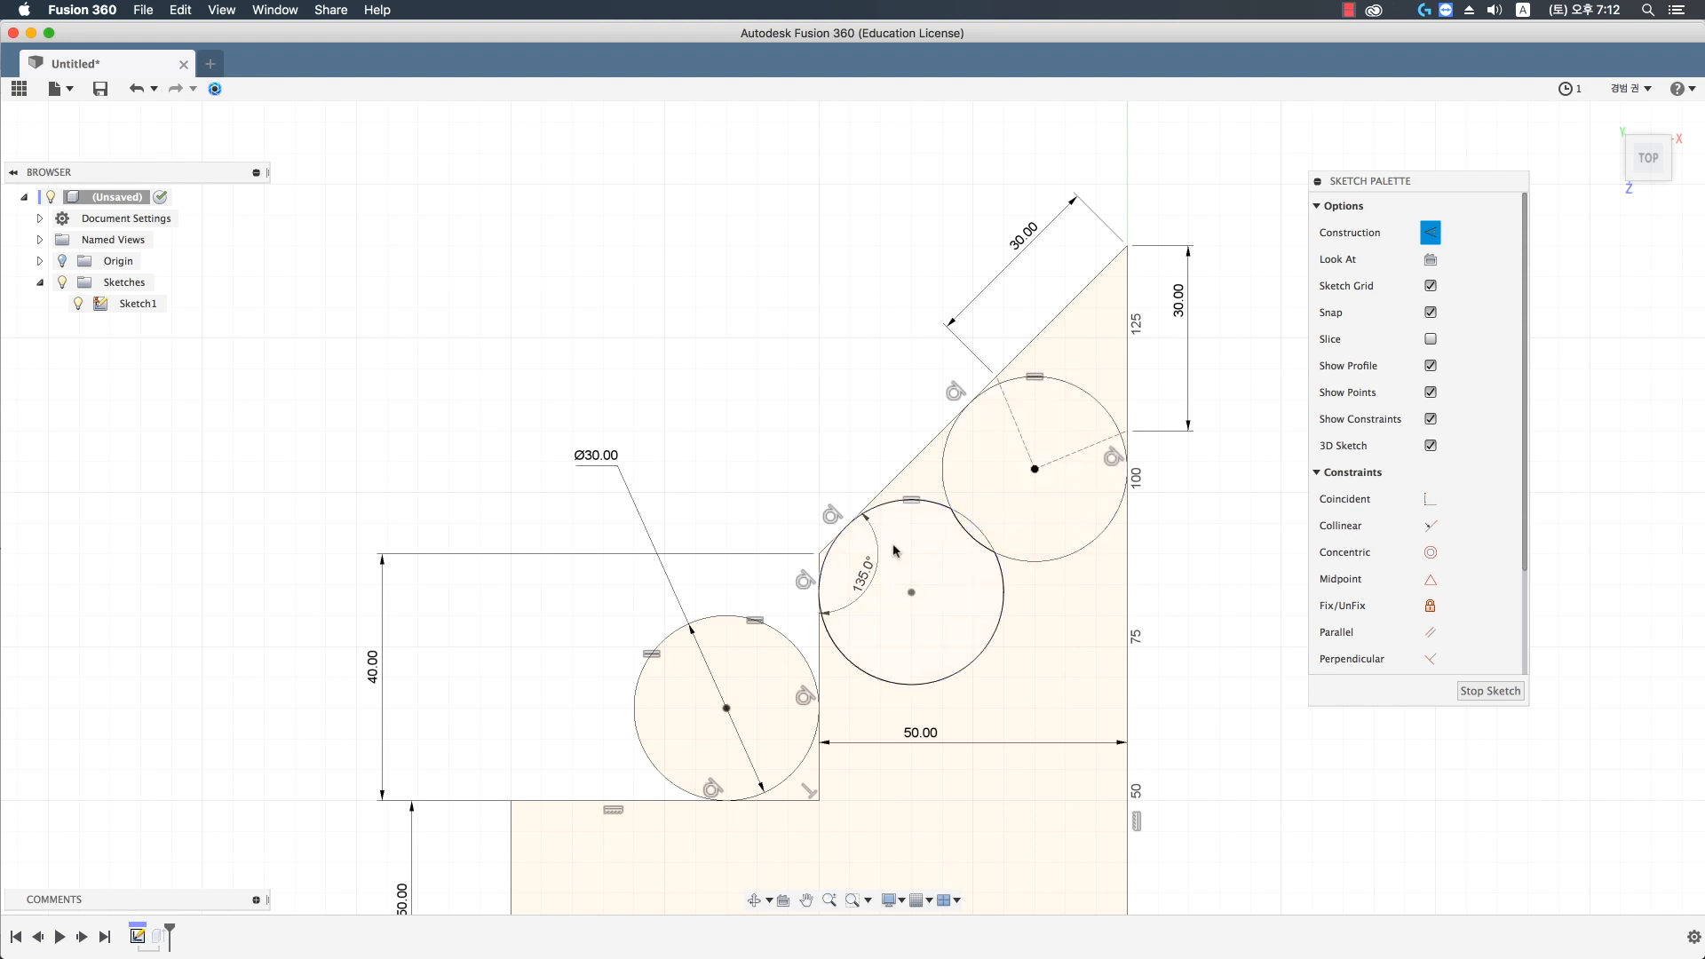
pyautogui.press('Escape')
# - Delete the notch circle's diameter dimension and the Equal constraints linking the three circles
pyautogui.click(692, 509)
pyautogui.press('Delete')
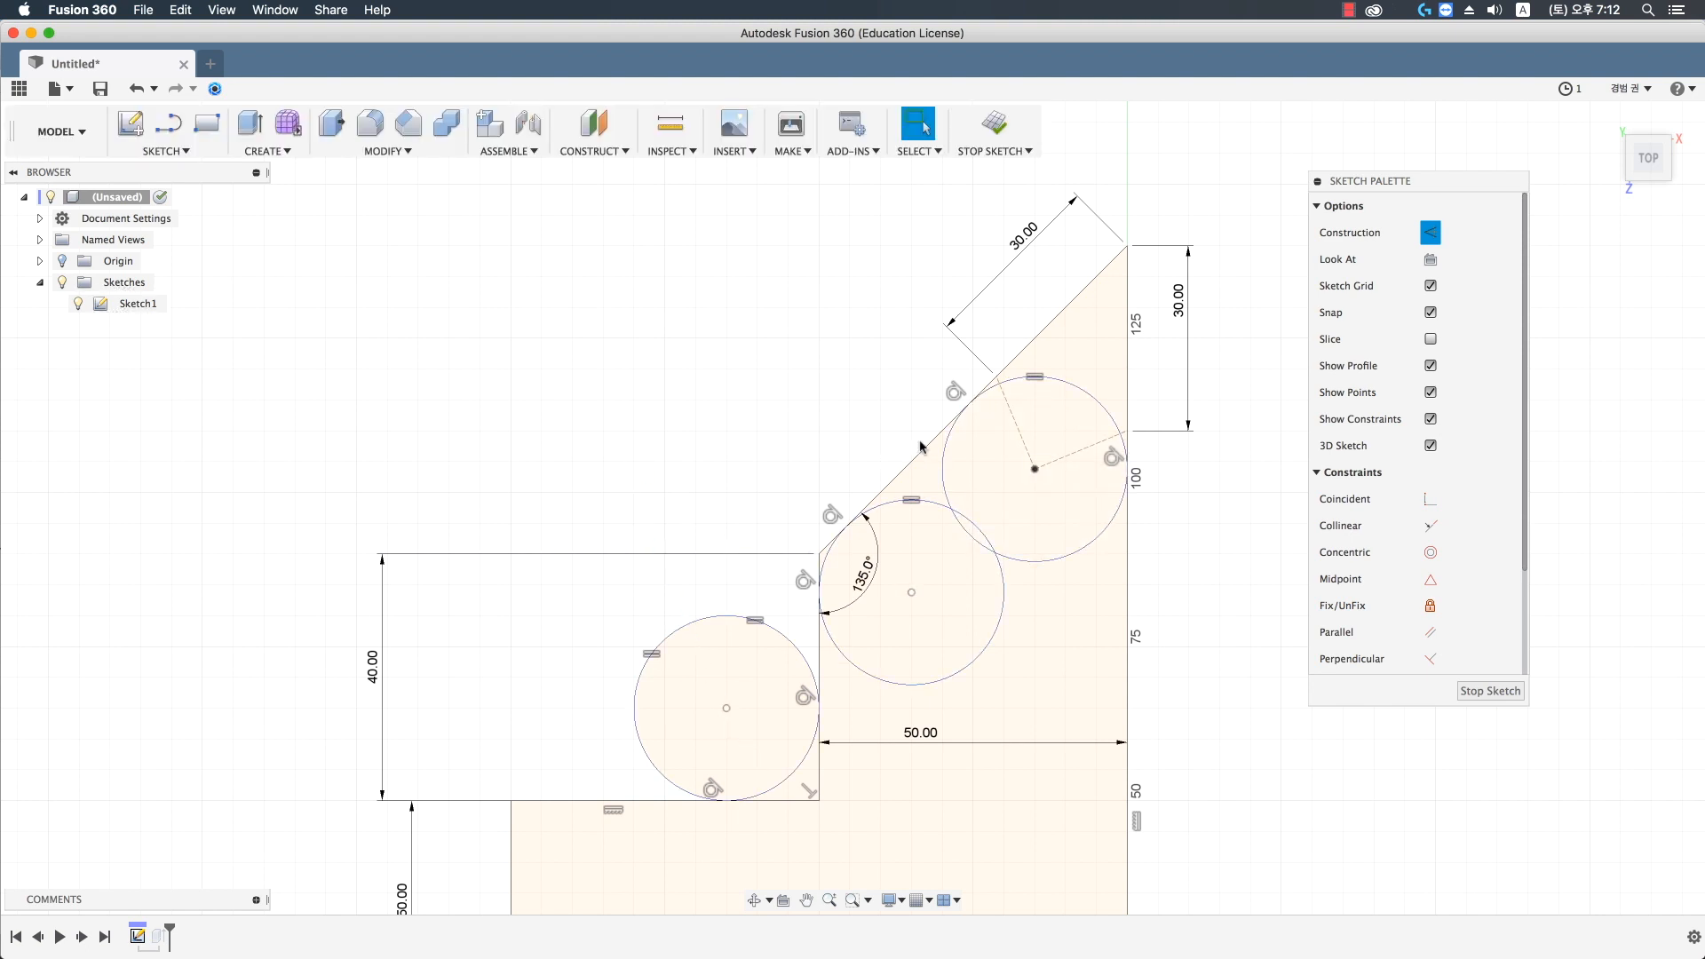
pyautogui.scroll(-3, 1406, 597)
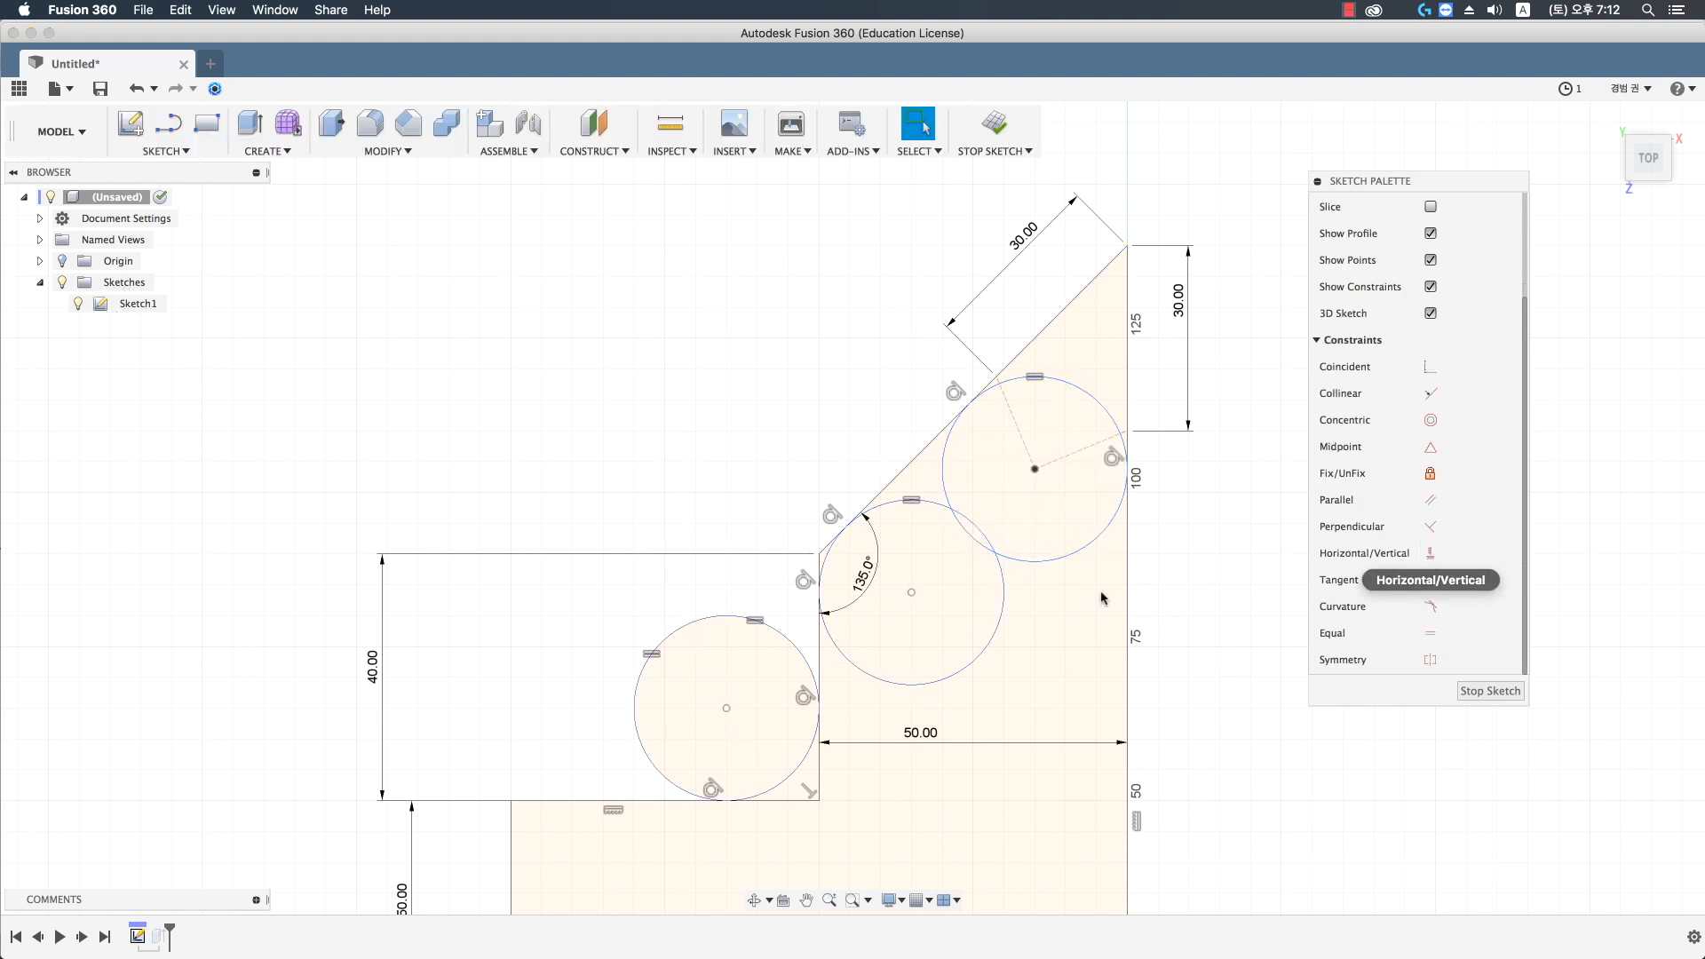
pyautogui.click(1040, 376)
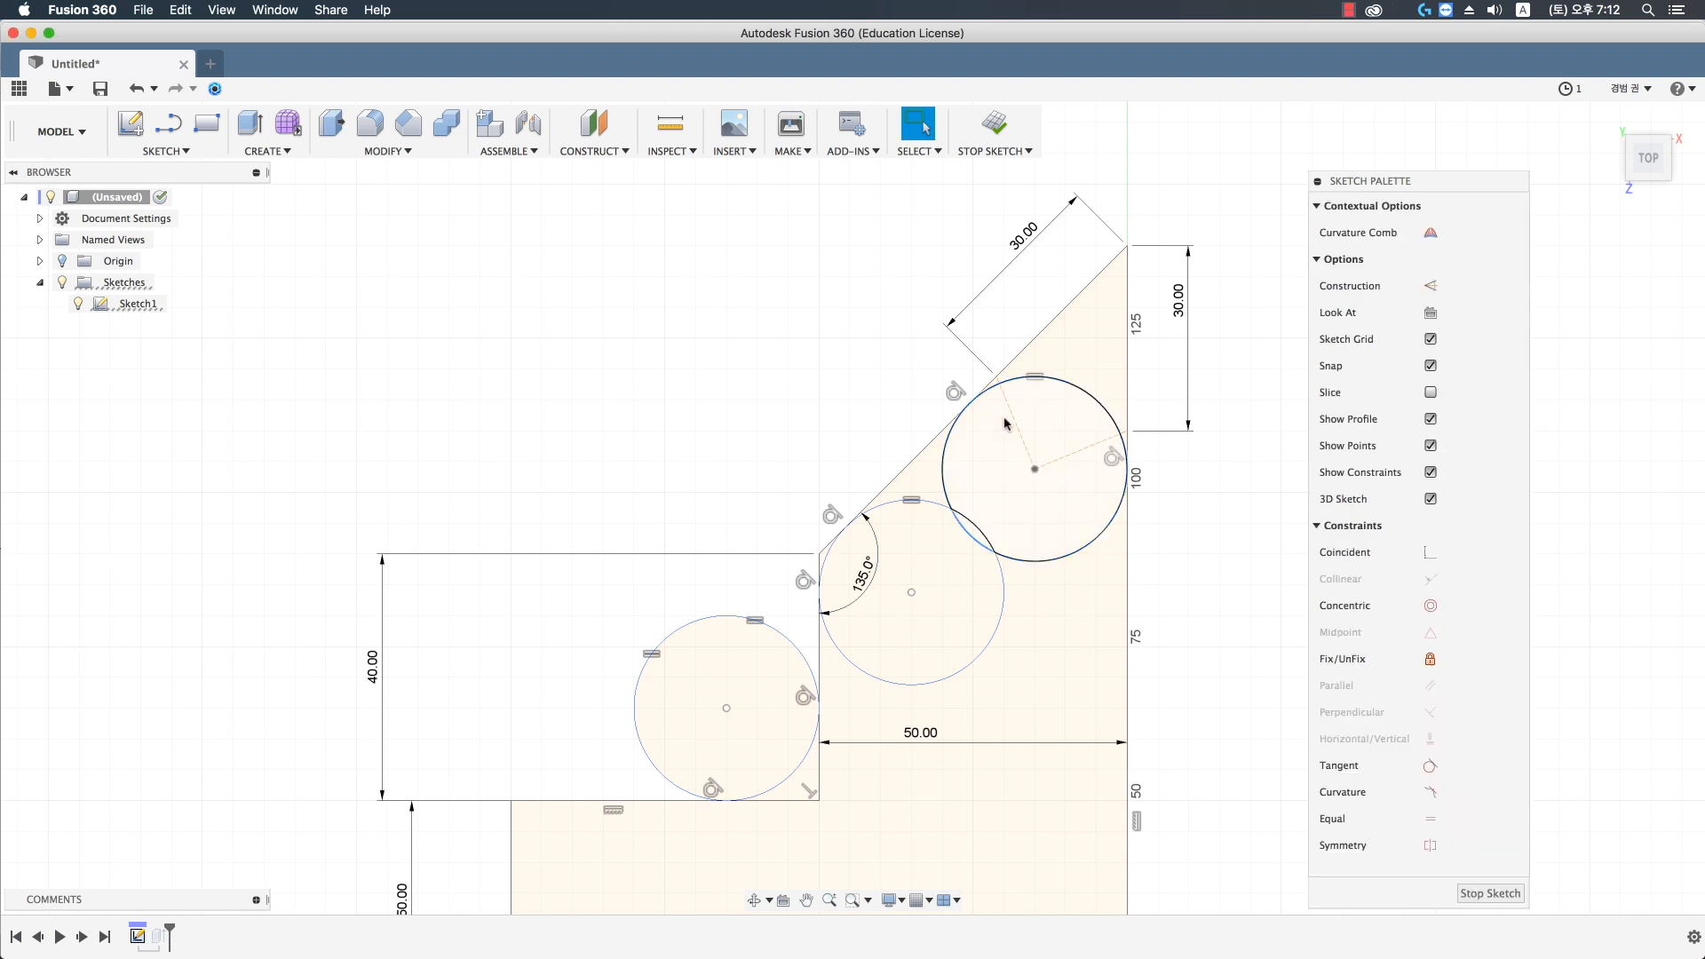
pyautogui.click(912, 499)
pyautogui.press('Delete')
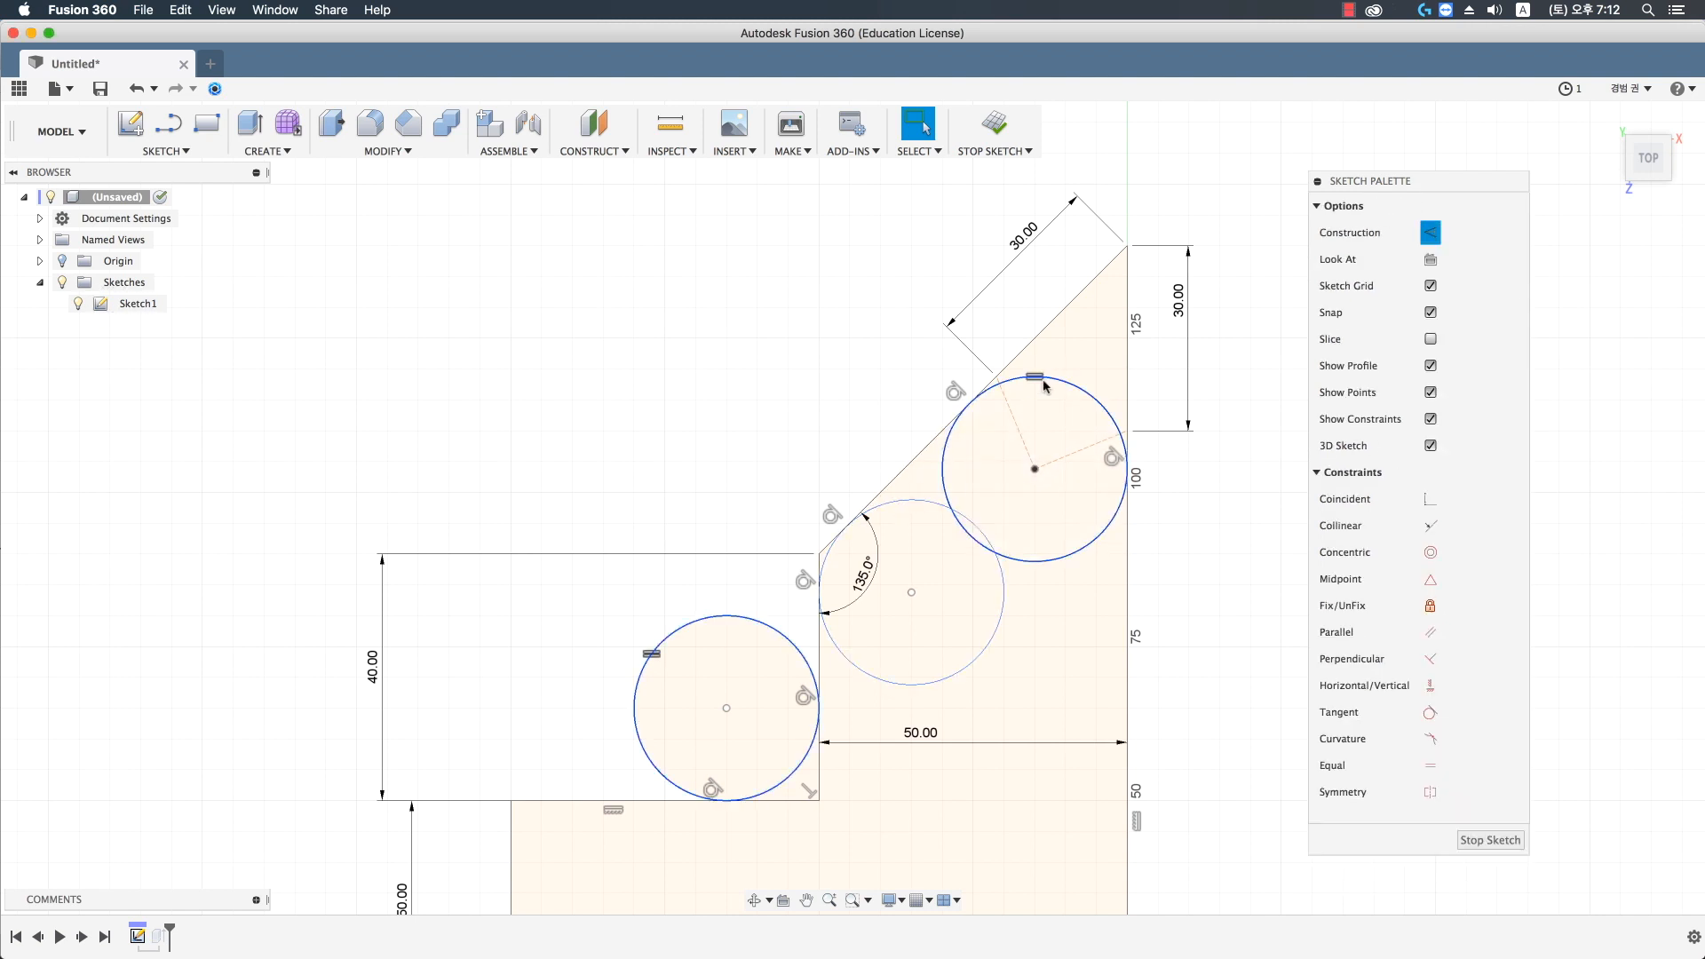
pyautogui.press('Delete')
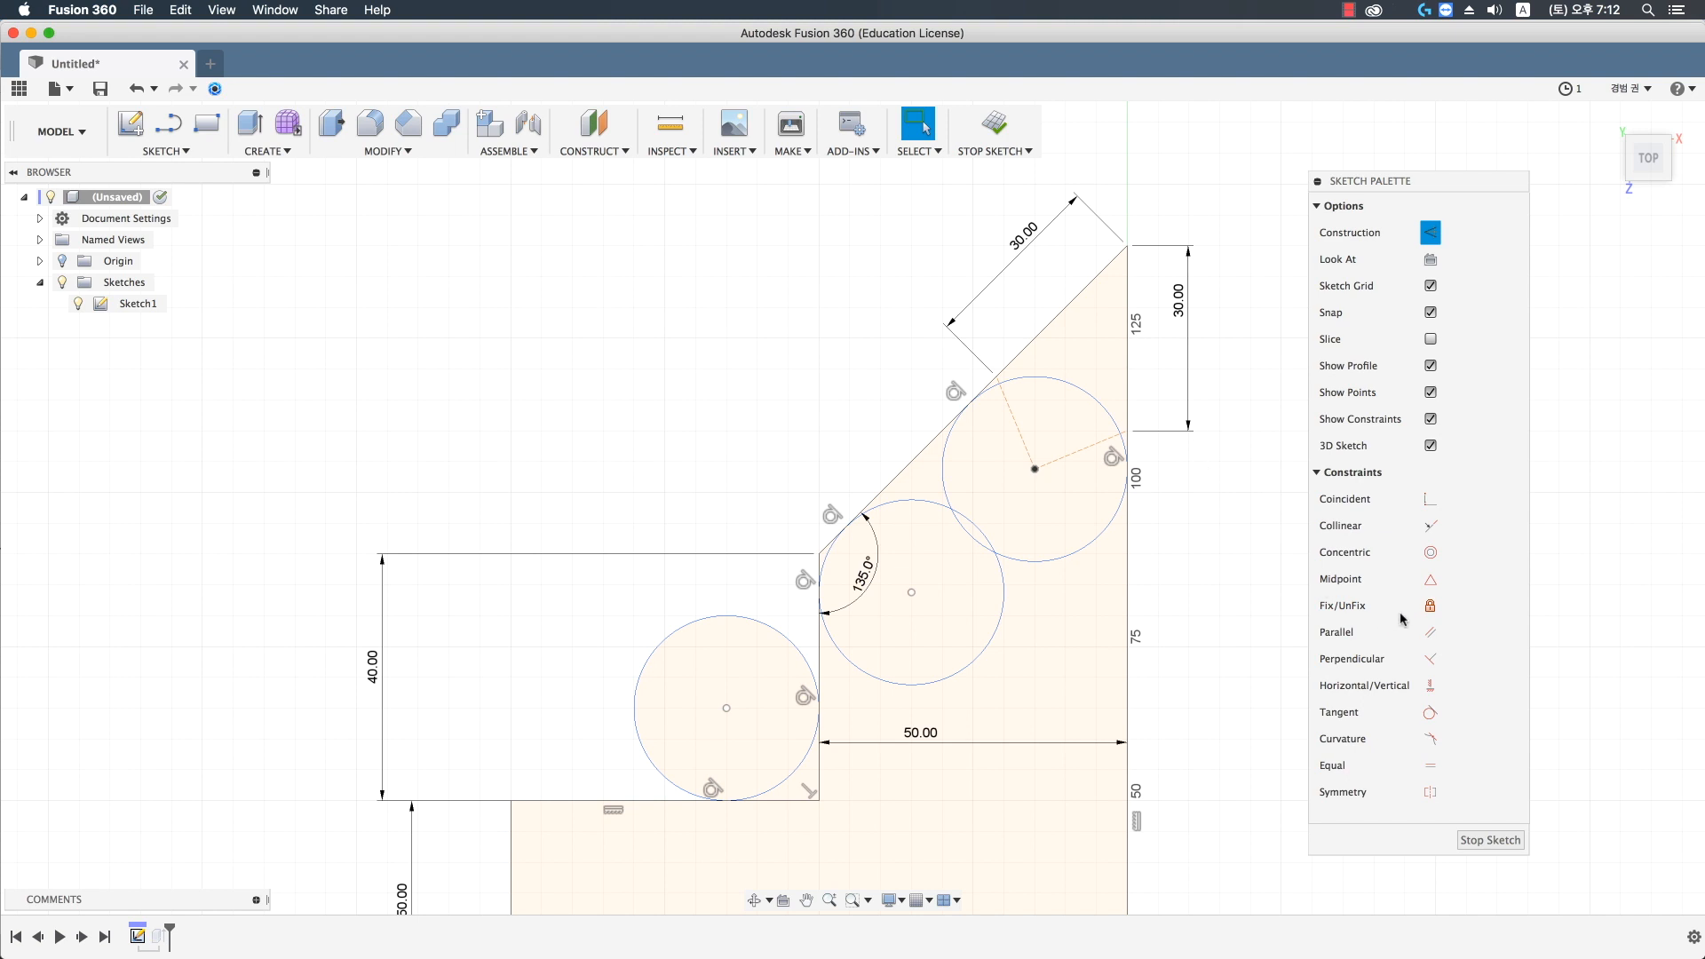
# - Apply a Coincident constraint between the construction line's endpoint on the sloped edge and the upper circle
pyautogui.click(1430, 499)
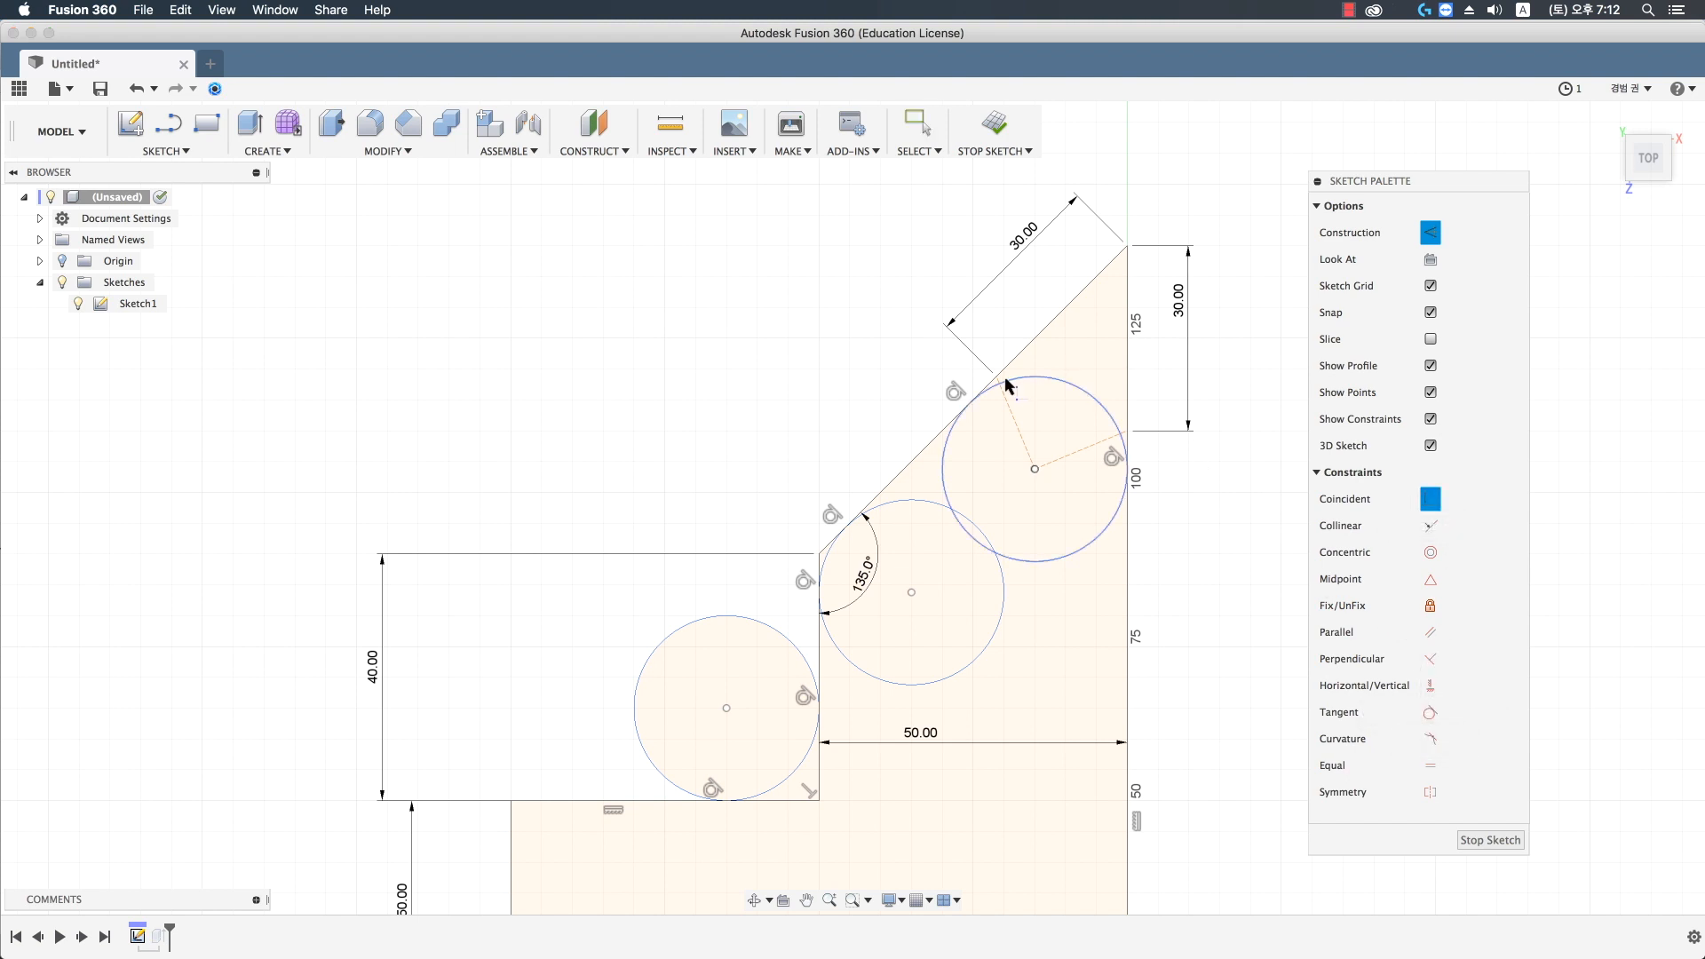
pyautogui.click(996, 378)
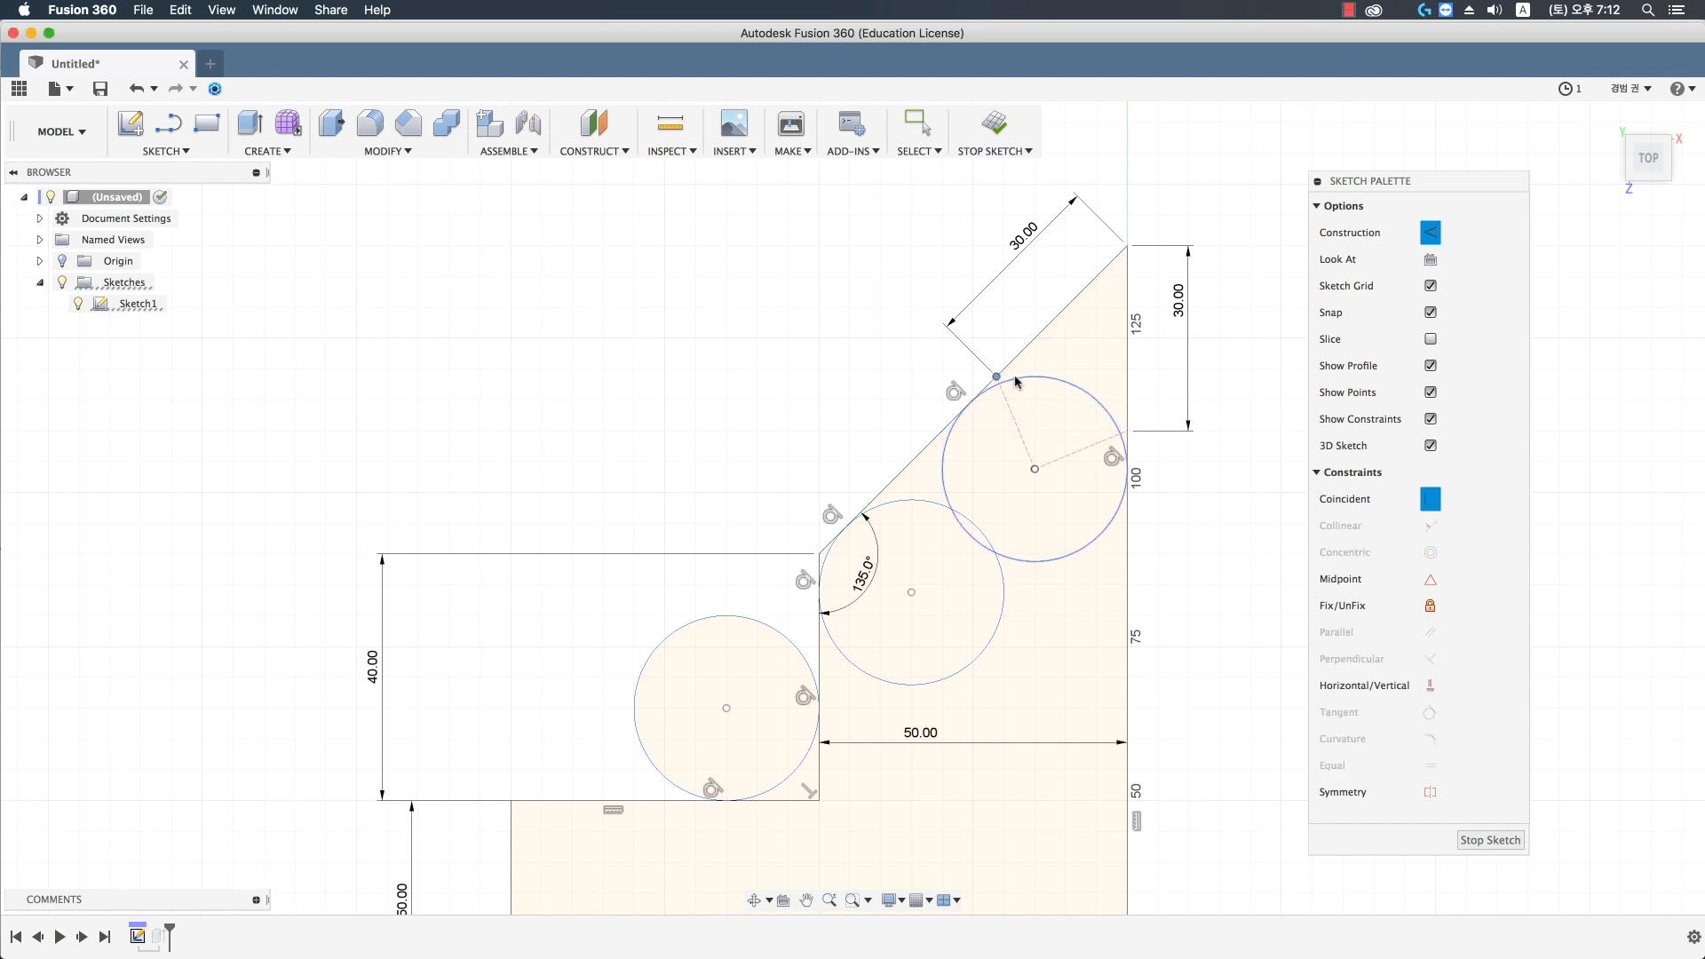
pyautogui.click(1015, 379)
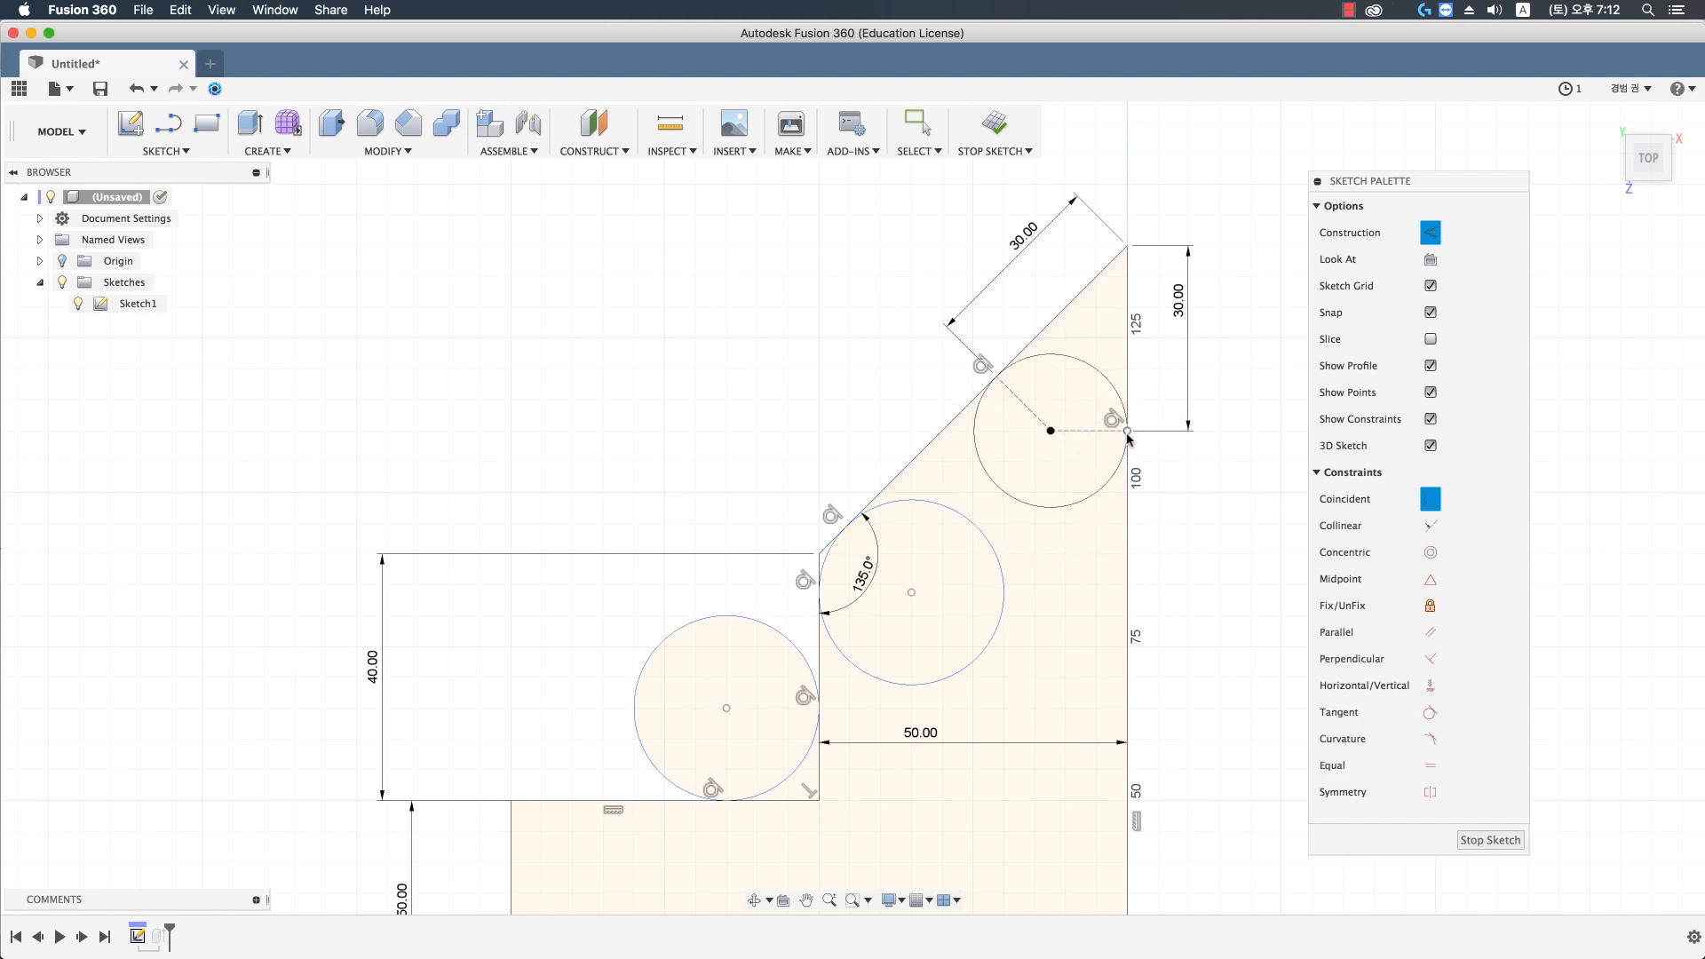
pyautogui.moveTo(901, 557); pyautogui.dragTo(959, 499, button='middle')
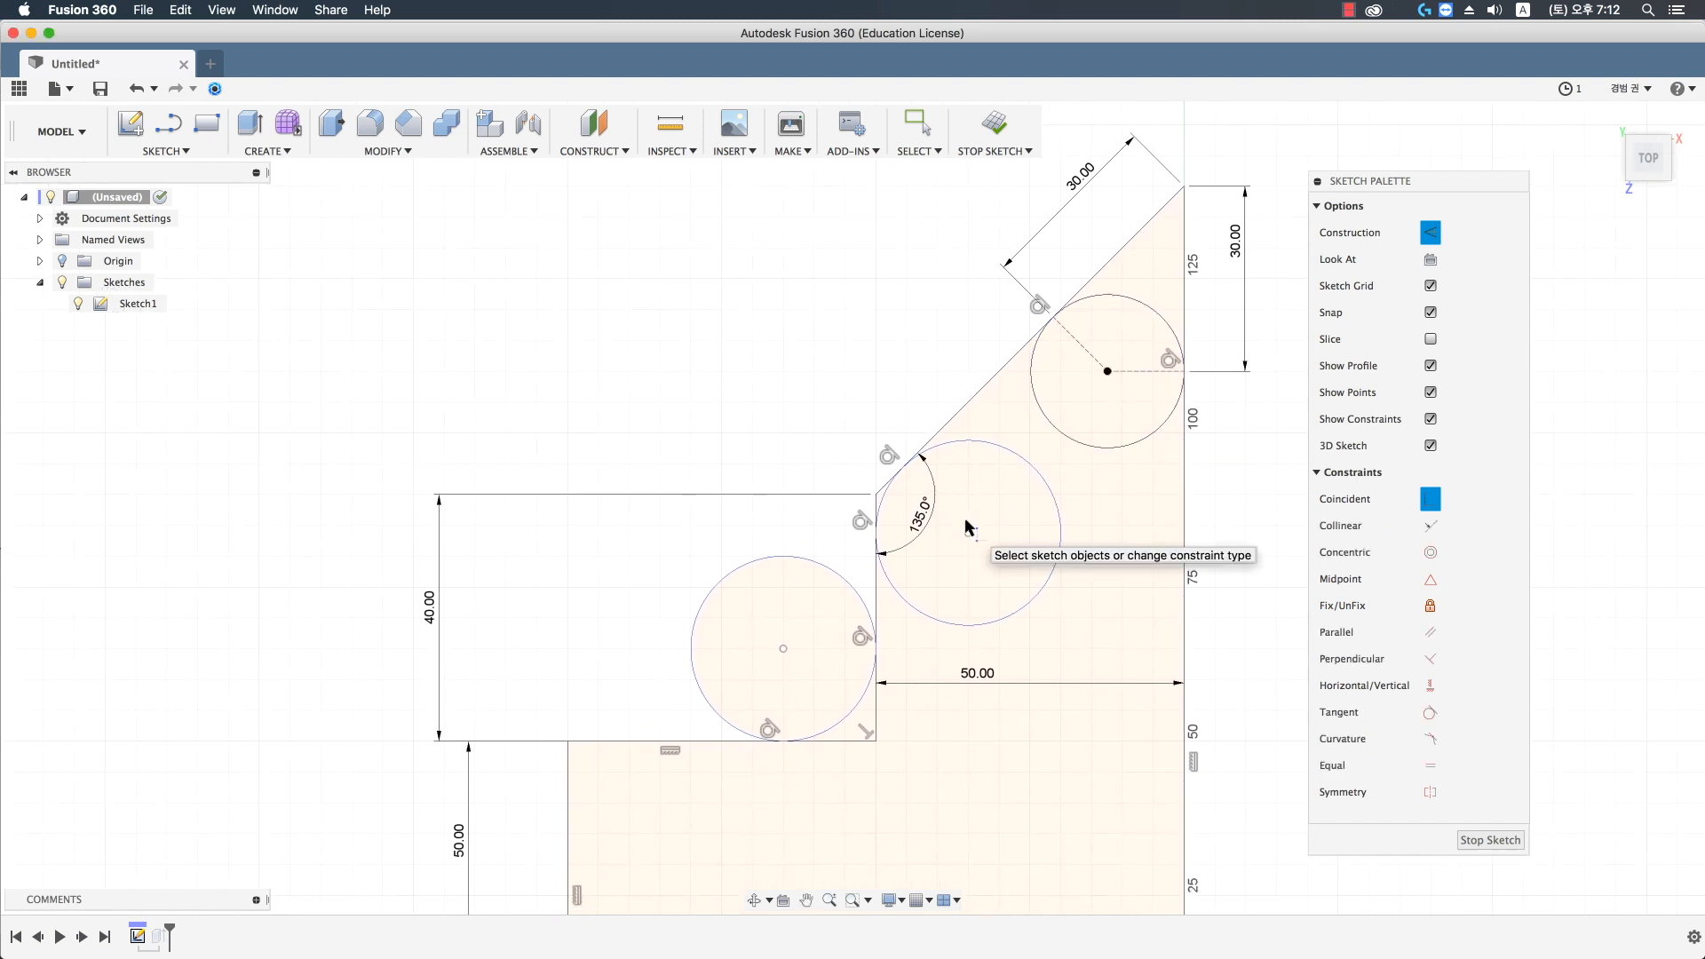
pyautogui.press('Escape')
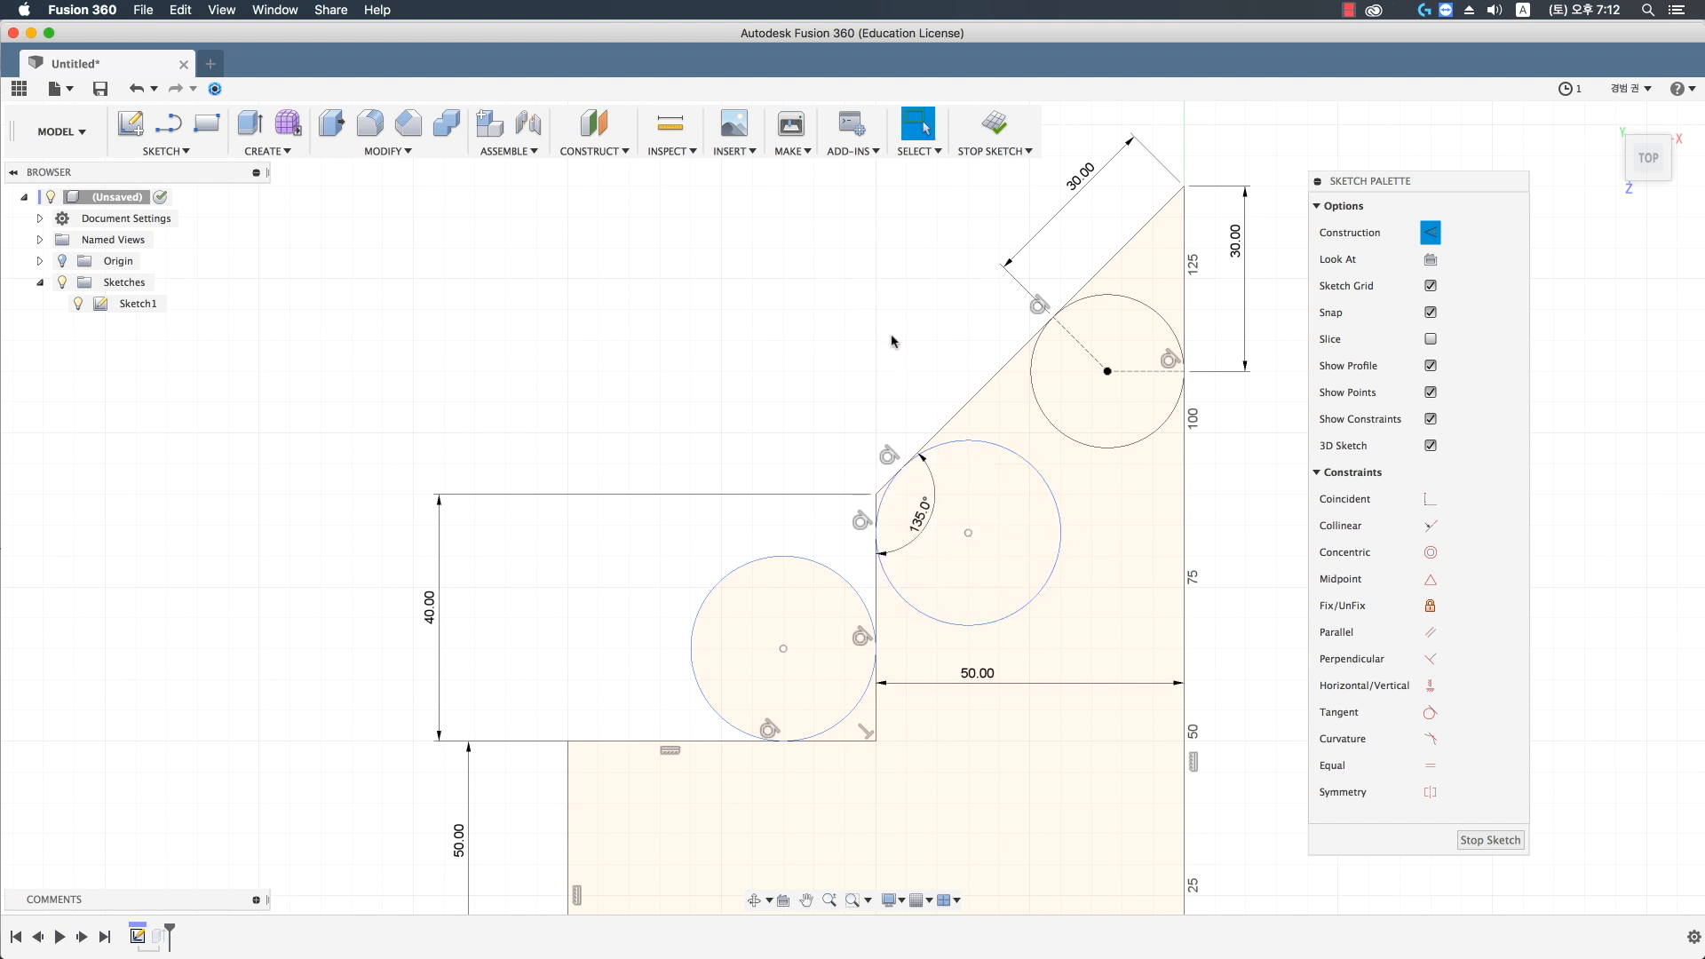
# - Draw two construction lines from the middle circle's center, one to the sloped edge and one to the vertical edge below it
pyautogui.moveTo(578, 282); pyautogui.dragTo(547, 273, button='middle')
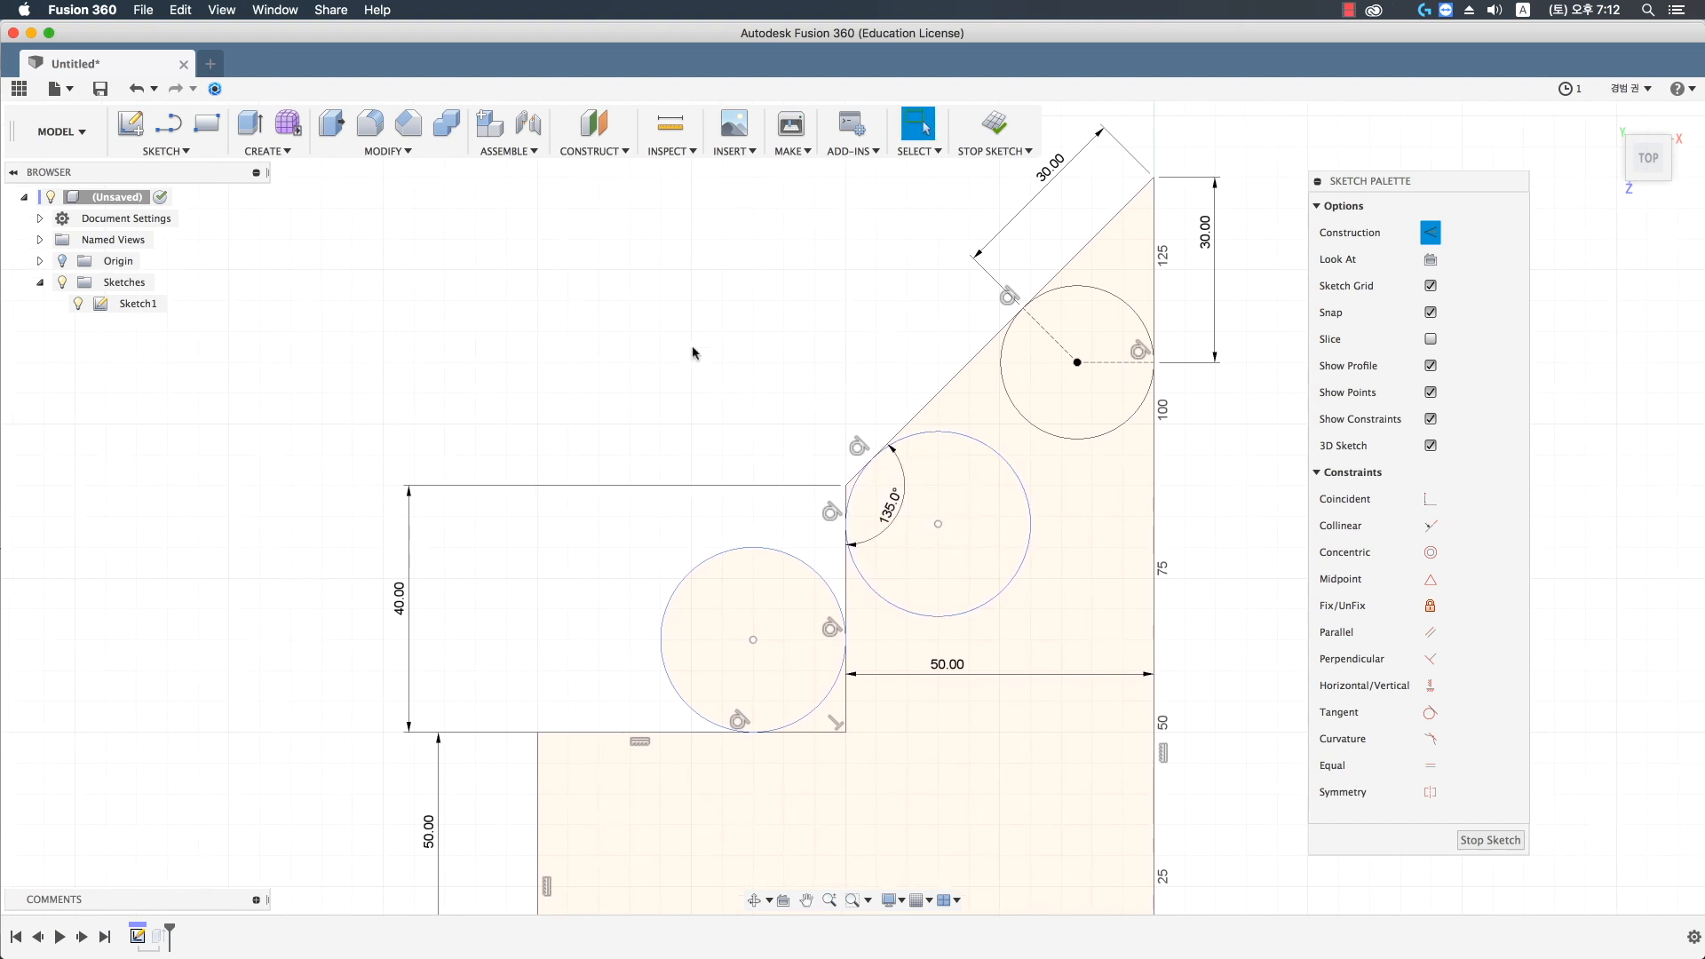
pyautogui.click(180, 125)
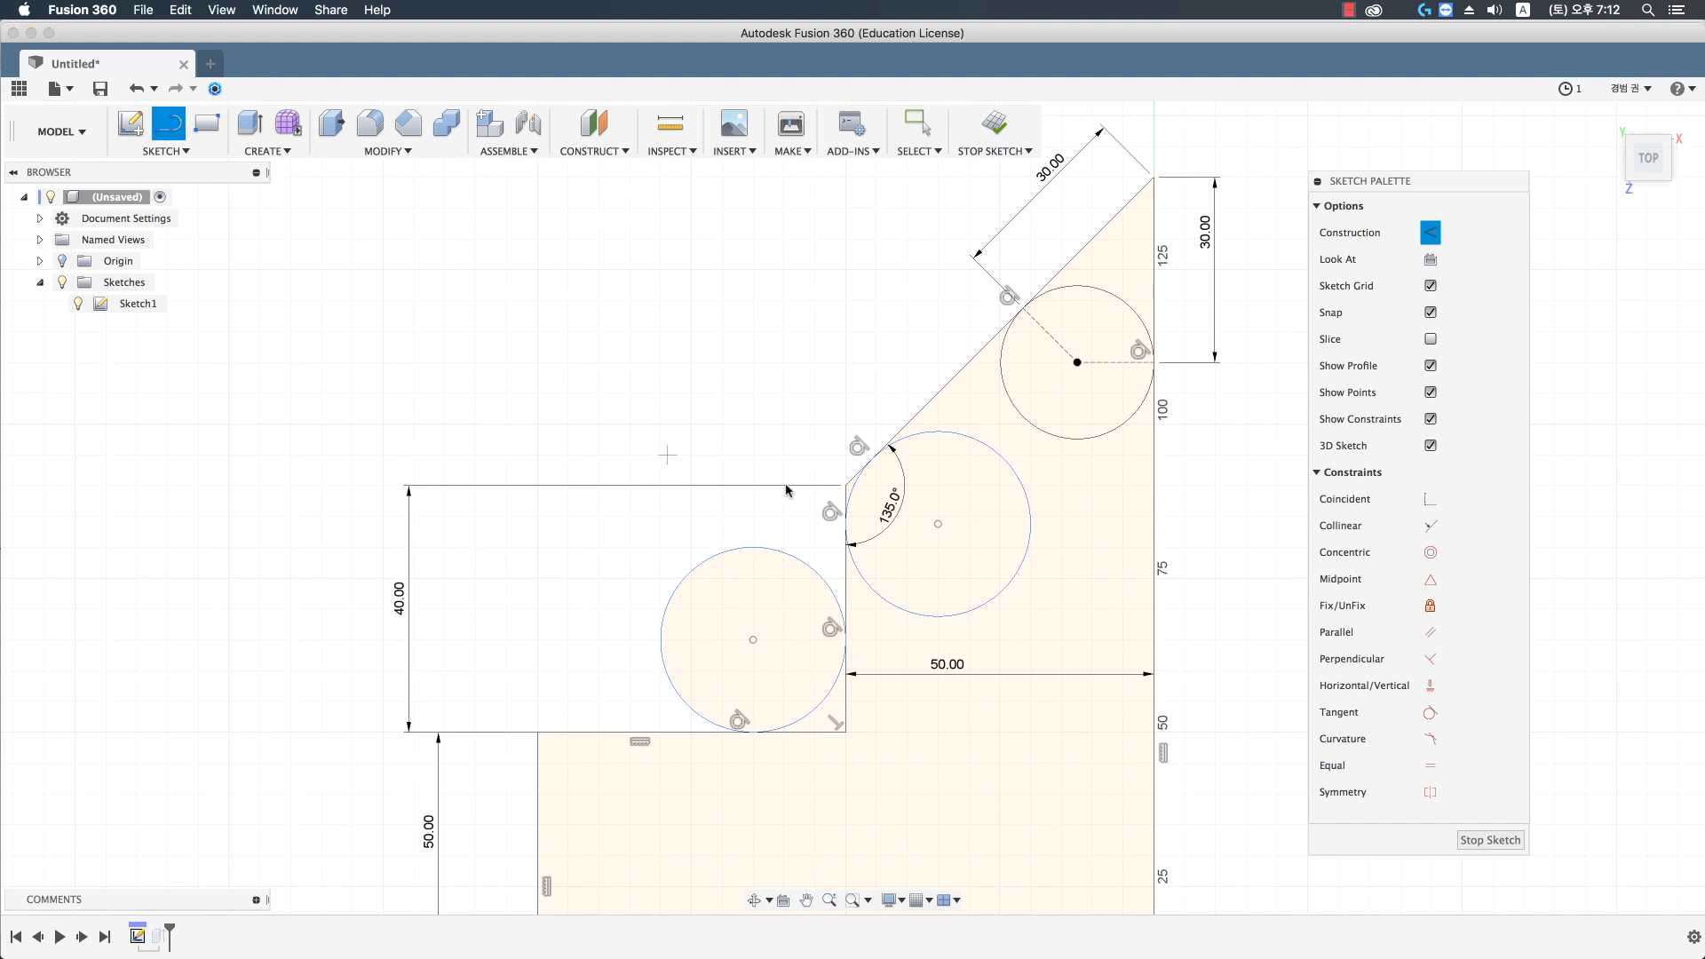
pyautogui.click(938, 525)
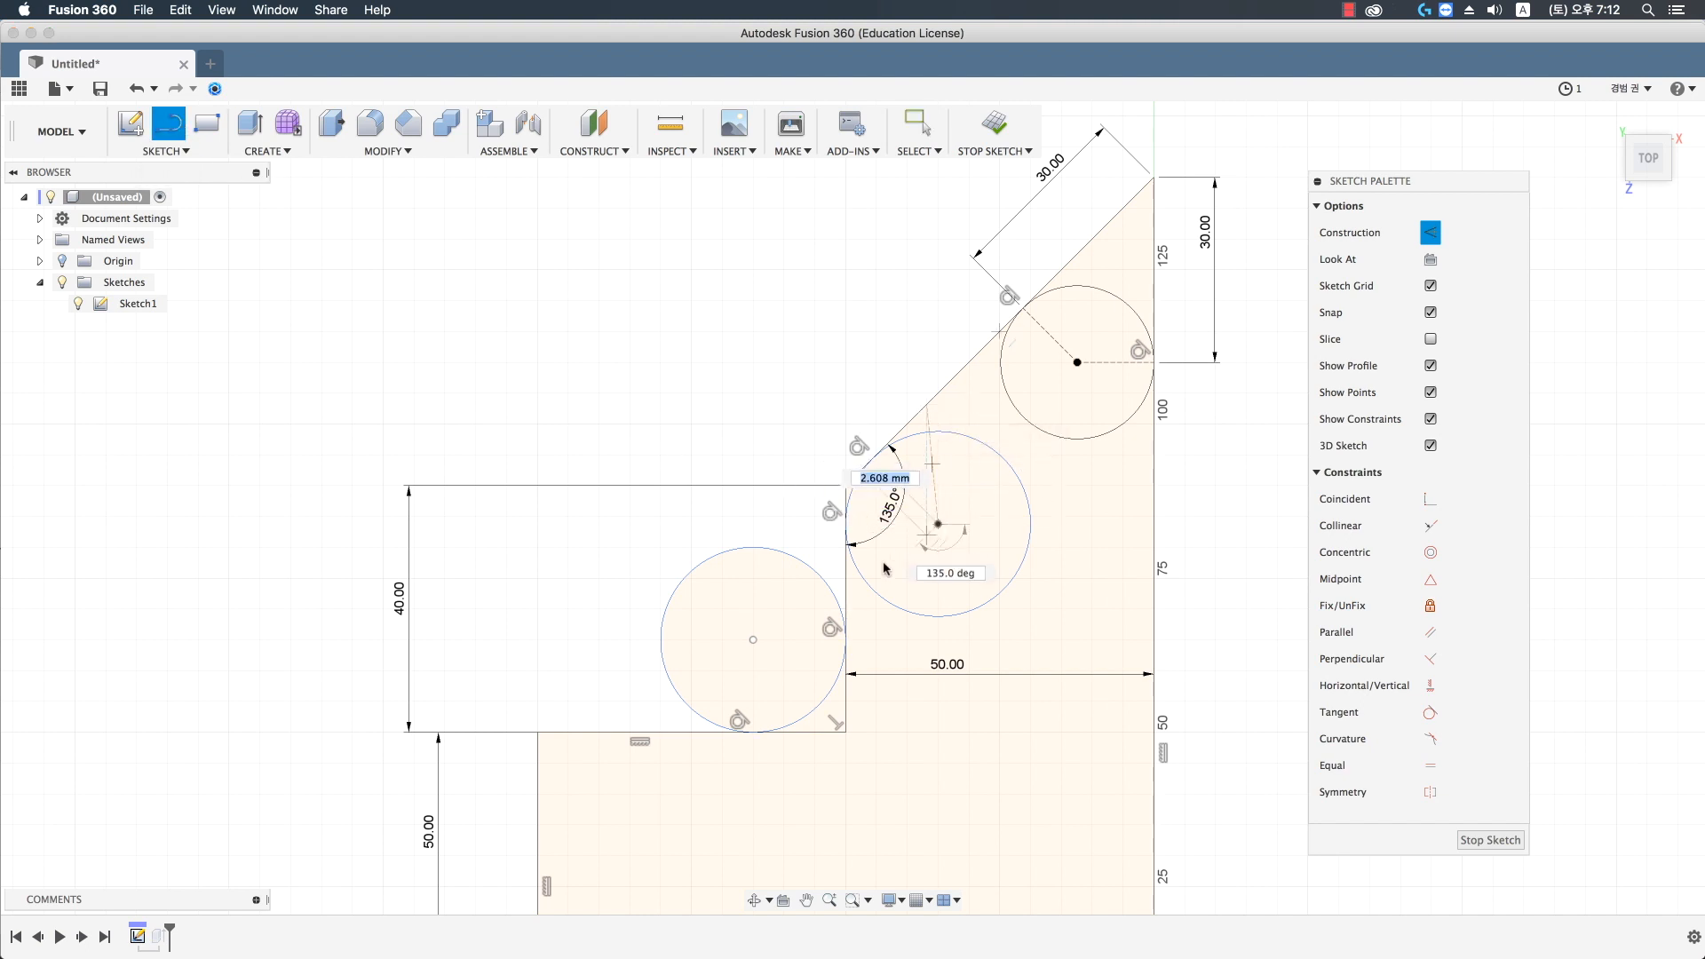
pyautogui.click(848, 581)
pyautogui.press('Escape')
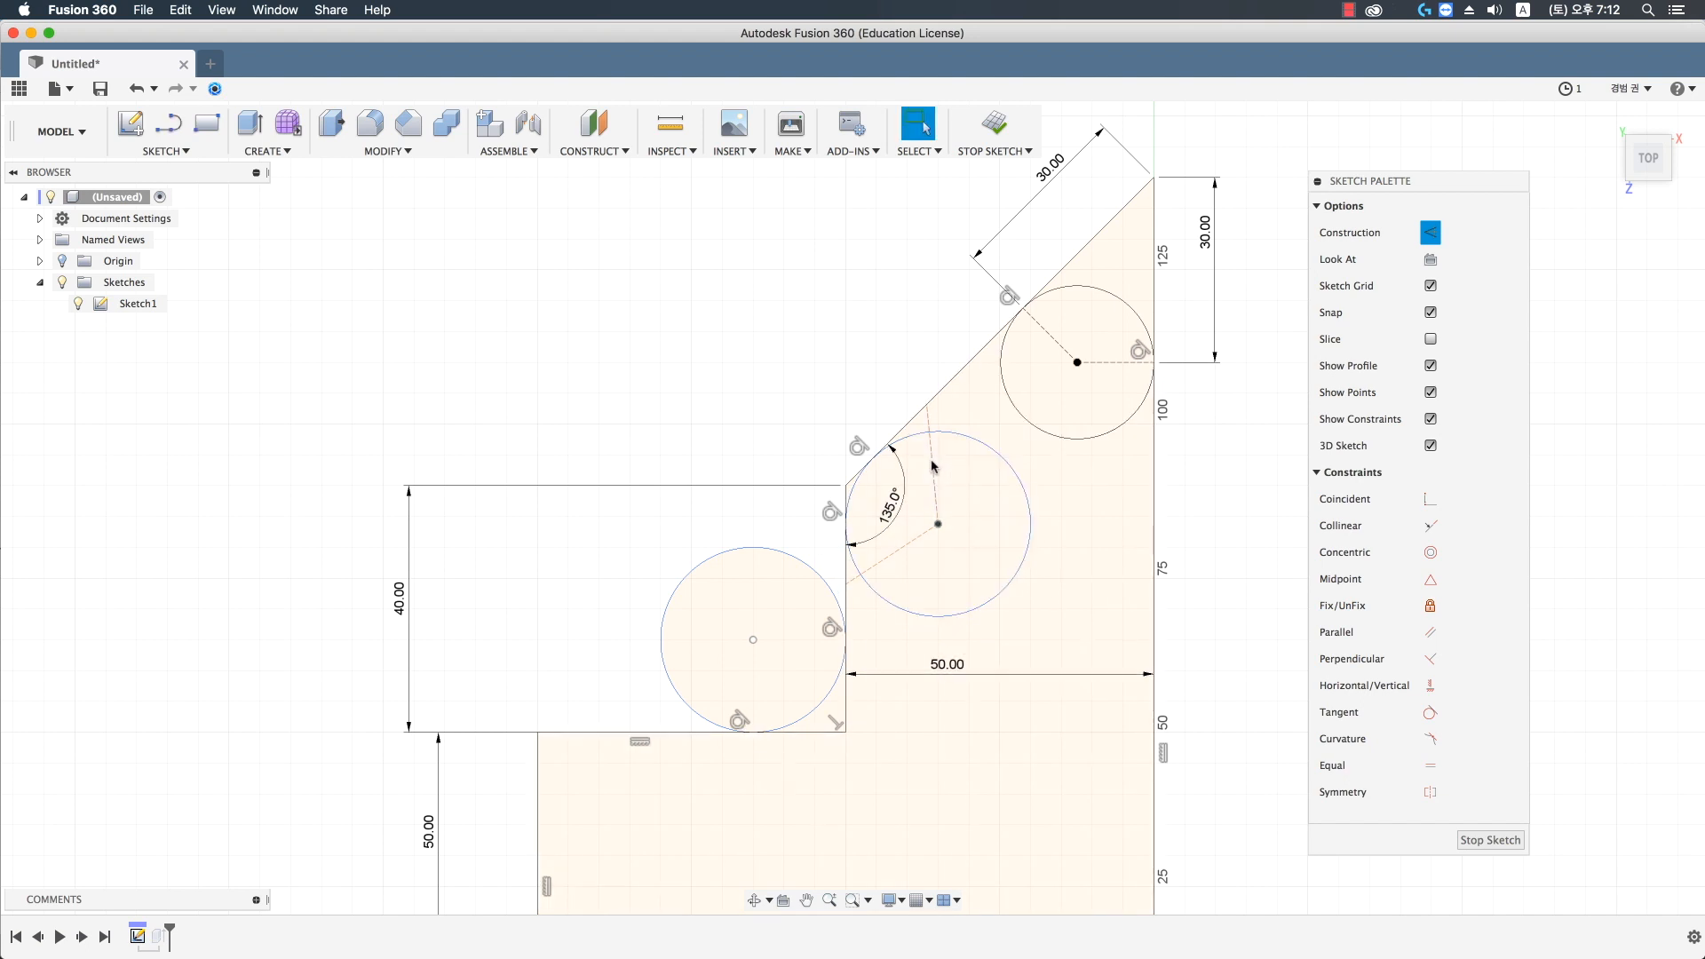
# - Dimension the distance along the sloped edge from its lower corner to the middle circle's construction line endpoint as 30 mm
pyautogui.press('d')
pyautogui.click(926, 405)
pyautogui.click(845, 486)
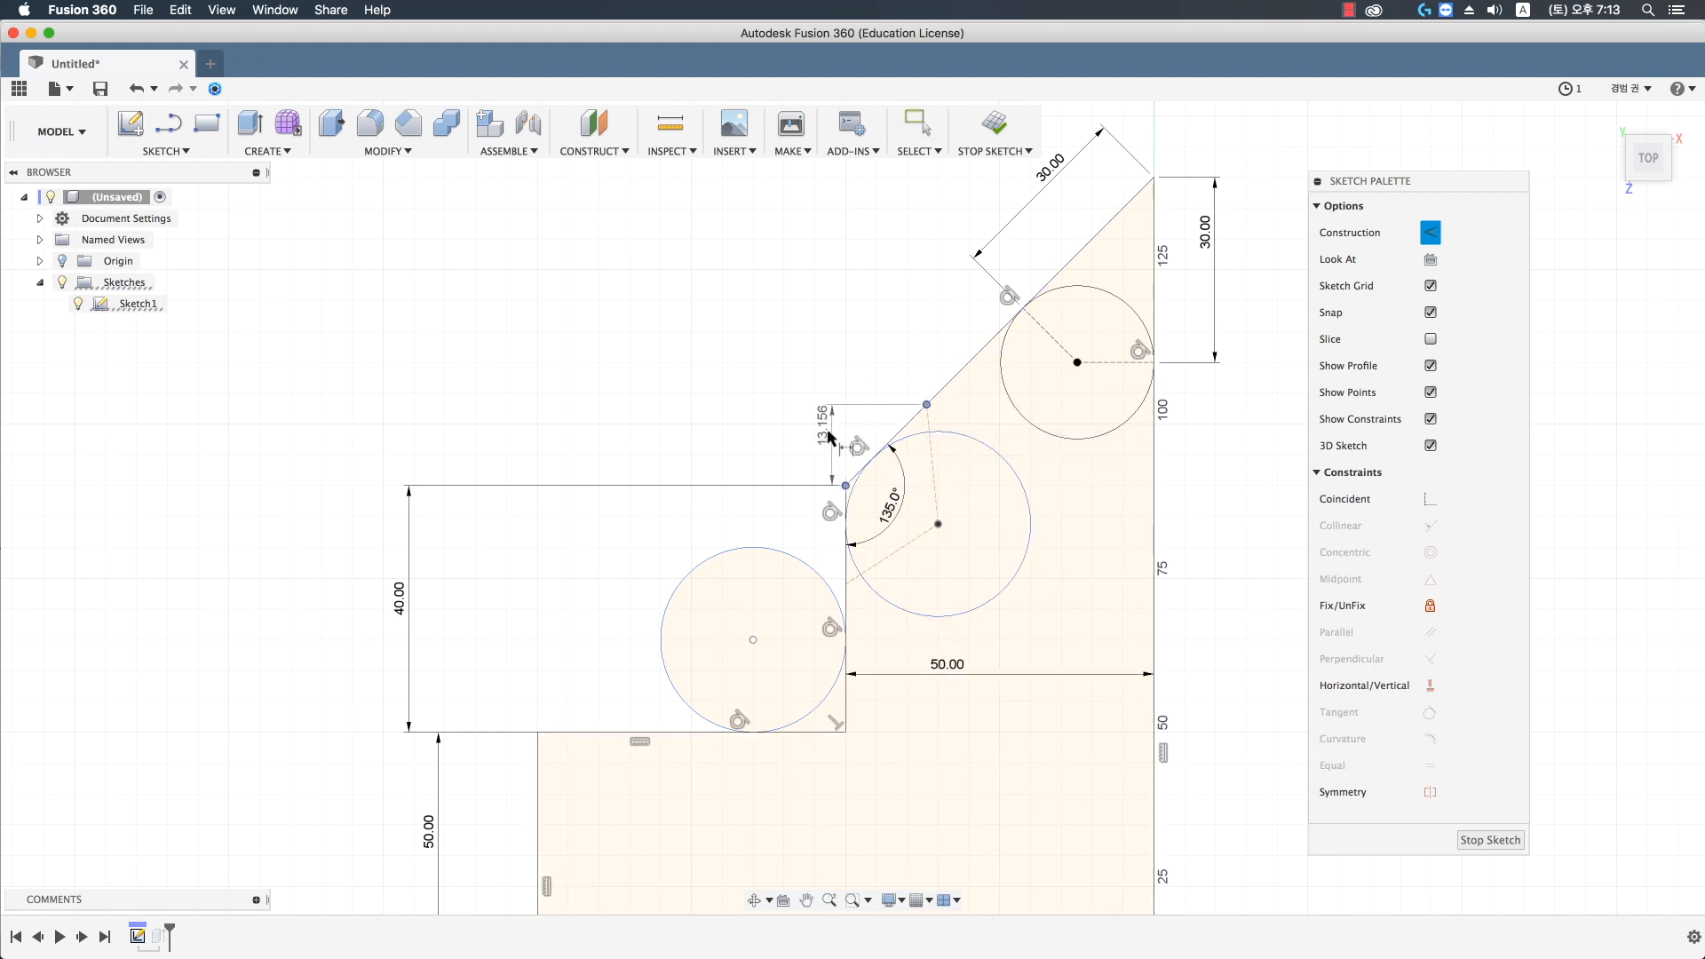
pyautogui.click(864, 416)
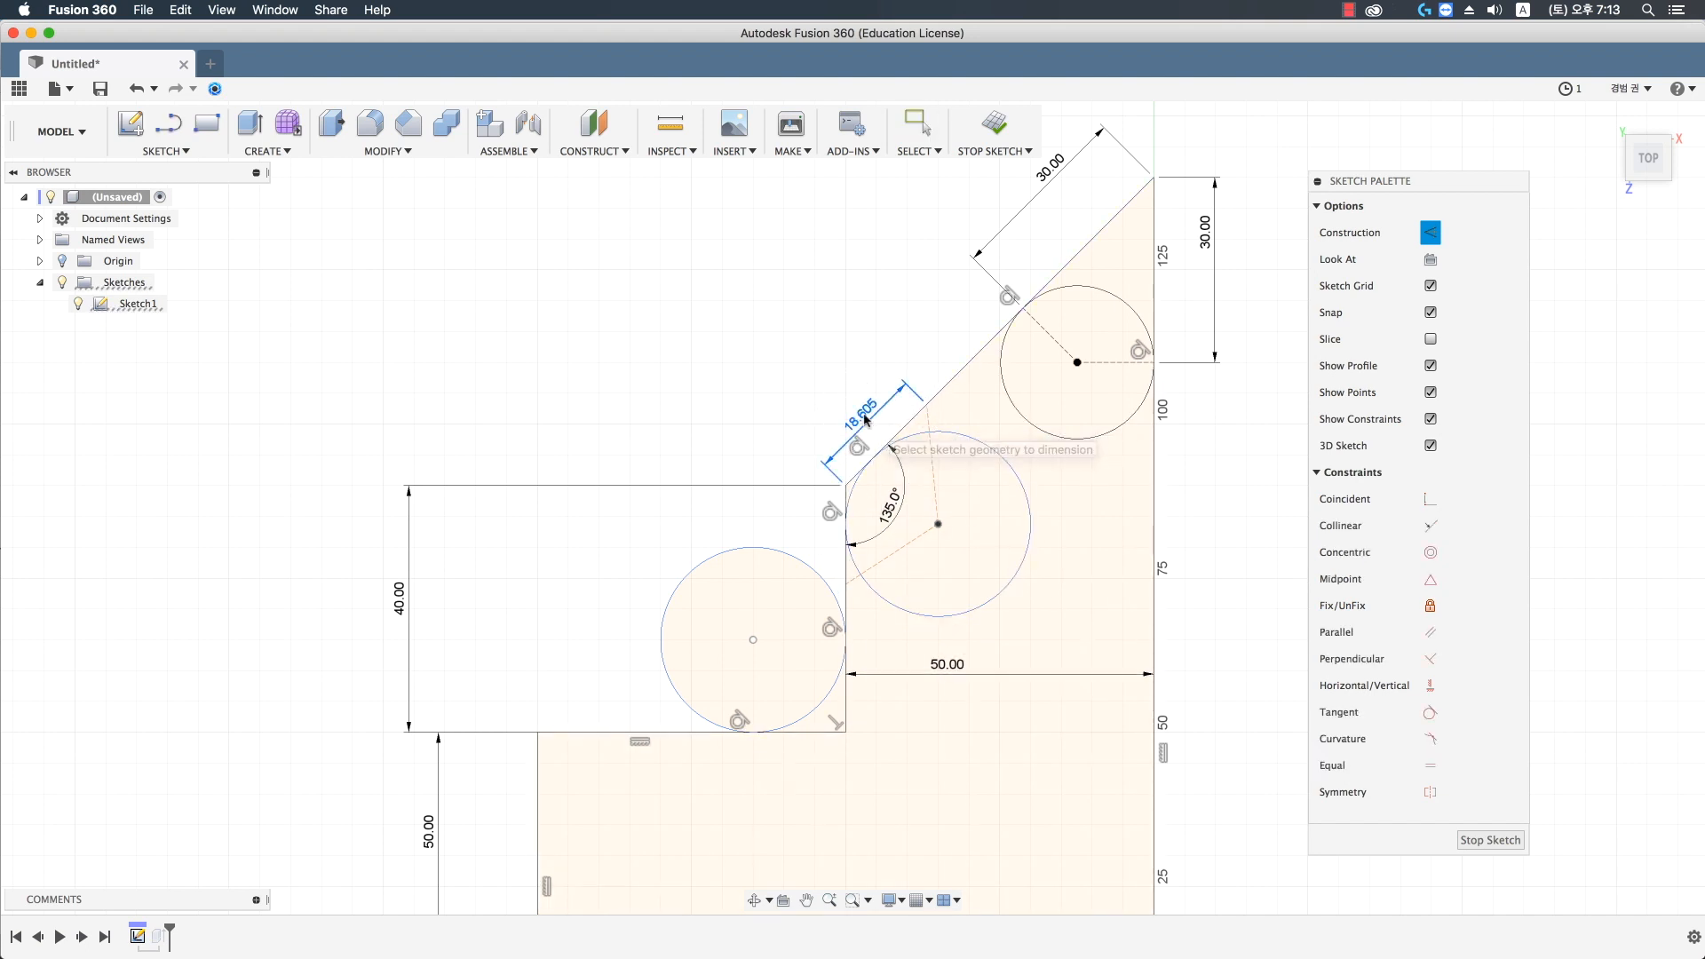
pyautogui.doubleClick(865, 416)
pyautogui.write('30')
pyautogui.press('Return')
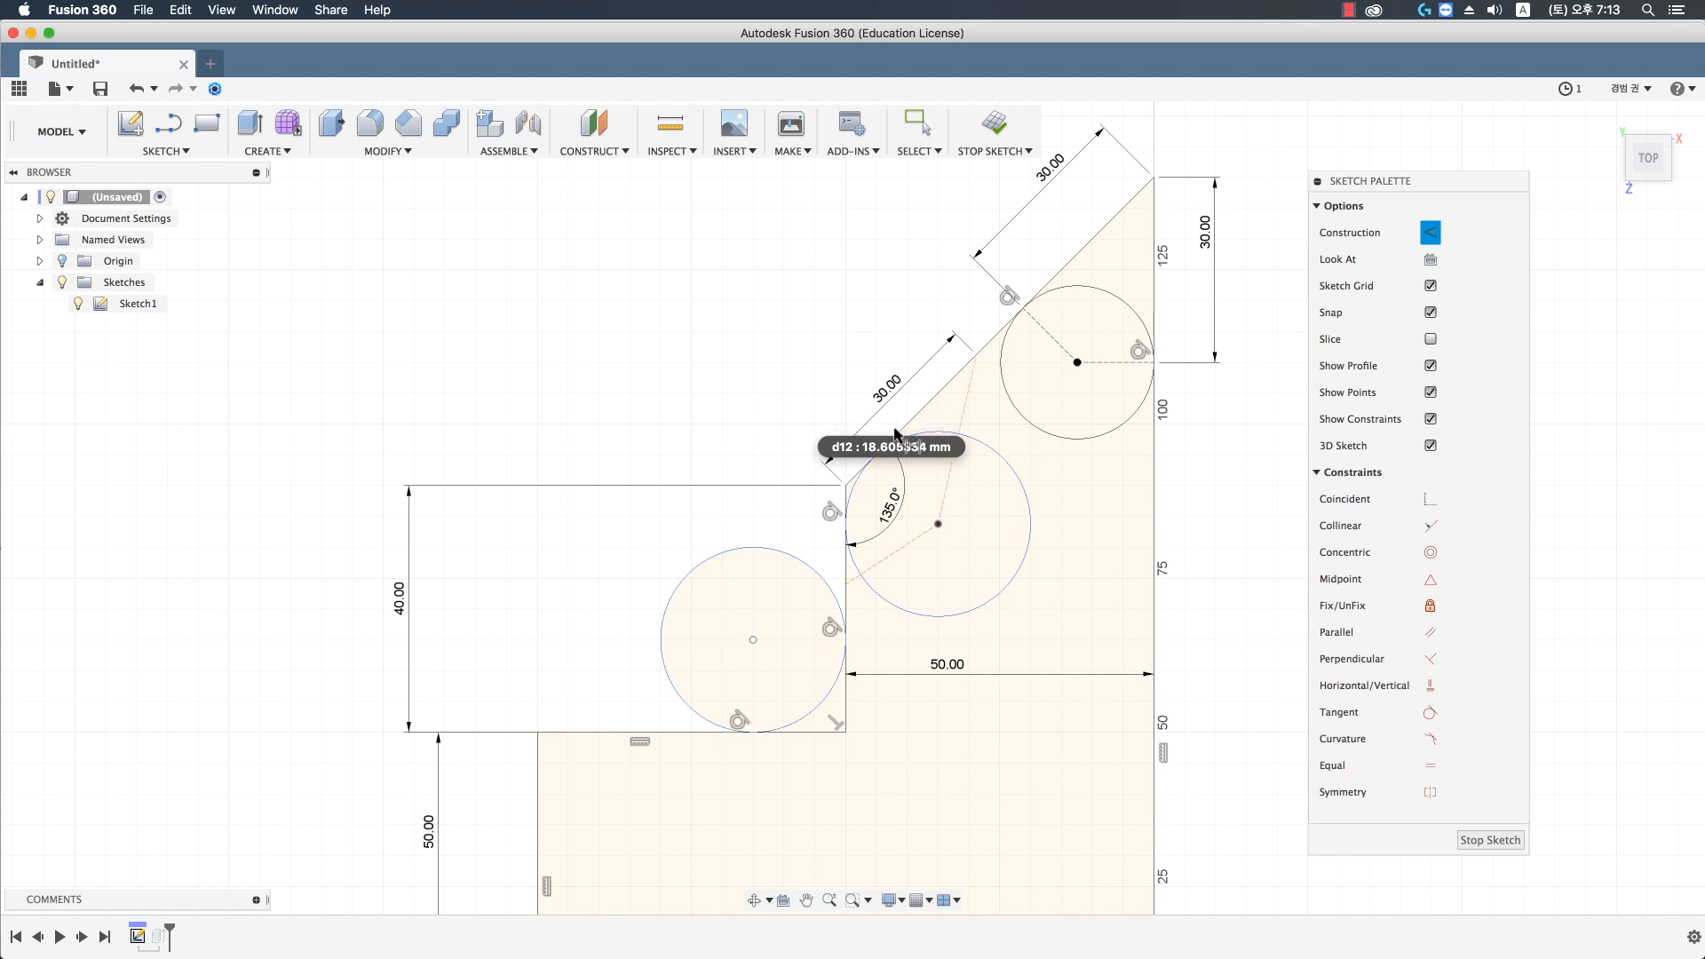
pyautogui.press('Escape')
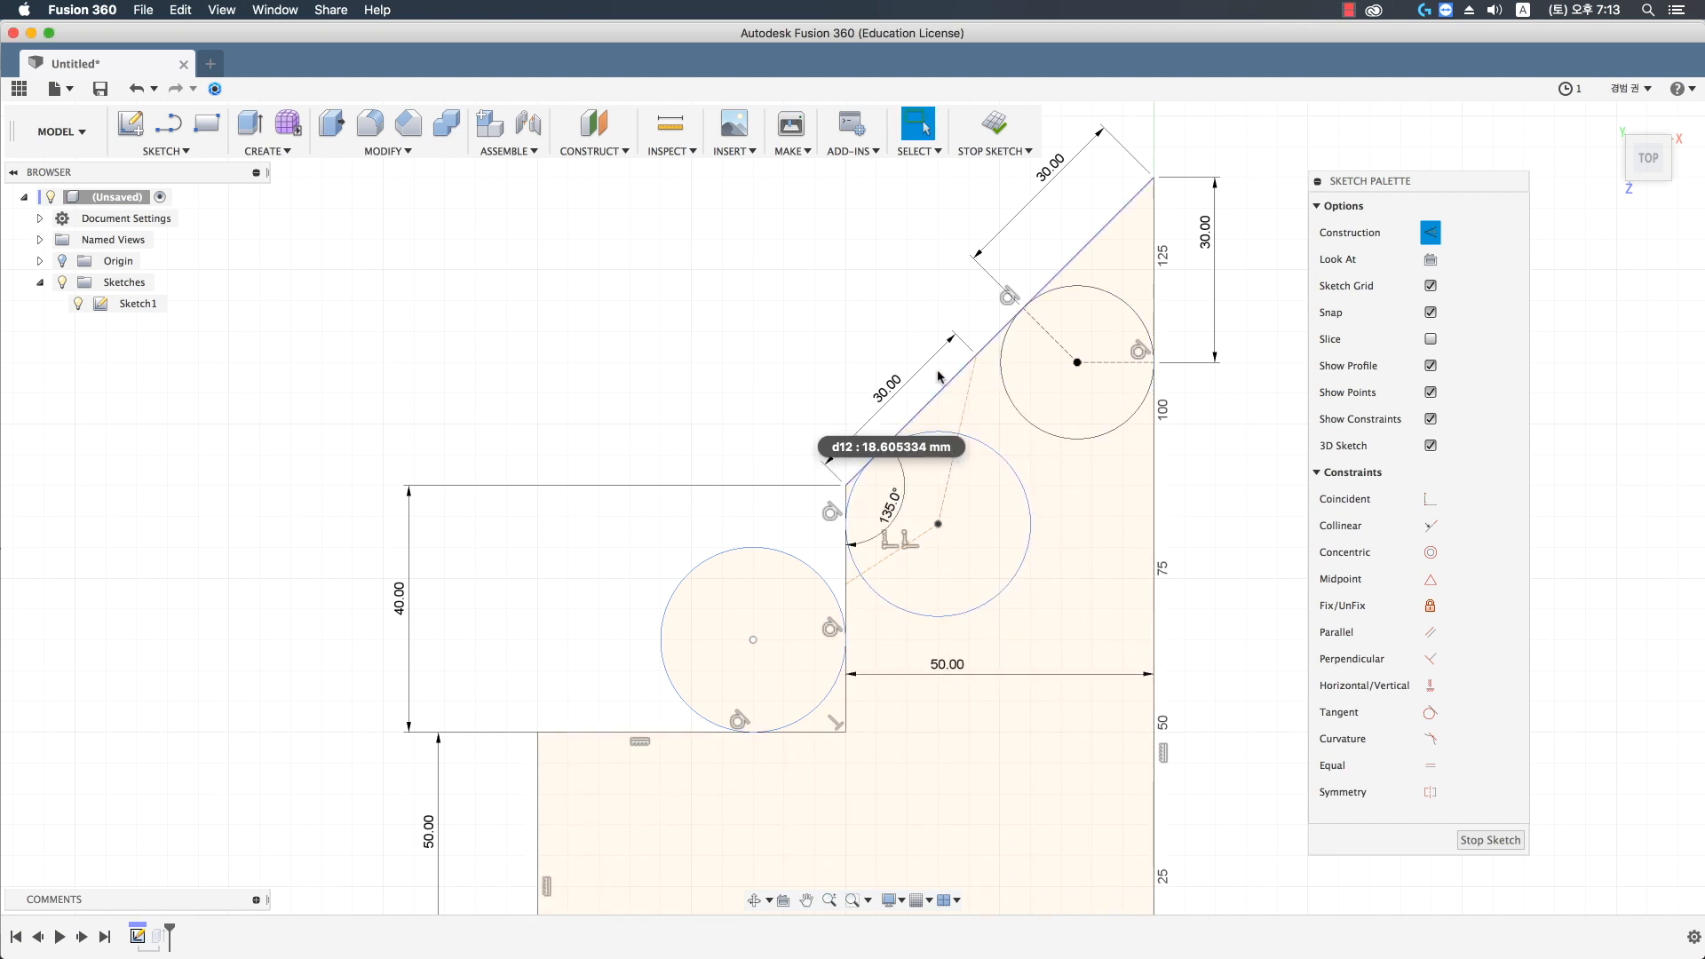
# - Set the upper circle's distance along the sloped edge to 15 mm and delete its construction line to the vertical edge
pyautogui.doubleClick(1050, 176)
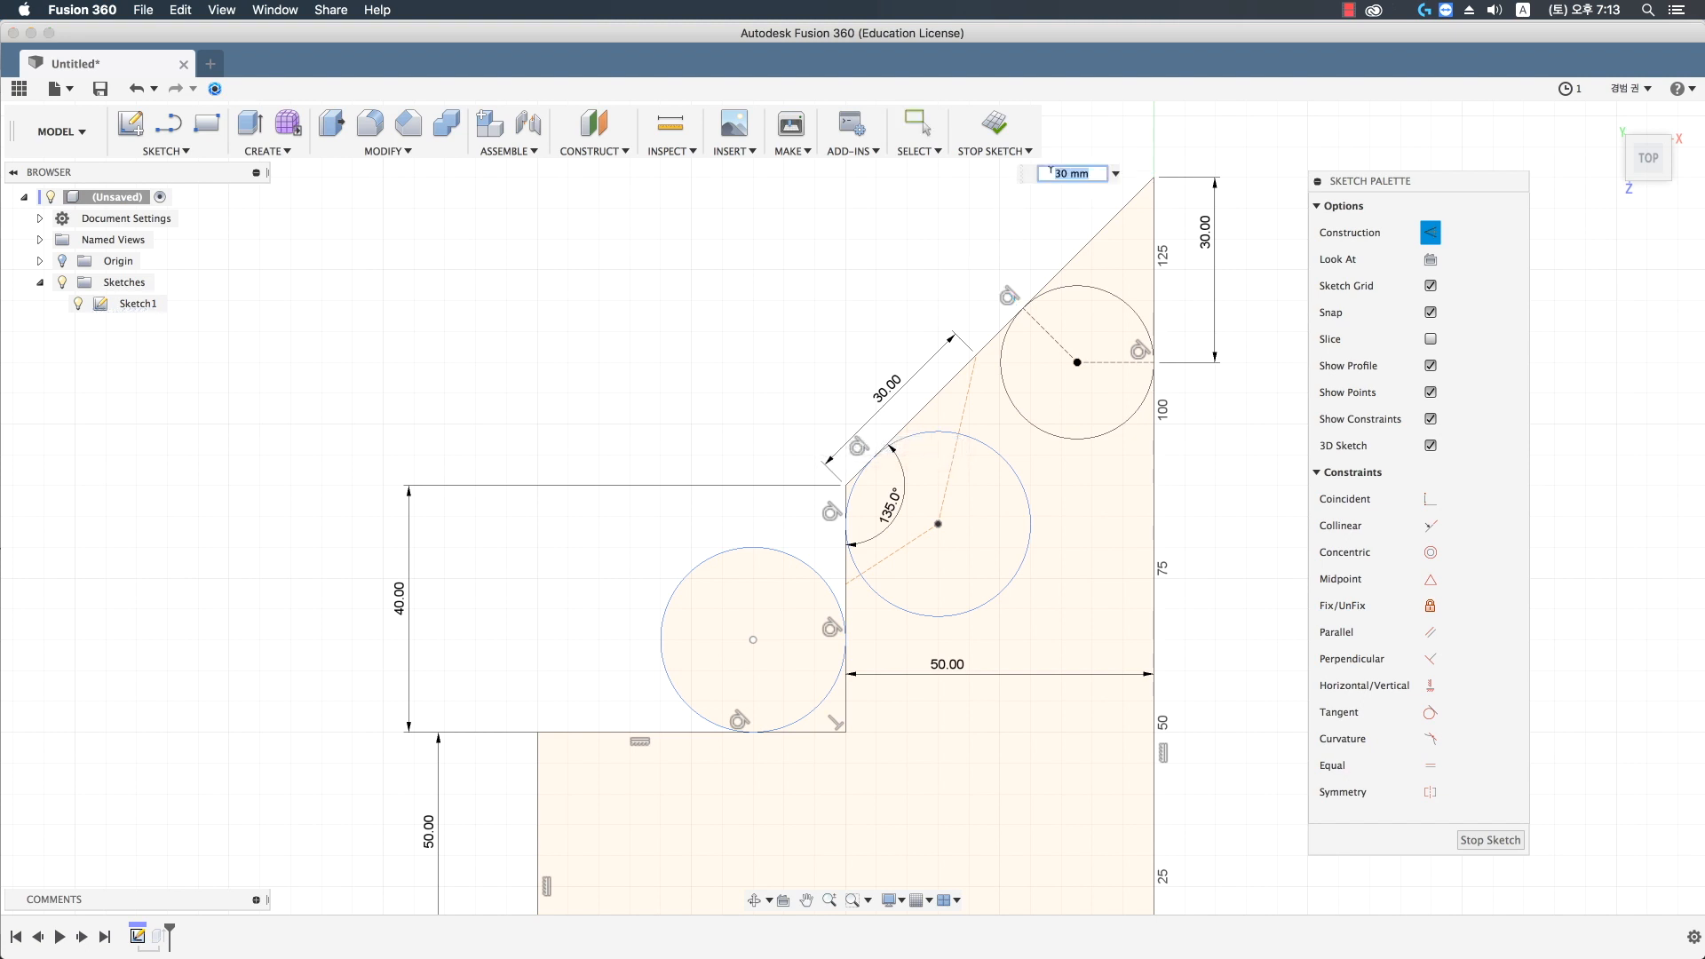
pyautogui.write('15')
pyautogui.press('Return')
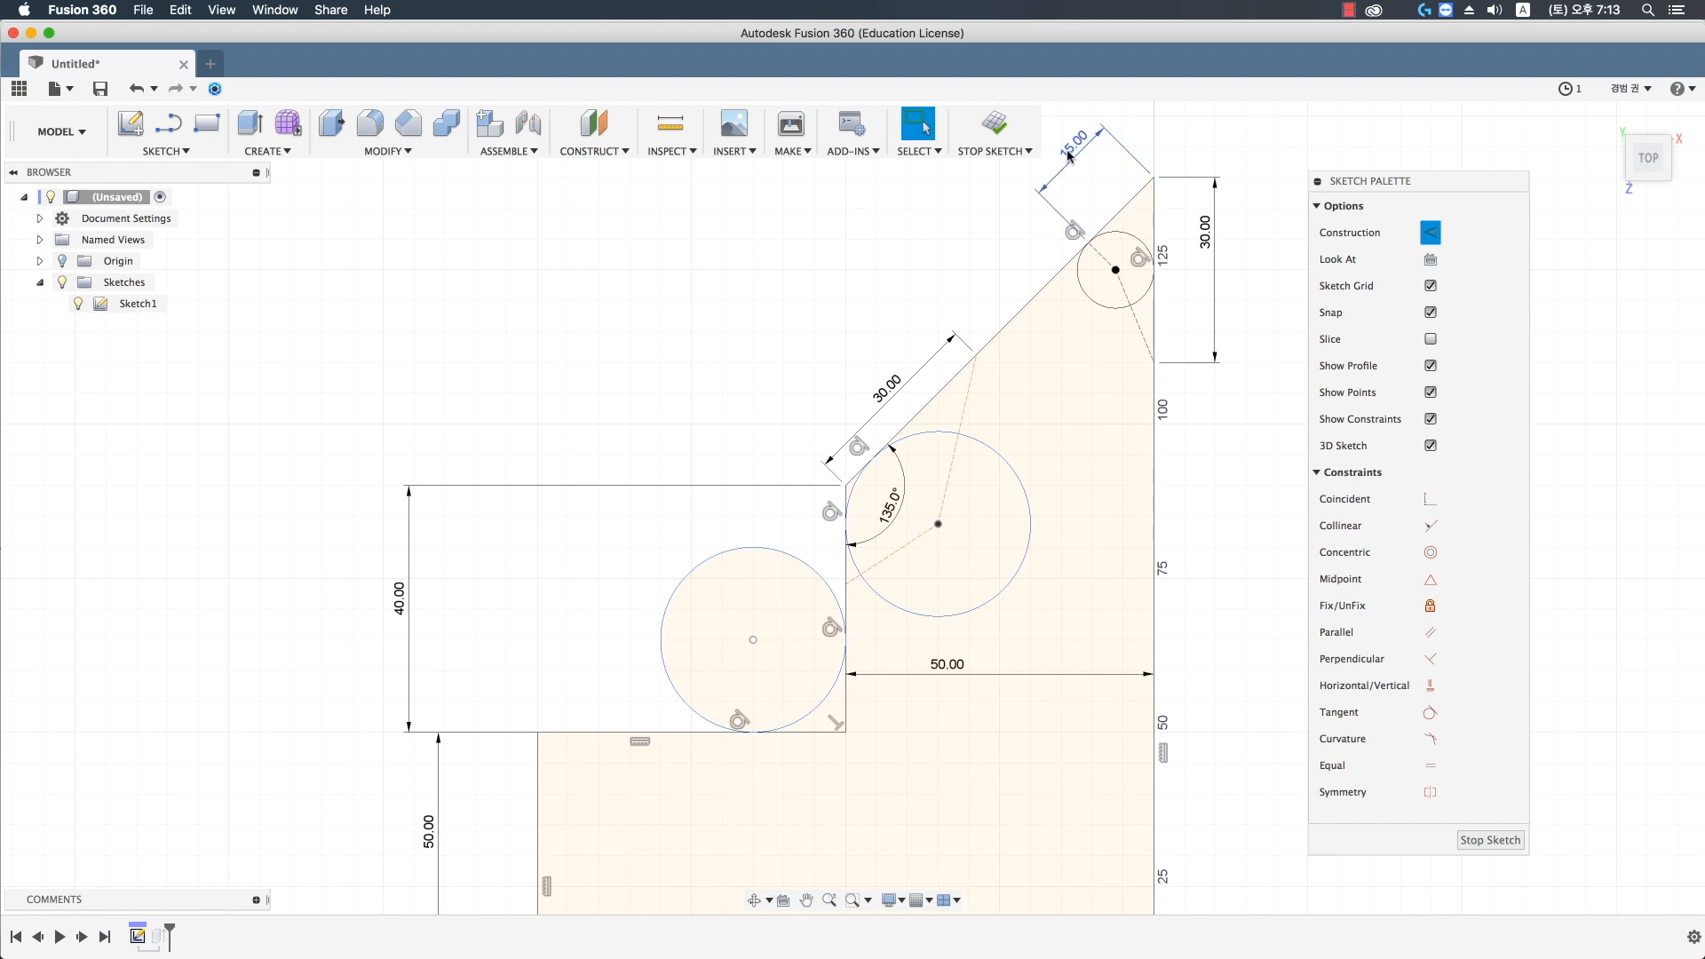
pyautogui.click(1140, 338)
pyautogui.press('Delete')
pyautogui.moveTo(1075, 152); pyautogui.dragTo(1069, 164)
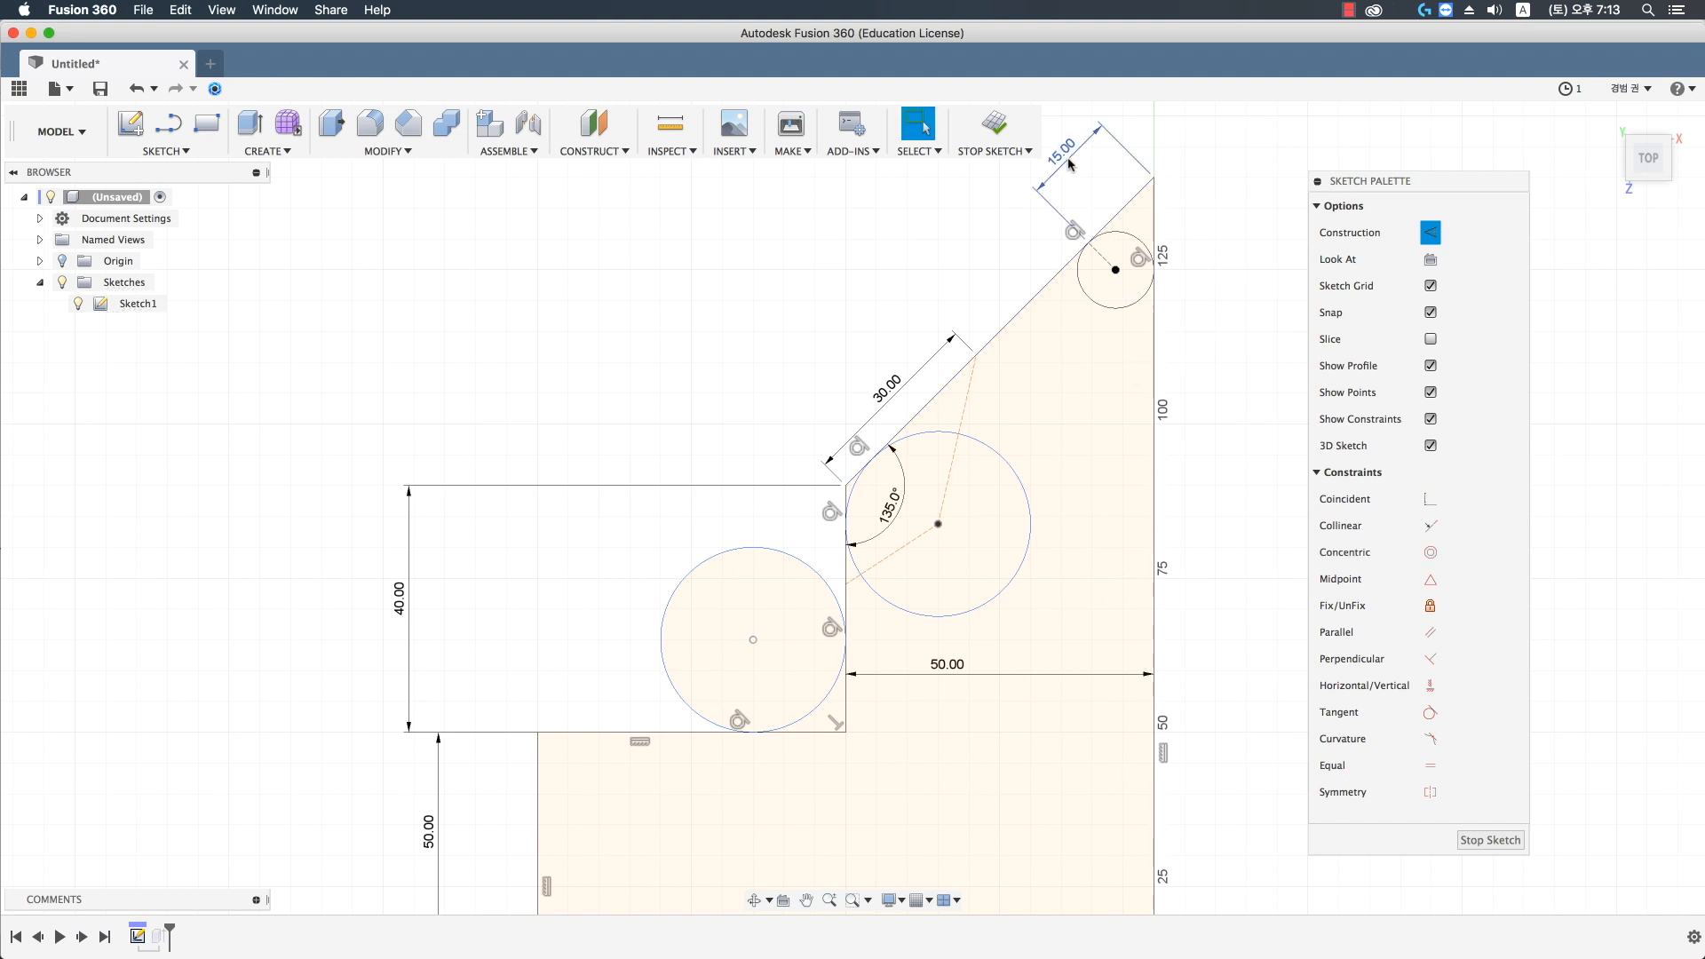
# - Set the middle circle's distance along the sloped edge to 15 mm and delete its construction line to the vertical edge
pyautogui.doubleClick(907, 382)
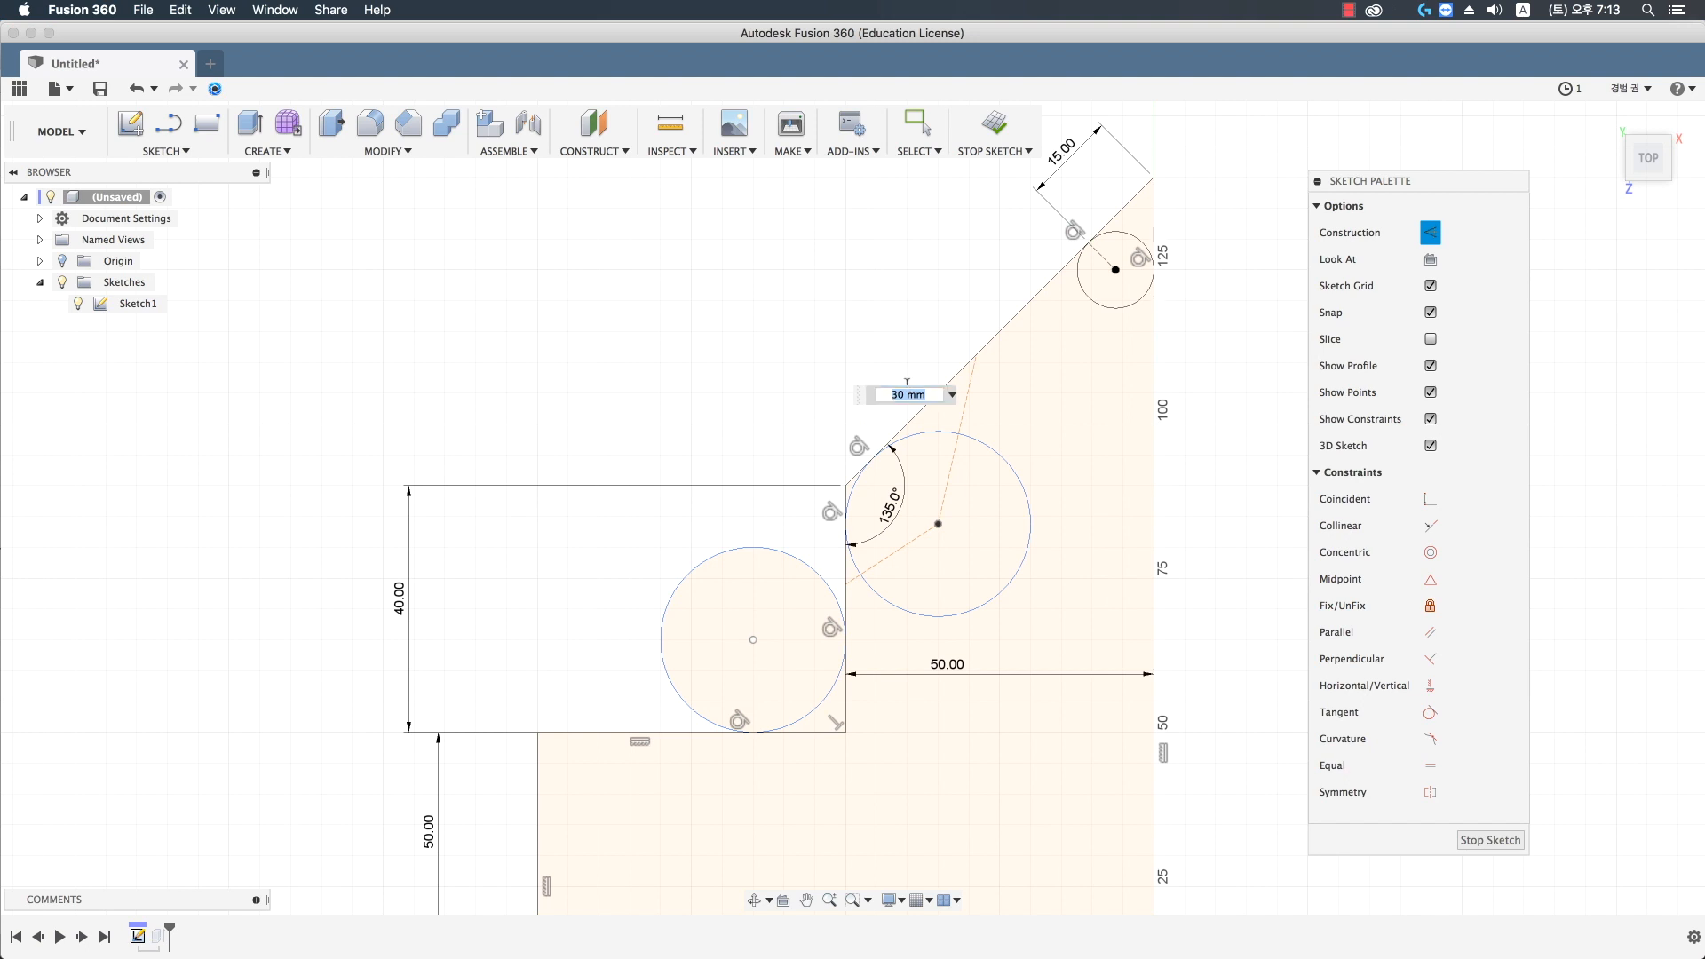
pyautogui.write('15')
pyautogui.press('Return')
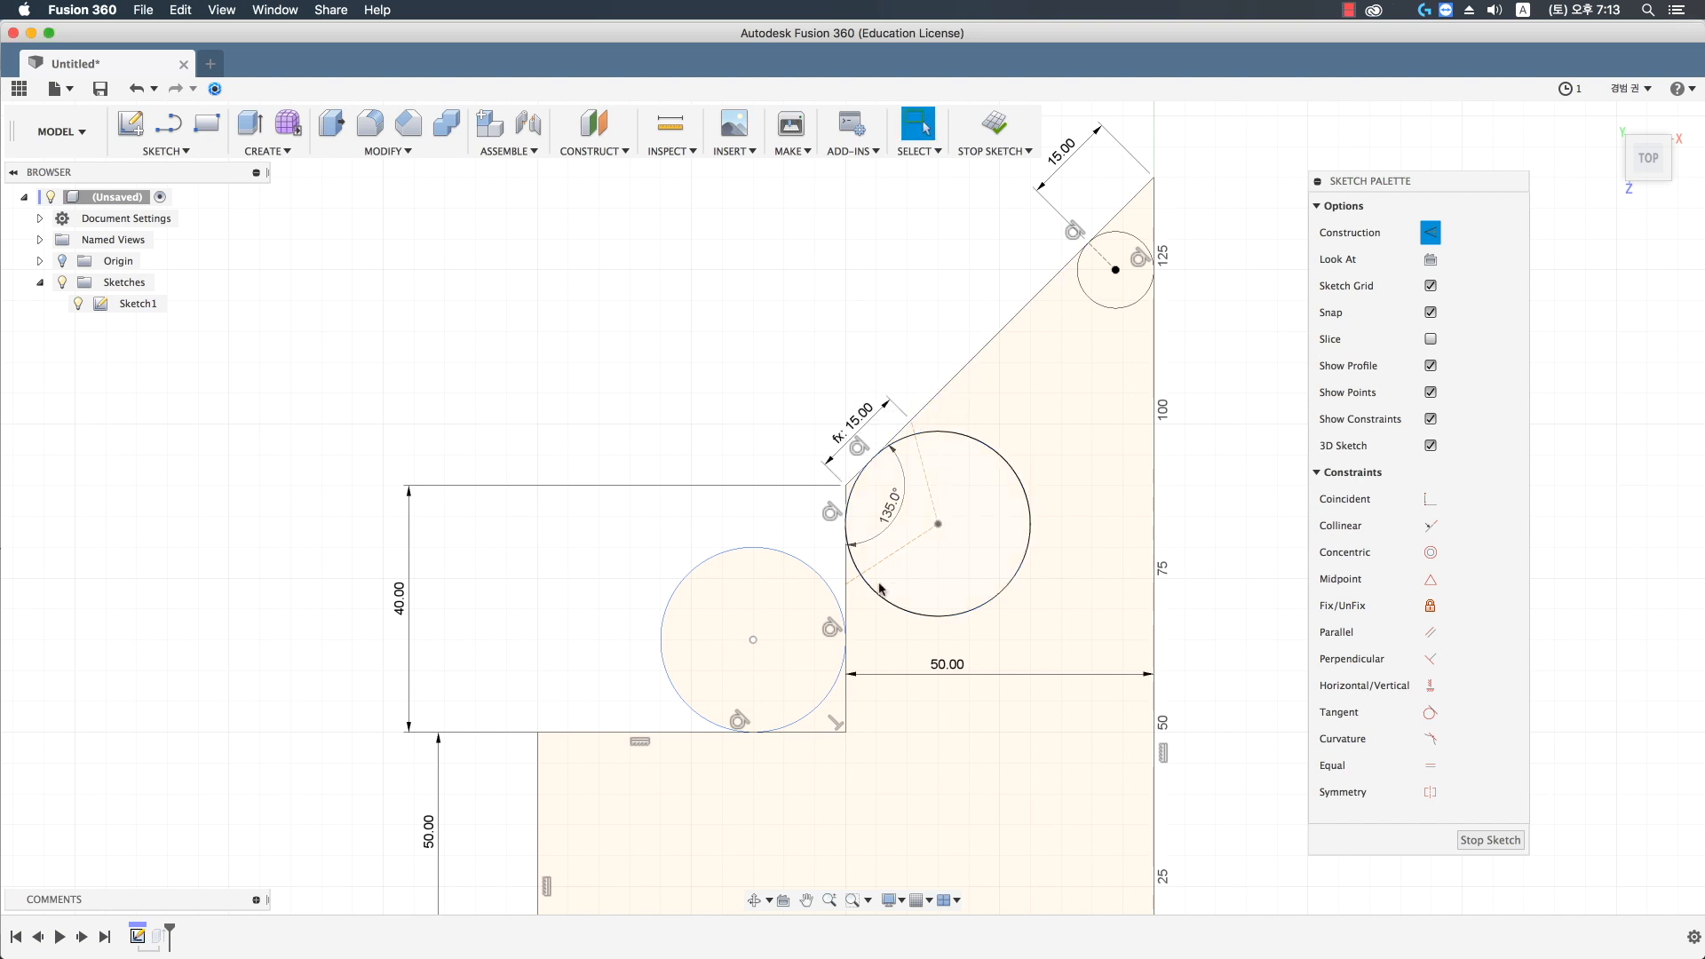
pyautogui.click(884, 565)
pyautogui.press('Delete')
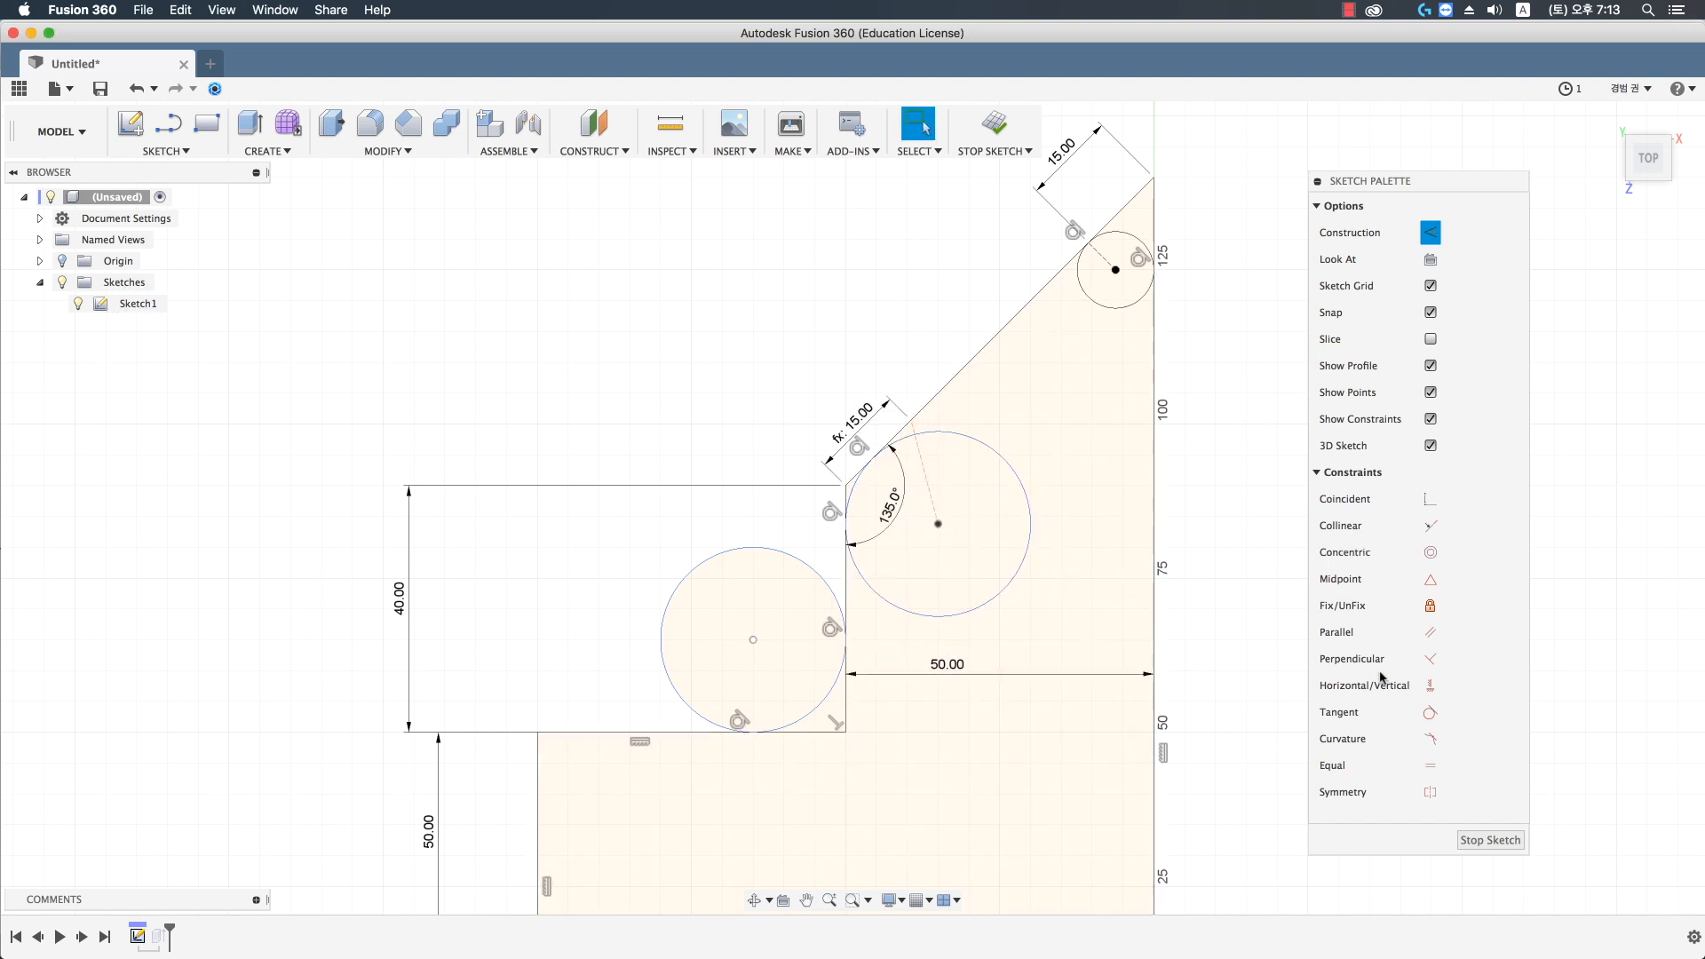
# - Make the remaining construction line's endpoint on the sloped edge coincident with the middle circle
pyautogui.click(1431, 499)
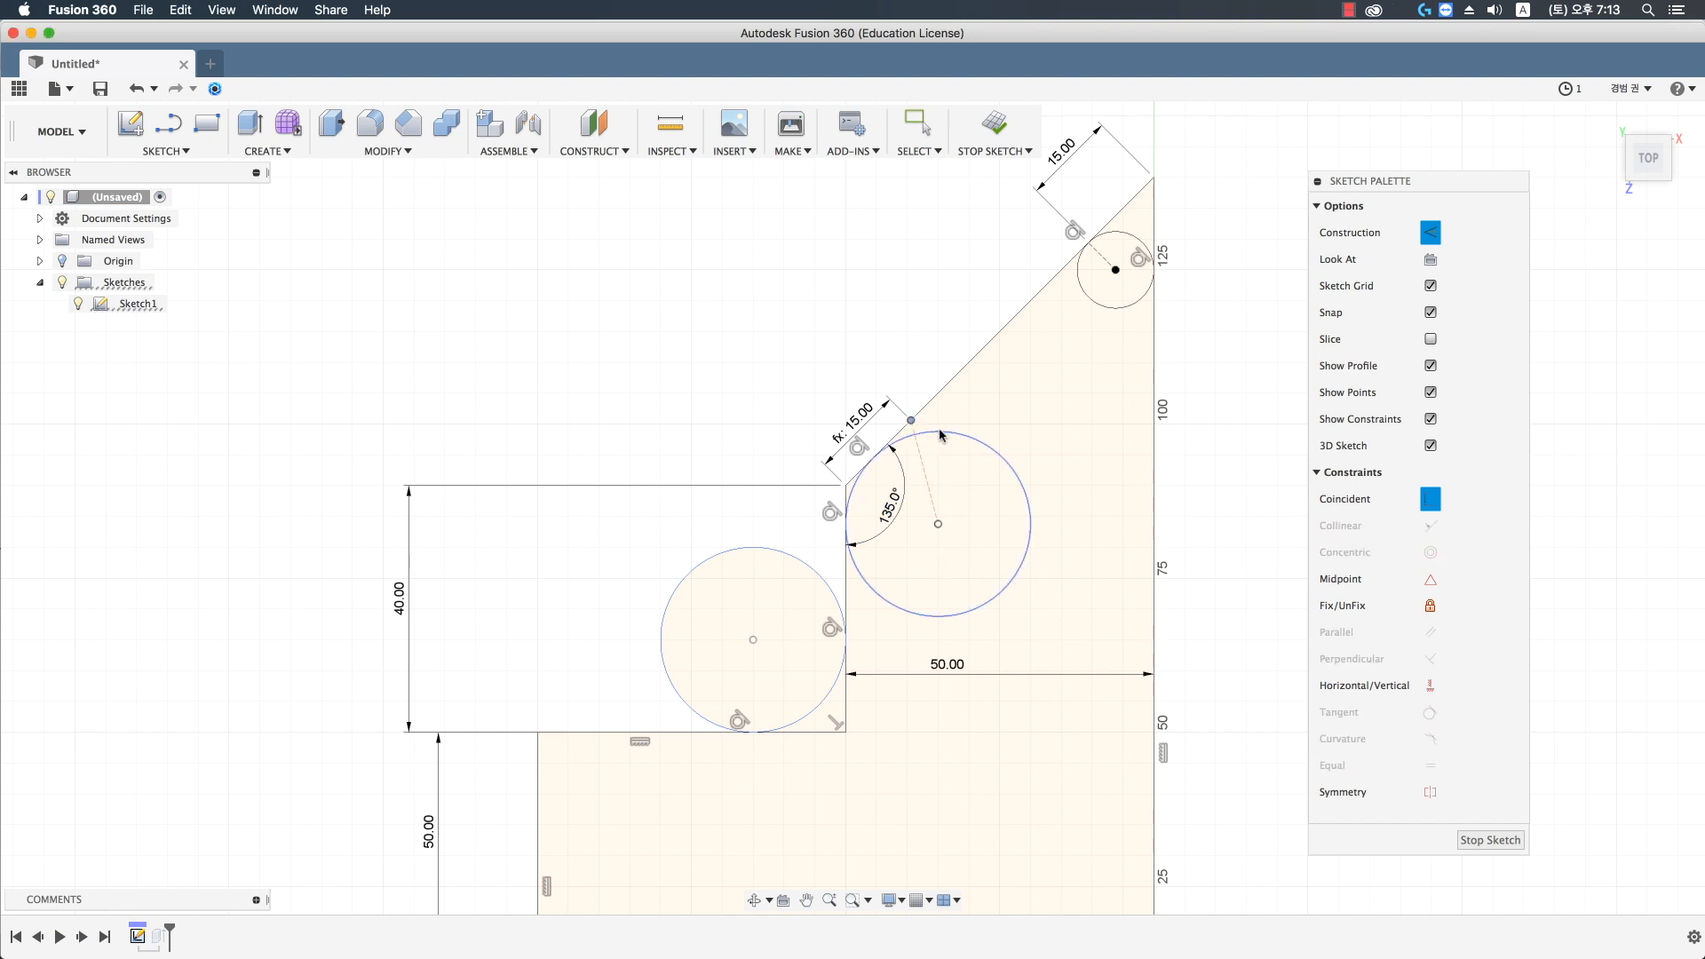
pyautogui.click(915, 423)
pyautogui.press('Escape')
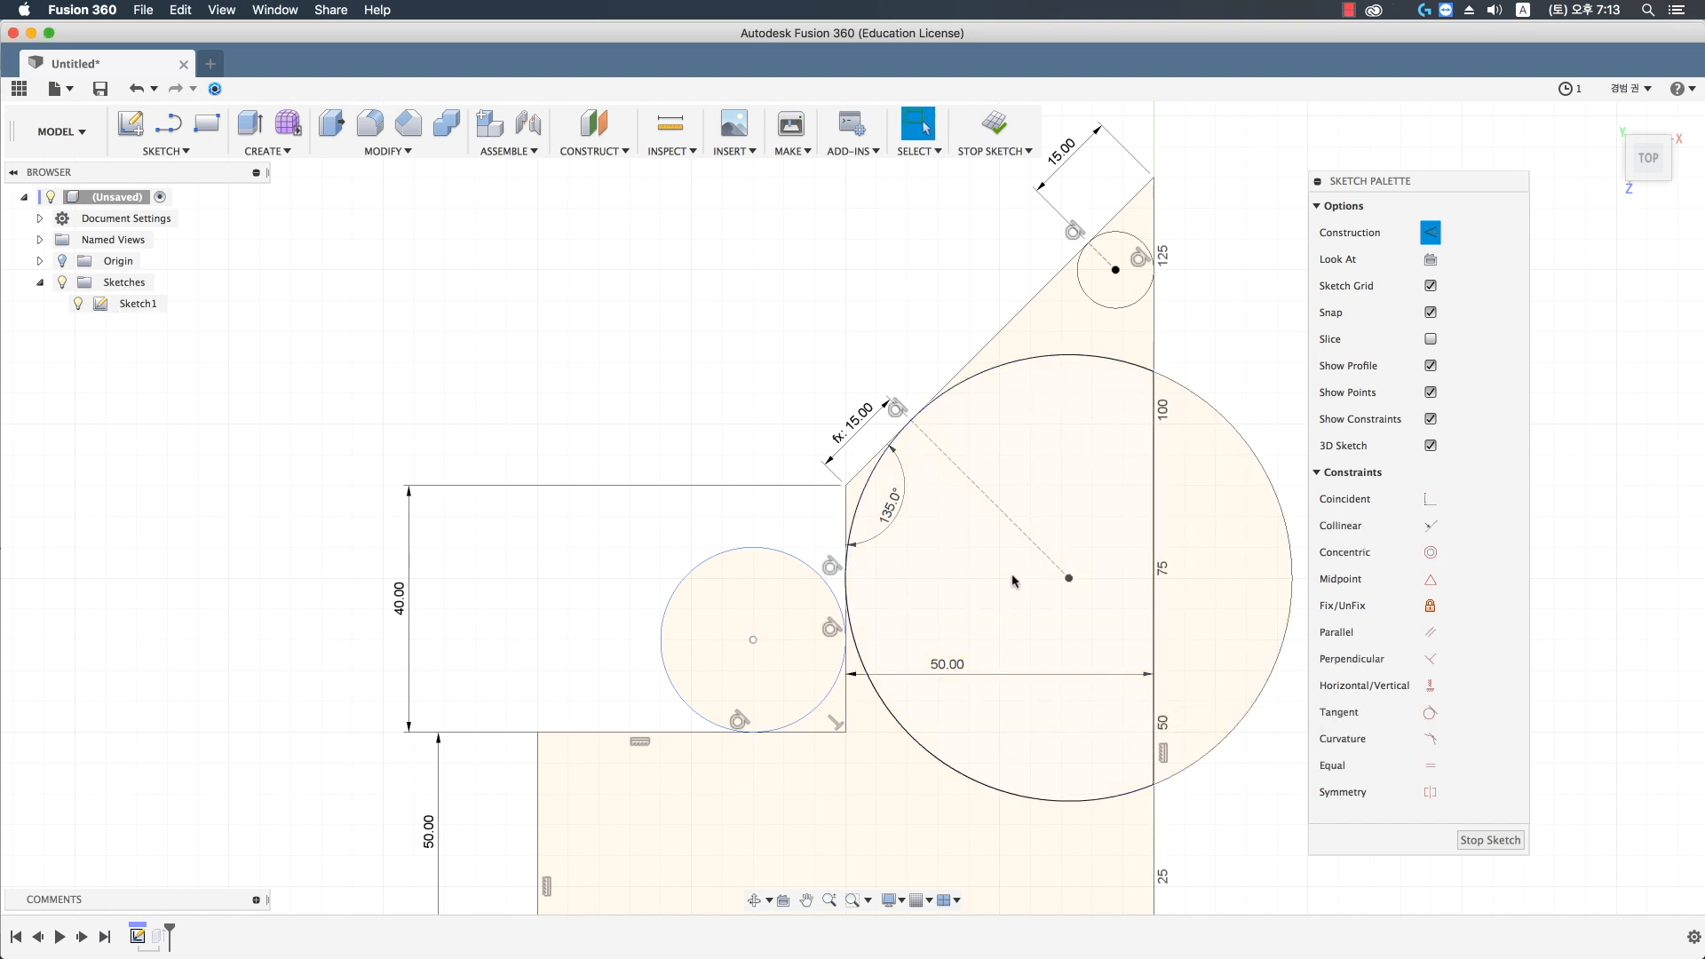
# - Draw a construction line from the lower circle's center to the horizontal edge beneath it
pyautogui.moveTo(902, 577); pyautogui.dragTo(983, 463, button='middle')
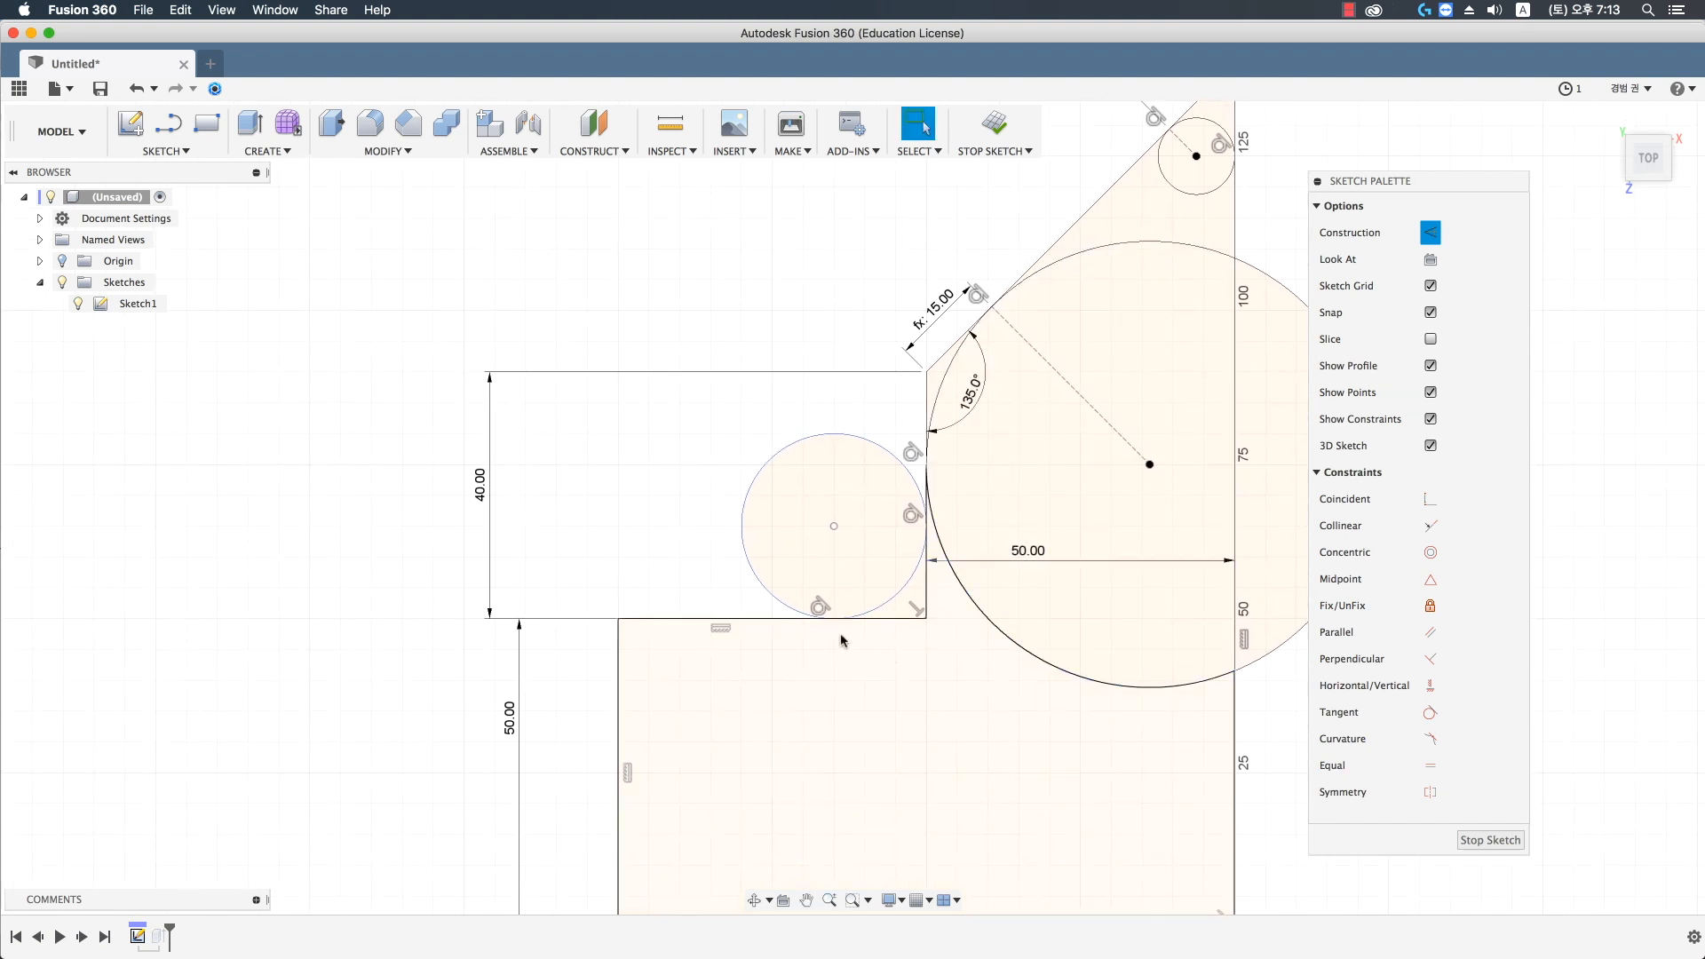
pyautogui.click(169, 123)
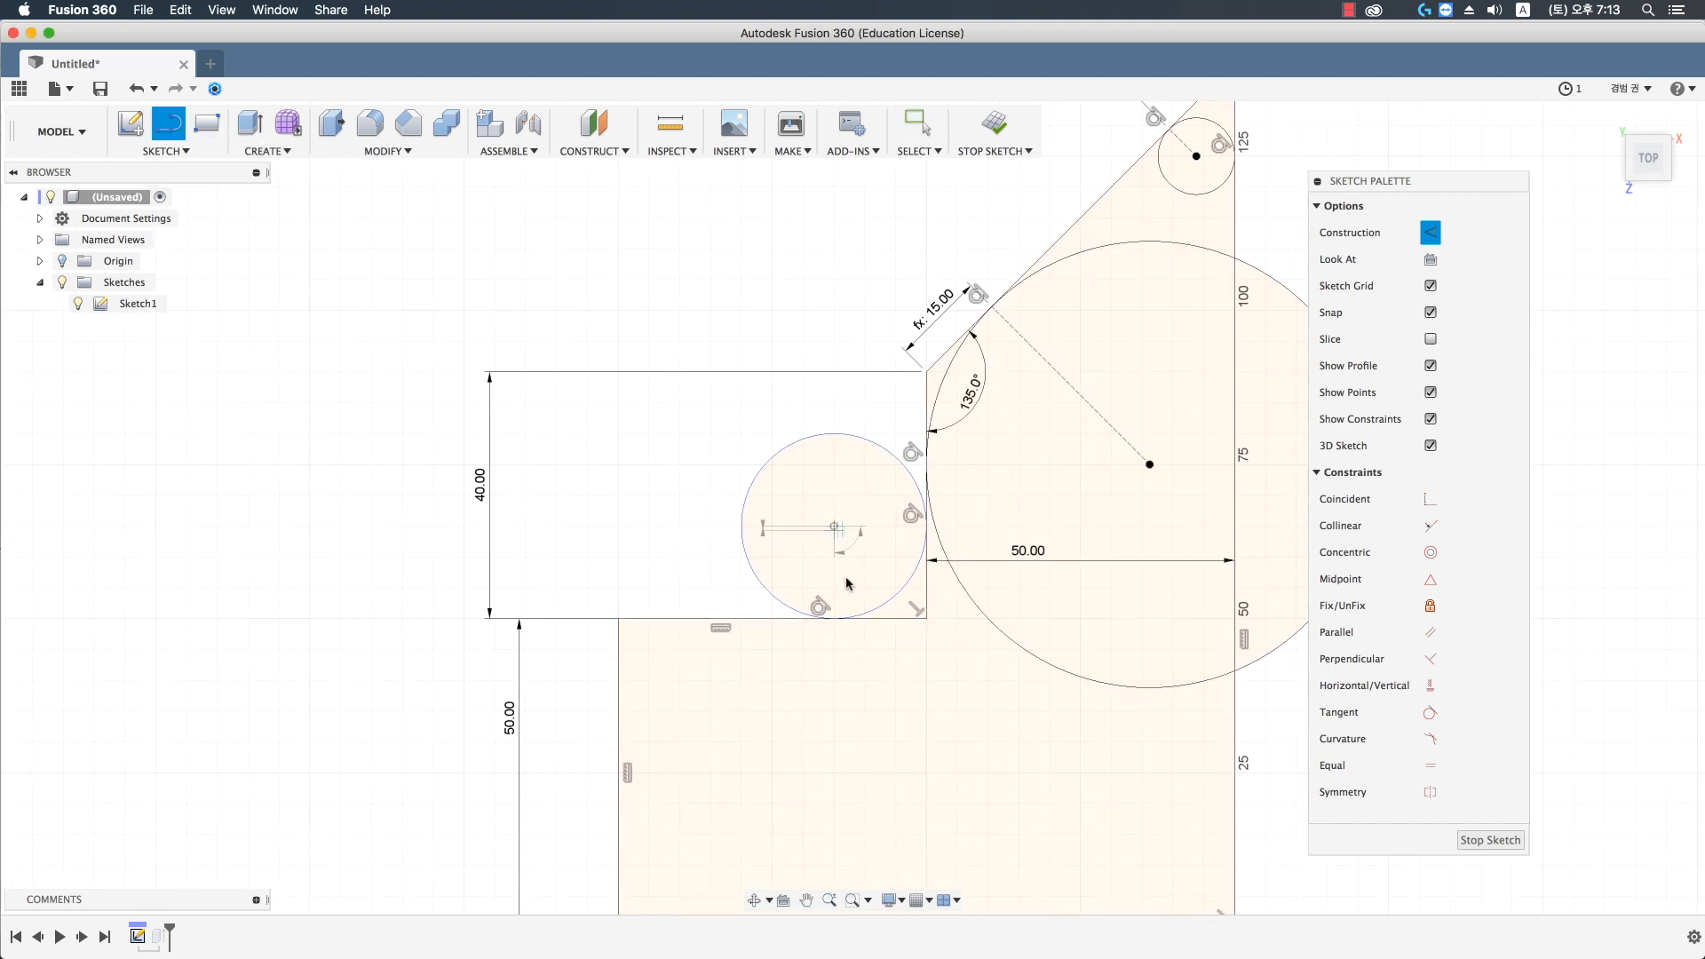
pyautogui.press('Escape')
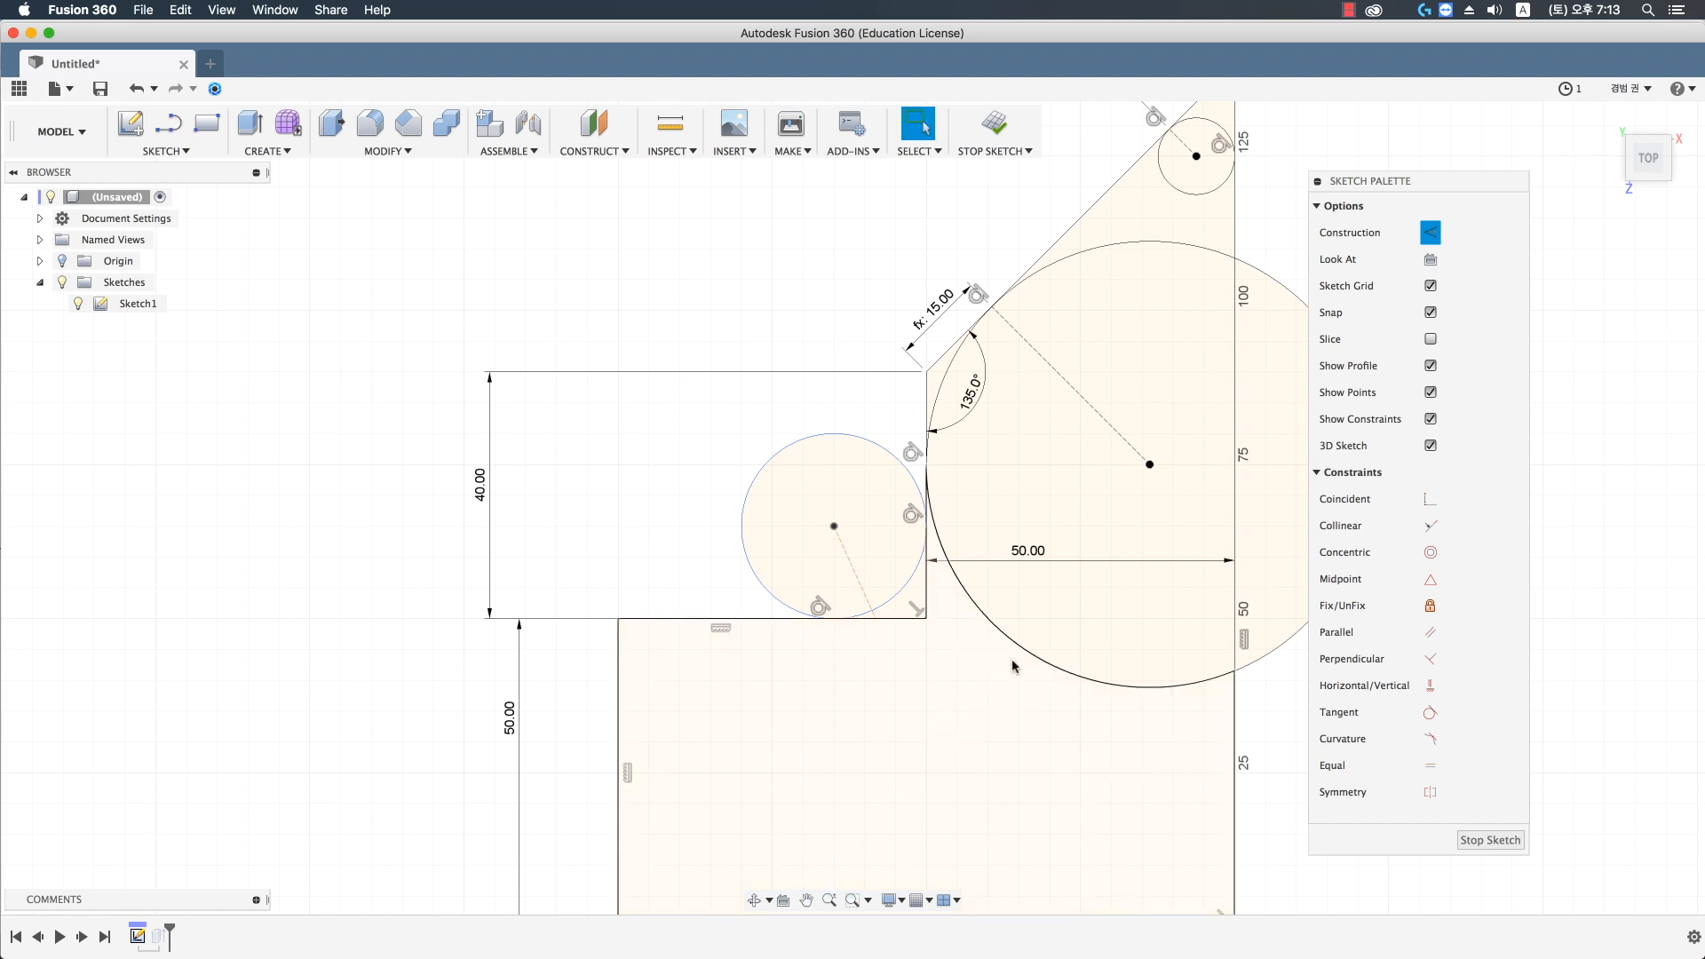
# - Dimension the distance from the inner corner to the lower construction line's endpoint on the horizontal edge as 30/2 mm
pyautogui.press('d')
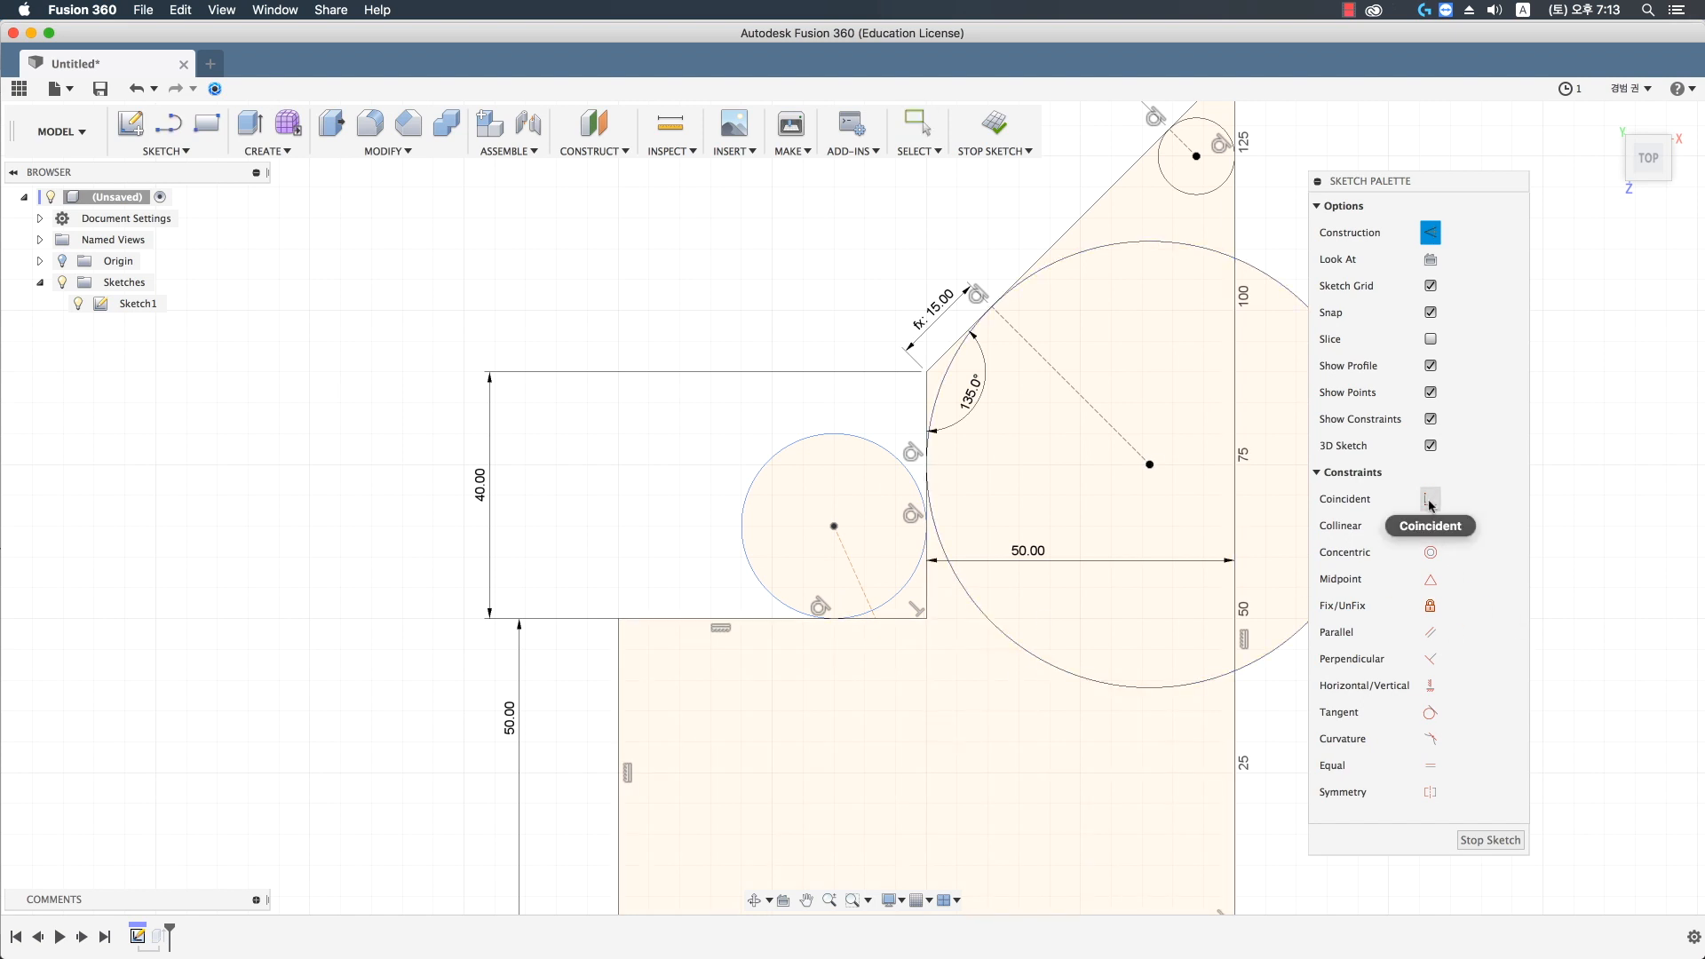
pyautogui.click(926, 618)
pyautogui.click(876, 619)
pyautogui.click(897, 686)
pyautogui.write('30/2')
pyautogui.press('Return')
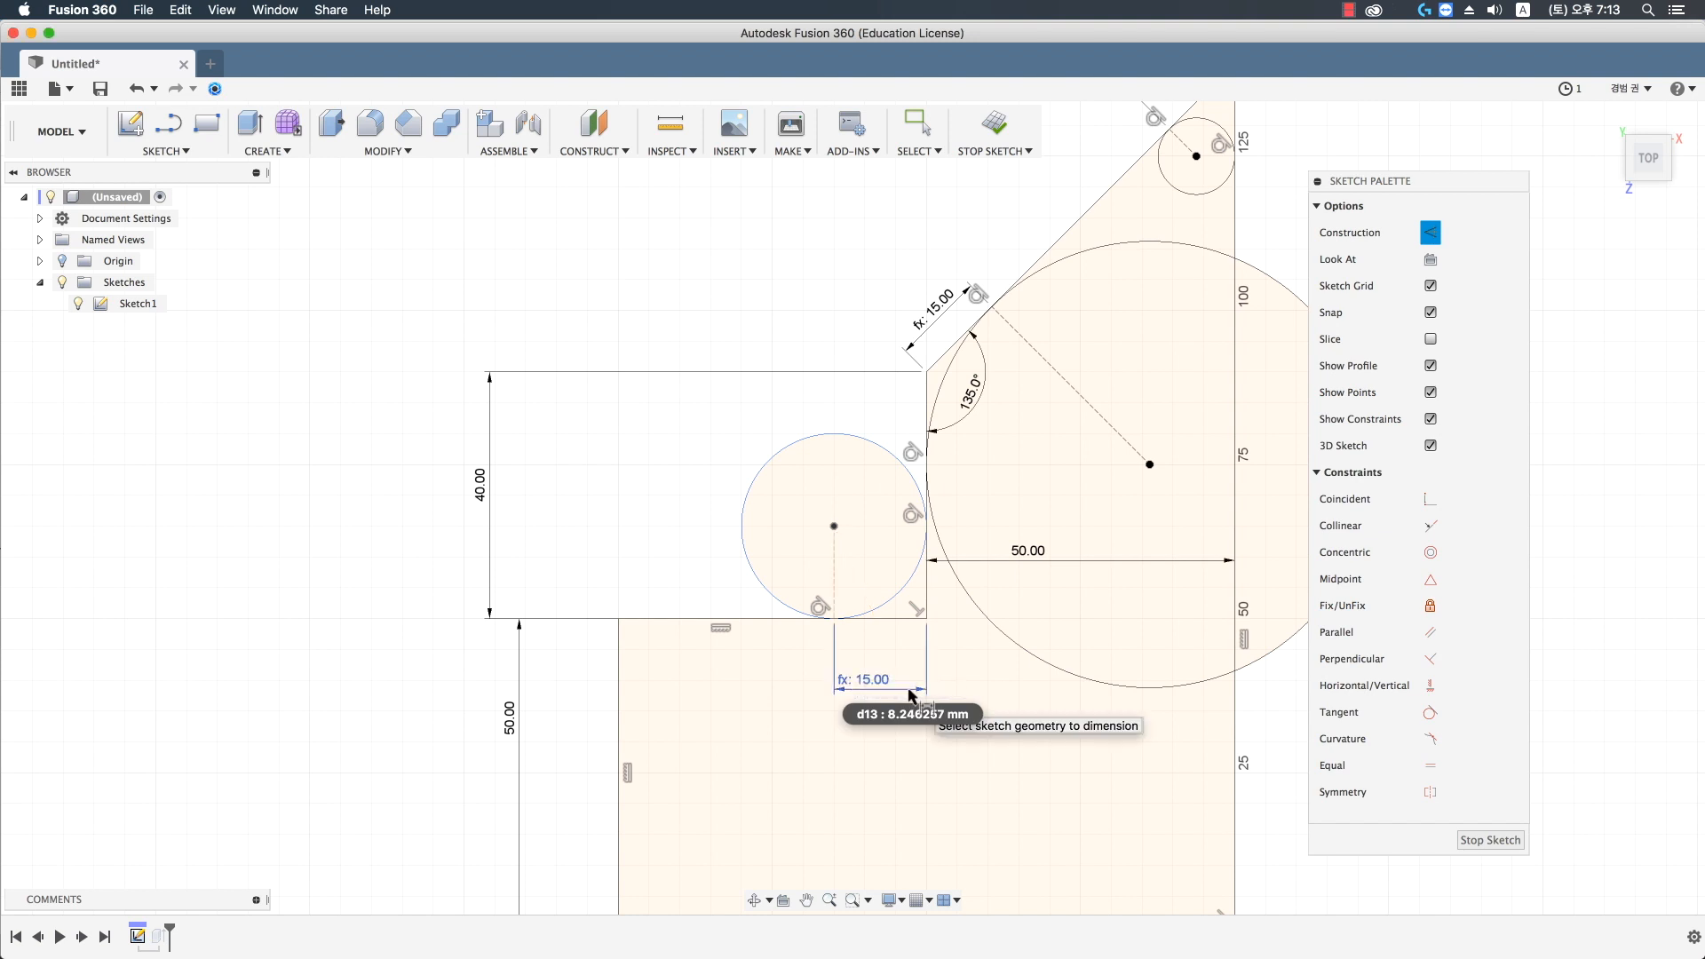
pyautogui.press('Escape')
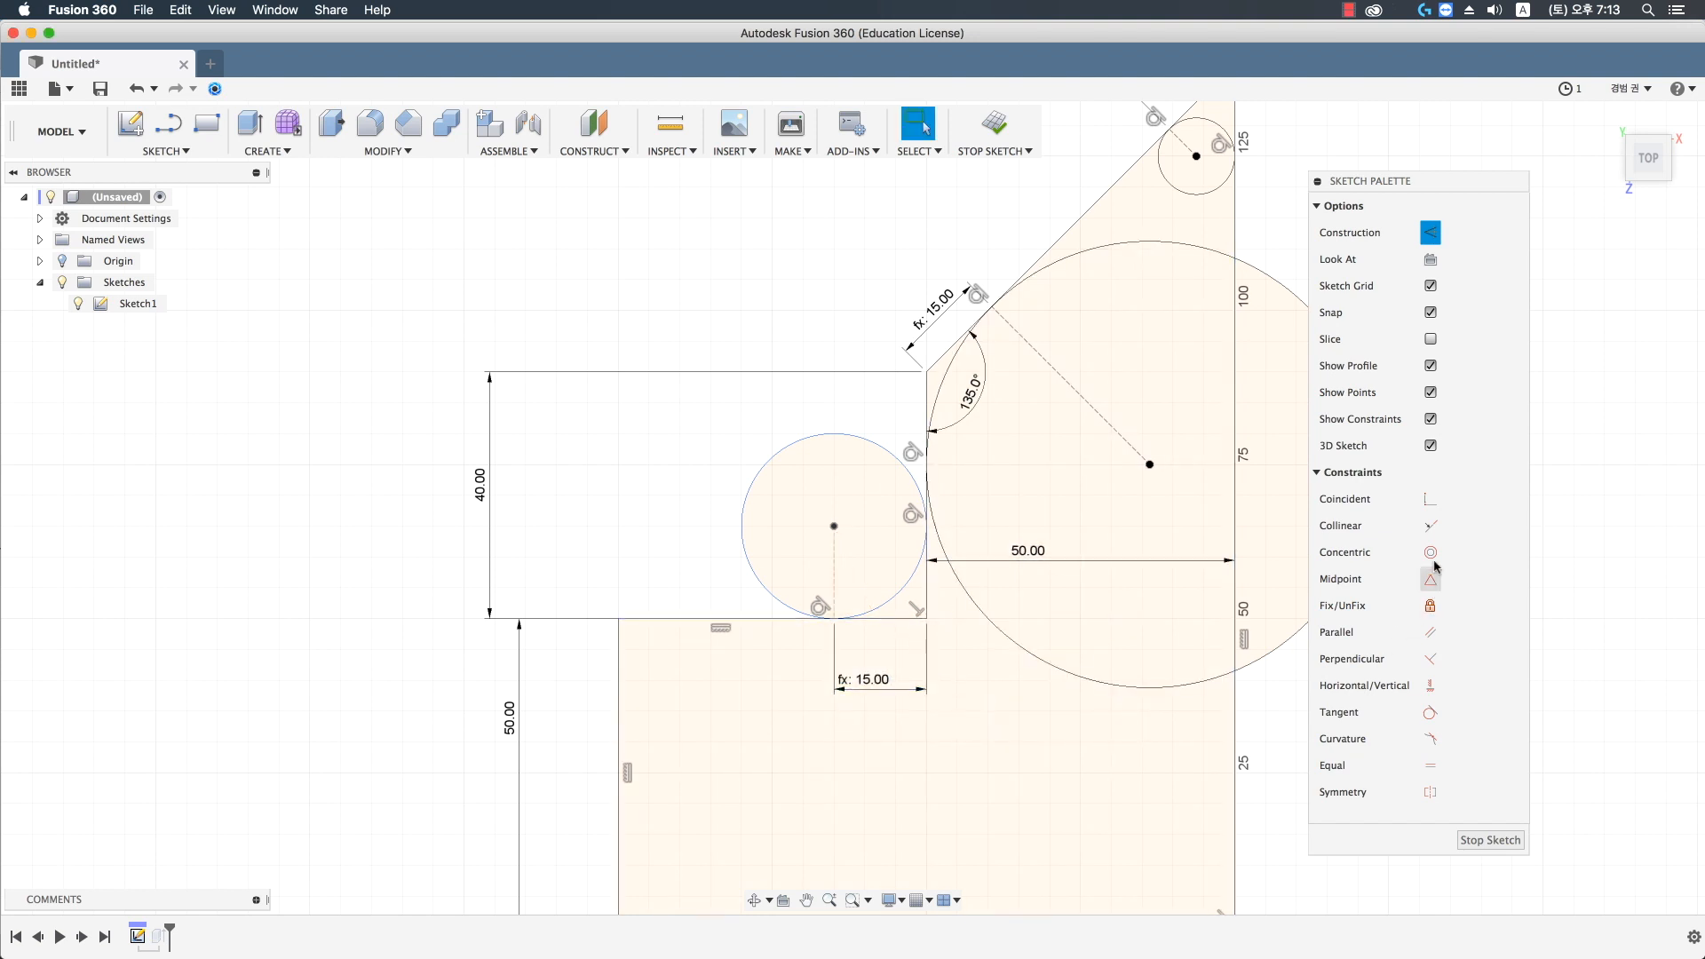
# - Make the lower construction line's endpoint coincident with the lower circle and finish the sketch
pyautogui.click(1430, 499)
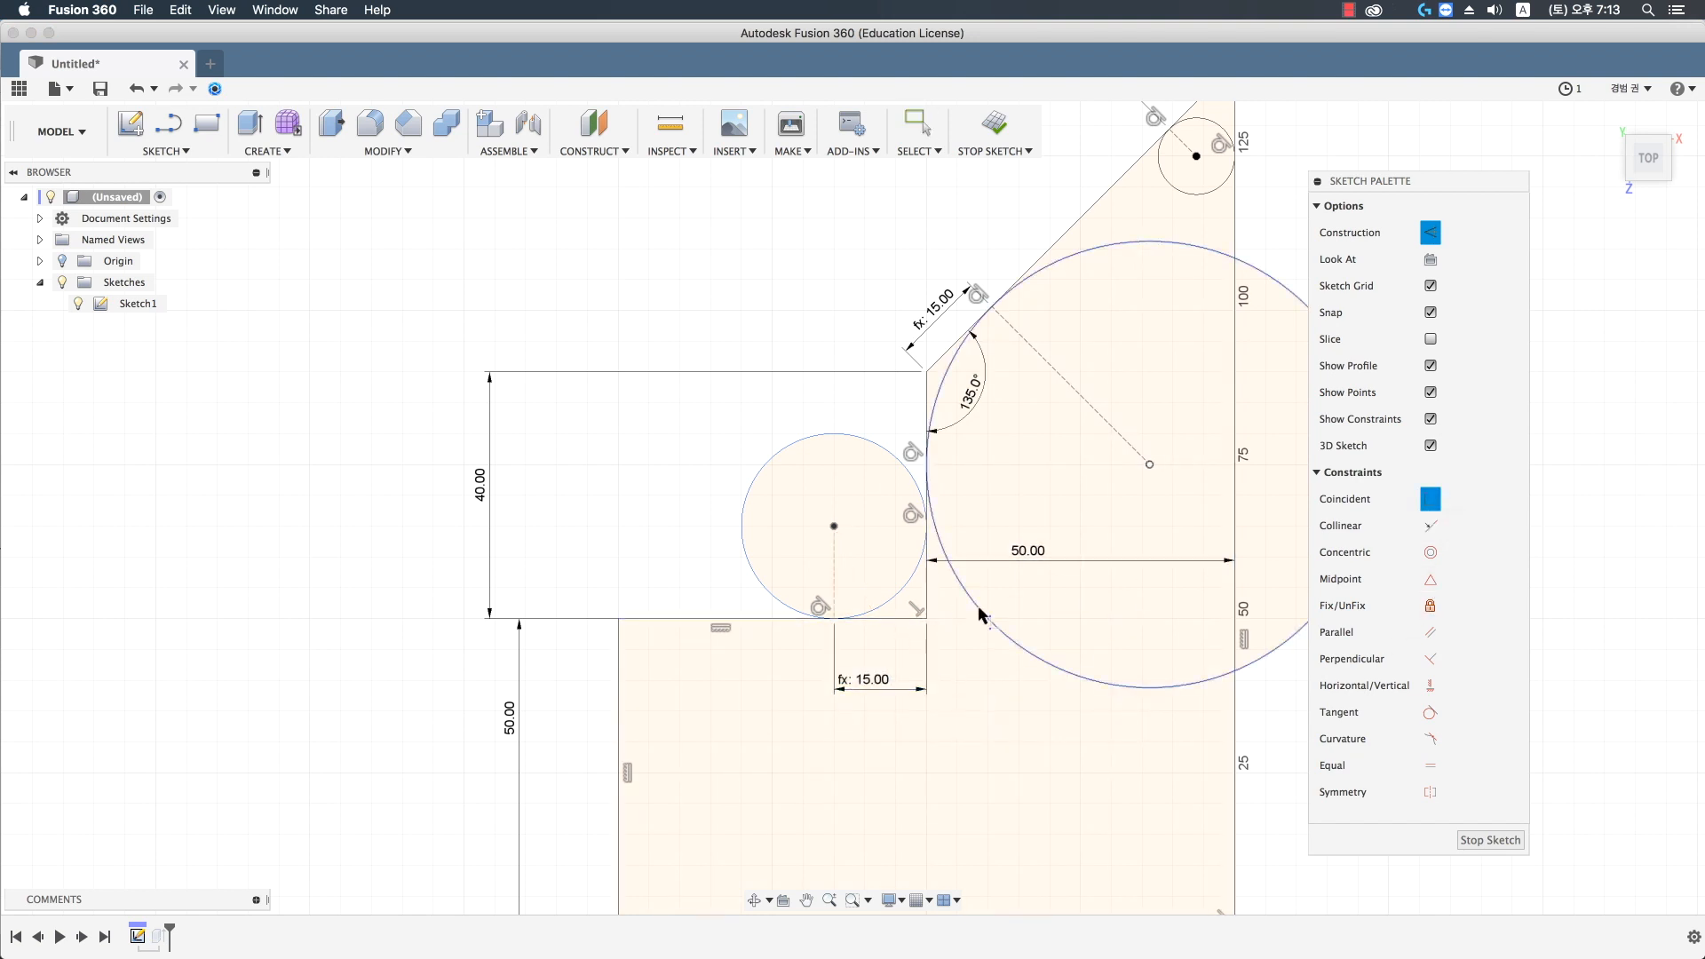
pyautogui.click(892, 607)
pyautogui.click(834, 620)
pyautogui.press('Escape')
pyautogui.scroll(-3, 892, 765)
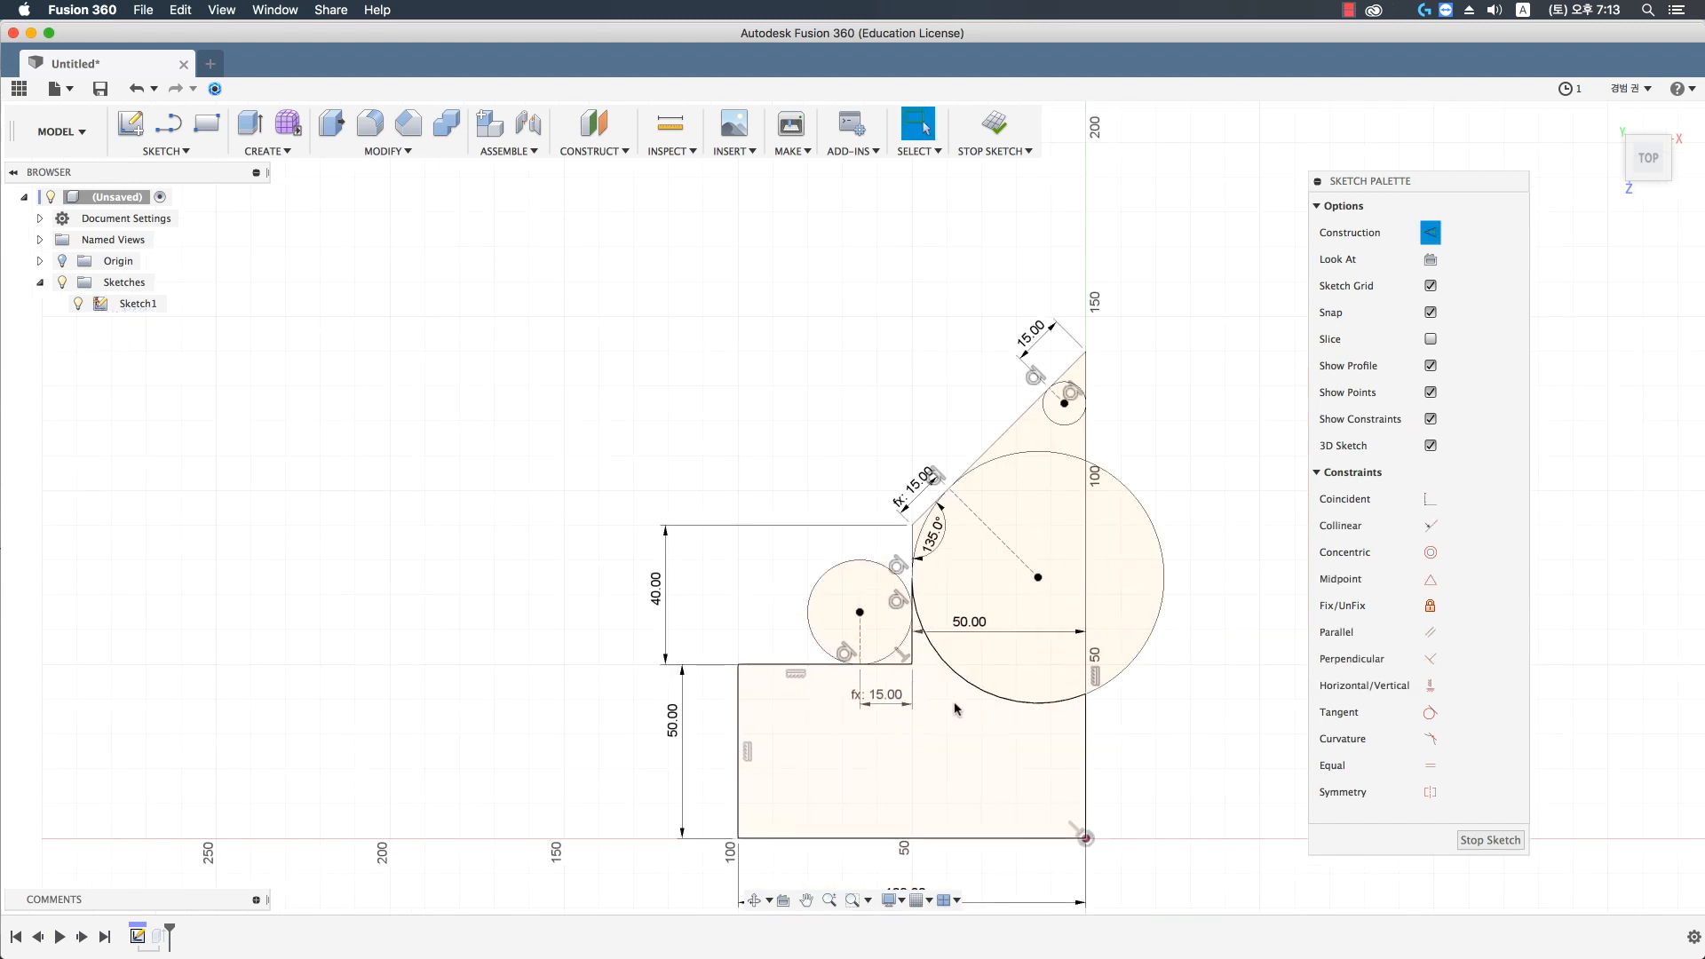
pyautogui.click(998, 126)
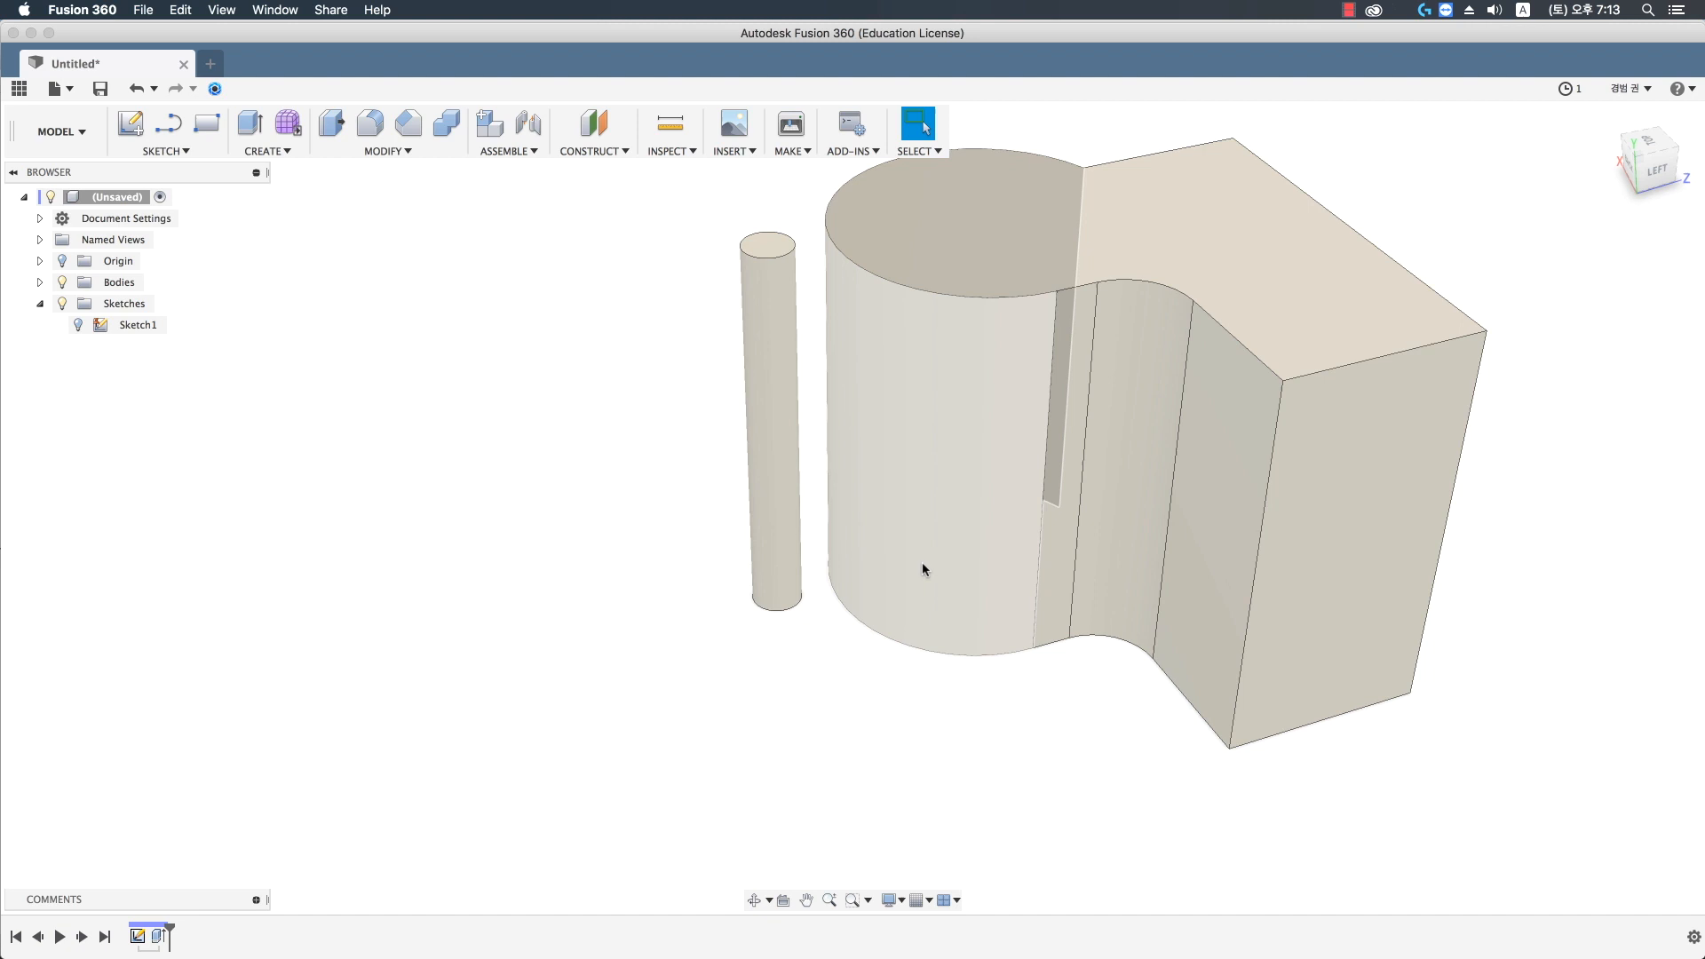
# - Edit the extrusion to include the missing profile region between the small tip circle and the large middle circle
pyautogui.keyDown('shift'); pyautogui.moveTo(922, 562); pyautogui.dragTo(655, 796, button='middle'); pyautogui.keyUp('shift')
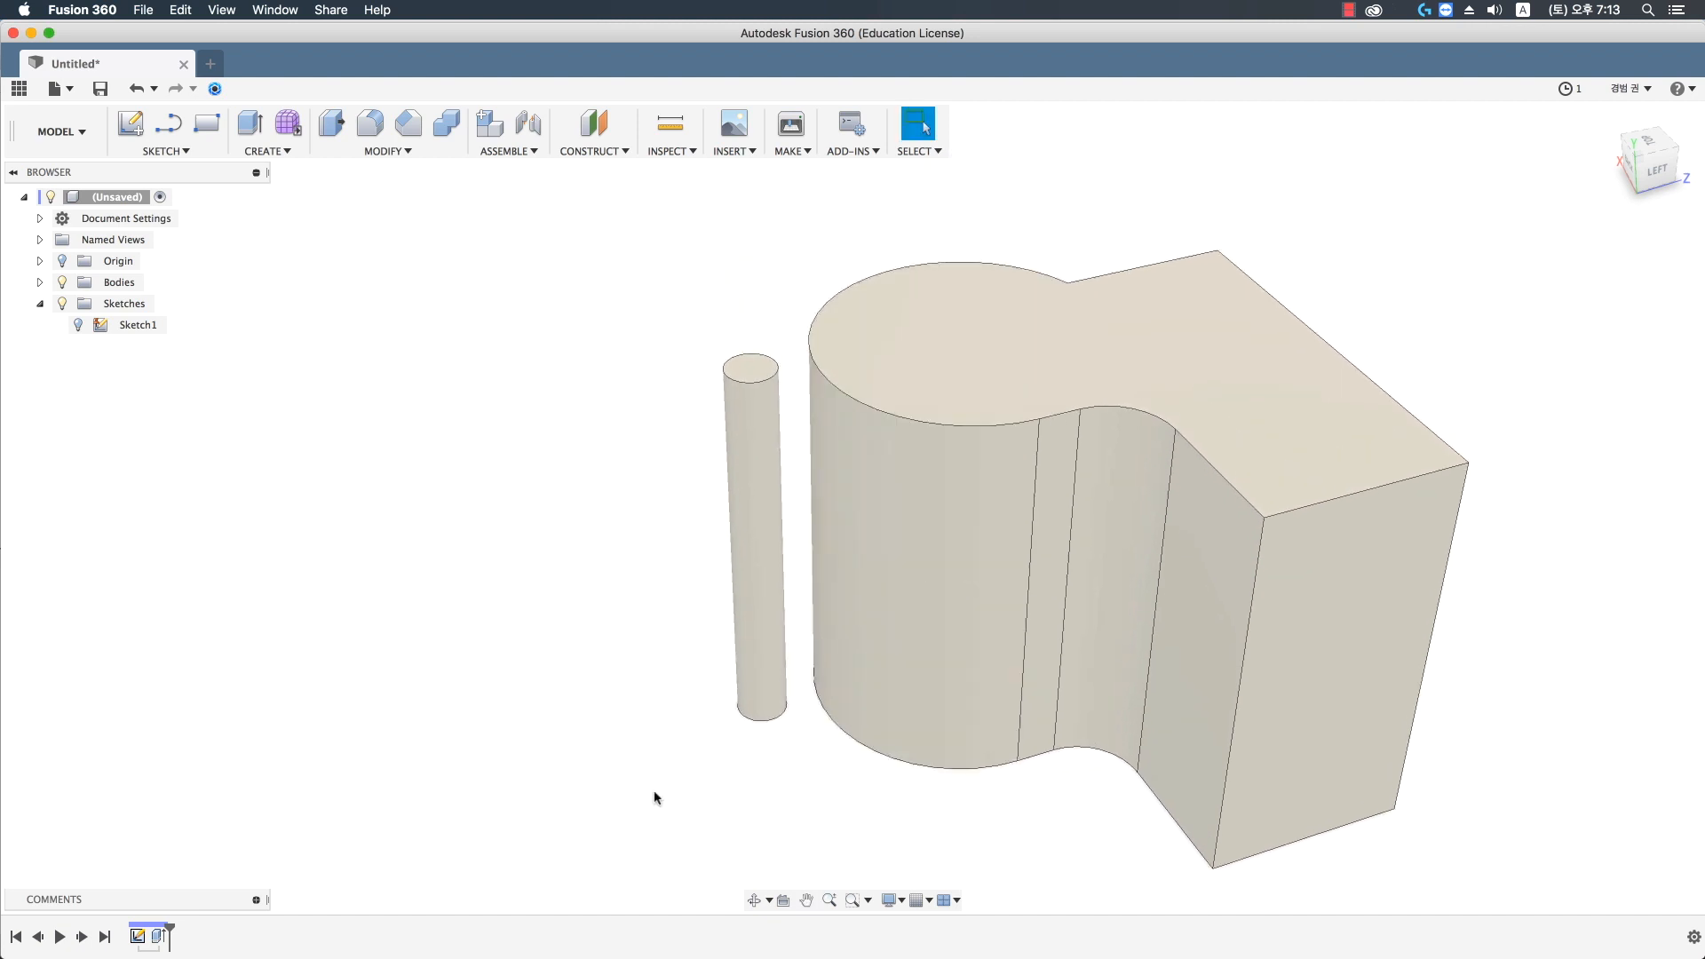
pyautogui.rightClick(168, 937)
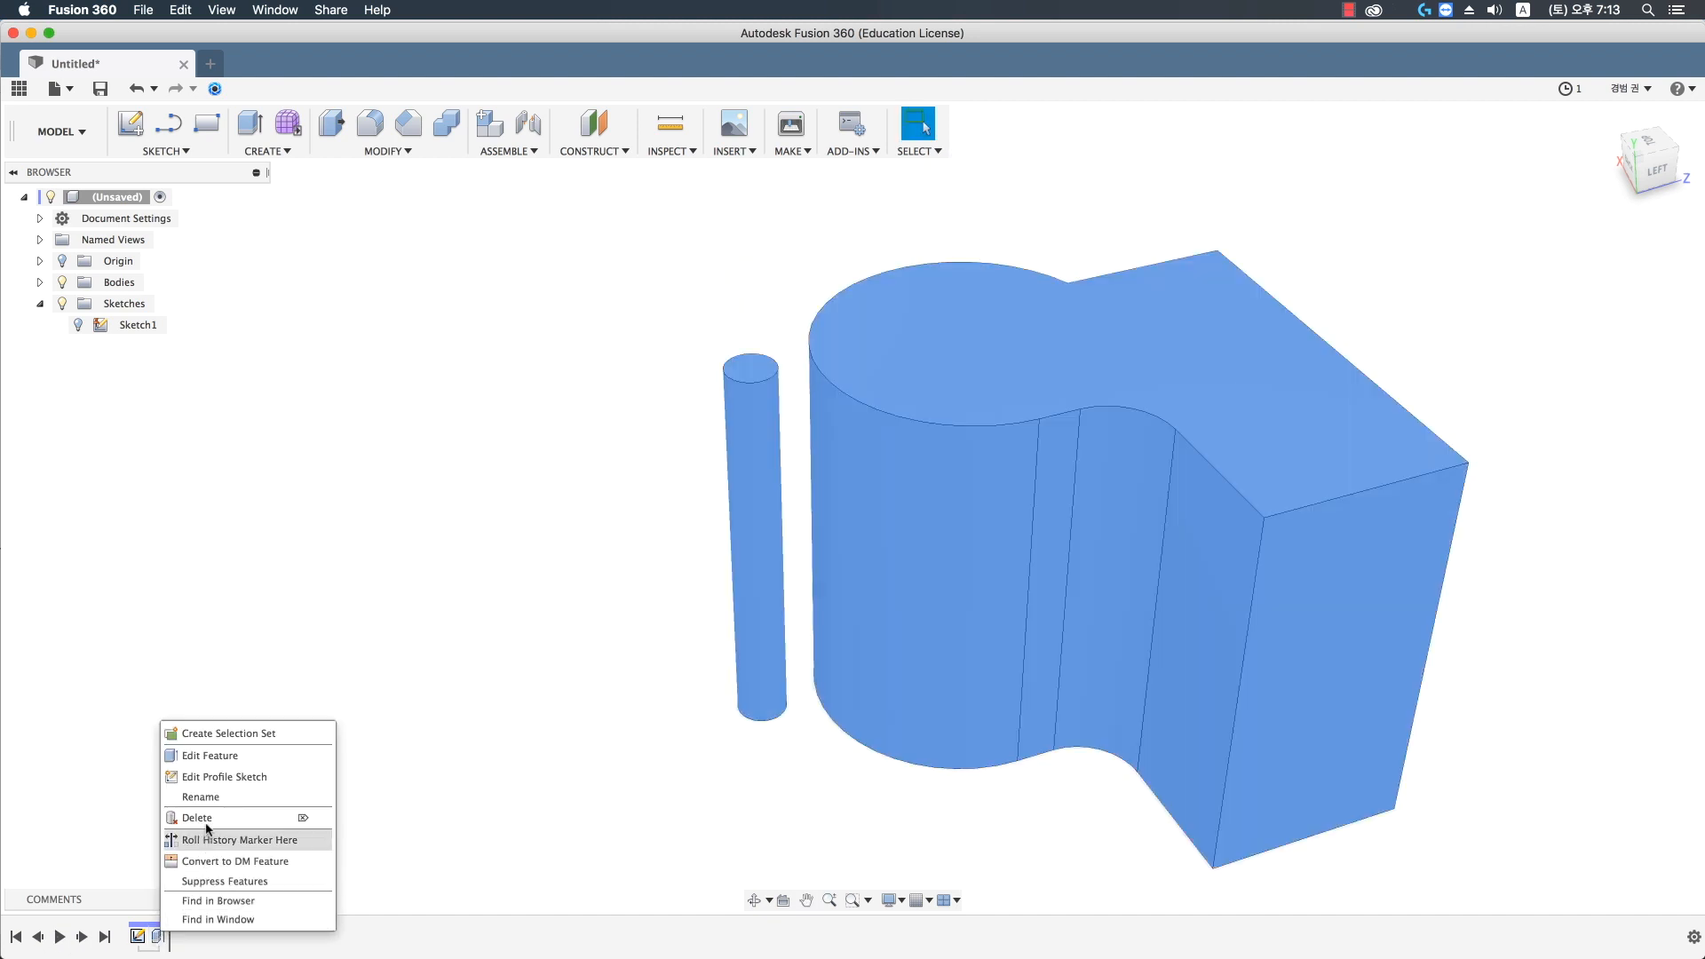
pyautogui.click(221, 758)
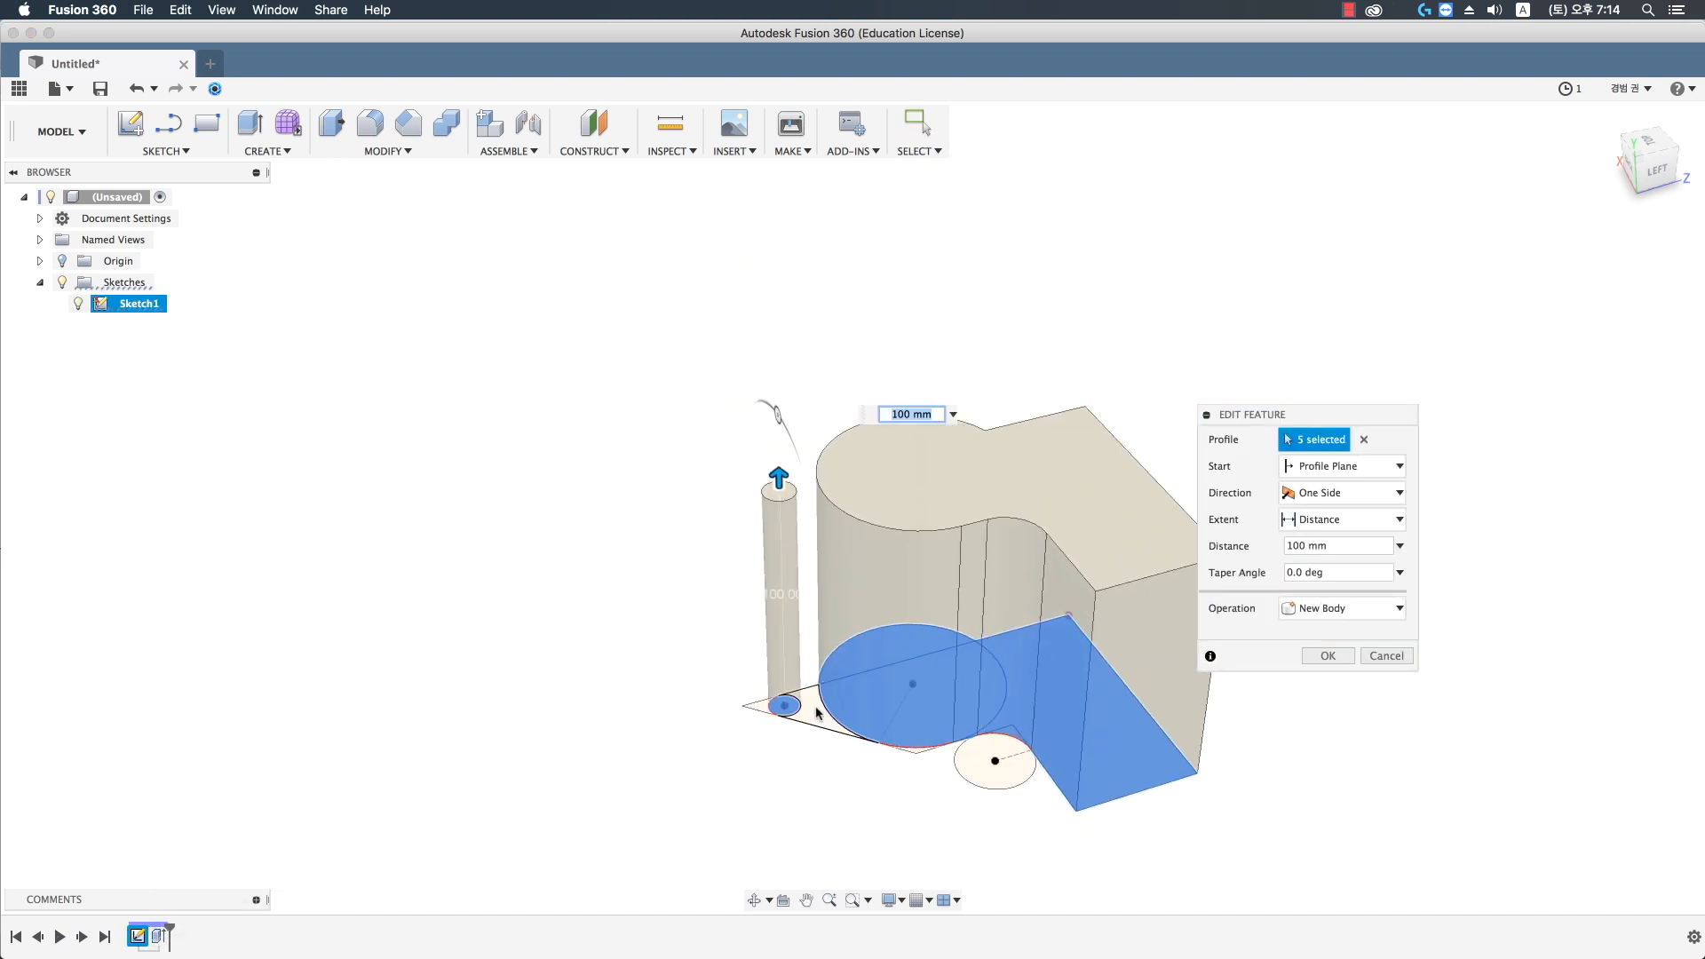
pyautogui.click(790, 706)
pyautogui.keyDown('shift'); pyautogui.moveTo(759, 707); pyautogui.dragTo(903, 781, button='middle'); pyautogui.keyUp('shift')
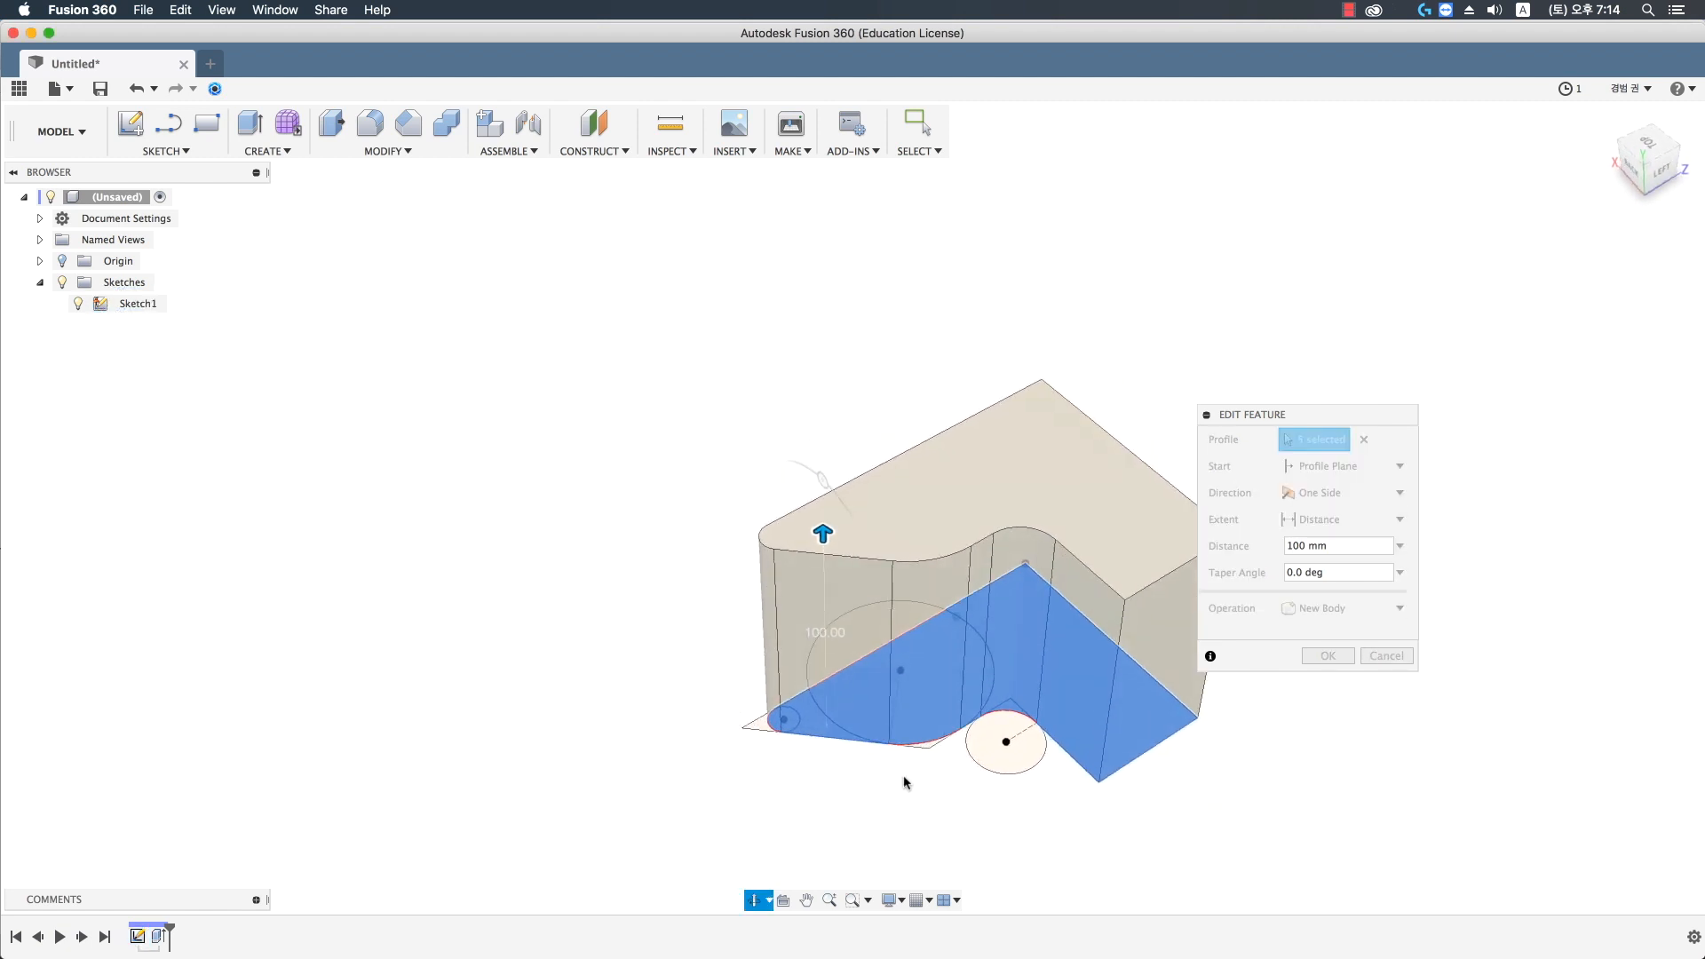
pyautogui.click(1328, 656)
pyautogui.keyDown('shift'); pyautogui.moveTo(1325, 757); pyautogui.dragTo(1267, 689, button='middle'); pyautogui.keyUp('shift')
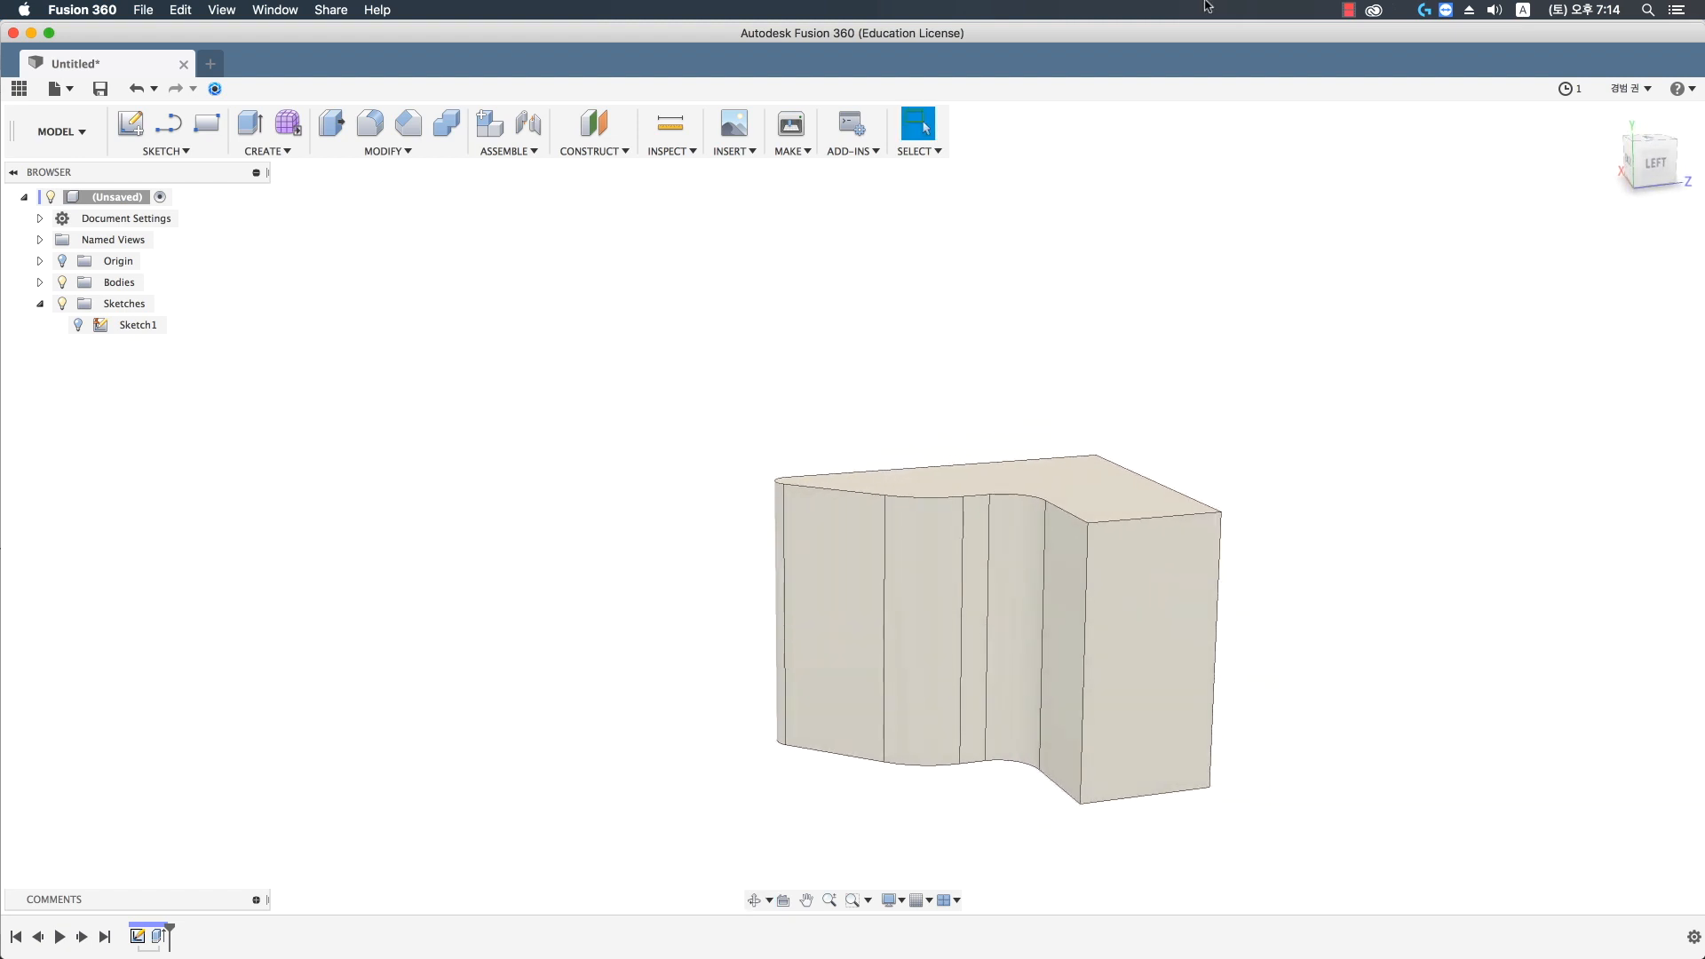
pyautogui.click(1365, 12)
pyautogui.click(1381, 32)
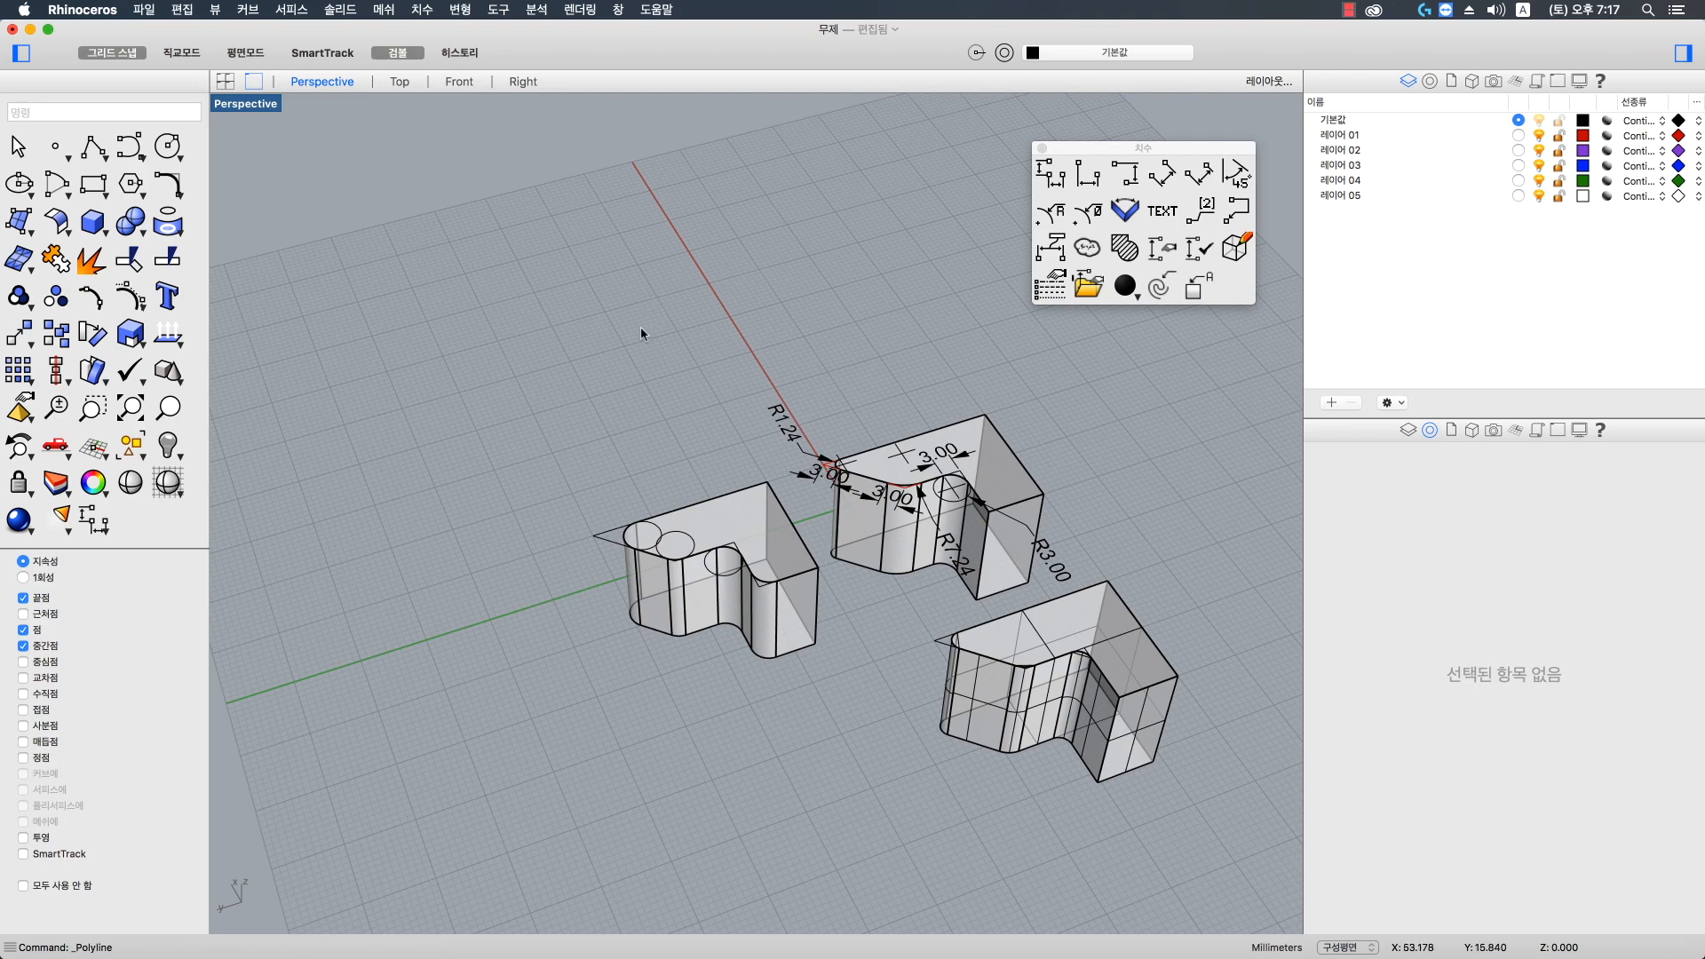
# - Draw an upright solid cylinder about 20 mm in diameter on the ground plane, in the empty area in front of the three filleted blocks
pyautogui.keyDown('shift'); pyautogui.moveTo(641, 328); pyautogui.dragTo(669, 267, button='right'); pyautogui.keyUp('shift')
pyautogui.click(100, 232)
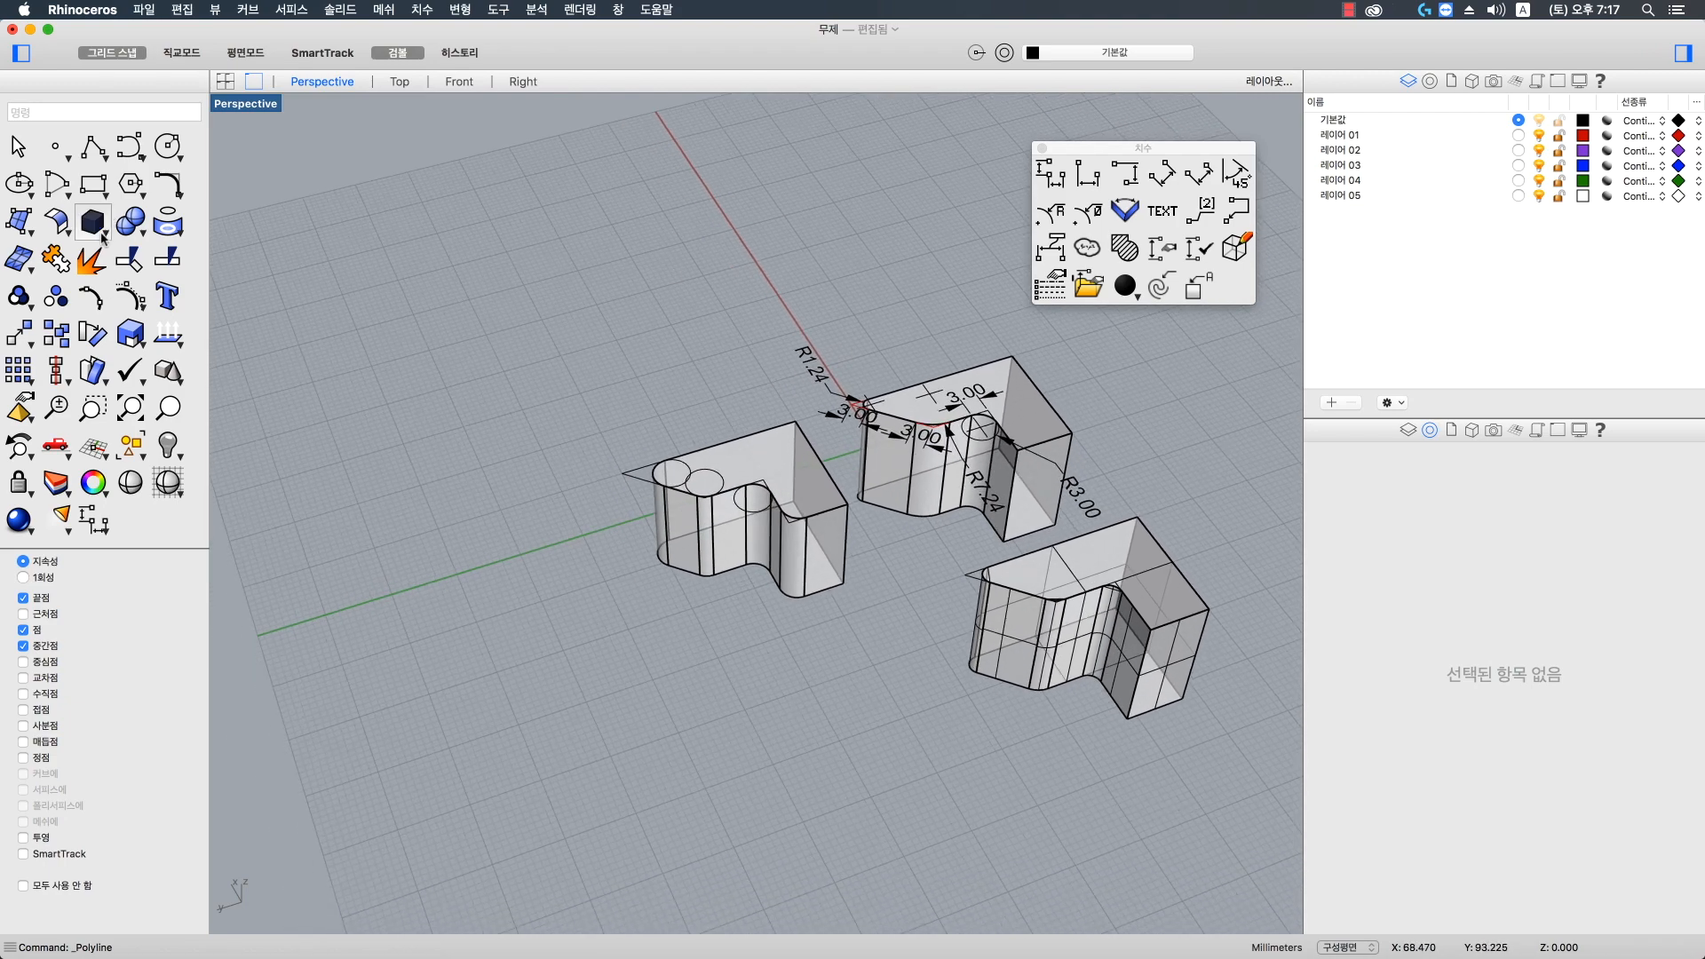
pyautogui.click(122, 259)
pyautogui.keyDown('shift'); pyautogui.moveTo(610, 652); pyautogui.dragTo(609, 578, button='right'); pyautogui.keyUp('shift')
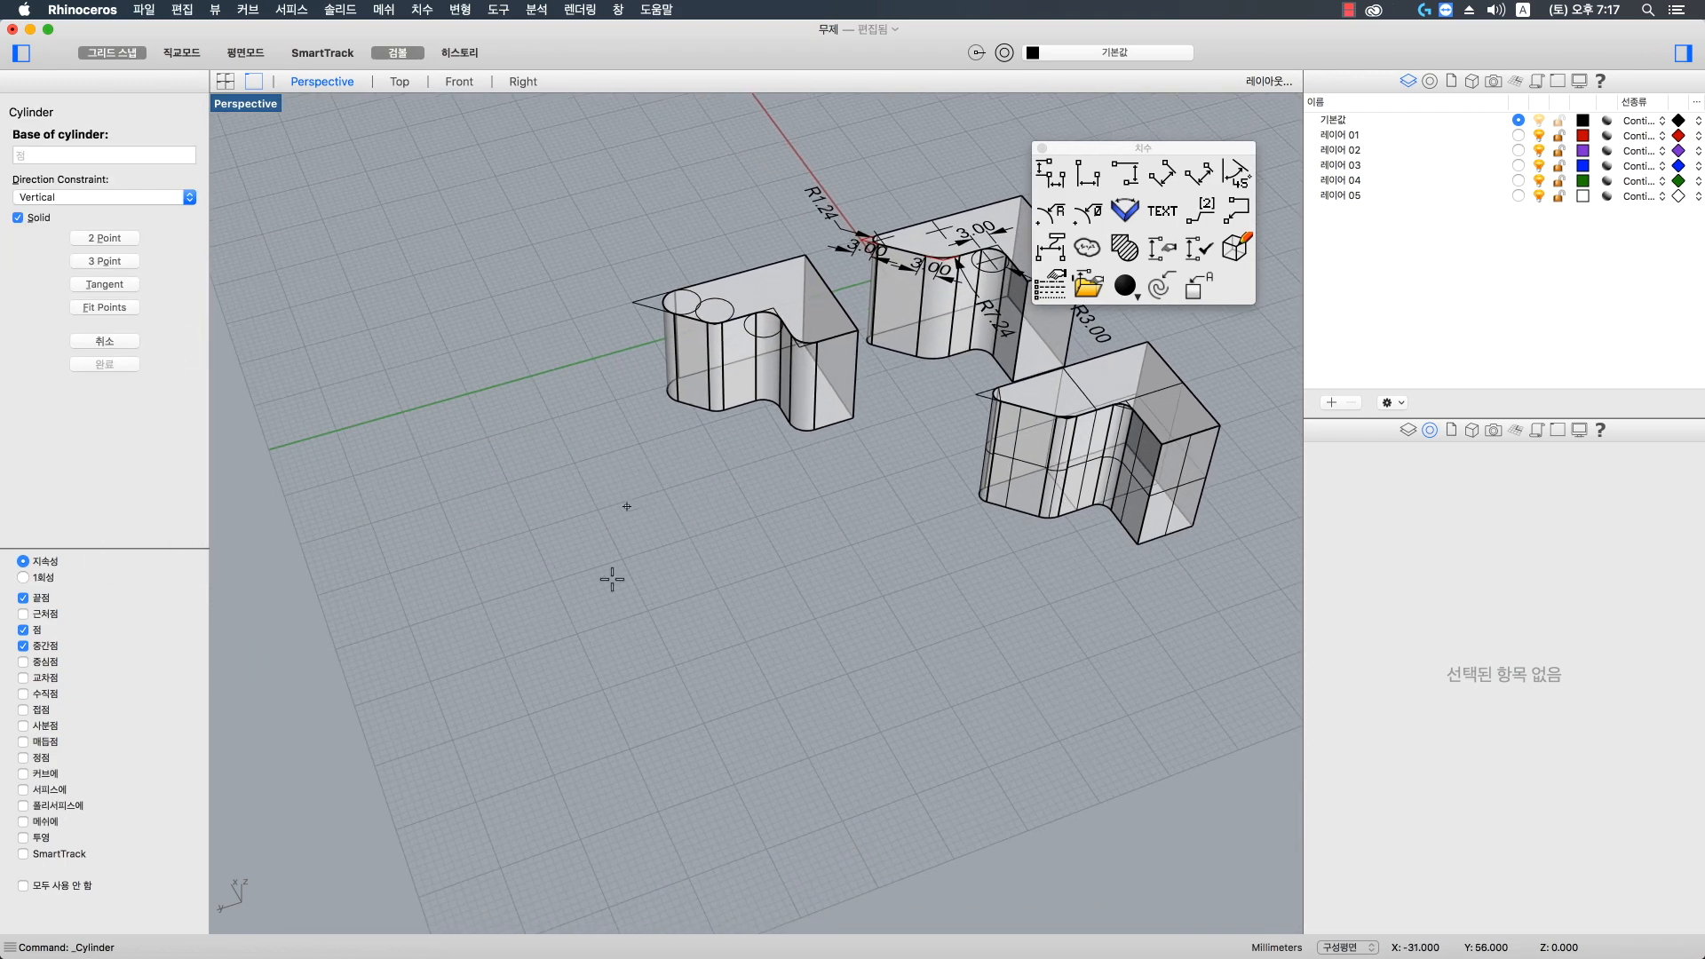
pyautogui.scroll(5, 685, 654)
pyautogui.click(663, 676)
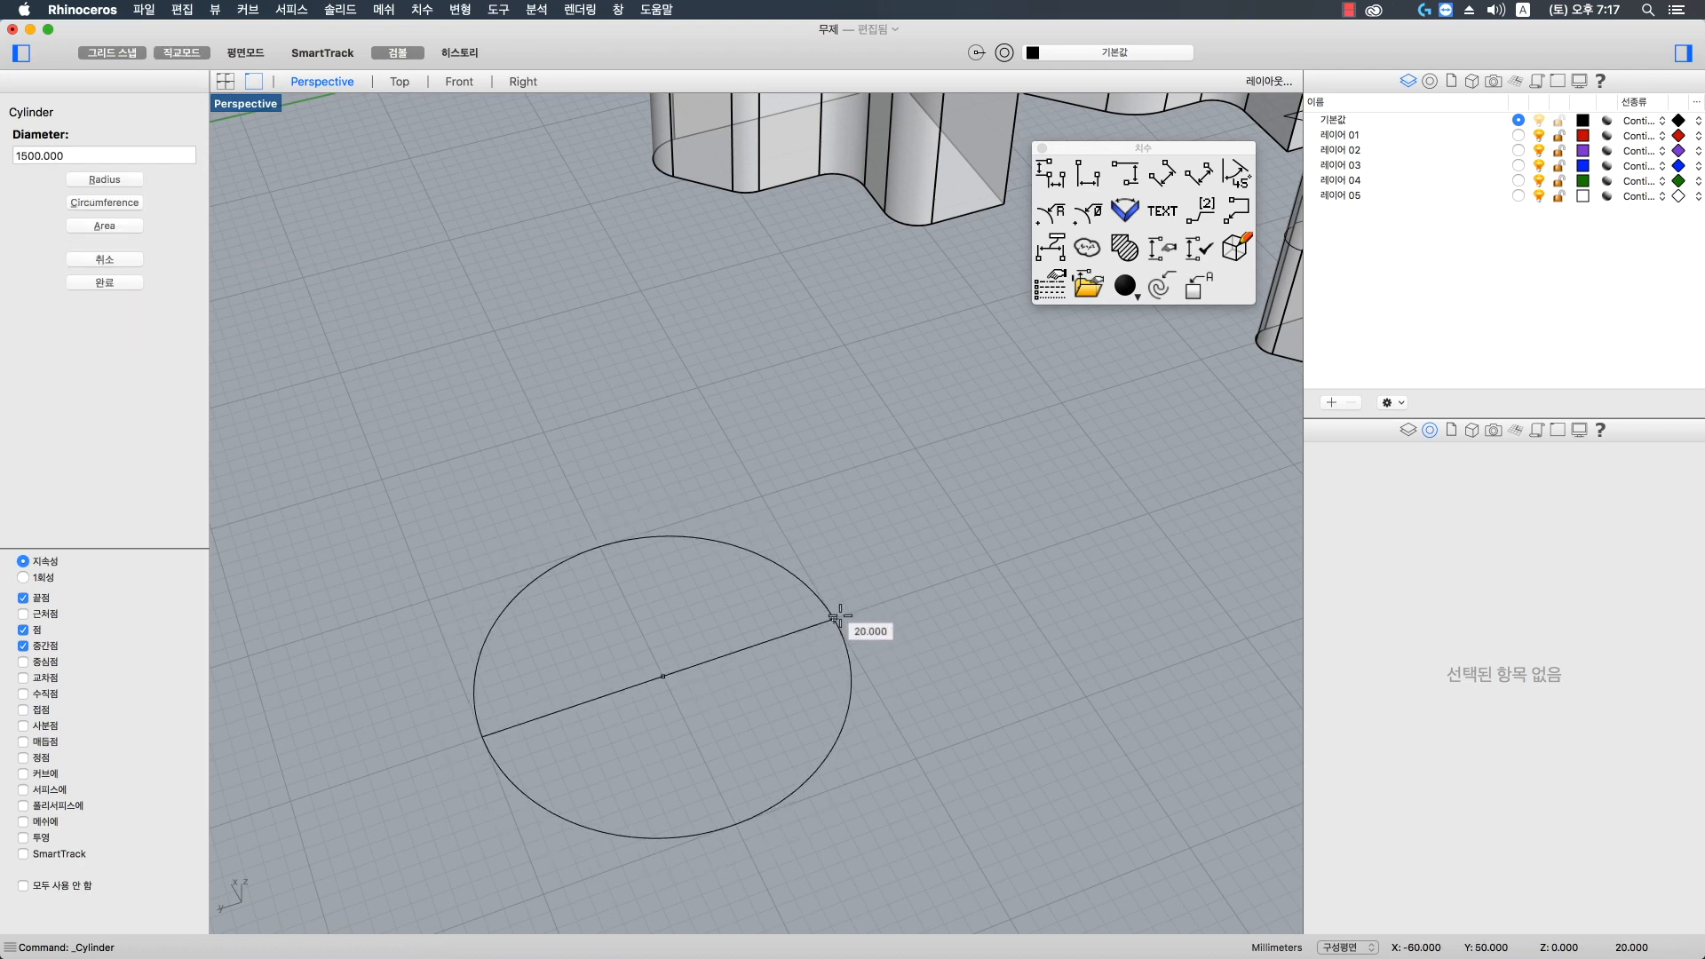
pyautogui.click(837, 609)
pyautogui.scroll(-5, 829, 533)
pyautogui.click(848, 455)
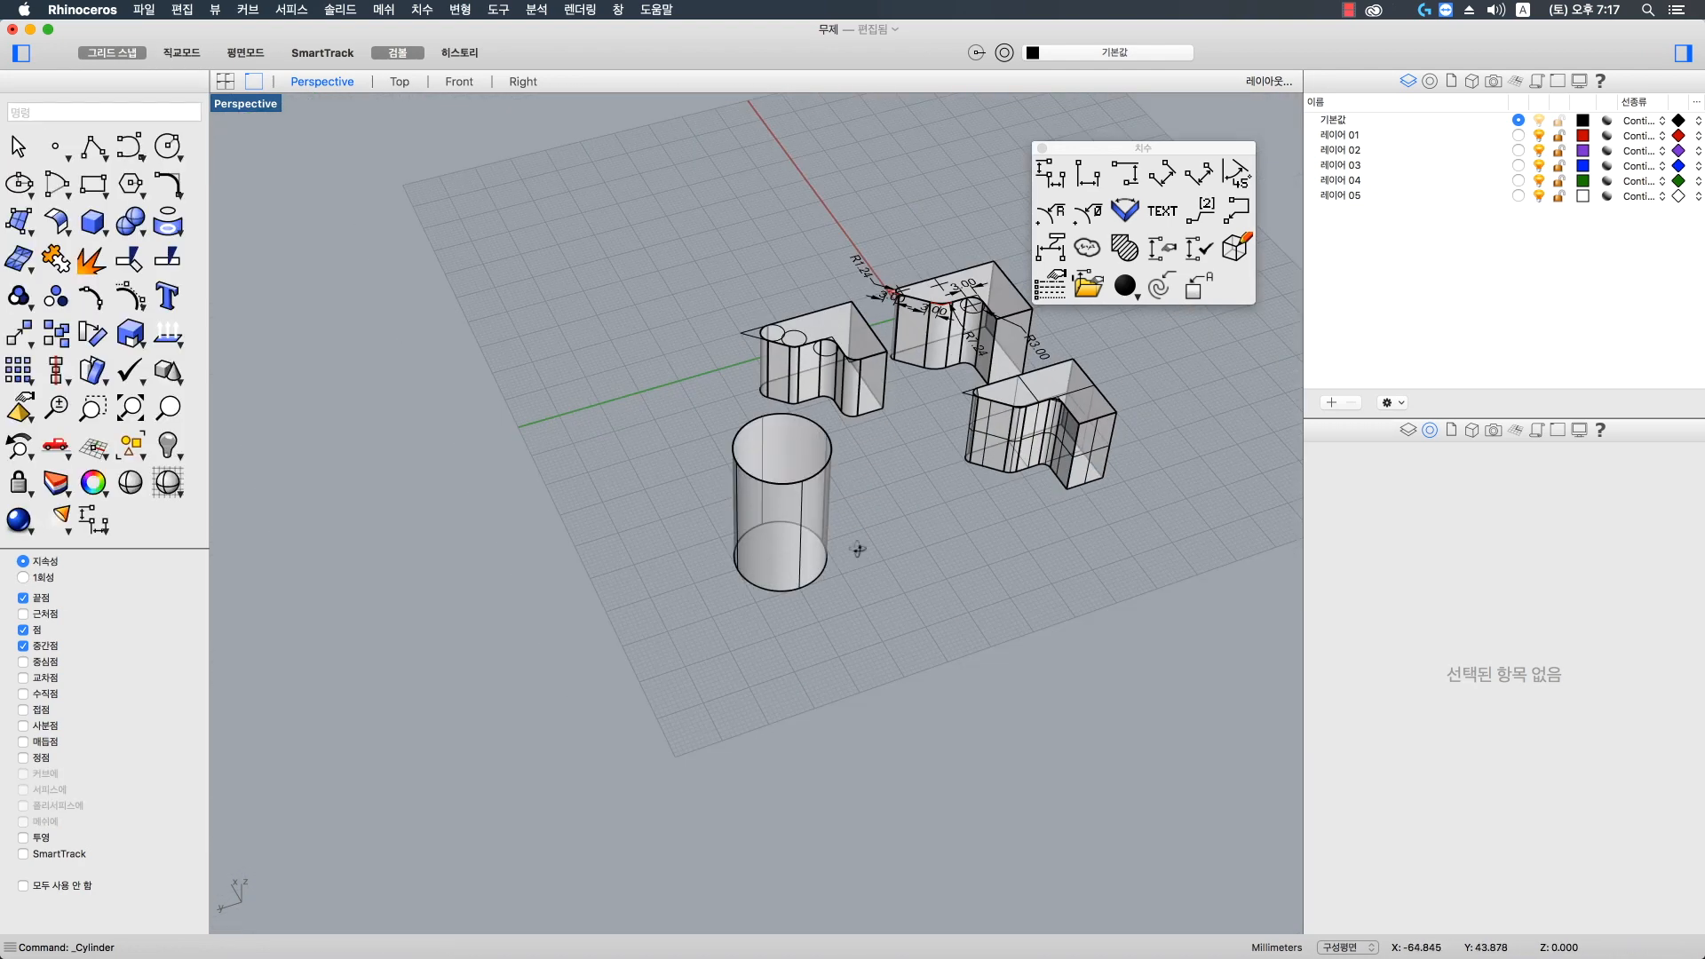
pyautogui.click(894, 512)
# - Make a slightly smaller horizontal copy of the cylinder and move it so its end intersects the upright cylinder
pyautogui.moveTo(858, 547); pyautogui.dragTo(847, 461, button='right')
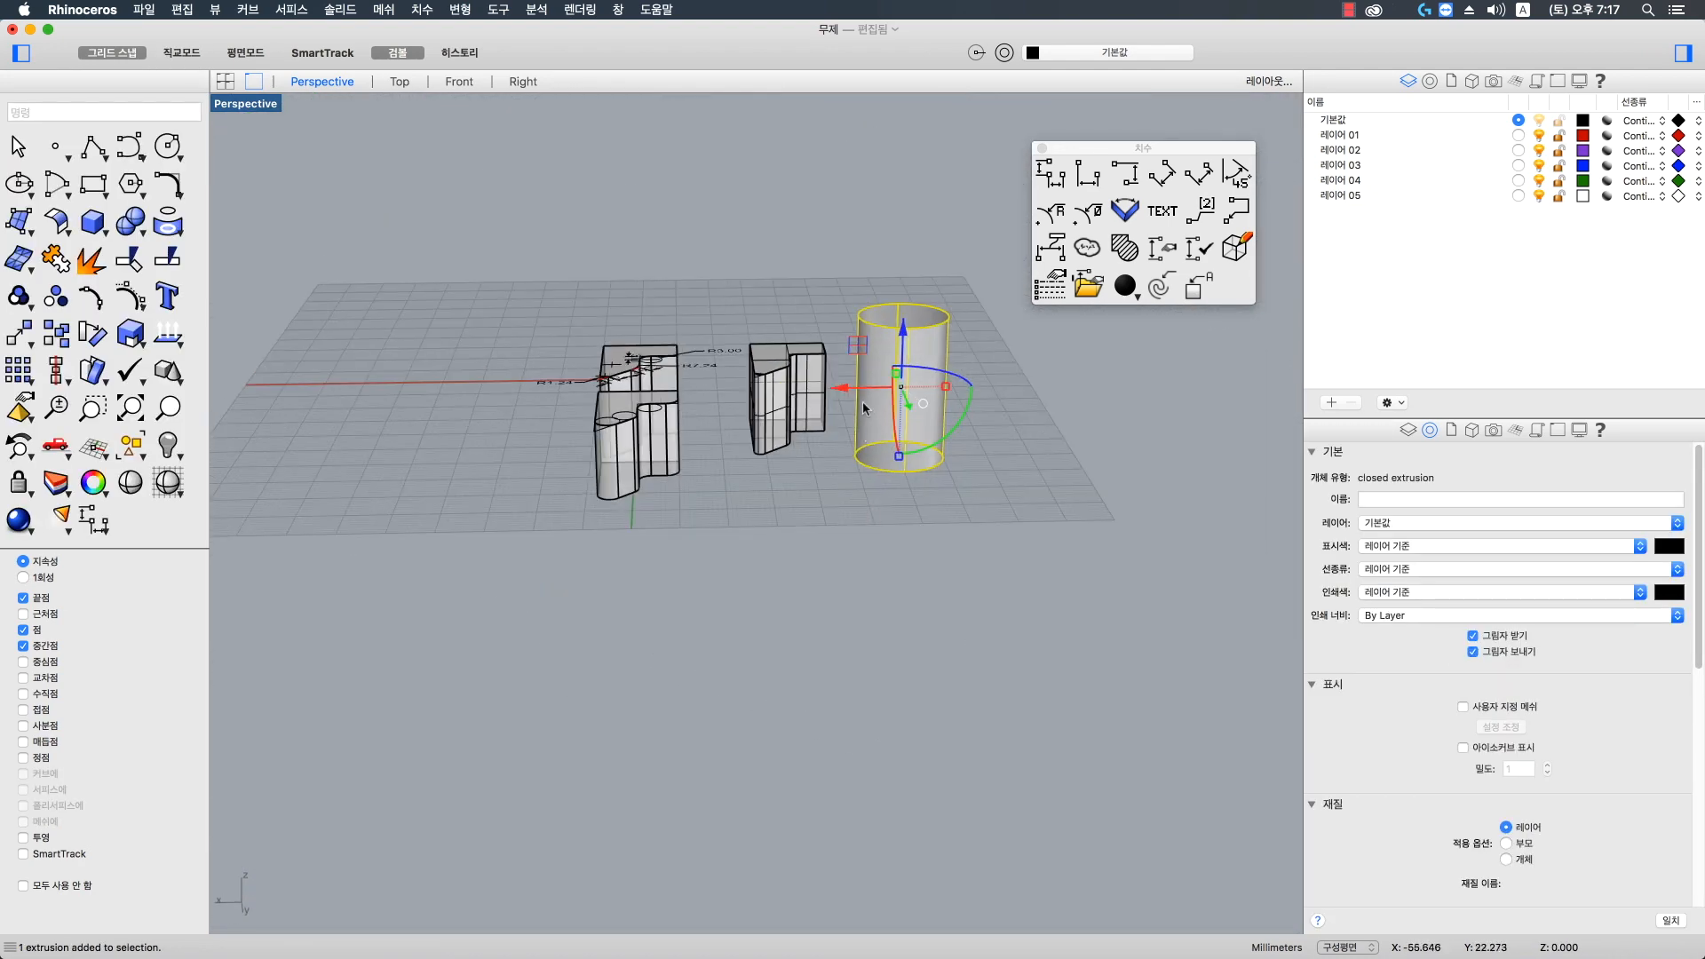
pyautogui.moveTo(899, 456); pyautogui.dragTo(1050, 395)
pyautogui.press('alt')
pyautogui.scroll(3, 1055, 370)
pyautogui.scroll(3, 1055, 370)
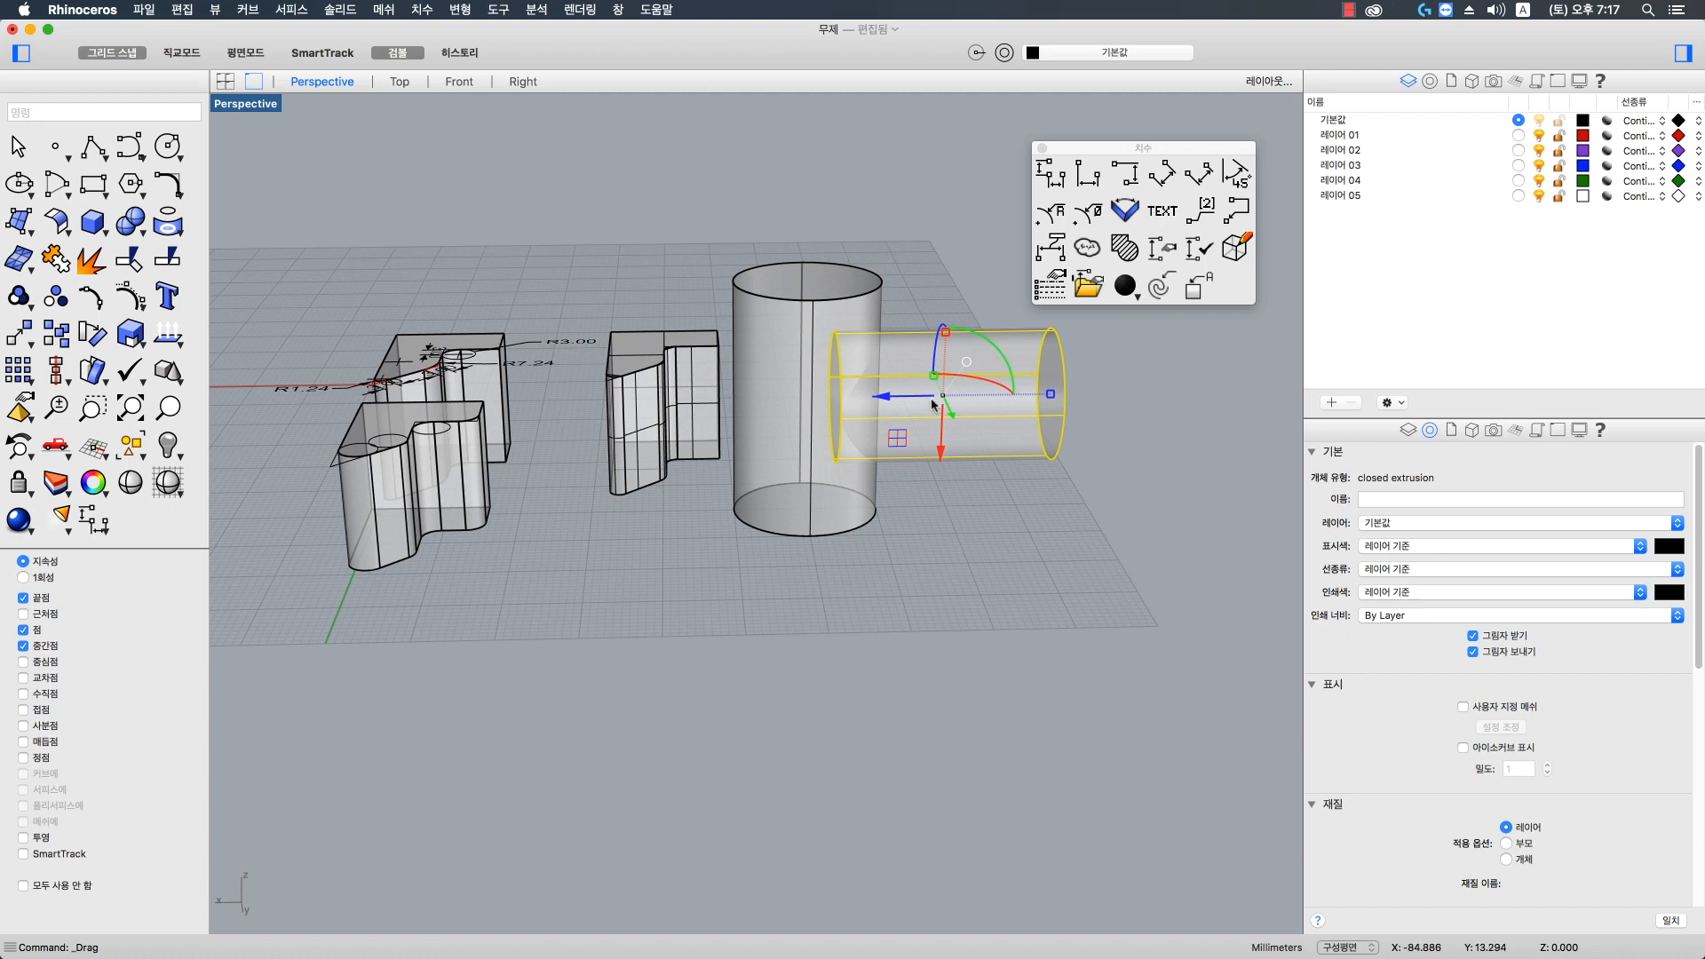
pyautogui.moveTo(902, 396); pyautogui.dragTo(890, 396)
pyautogui.click(946, 521)
# - Join the upright and horizontal cylinders into one solid with a Boolean union and check the intersection
pyautogui.moveTo(945, 522); pyautogui.dragTo(918, 569, button='right')
pyautogui.moveTo(947, 688); pyautogui.dragTo(724, 550)
pyautogui.click(130, 222)
pyautogui.moveTo(586, 632); pyautogui.dragTo(705, 715, button='right')
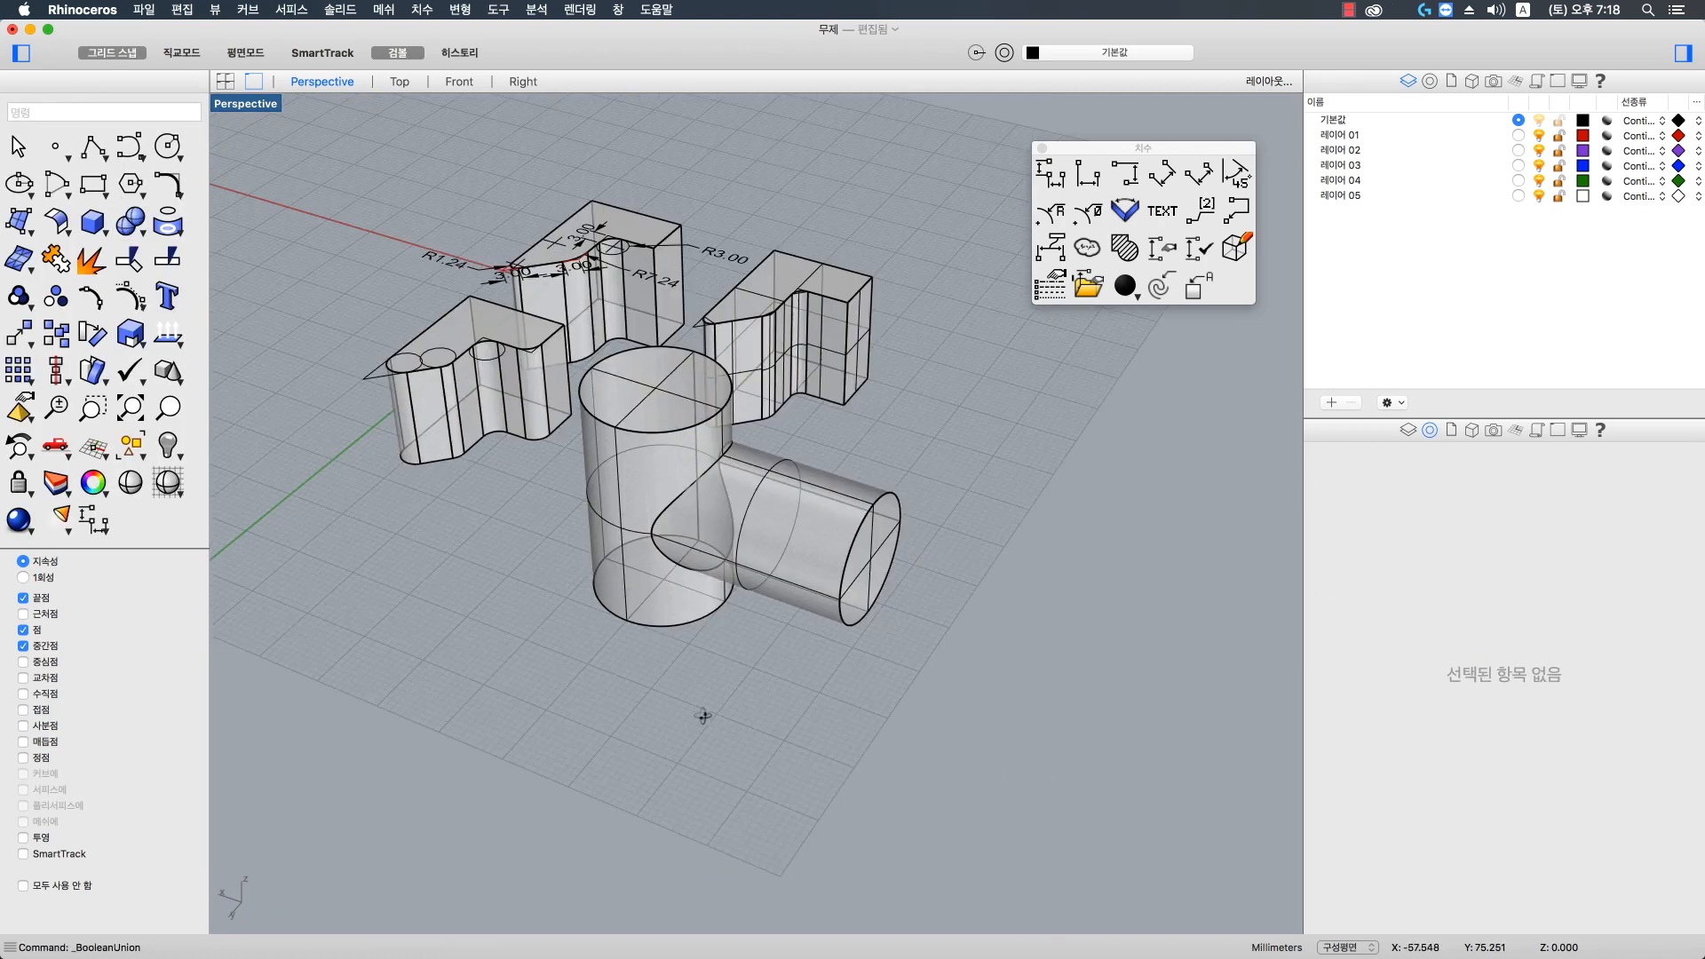
pyautogui.scroll(5, 636, 497)
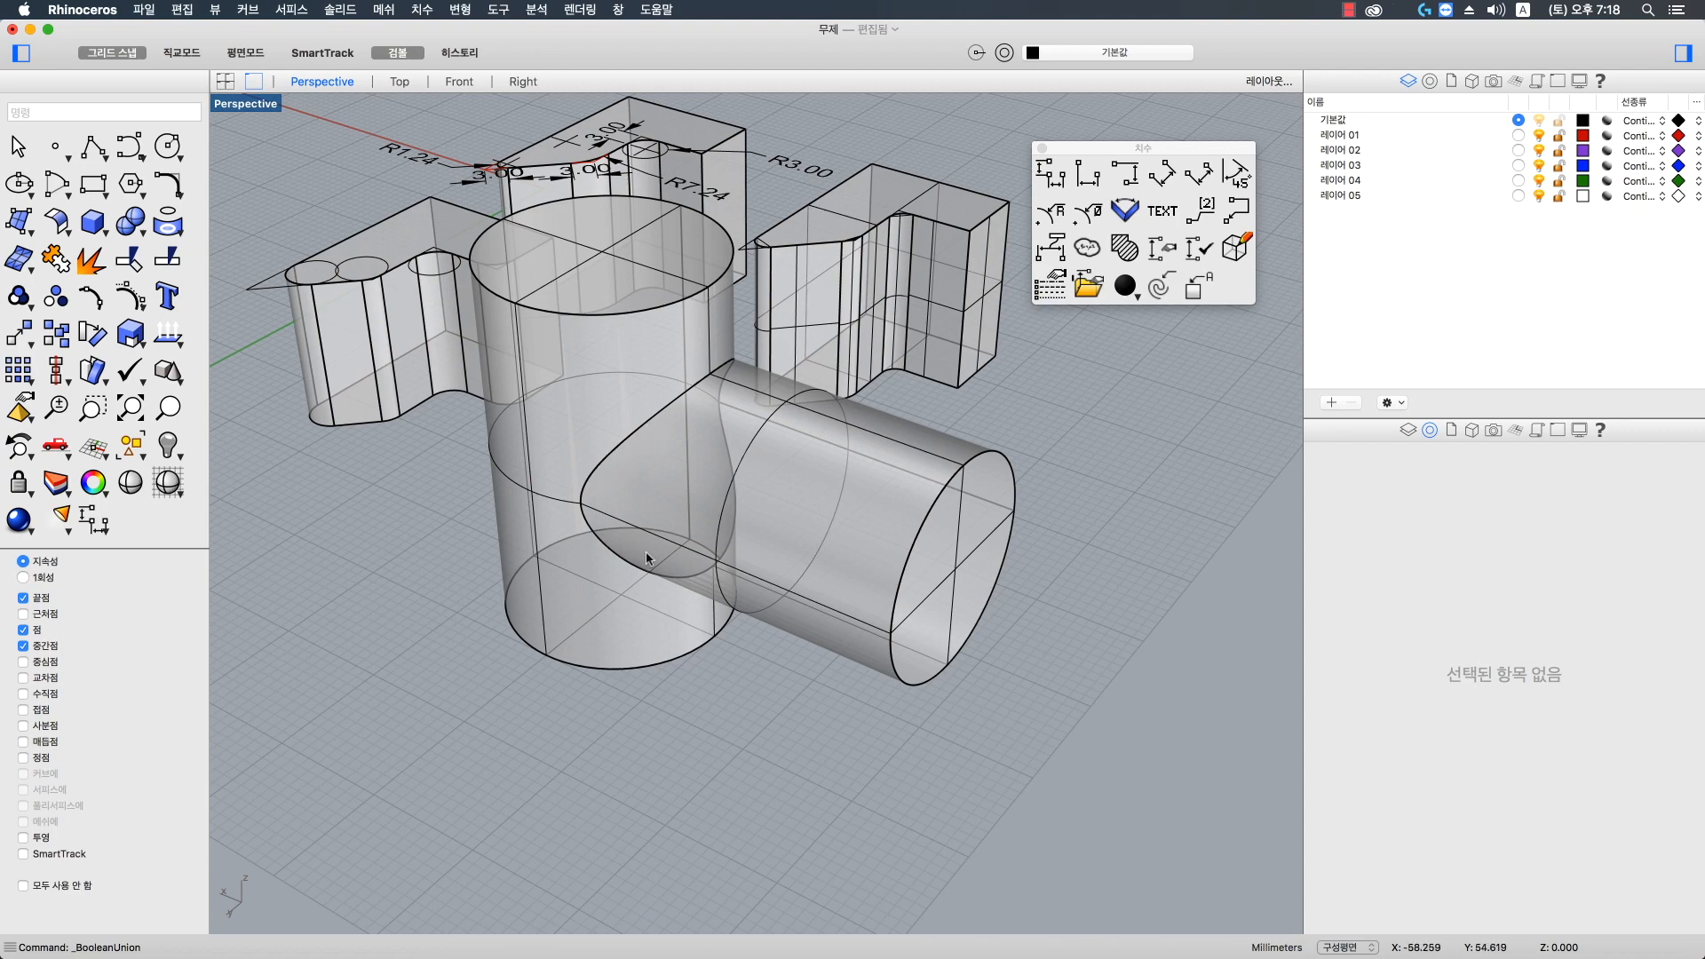
pyautogui.moveTo(646, 558); pyautogui.dragTo(934, 337, button='right')
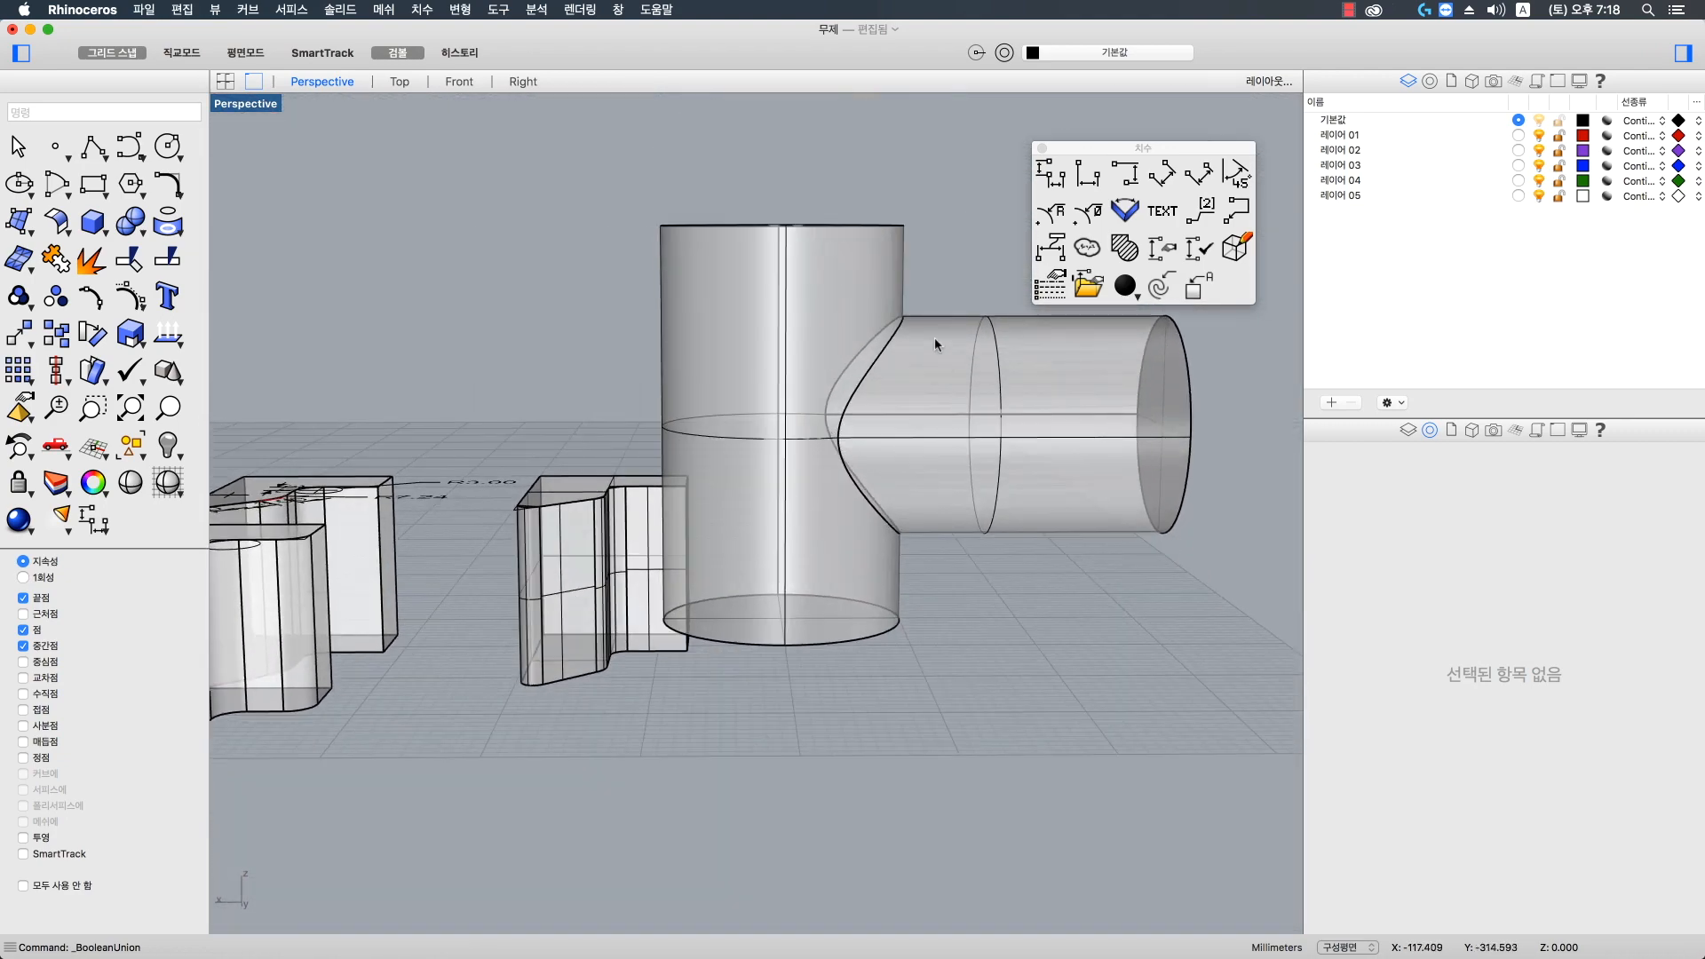
pyautogui.click(826, 284)
pyautogui.click(955, 244)
pyautogui.moveTo(918, 354); pyautogui.dragTo(408, 380, button='right')
pyautogui.scroll(3, 805, 555)
# - Start FilletEdge on the intersection edge of the joined cylinders with radius 3 and turn on the preview
pyautogui.click(141, 236)
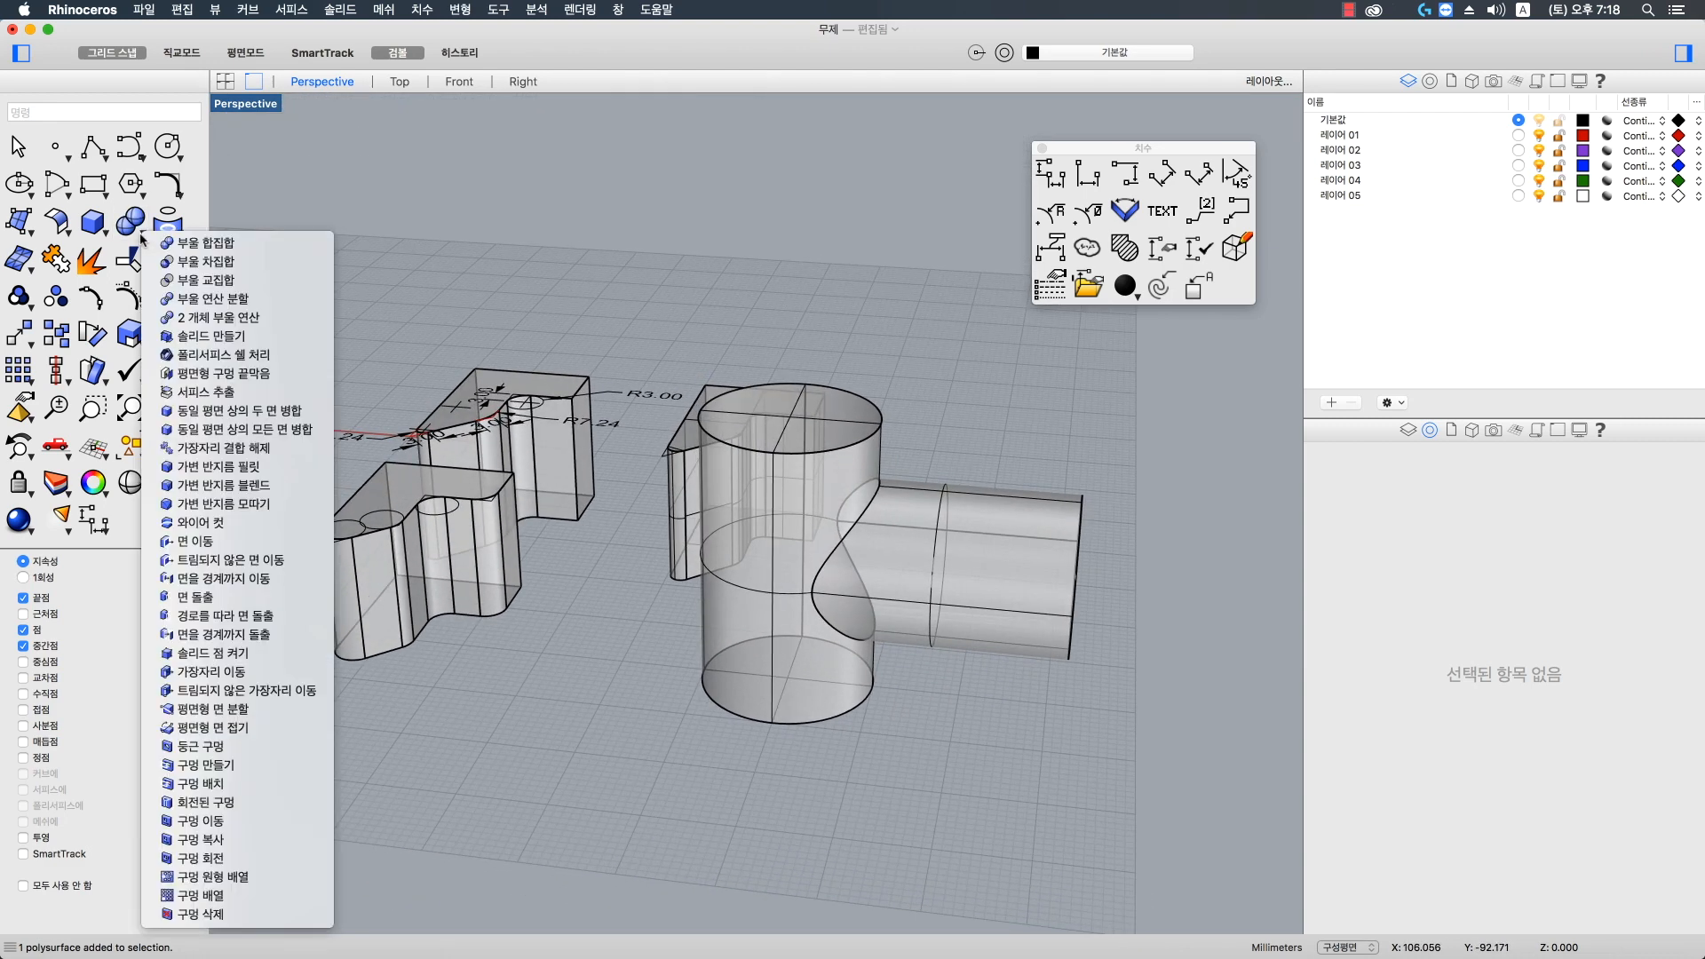
pyautogui.click(141, 235)
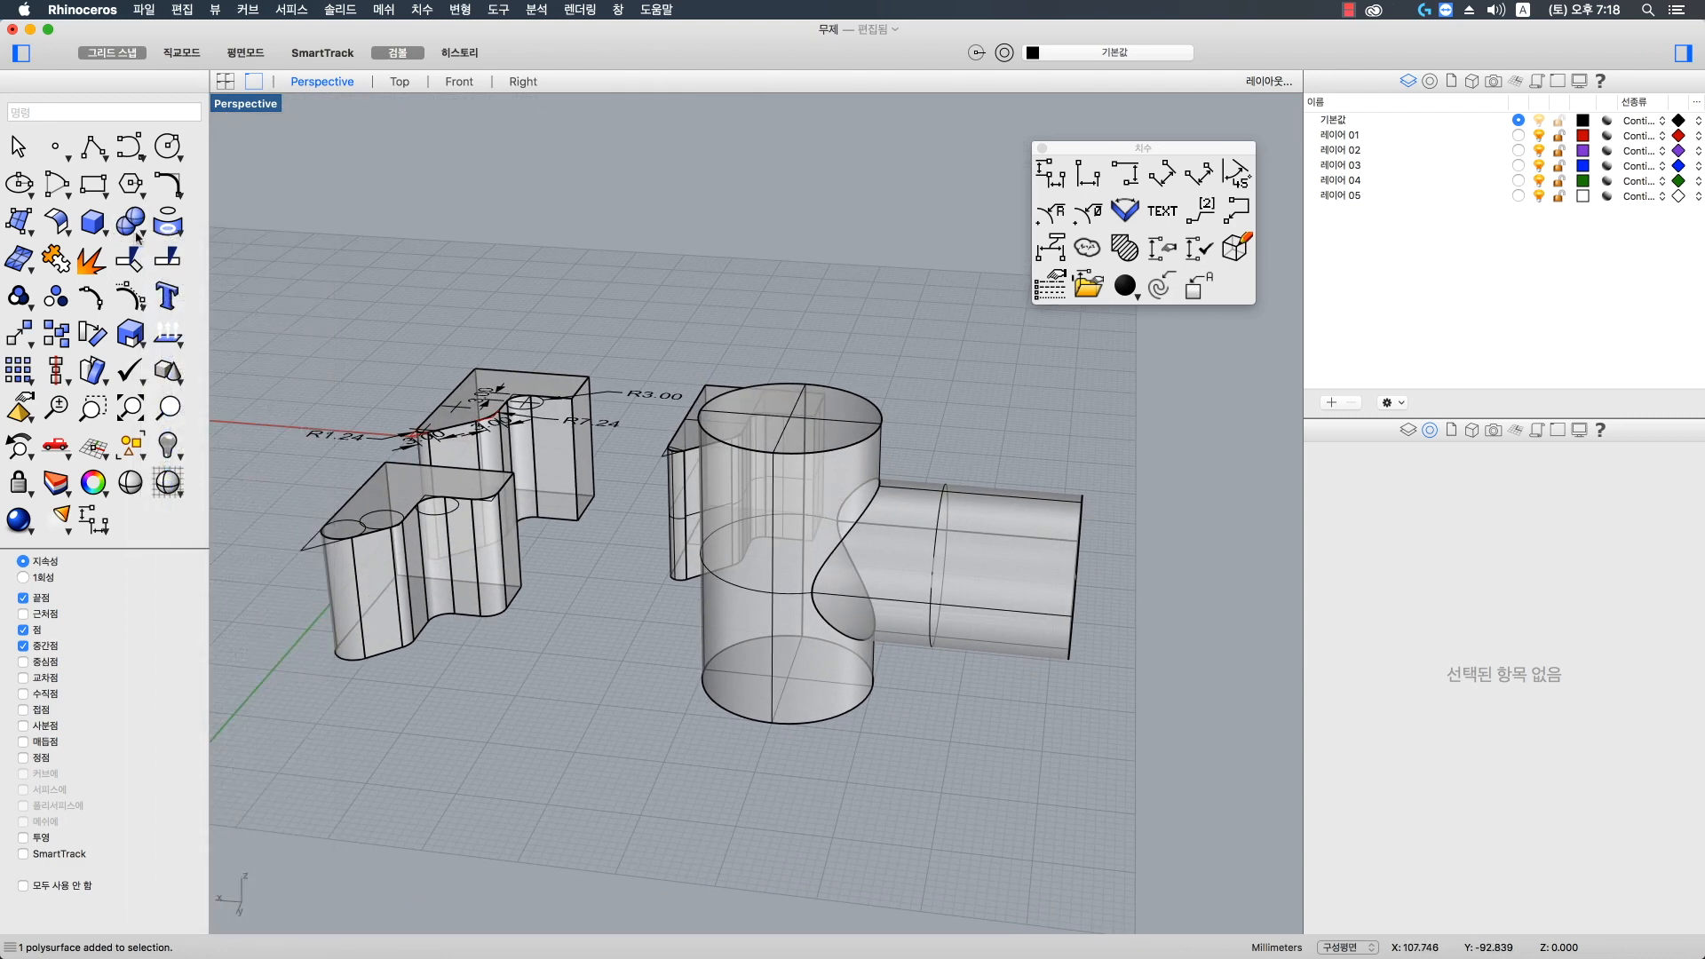
pyautogui.click(142, 235)
pyautogui.moveTo(433, 220); pyautogui.dragTo(827, 146)
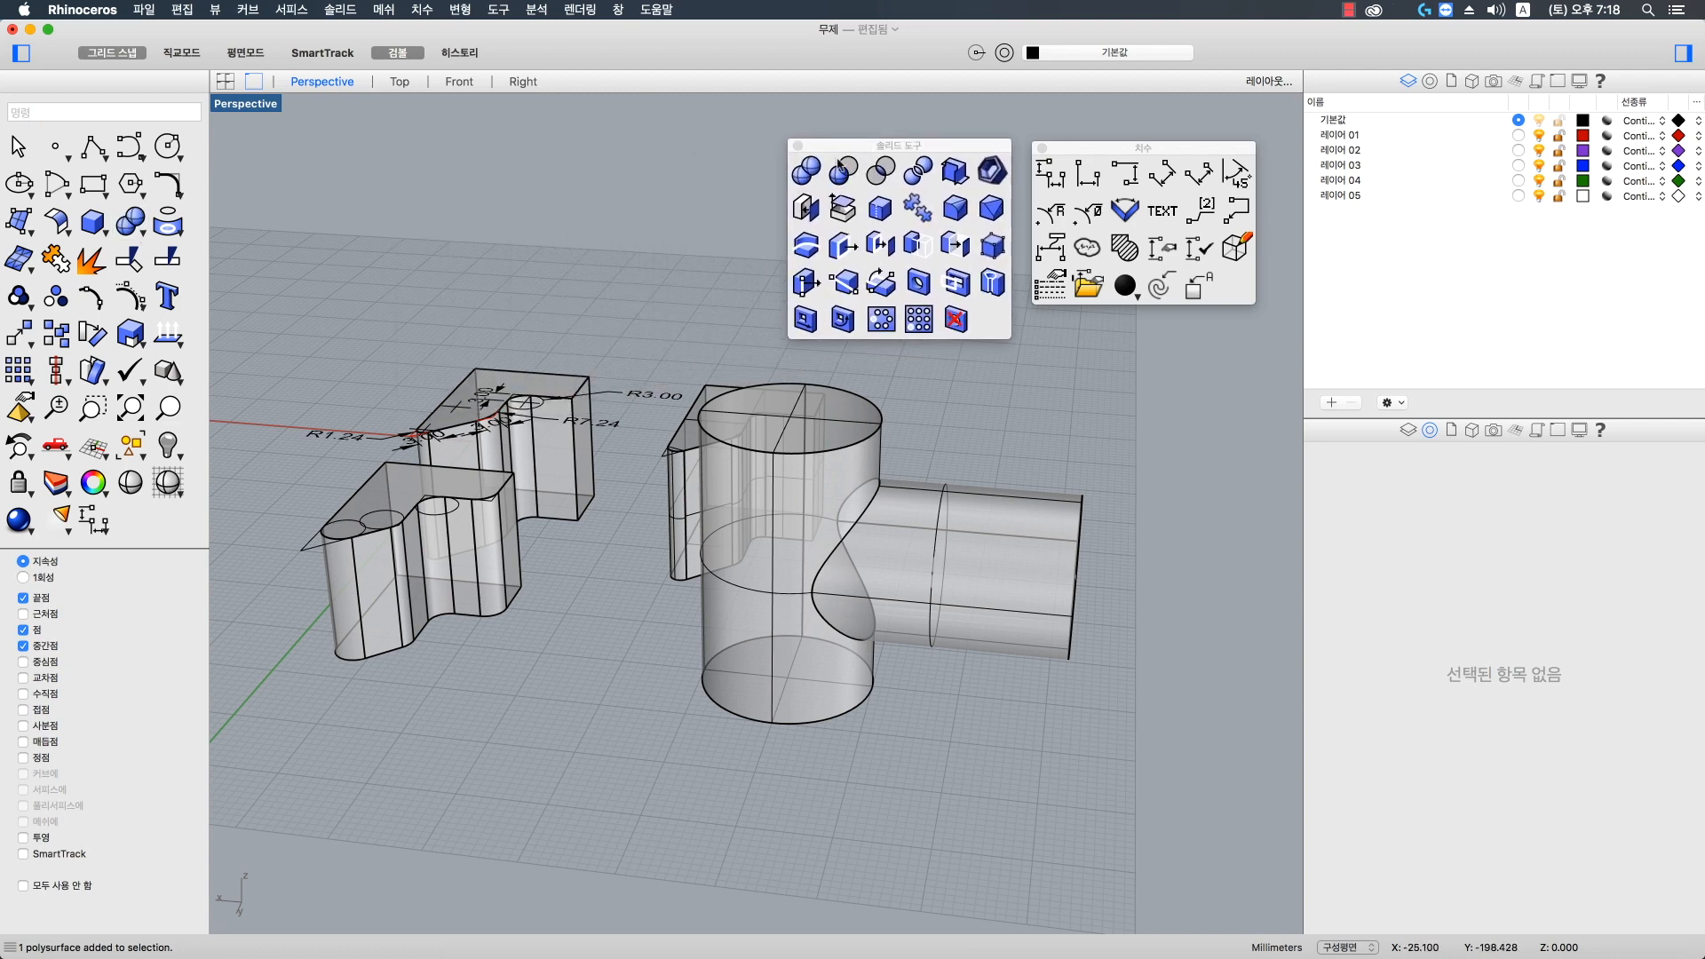
pyautogui.click(955, 211)
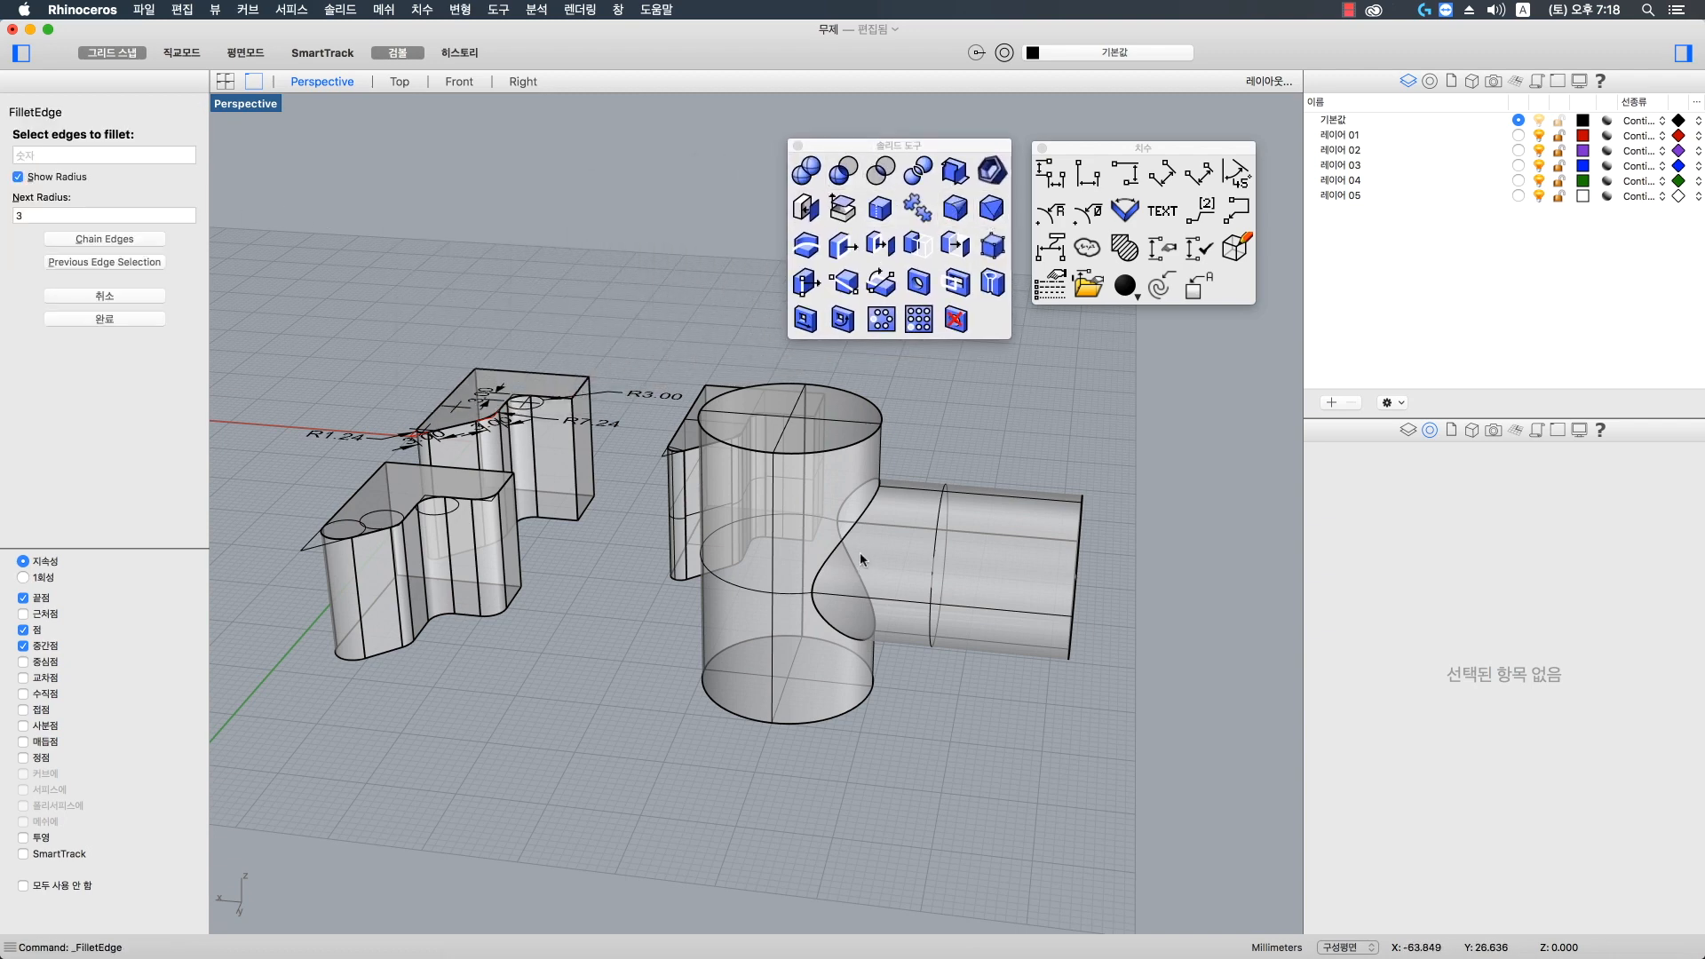
pyautogui.scroll(2, 857, 552)
pyautogui.click(850, 530)
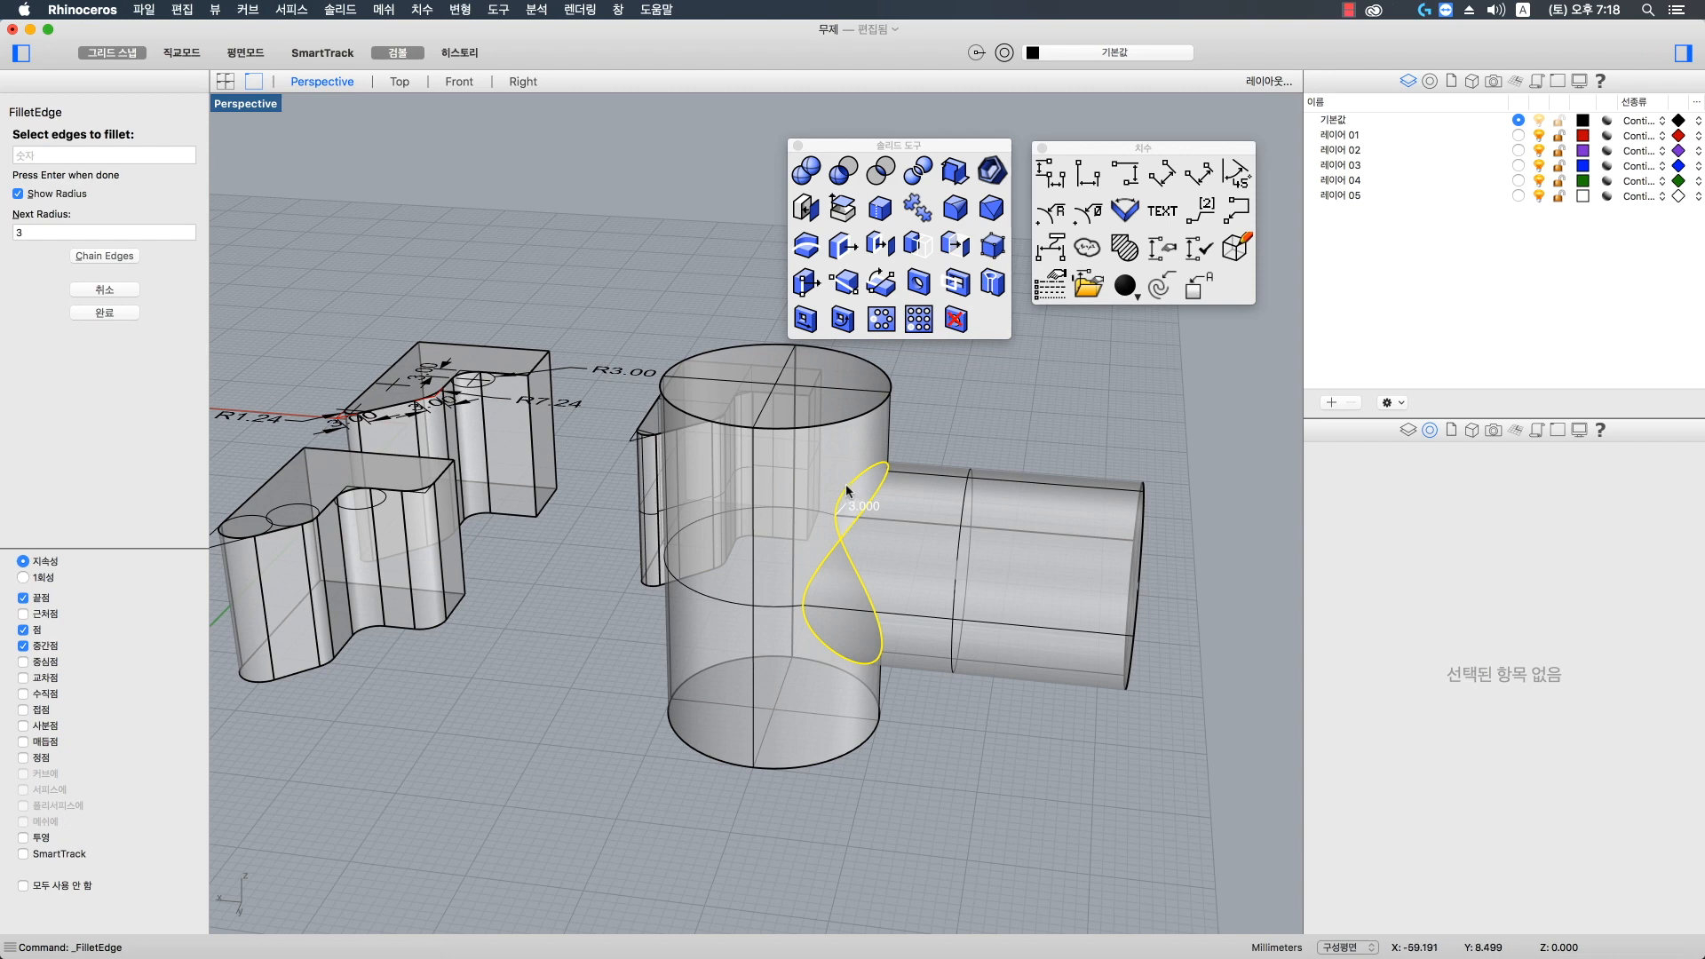
pyautogui.press('Return')
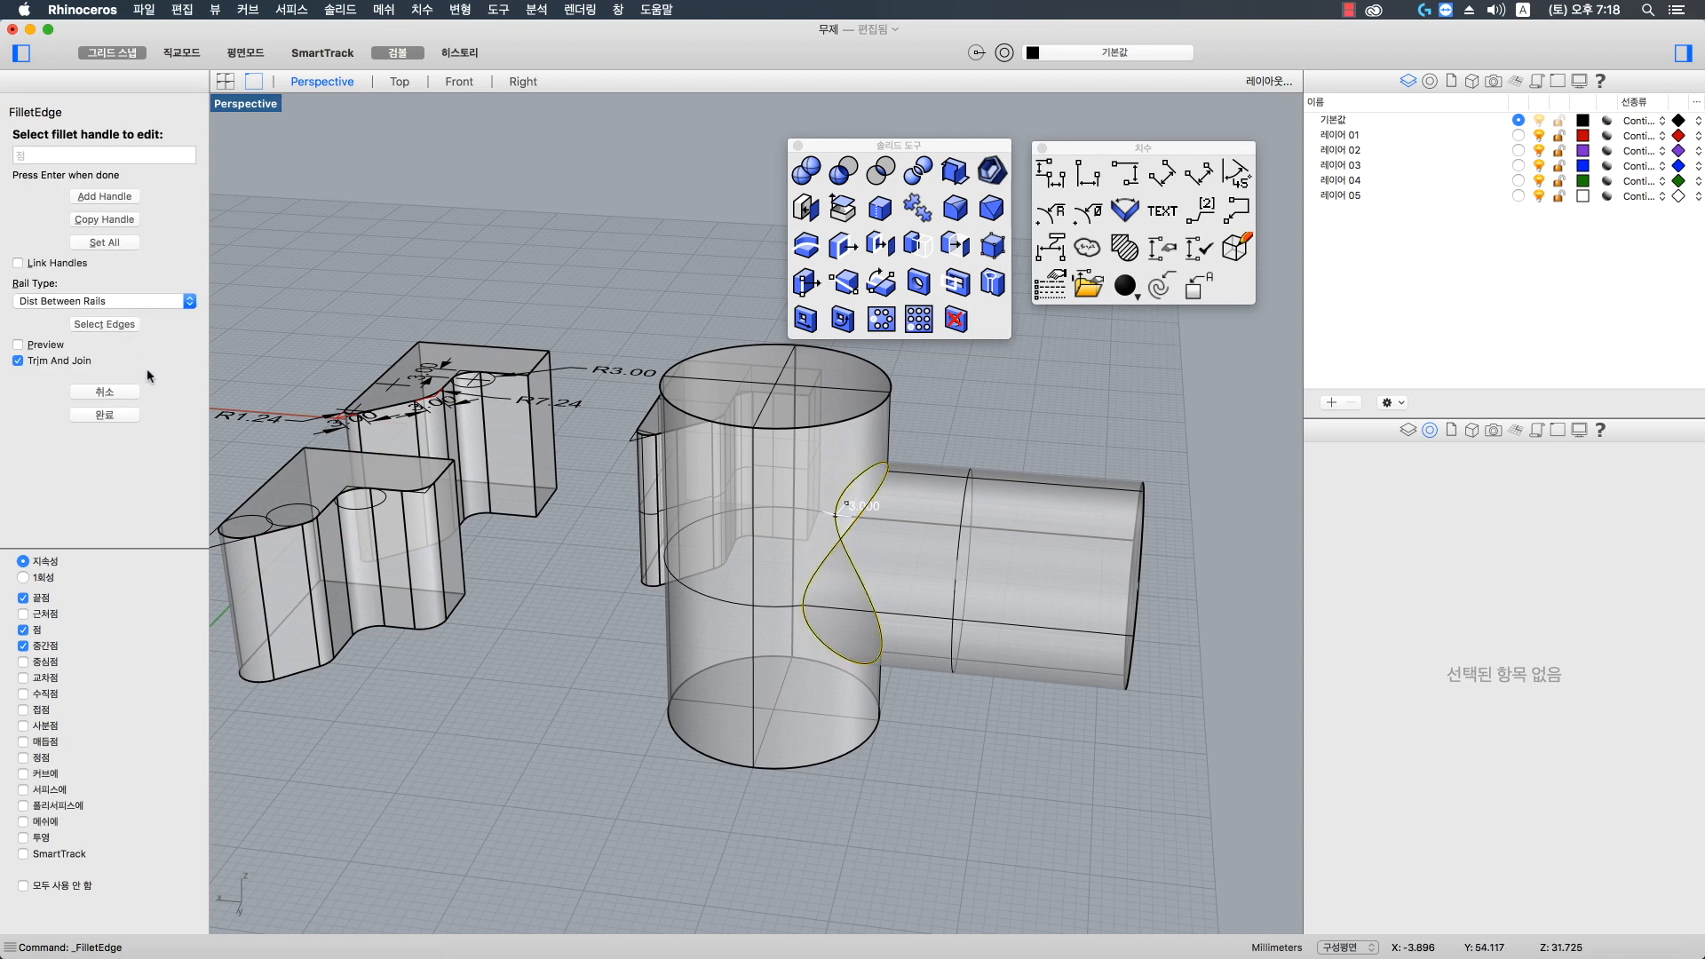
pyautogui.click(18, 344)
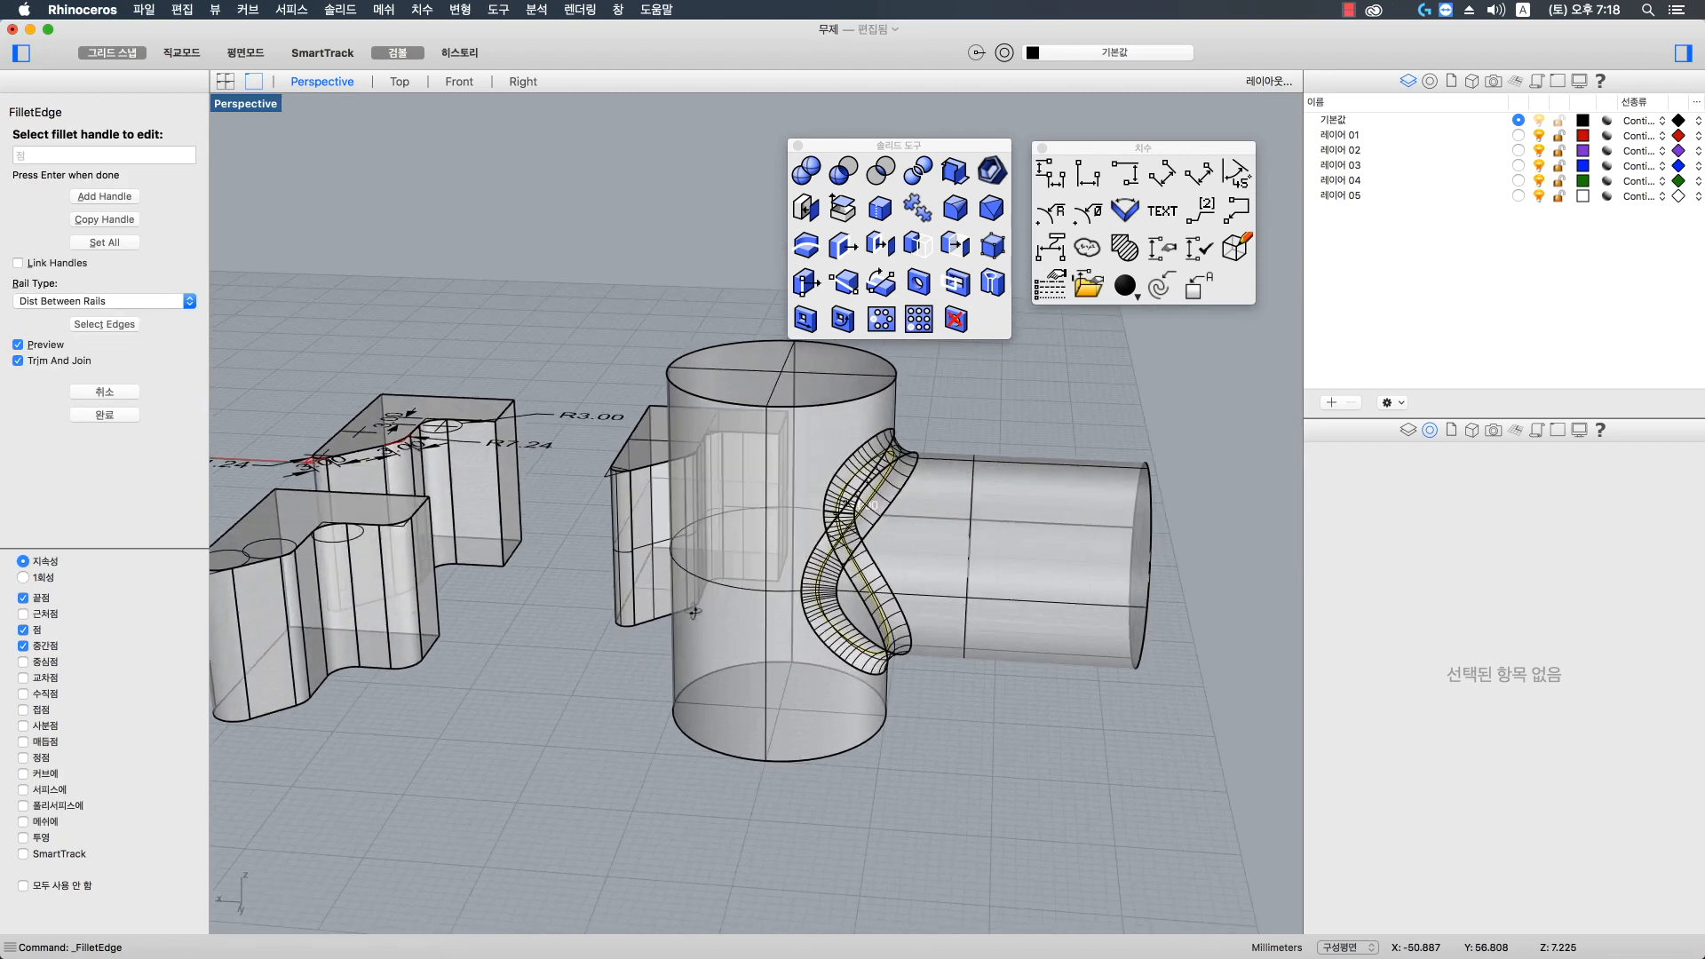
# - Switch the fillet's rail type to Rolling Ball and inspect the preview around the intersection
pyautogui.click(140, 303)
pyautogui.click(88, 288)
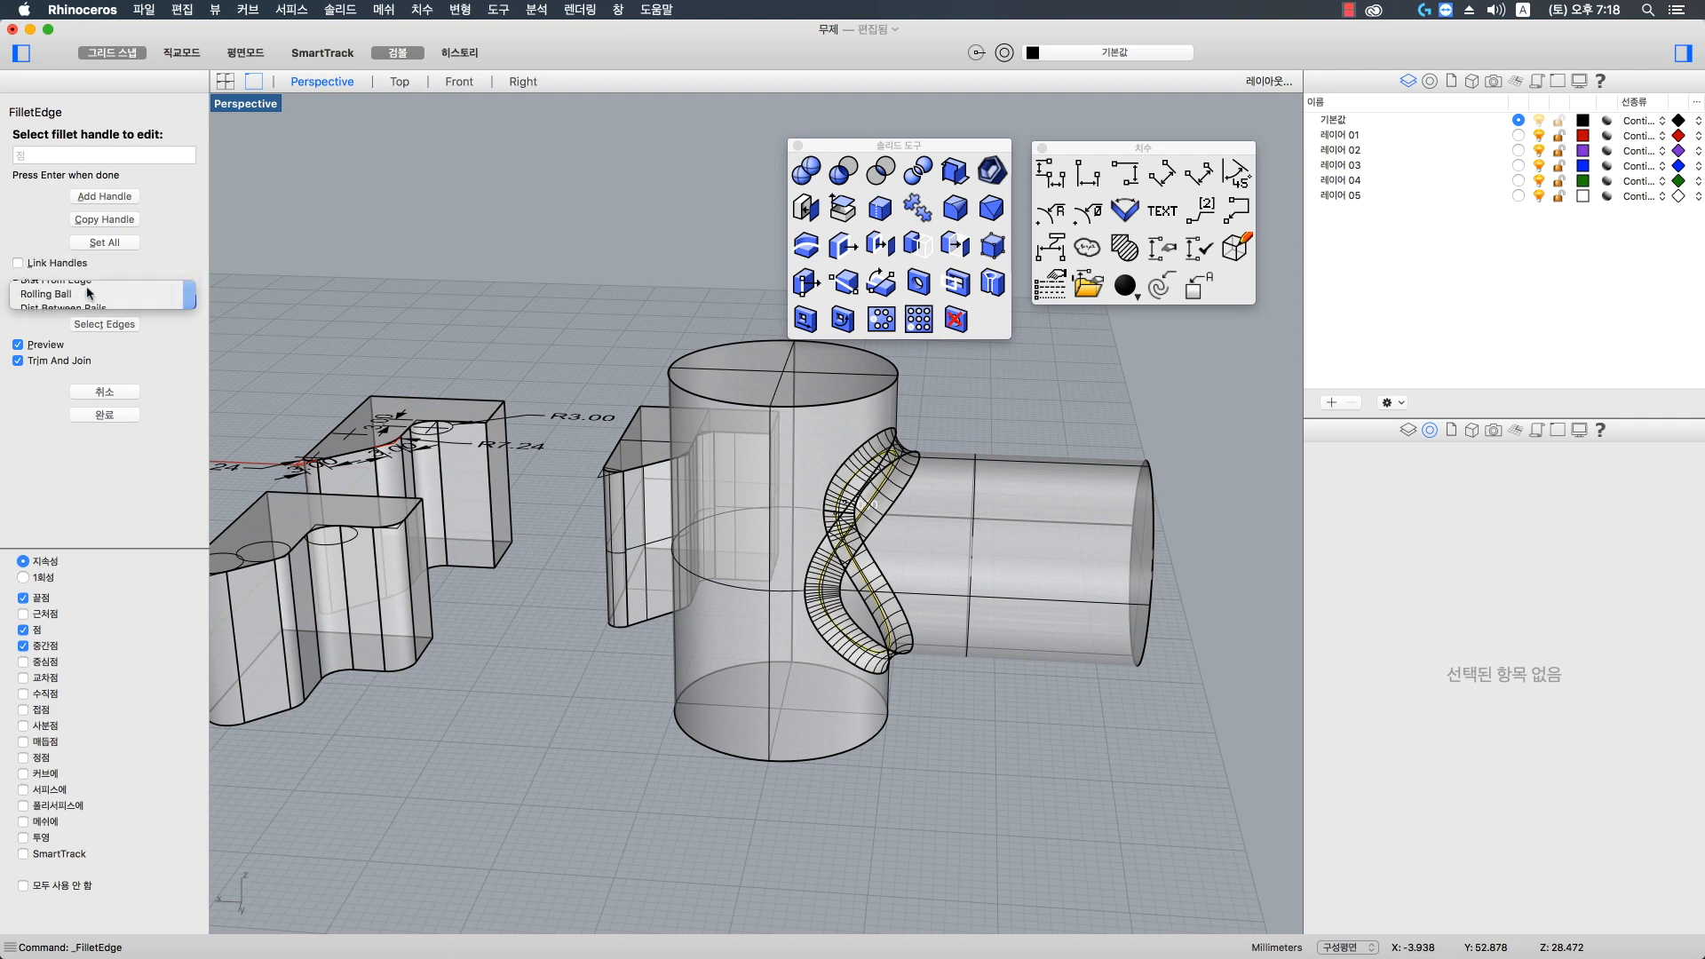
pyautogui.moveTo(839, 662); pyautogui.dragTo(885, 371, button='right')
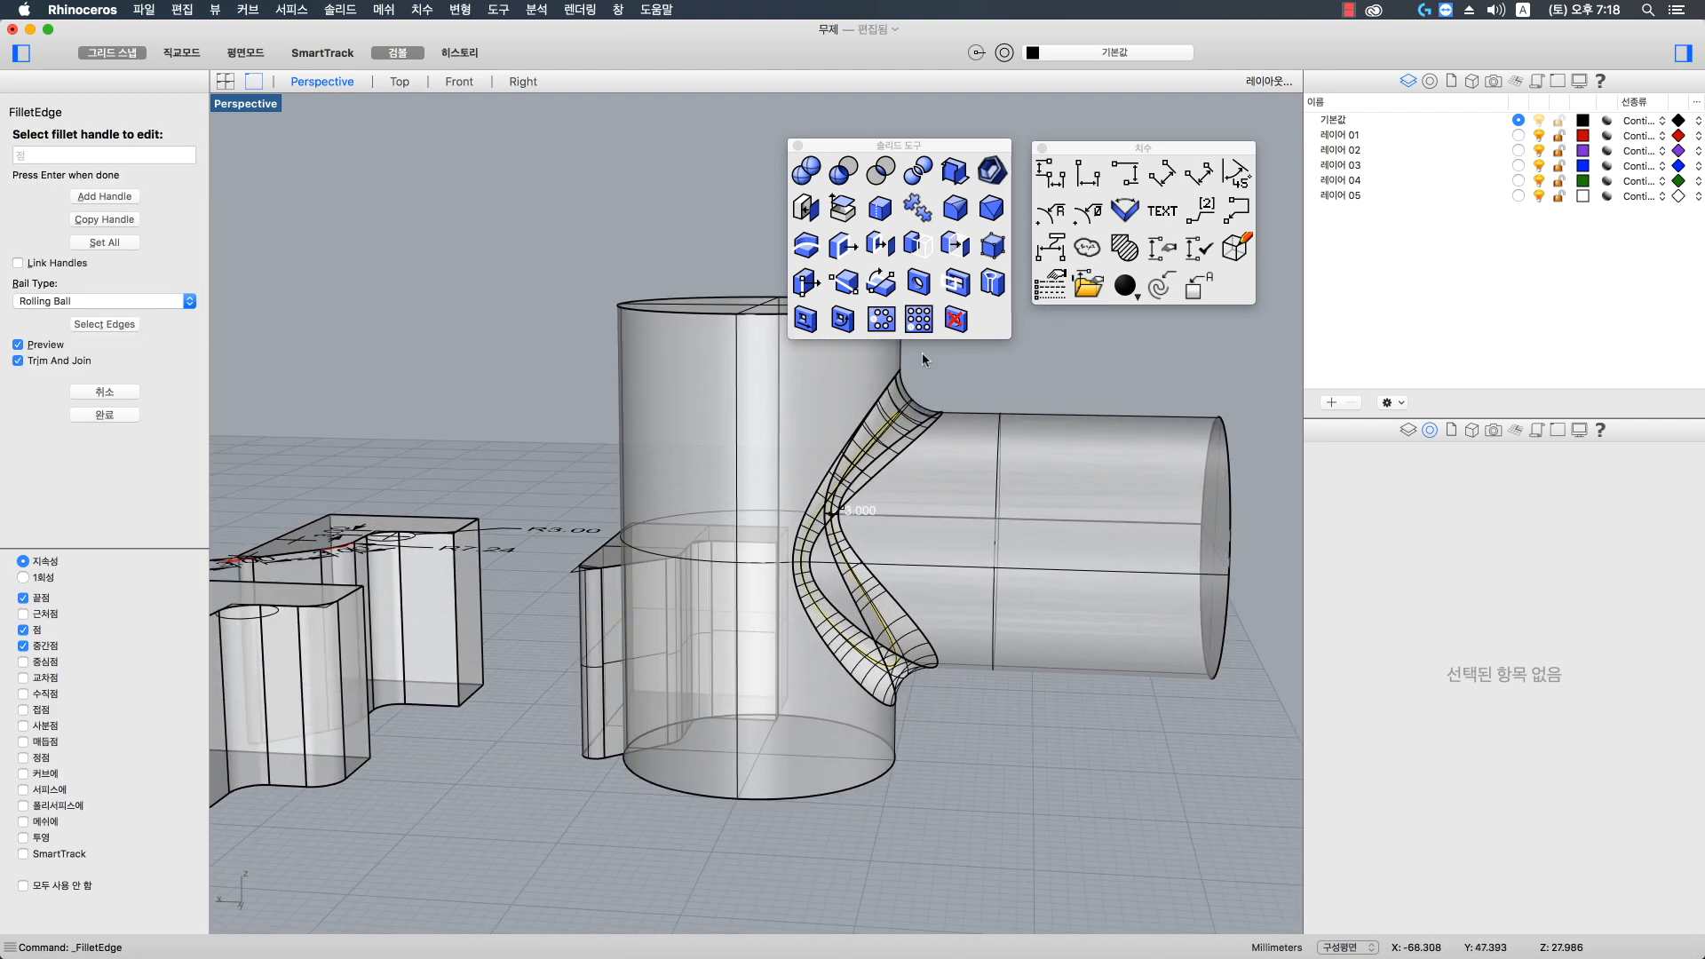
pyautogui.scroll(-5, 950, 616)
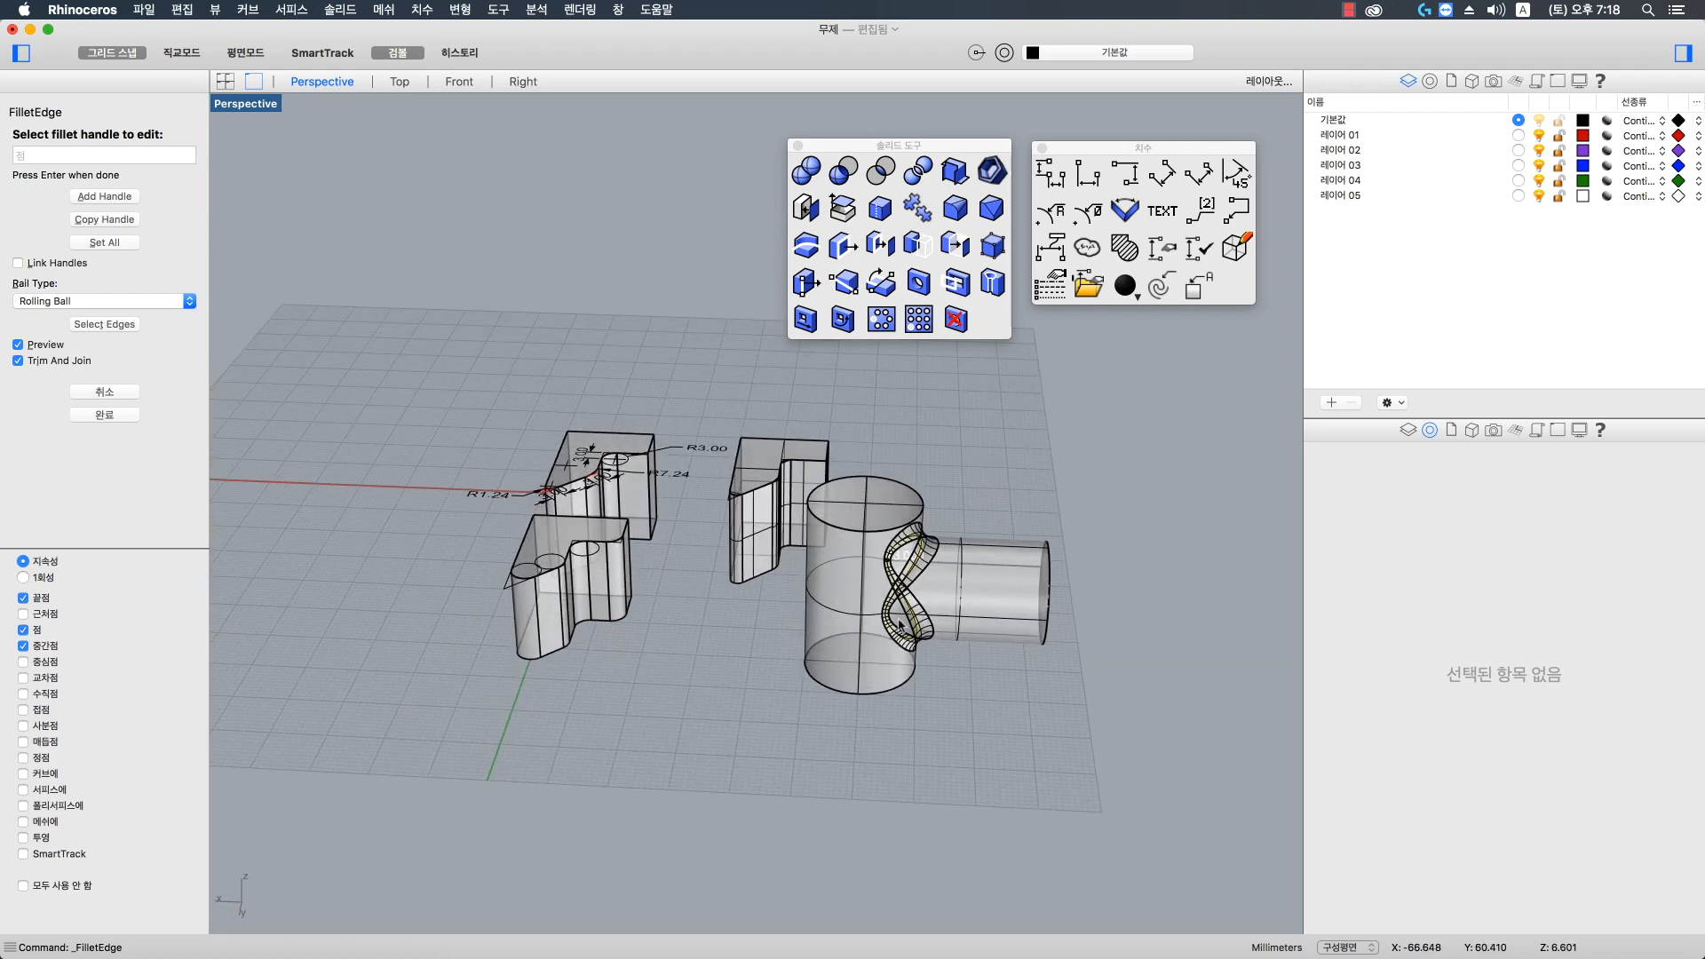
pyautogui.moveTo(906, 586); pyautogui.dragTo(462, 400, button='right')
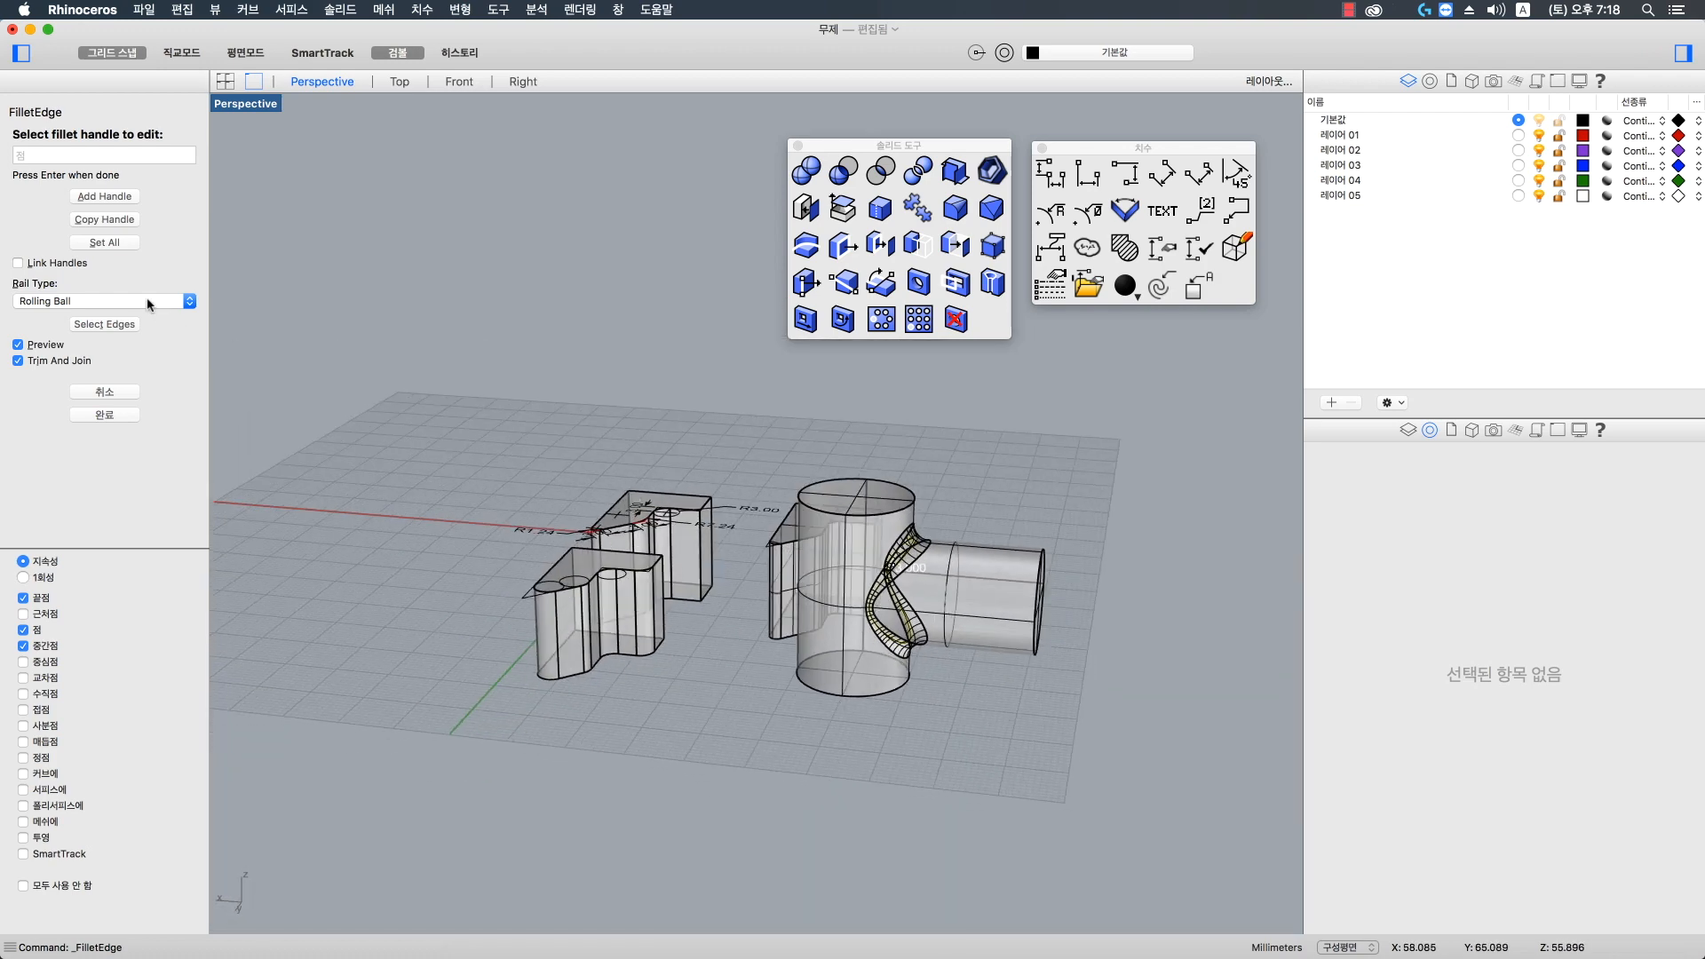
# - Switch the fillet's rail type to Dist From Edge and inspect its preview up close
pyautogui.click(141, 302)
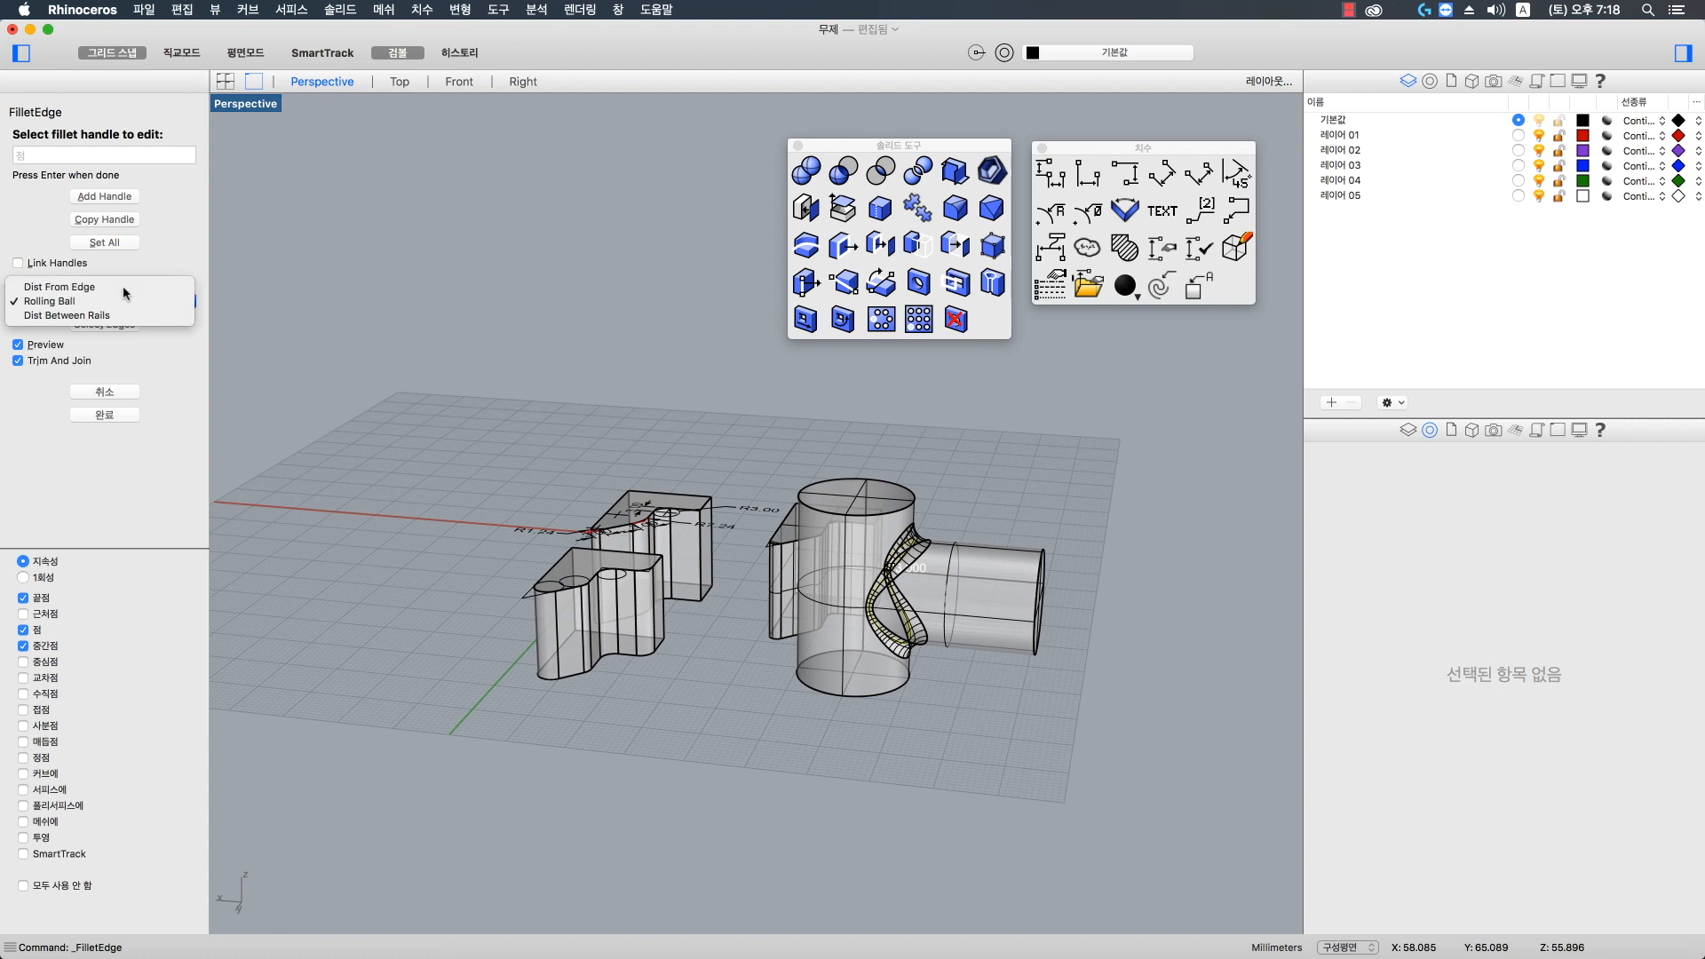
pyautogui.click(122, 287)
pyautogui.scroll(10, 735, 591)
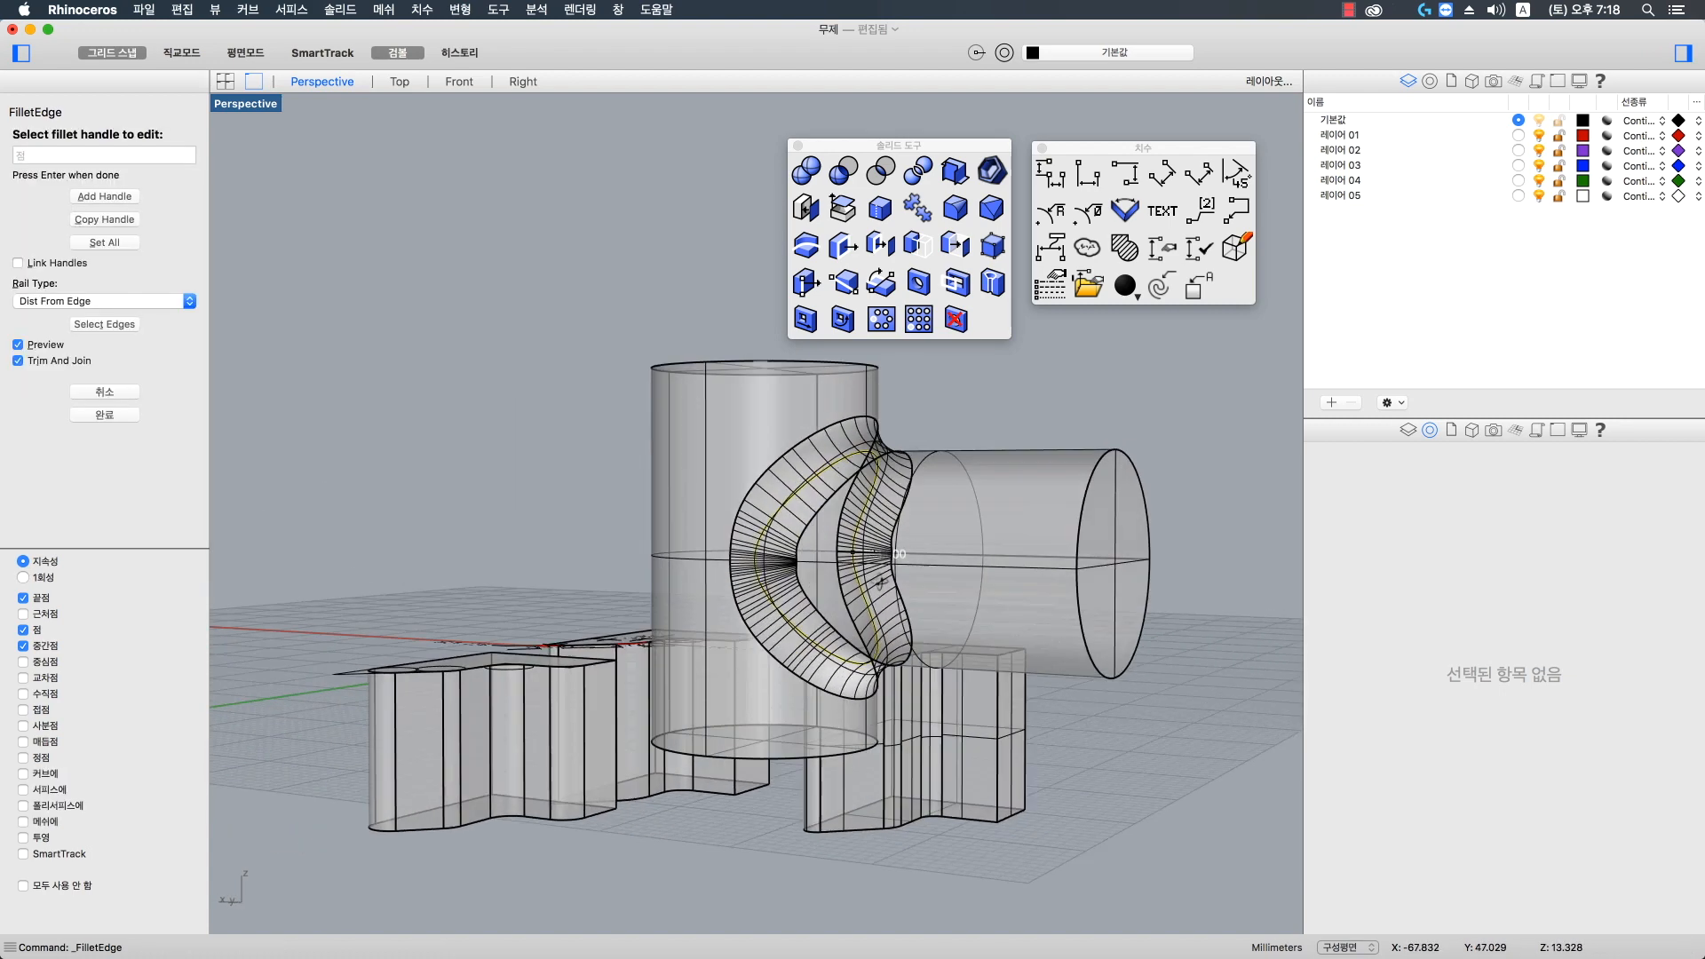
pyautogui.scroll(4, 735, 596)
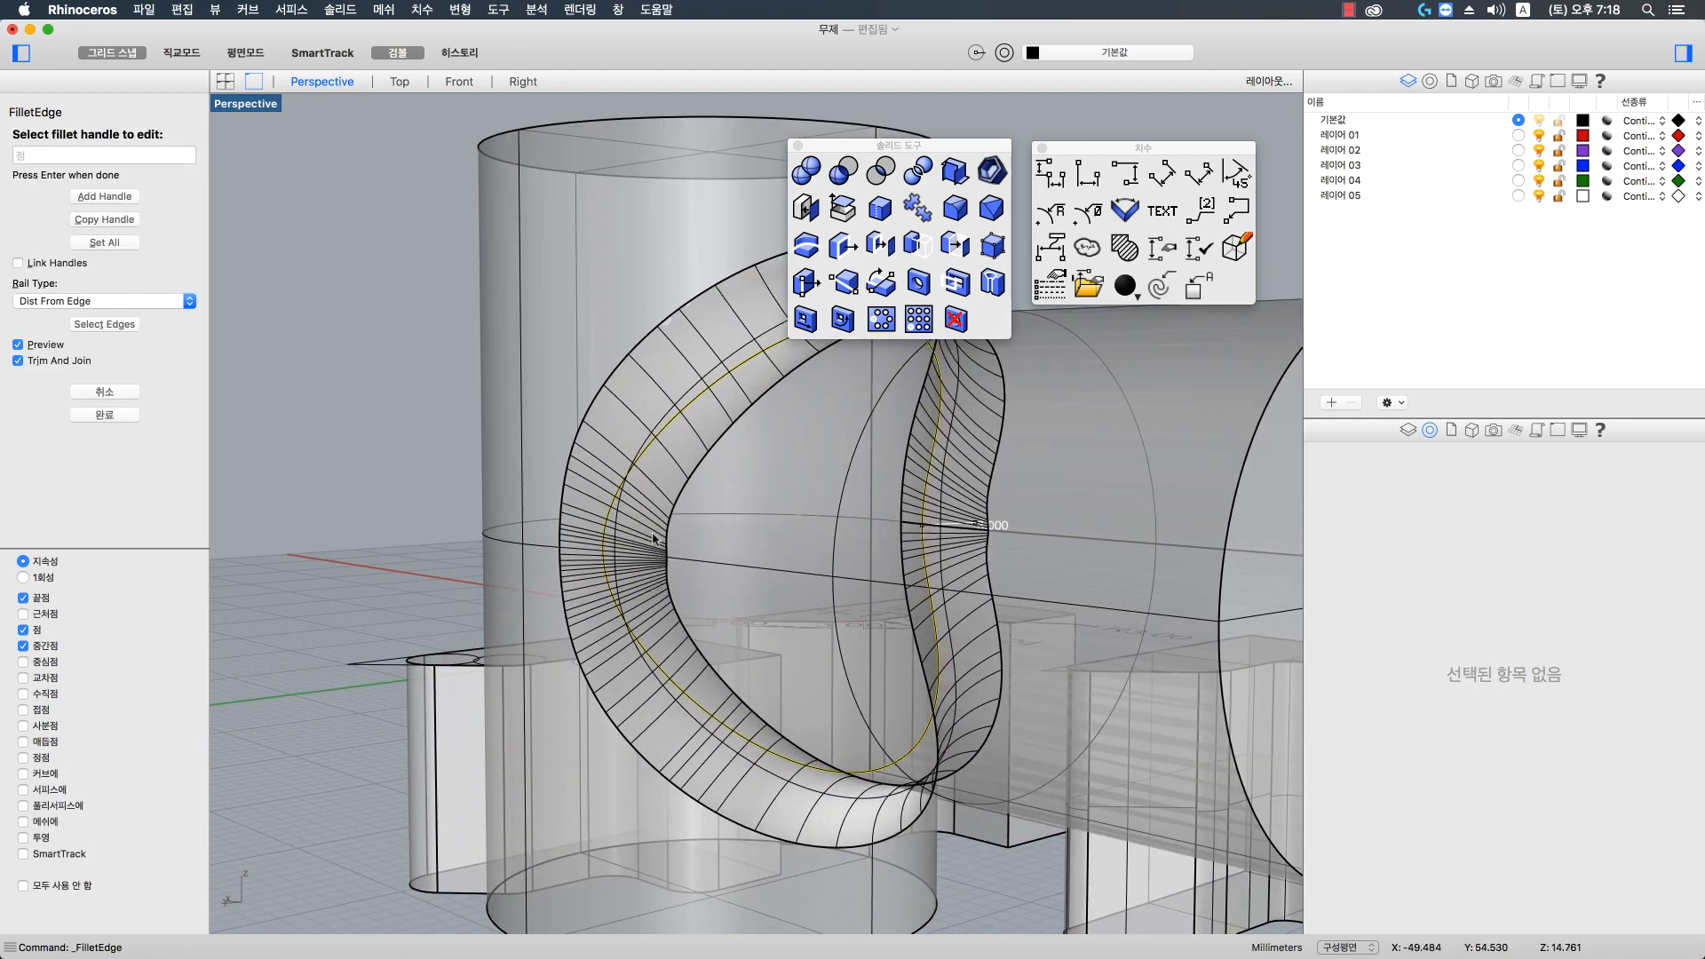
# - Set the rail type to Dist Between Rails and apply the fillet to the cylinders' intersection edge
pyautogui.click(152, 302)
pyautogui.click(131, 326)
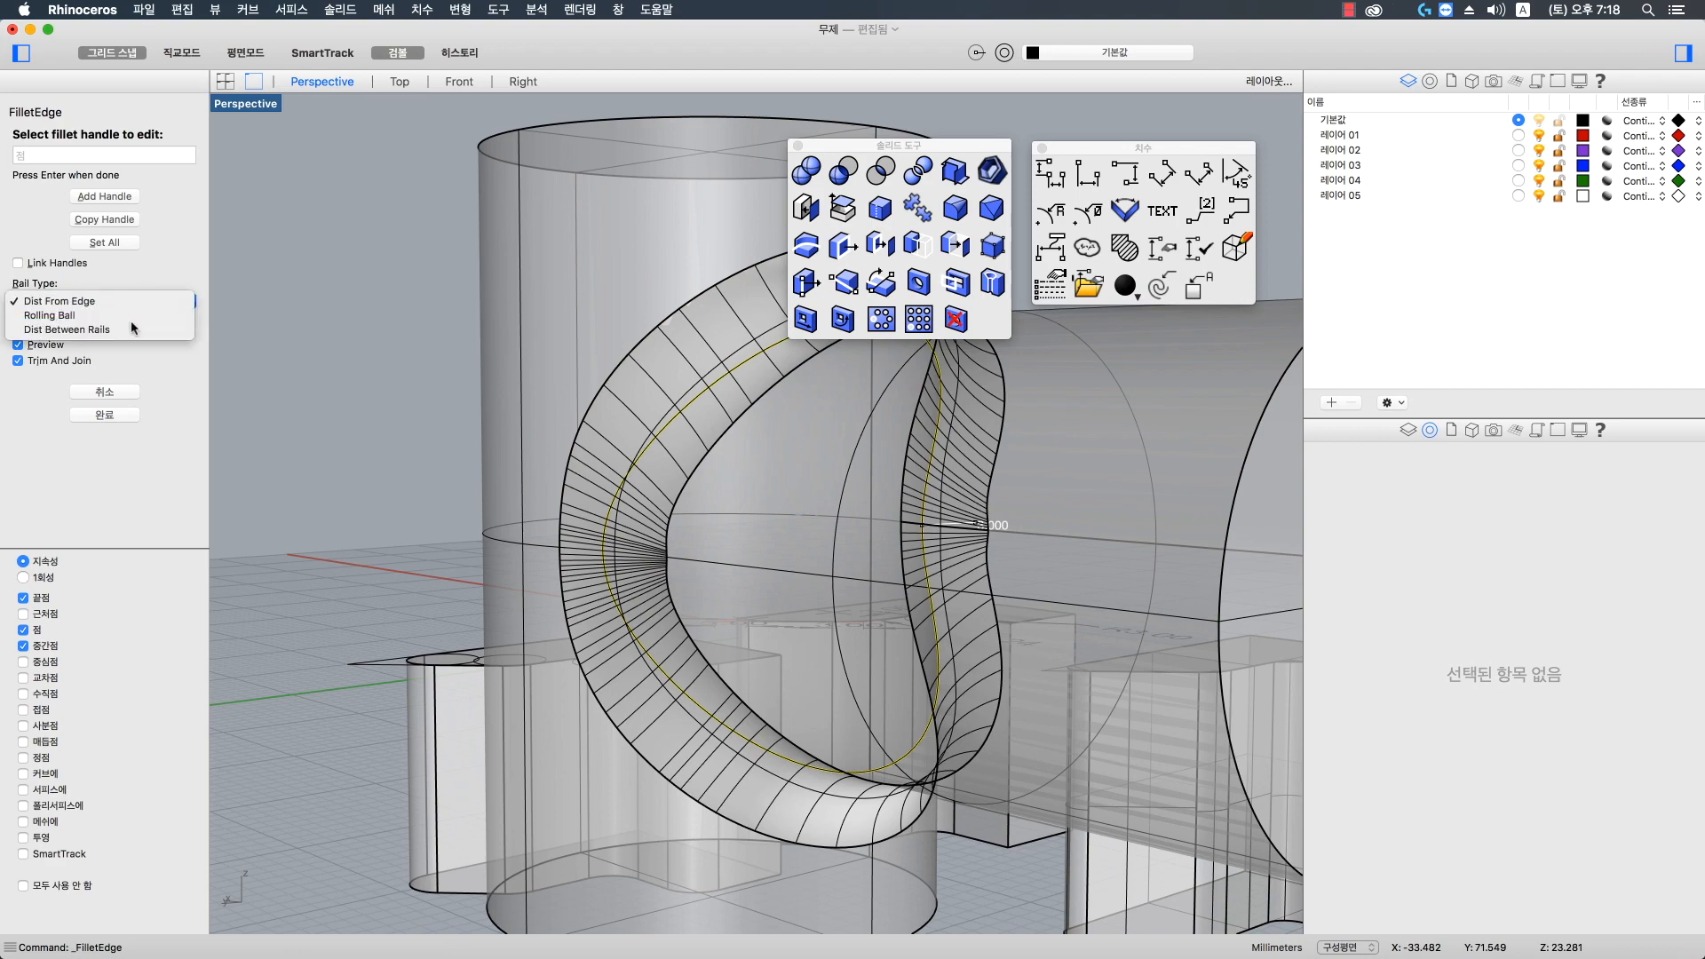
pyautogui.scroll(-10, 593, 663)
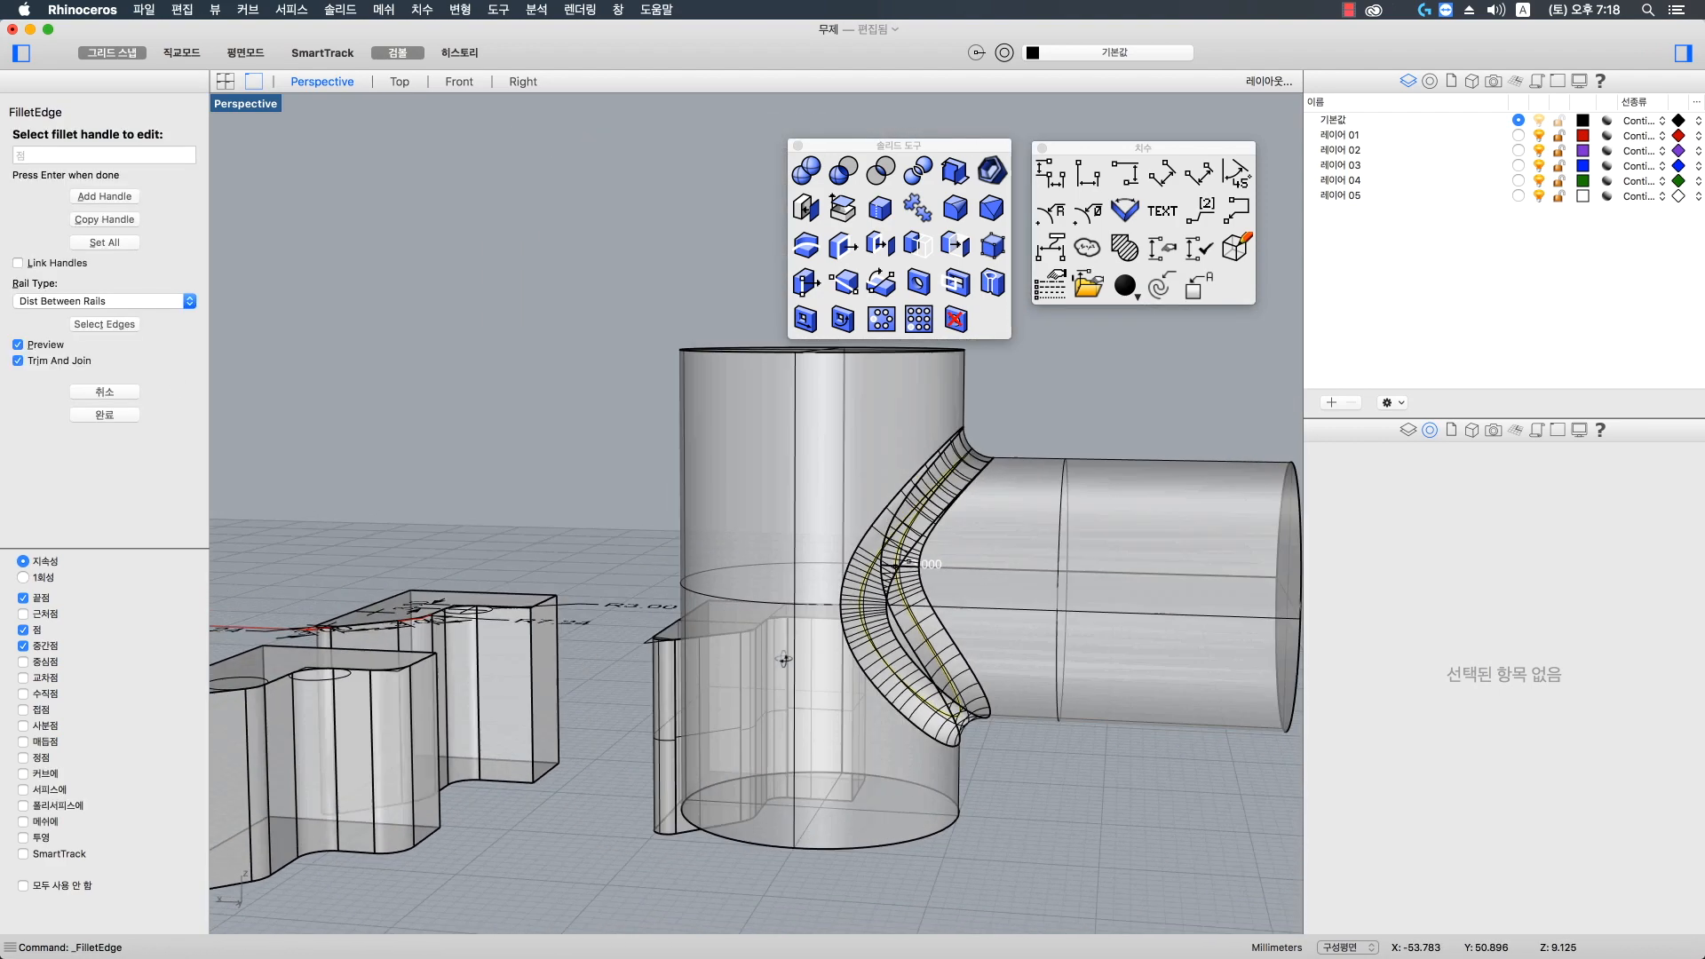
pyautogui.moveTo(796, 653); pyautogui.dragTo(831, 659, button='right')
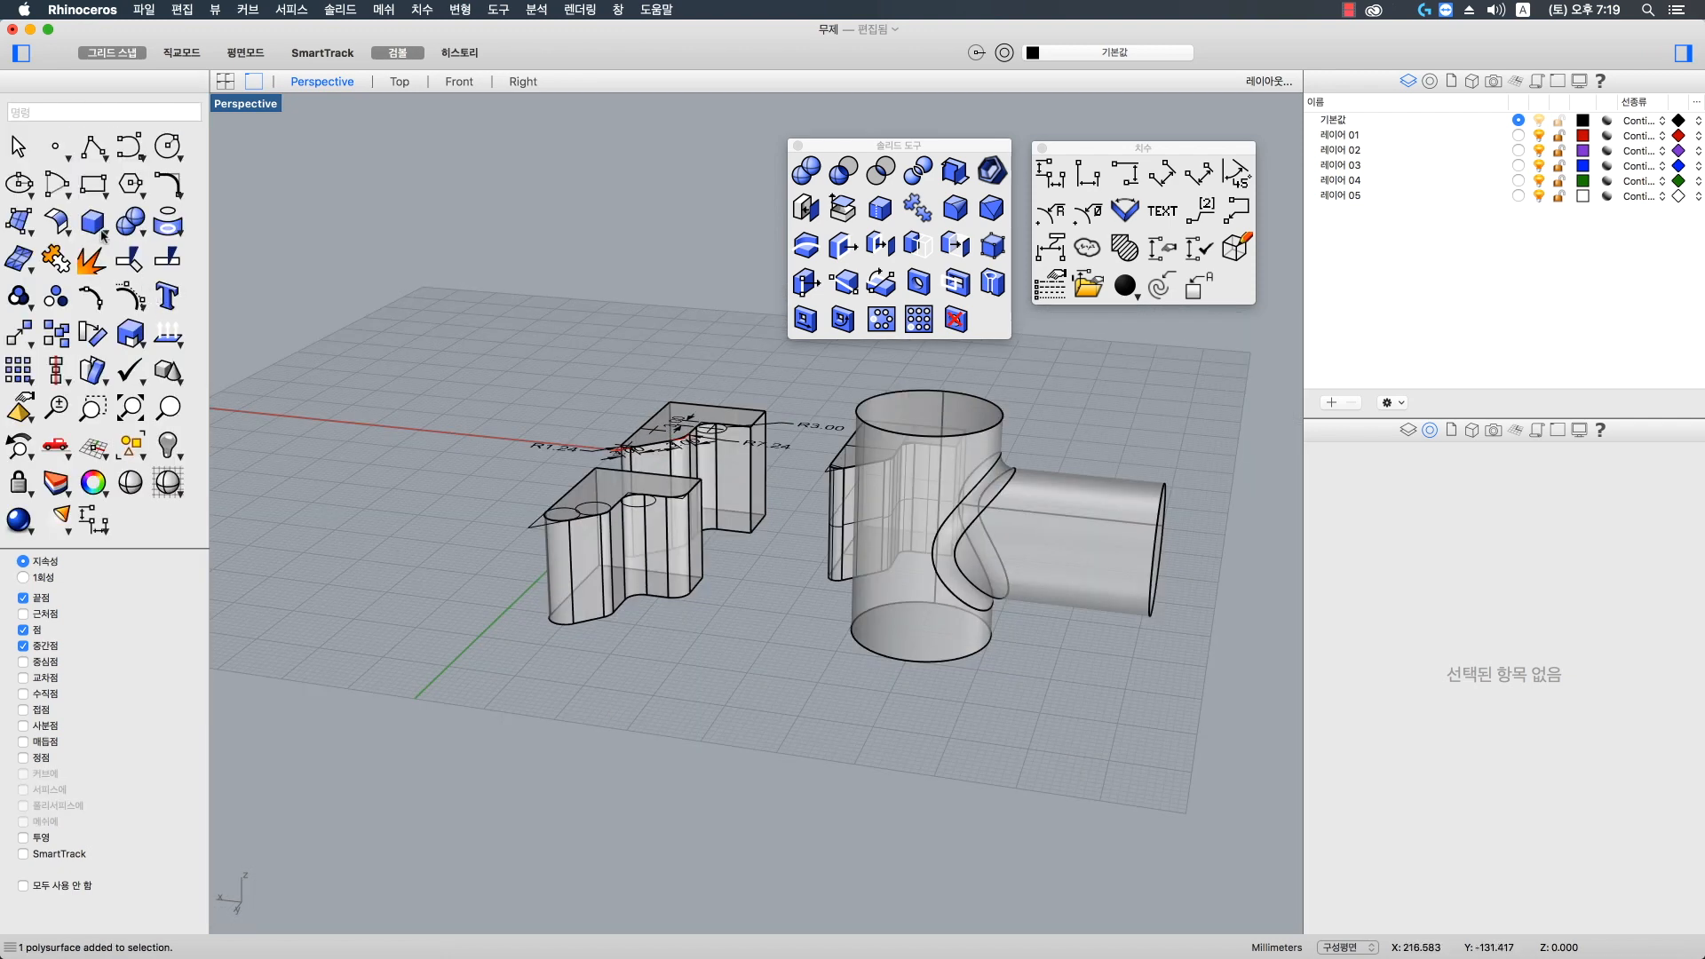
# - Draw a solid box about 53 × 36 × 10 mm in front of the filleted cylinders
pyautogui.click(101, 230)
pyautogui.click(510, 723)
pyautogui.click(660, 814)
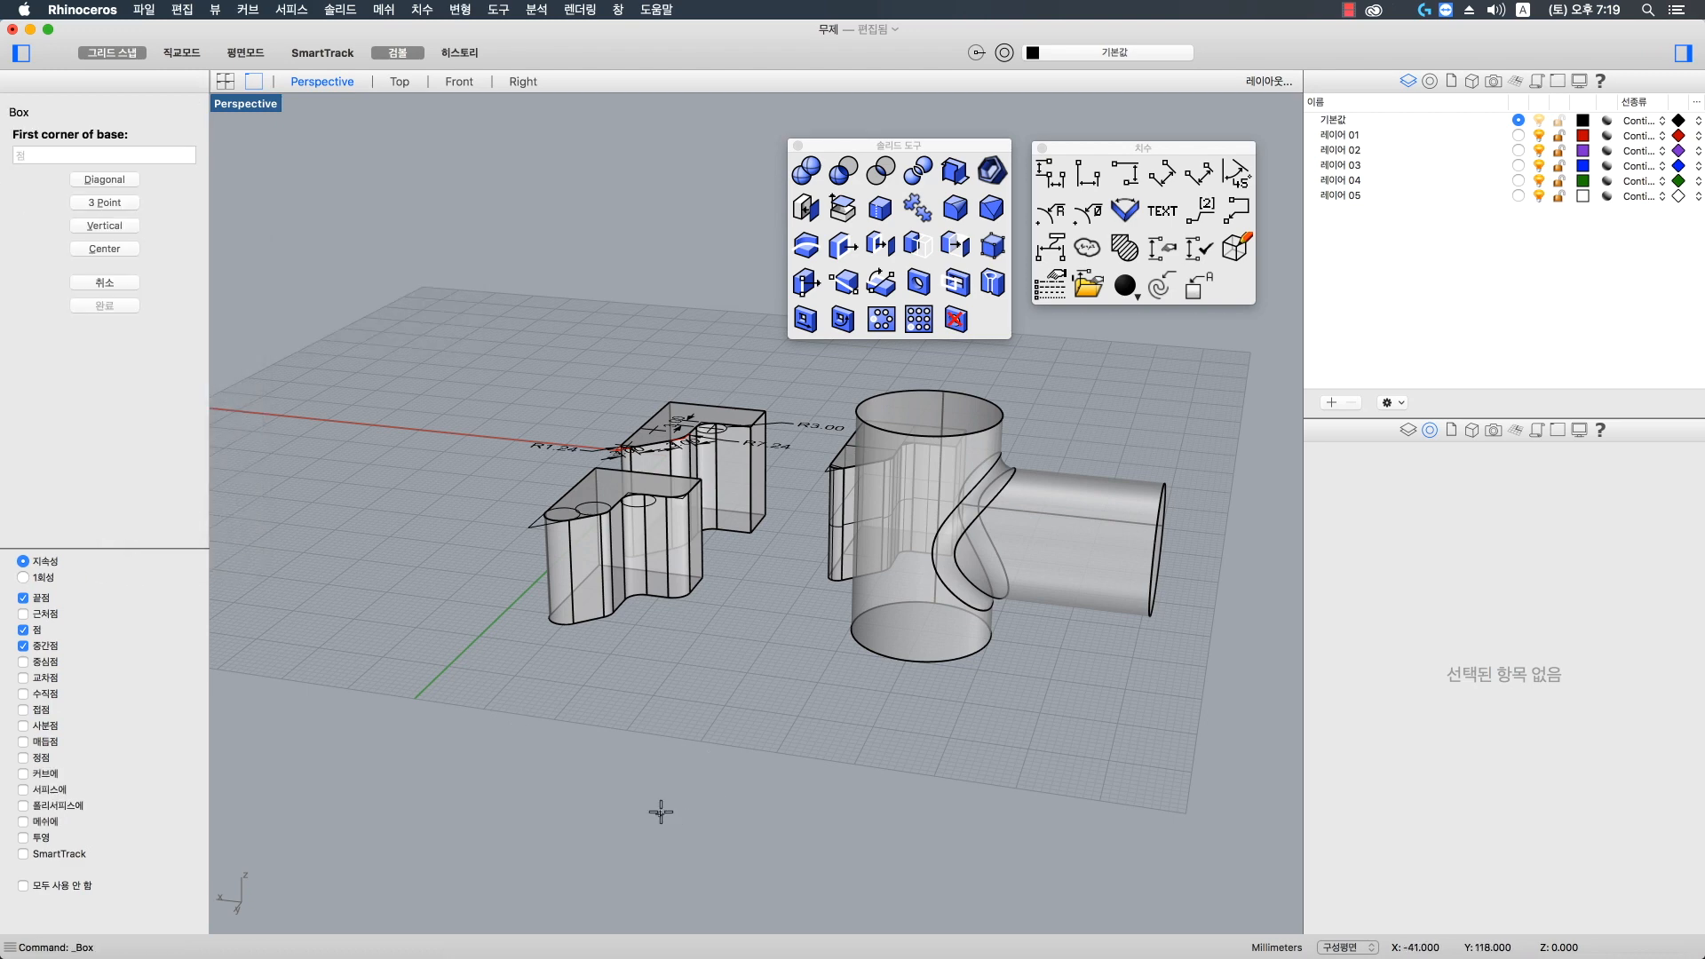
pyautogui.click(1145, 733)
pyautogui.click(1150, 672)
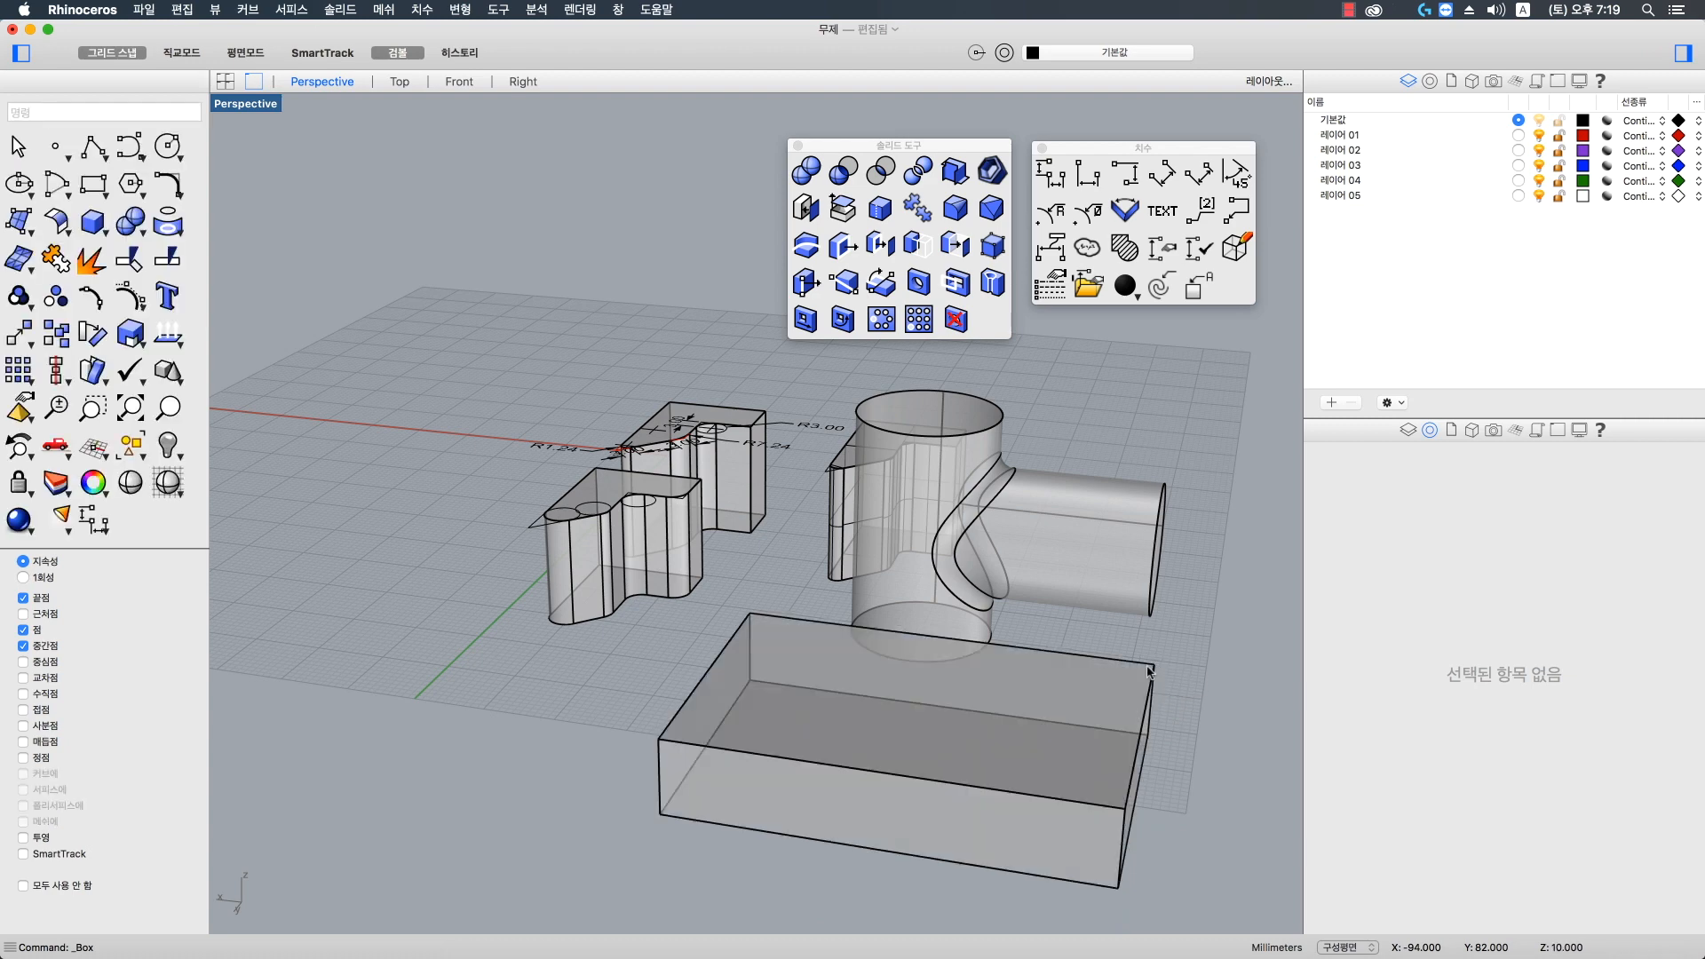
pyautogui.moveTo(1150, 672); pyautogui.dragTo(858, 689, button='right')
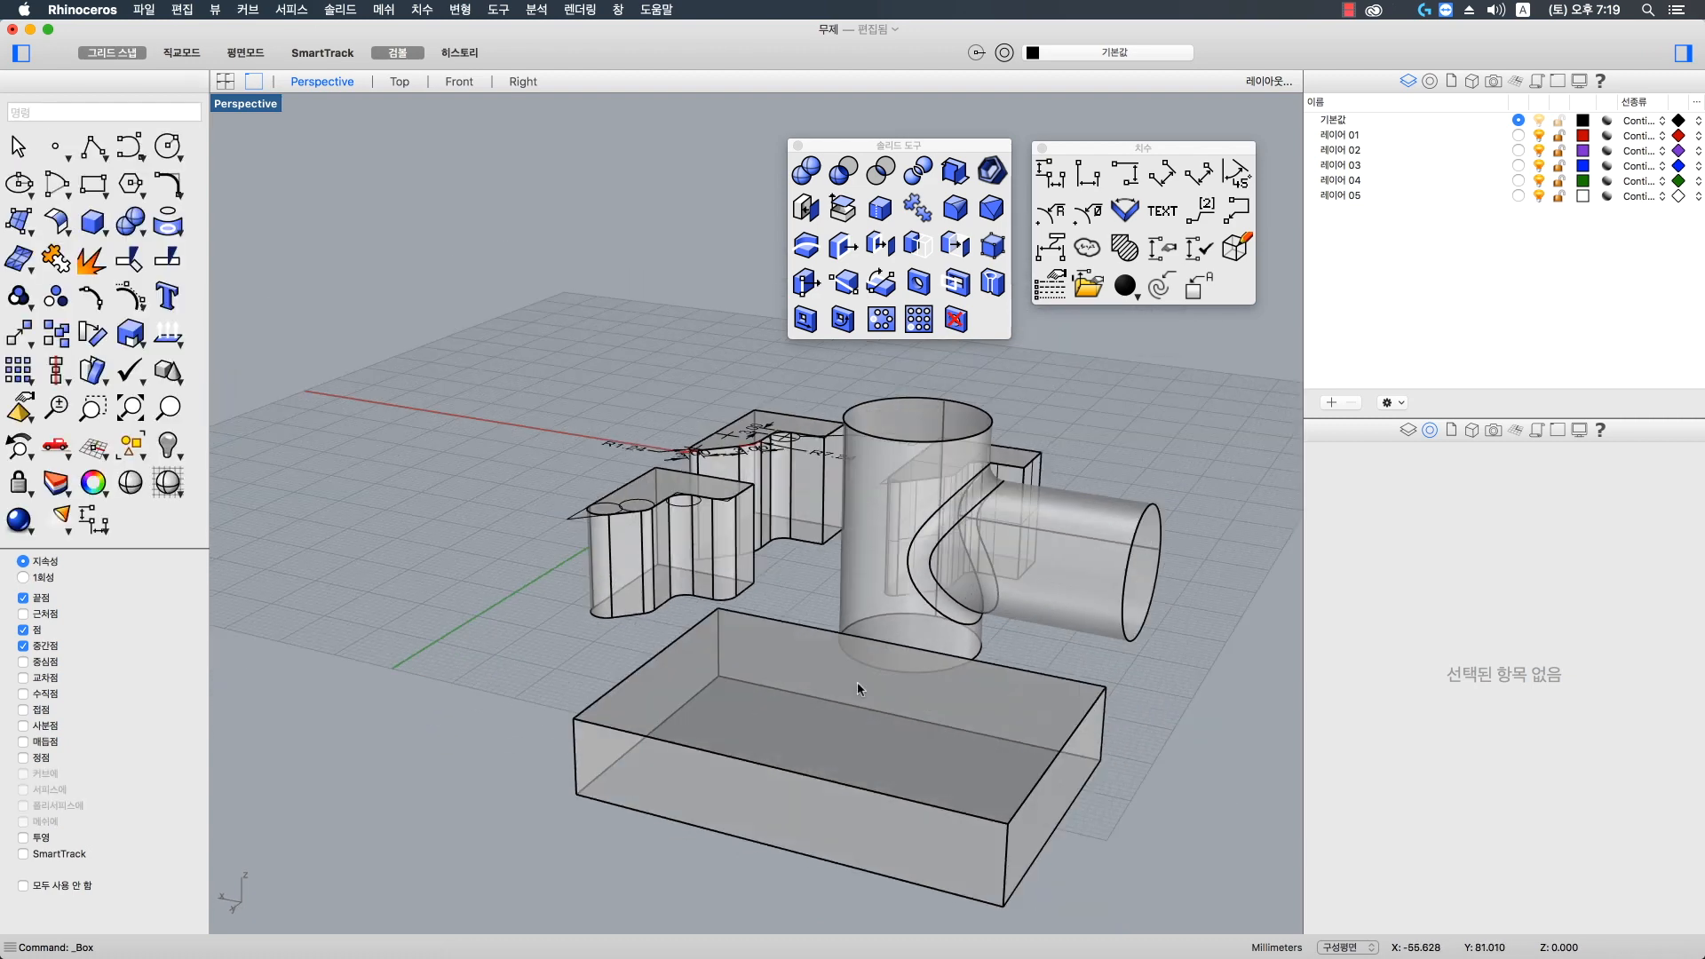
# - Select the upper short edge of the box nearest the blocks and raise it vertically to slope the top face
pyautogui.keyDown('shift'); pyautogui.keyDown('super'); pyautogui.click(650, 661); pyautogui.keyUp('super'); pyautogui.keyUp('shift')
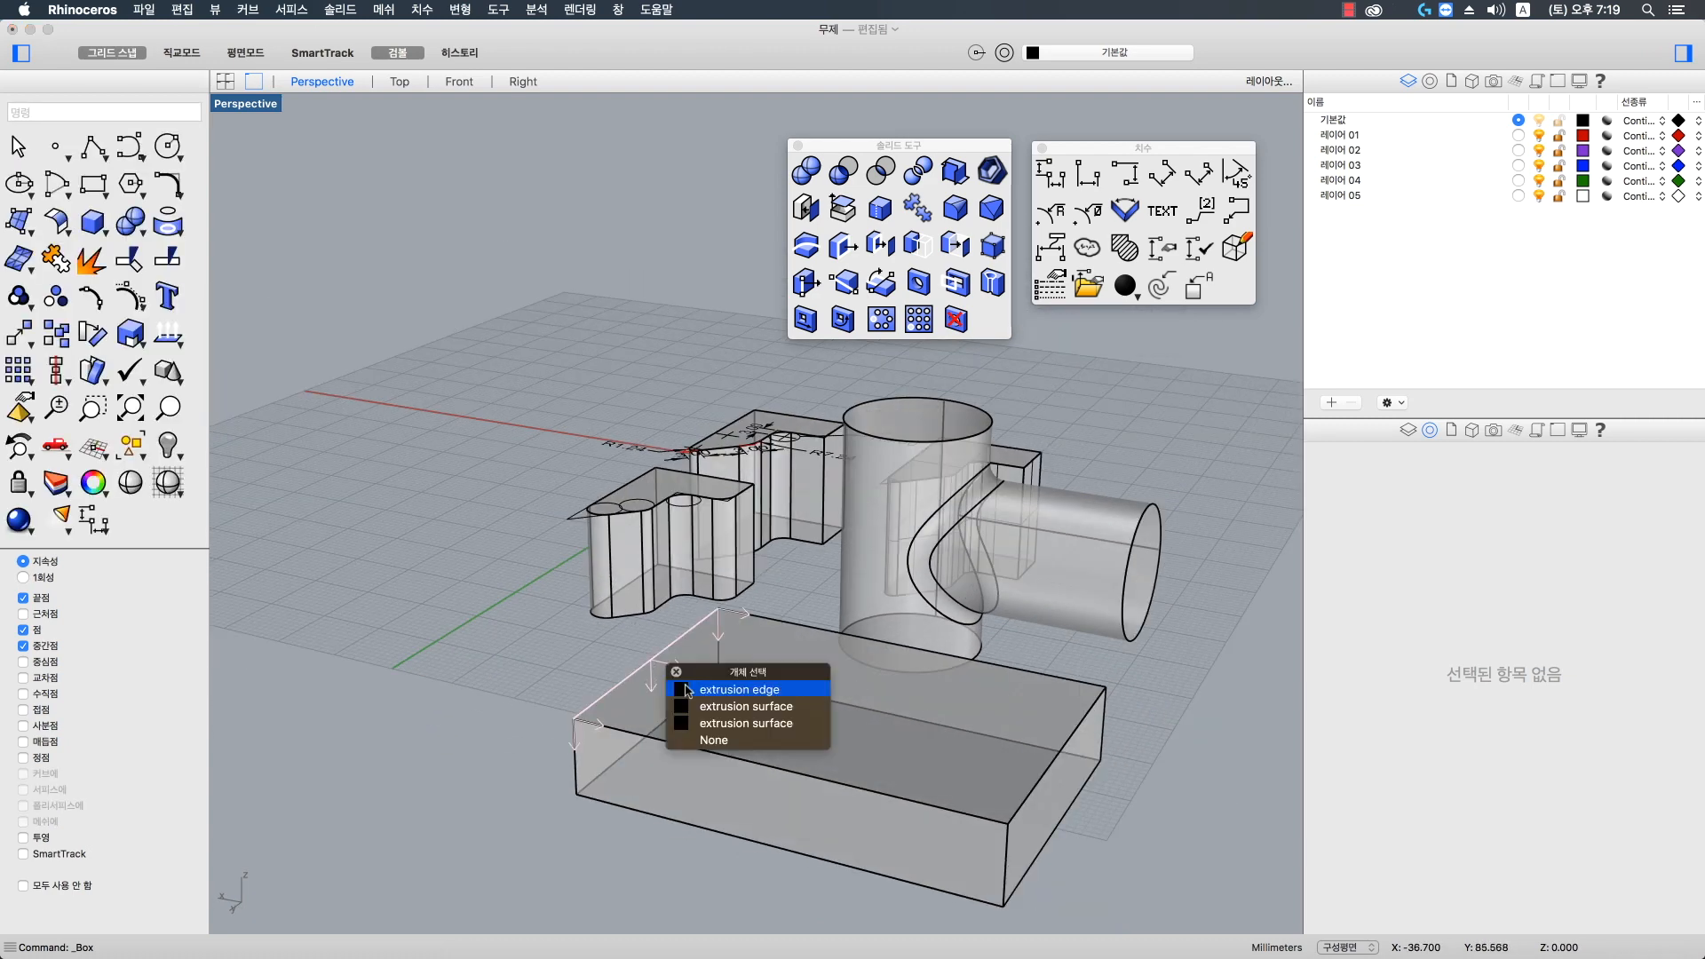
pyautogui.click(685, 687)
pyautogui.moveTo(649, 623); pyautogui.dragTo(664, 491)
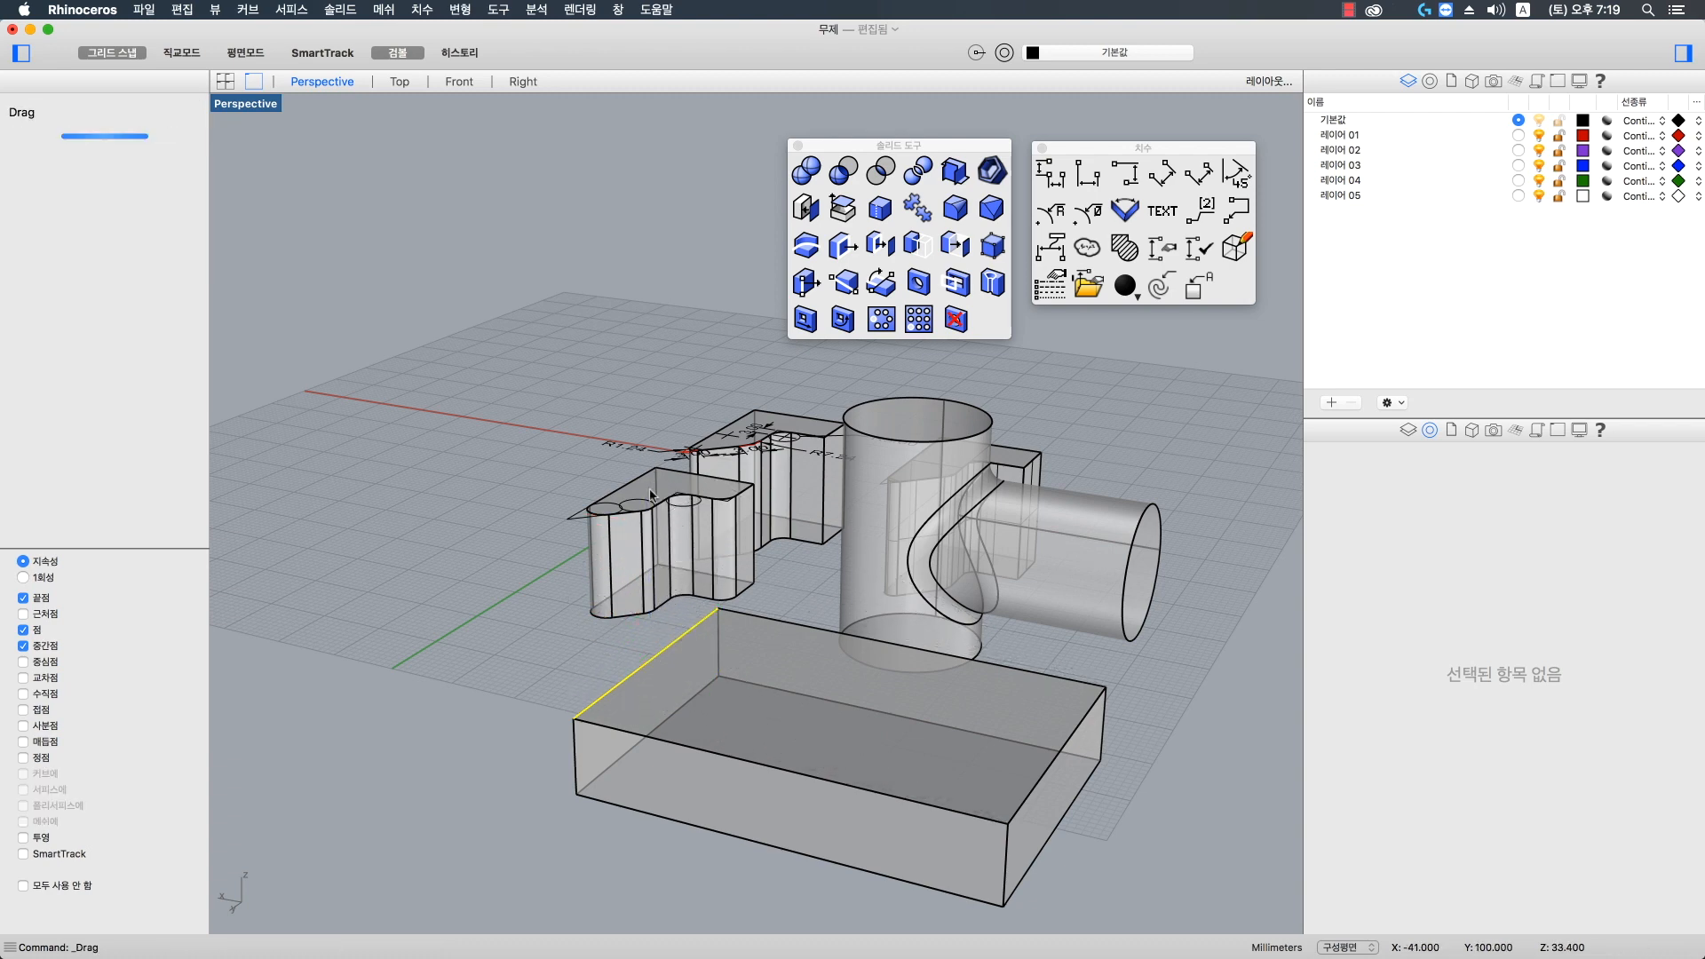
pyautogui.click(552, 632)
pyautogui.moveTo(553, 632); pyautogui.dragTo(626, 705, button='right')
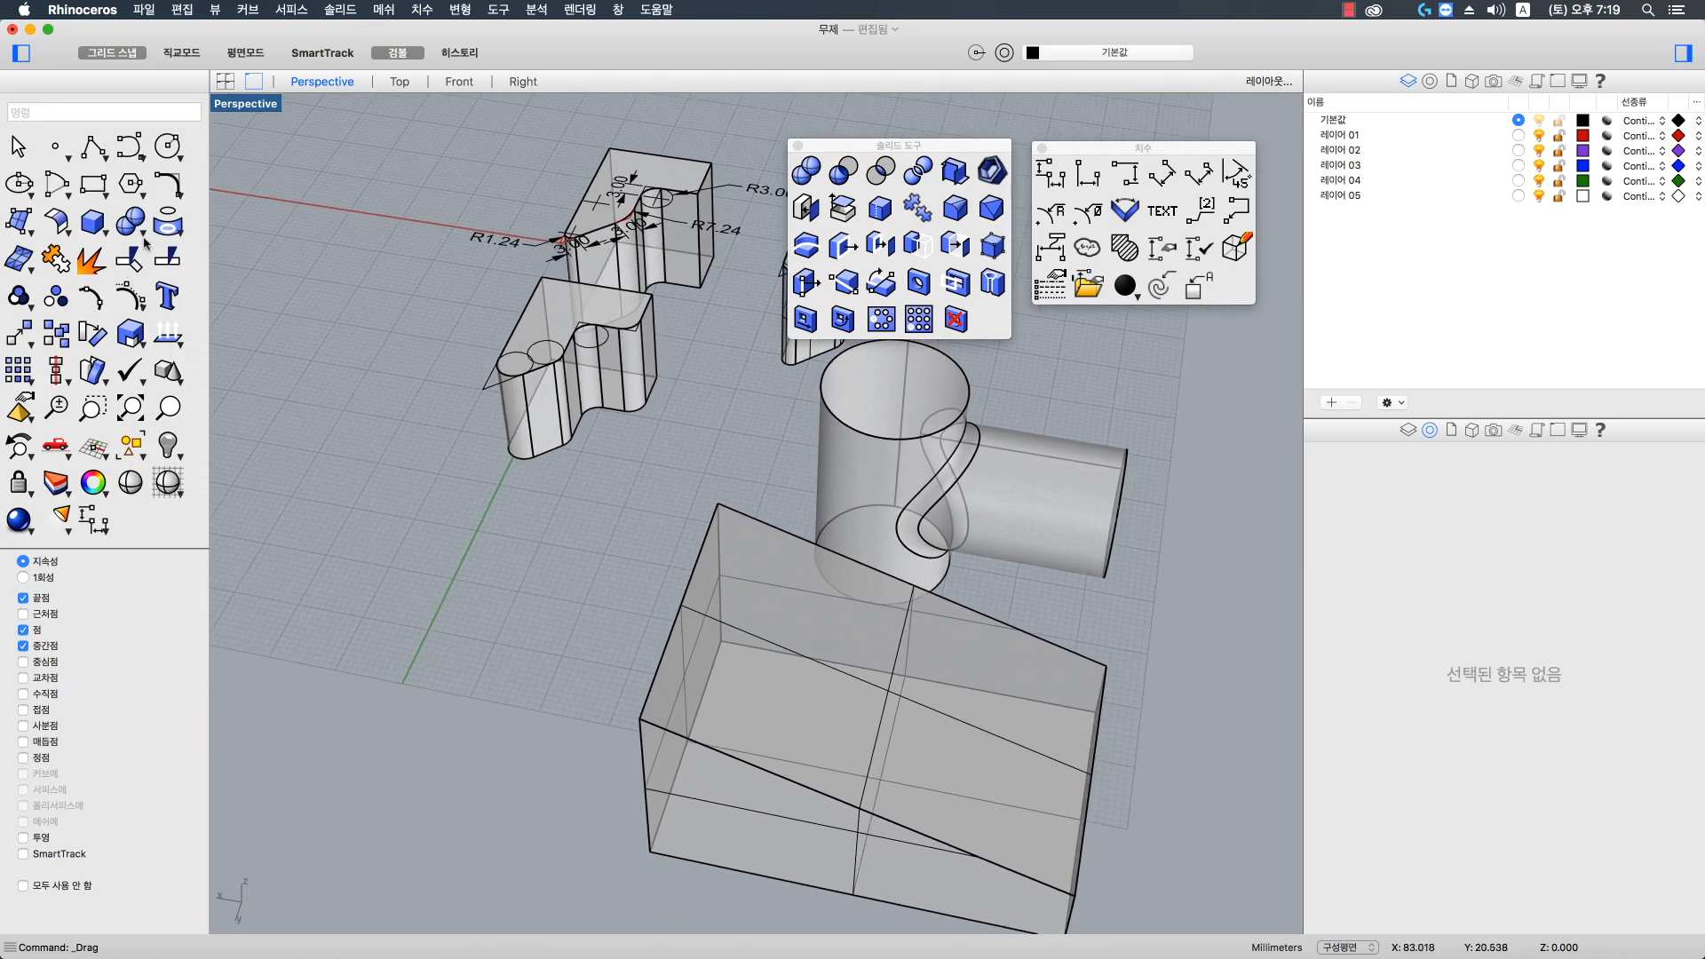
# - Draw a vertical solid cylinder about 40 mm high rising from the base plane through the middle of the sloped box
pyautogui.click(111, 238)
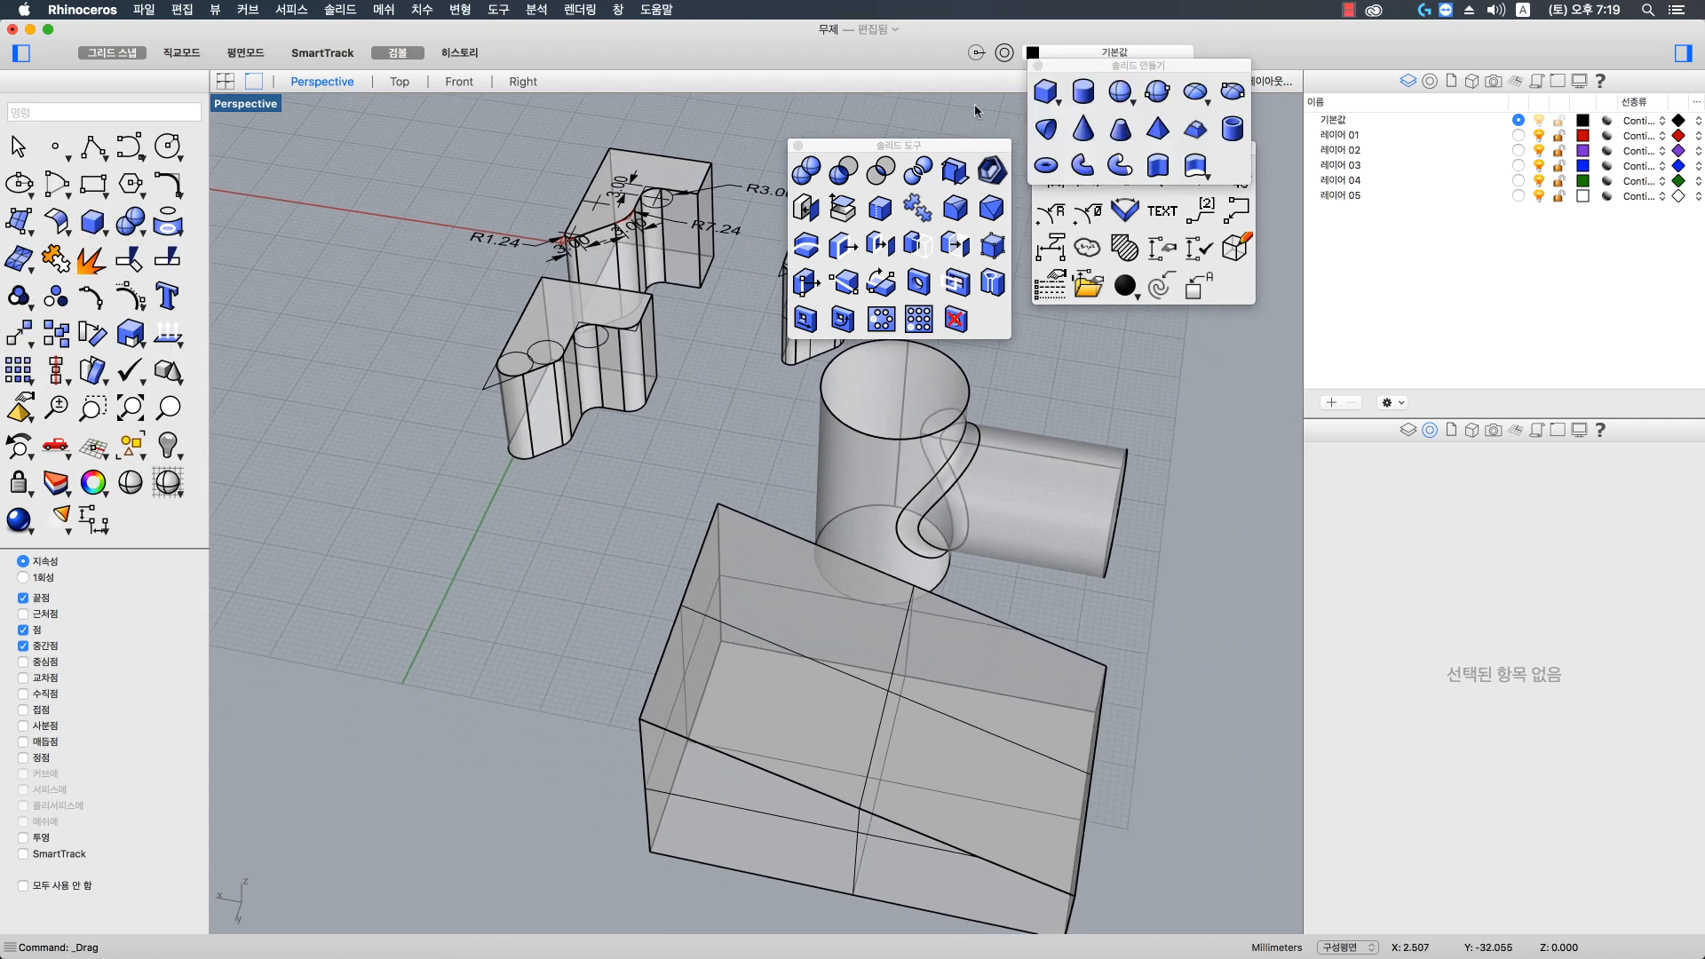
pyautogui.click(1082, 90)
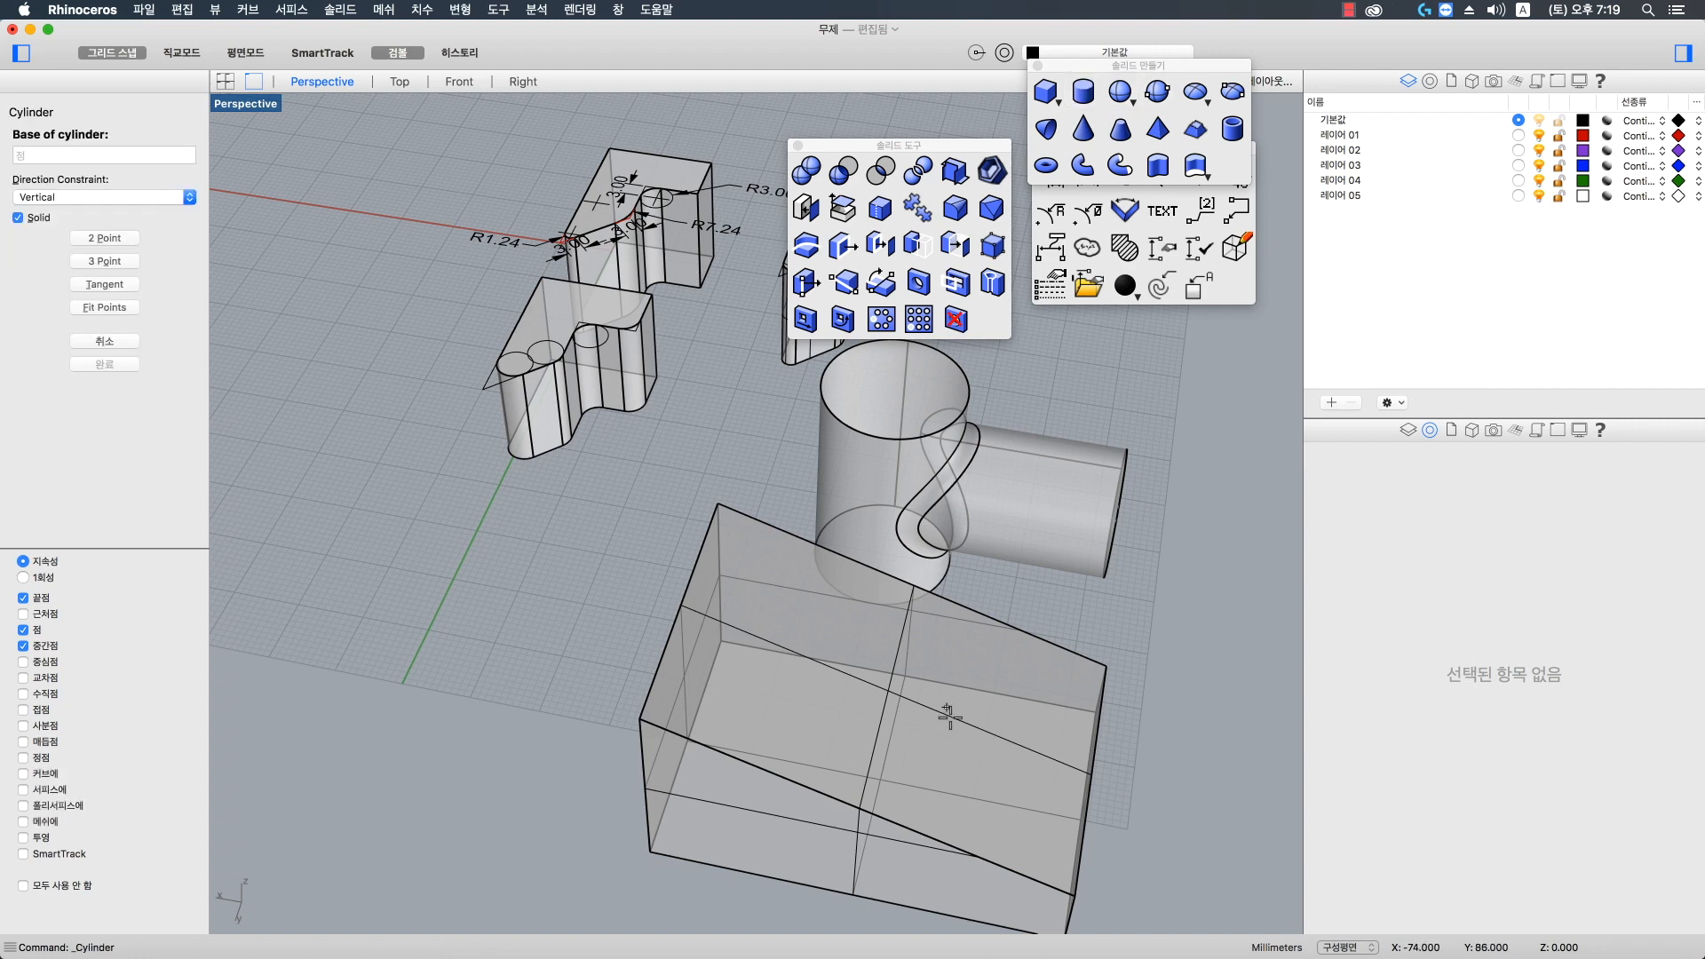
pyautogui.click(885, 779)
pyautogui.click(945, 787)
pyautogui.click(983, 587)
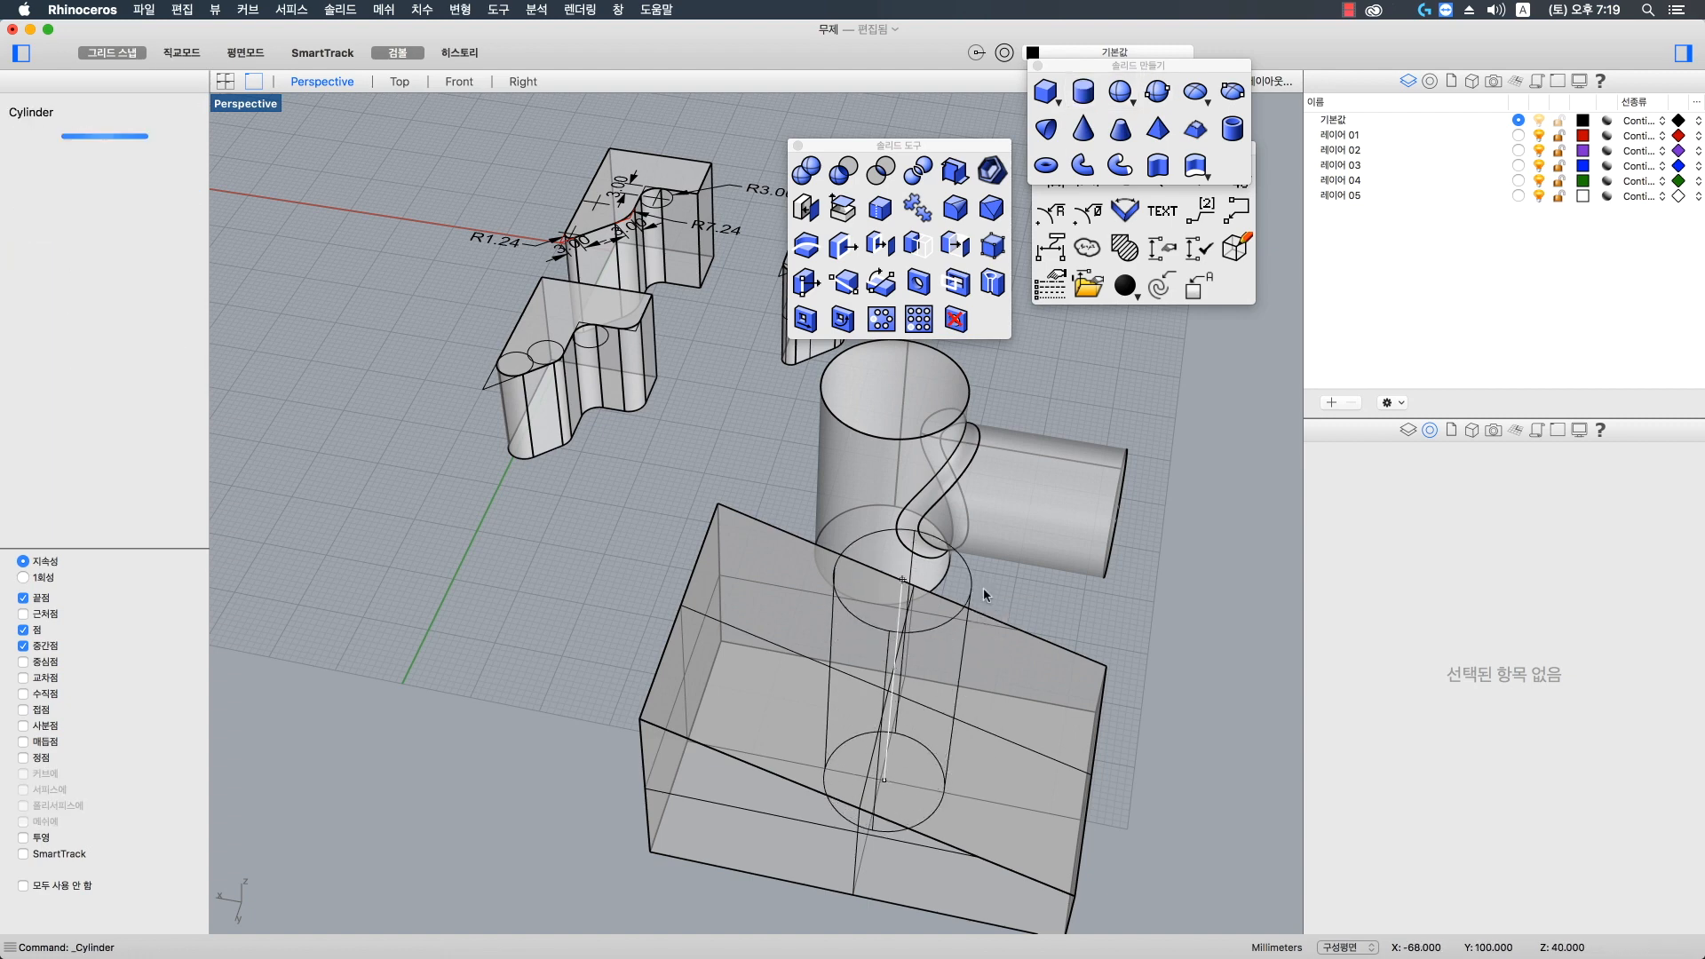
# - Subtract the cylinder from the sloped box with Boolean Difference and view the hole from several sides
pyautogui.moveTo(983, 588); pyautogui.dragTo(903, 673, button='right')
pyautogui.click(903, 673)
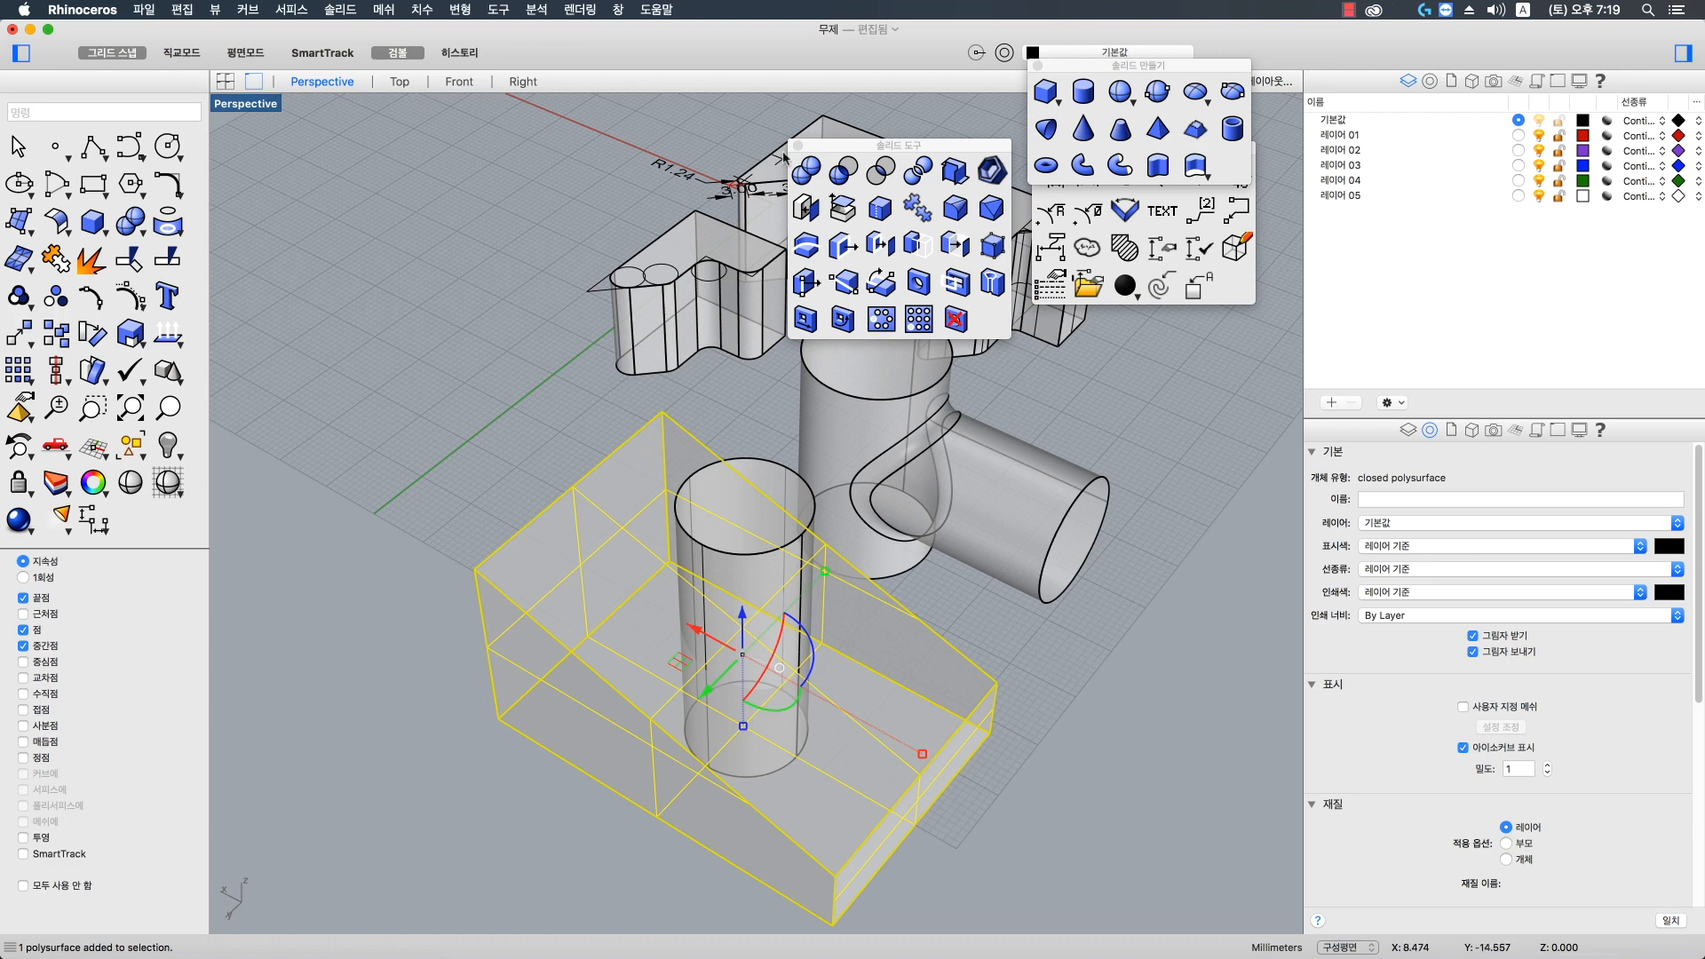
pyautogui.click(843, 170)
pyautogui.click(749, 459)
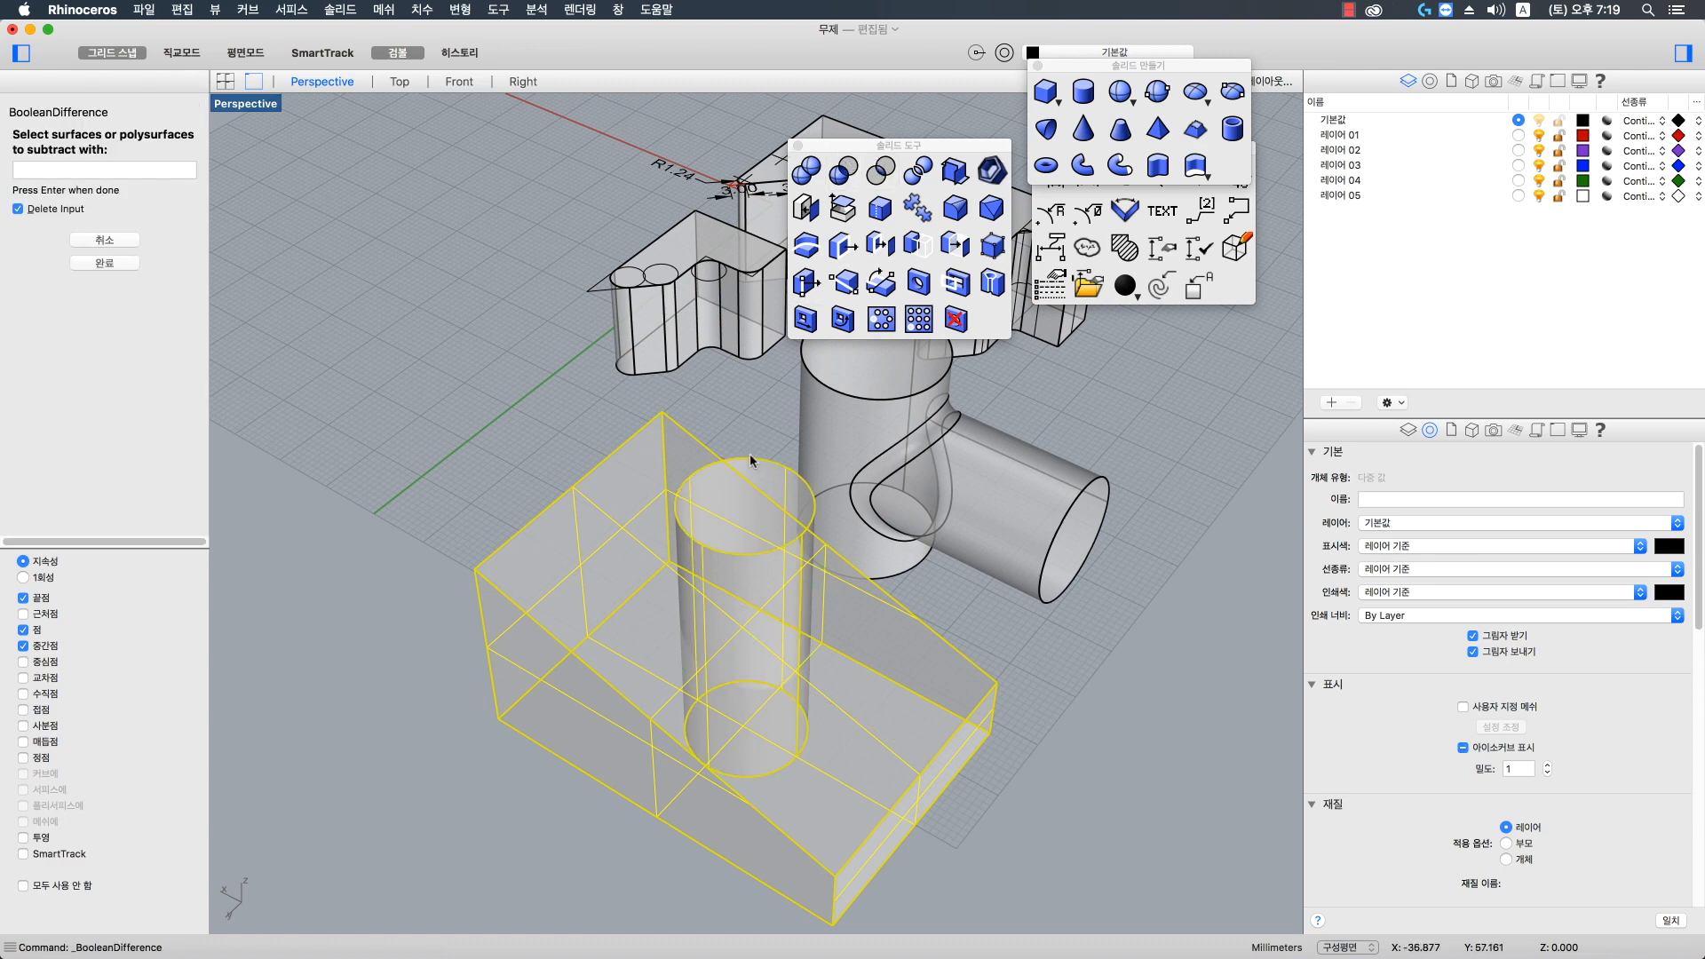
pyautogui.rightClick(749, 455)
pyautogui.moveTo(748, 414); pyautogui.dragTo(677, 573, button='right')
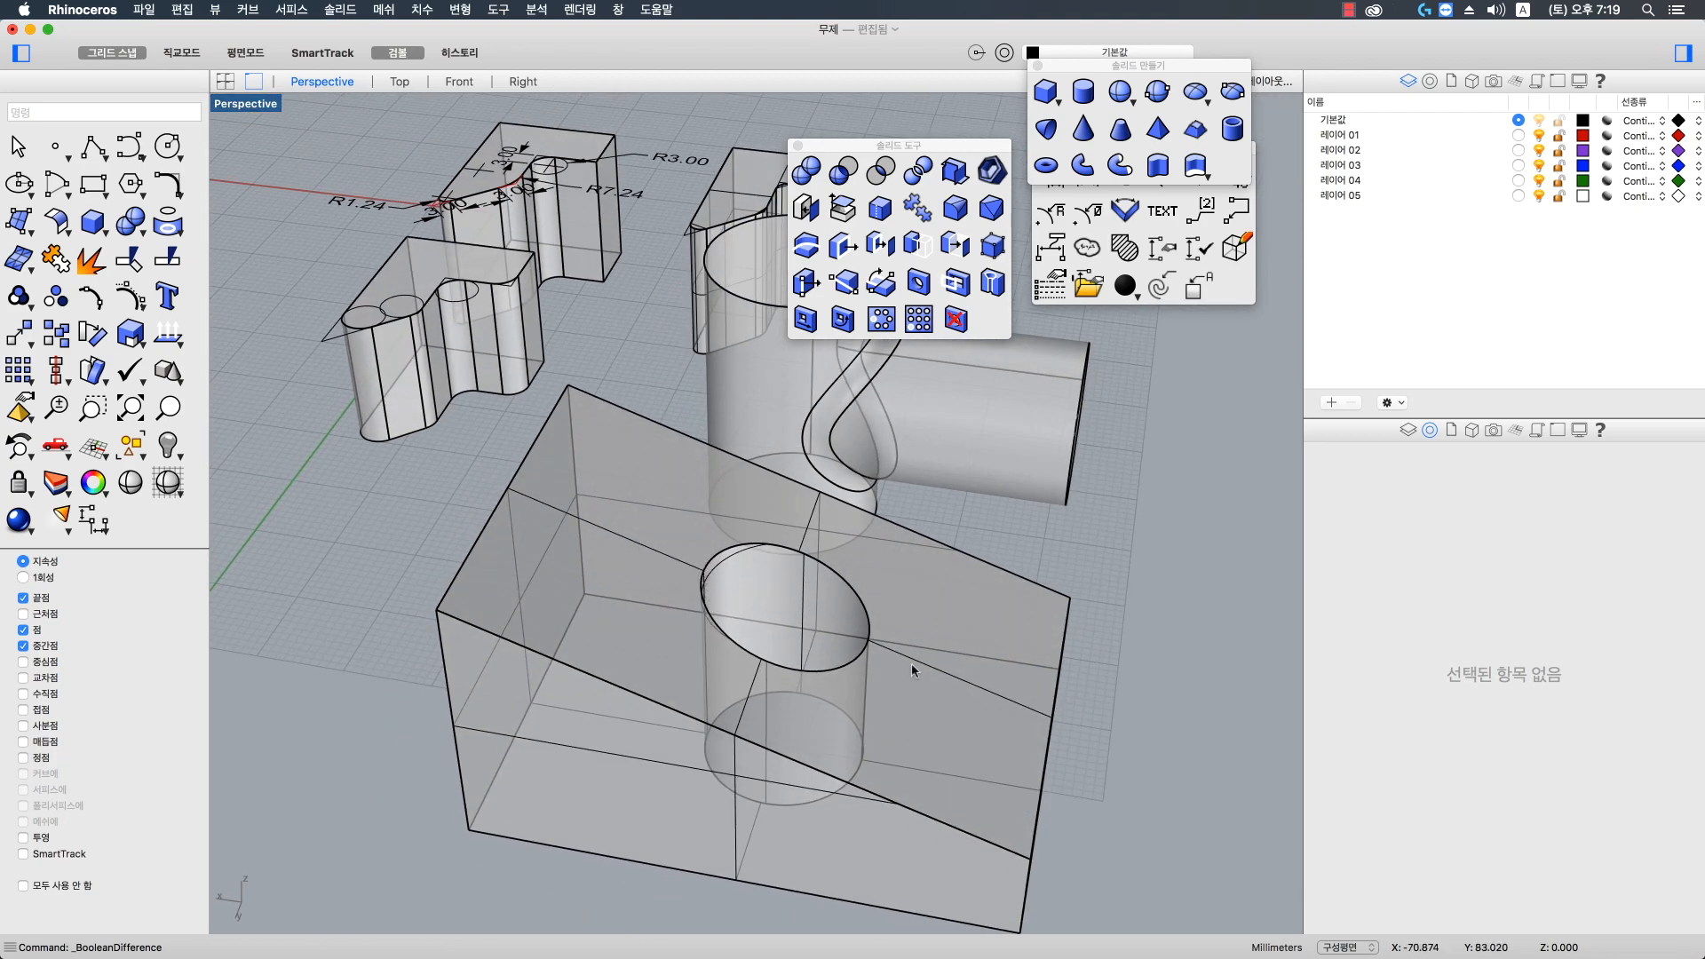
pyautogui.moveTo(867, 721); pyautogui.dragTo(558, 437, button='right')
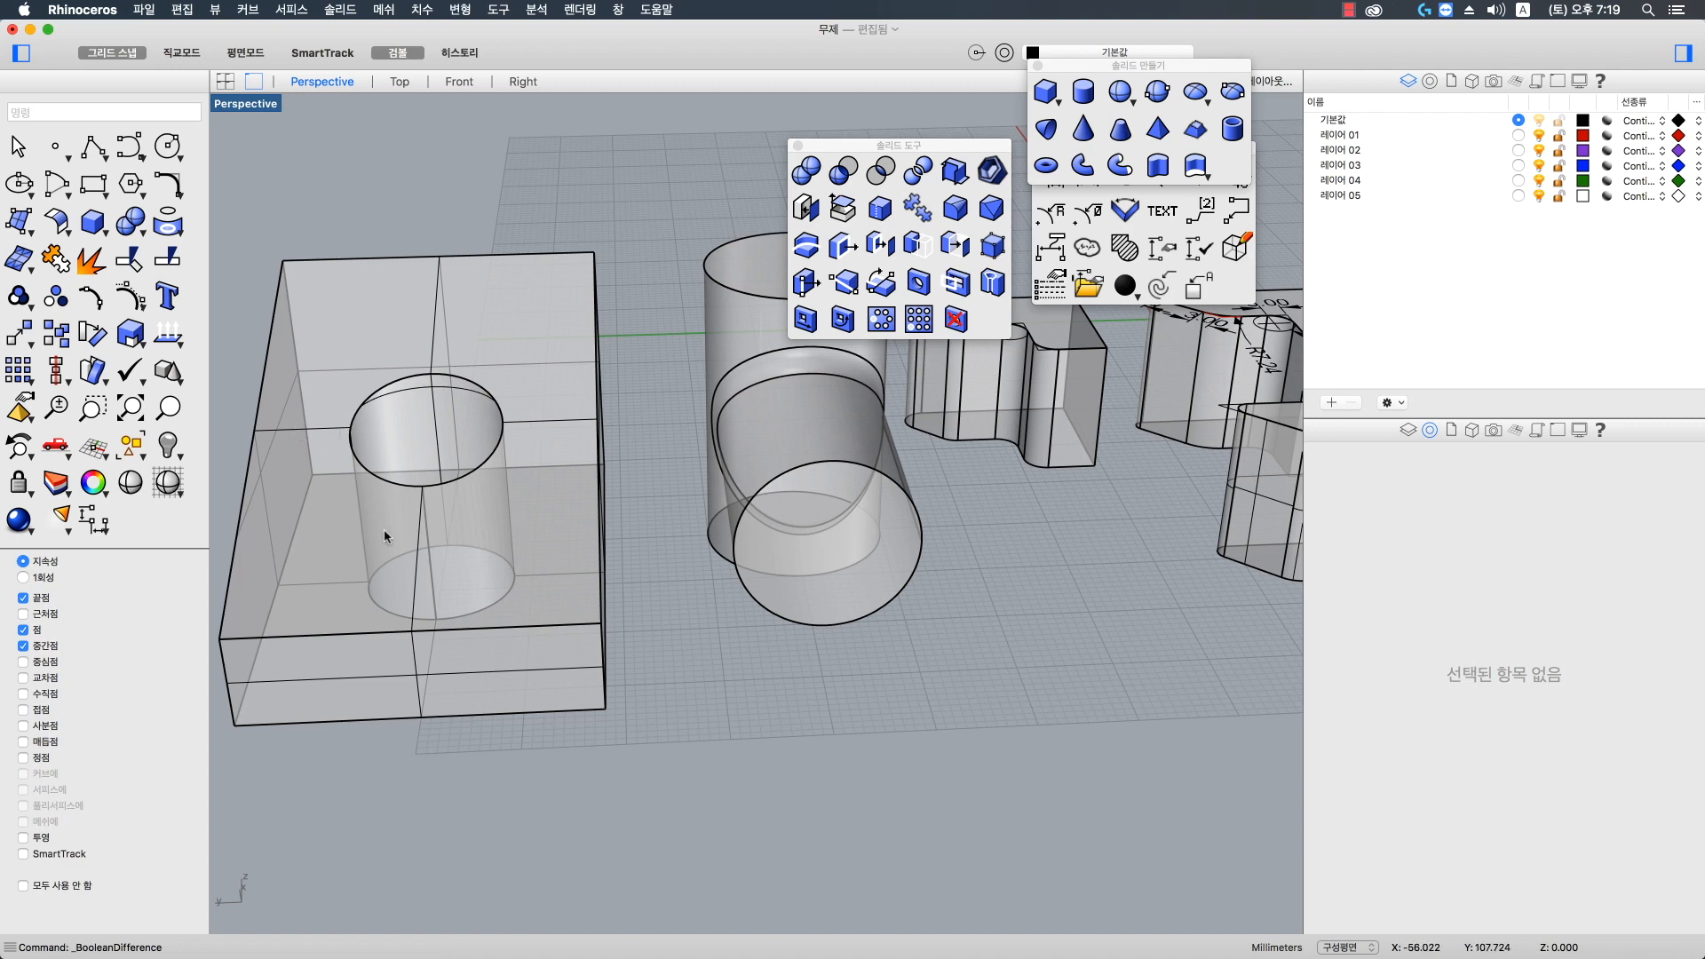
pyautogui.moveTo(383, 529); pyautogui.dragTo(600, 597, button='right')
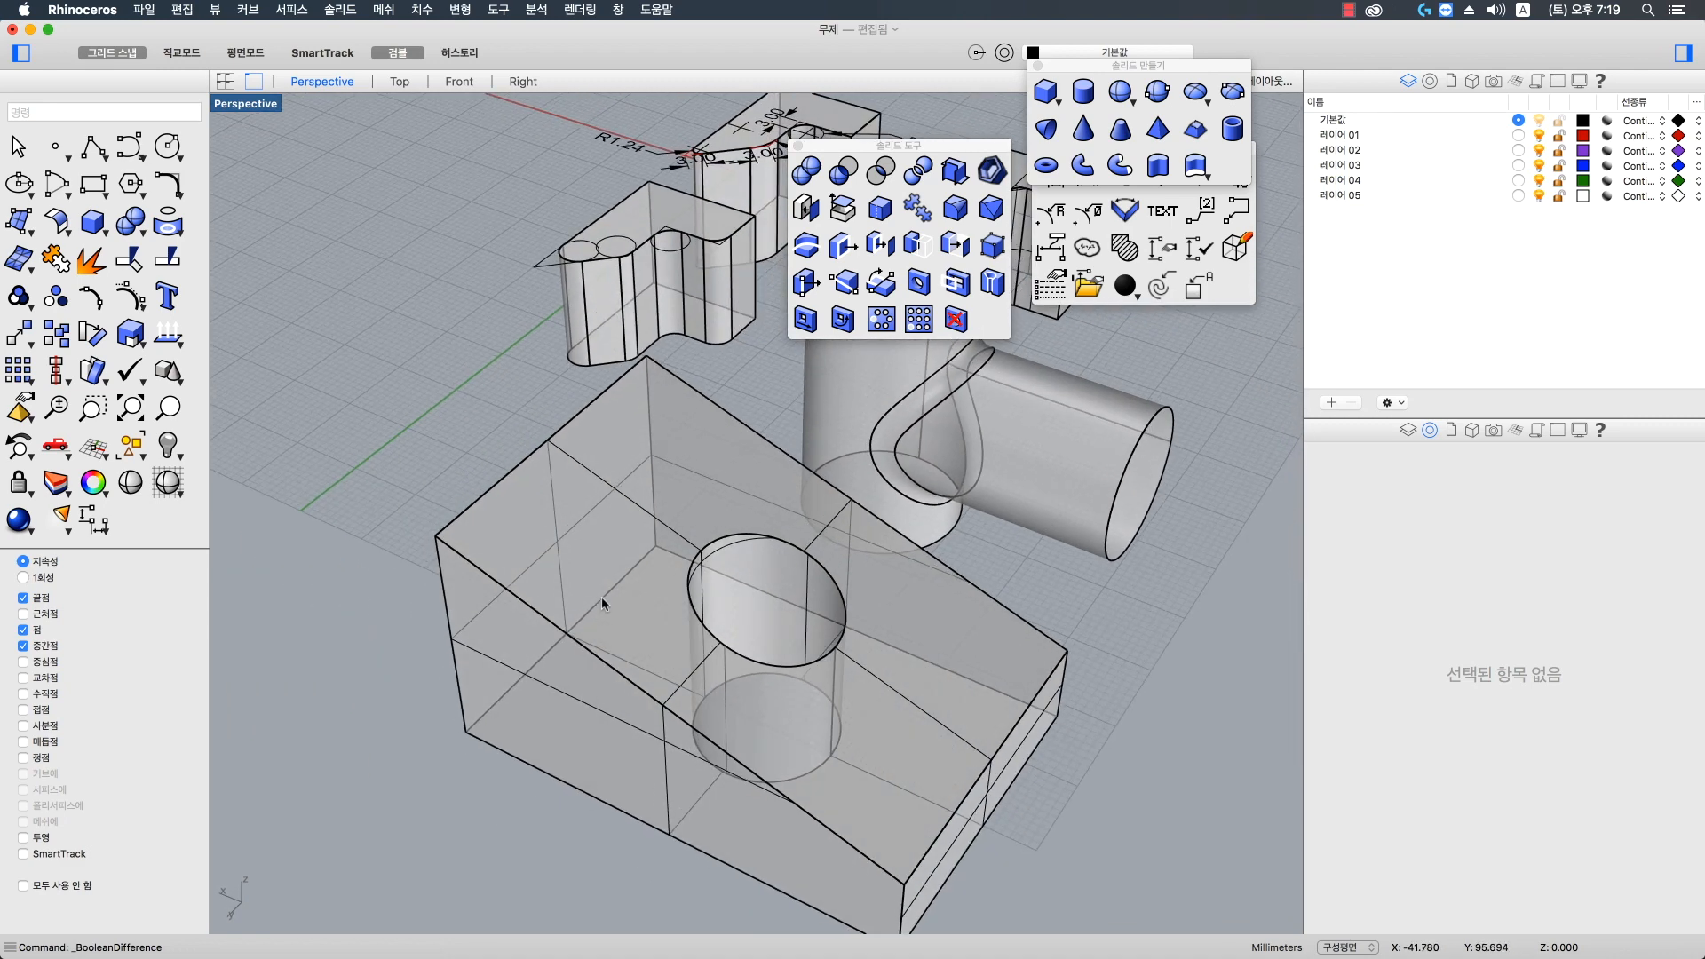
# - Start a 3 mm edge fillet on the hole's upper rim, set the rail type to Rolling Ball and inspect the preview
pyautogui.click(950, 207)
pyautogui.click(760, 533)
pyautogui.press('Return')
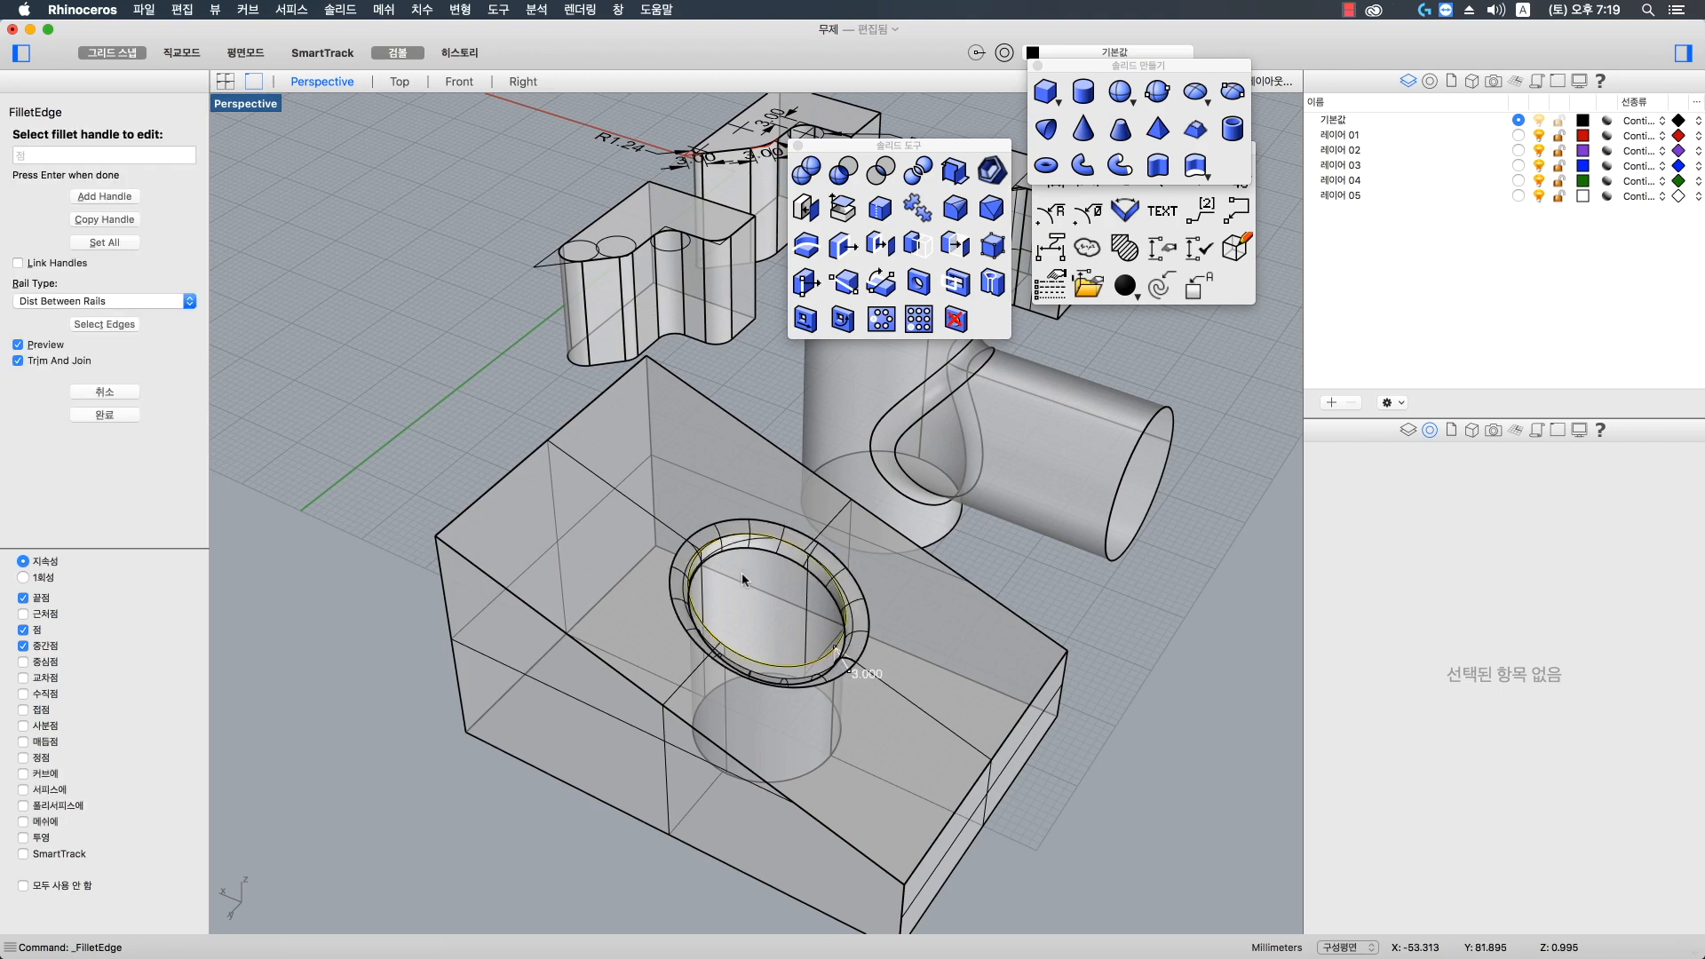
pyautogui.click(98, 302)
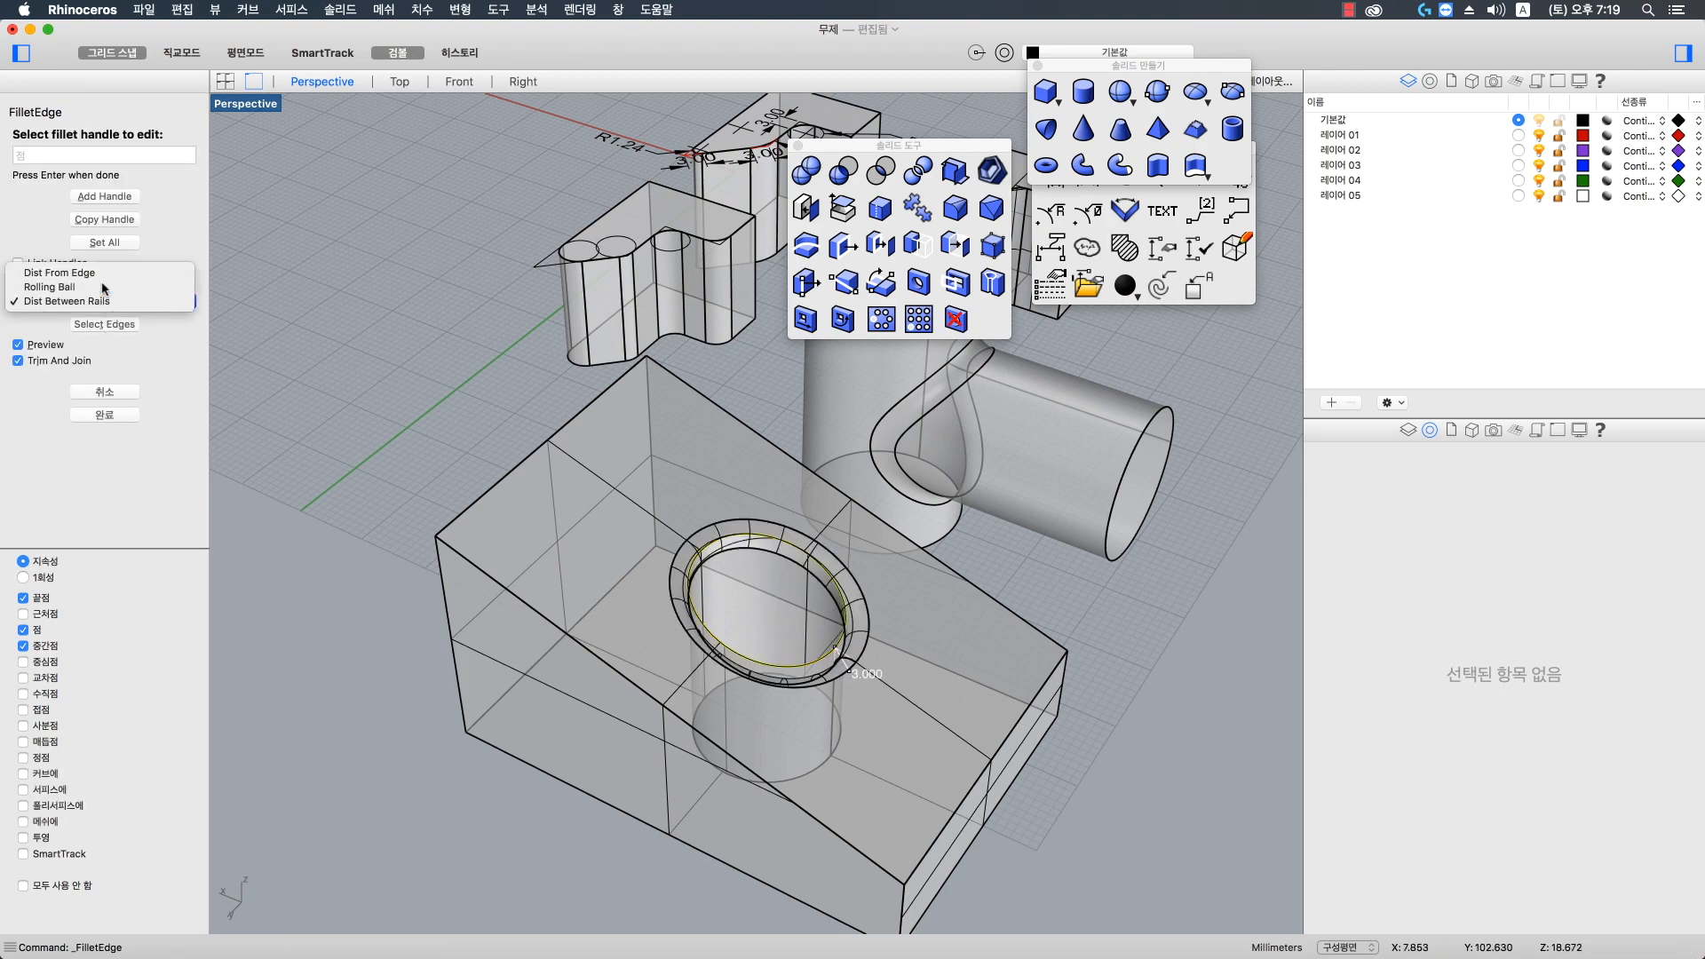
pyautogui.click(98, 283)
pyautogui.moveTo(552, 556)
pyautogui.mouseDown(button='right')
pyautogui.moveTo(638, 566)
pyautogui.moveTo(556, 488)
pyautogui.moveTo(555, 631)
pyautogui.moveTo(526, 568)
pyautogui.moveTo(561, 546)
pyautogui.mouseUp(button='right')
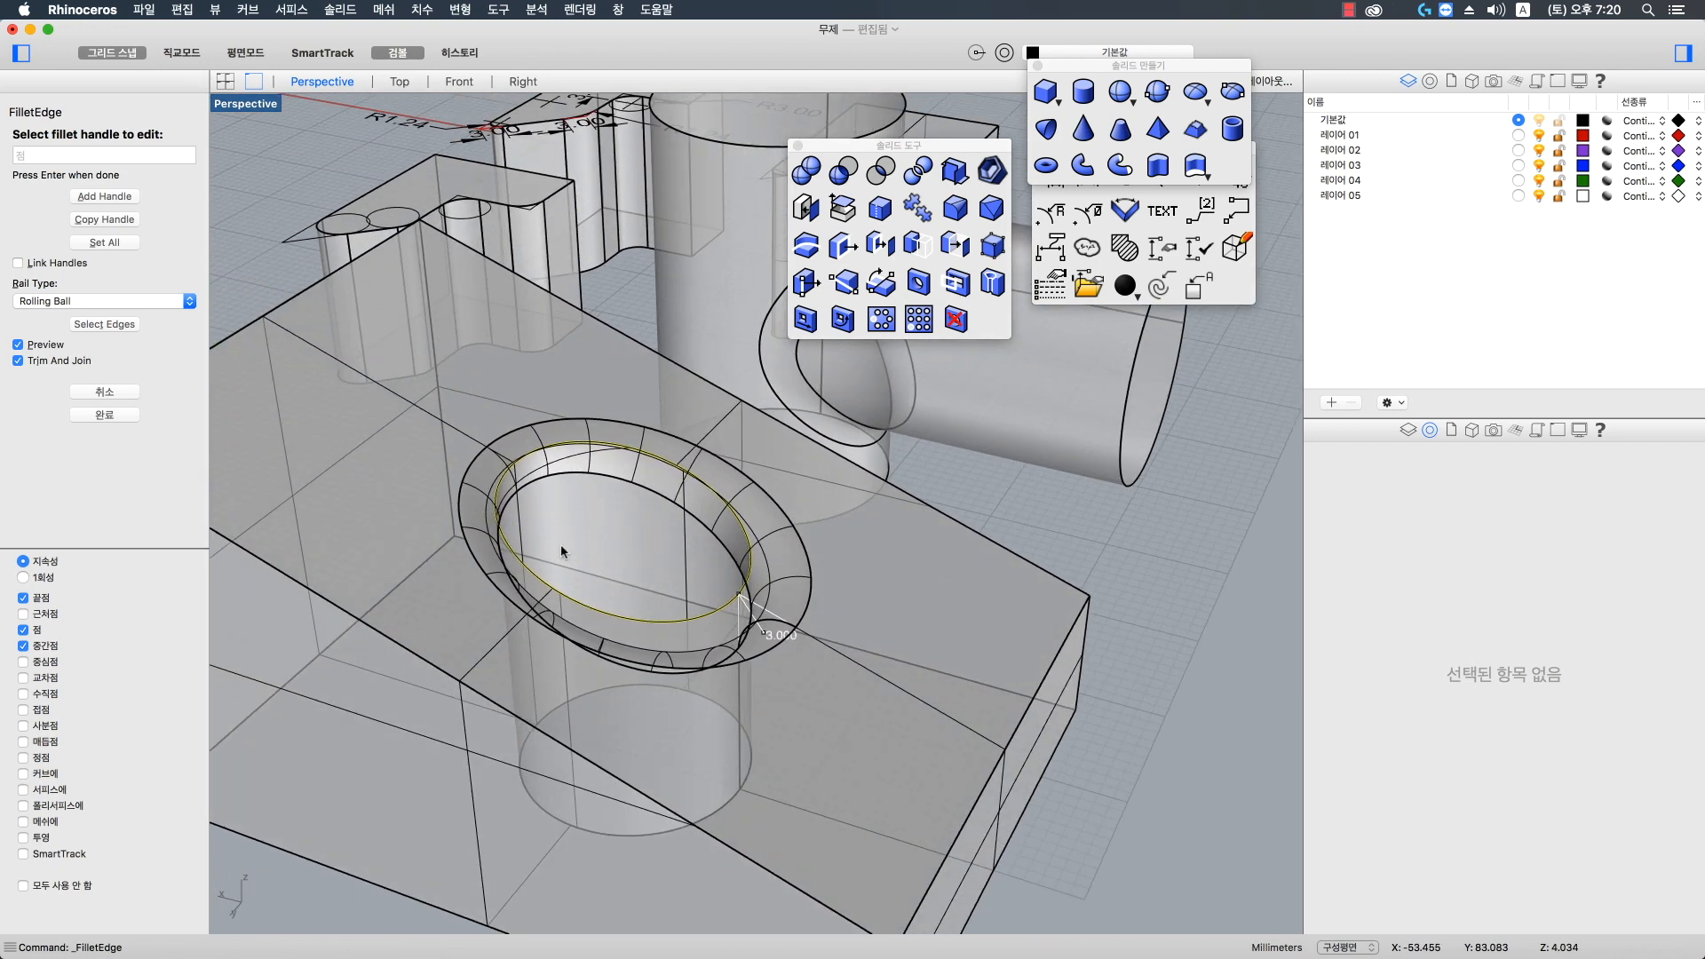
pyautogui.moveTo(567, 541); pyautogui.dragTo(637, 585, button='right')
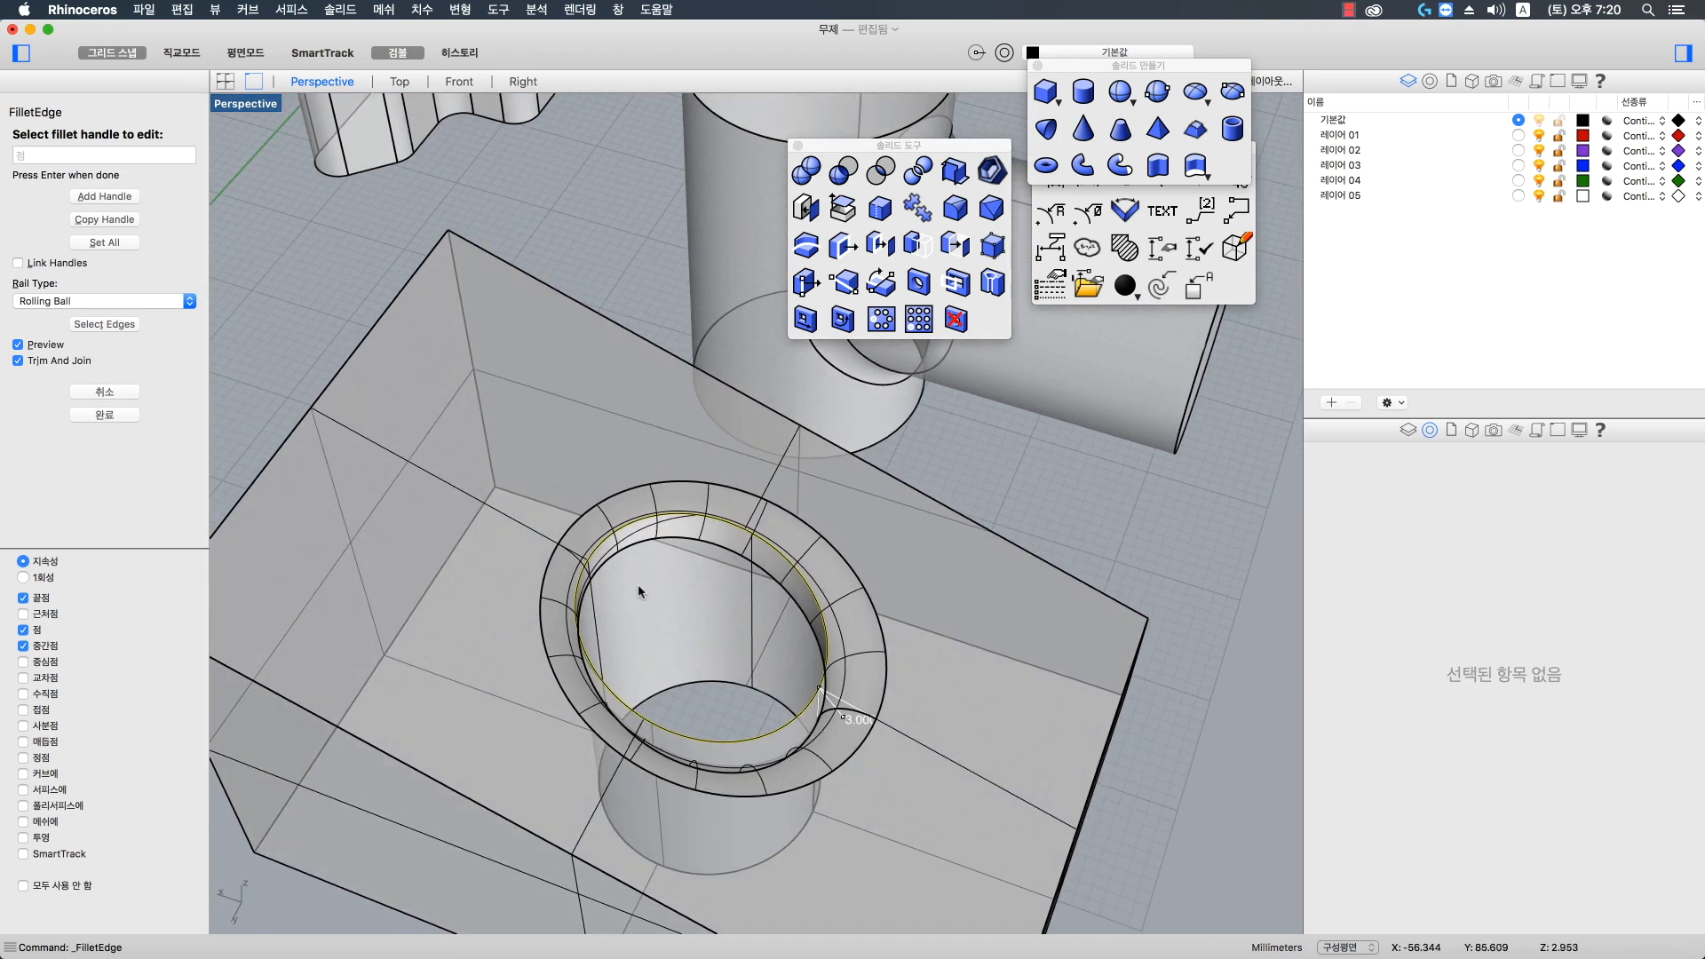
pyautogui.scroll(-3, 633, 575)
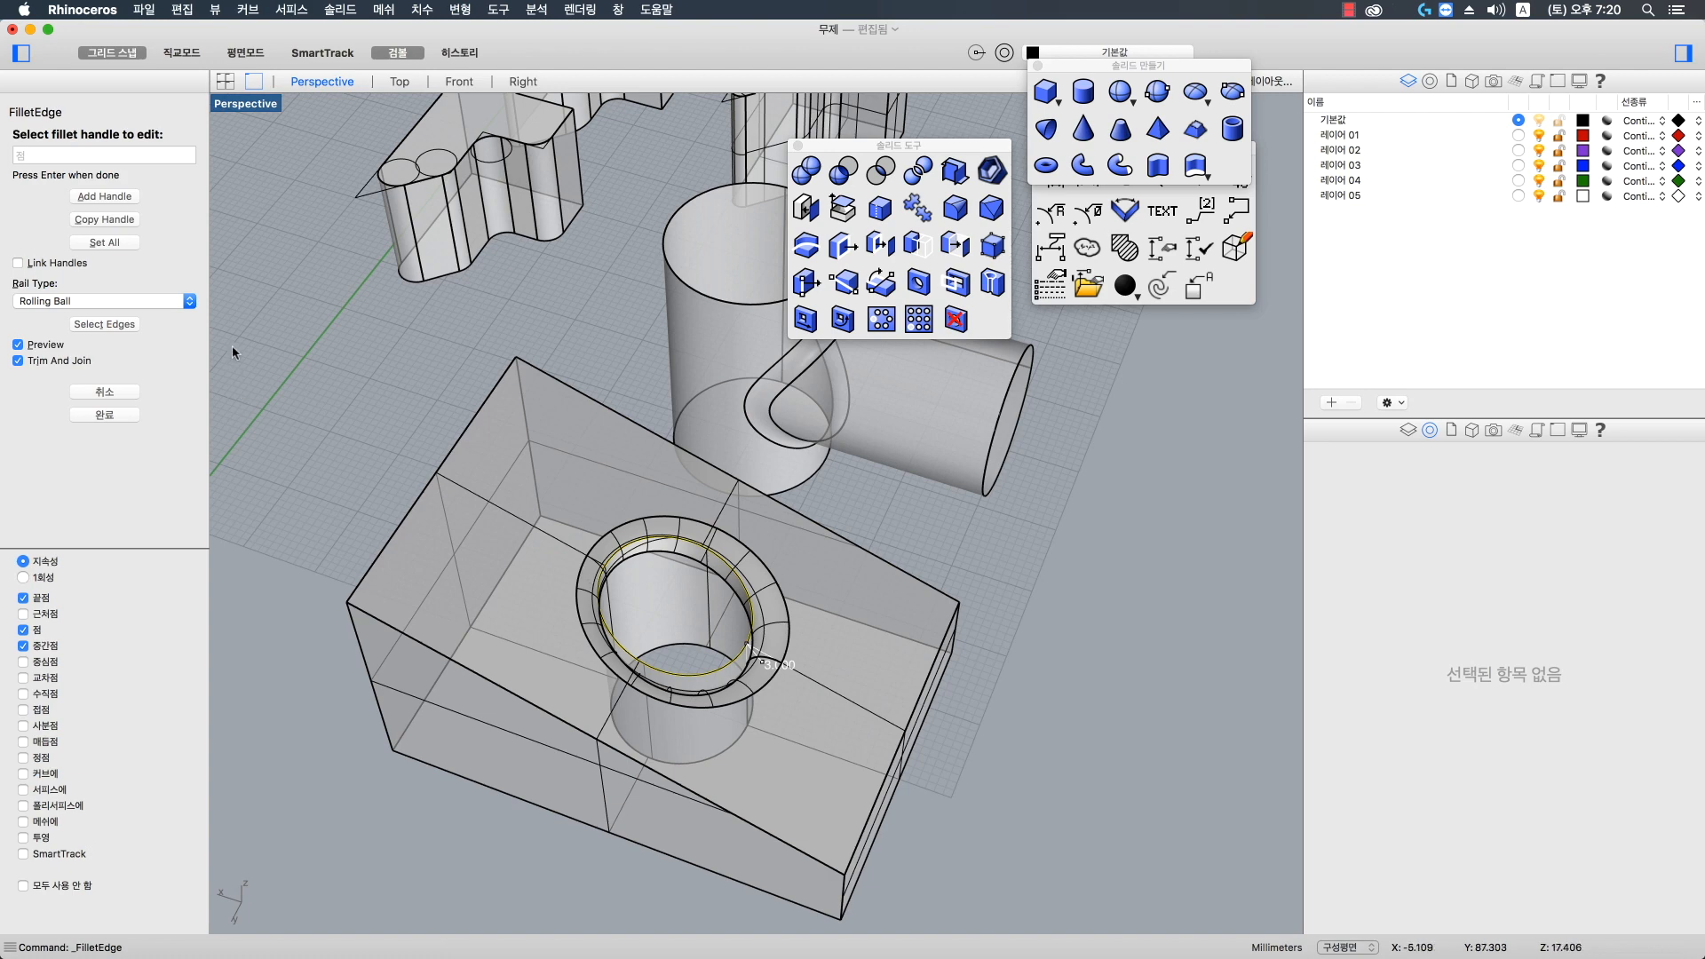
# - Switch the rim fillet's rail type to Dist From Edge and apply the fillet
pyautogui.click(182, 301)
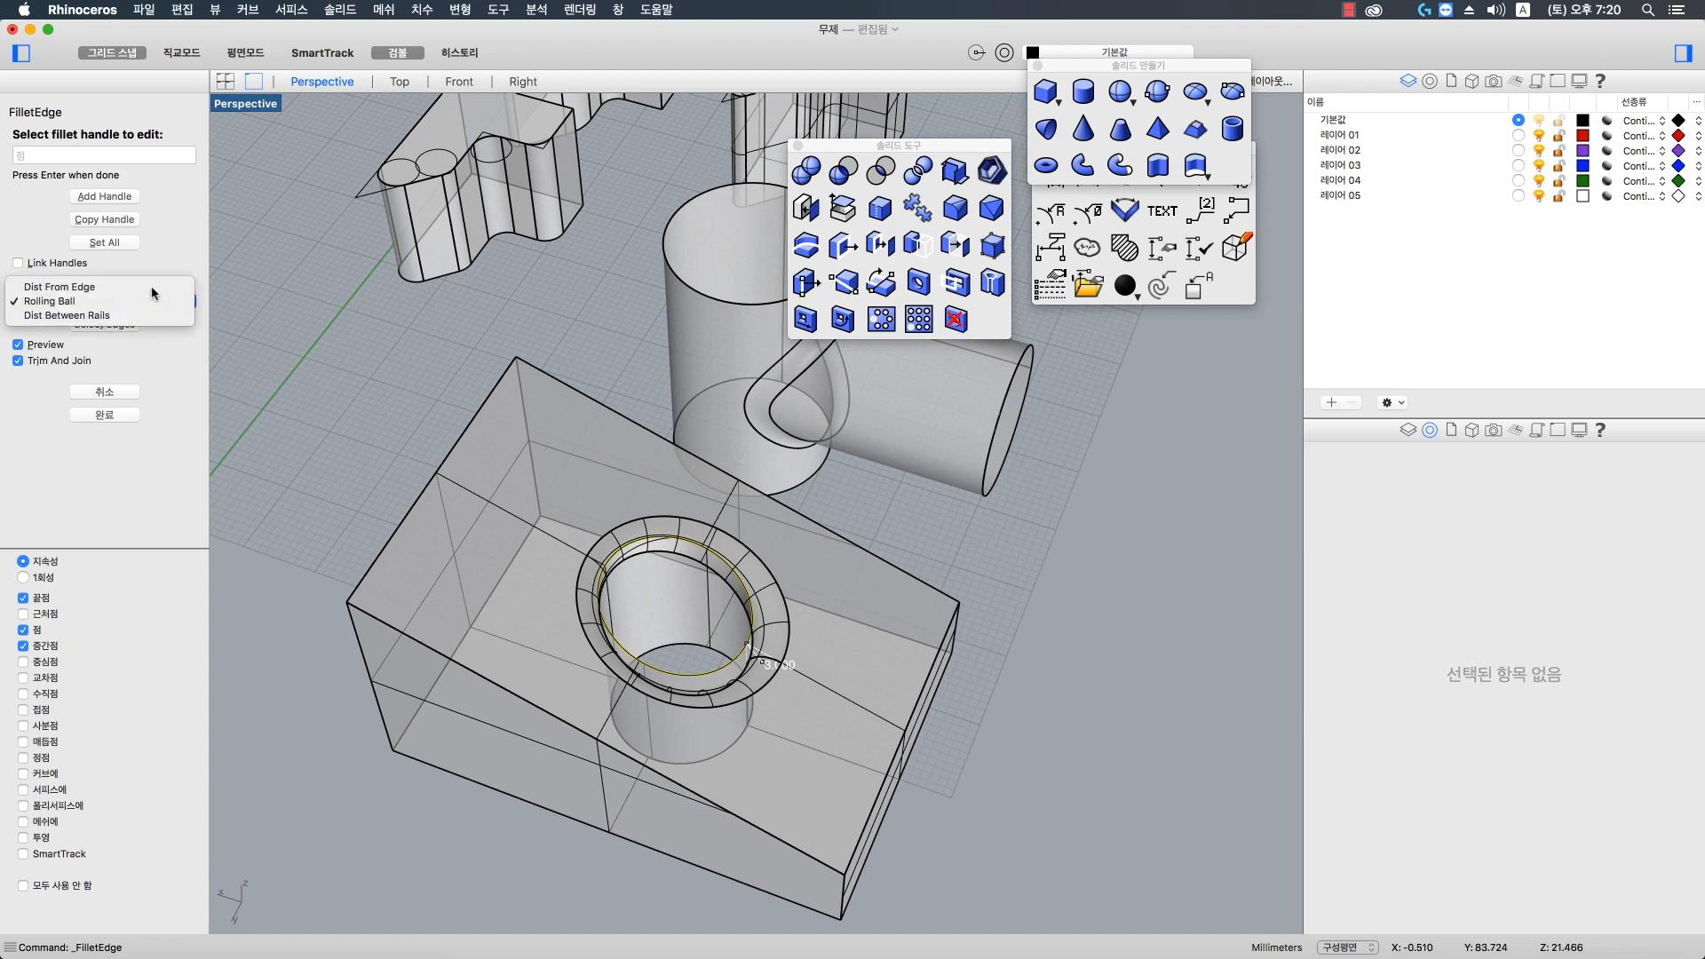
pyautogui.click(151, 287)
pyautogui.moveTo(514, 594); pyautogui.dragTo(664, 570, button='right')
pyautogui.press('Return')
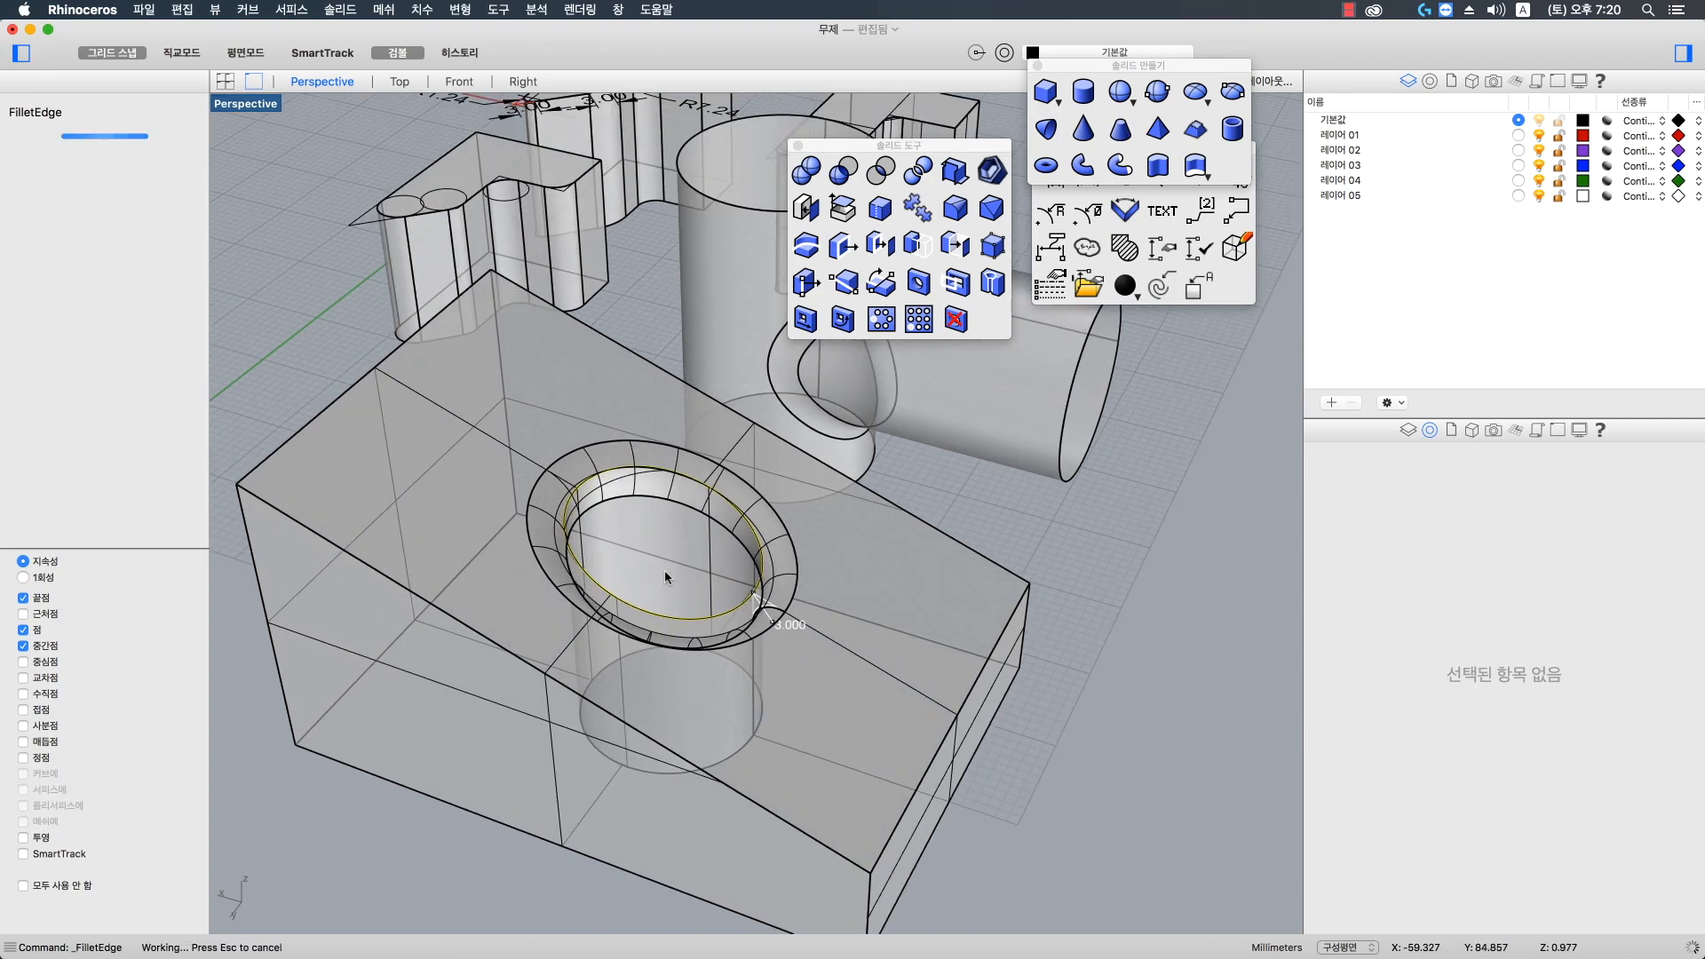